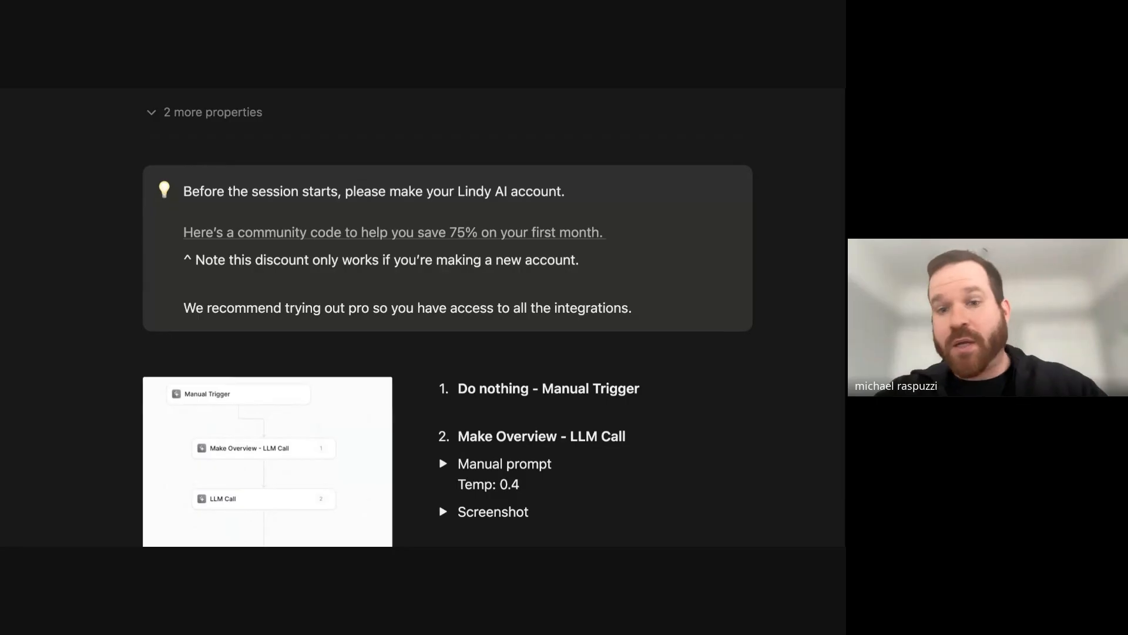
Select the Lindy AI account line in Notion and review the Make Overview manual prompt.
{"action": "triple_click", "coordinate": [456, 191]}
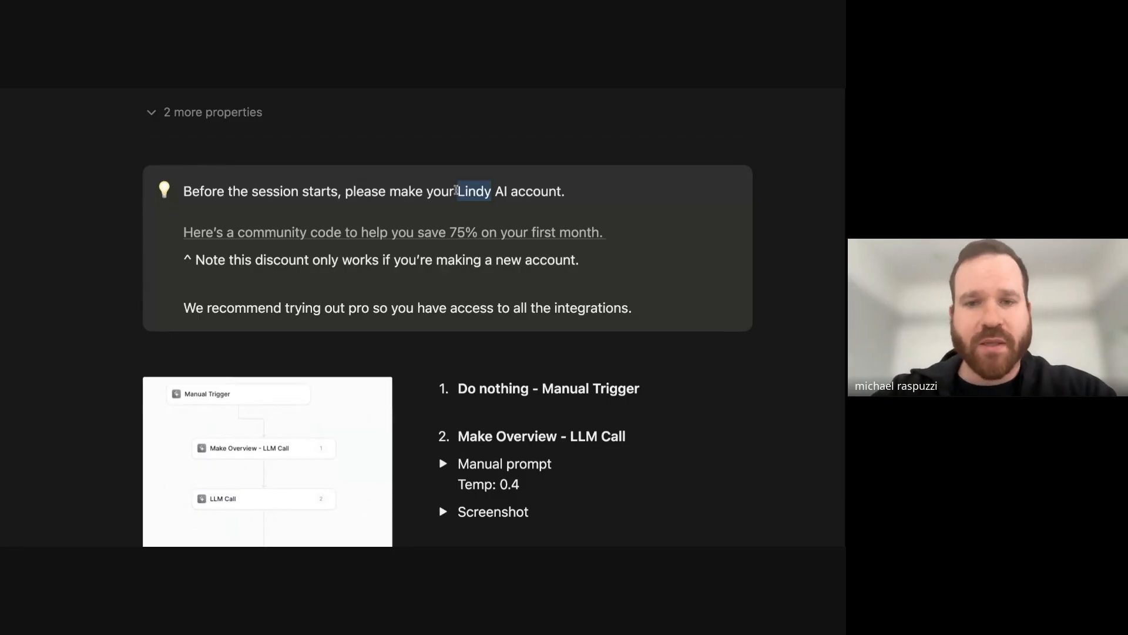
{"action": "scroll", "coordinate": [476, 278], "scroll_direction": "down", "scroll_amount": 1}
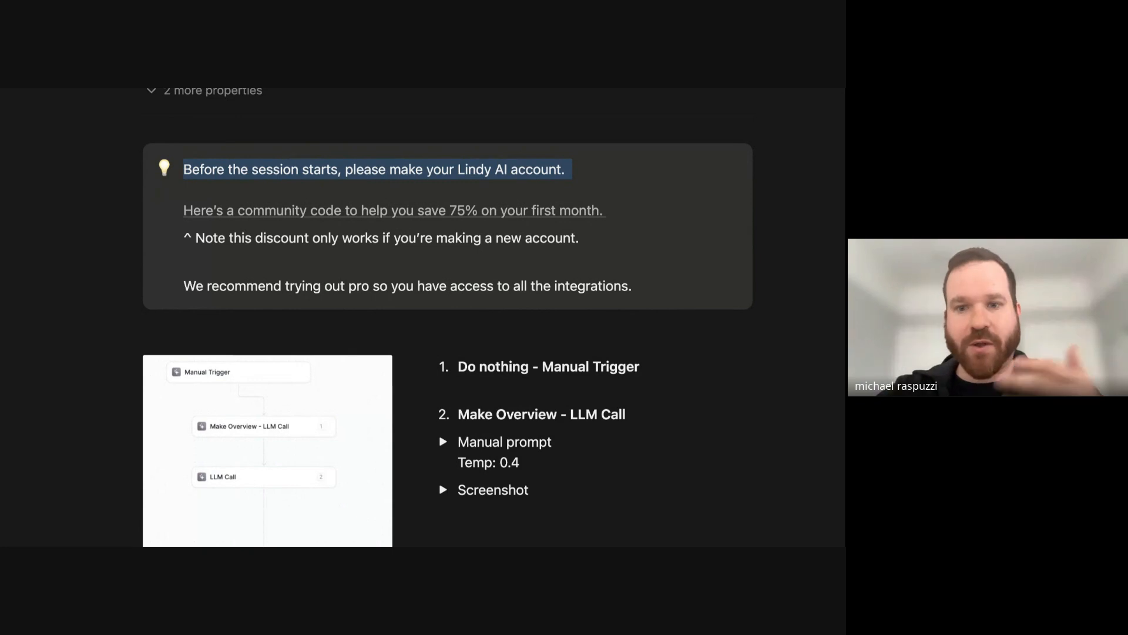
{"action": "scroll", "coordinate": [447, 182], "scroll_direction": "down", "scroll_amount": 1}
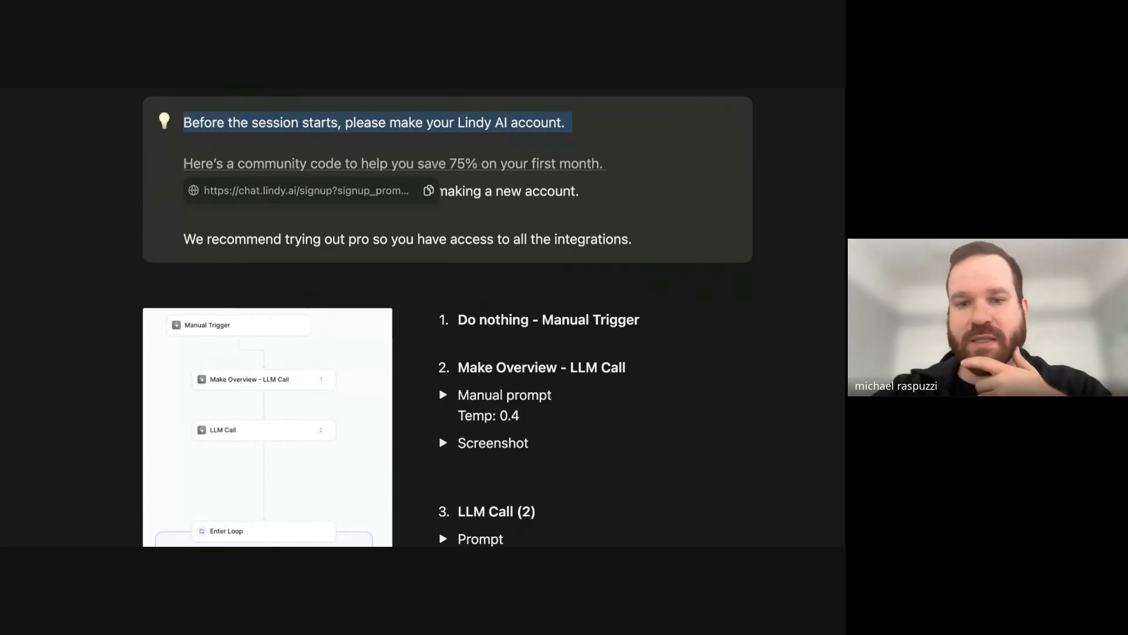
{"action": "scroll", "coordinate": [446, 317], "scroll_direction": "down", "scroll_amount": 5}
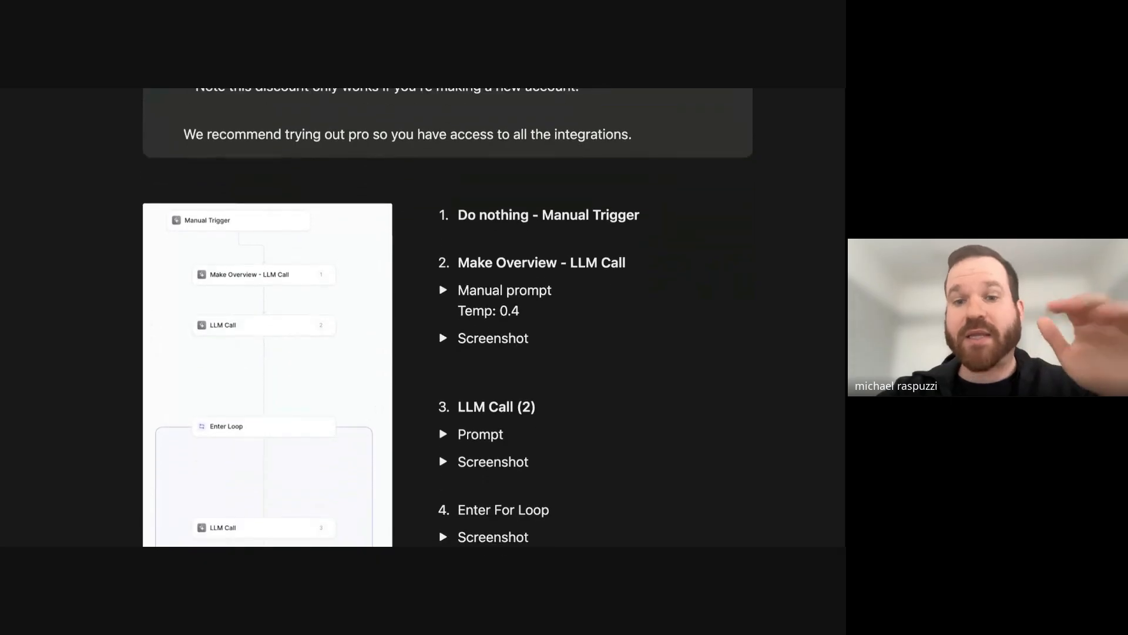
{"action": "scroll", "coordinate": [486, 217], "scroll_direction": "down", "scroll_amount": 2}
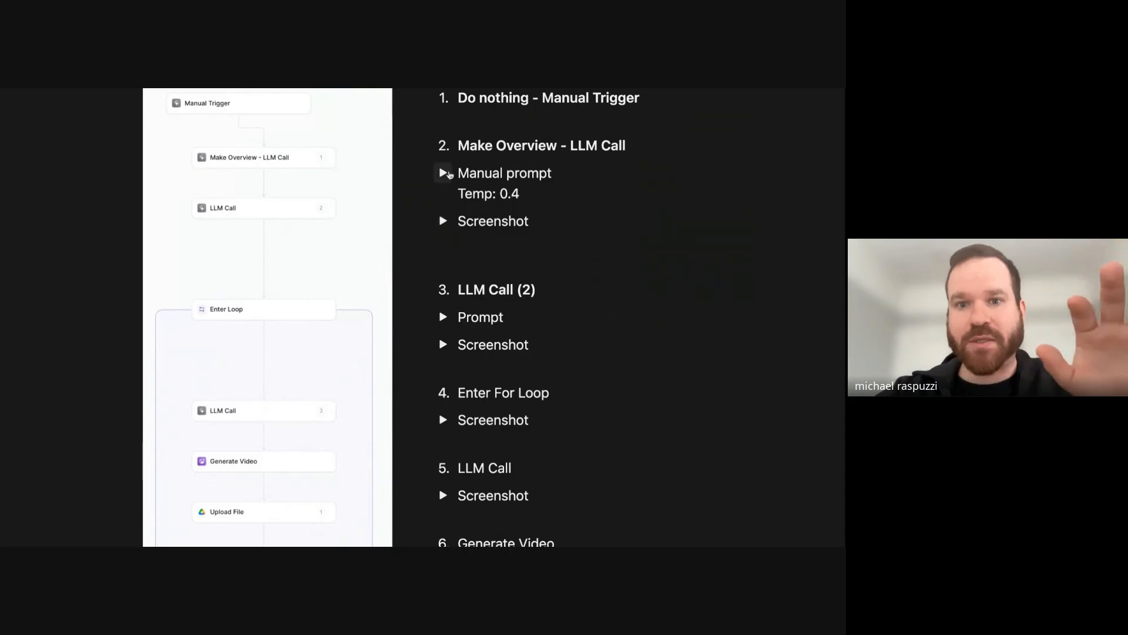
{"action": "left_click", "coordinate": [447, 173]}
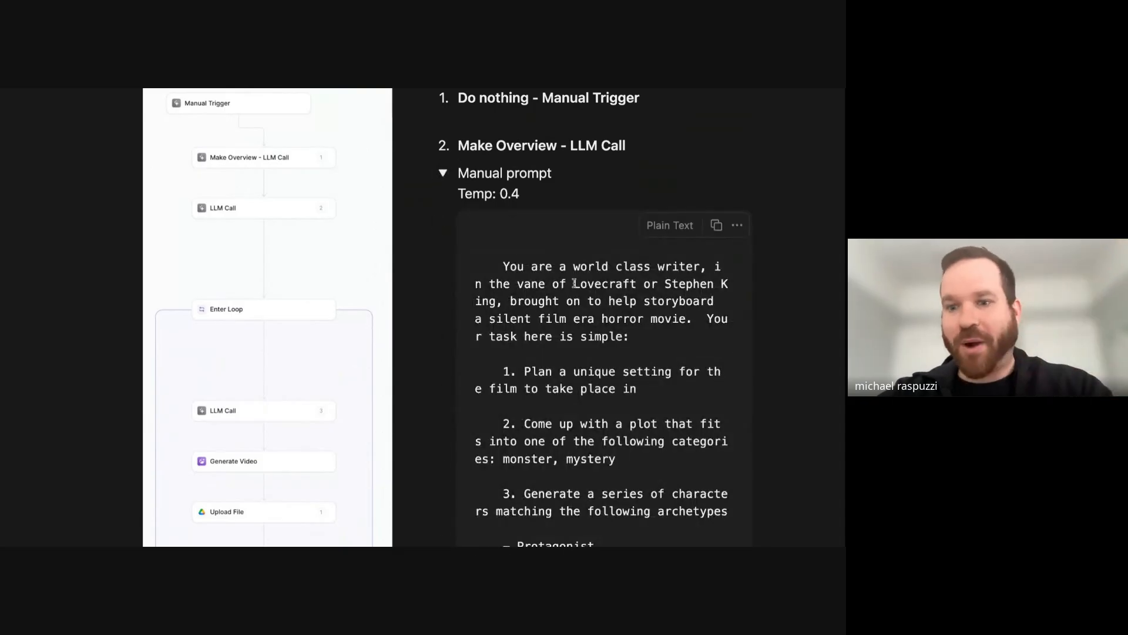
{"action": "left_click", "coordinate": [444, 173]}
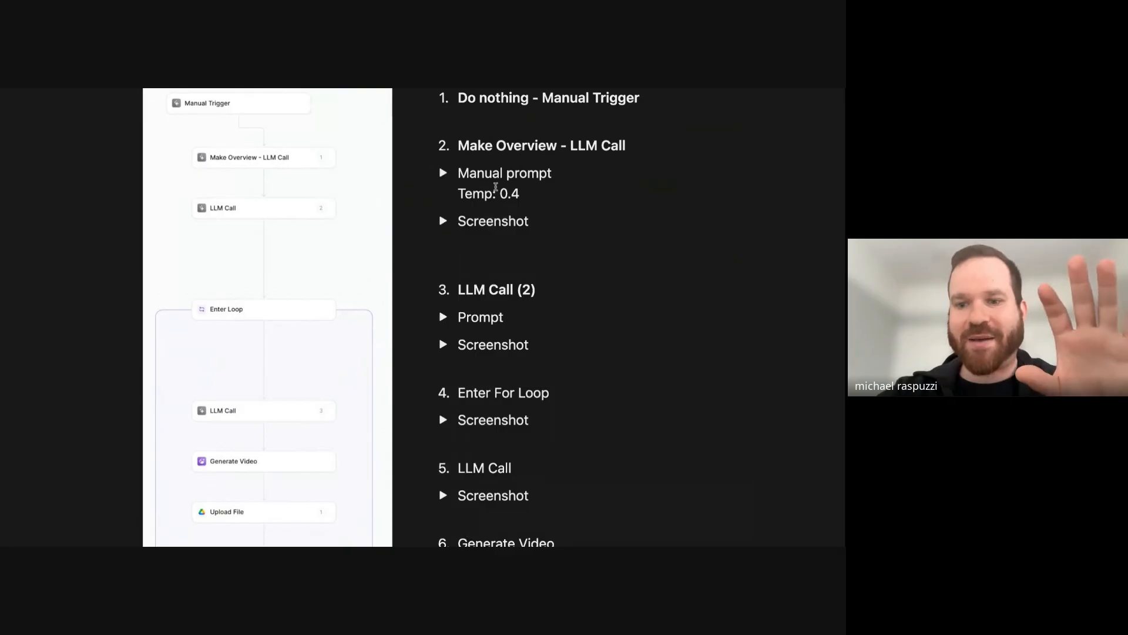
Zoom out and scroll through the build-along page's workflow steps.
{"action": "key", "text": "ctrl+minus"}
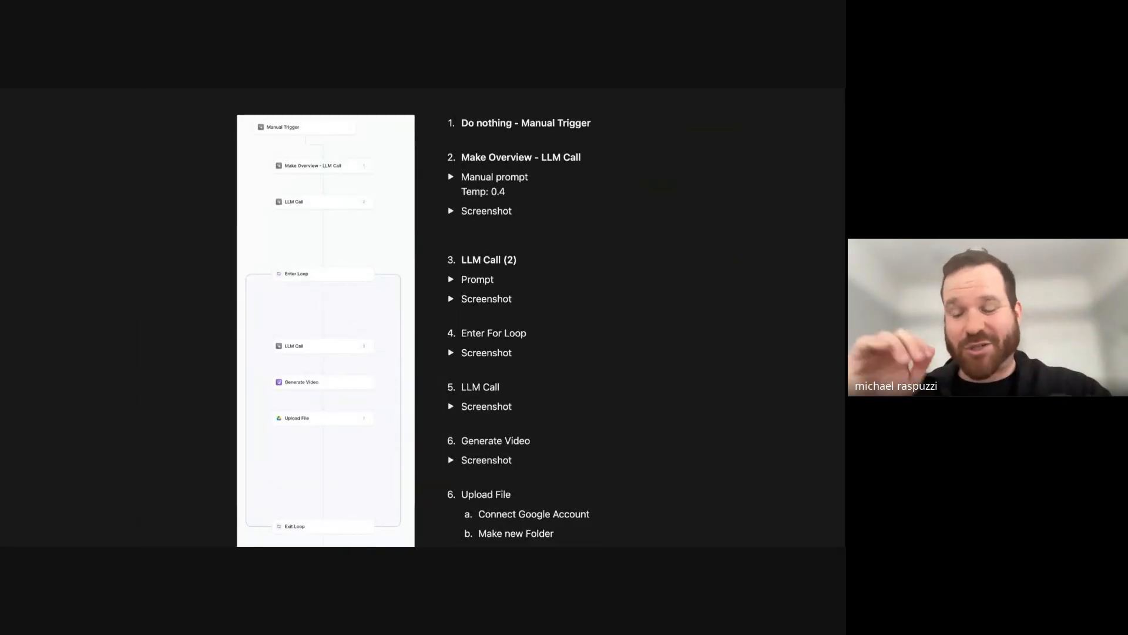
{"action": "scroll", "coordinate": [496, 187], "scroll_direction": "down", "scroll_amount": 1}
{"action": "scroll", "coordinate": [501, 292], "scroll_direction": "down", "scroll_amount": 10}
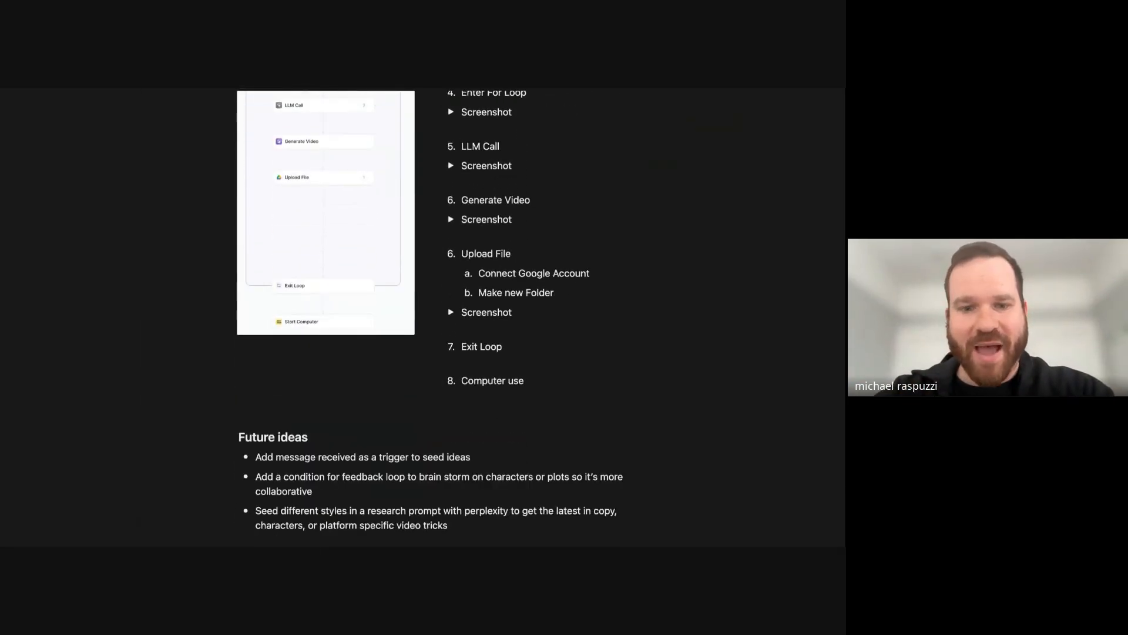
{"action": "scroll", "coordinate": [340, 368], "scroll_direction": "up", "scroll_amount": 5}
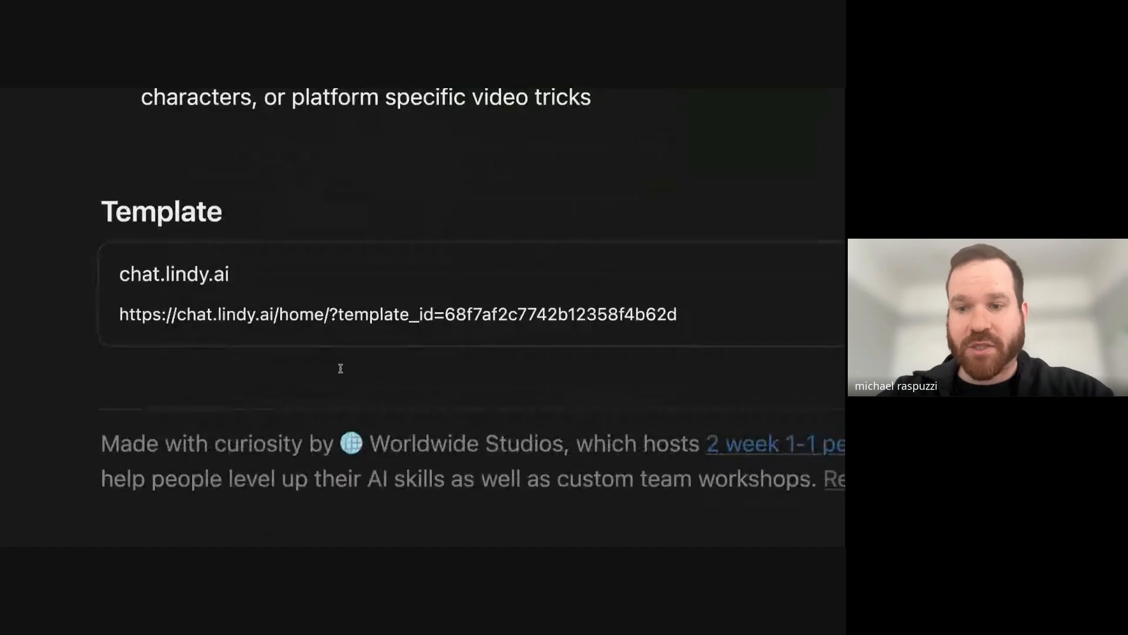
{"action": "scroll", "coordinate": [221, 288], "scroll_direction": "left", "scroll_amount": 1}
{"action": "scroll", "coordinate": [171, 271], "scroll_direction": "up", "scroll_amount": 2}
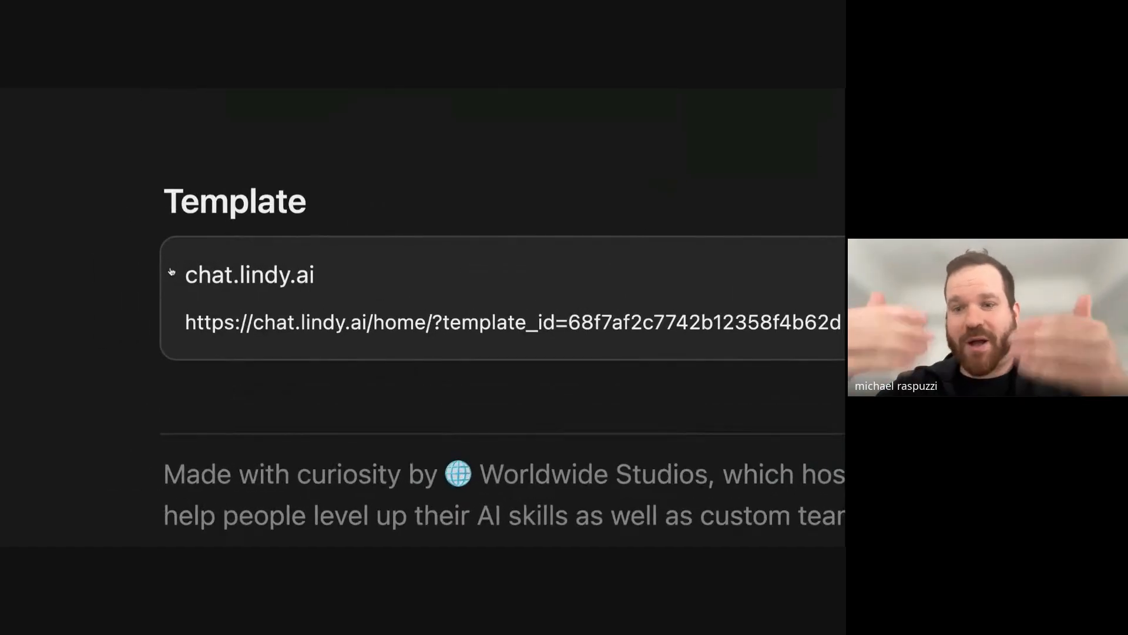
{"action": "scroll", "coordinate": [179, 276], "scroll_direction": "up", "scroll_amount": 15}
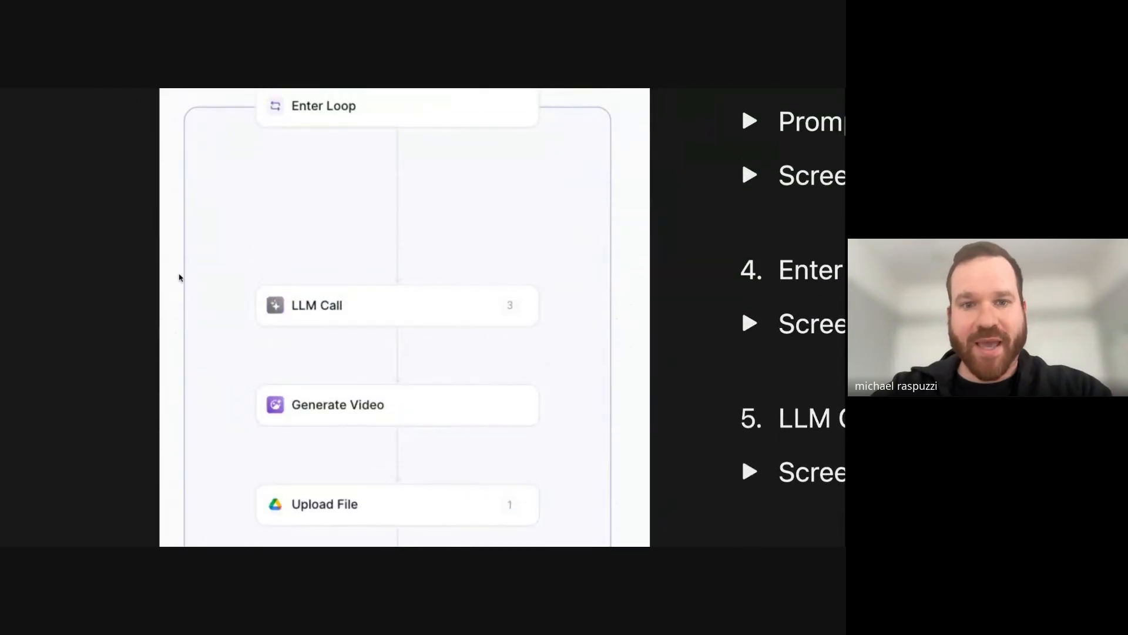
{"action": "scroll", "coordinate": [335, 251], "scroll_direction": "down", "scroll_amount": 2}
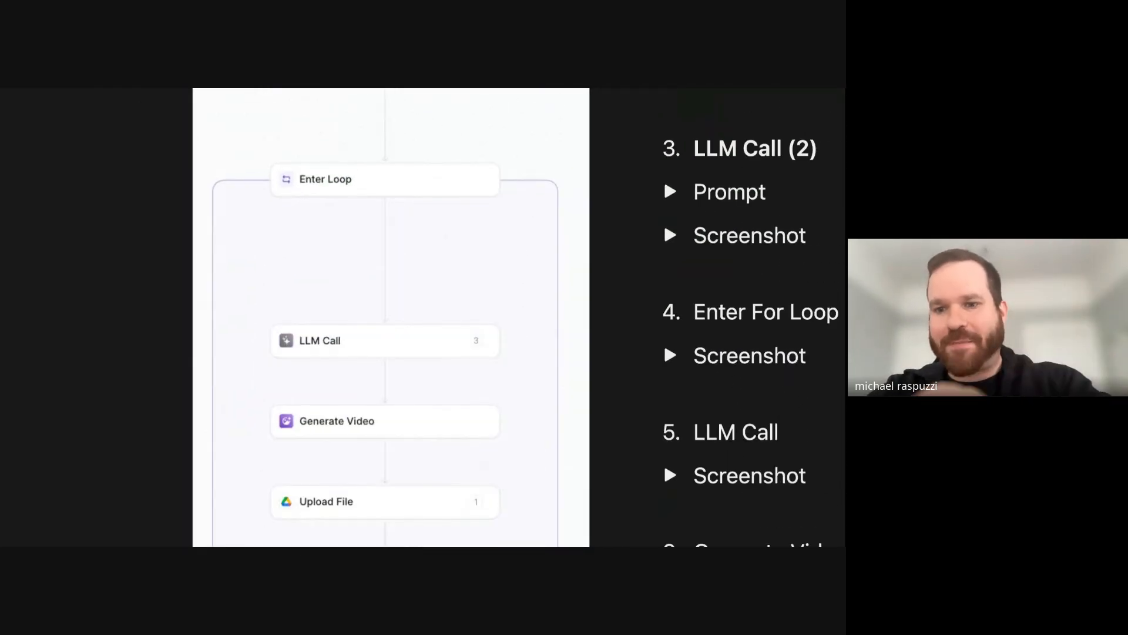
{"action": "scroll", "coordinate": [428, 185], "scroll_direction": "down", "scroll_amount": 6}
{"action": "scroll", "coordinate": [520, 311], "scroll_direction": "down", "scroll_amount": 10}
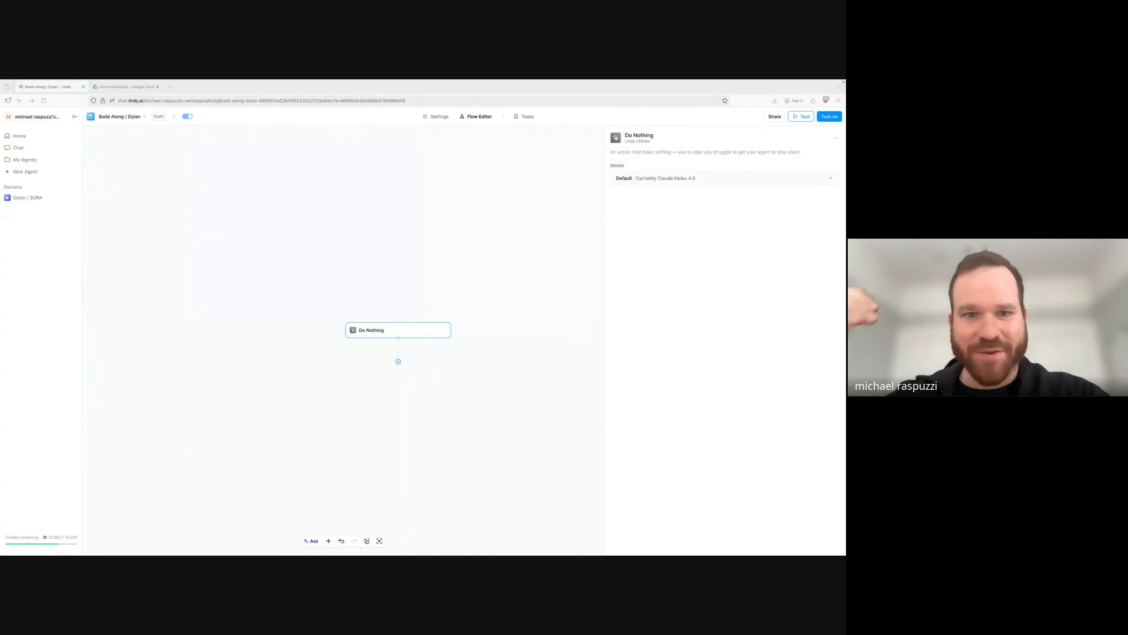
Switch to the HorrorMovieGen folder in Google Drive.
{"action": "left_click", "coordinate": [134, 87]}
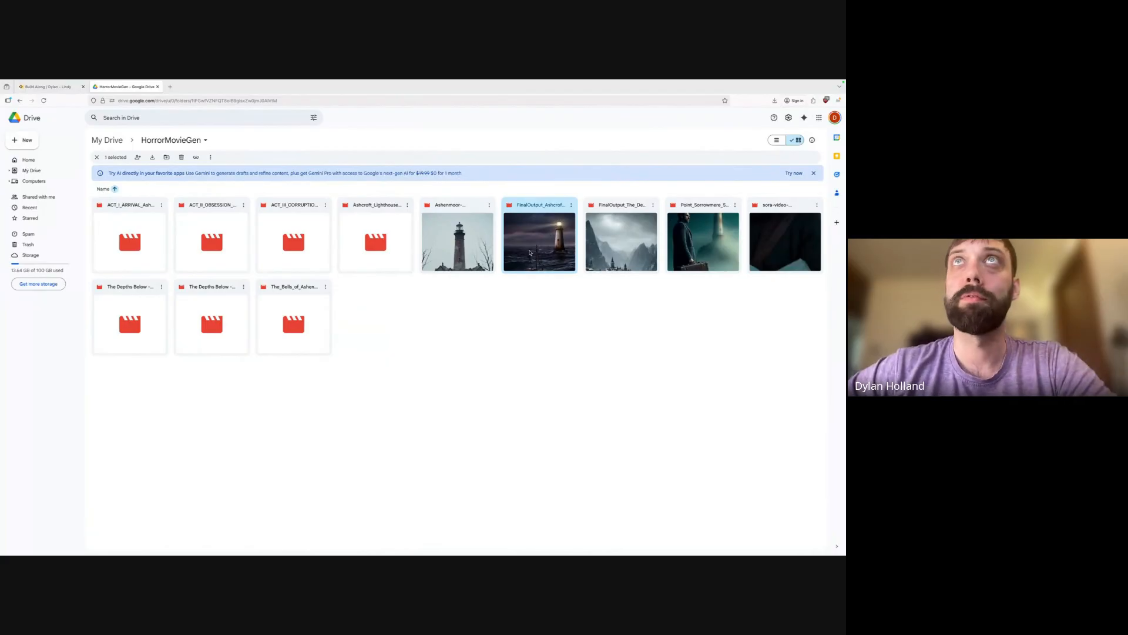
Play FinalOutput_Ashcroft_Lighthouse_Complete_Film.mp4 muted, then return to the Build Along / Dylan agent.
{"action": "double_click", "coordinate": [530, 253]}
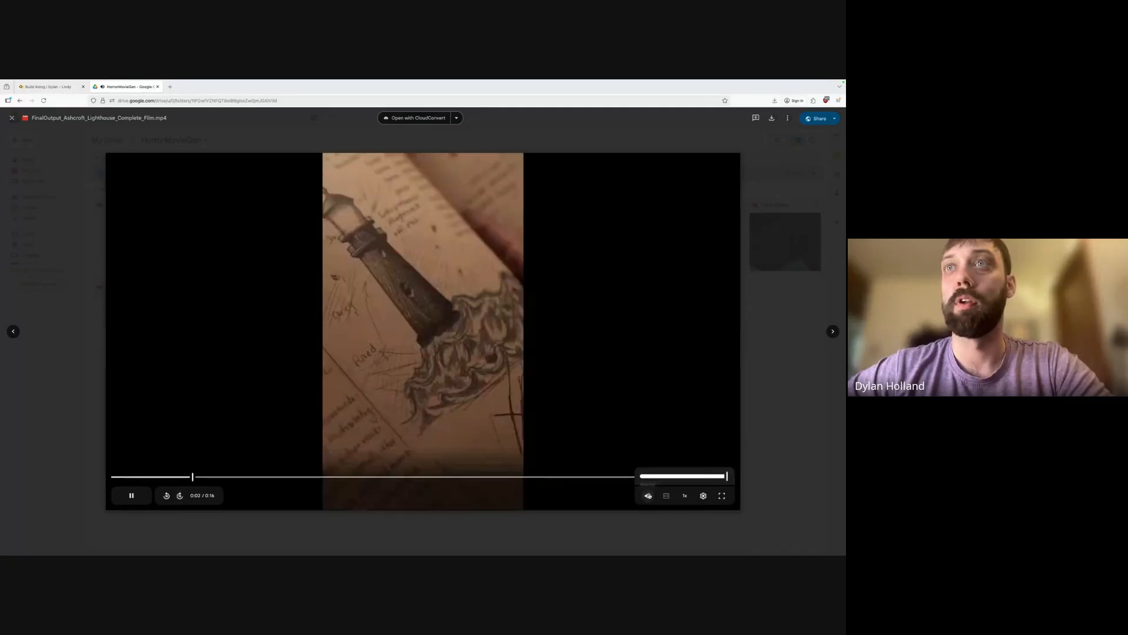
{"action": "left_click", "coordinate": [648, 495]}
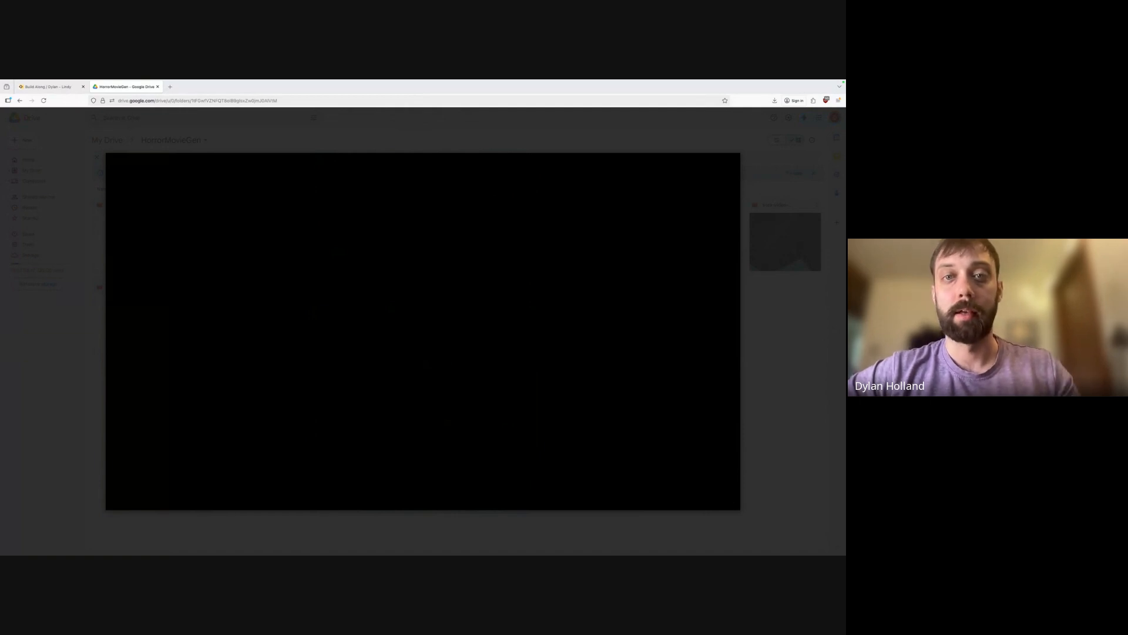
{"action": "mouse_move", "coordinate": [399, 336]}
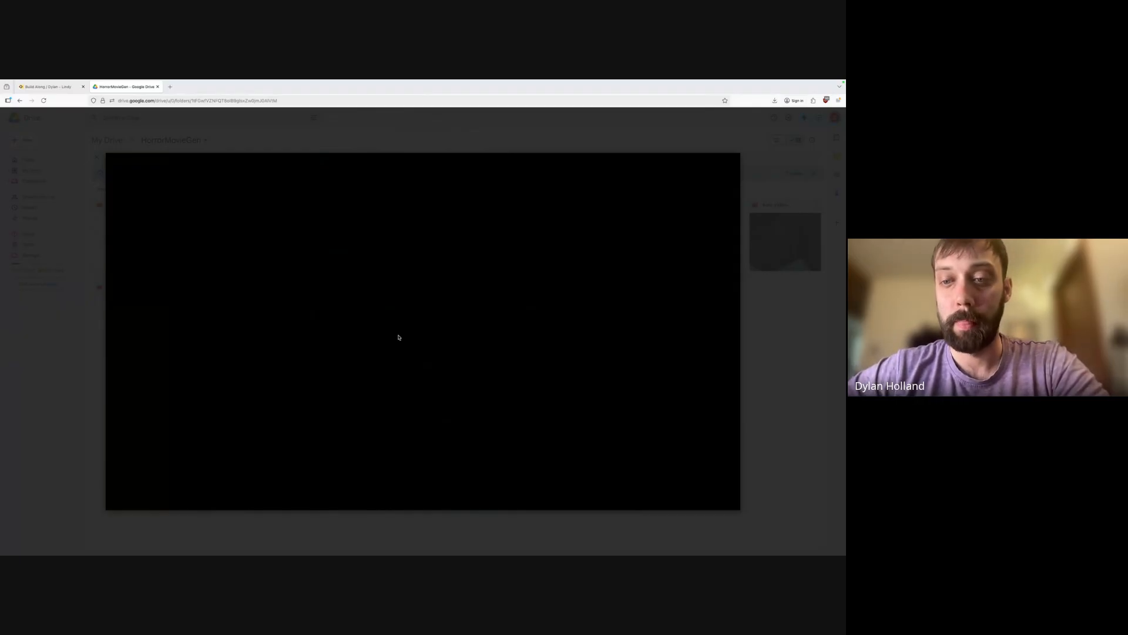
{"action": "mouse_move", "coordinate": [648, 495]}
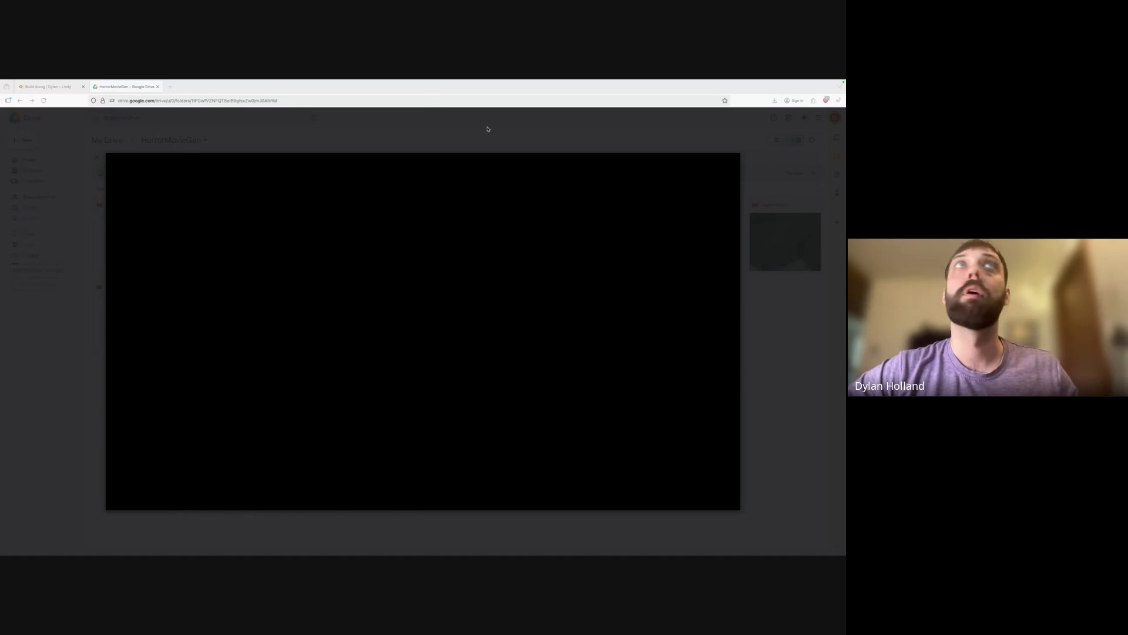
{"action": "left_click", "coordinate": [52, 87]}
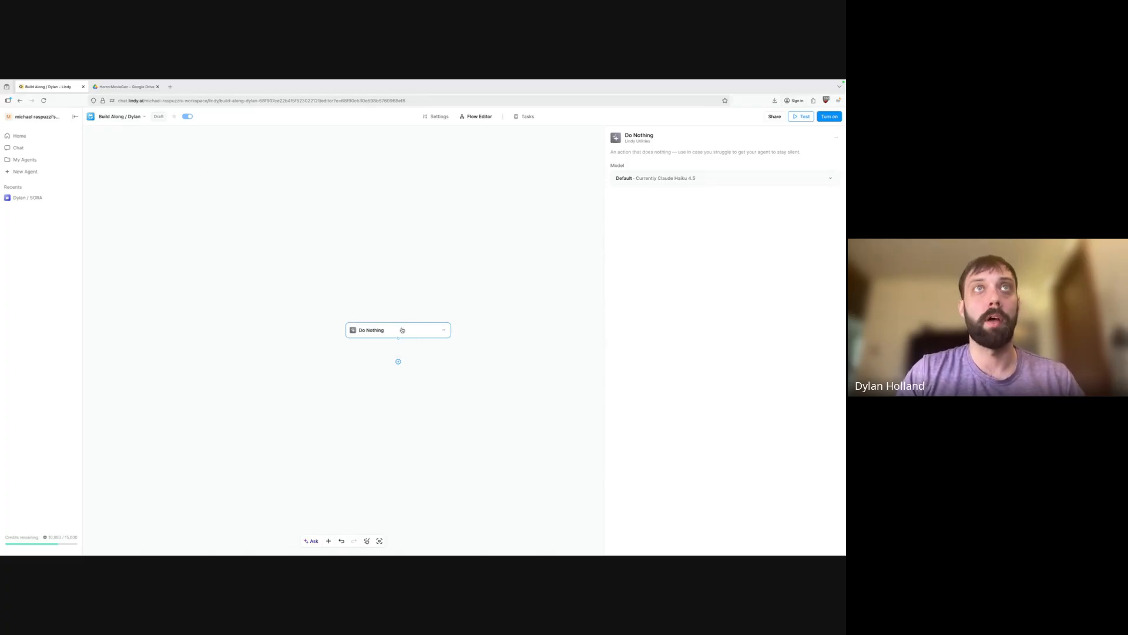
{"action": "left_click", "coordinate": [398, 362]}
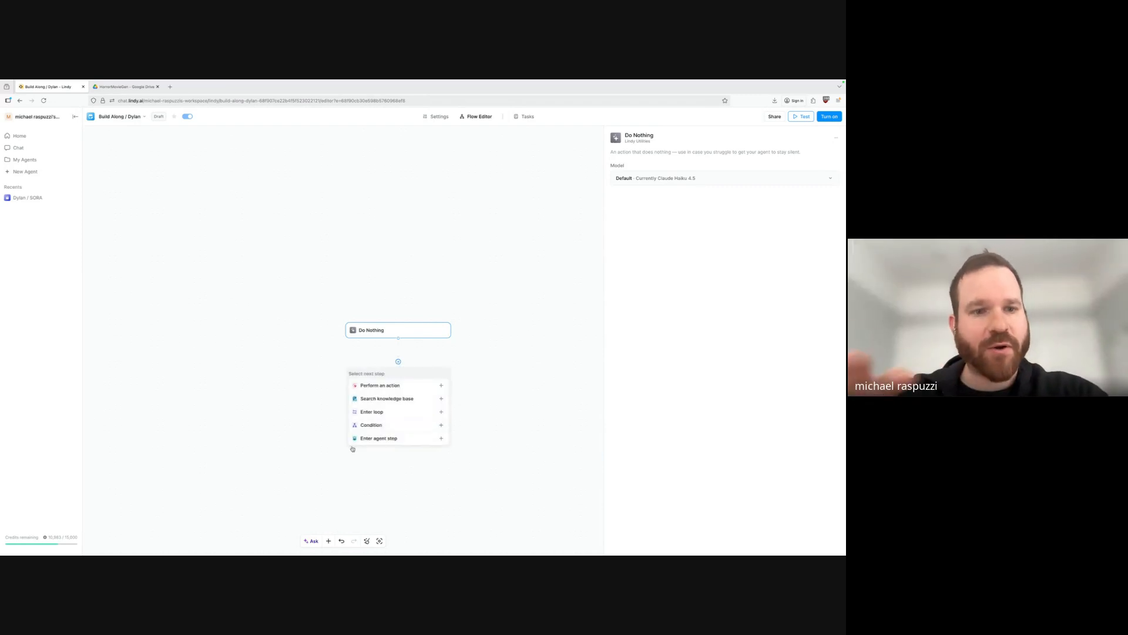
{"action": "left_click", "coordinate": [324, 442]}
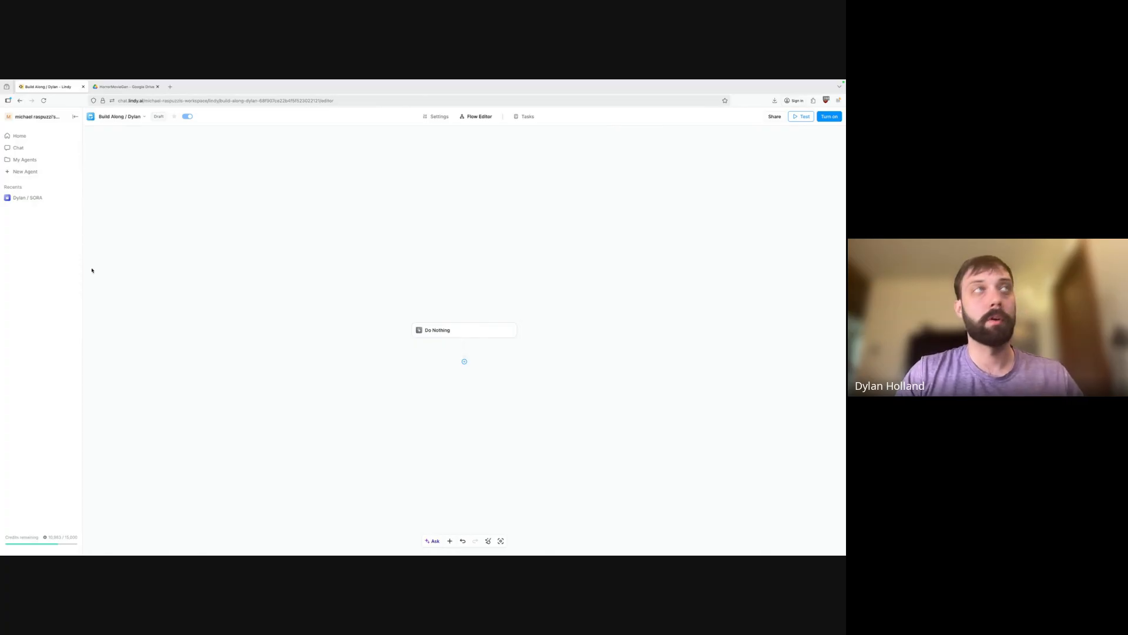
Create a new agent from scratch with a Do Nothing action.
{"action": "left_click", "coordinate": [46, 172]}
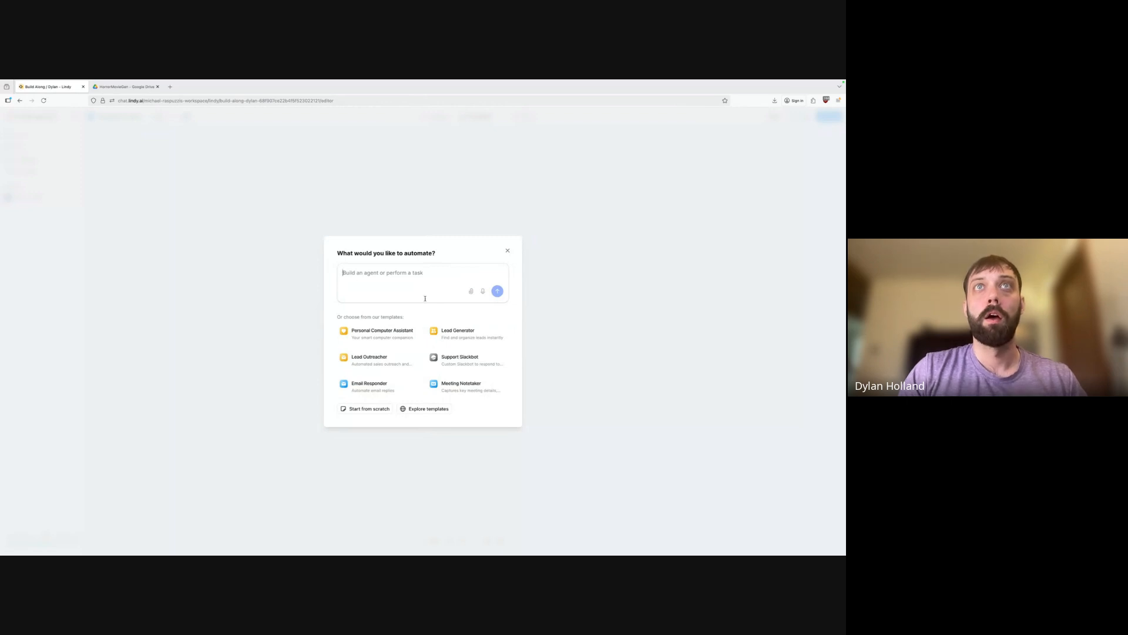
{"action": "left_click", "coordinate": [359, 408]}
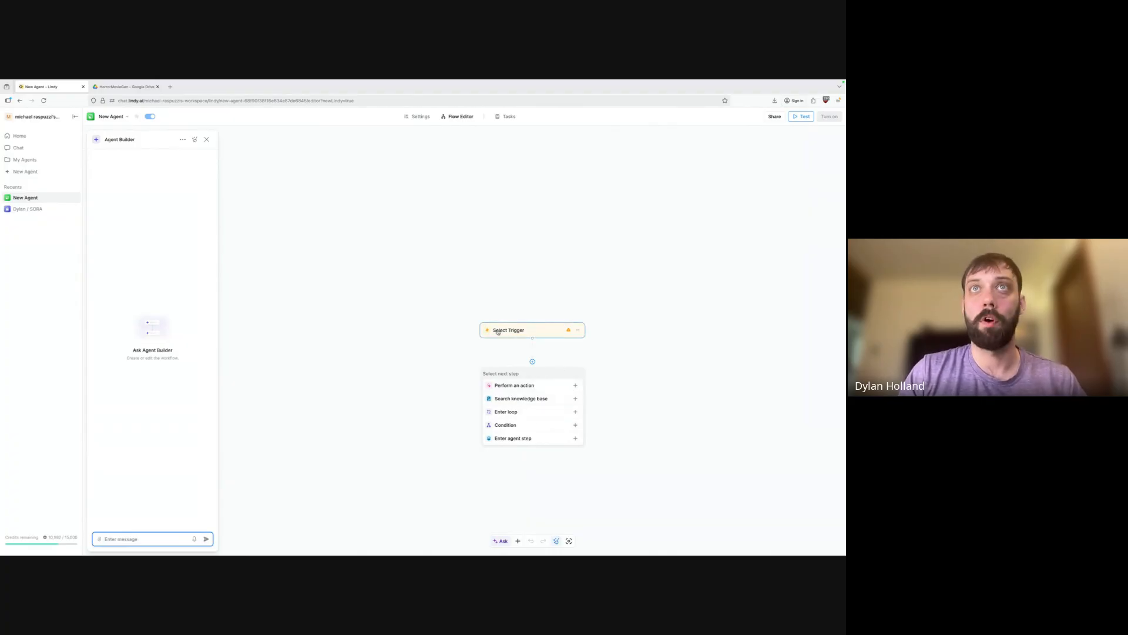
{"action": "left_click", "coordinate": [532, 386]}
{"action": "type", "text": "Do N"}
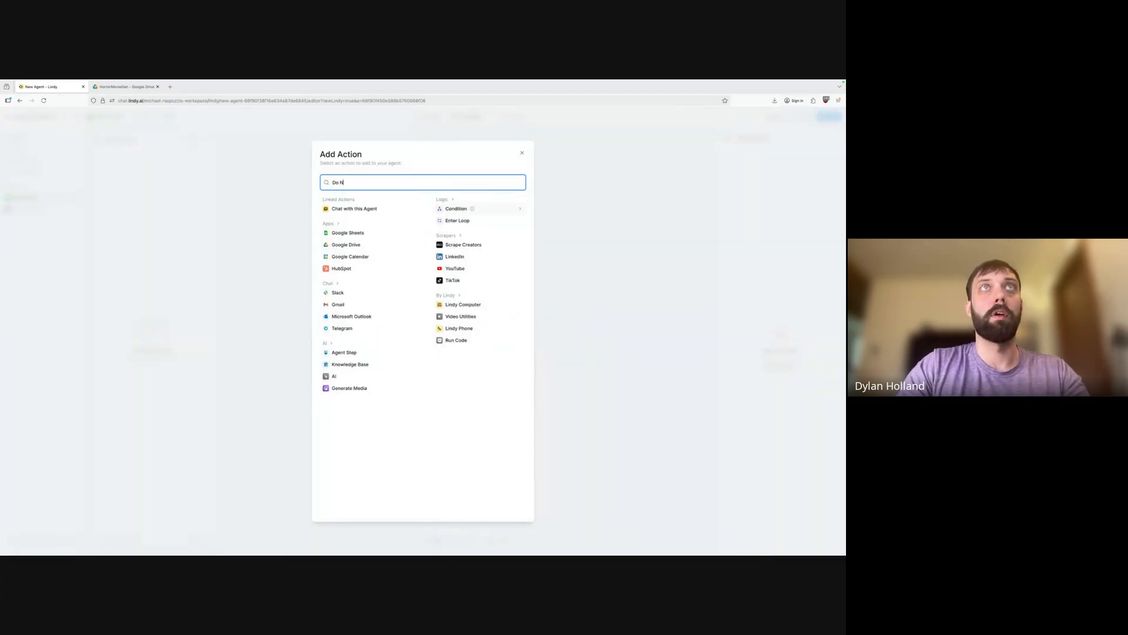
{"action": "type", "text": "othing"}
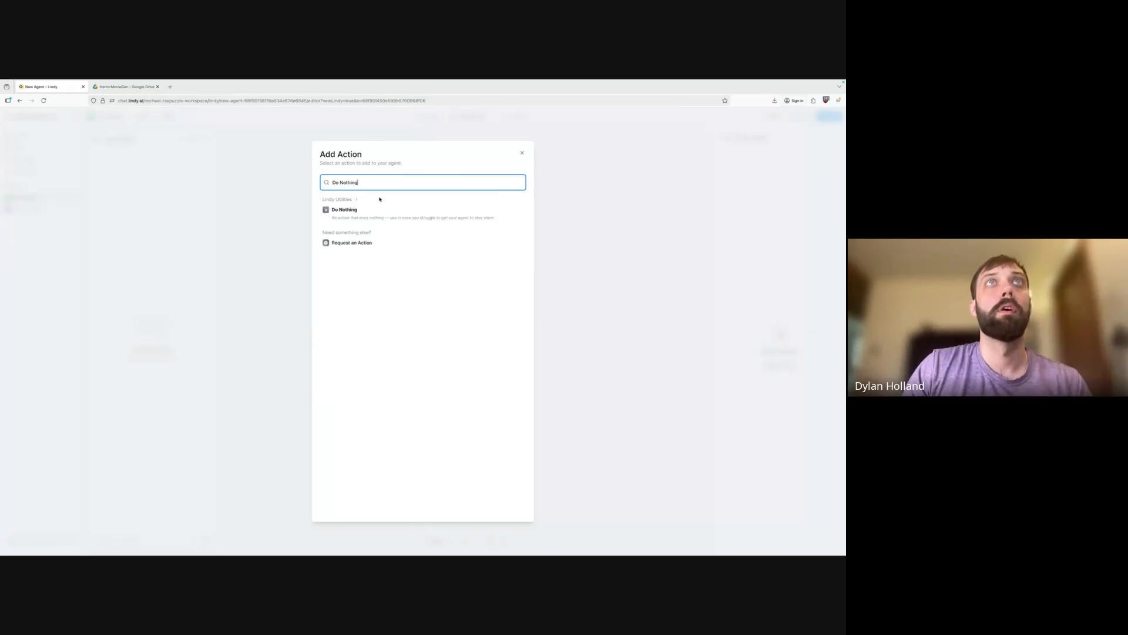
{"action": "left_click", "coordinate": [383, 210]}
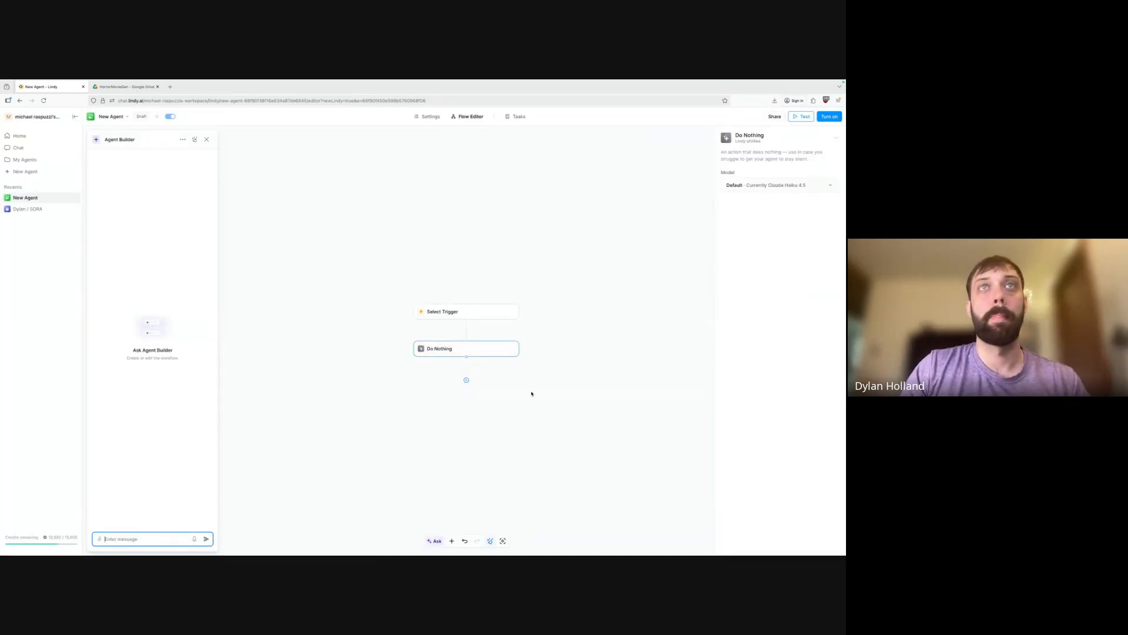
Delete the empty Select Trigger step from the flow.
{"action": "left_click", "coordinate": [459, 312]}
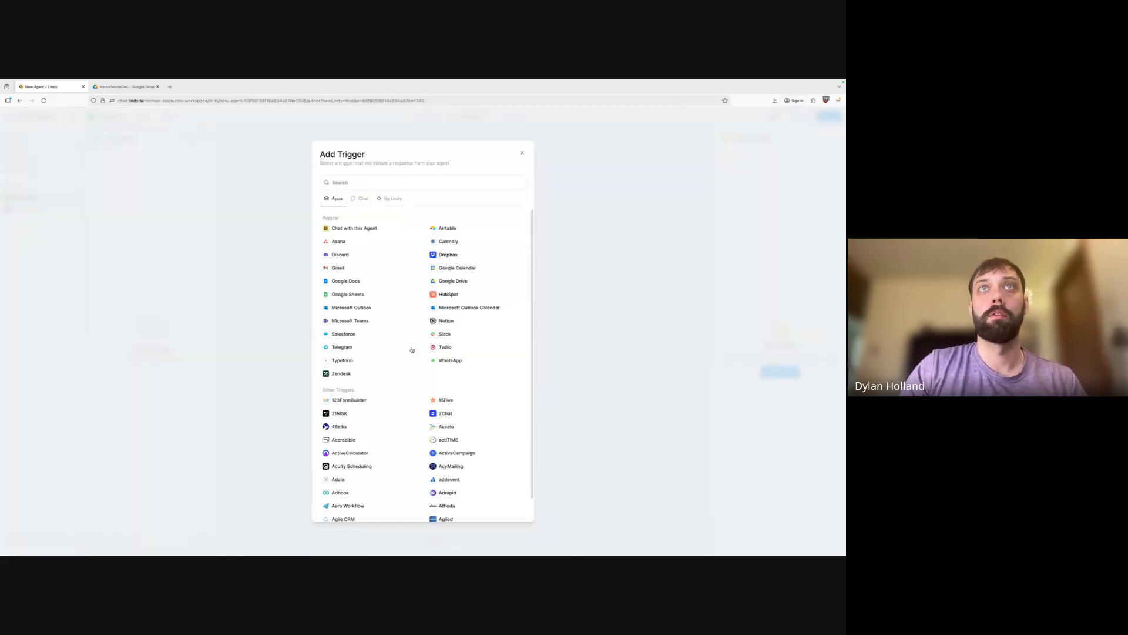
{"action": "key", "text": "Escape"}
{"action": "left_click", "coordinate": [536, 313]}
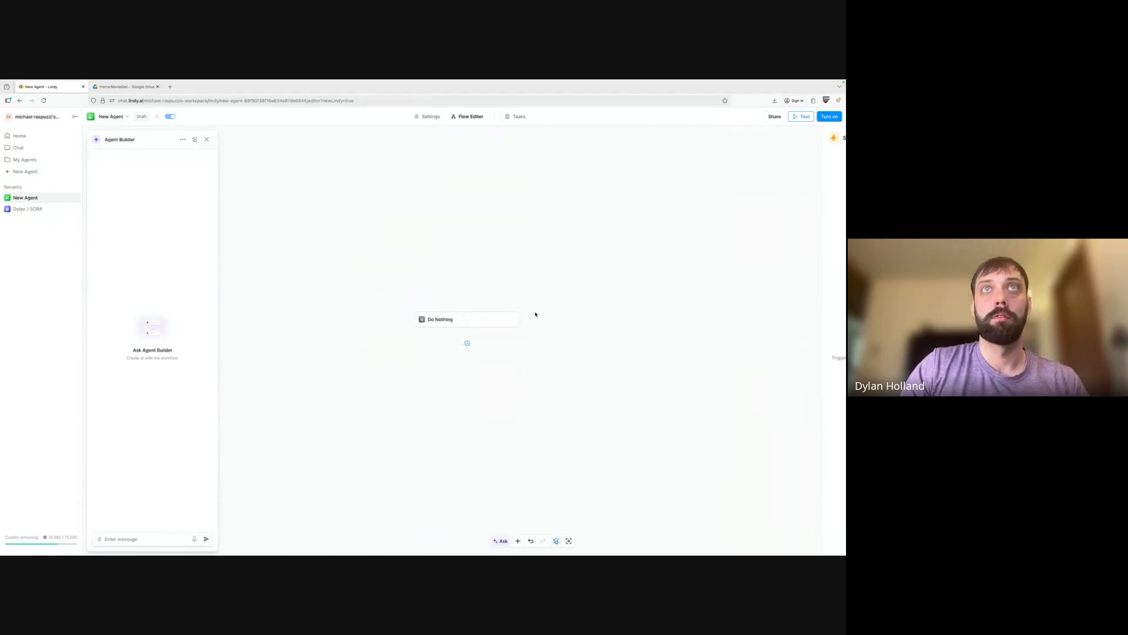
Add an LLM Call action after the Do Nothing step.
{"action": "left_click", "coordinate": [532, 362]}
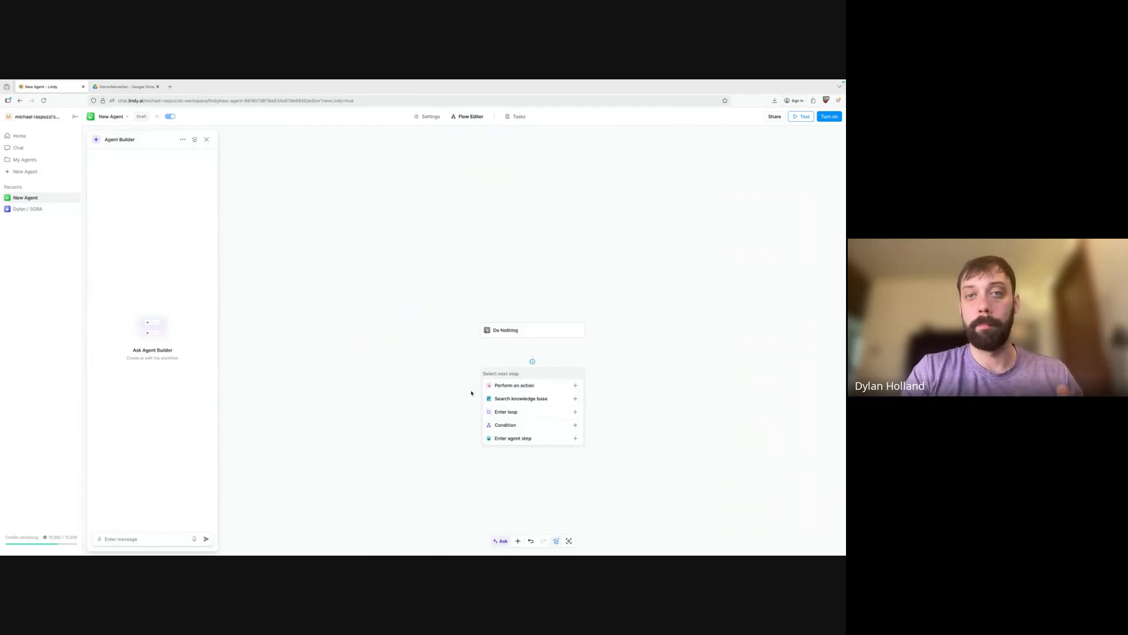
{"action": "left_click", "coordinate": [577, 386]}
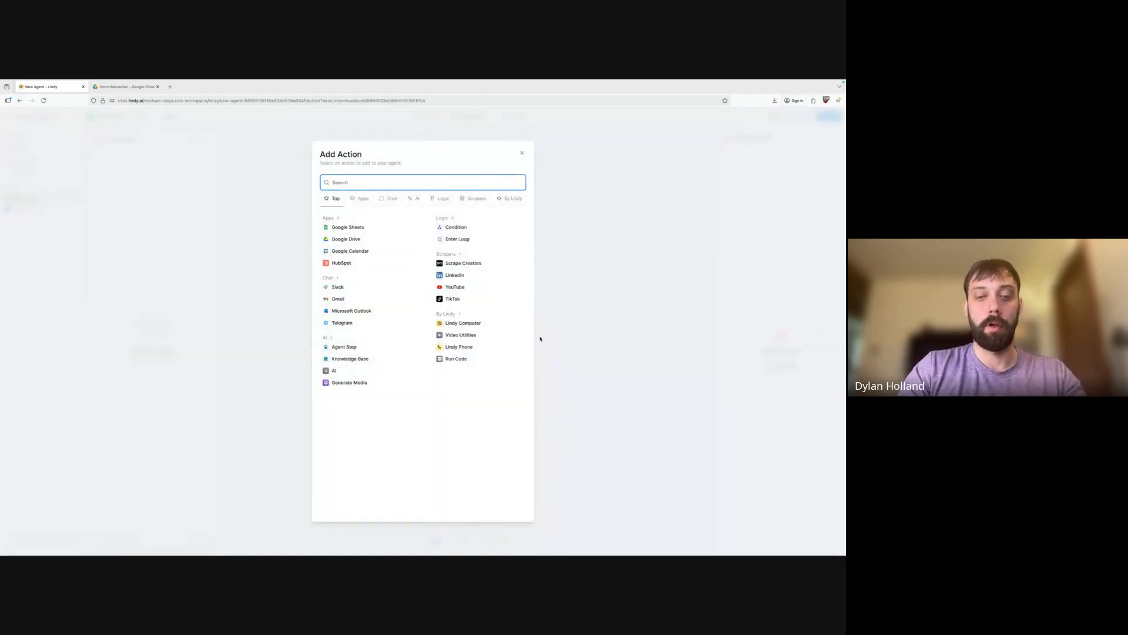
{"action": "type", "text": "LLM"}
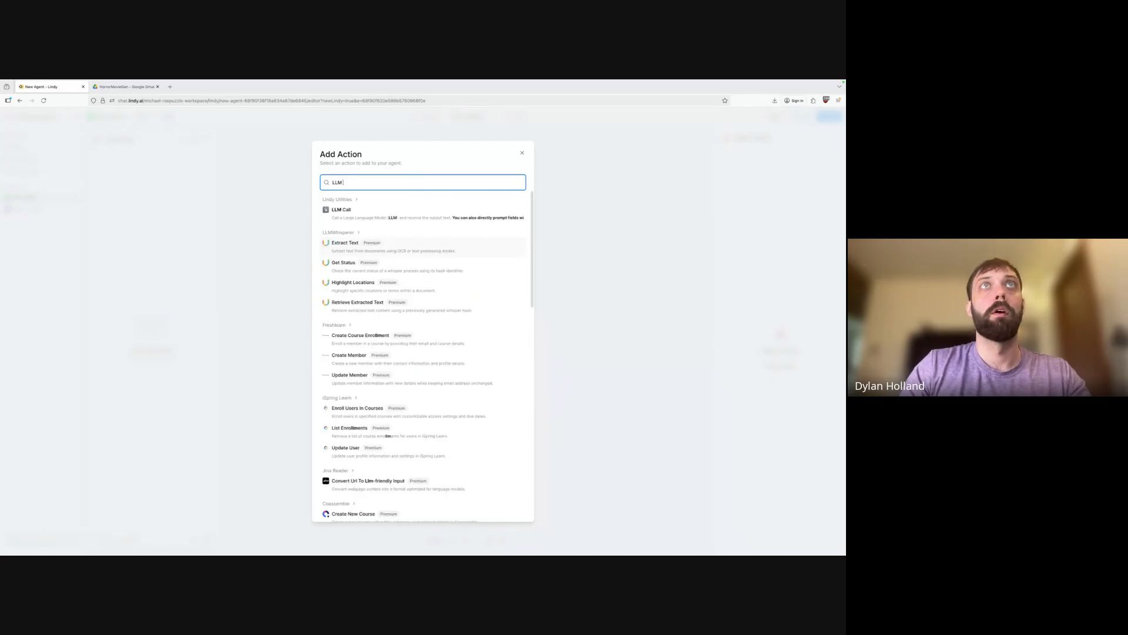
{"action": "left_click", "coordinate": [355, 211]}
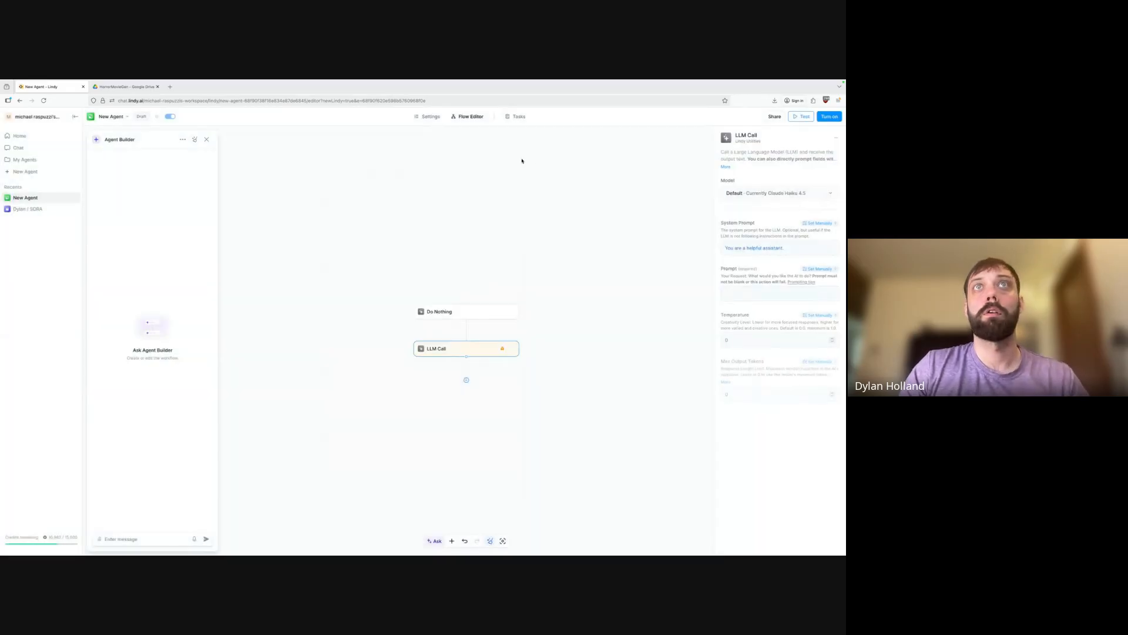
Set the LLM Call prompt to 'Generate me a poem about film making' and turn the agent on.
{"action": "left_click", "coordinate": [750, 295]}
{"action": "type", "text": "Generate"}
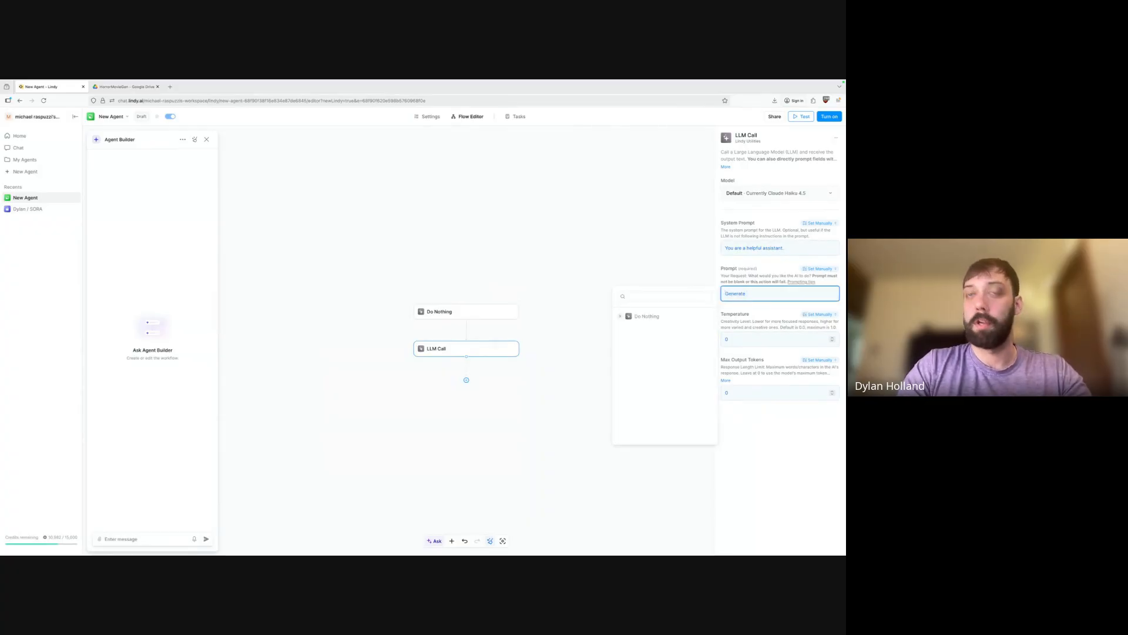
{"action": "type", "text": " me a poem ab"}
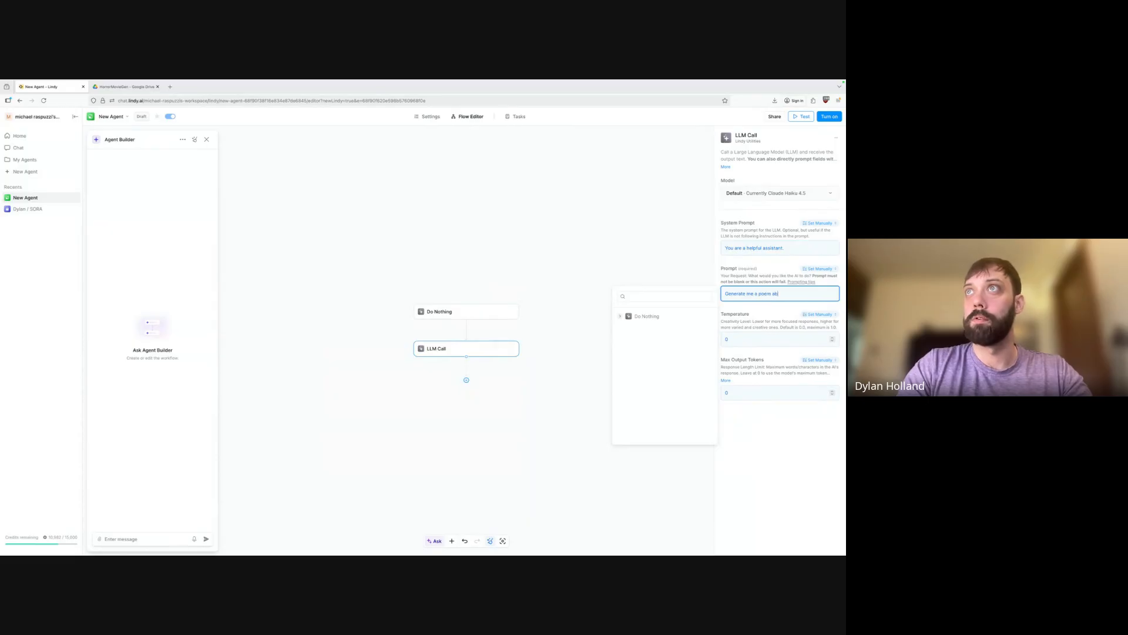
{"action": "type", "text": "out "}
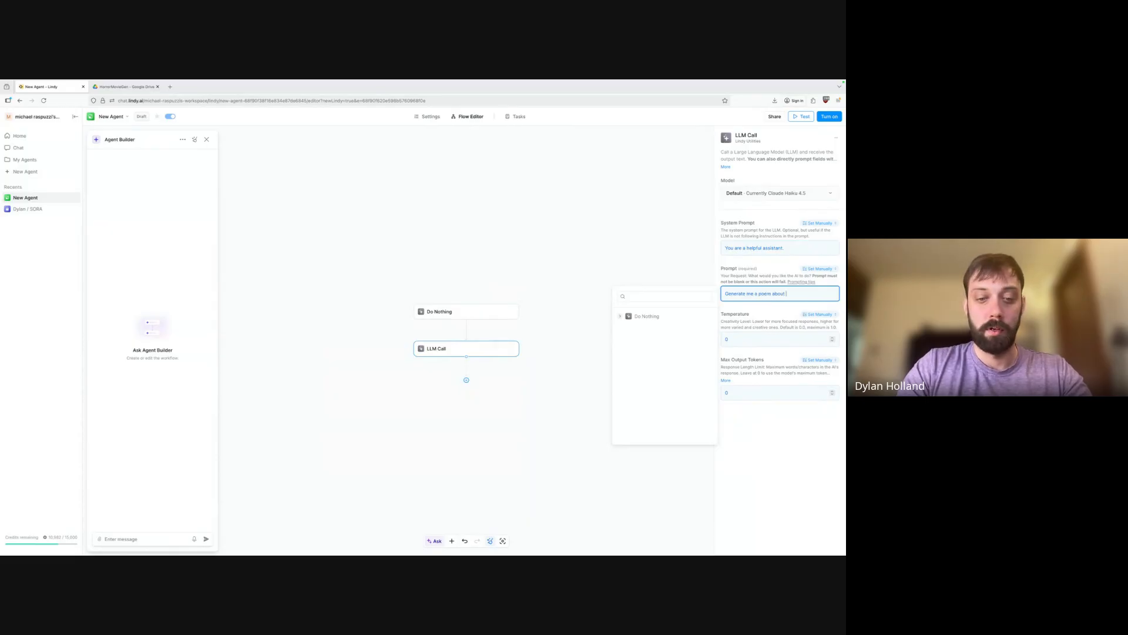
{"action": "type", "text": "film"}
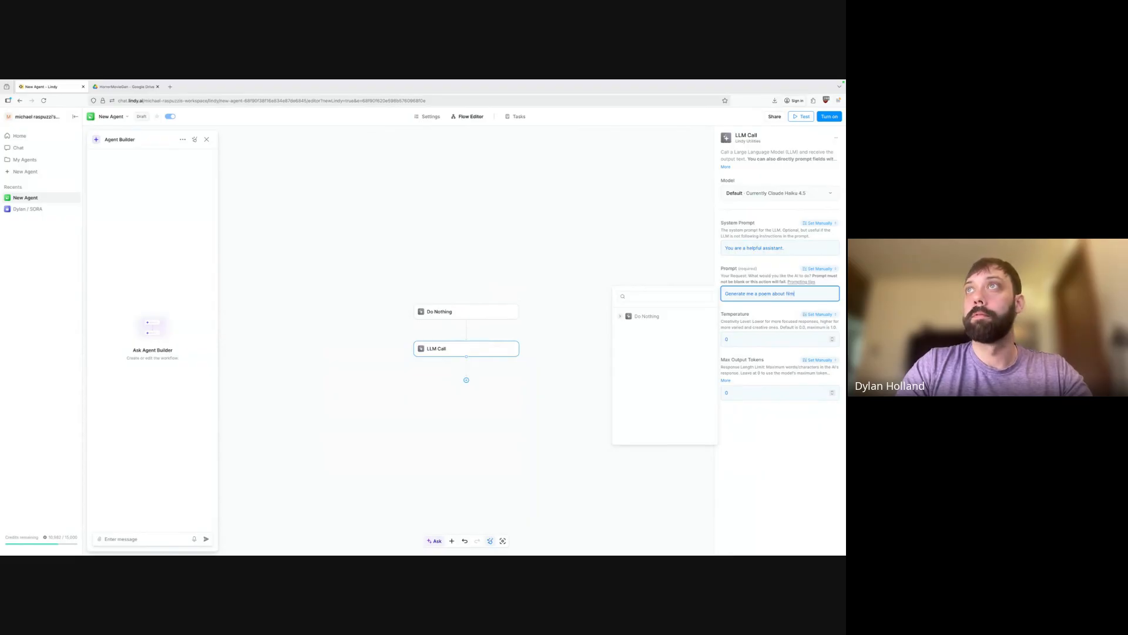
{"action": "type", "text": " making"}
{"action": "left_click", "coordinate": [805, 426]}
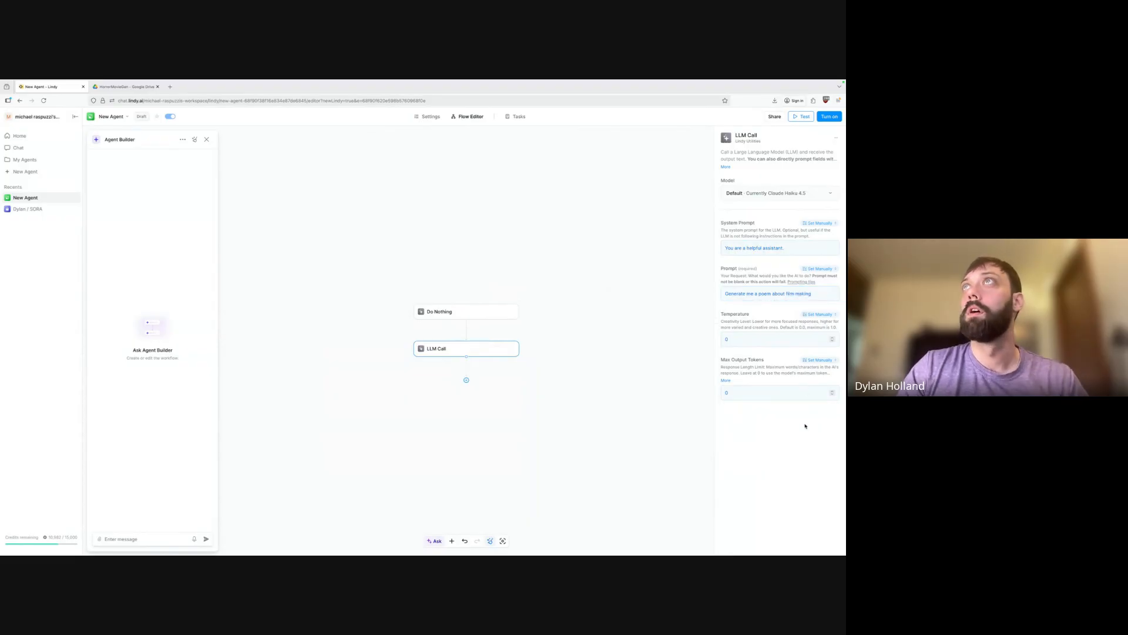
{"action": "left_click", "coordinate": [829, 116]}
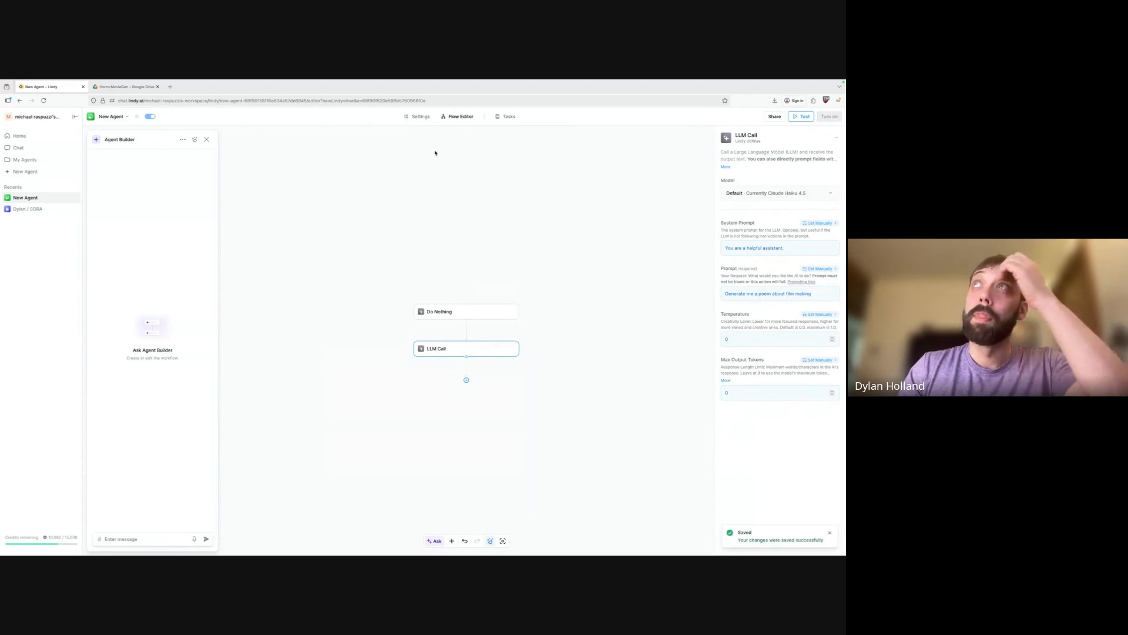
Start a new test task in Tasks from the Do Nothing trigger.
{"action": "left_click", "coordinate": [508, 117]}
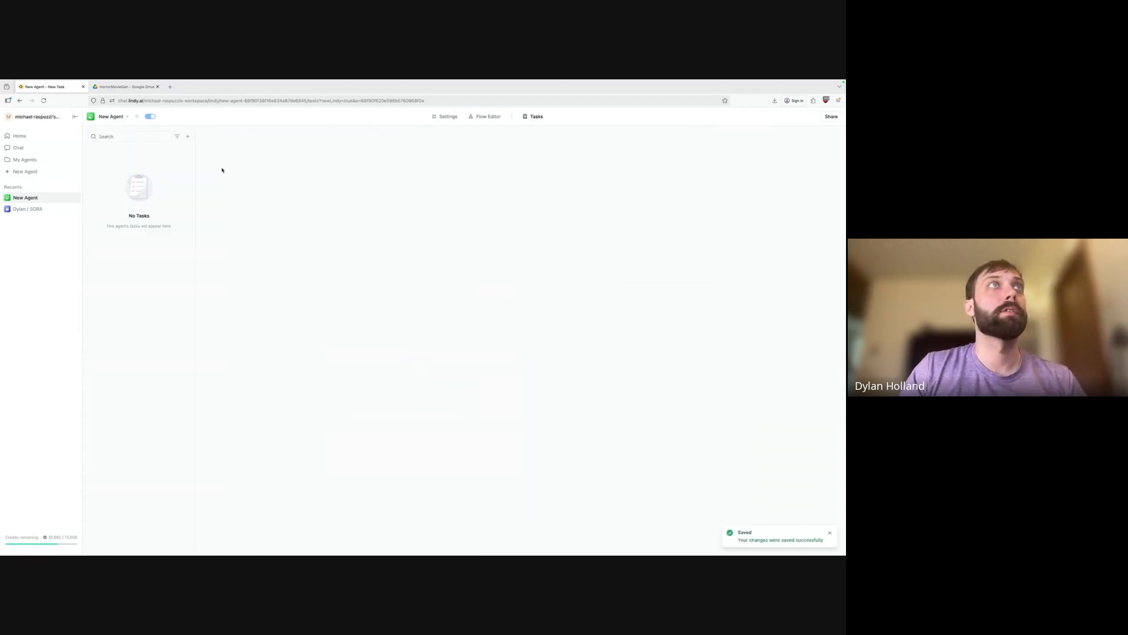
{"action": "left_click", "coordinate": [488, 117]}
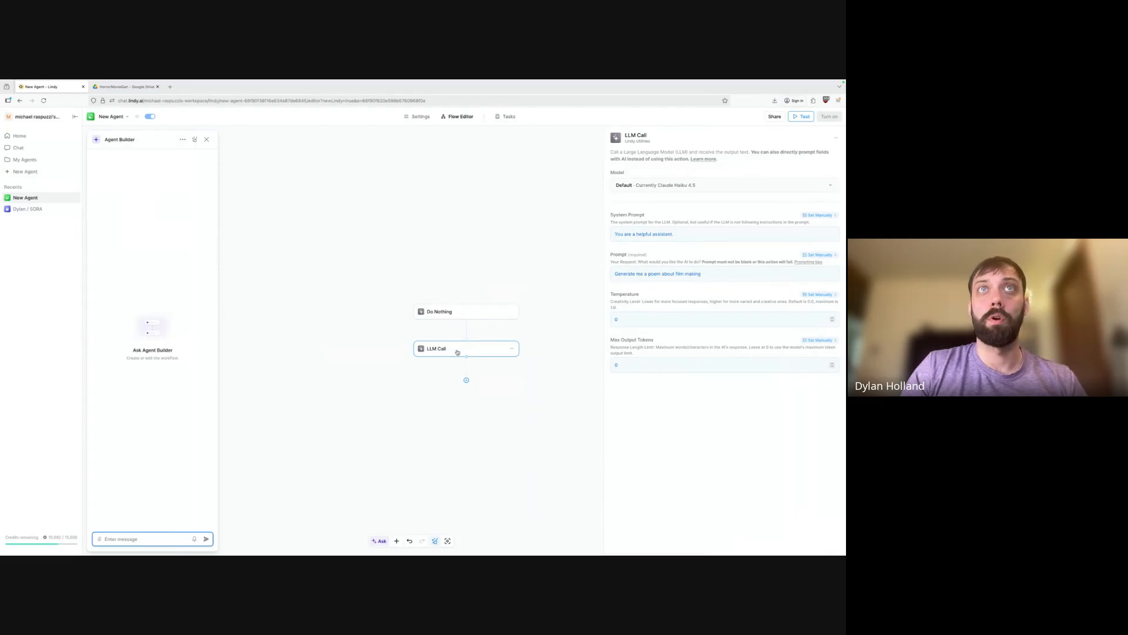
{"action": "left_click", "coordinate": [503, 119]}
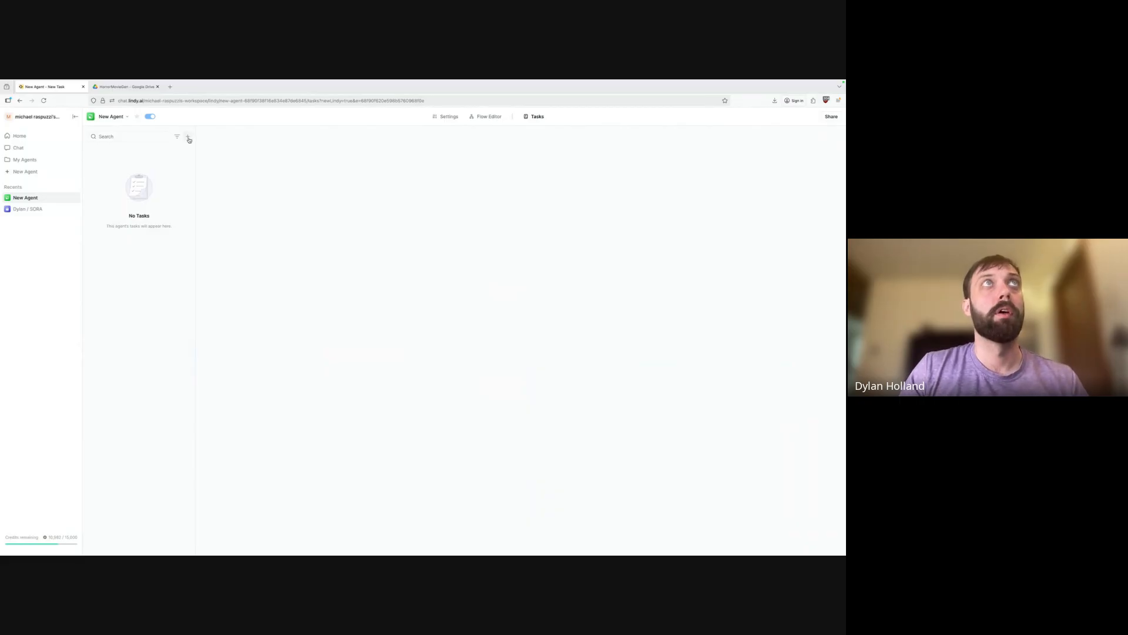
{"action": "left_click", "coordinate": [187, 137]}
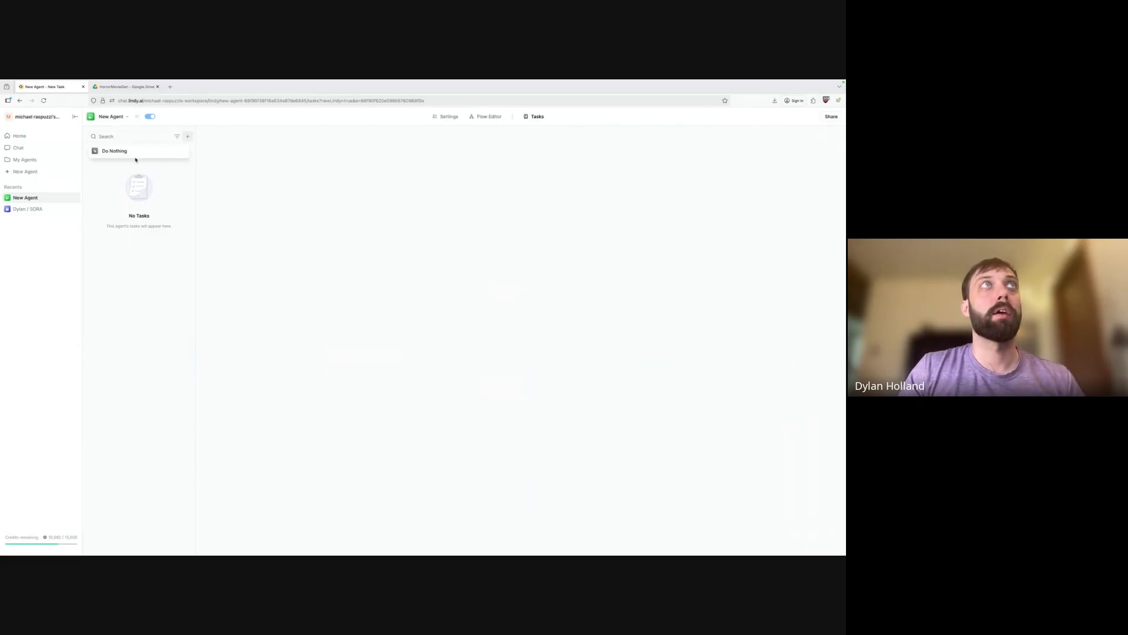
{"action": "left_click", "coordinate": [133, 151]}
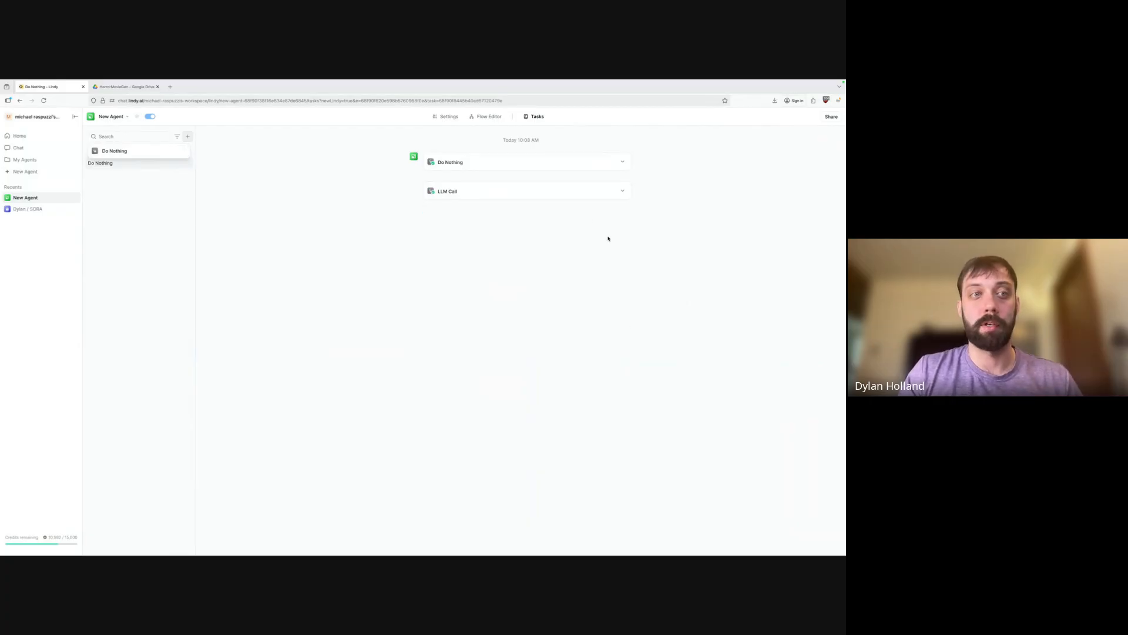
Read the LLM Call's full poem result, then return to the flow editor.
{"action": "left_click", "coordinate": [623, 191]}
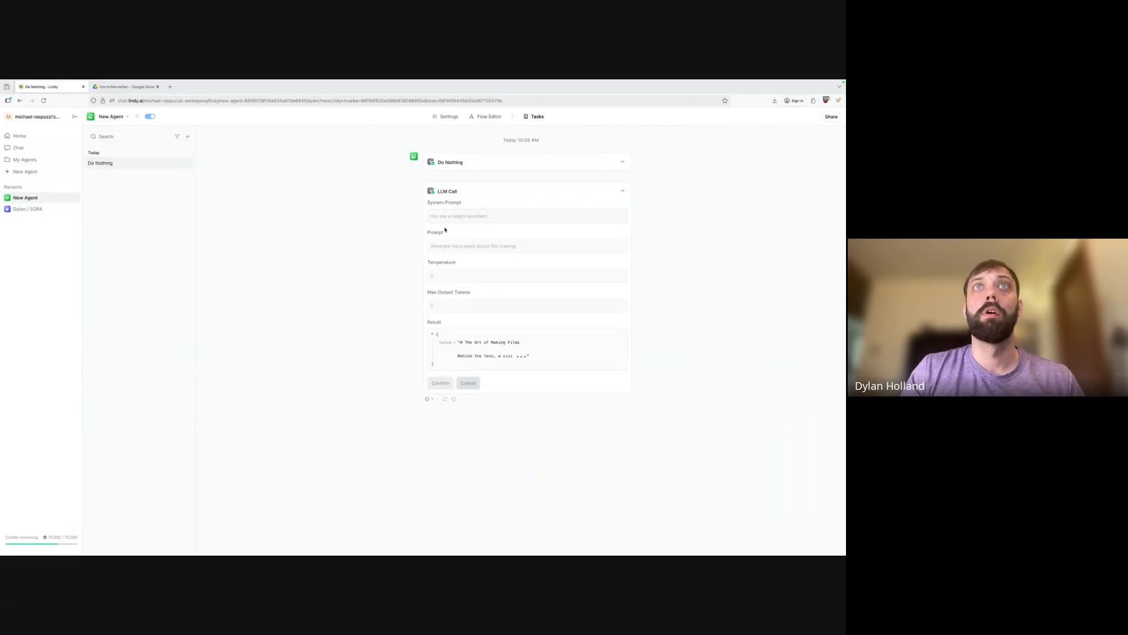
{"action": "left_click", "coordinate": [489, 355]}
{"action": "scroll", "coordinate": [473, 305], "scroll_direction": "down", "scroll_amount": 1}
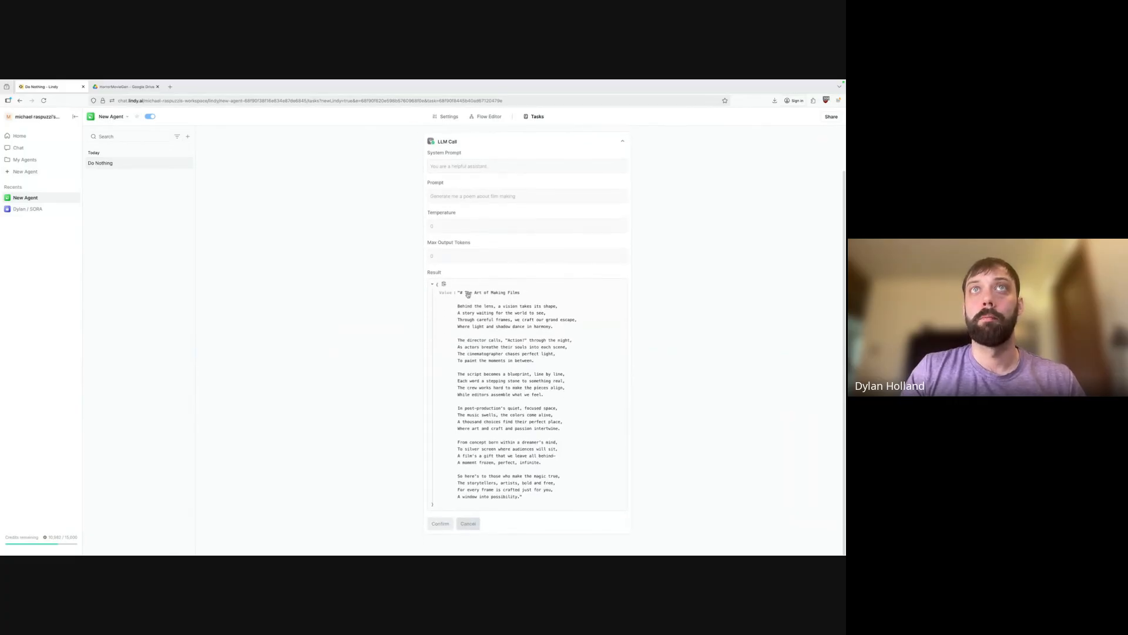
{"action": "left_click", "coordinate": [477, 308]}
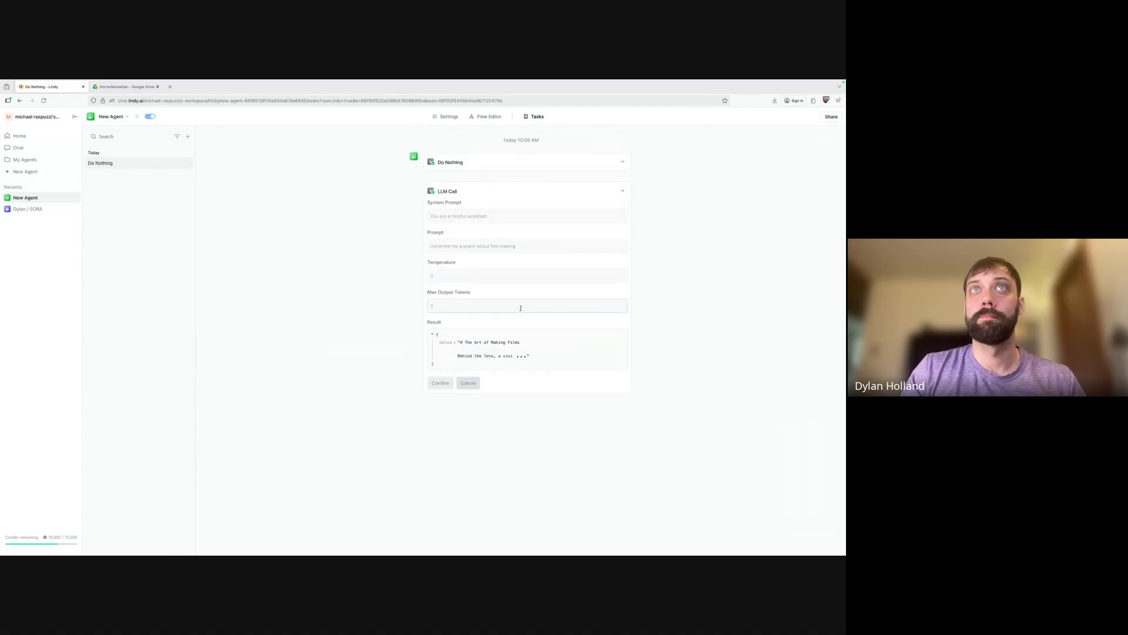
{"action": "left_click", "coordinate": [485, 357]}
{"action": "scroll", "coordinate": [488, 353], "scroll_direction": "down", "scroll_amount": 1}
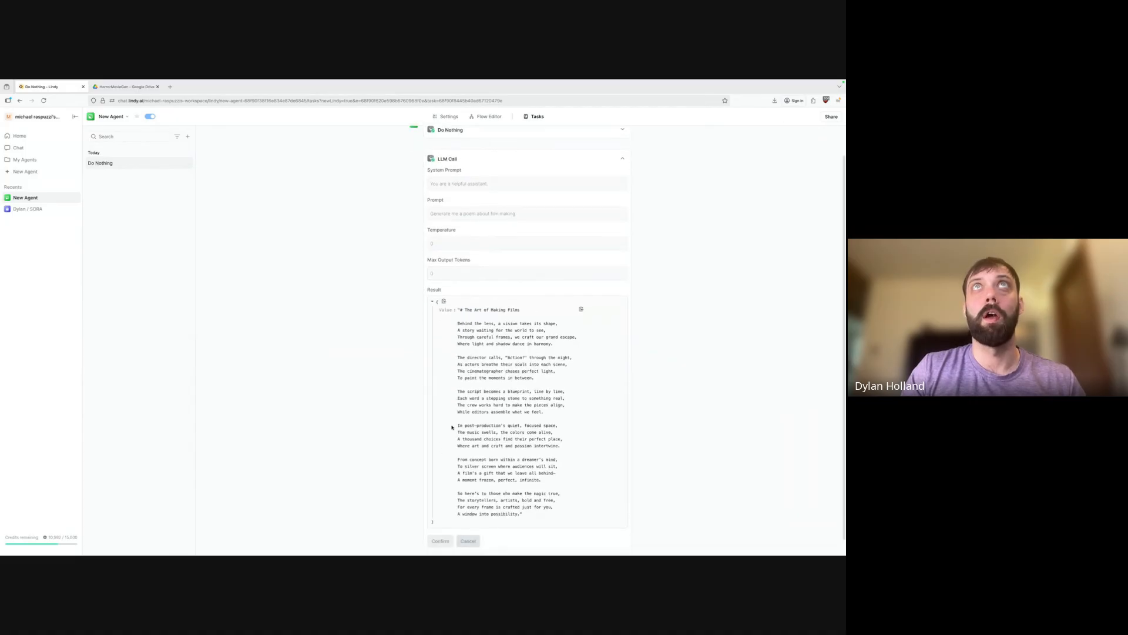
{"action": "left_click", "coordinate": [490, 117]}
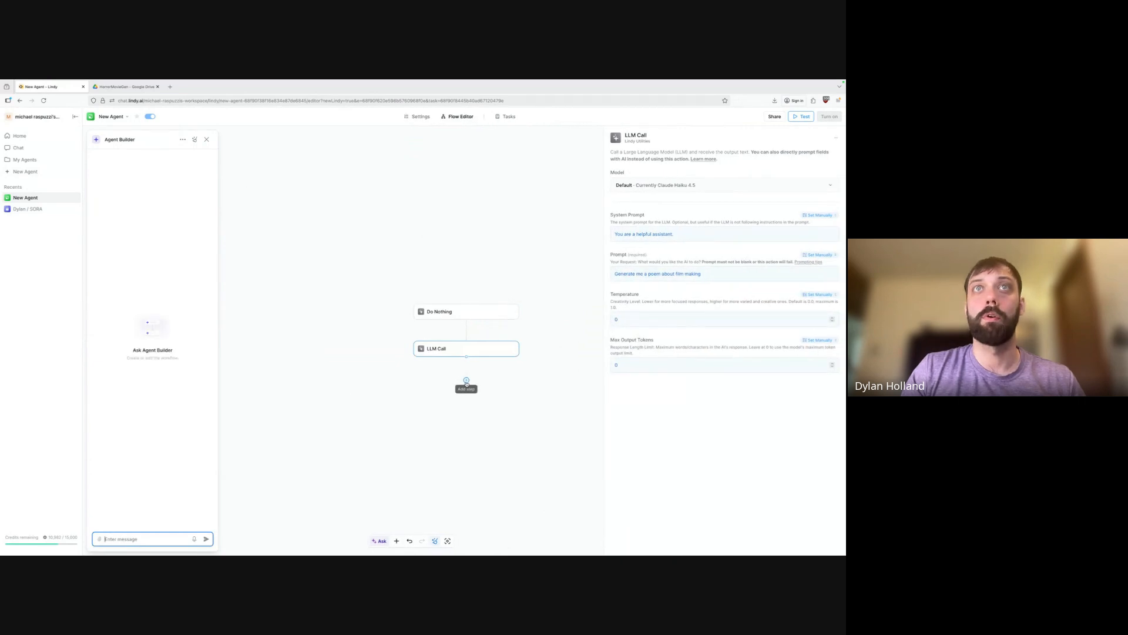
Add a second LLM Call action after the first LLM Call.
{"action": "left_click", "coordinate": [466, 380]}
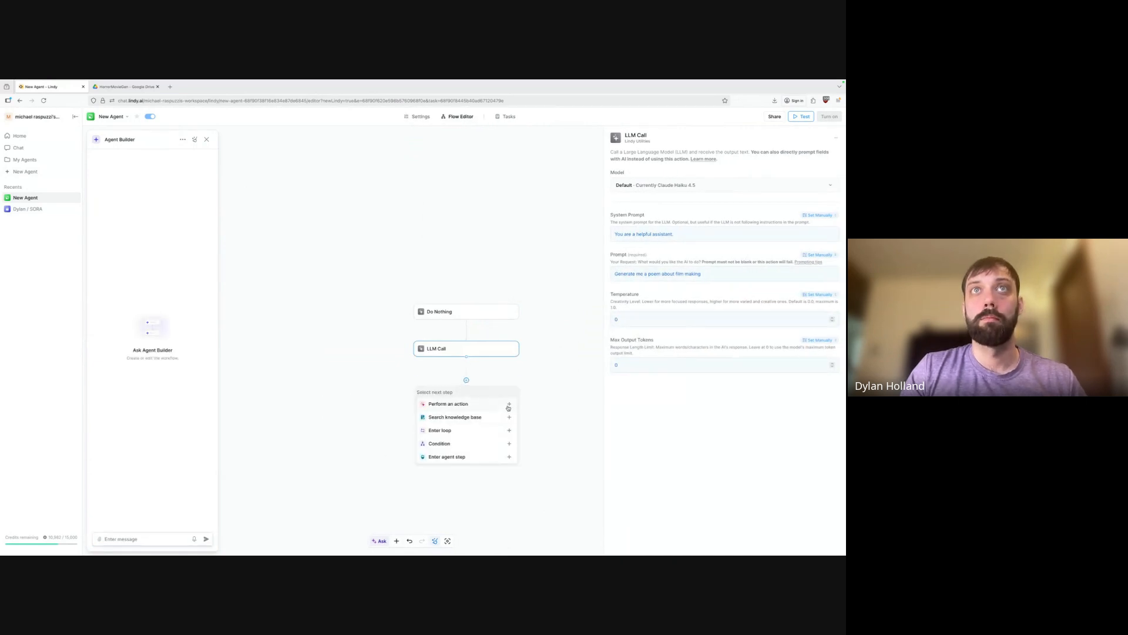
{"action": "left_click", "coordinate": [509, 404]}
{"action": "type", "text": "LLM"}
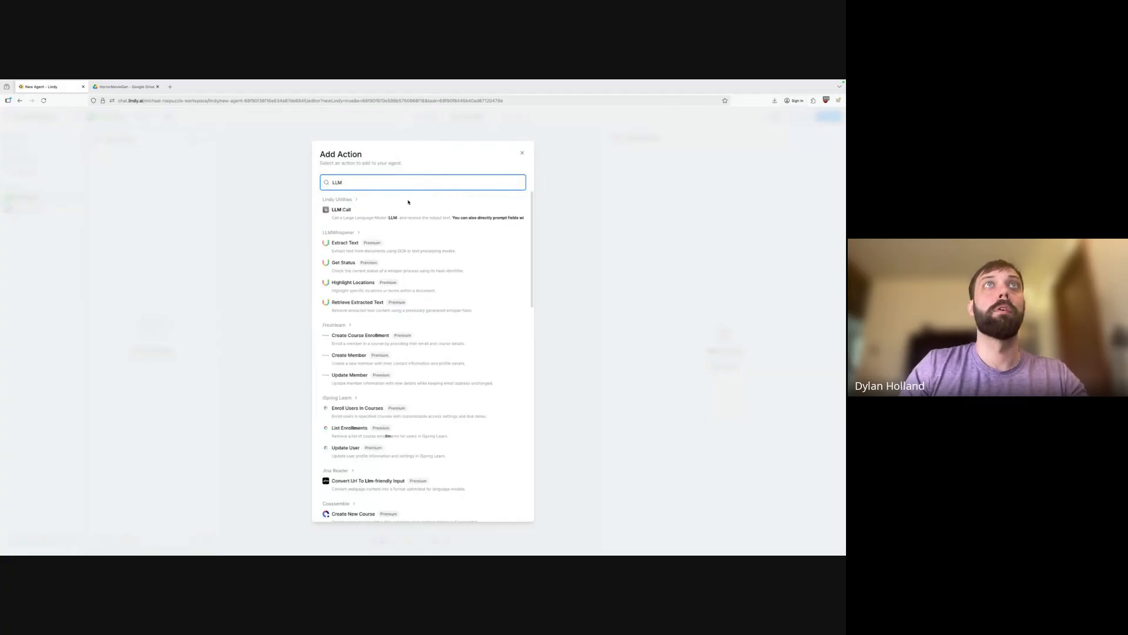
{"action": "left_click", "coordinate": [387, 214]}
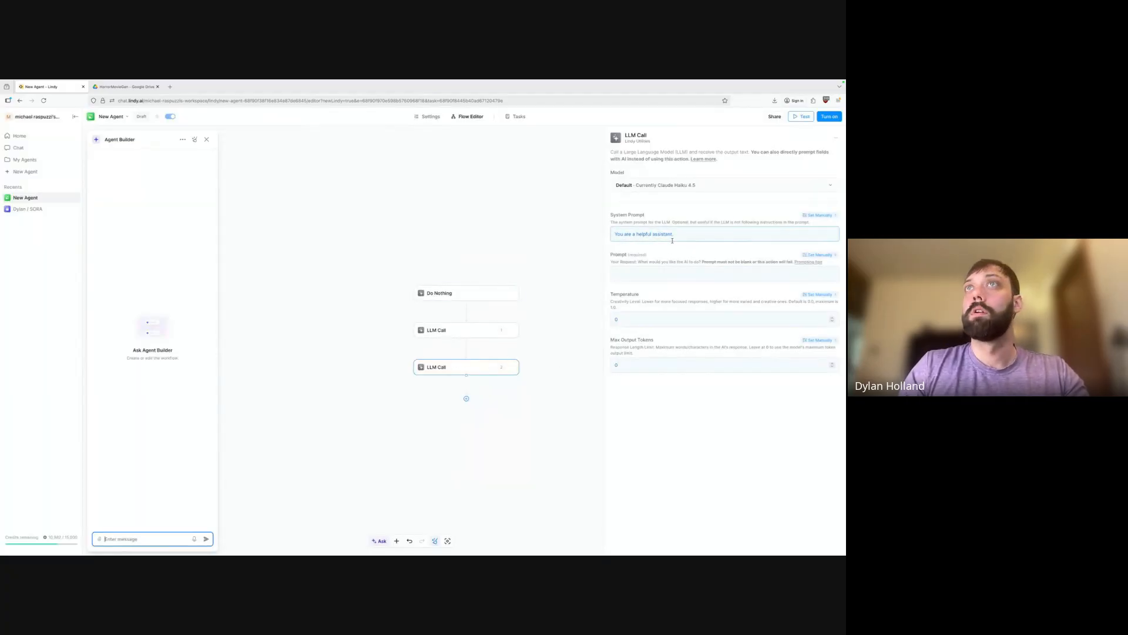
Prompt the second call 'Summarize this poem in 3 lines' with the first call's output, and save.
{"action": "left_click", "coordinate": [615, 275]}
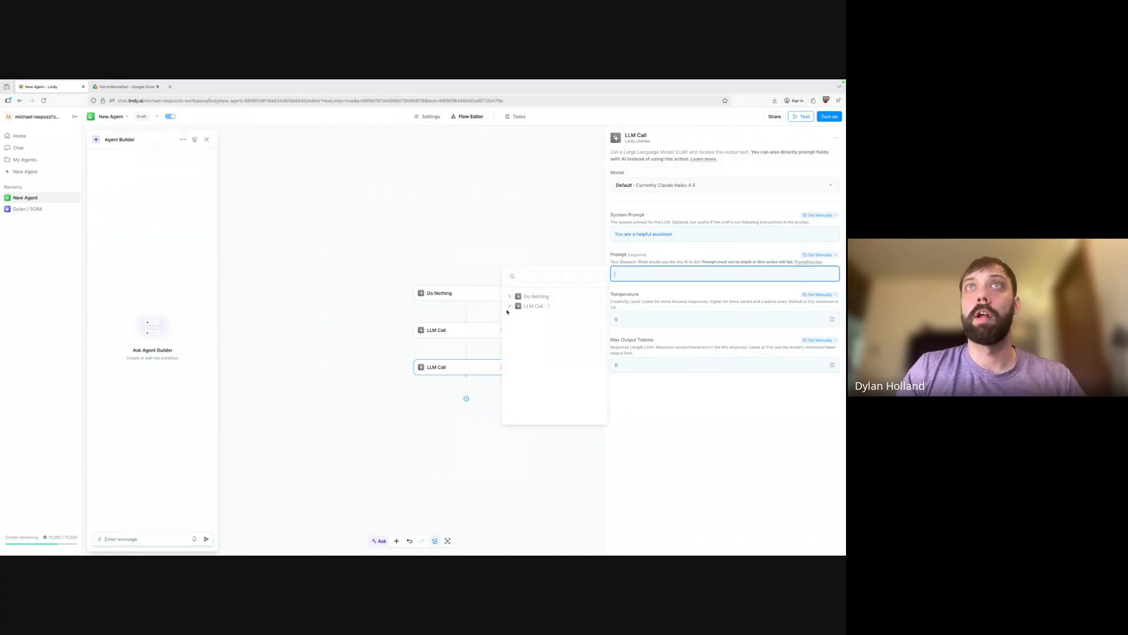
{"action": "left_click", "coordinate": [510, 306]}
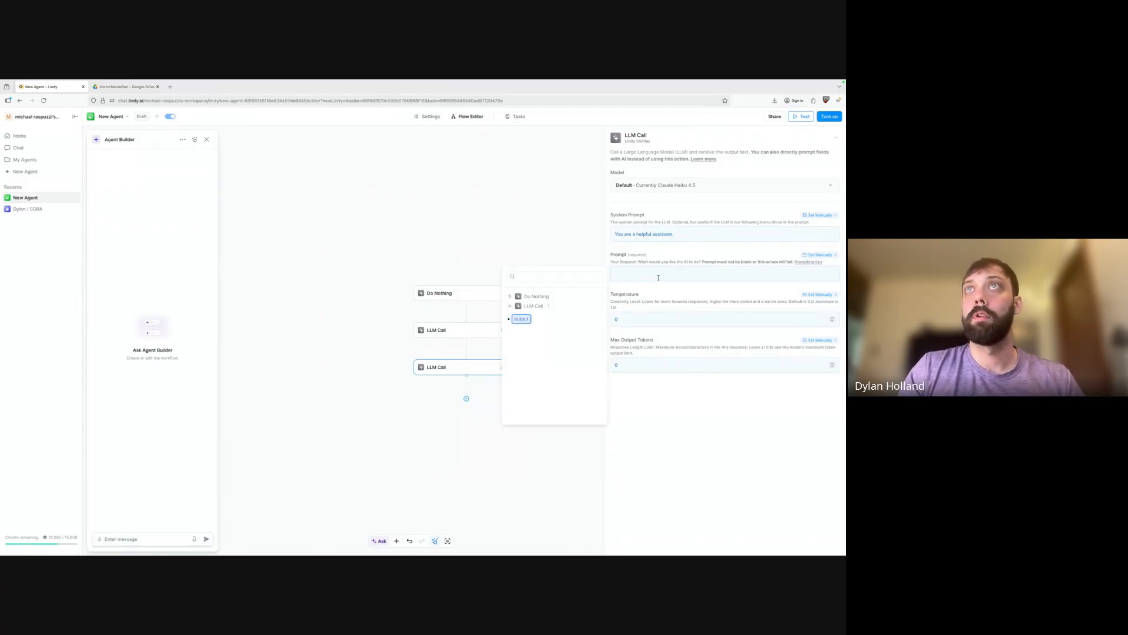
{"action": "left_click", "coordinate": [523, 319]}
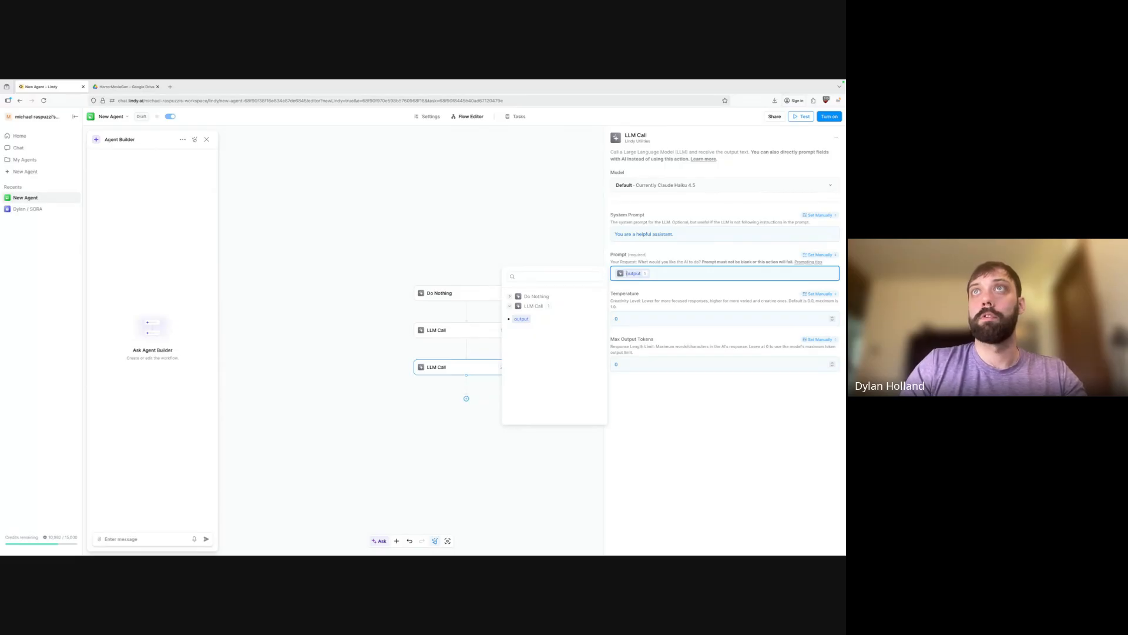
{"action": "key", "text": "BackSpace"}
{"action": "type", "text": "S"}
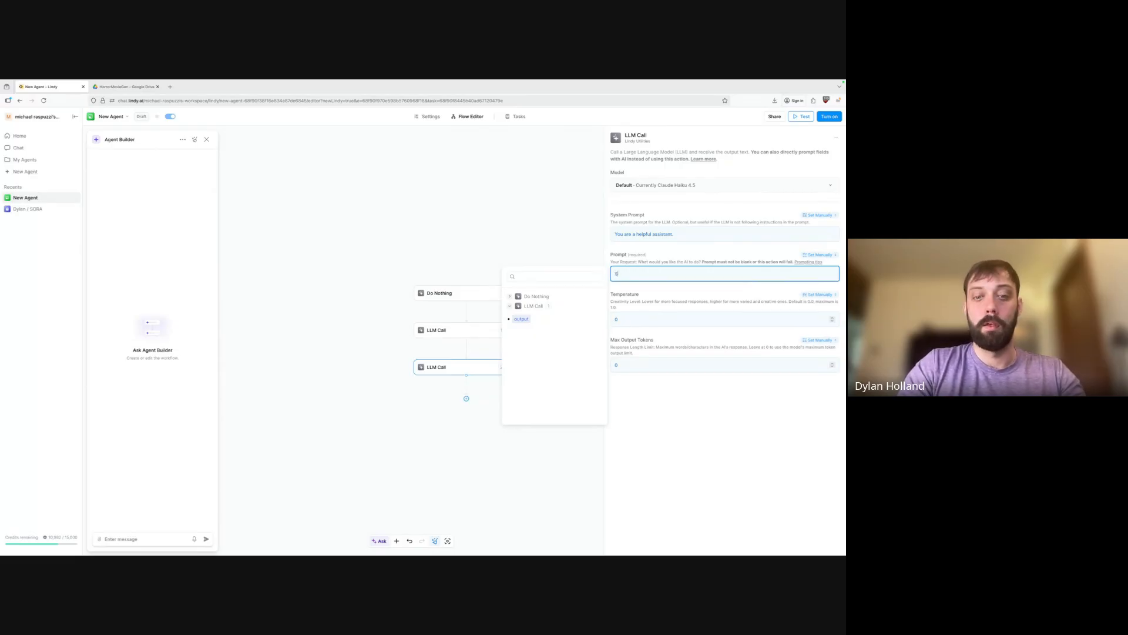
{"action": "type", "text": "ummarize this poem in 3 lines"}
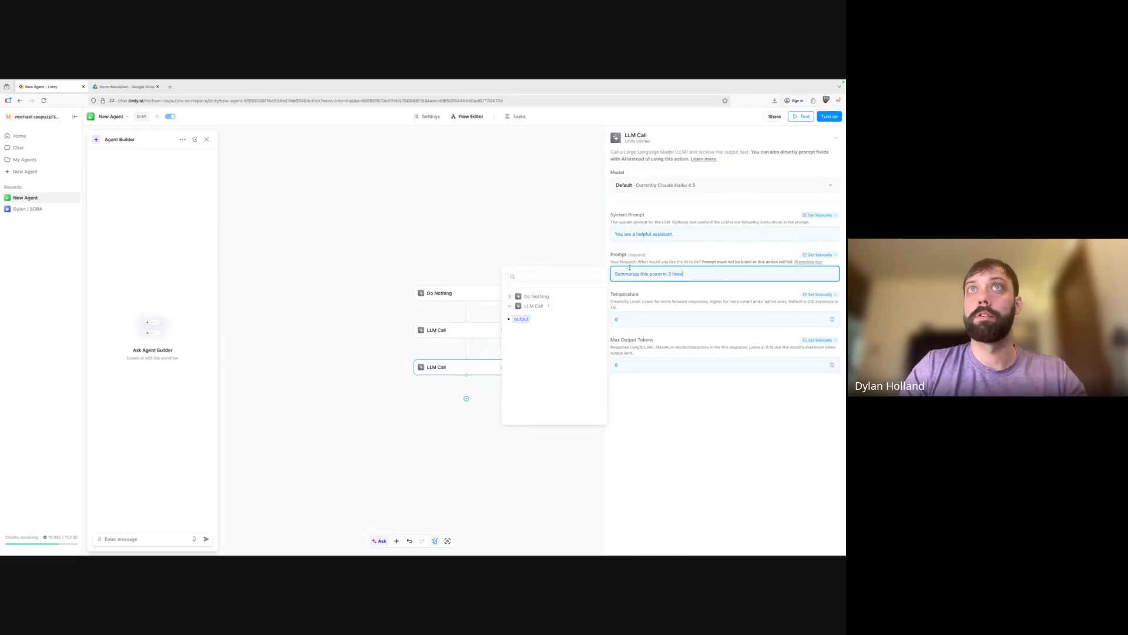
{"action": "left_click", "coordinate": [521, 319]}
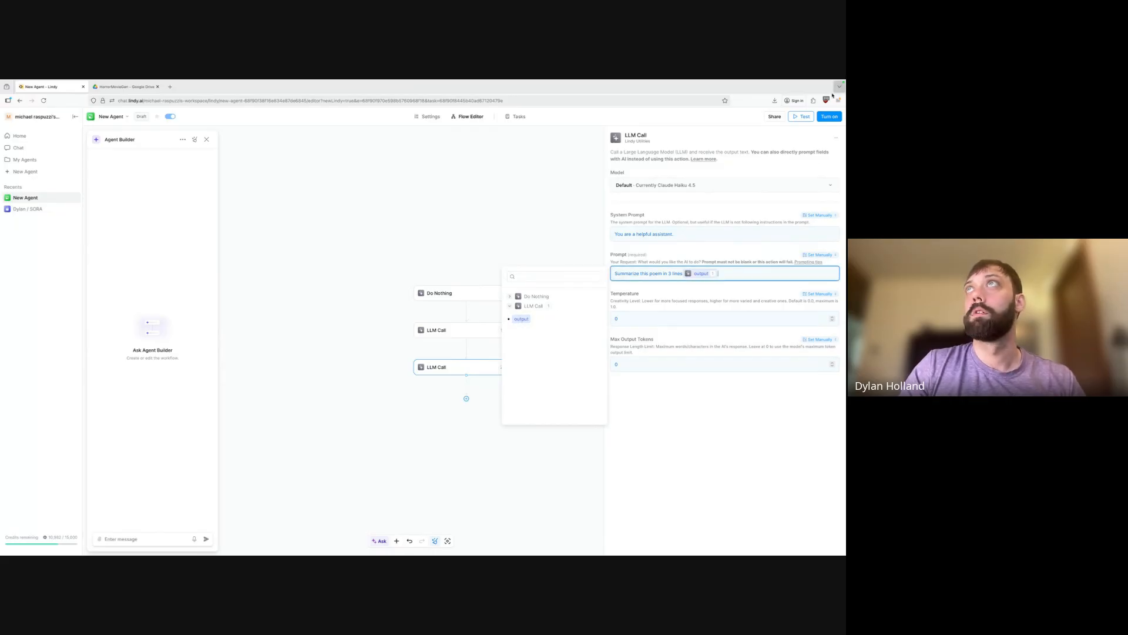
{"action": "left_click", "coordinate": [824, 117]}
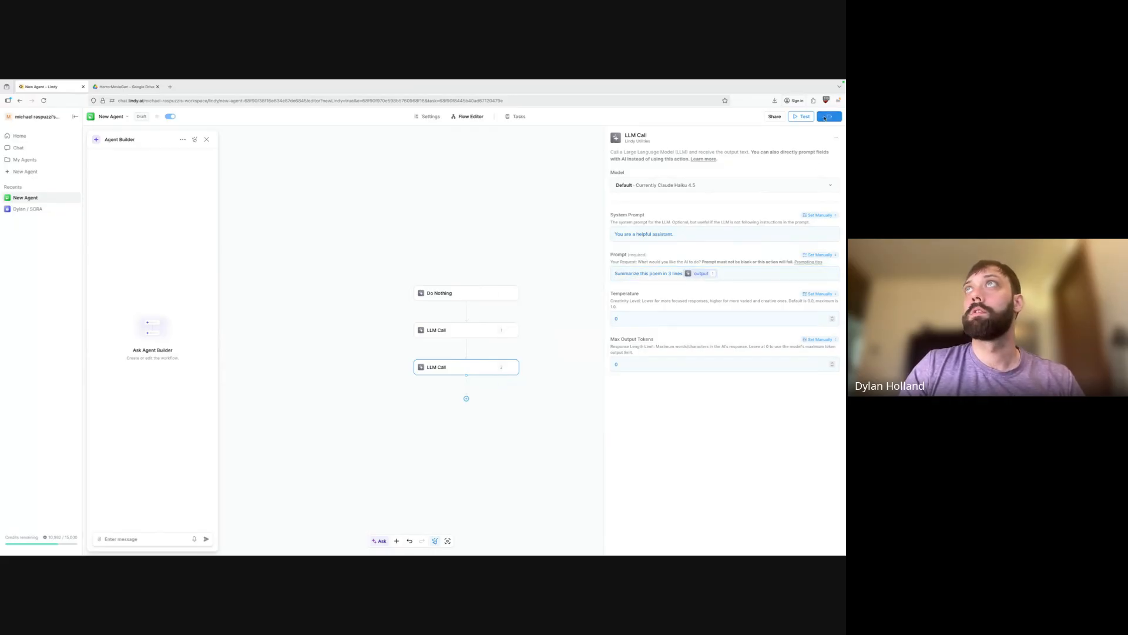
{"action": "left_click", "coordinate": [507, 117]}
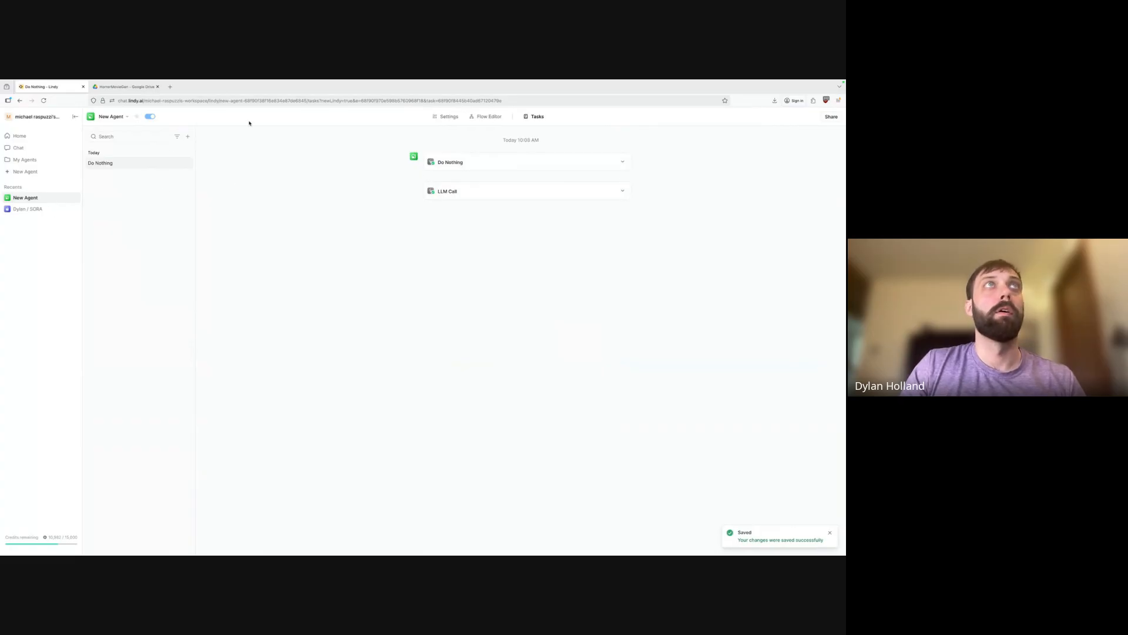
Run a new test task from Do Nothing and read the full poem result.
{"action": "left_click", "coordinate": [188, 136]}
{"action": "left_click", "coordinate": [153, 151]}
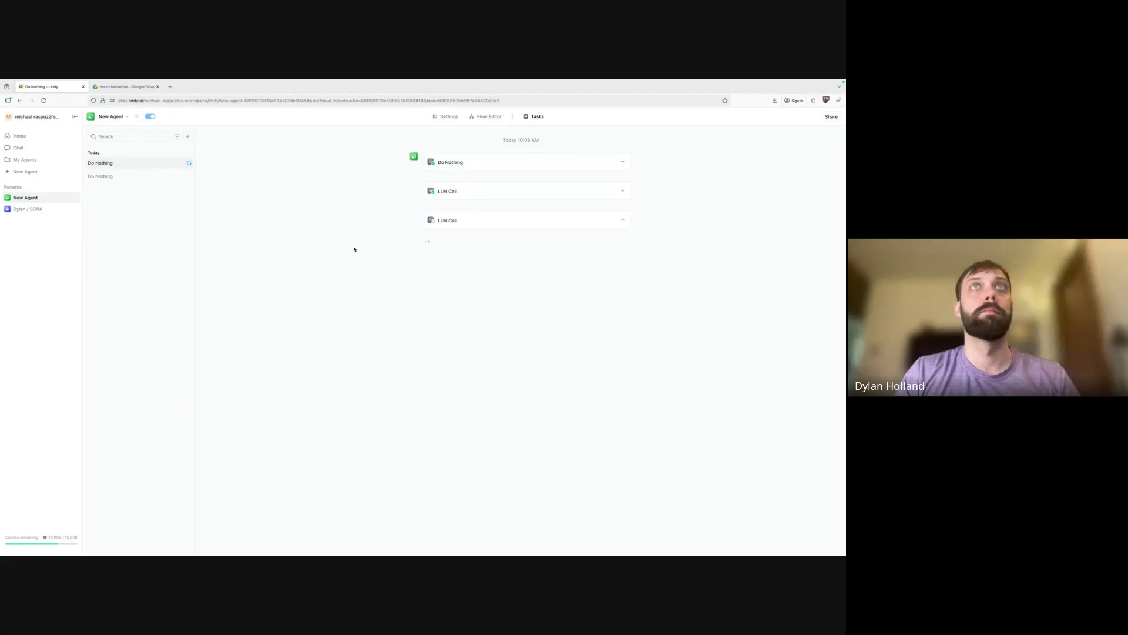
{"action": "left_click", "coordinate": [623, 191]}
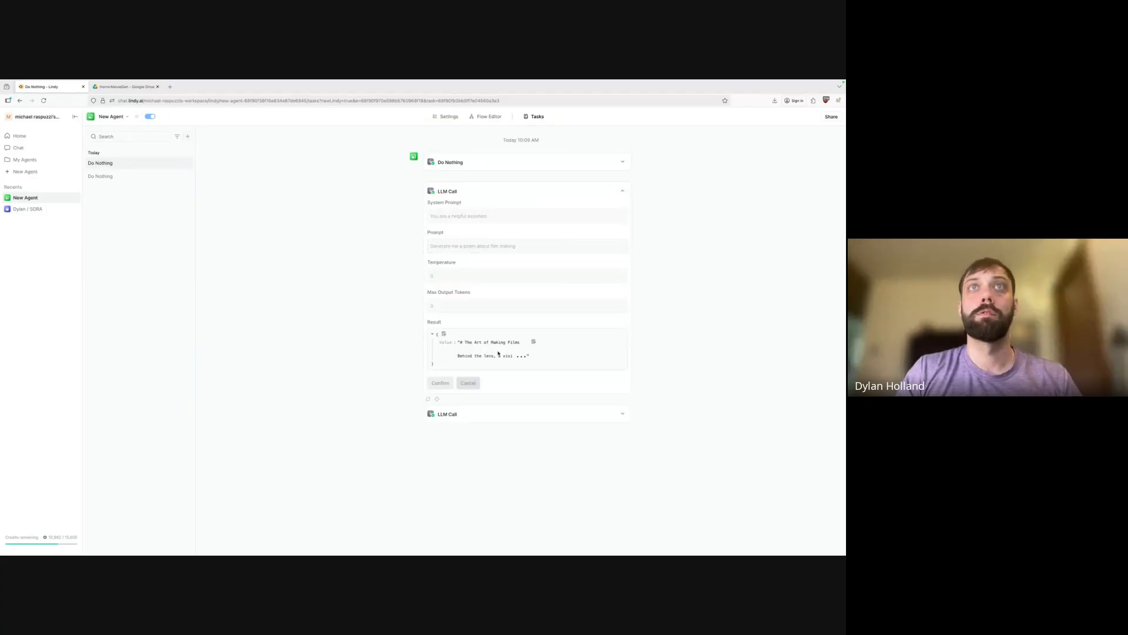
{"action": "left_click", "coordinate": [483, 357]}
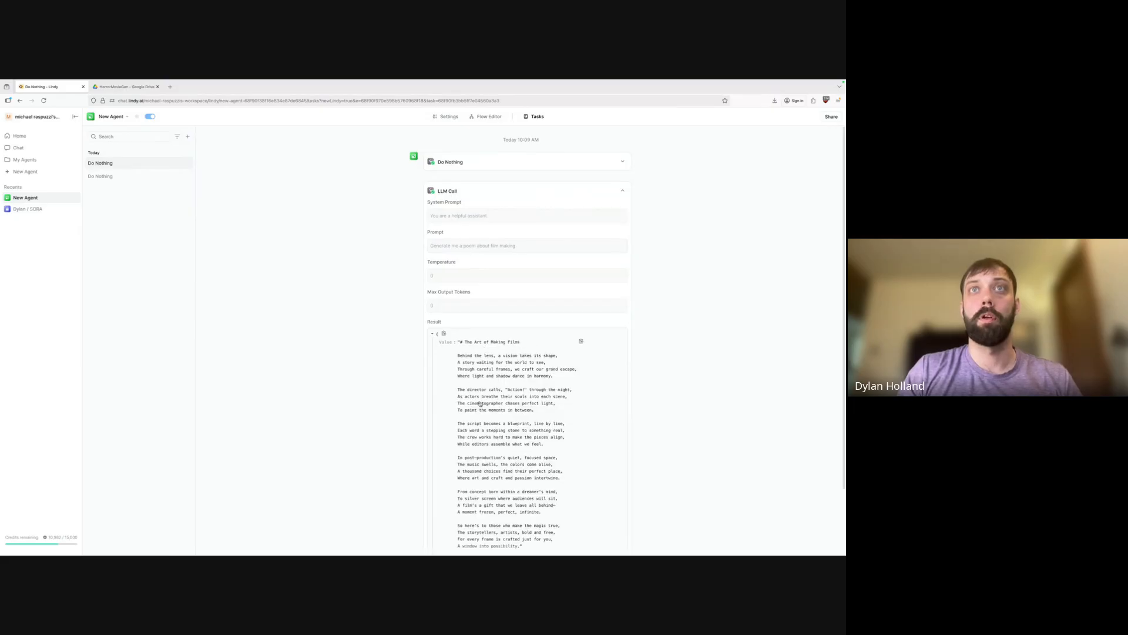
{"action": "scroll", "coordinate": [480, 403], "scroll_direction": "down", "scroll_amount": 2}
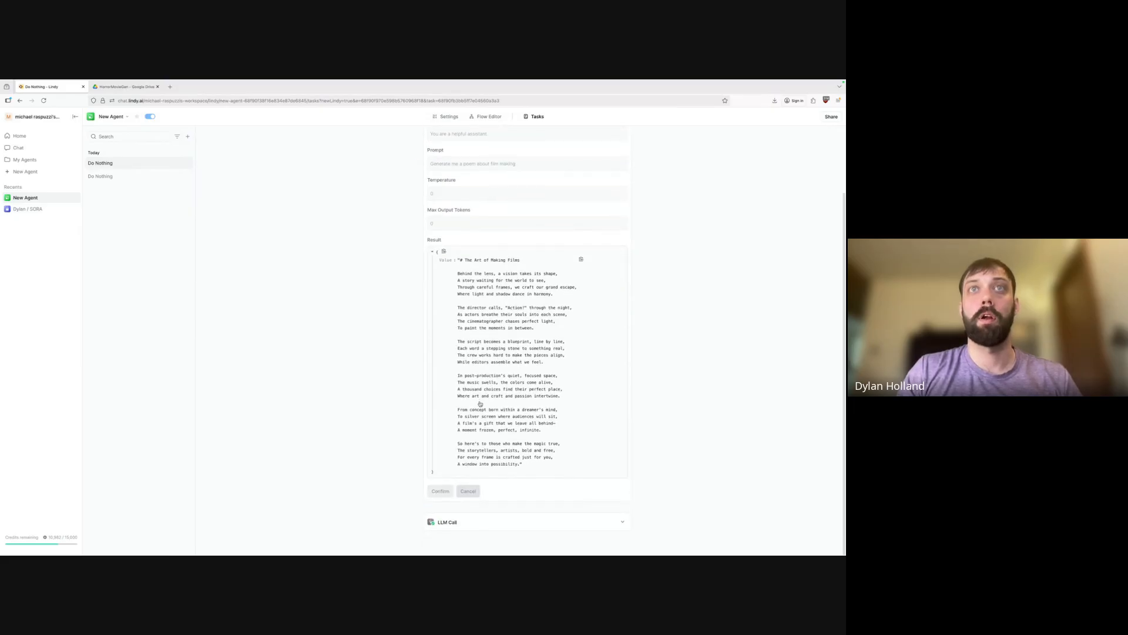
Expand and select the second LLM Call's summary result, then return to the flow editor.
{"action": "left_click", "coordinate": [604, 527]}
{"action": "scroll", "coordinate": [604, 528], "scroll_direction": "down", "scroll_amount": 5}
{"action": "scroll", "coordinate": [604, 527], "scroll_direction": "down", "scroll_amount": 4}
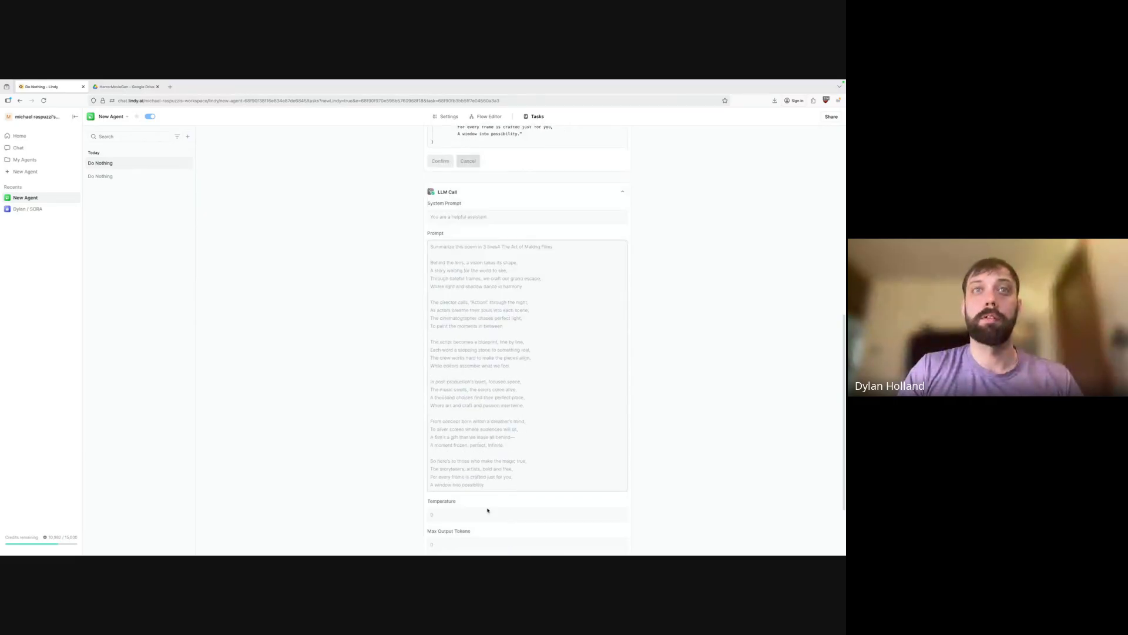
{"action": "scroll", "coordinate": [485, 529], "scroll_direction": "down", "scroll_amount": 3}
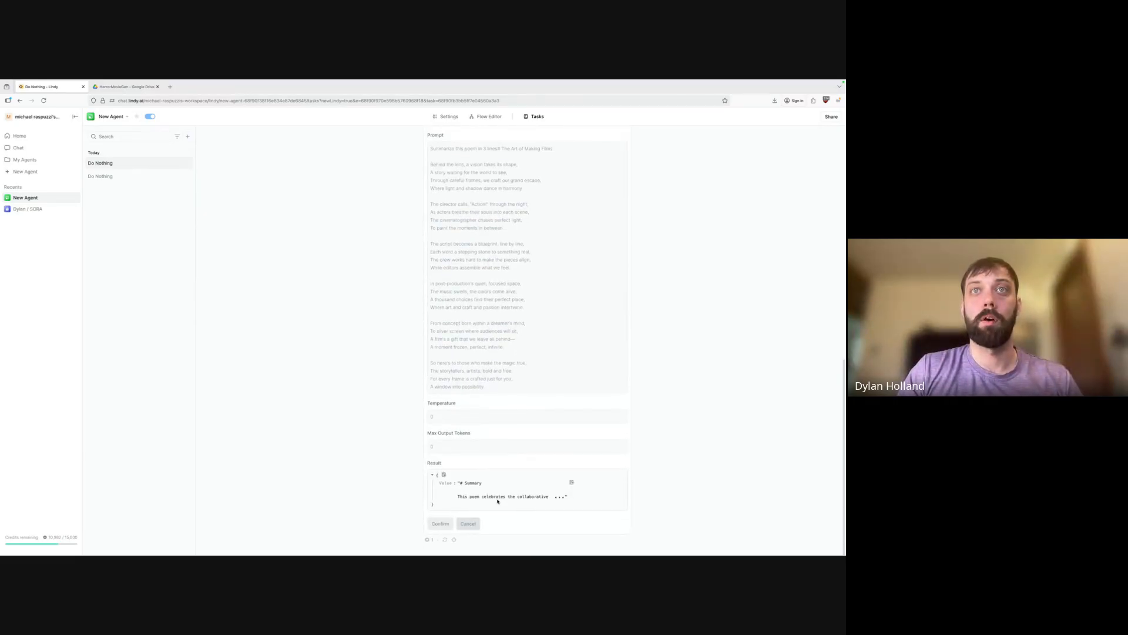
{"action": "left_click", "coordinate": [497, 500]}
{"action": "scroll", "coordinate": [498, 501], "scroll_direction": "down", "scroll_amount": 2}
{"action": "left_click_drag", "start_coordinate": [451, 448], "coordinate": [426, 449]}
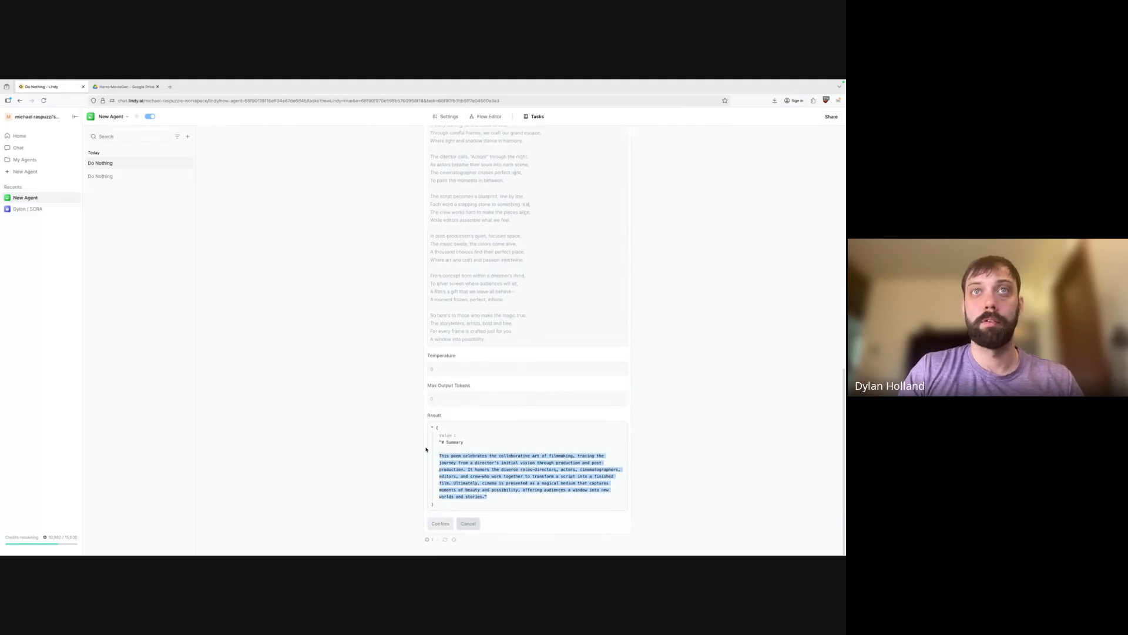
{"action": "left_click", "coordinate": [488, 116]}
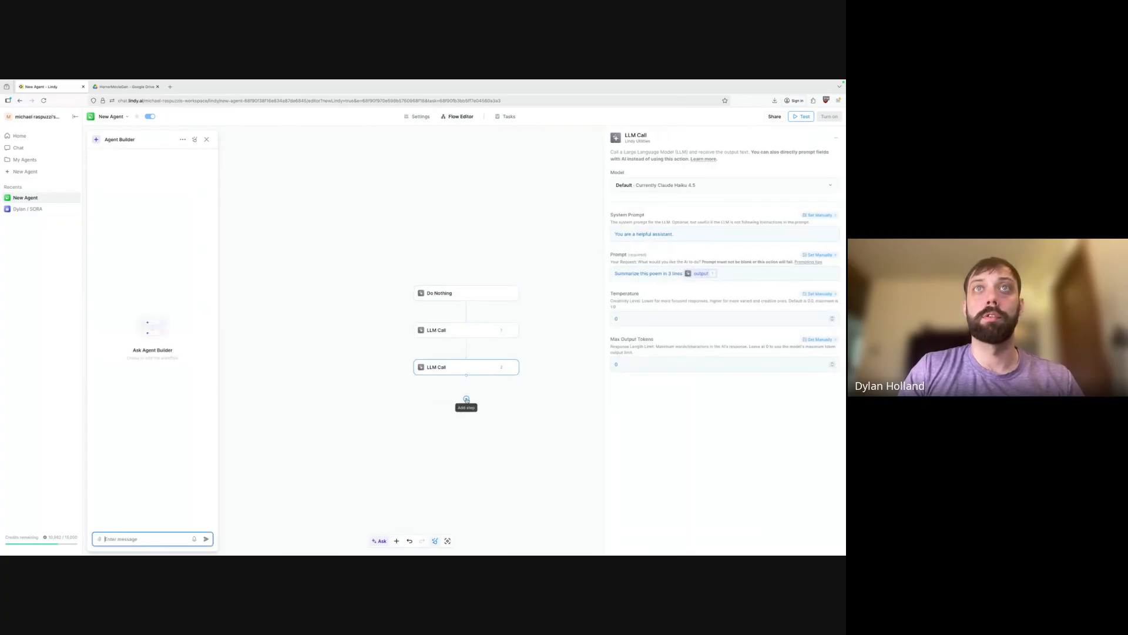
Add a Search Knowledge Base step after the second LLM Call, then delete it.
{"action": "left_click", "coordinate": [467, 400]}
{"action": "left_click", "coordinate": [451, 434]}
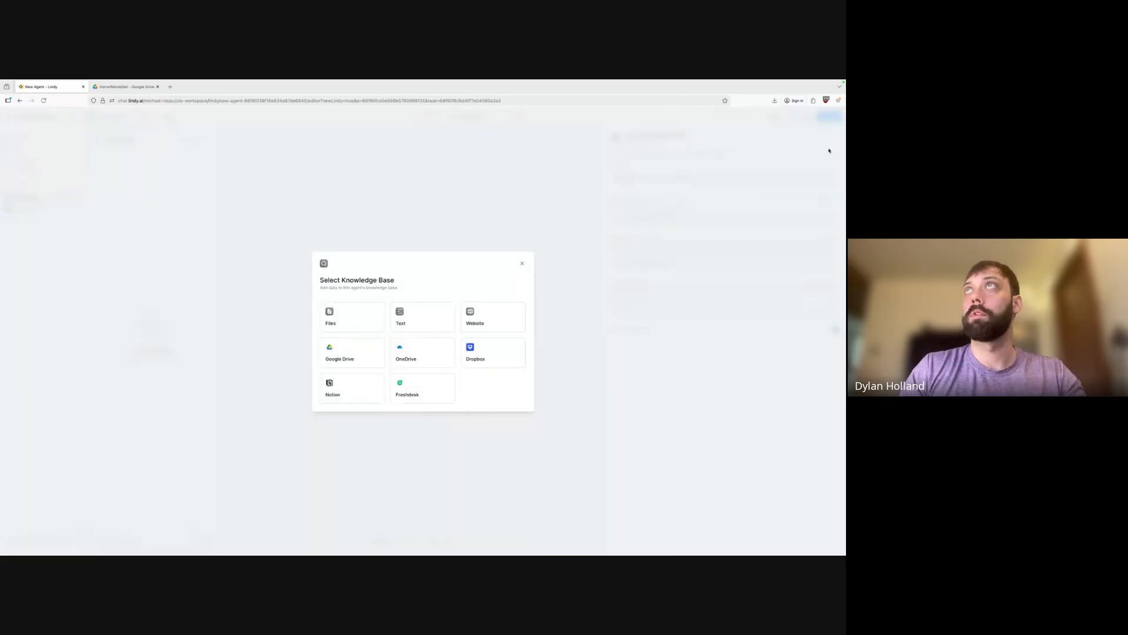
{"action": "left_click", "coordinate": [522, 263]}
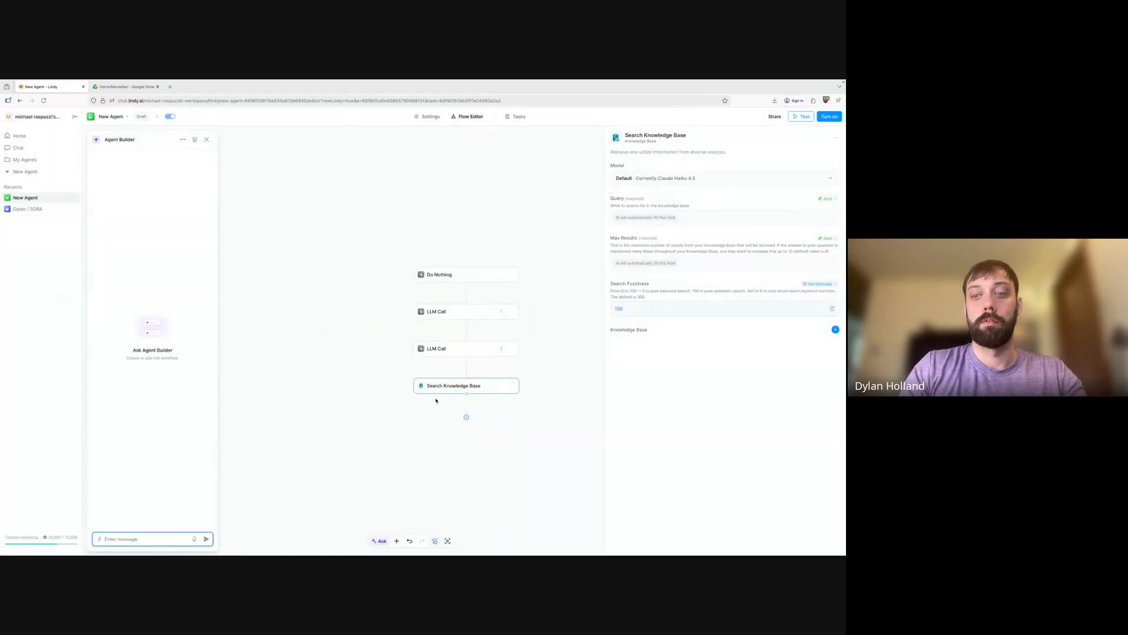
{"action": "left_click", "coordinate": [470, 386]}
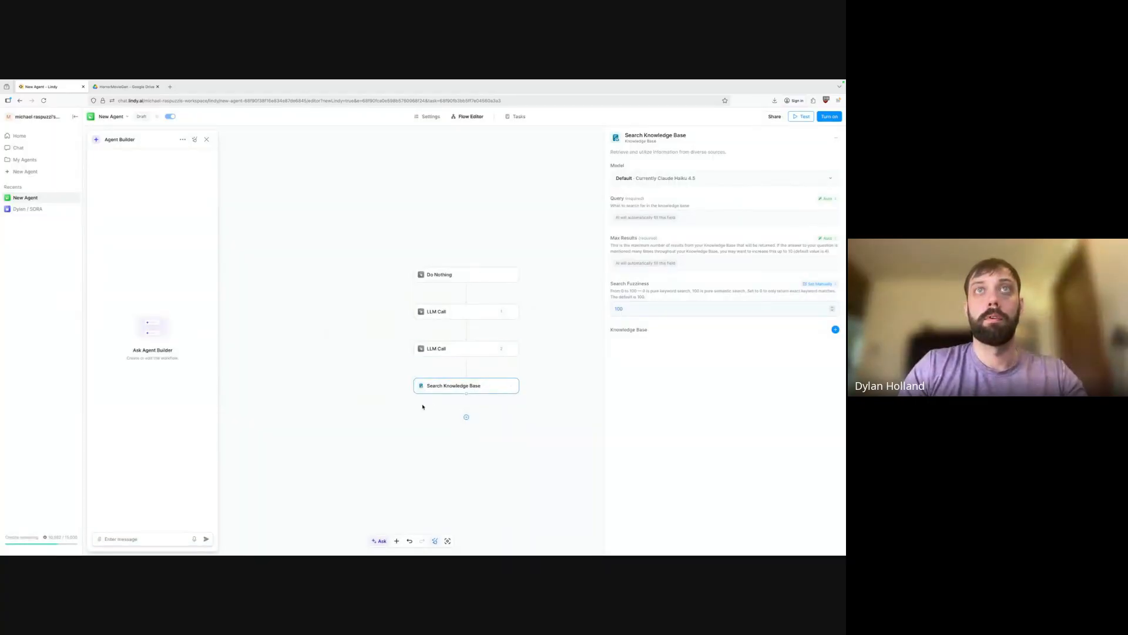
{"action": "left_click_drag", "start_coordinate": [423, 405], "coordinate": [504, 366]}
{"action": "key", "text": "Delete"}
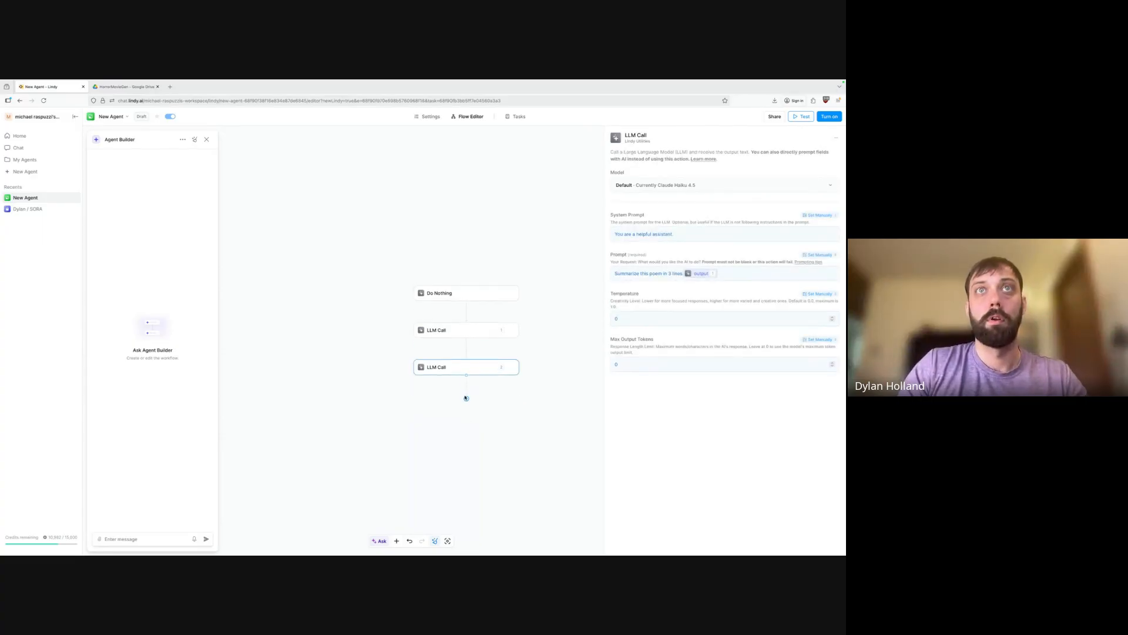
Add an action step, browse the slack and gmail actions, and leave it unchosen.
{"action": "left_click", "coordinate": [467, 399]}
{"action": "left_click", "coordinate": [438, 422]}
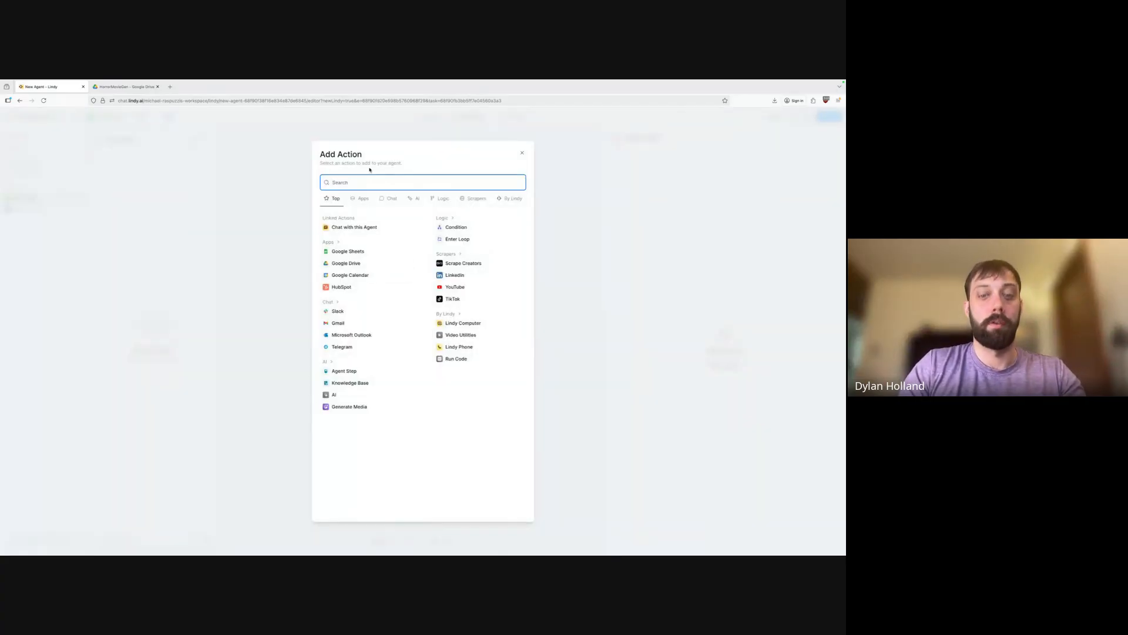
{"action": "type", "text": "slack"}
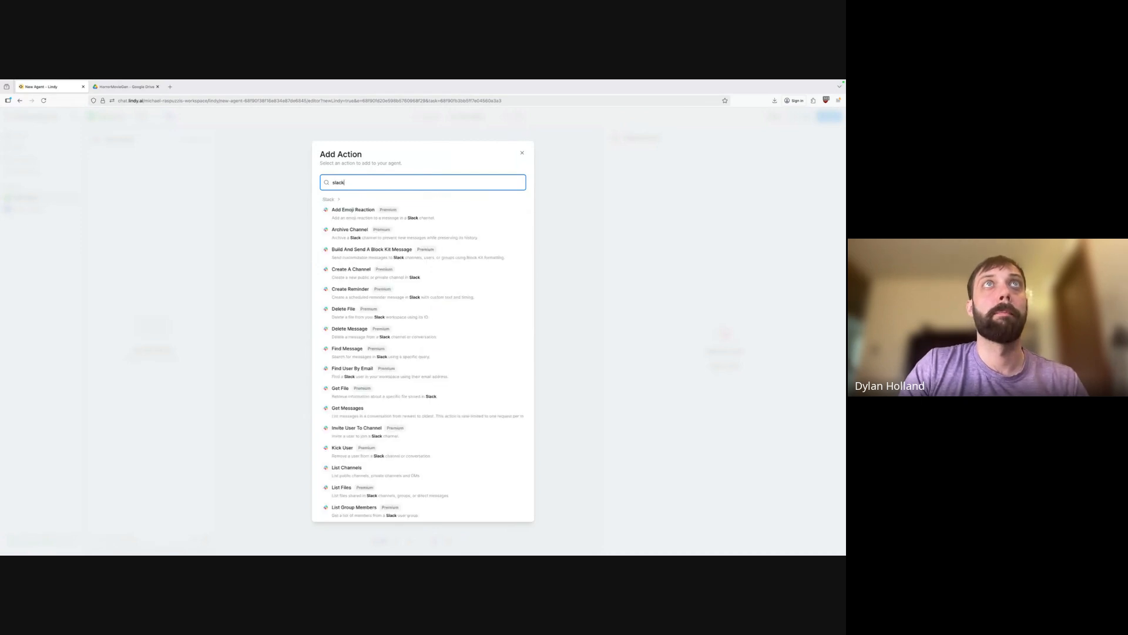
{"action": "scroll", "coordinate": [402, 303], "scroll_direction": "down", "scroll_amount": 5}
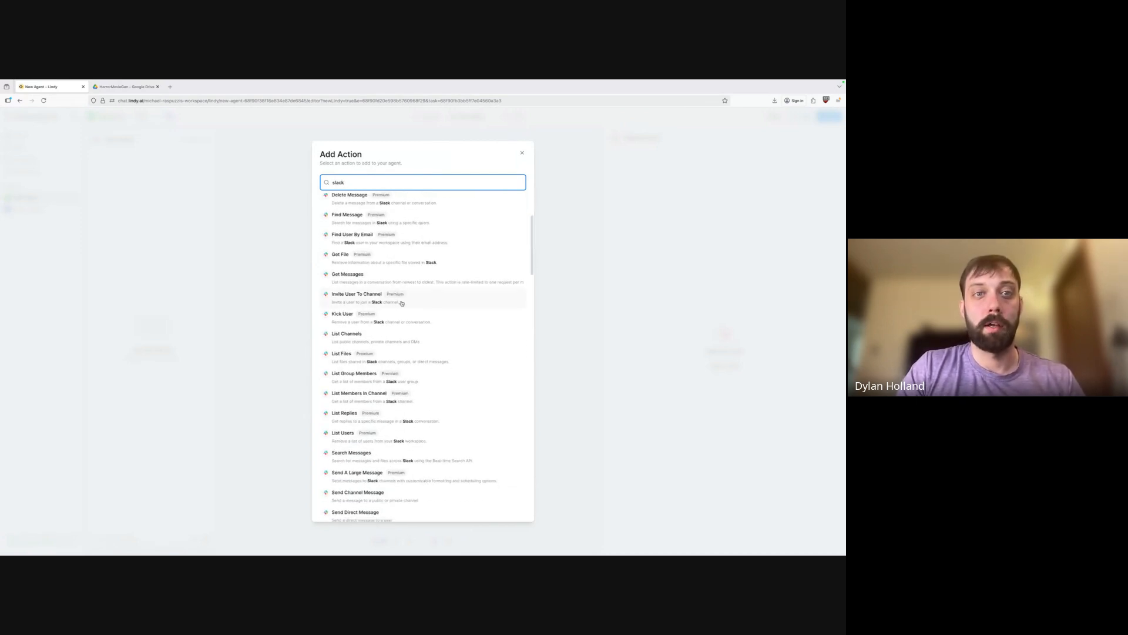
{"action": "key", "text": "BackSpace"}
{"action": "key", "text": "BackSpace"}
{"action": "key", "text": "BackSpace"}
{"action": "key", "text": "BackSpace"}
{"action": "key", "text": "BackSpace"}
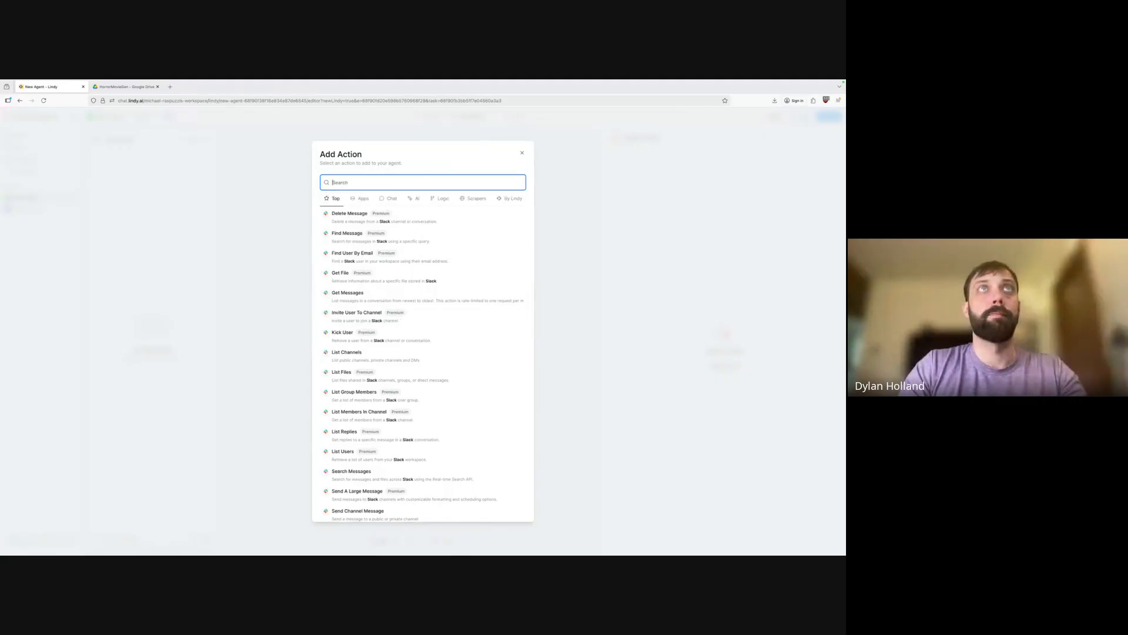
{"action": "type", "text": "gmail"}
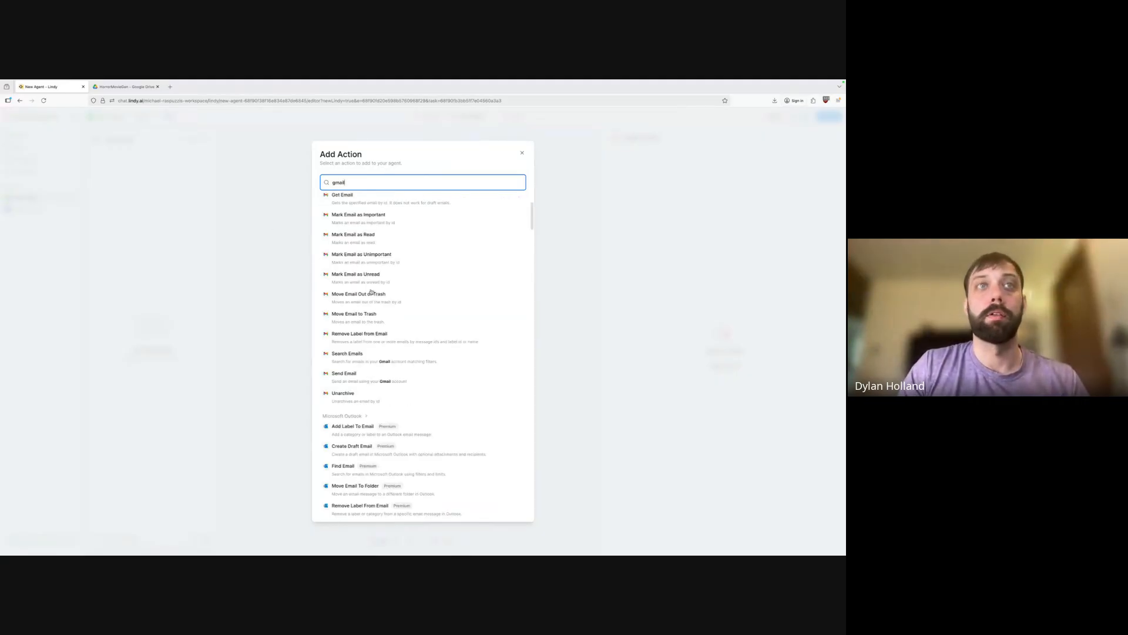
{"action": "scroll", "coordinate": [471, 341], "scroll_direction": "down", "scroll_amount": 3}
{"action": "scroll", "coordinate": [372, 410], "scroll_direction": "down", "scroll_amount": 4}
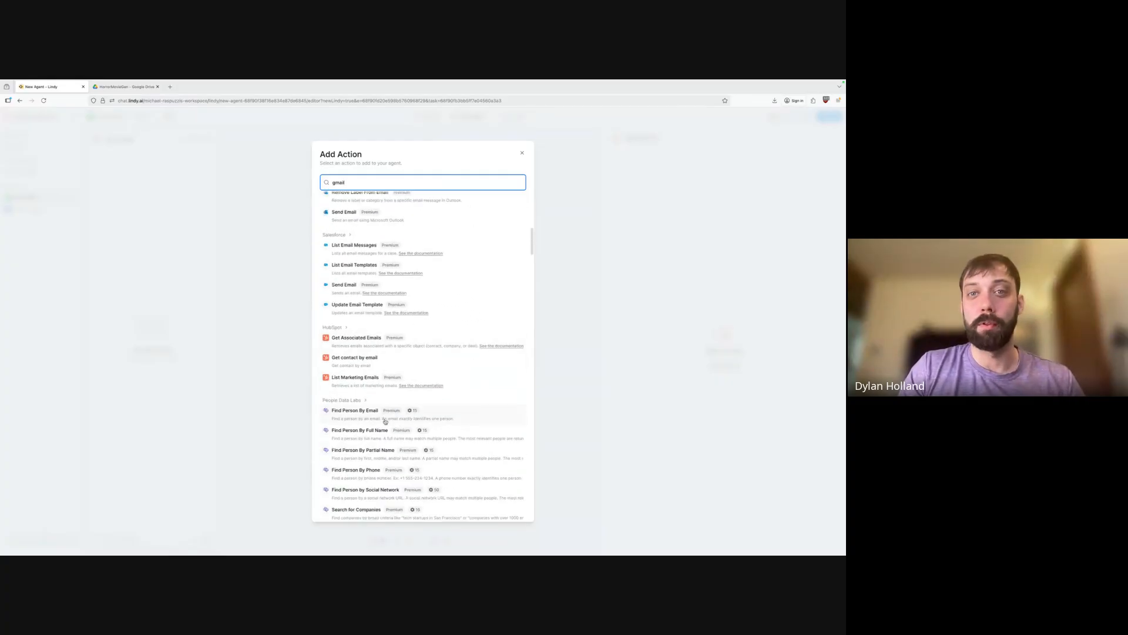
{"action": "left_click", "coordinate": [522, 155]}
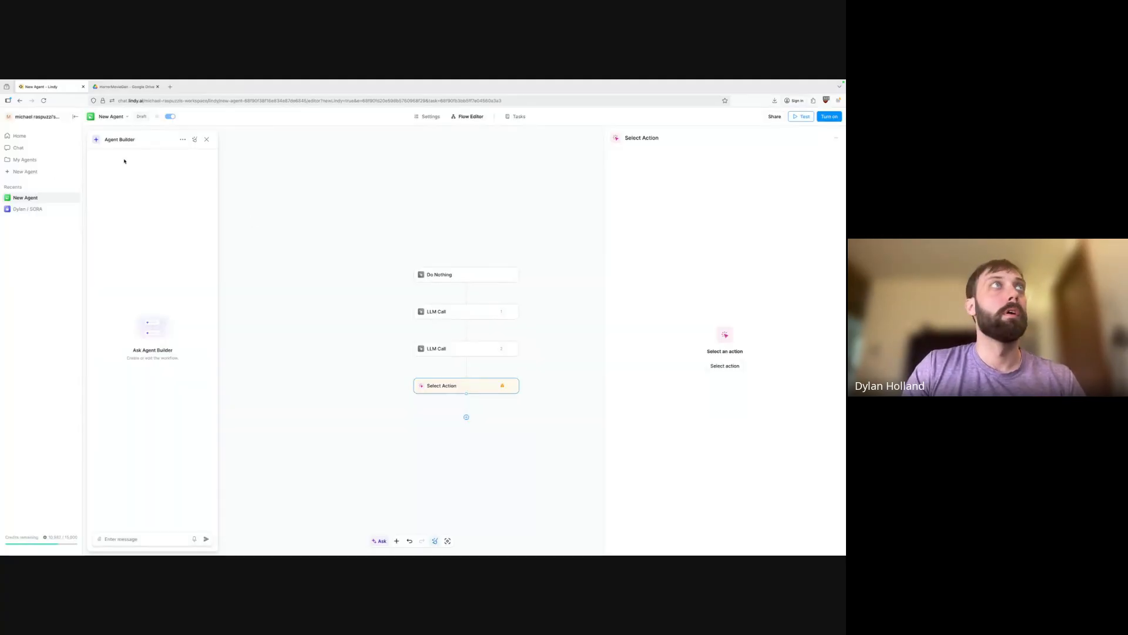
Open the Build Along / Dylan agent from My Agents.
{"action": "left_click", "coordinate": [35, 209]}
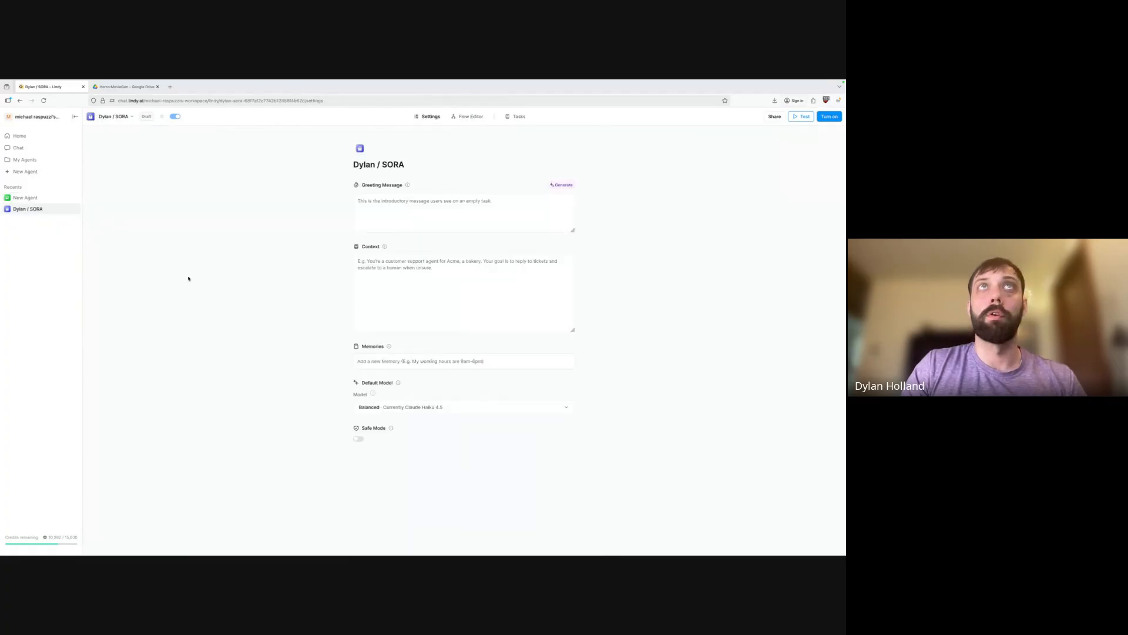
{"action": "left_click", "coordinate": [25, 160]}
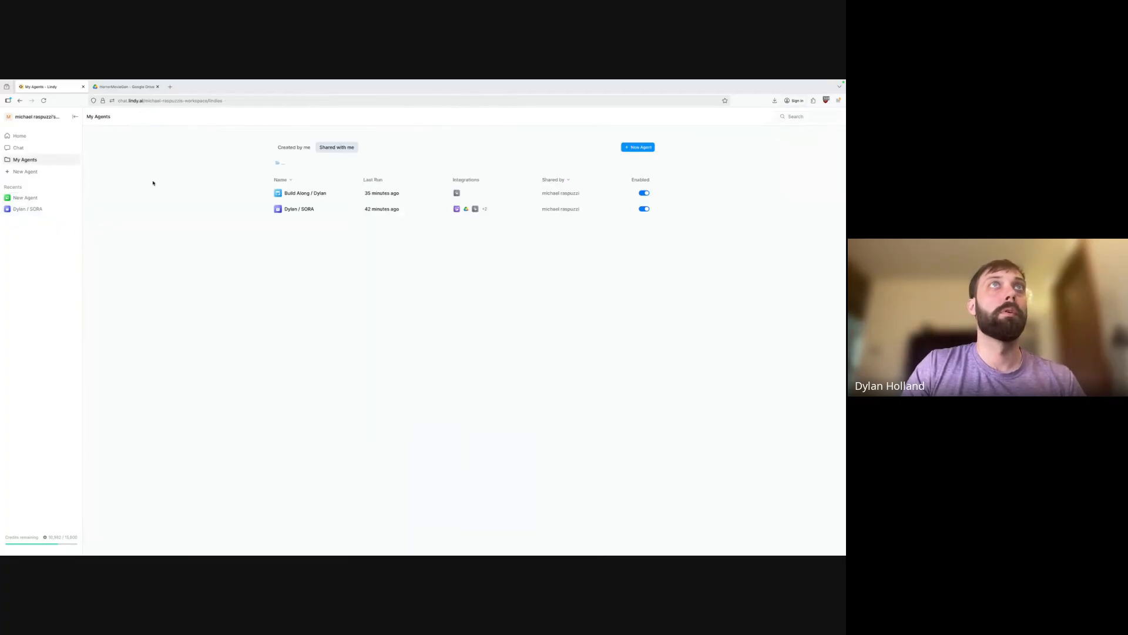
{"action": "left_click", "coordinate": [313, 196]}
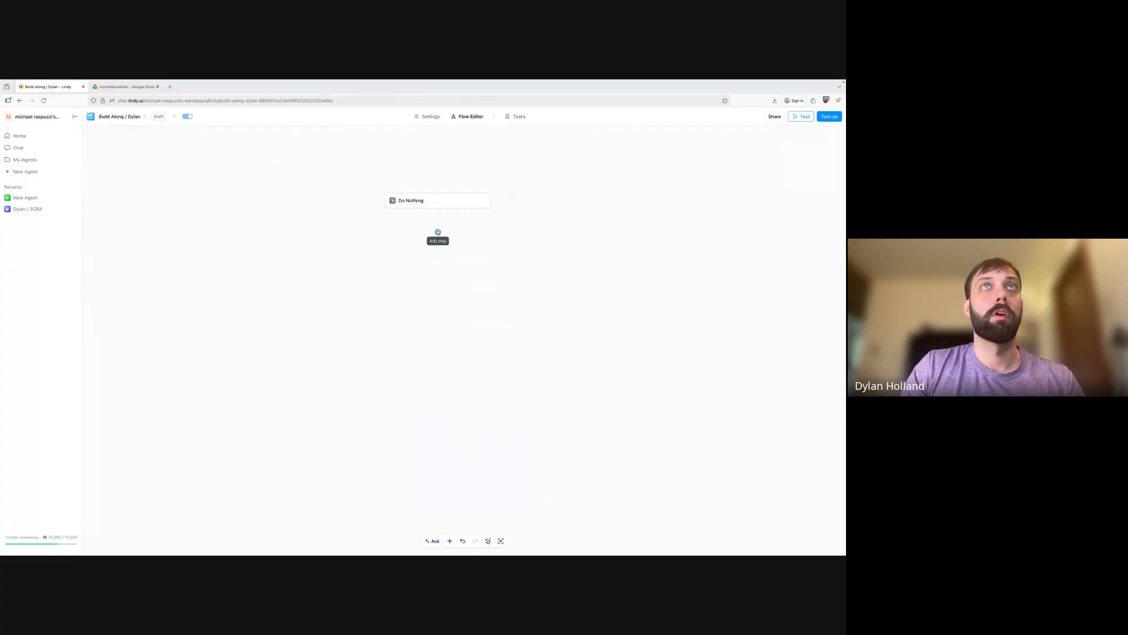
Add an LLM Call step after Do Nothing and widen its settings panel.
{"action": "left_click", "coordinate": [438, 231]}
{"action": "left_click", "coordinate": [453, 255]}
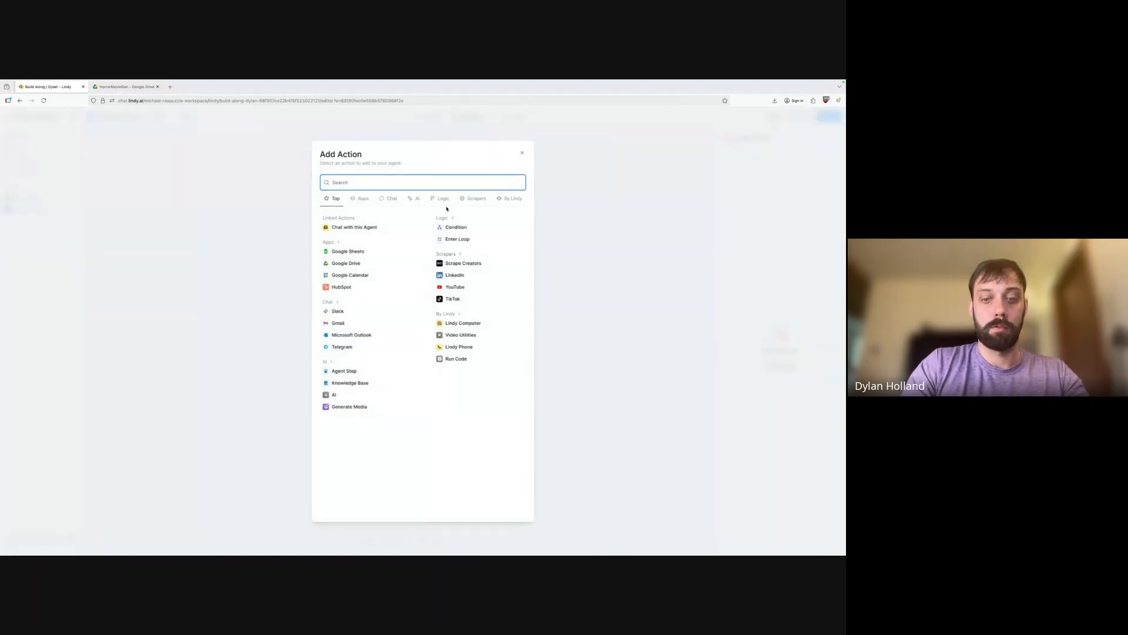
{"action": "type", "text": "LLM Ca"}
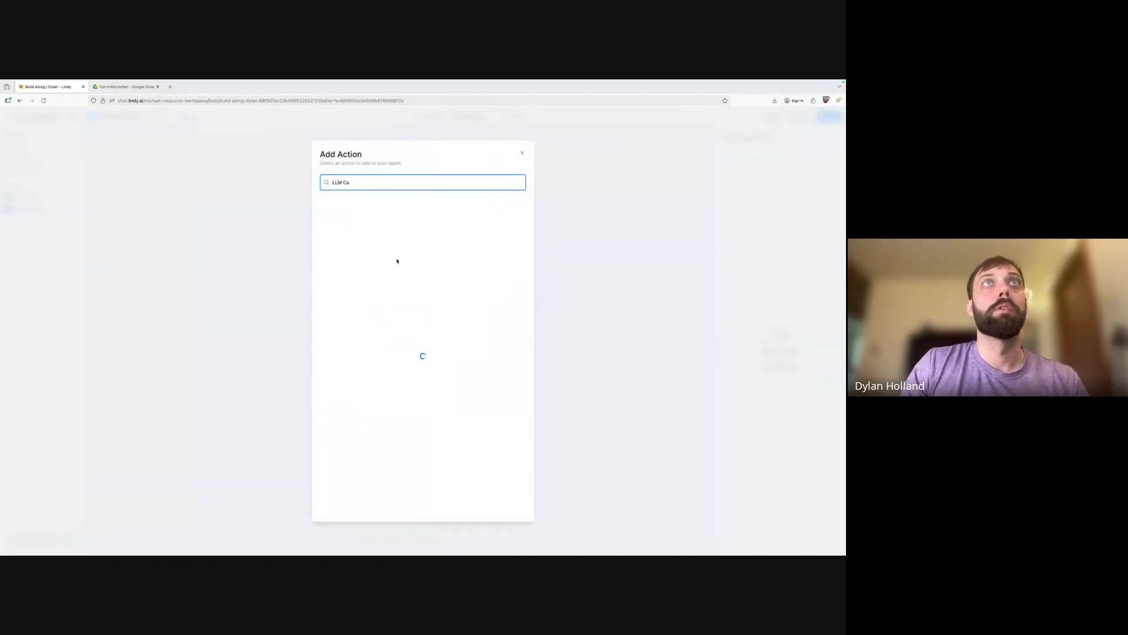
{"action": "left_click", "coordinate": [351, 218]}
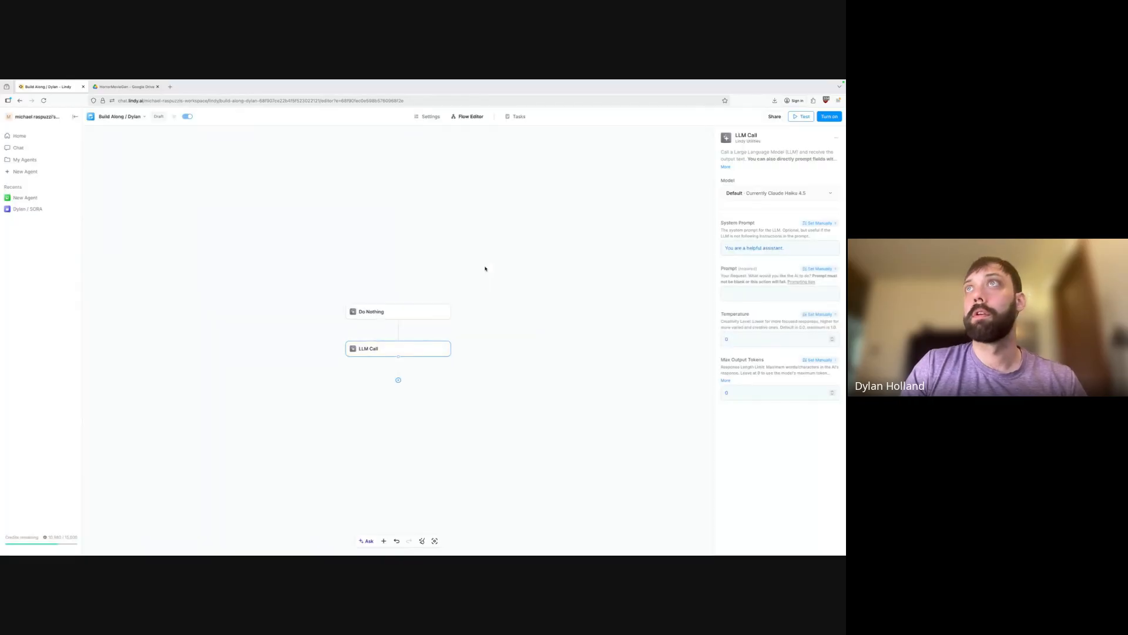
{"action": "left_click_drag", "start_coordinate": [680, 251], "coordinate": [522, 259]}
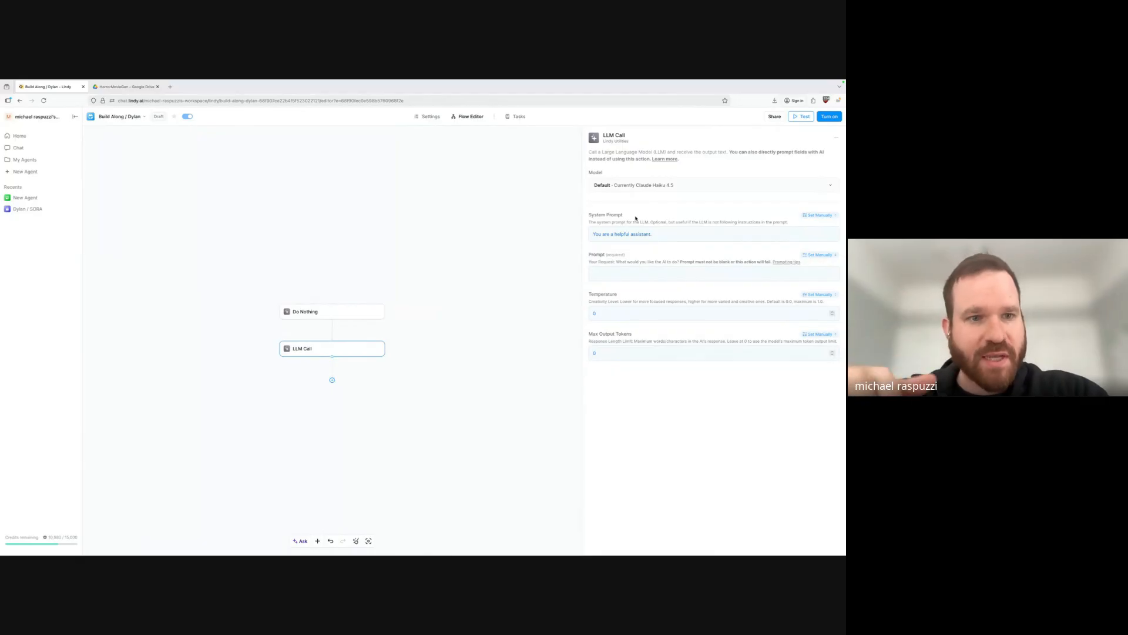
Write the prompt 'You are a scifi writer tasked with coming up with a plot and series of characters for an upcoming short, silent, film'.
{"action": "left_click", "coordinate": [664, 235]}
{"action": "left_click", "coordinate": [632, 218]}
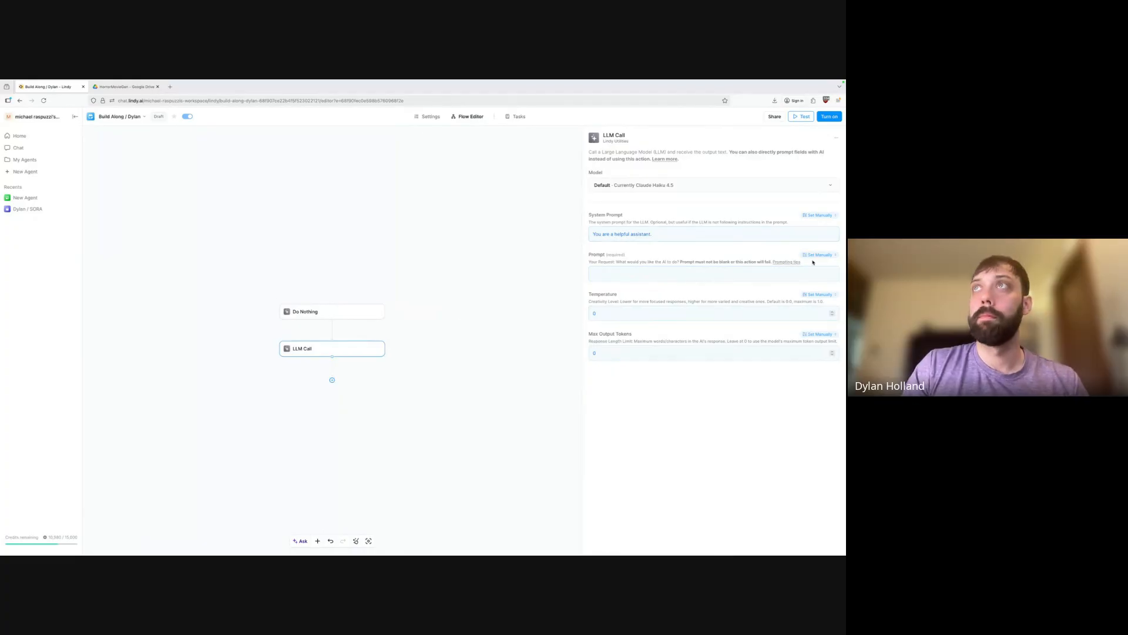
{"action": "left_click", "coordinate": [598, 276]}
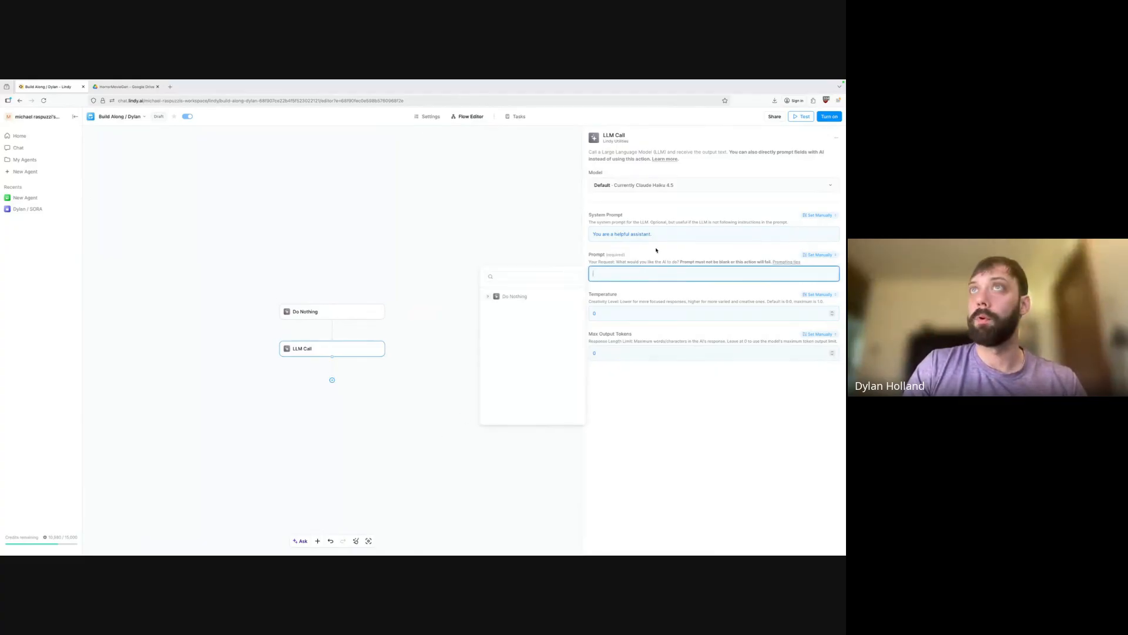
{"action": "left_click", "coordinate": [596, 256]}
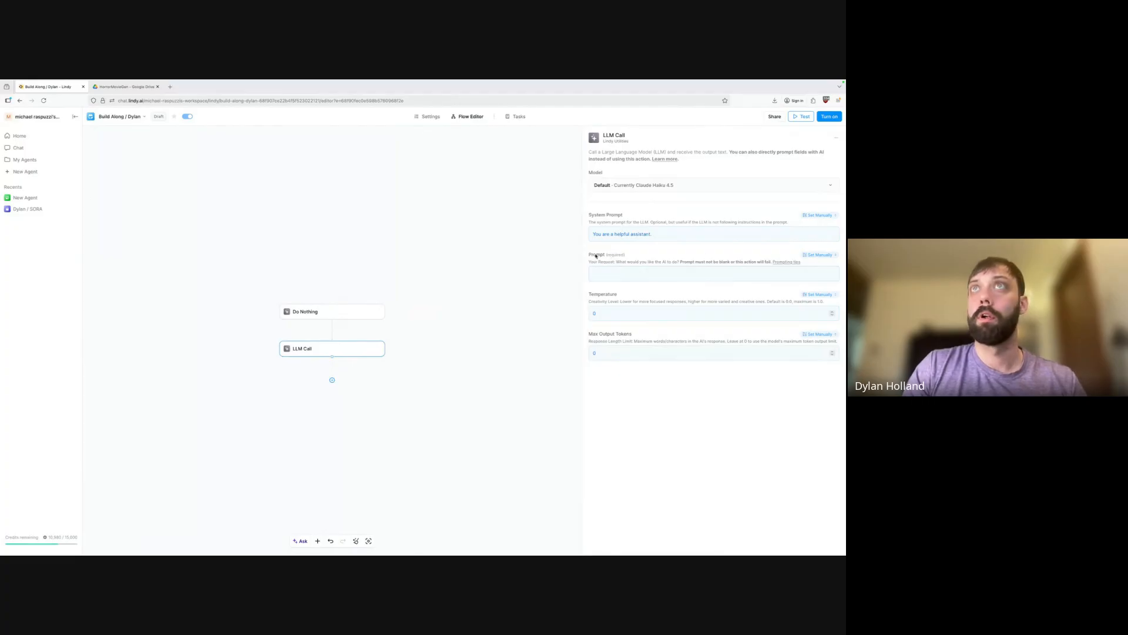
{"action": "left_click", "coordinate": [668, 274]}
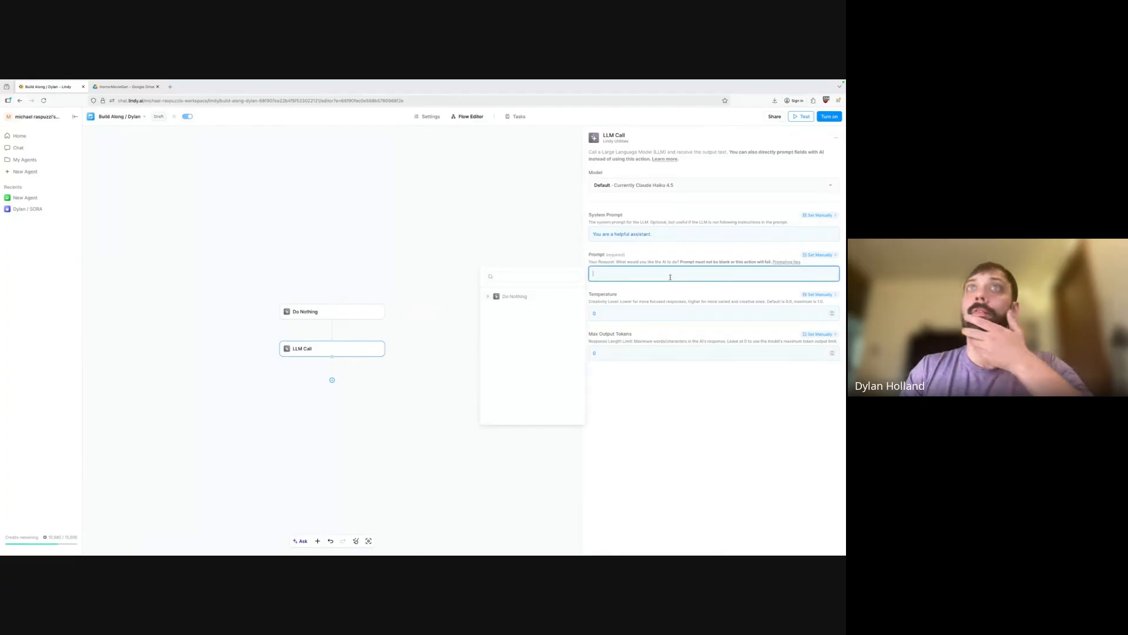
{"action": "left_click", "coordinate": [639, 301]}
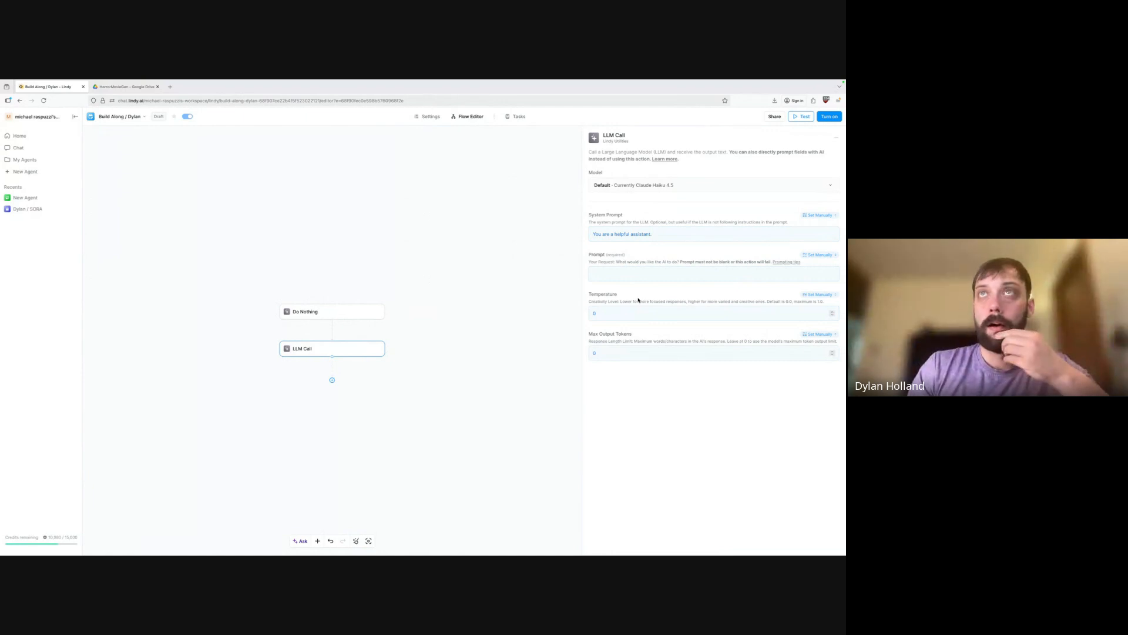
{"action": "left_click", "coordinate": [639, 271]}
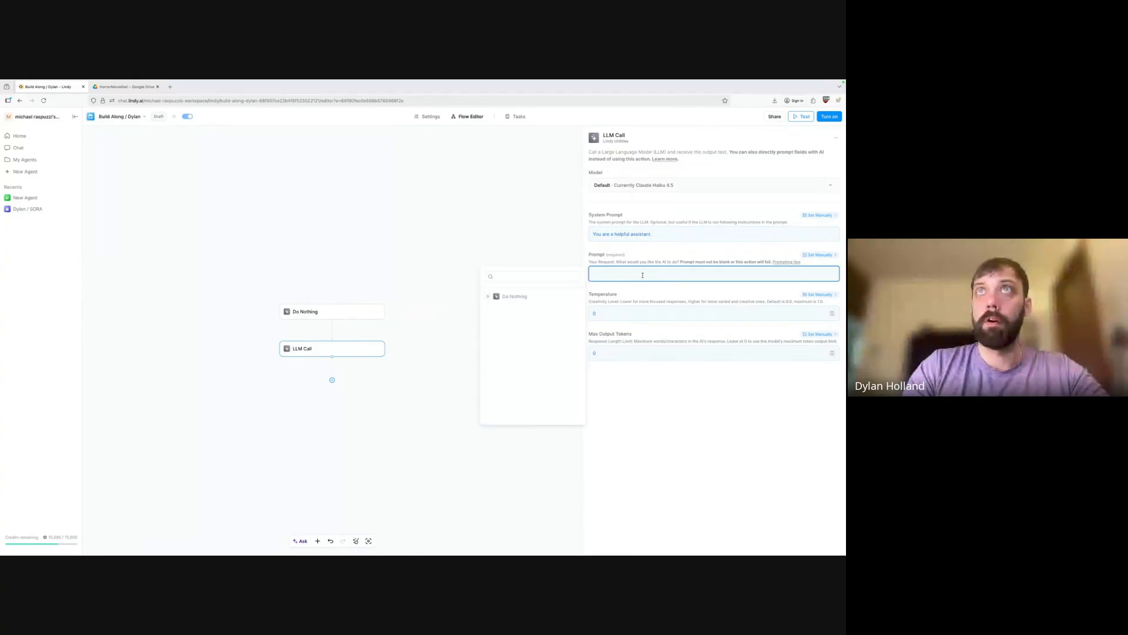
{"action": "type", "text": "You are a sc"}
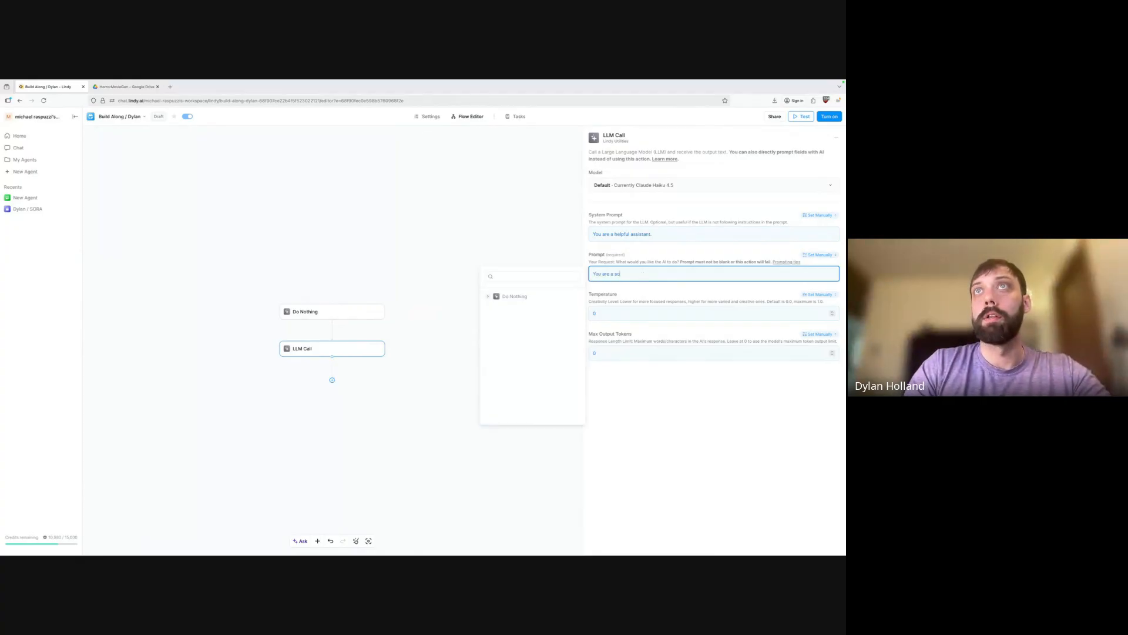
{"action": "type", "text": "ifi writer taske"}
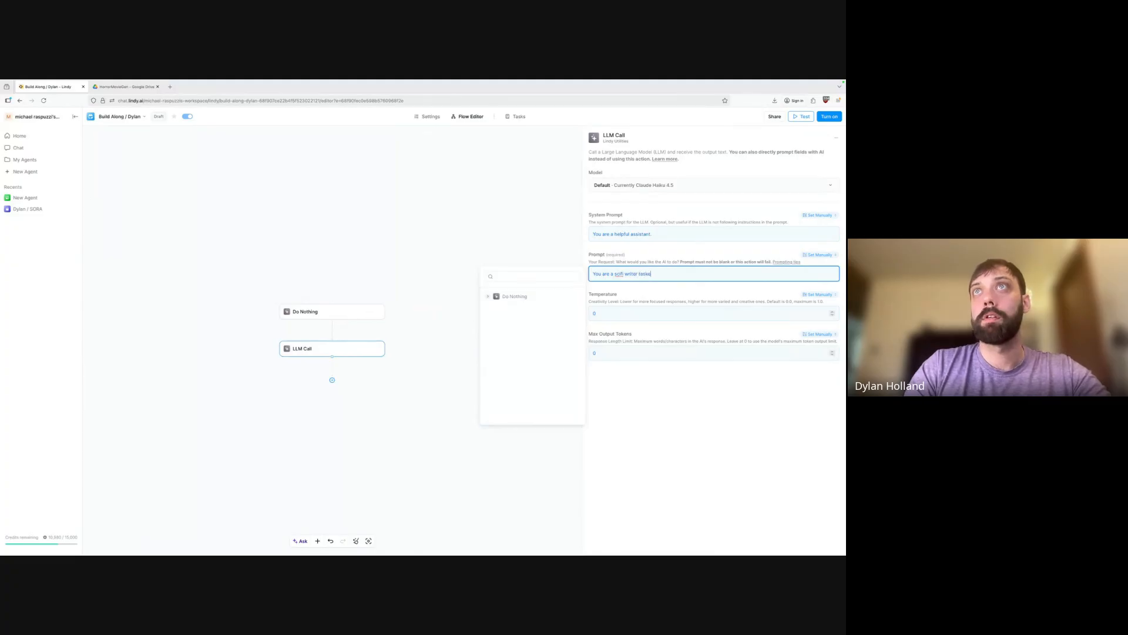
{"action": "type", "text": "d with coming up with"}
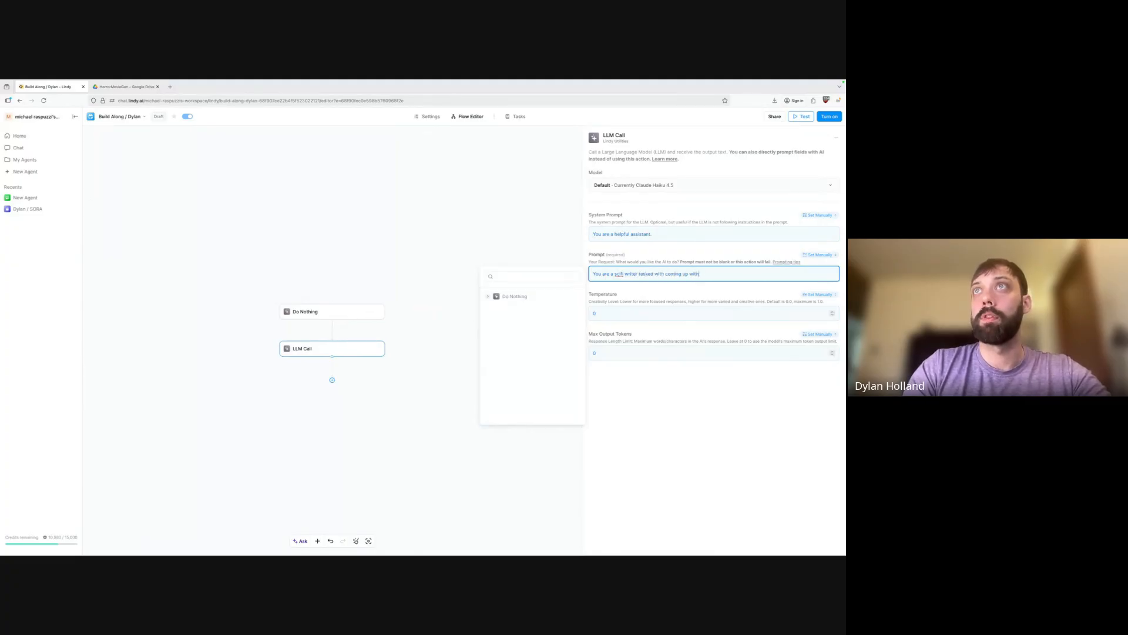
{"action": "type", "text": " a plot and setting"}
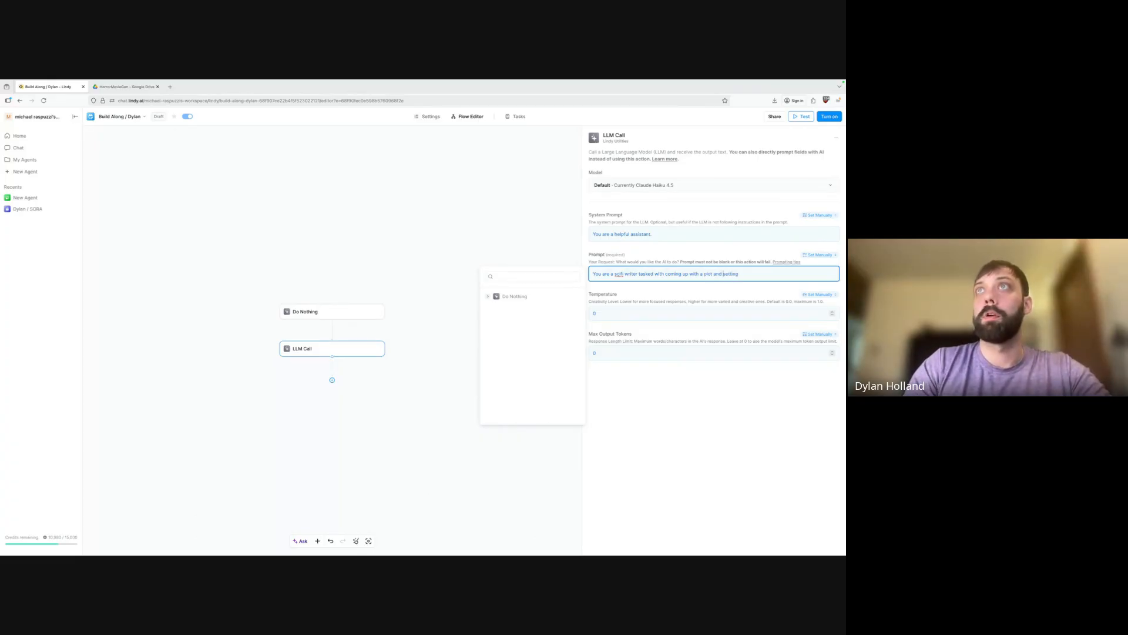
{"action": "key", "text": "BackSpace"}
{"action": "key", "text": "BackSpace"}
{"action": "key", "text": "BackSpace"}
{"action": "key", "text": "BackSpace"}
{"action": "type", "text": "and "}
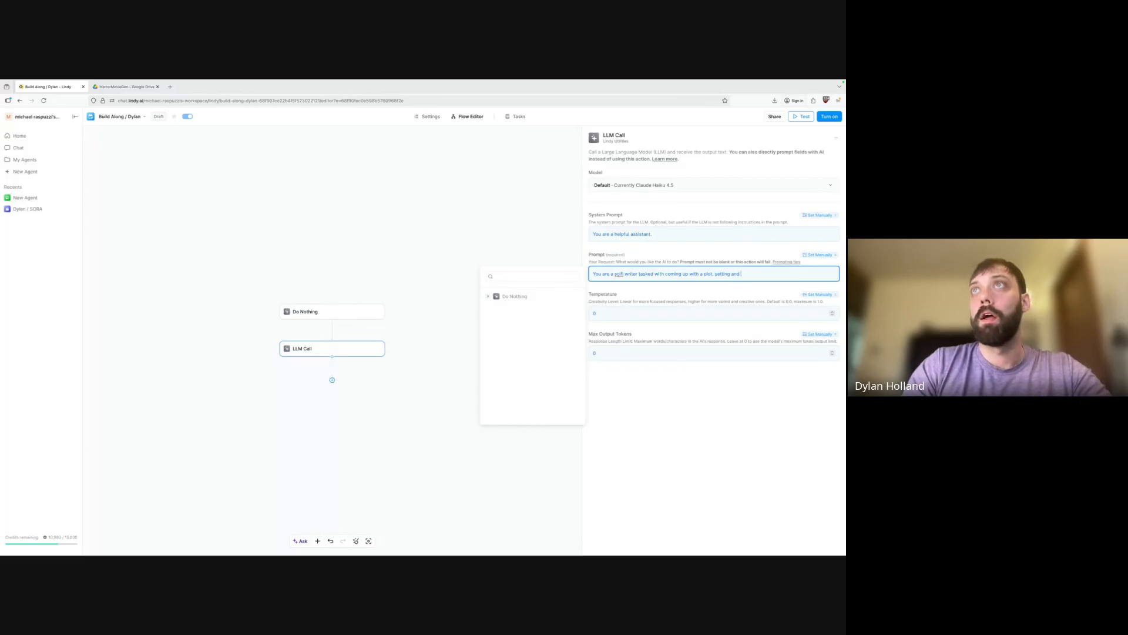
{"action": "type", "text": "series"}
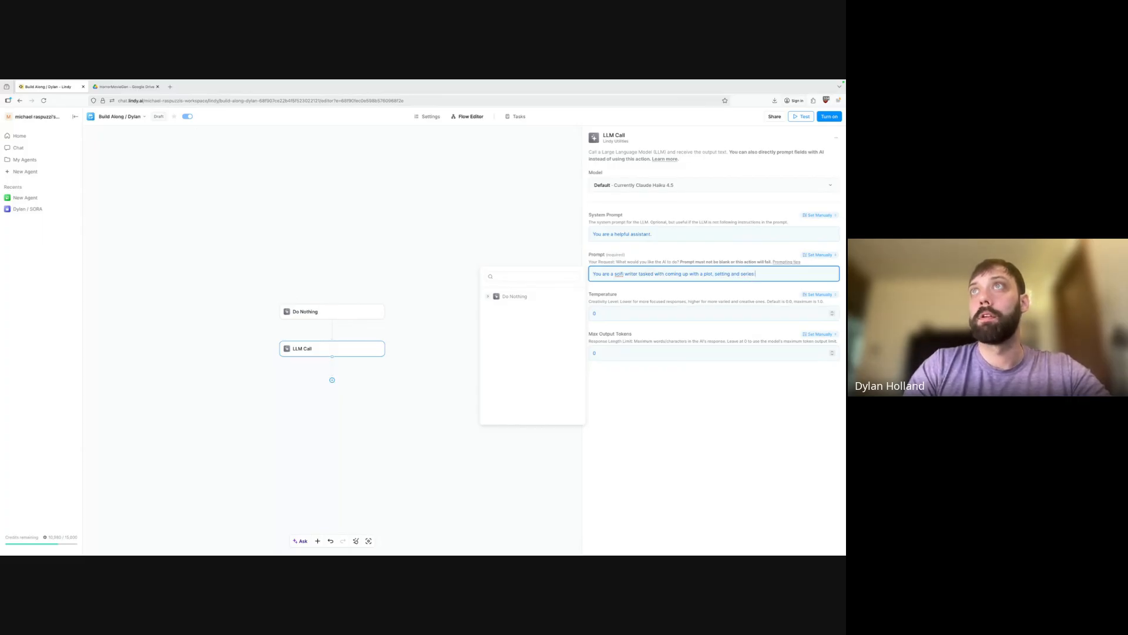
{"action": "type", "text": " of characters for"}
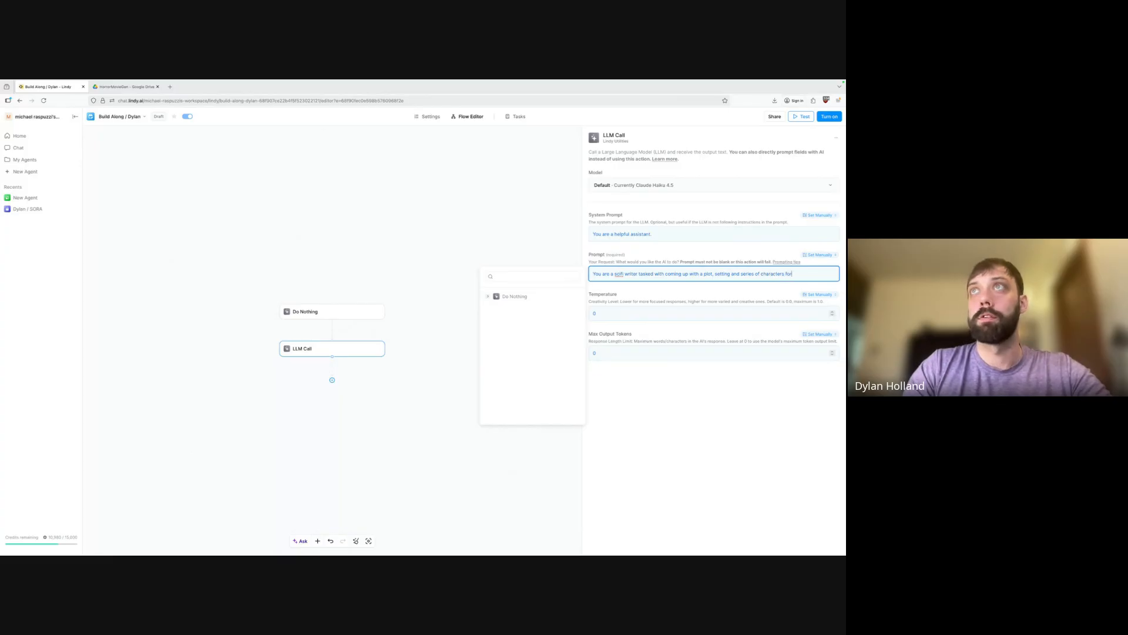
{"action": "type", "text": " a"}
{"action": "type", "text": "n u"}
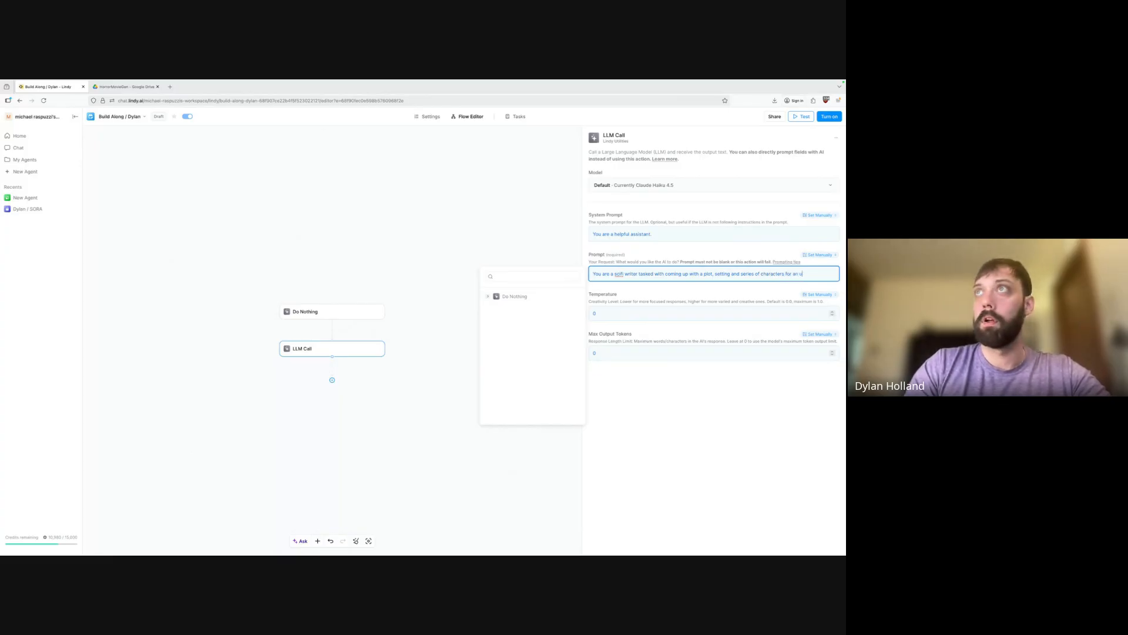
{"action": "type", "text": "pcoming short"}
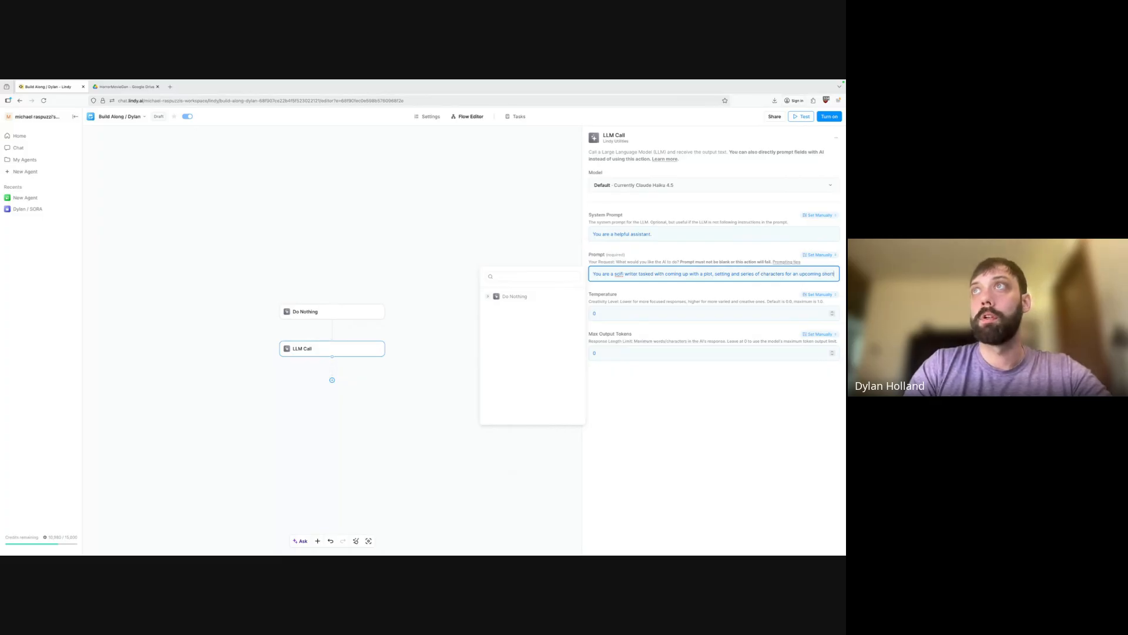
{"action": "type", "text": ", silent, film."}
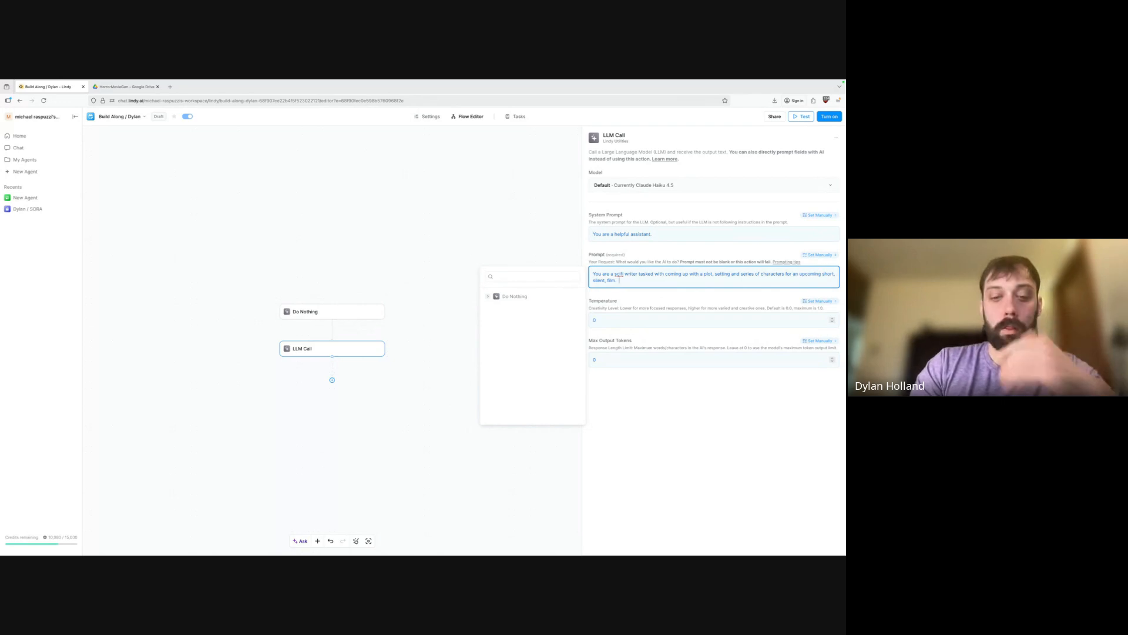
Begin a new paragraph reading 'Provide me the fol…' for the character list.
{"action": "key", "text": "Return"}
{"action": "key", "text": "Return"}
{"action": "type", "text": "Generate"}
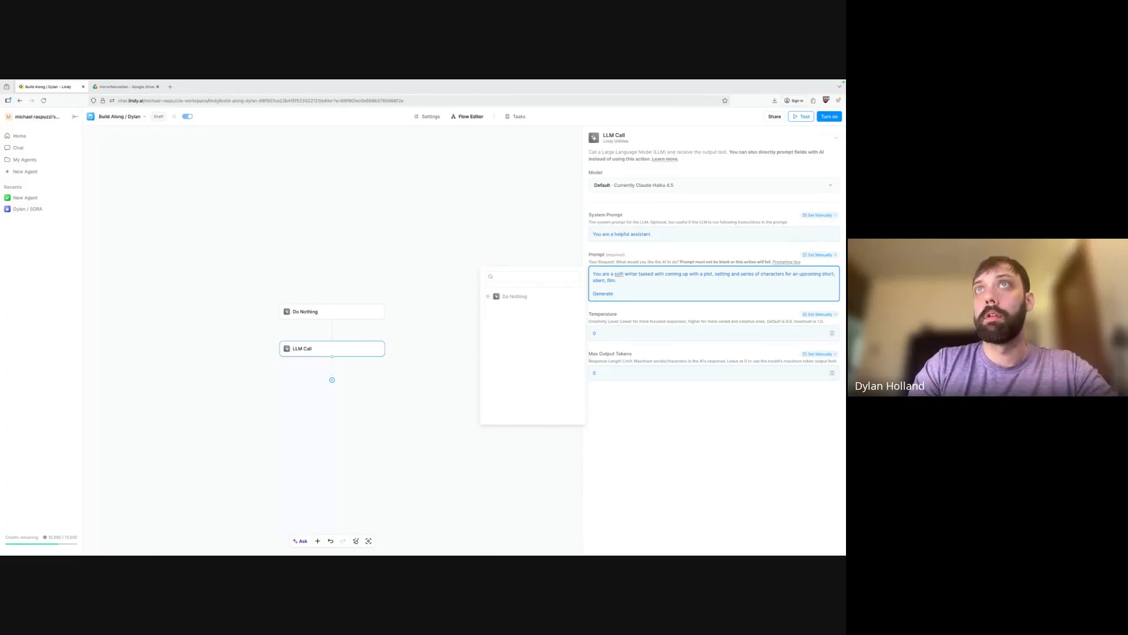
{"action": "key", "text": "ctrl+BackSpace"}
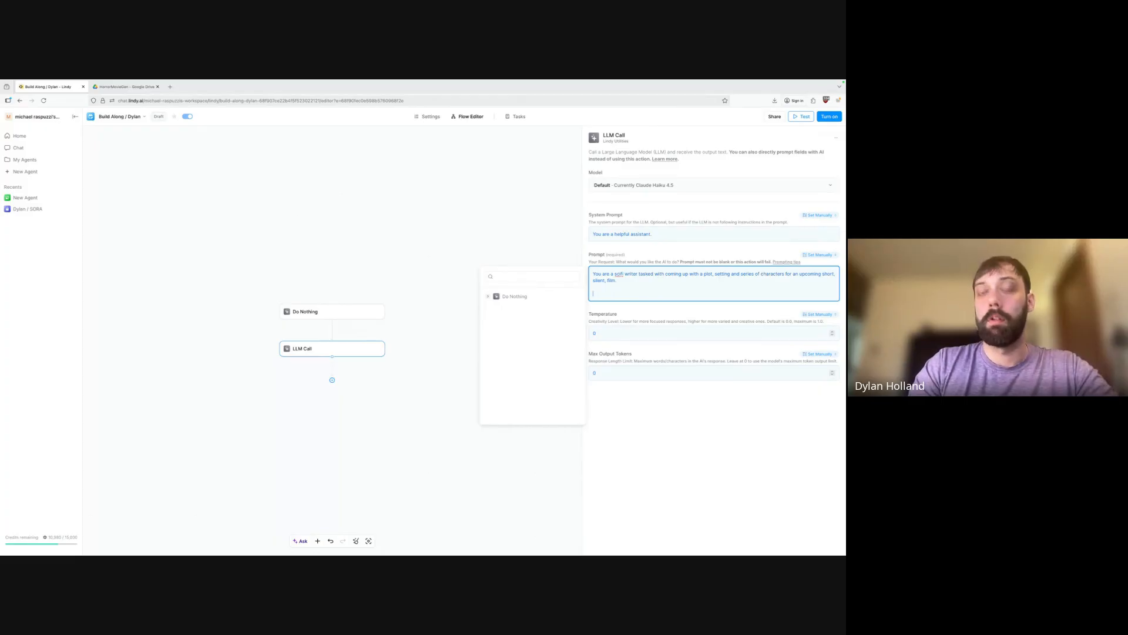
{"action": "type", "text": "Provide"}
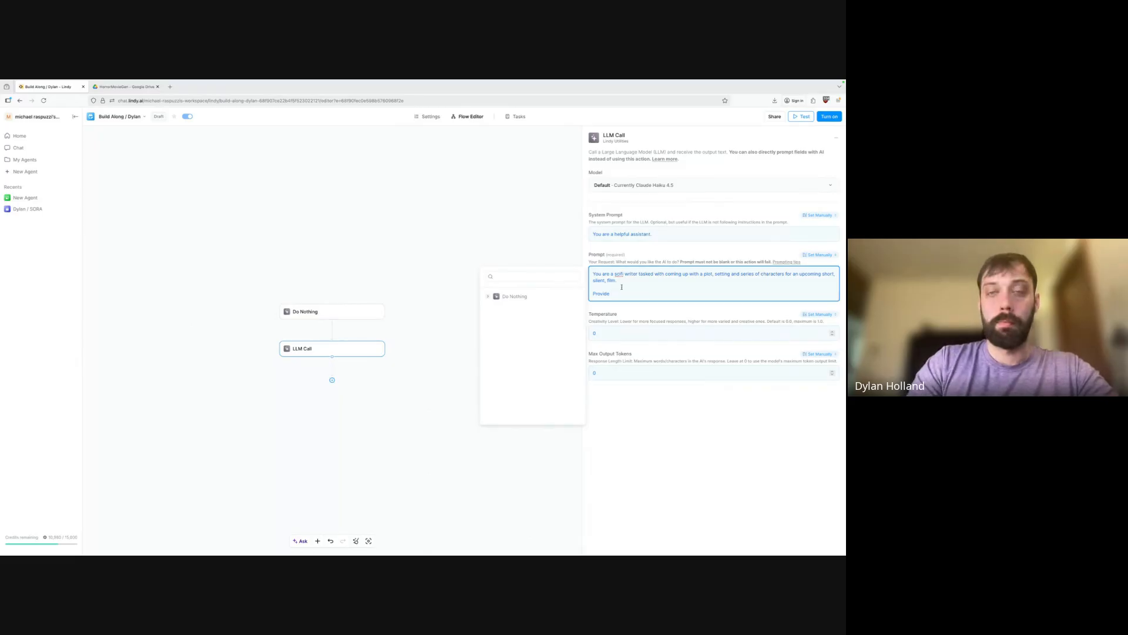
{"action": "type", "text": "me the following characters"}
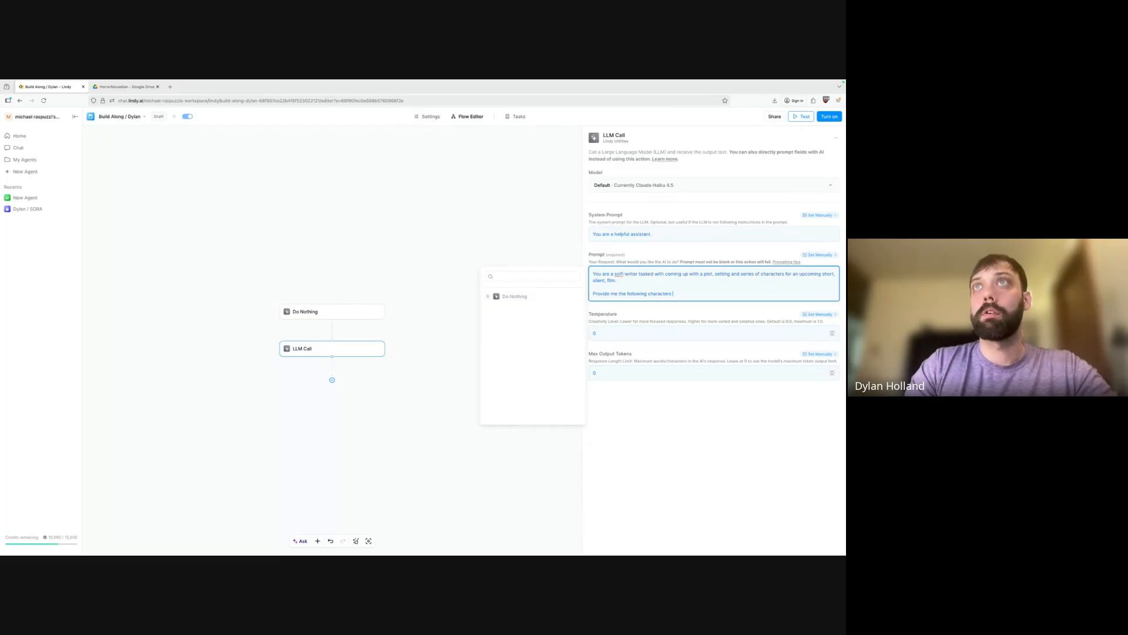
List the character types: Protagonist, 2. Love interest, 3. Foil, 4. Antagonist.
{"action": "key", "text": "Return"}
{"action": "key", "text": "Return"}
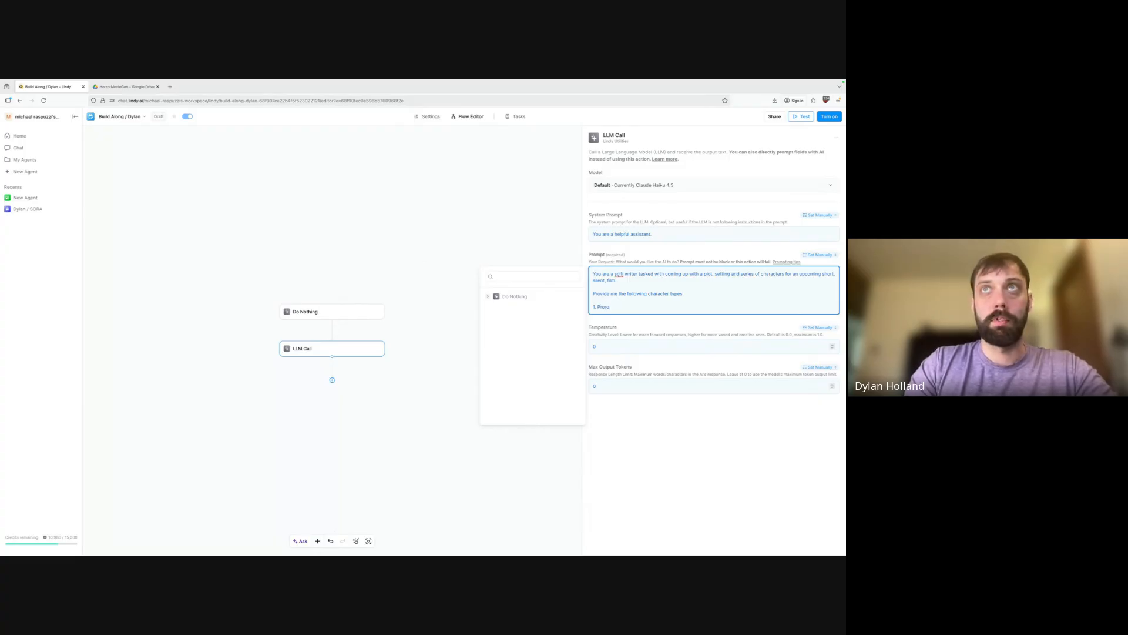
{"action": "key", "text": "BackSpace"}
{"action": "type", "text": "agonist"}
{"action": "key", "text": "Return"}
{"action": "type", "text": "2. "}
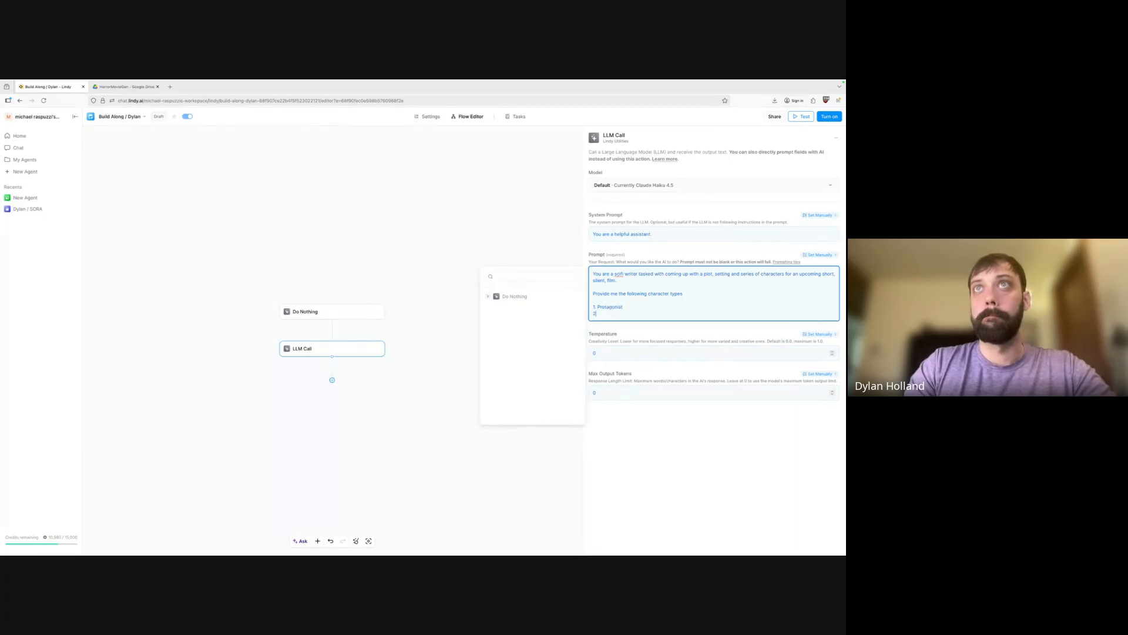
{"action": "type", "text": "Love interest"}
{"action": "key", "text": "Return"}
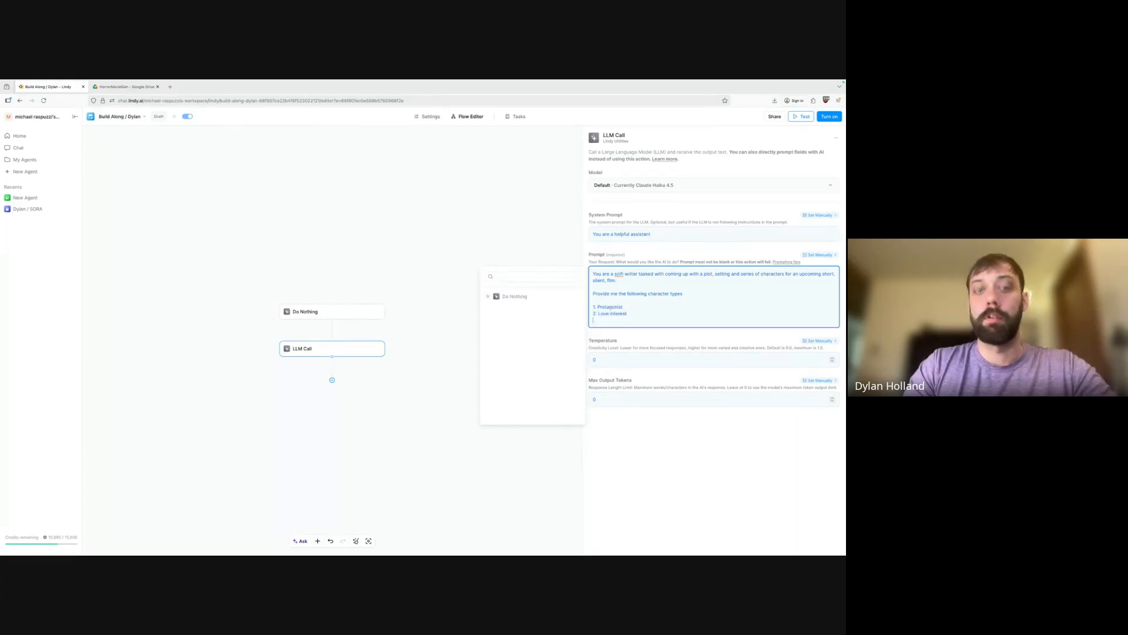
{"action": "type", "text": "3. Foil"}
{"action": "key", "text": "Return"}
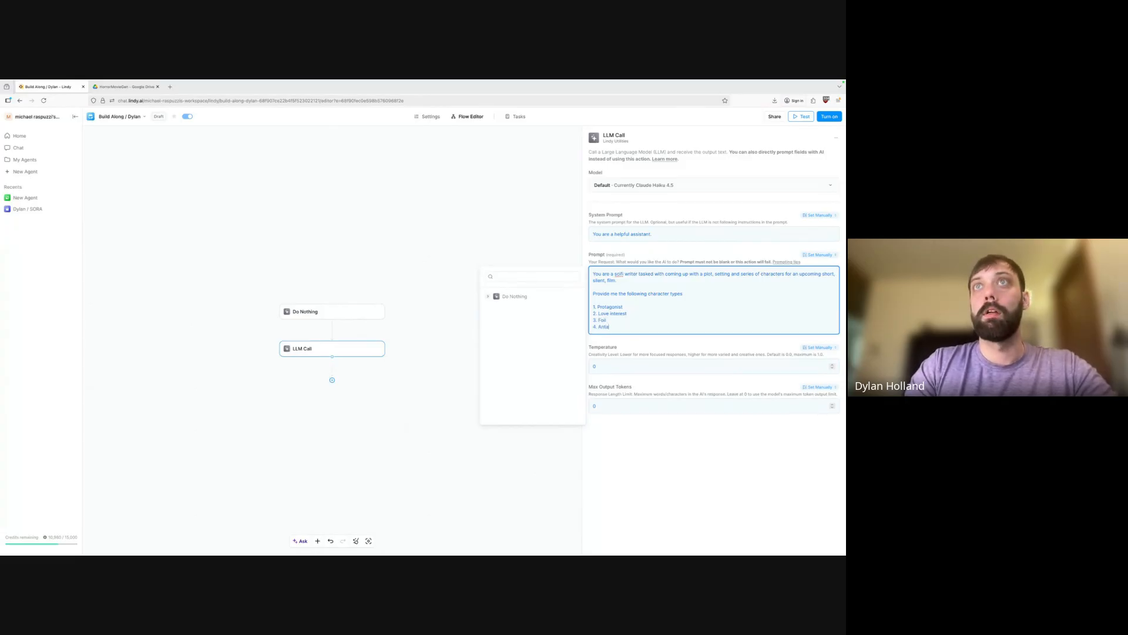
{"action": "type", "text": "4. Antagonist"}
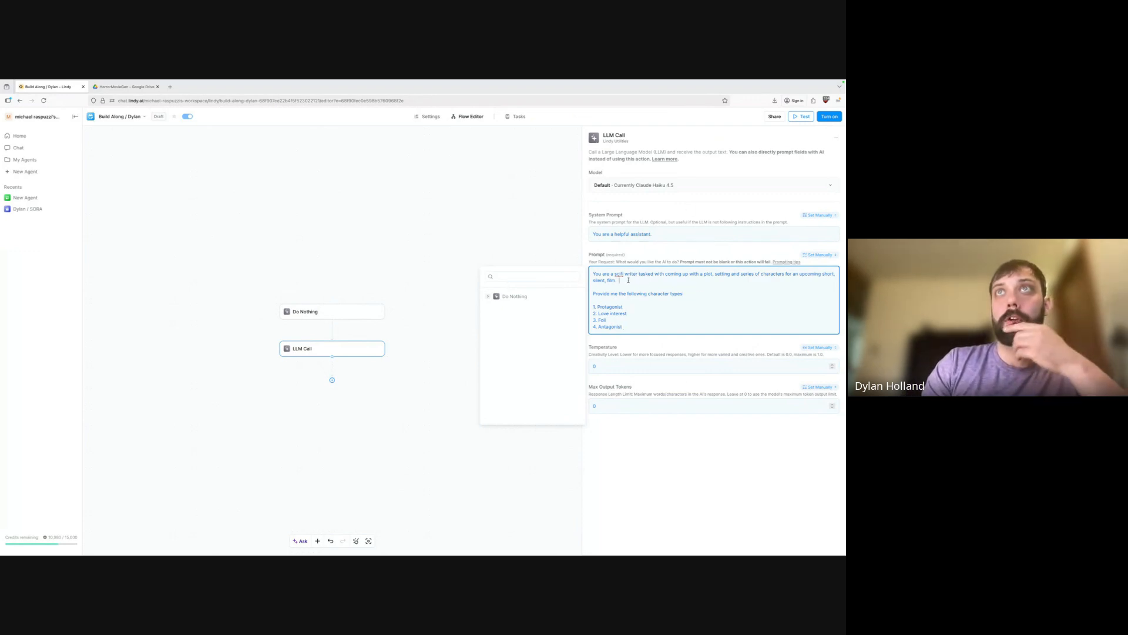
Add setting choices (arctic base, space station, icy moon), plot choices (monster, battle, cabin fever) and '5. Monster (if applicable)'.
{"action": "key", "text": "Return"}
{"action": "key", "text": "Return"}
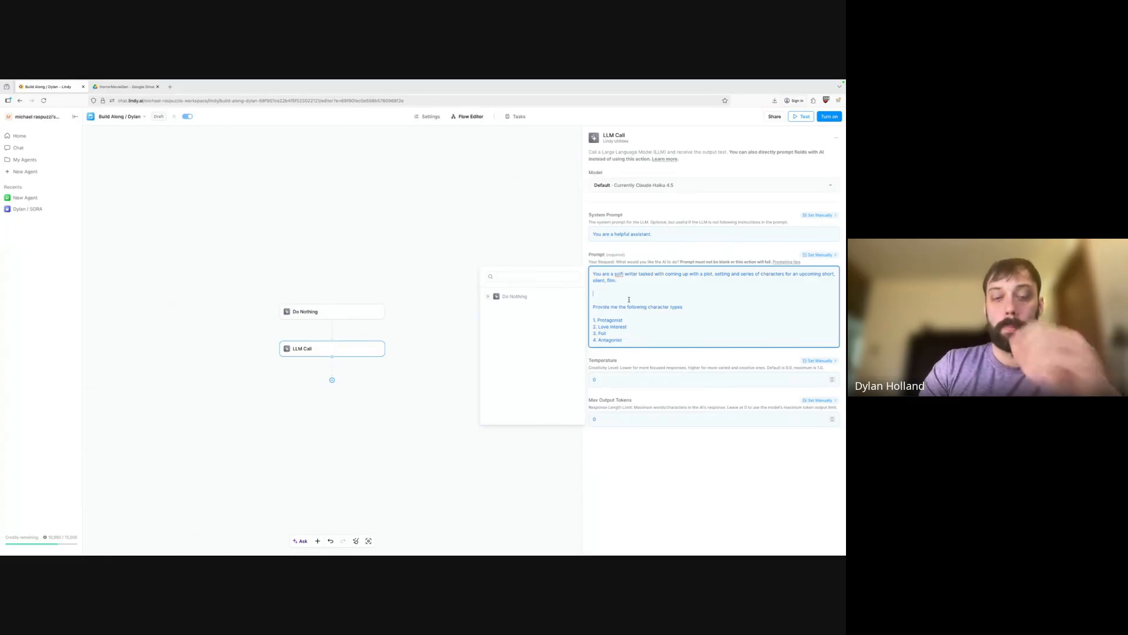
{"action": "type", "text": "For setting,"}
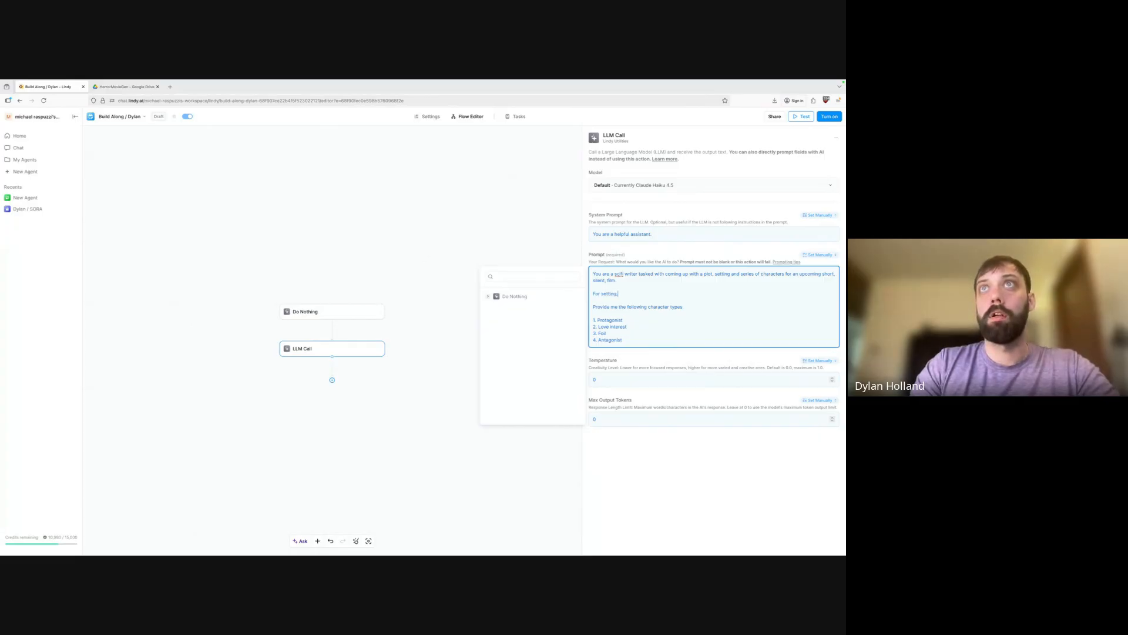
{"action": "type", "text": " choose one of the fol"}
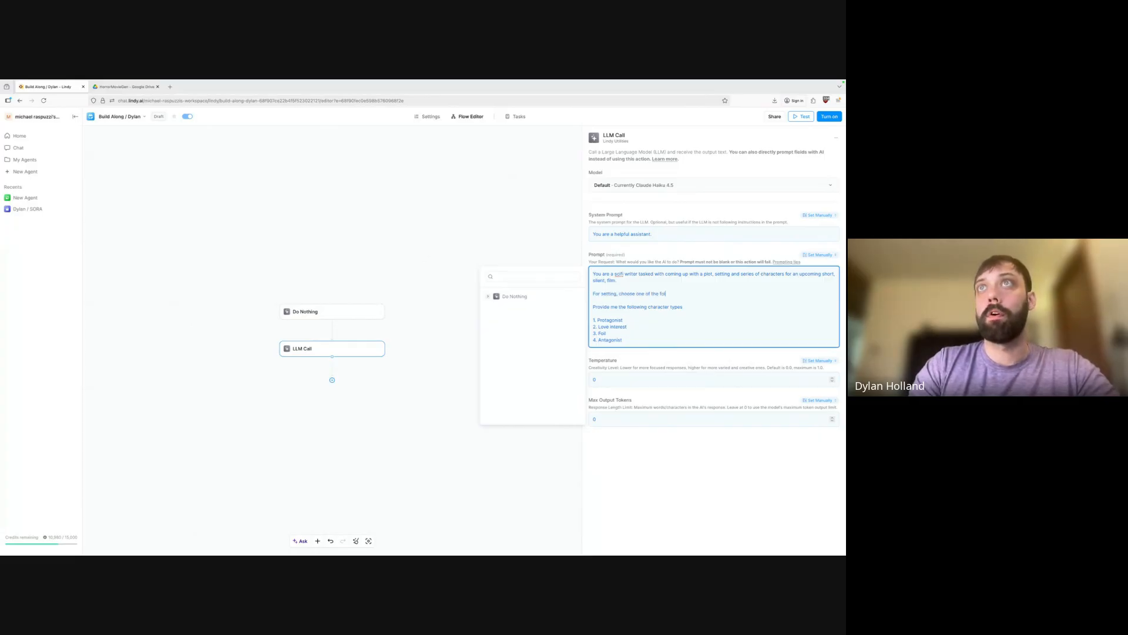
{"action": "type", "text": "lowing: "}
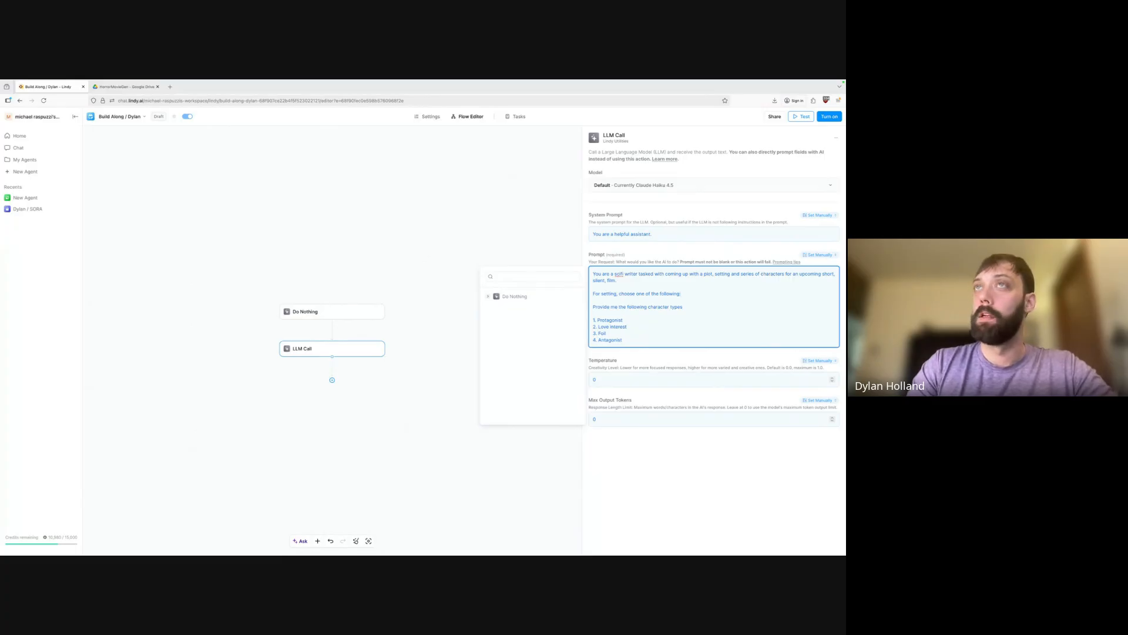
{"action": "type", "text": "arct"}
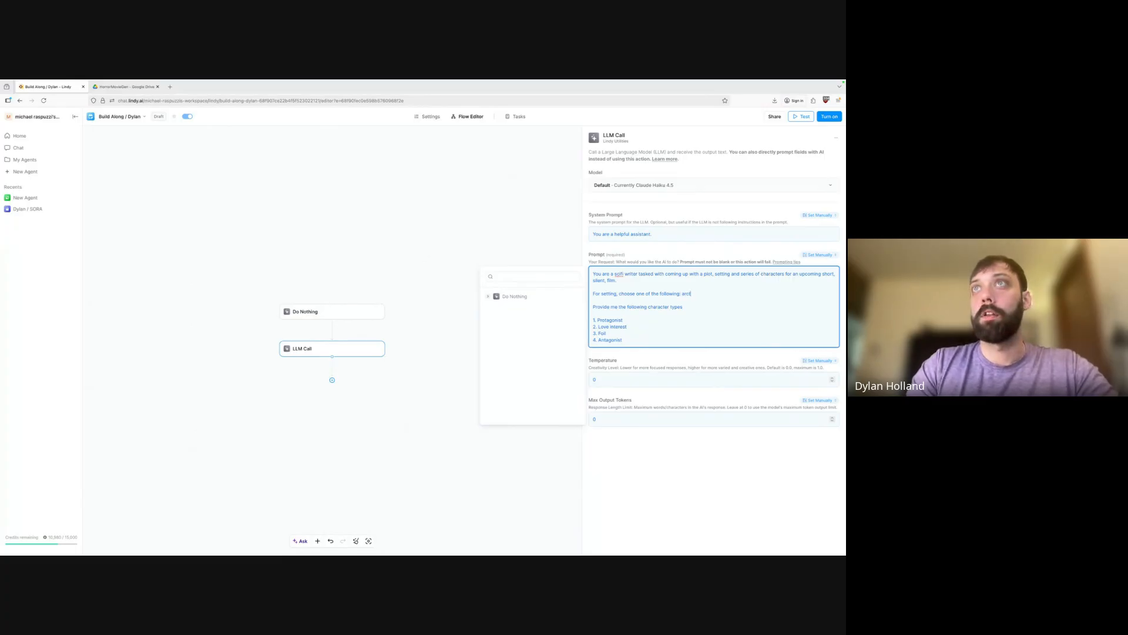
{"action": "type", "text": "ic base, "}
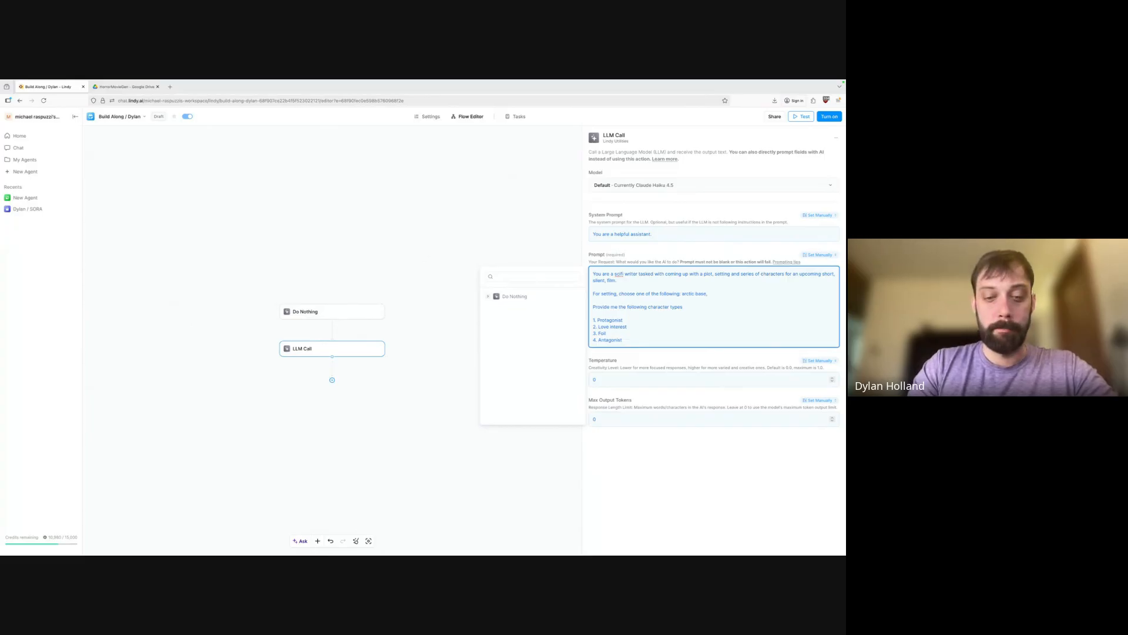
{"action": "type", "text": "space station,"}
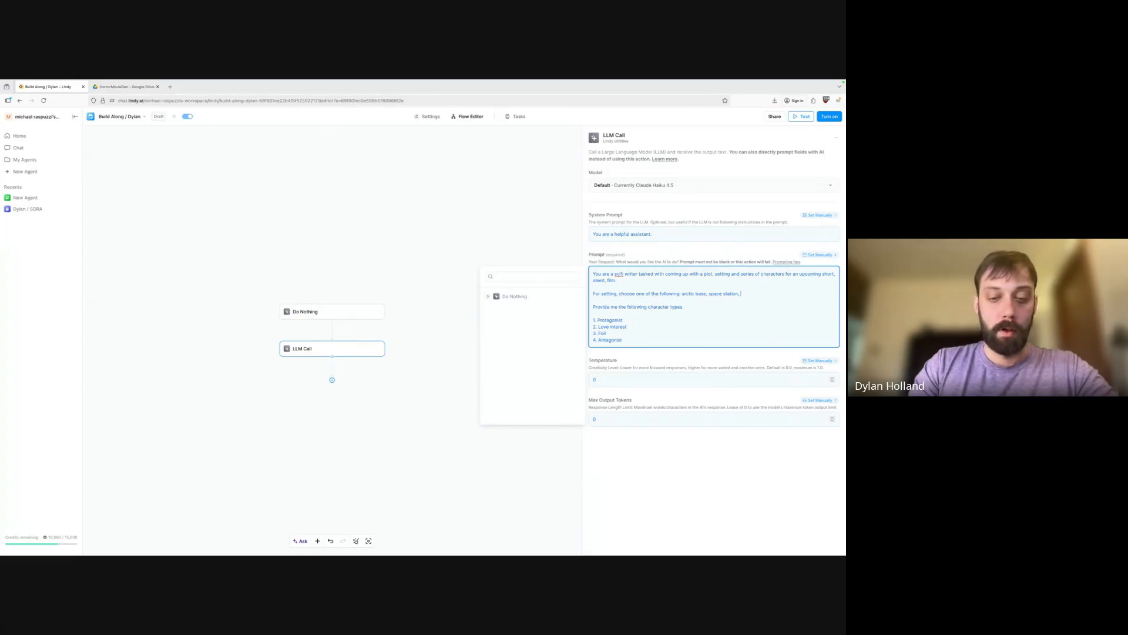
{"action": "type", "text": " icy moo"}
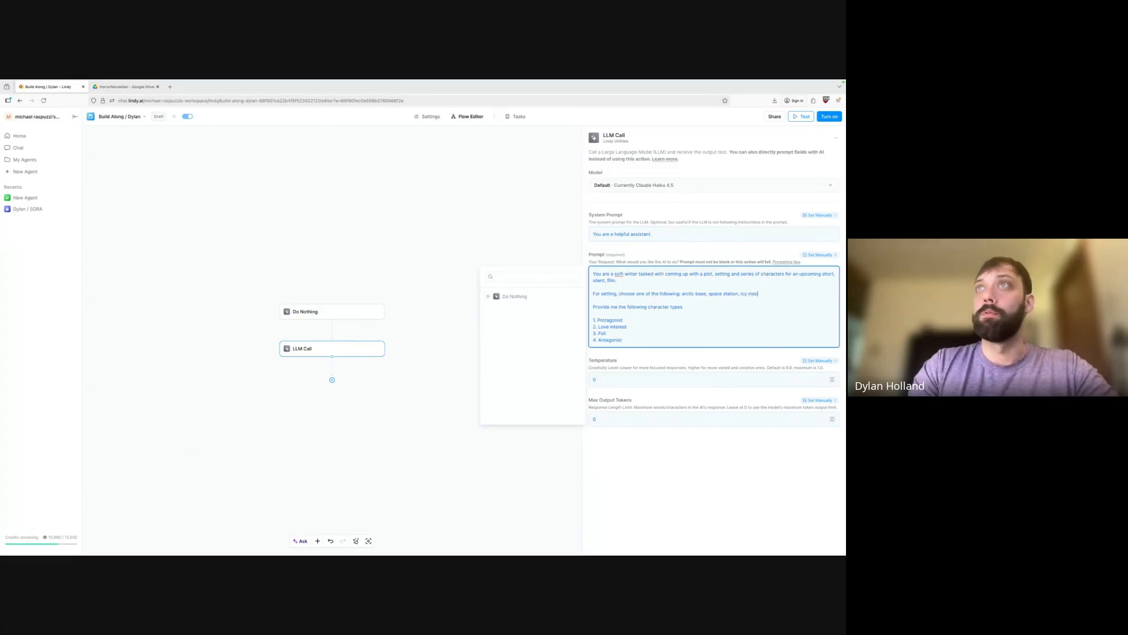
{"action": "type", "text": "n,"}
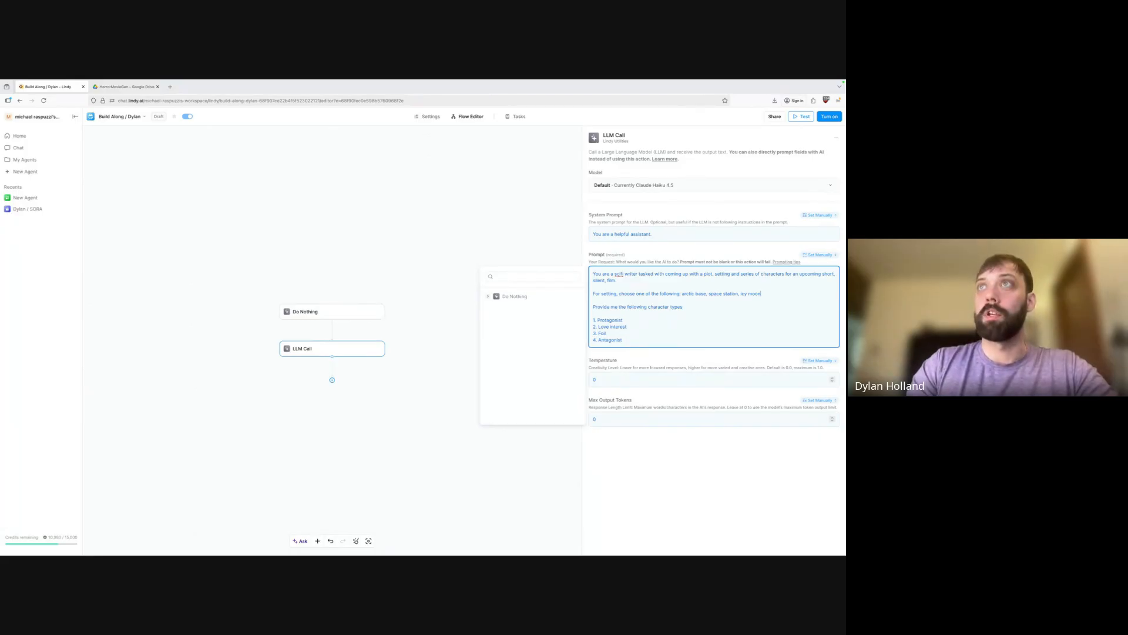
{"action": "key", "text": "Return"}
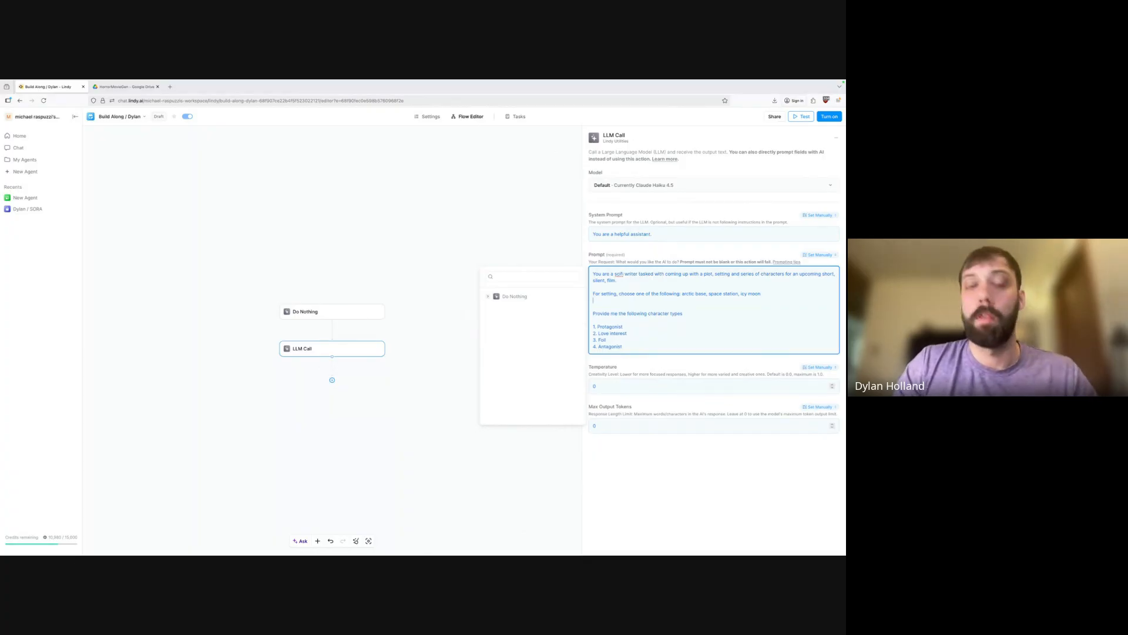
{"action": "type", "text": "For "}
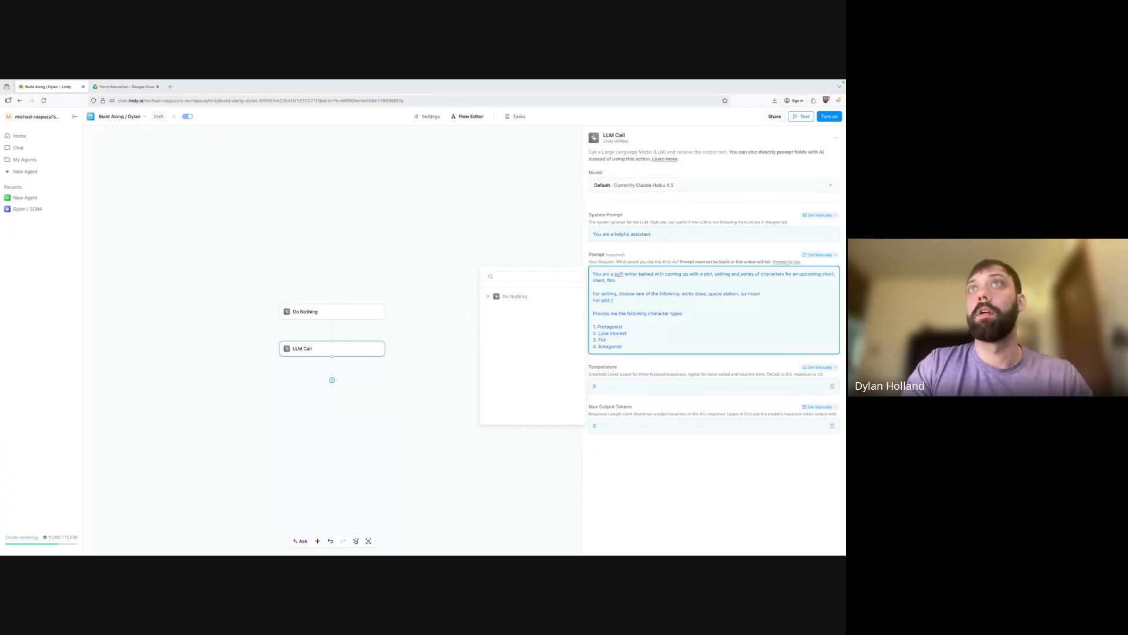
{"action": "type", "text": "plot,"}
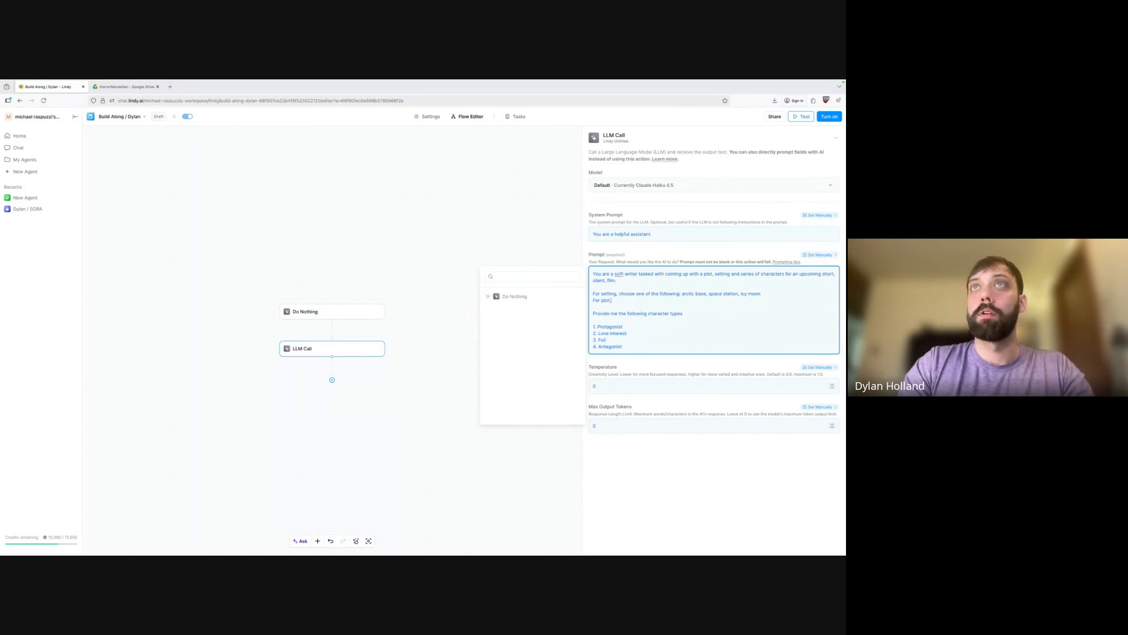
{"action": "type", "text": " choose one of the"}
{"action": "type", "text": "following:"}
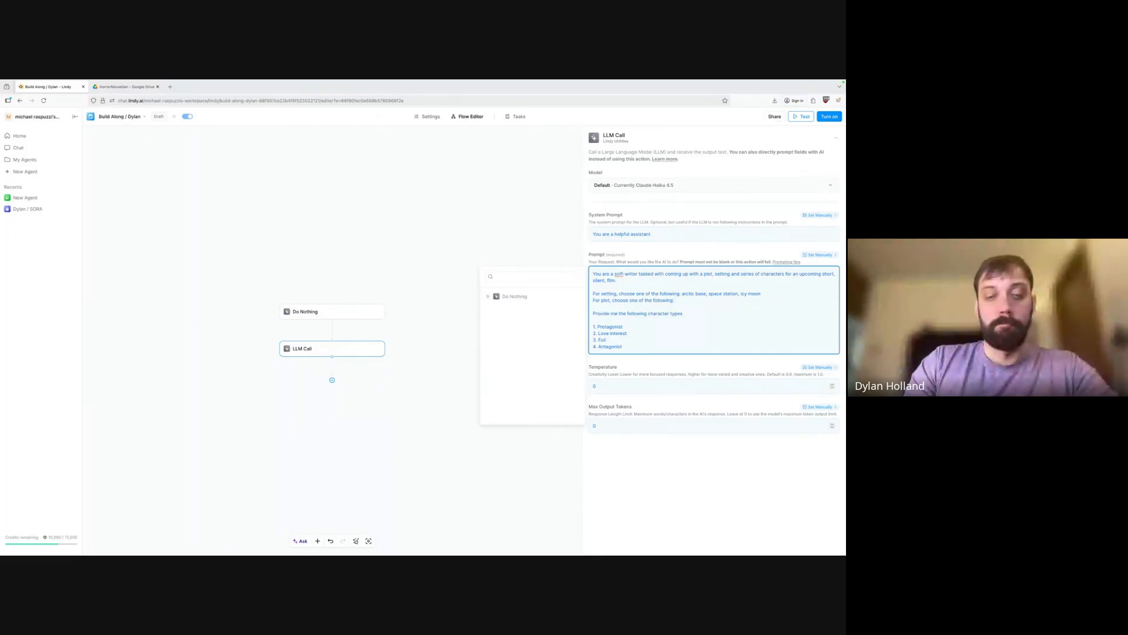
{"action": "type", "text": " monster, "}
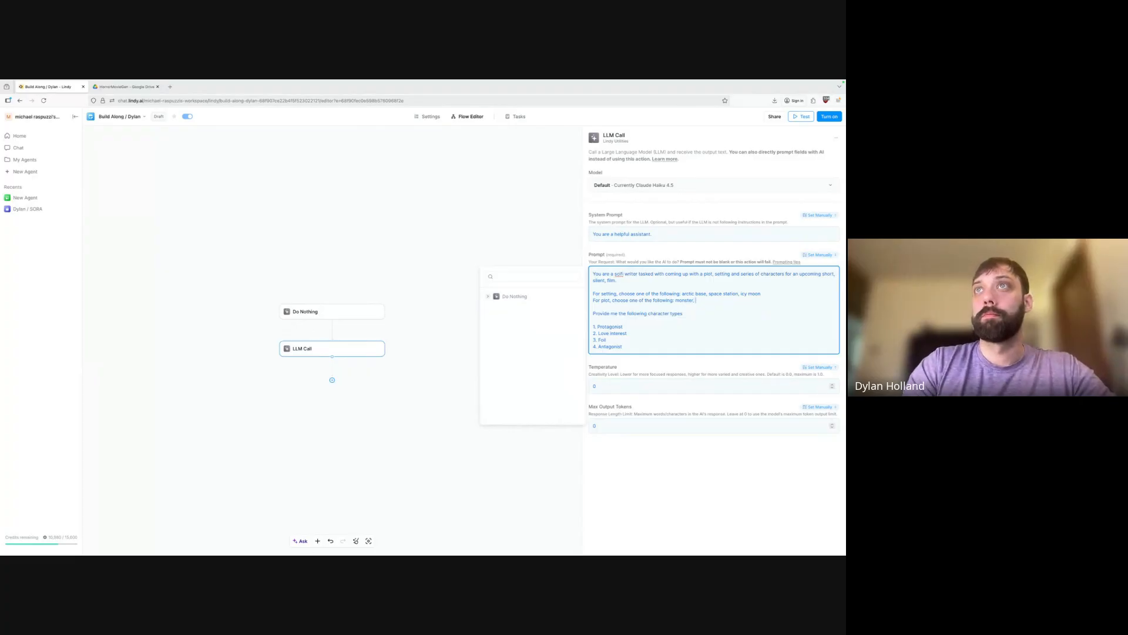
{"action": "type", "text": "battle"}
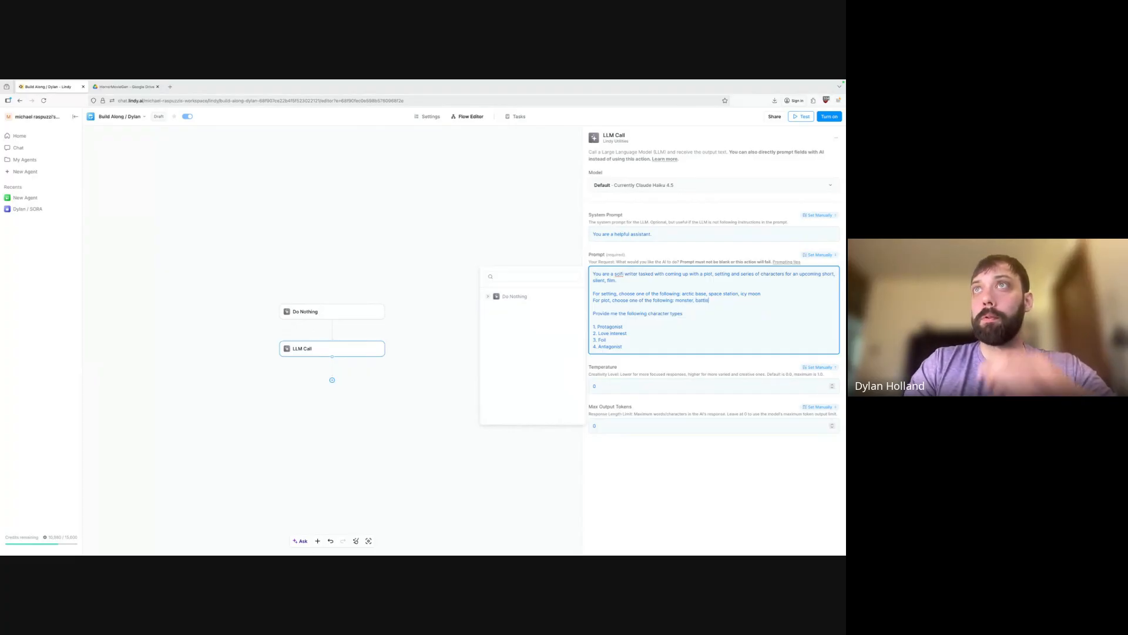
{"action": "type", "text": ","}
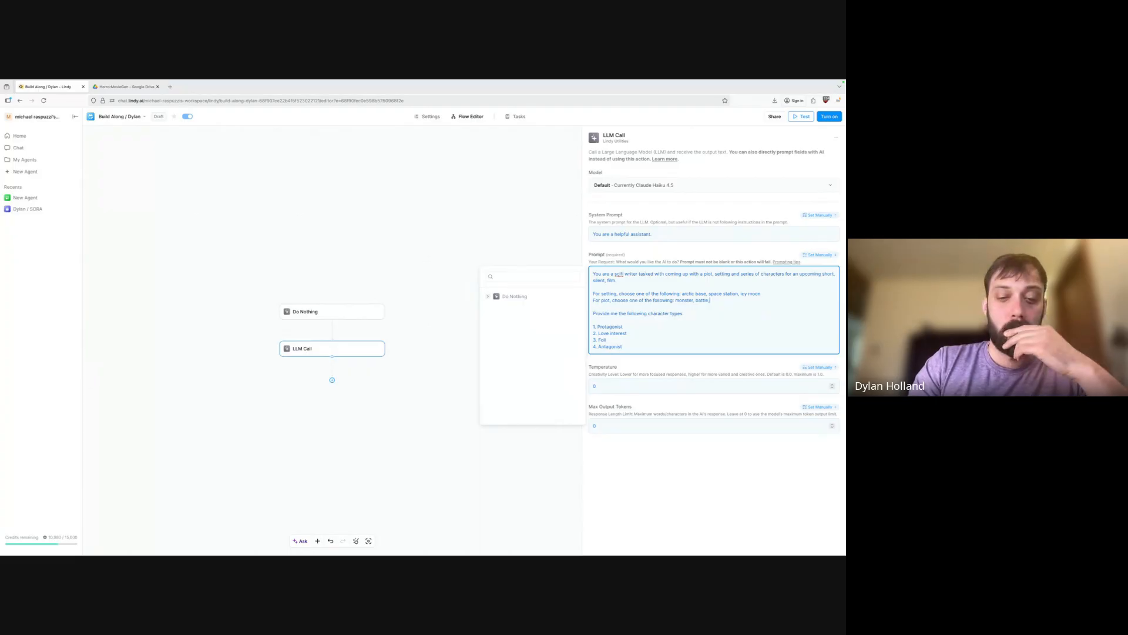
{"action": "type", "text": " cabin fever"}
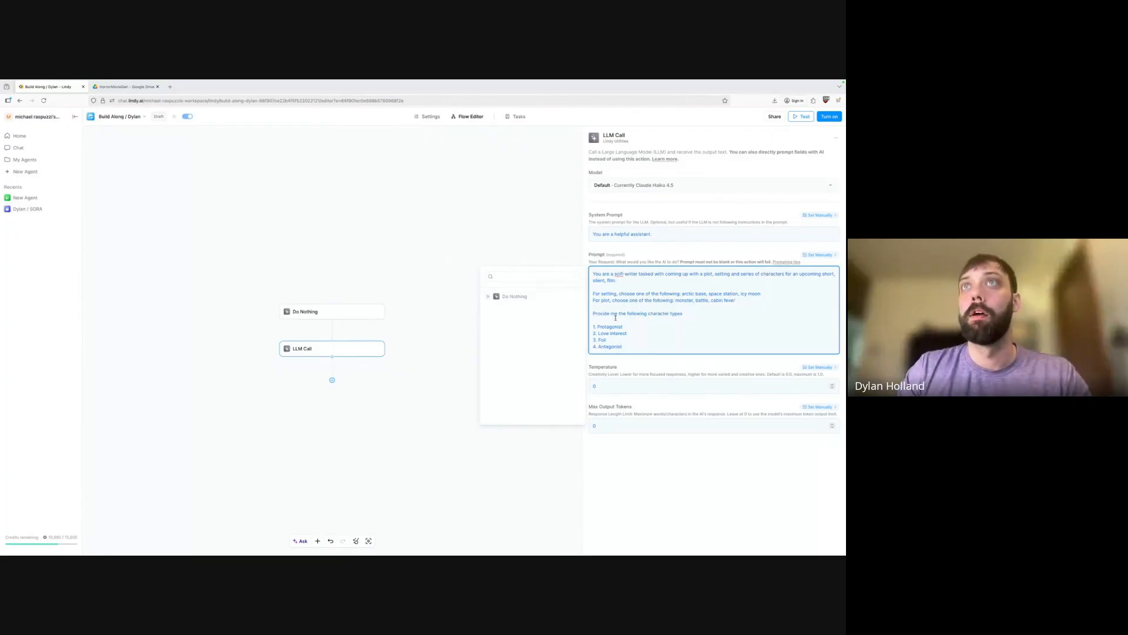
{"action": "key", "text": "Return"}
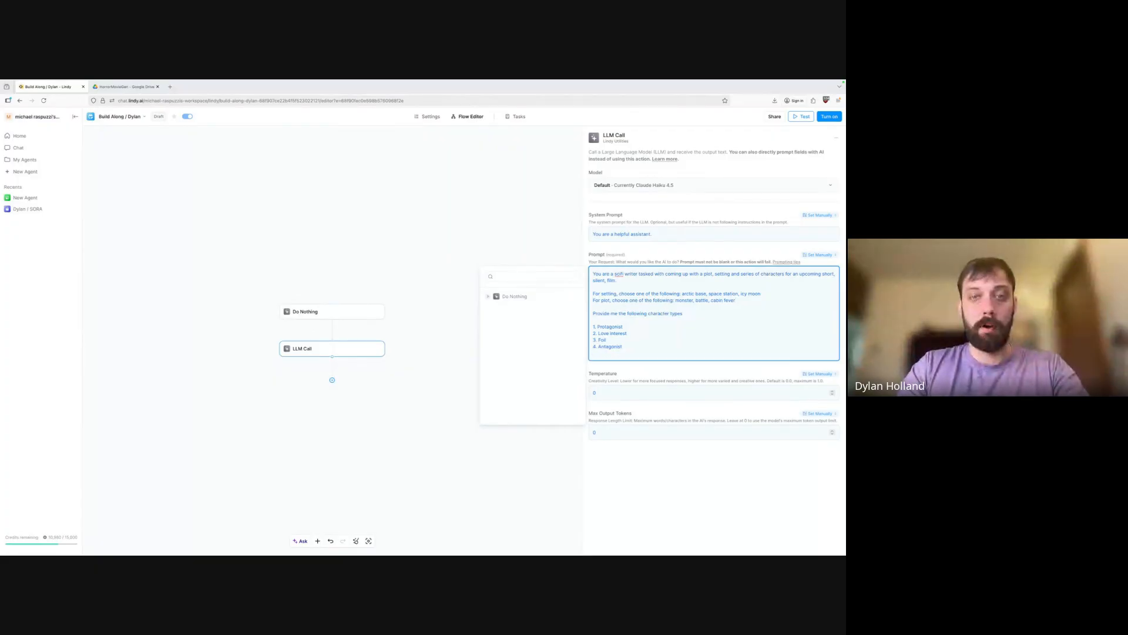
{"action": "type", "text": "5. Monster (if a"}
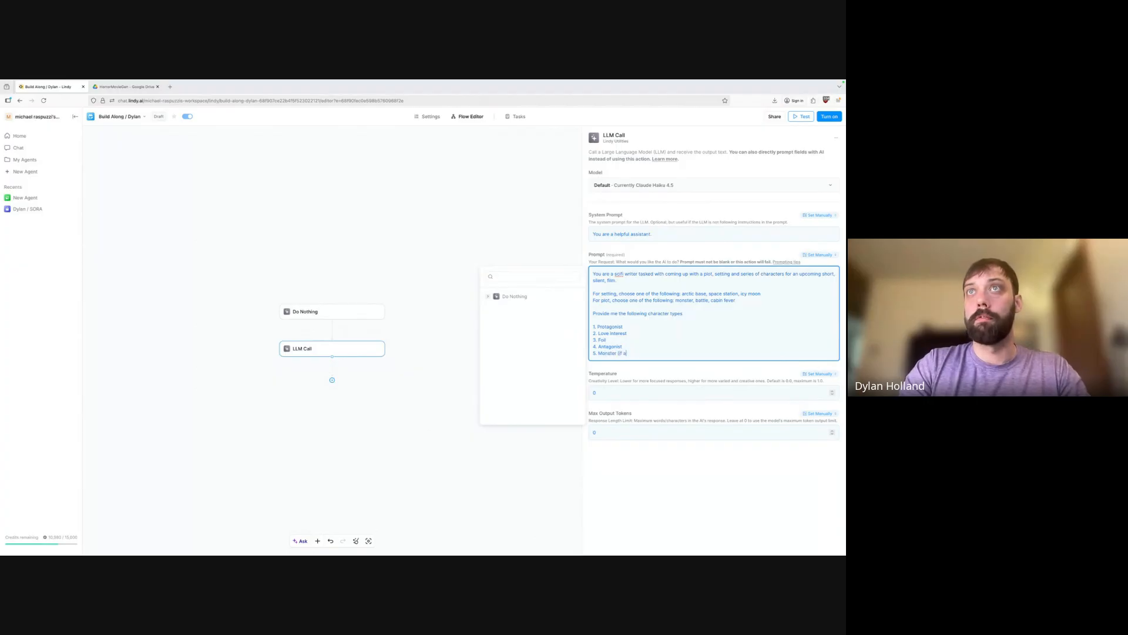
{"action": "type", "text": "pplicable"}
{"action": "left_click", "coordinate": [677, 474]}
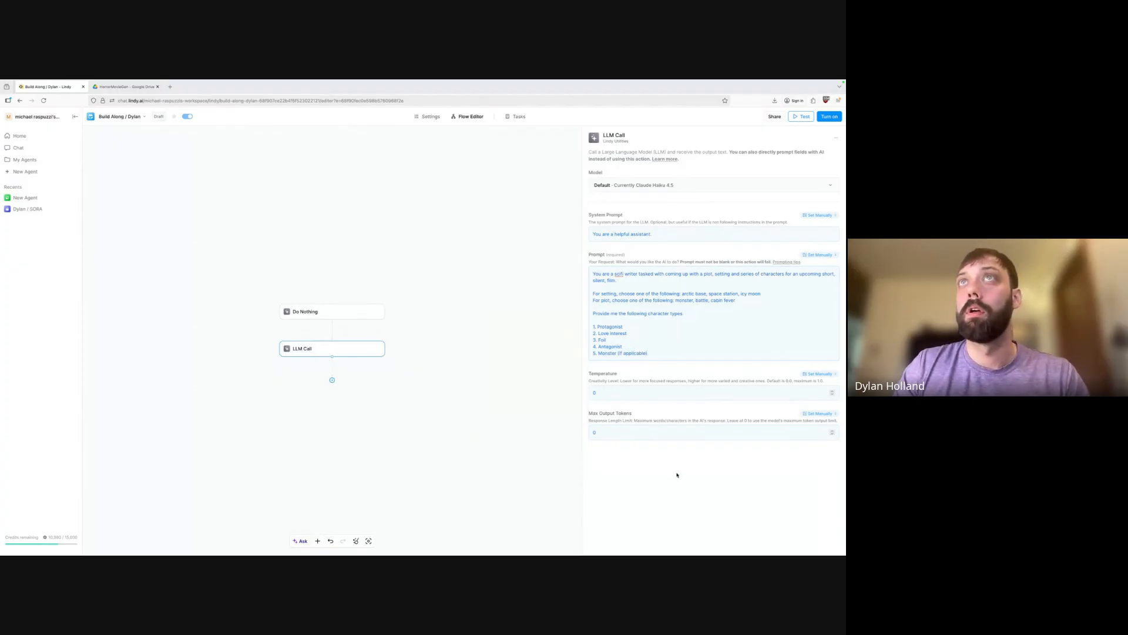
Set the LLM Call temperature to 0.5 so the change is saved.
{"action": "left_click", "coordinate": [624, 392]}
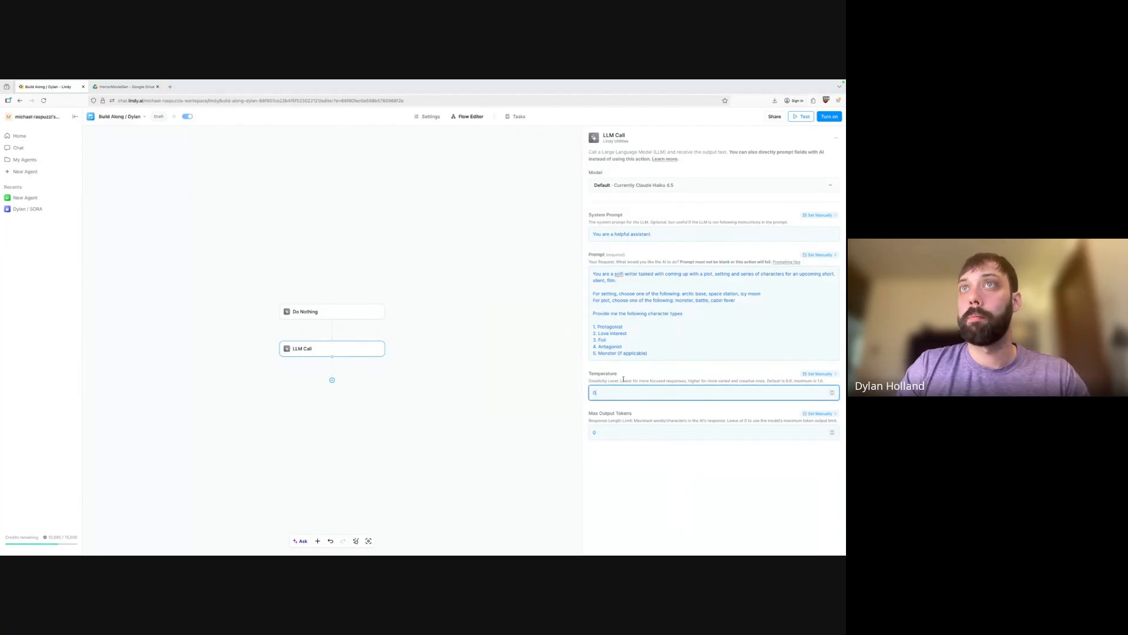
{"action": "left_click", "coordinate": [615, 381]}
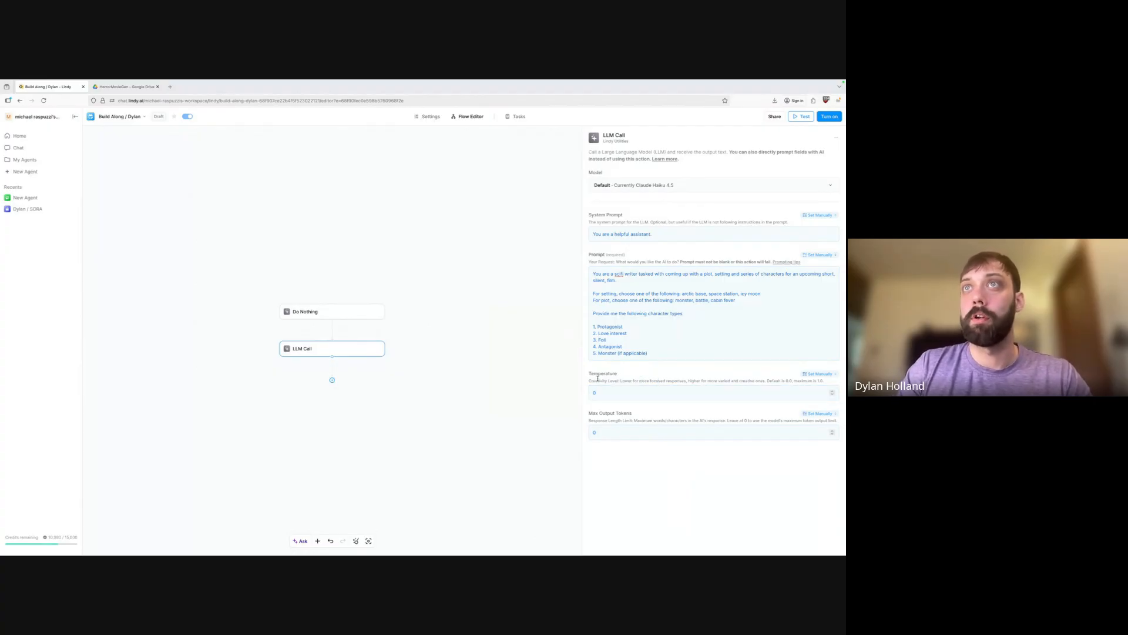
{"action": "left_click_drag", "start_coordinate": [598, 379], "coordinate": [649, 381]}
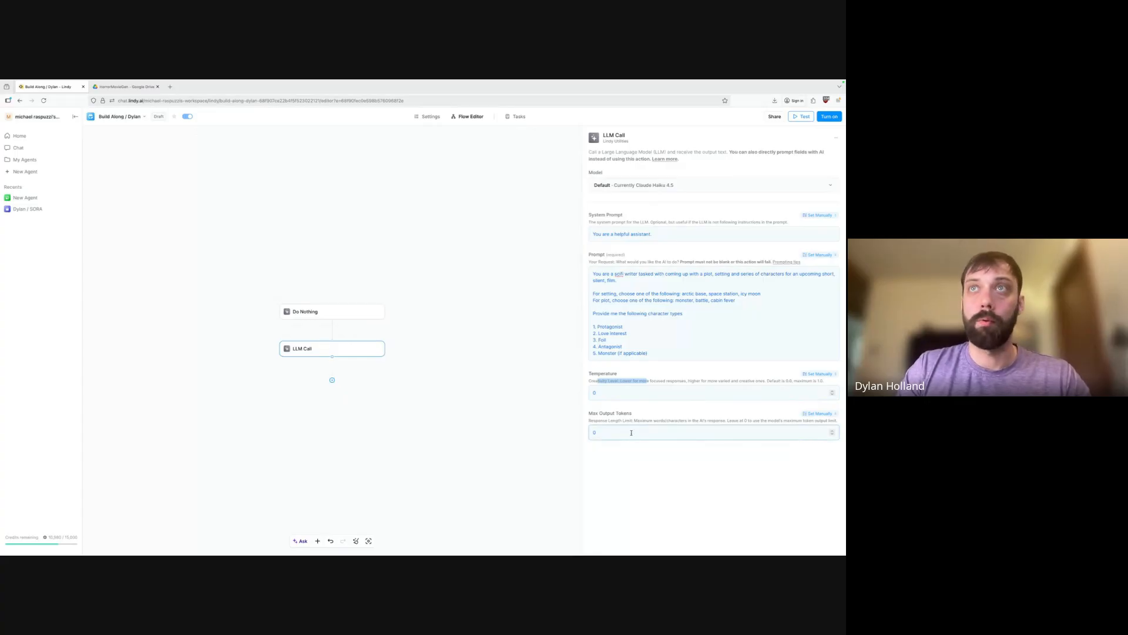
{"action": "left_click", "coordinate": [595, 392]}
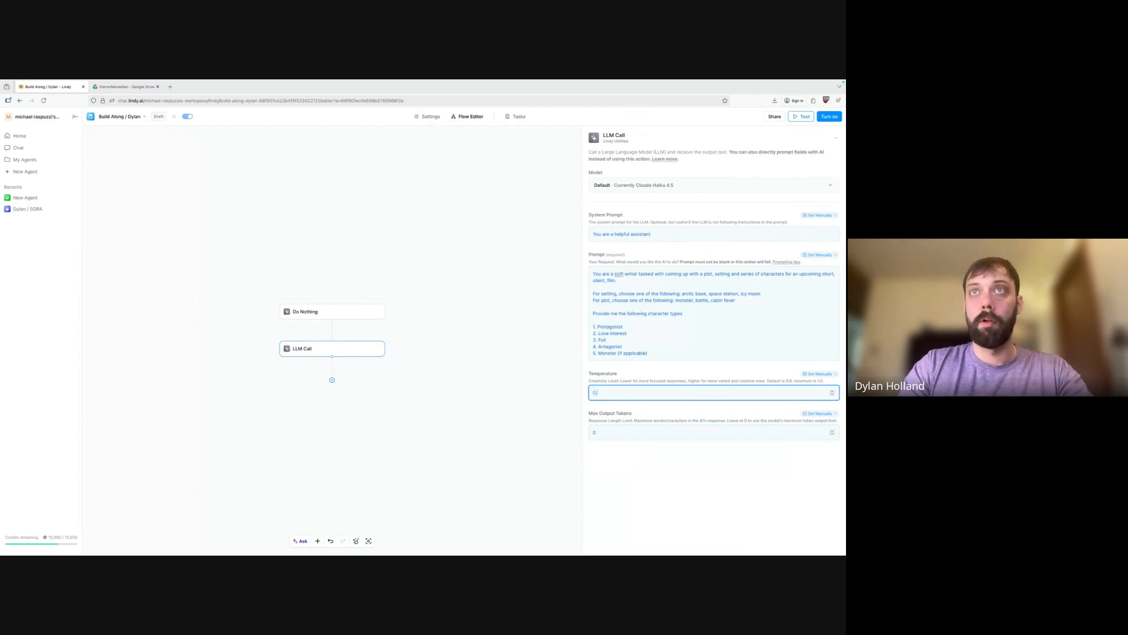
{"action": "left_click", "coordinate": [705, 477]}
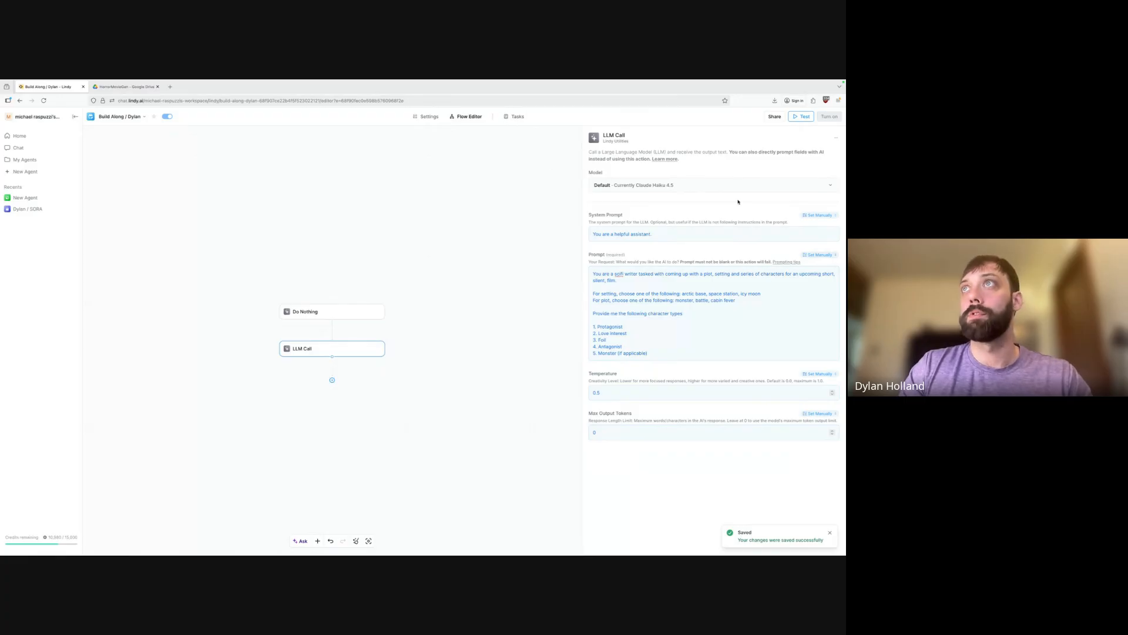
{"action": "left_click", "coordinate": [815, 374]}
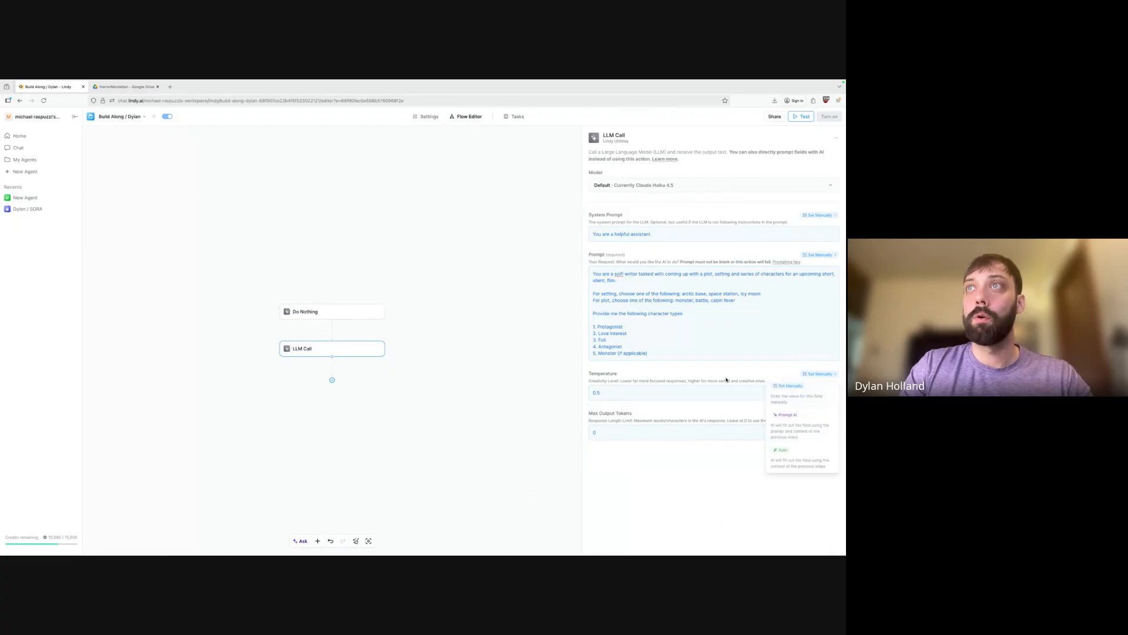
{"action": "left_click", "coordinate": [753, 388]}
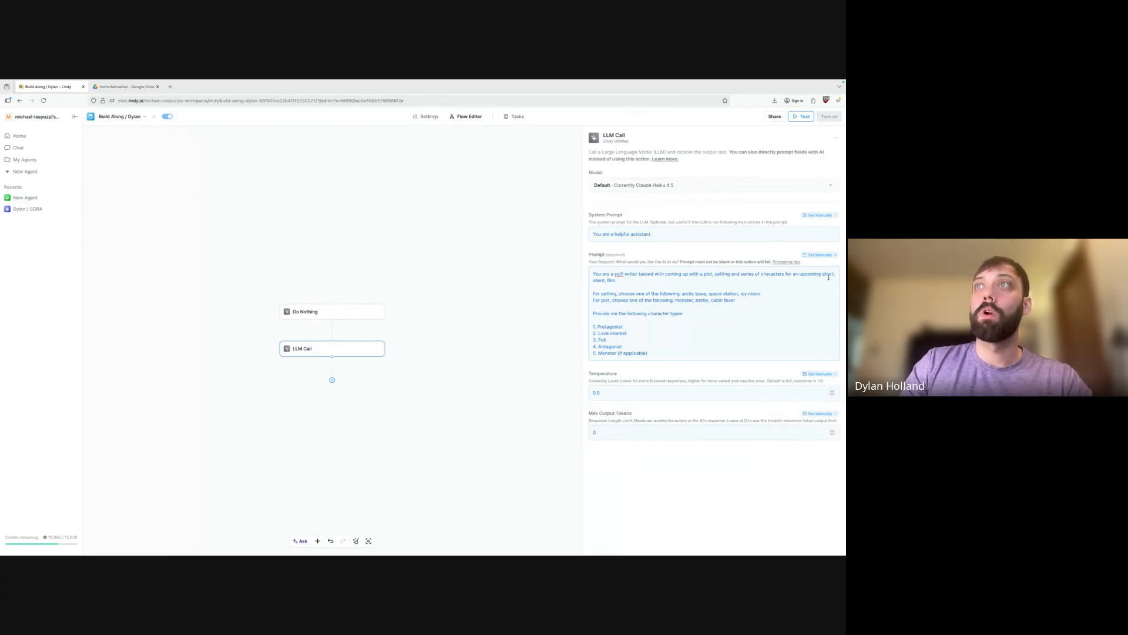
{"action": "left_click", "coordinate": [816, 375]}
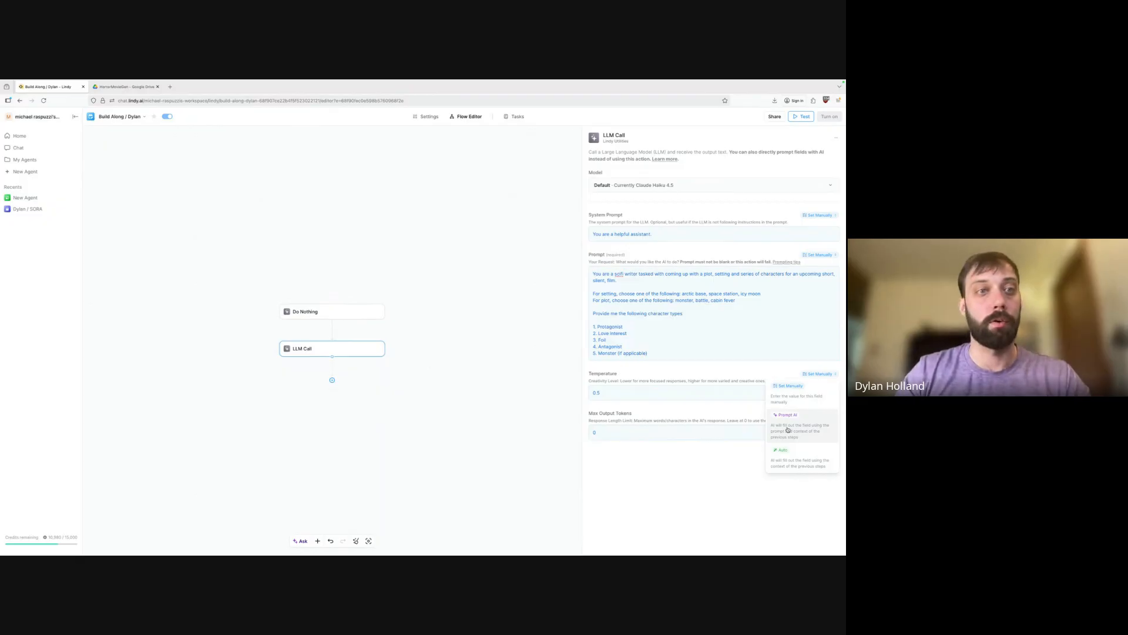
{"action": "left_click", "coordinate": [704, 470]}
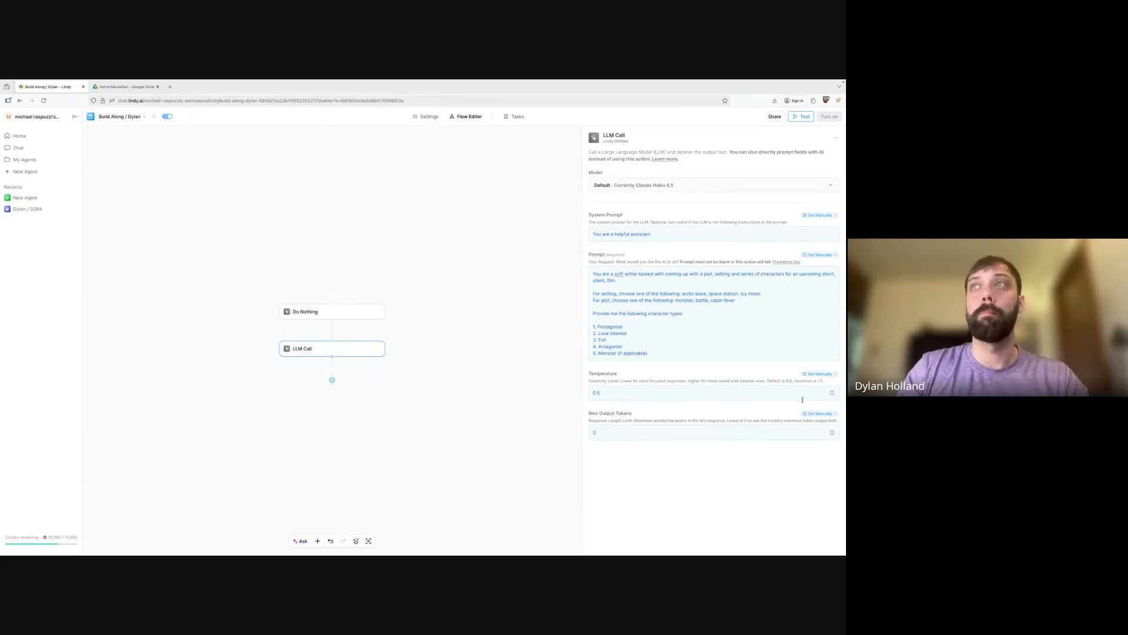
{"action": "left_click", "coordinate": [822, 375]}
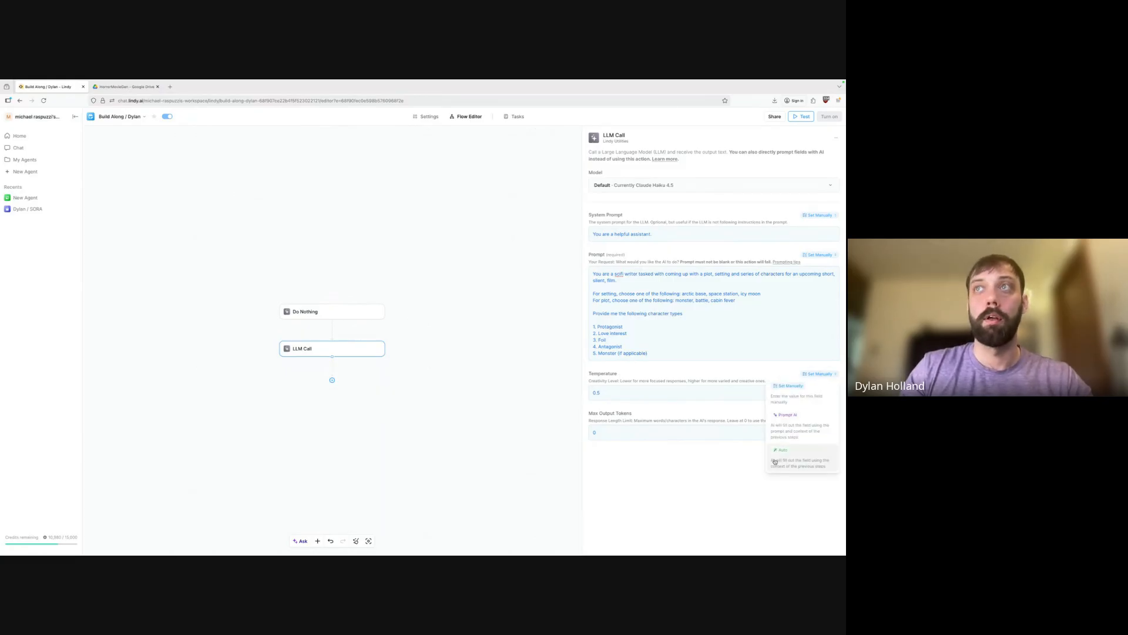
{"action": "left_click", "coordinate": [735, 460]}
{"action": "left_click", "coordinate": [820, 414]}
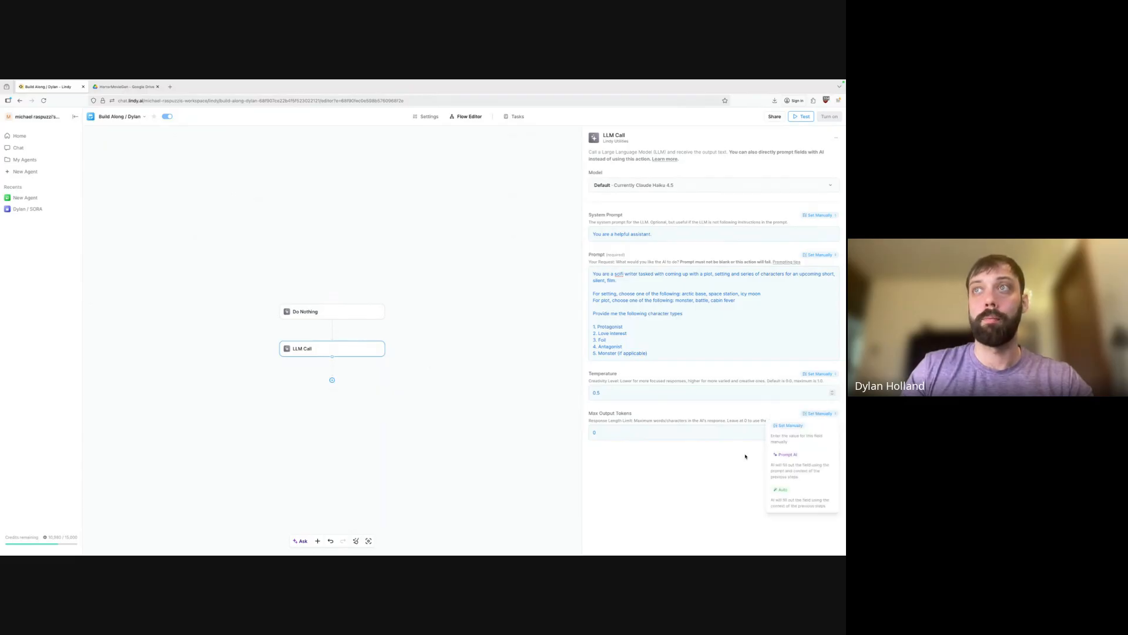
{"action": "left_click", "coordinate": [694, 497]}
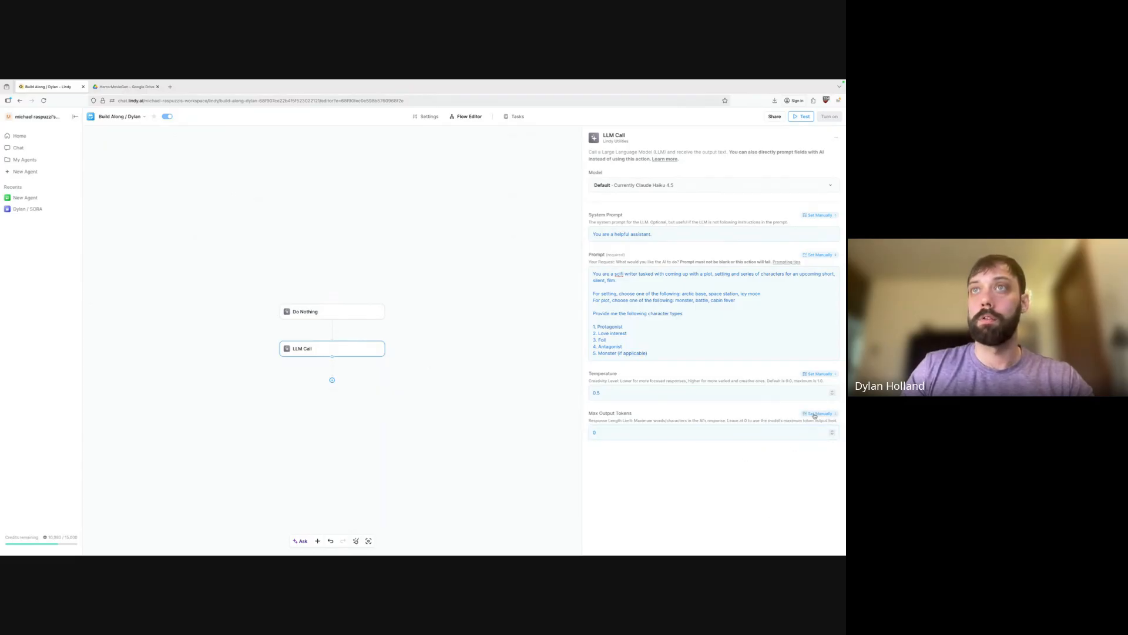
{"action": "left_click_drag", "start_coordinate": [628, 420], "coordinate": [653, 420]}
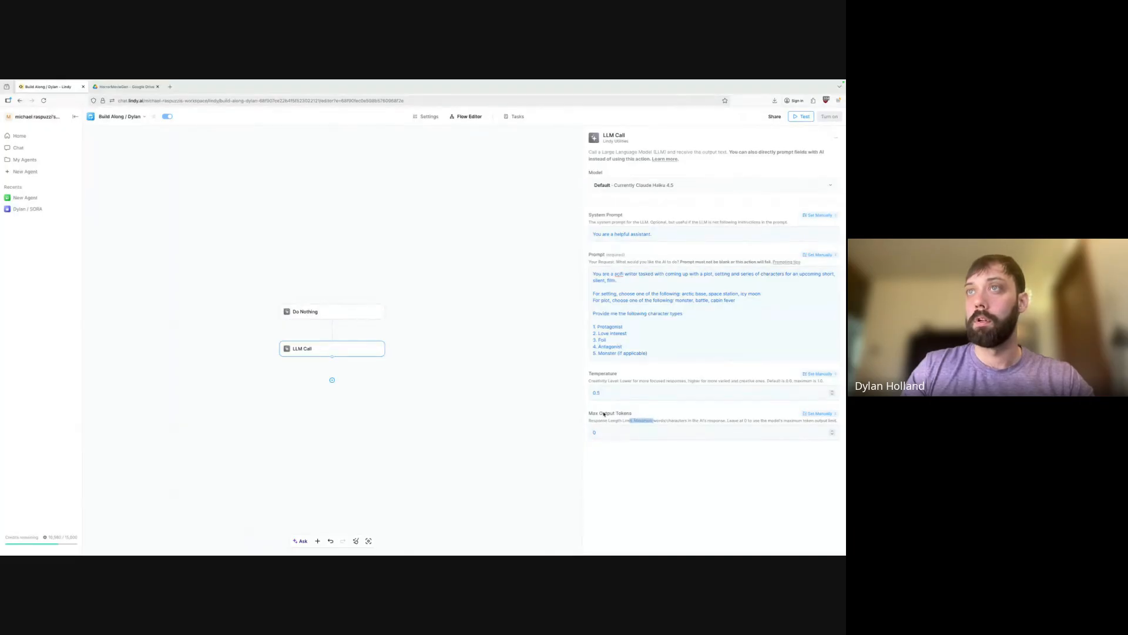
{"action": "left_click", "coordinate": [659, 432]}
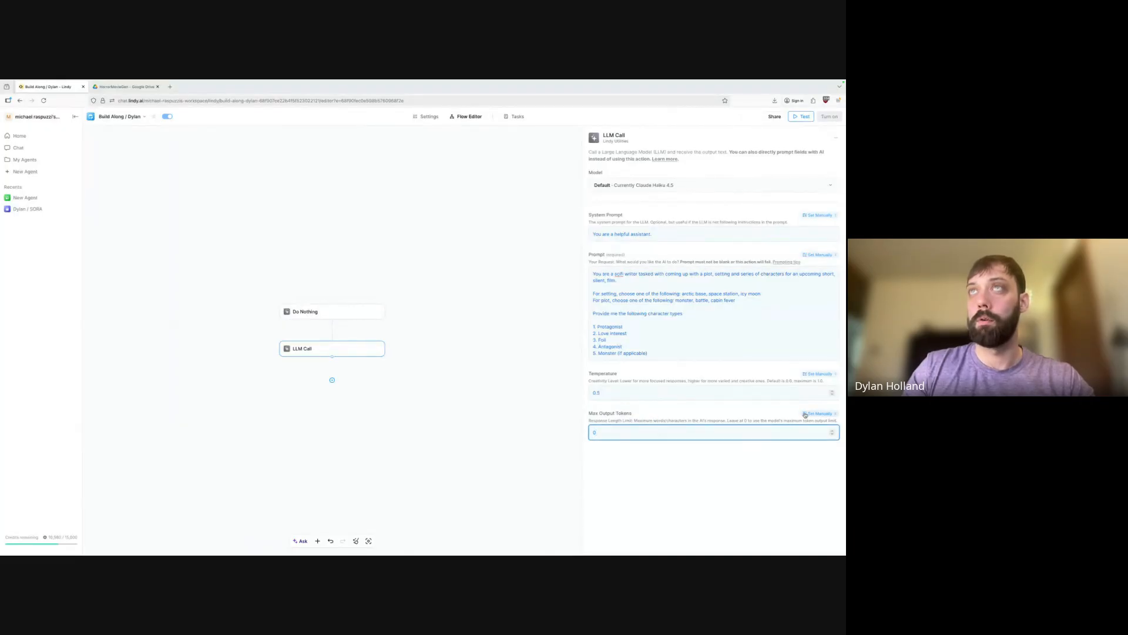
{"action": "left_click", "coordinate": [518, 116]}
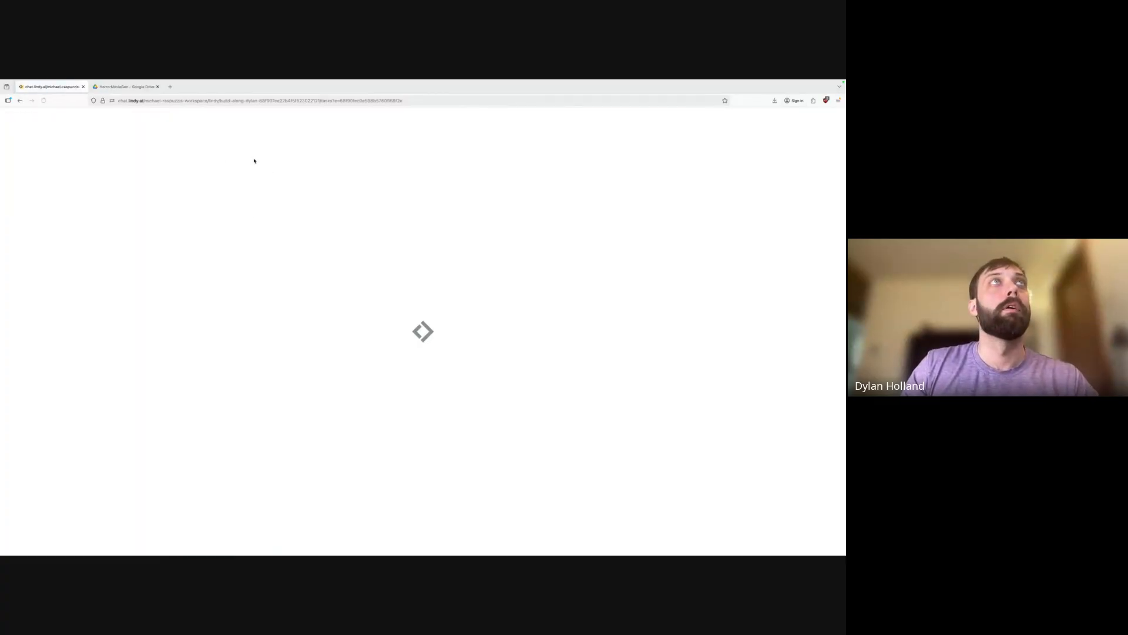
Run a Do Nothing test task and read the LLM Call's full generated screenplay.
{"action": "left_click", "coordinate": [188, 137]}
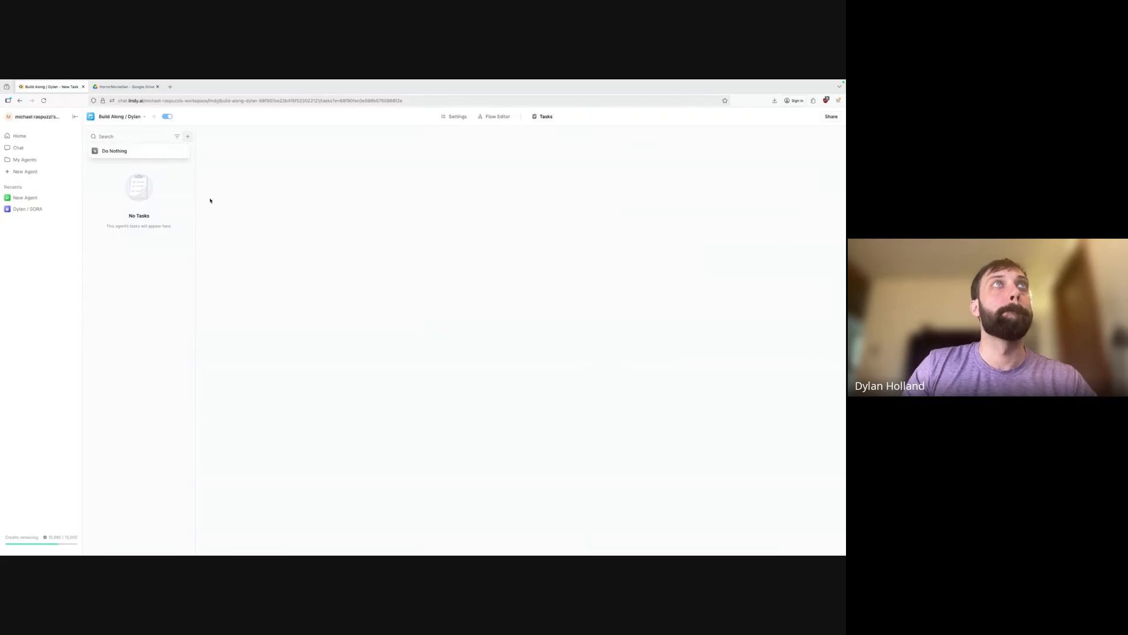
{"action": "left_click", "coordinate": [156, 151]}
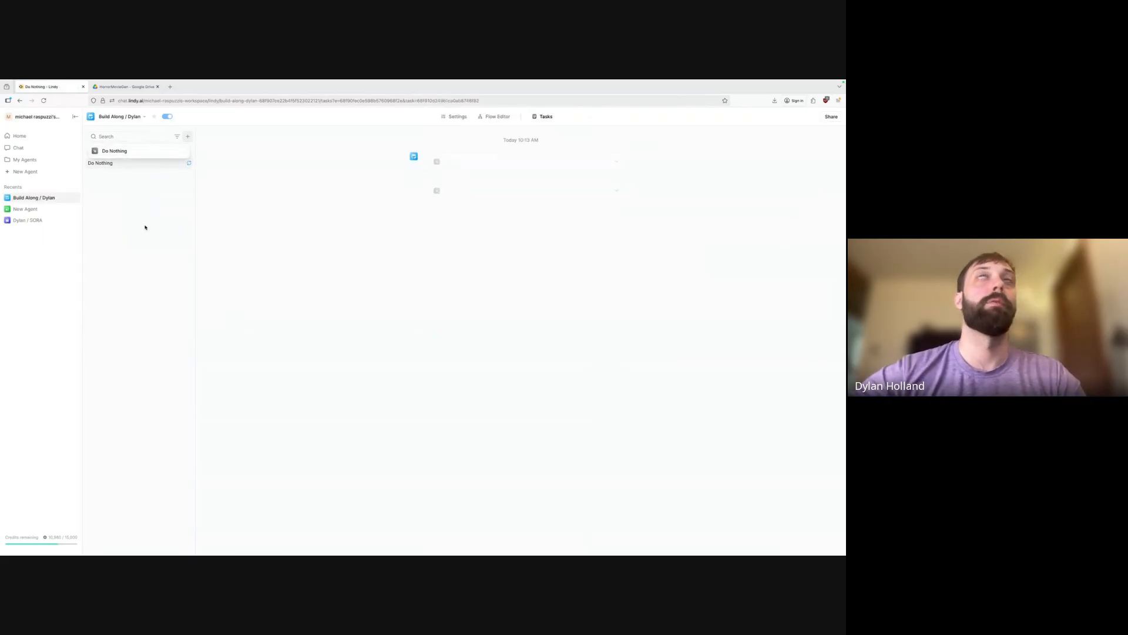
{"action": "left_click", "coordinate": [626, 193]}
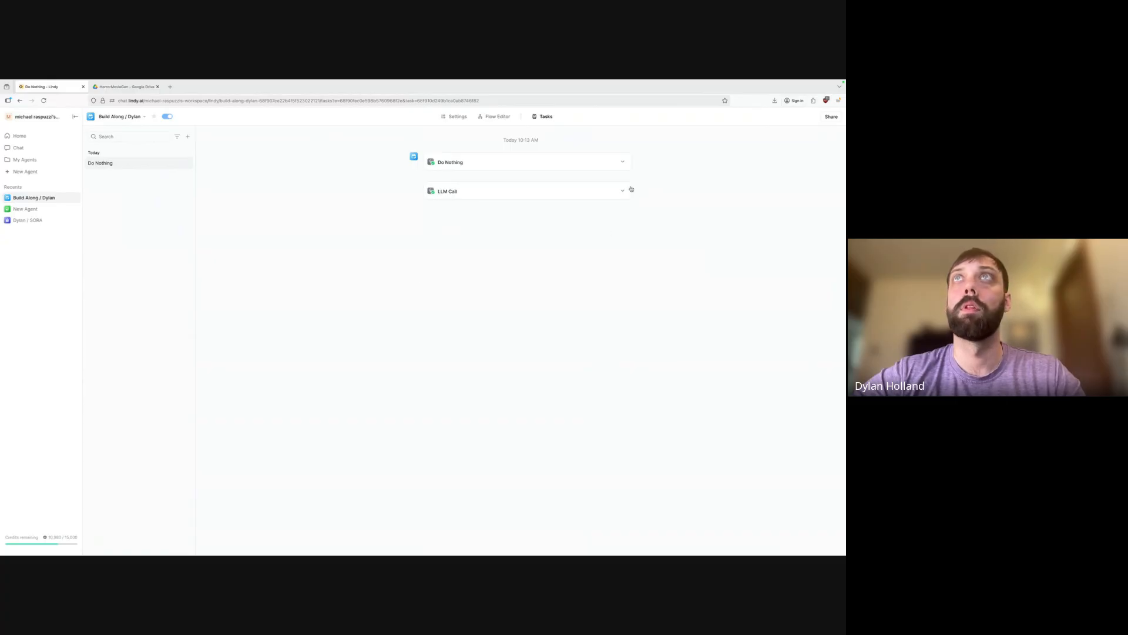
{"action": "left_click", "coordinate": [623, 190]}
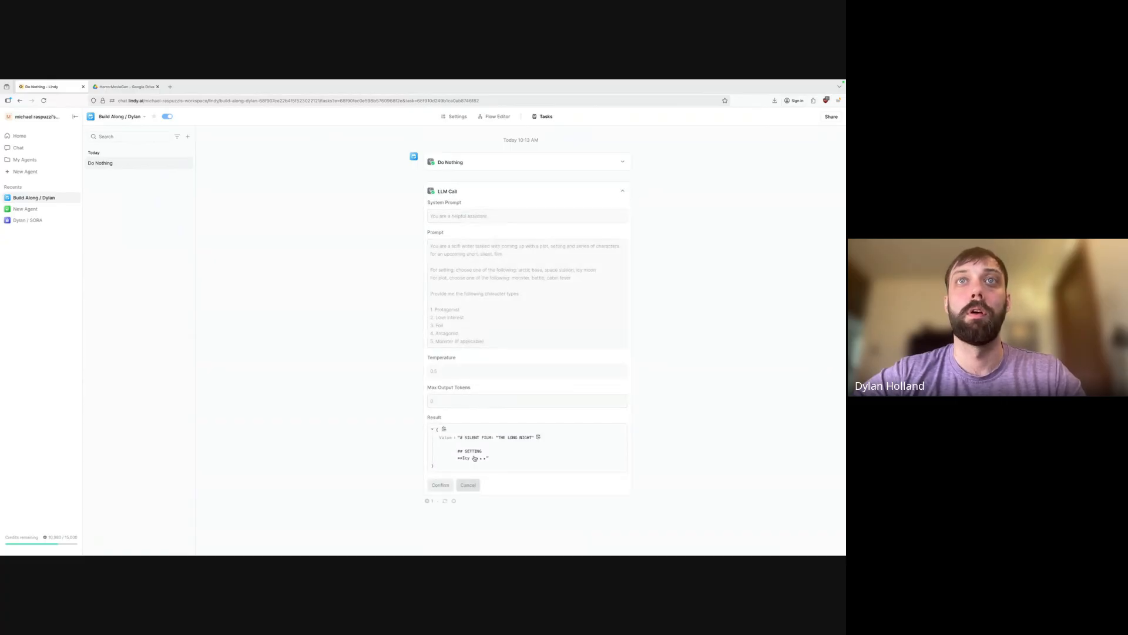
{"action": "left_click", "coordinate": [509, 436]}
{"action": "scroll", "coordinate": [506, 447], "scroll_direction": "down", "scroll_amount": 4}
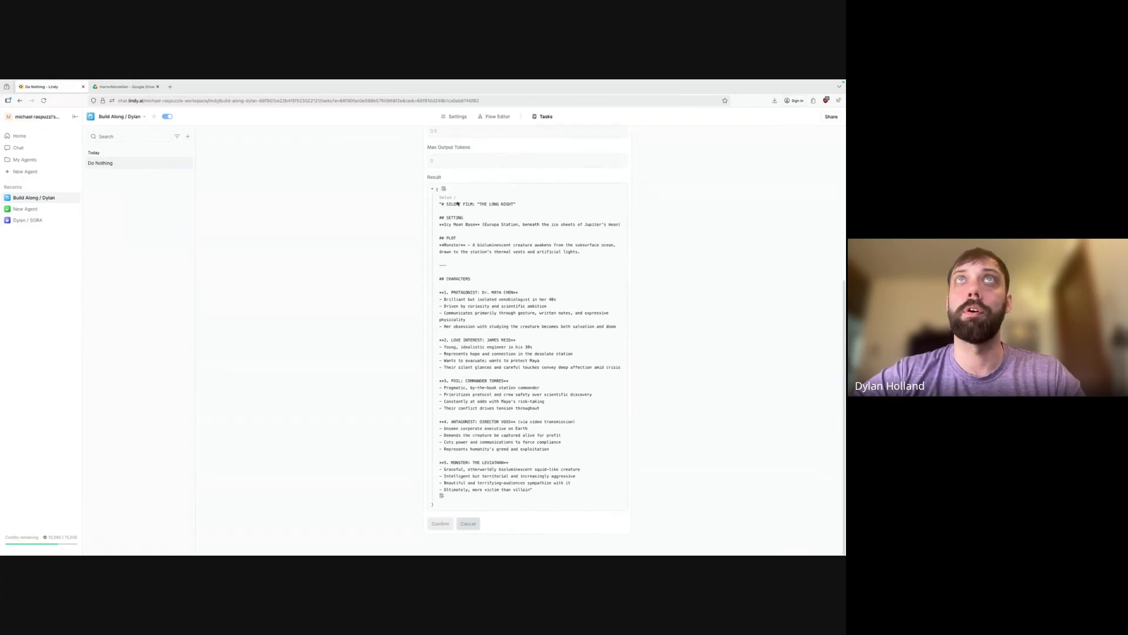
{"action": "left_click", "coordinate": [456, 230]}
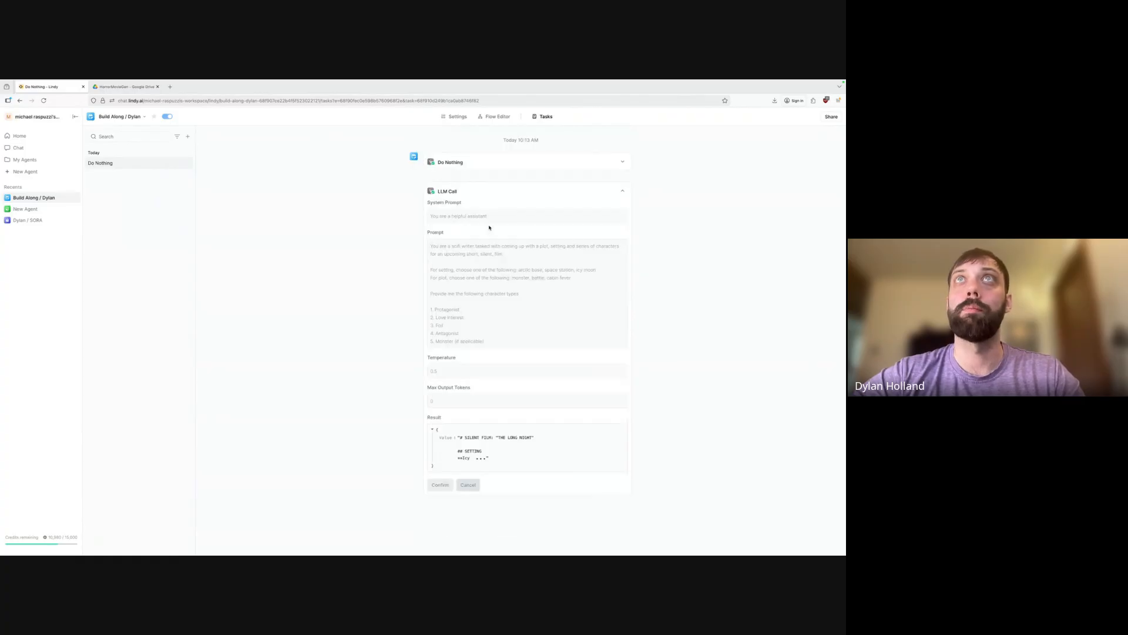
{"action": "left_click", "coordinate": [470, 450]}
{"action": "scroll", "coordinate": [469, 394], "scroll_direction": "down", "scroll_amount": 3}
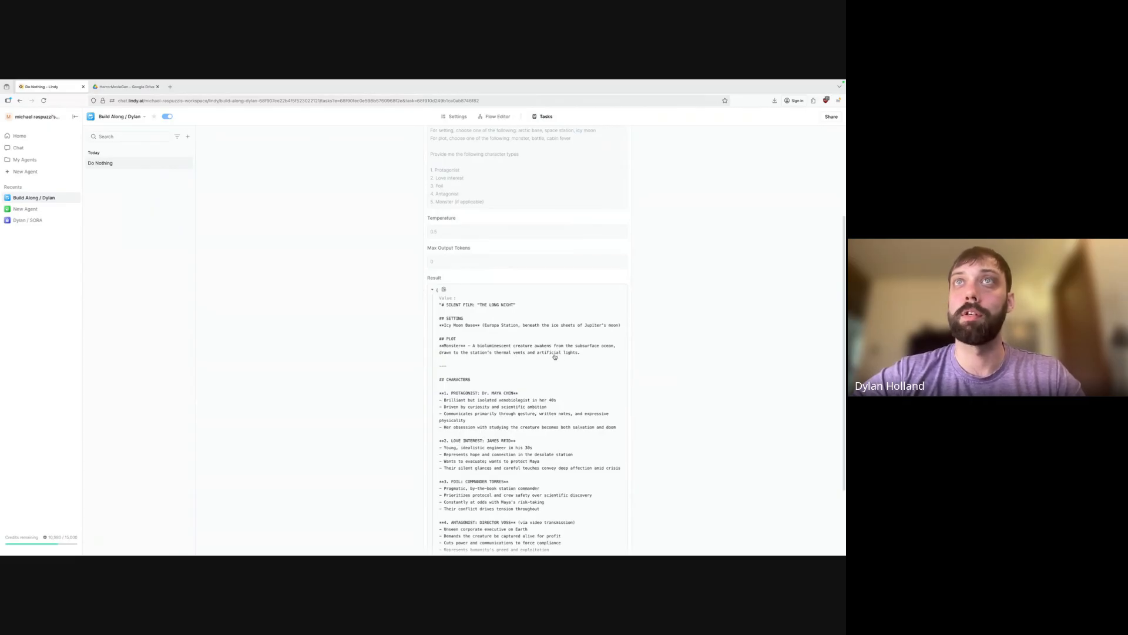
{"action": "scroll", "coordinate": [530, 377], "scroll_direction": "down", "scroll_amount": 3}
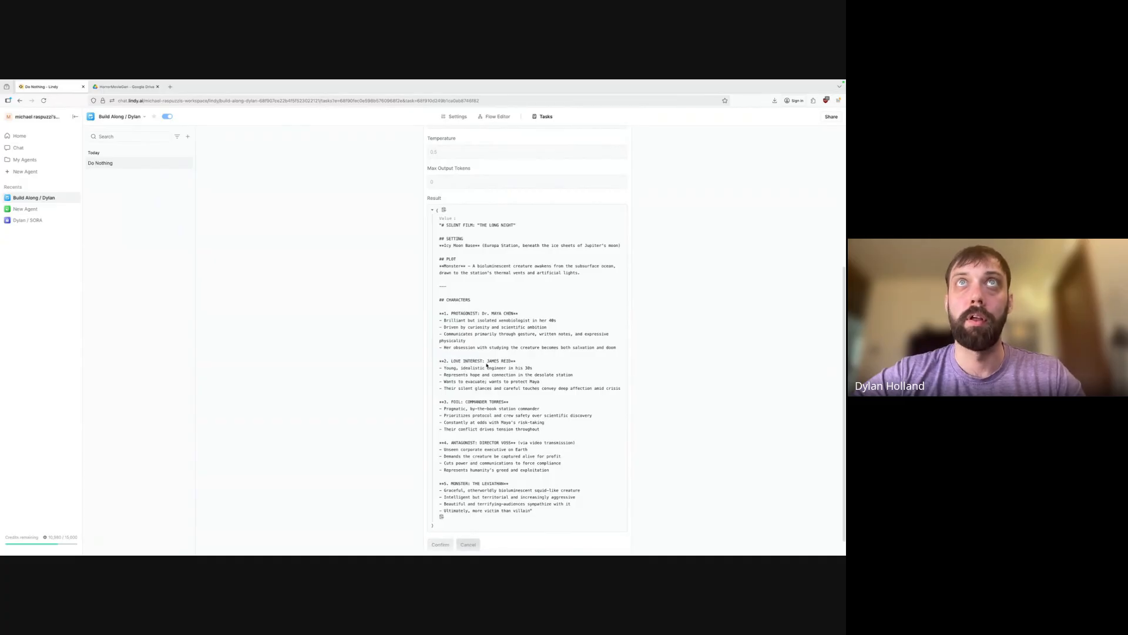
{"action": "scroll", "coordinate": [473, 283], "scroll_direction": "up", "scroll_amount": 5}
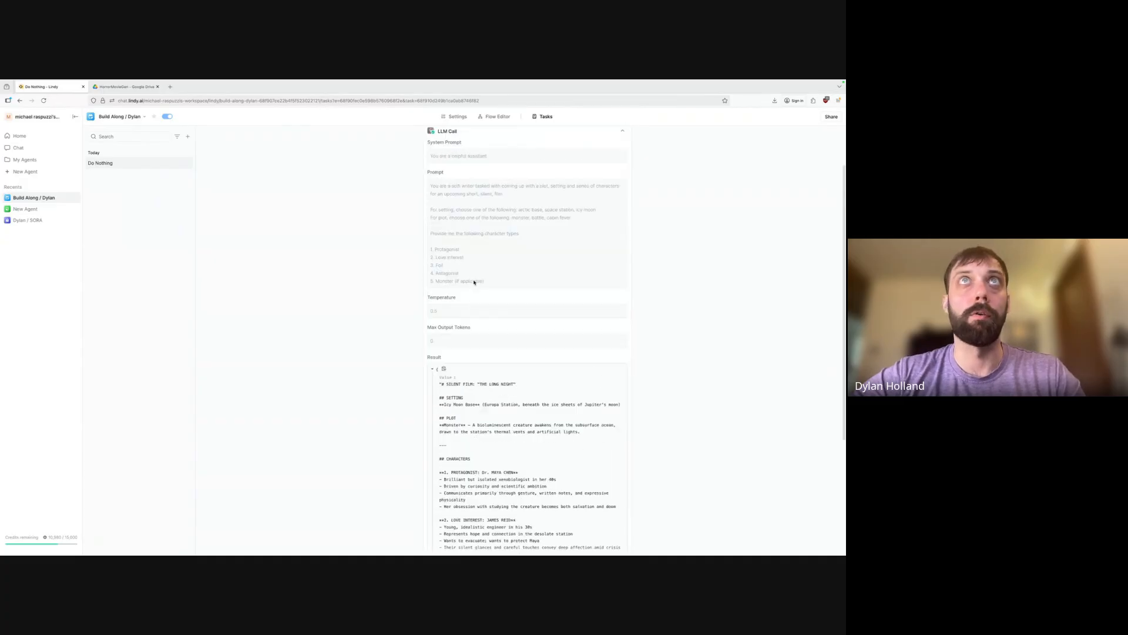
Run a second Do Nothing test and review the newly generated film concept.
{"action": "left_click", "coordinate": [188, 138]}
{"action": "left_click", "coordinate": [114, 150]}
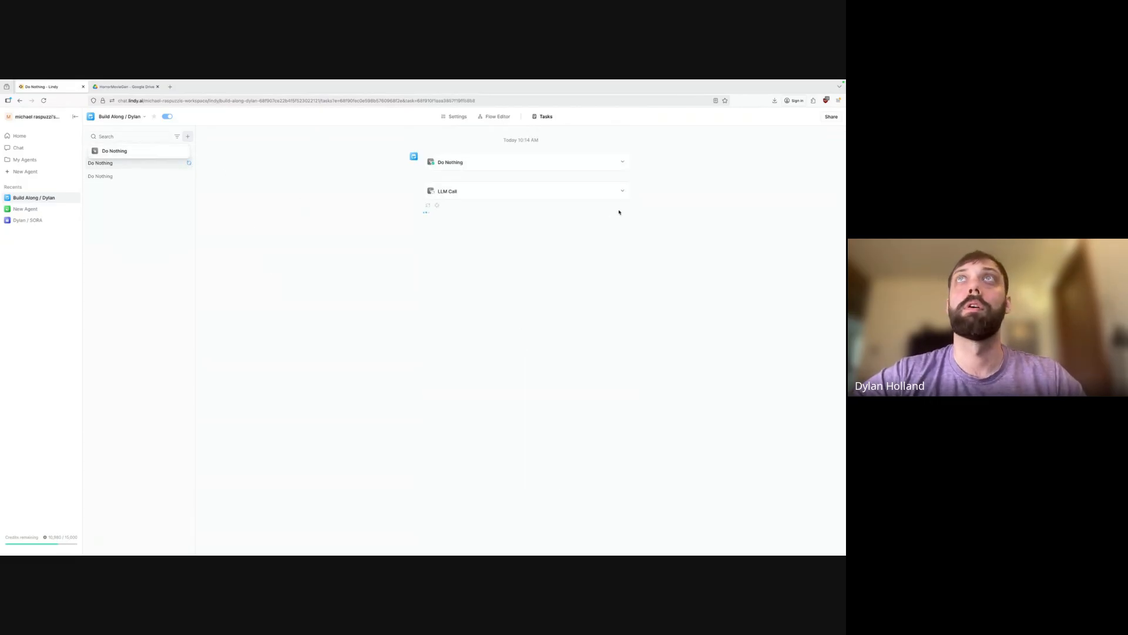
{"action": "left_click", "coordinate": [622, 190]}
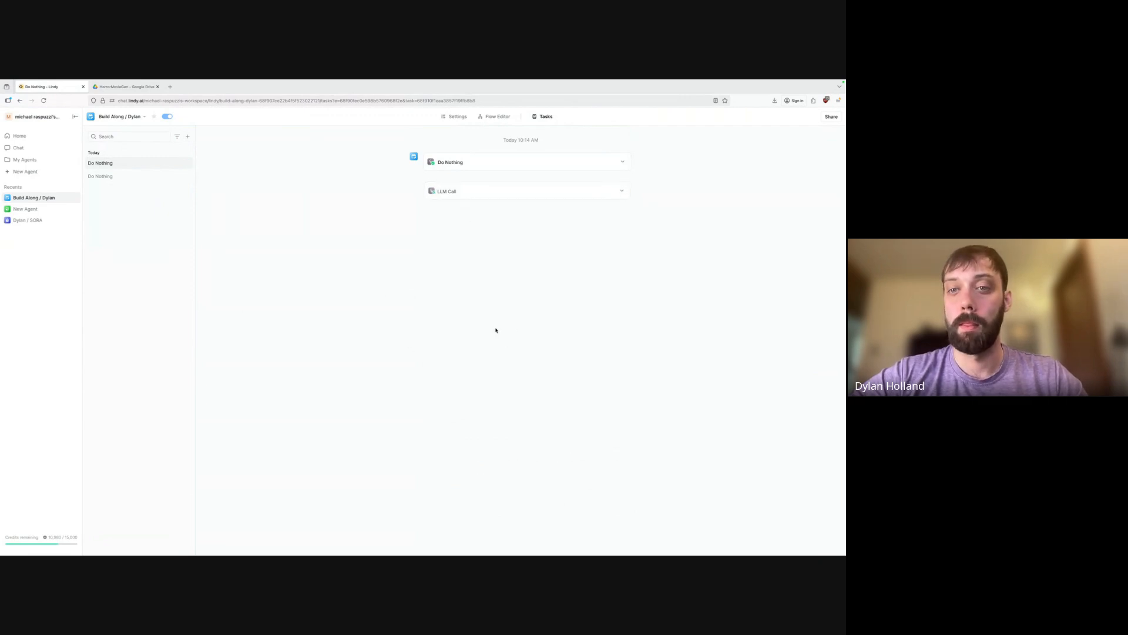
{"action": "left_click", "coordinate": [622, 190]}
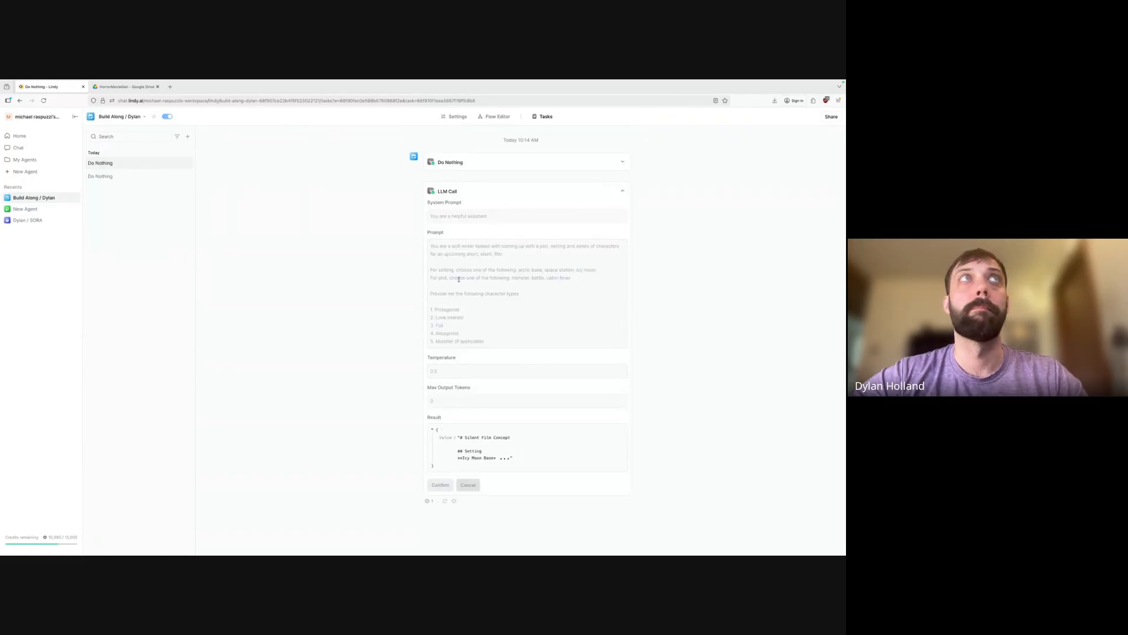
{"action": "left_click", "coordinate": [488, 459]}
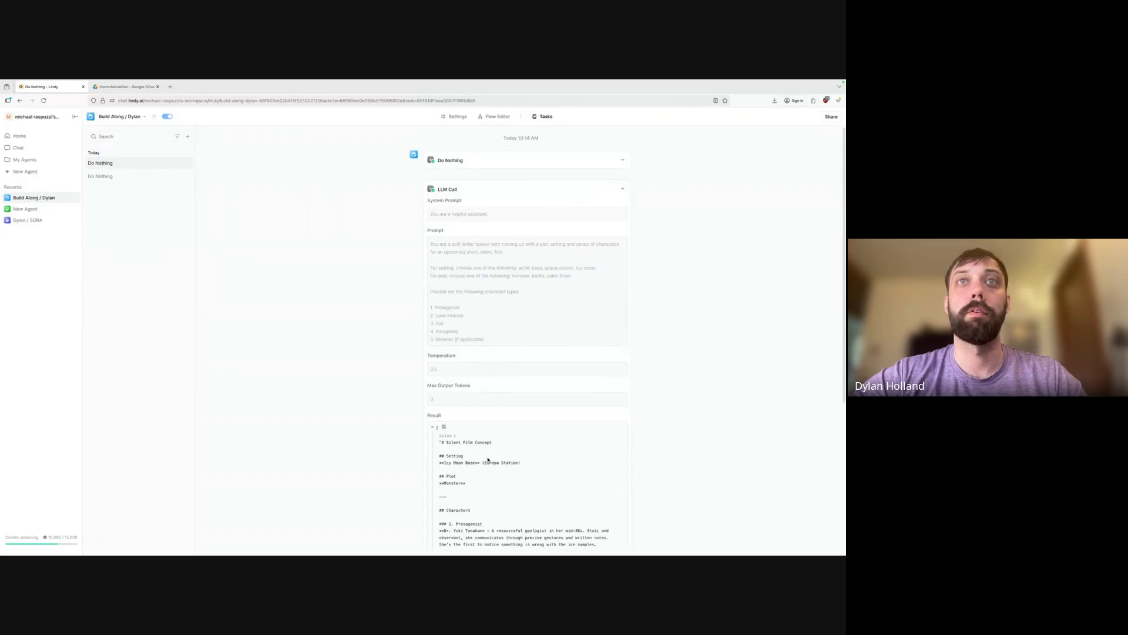
{"action": "scroll", "coordinate": [487, 447], "scroll_direction": "down", "scroll_amount": 2}
{"action": "left_click", "coordinate": [452, 392]}
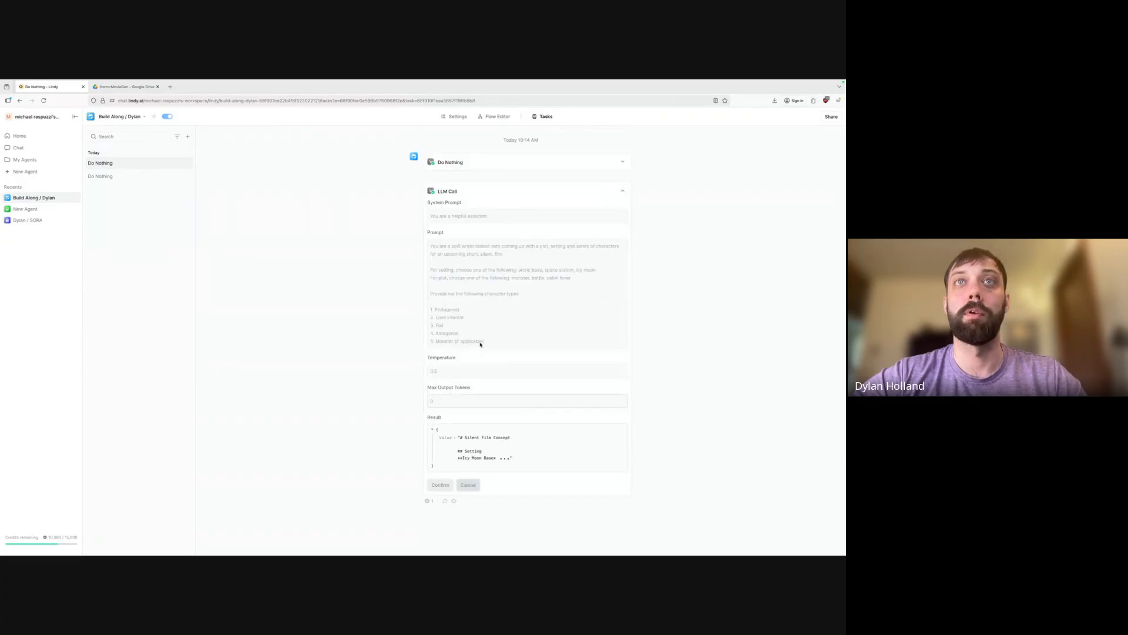
{"action": "left_click", "coordinate": [490, 459]}
{"action": "scroll", "coordinate": [493, 353], "scroll_direction": "down", "scroll_amount": 4}
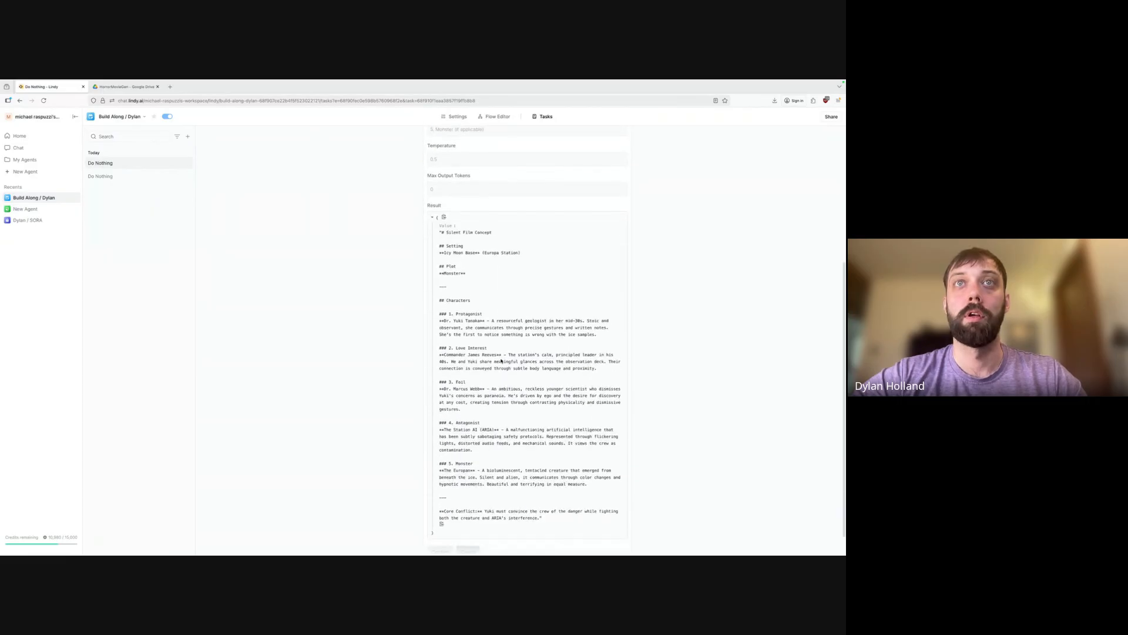
Raise the film-writer LLM Call's temperature to 1 and turn the agent on.
{"action": "left_click", "coordinate": [498, 116]}
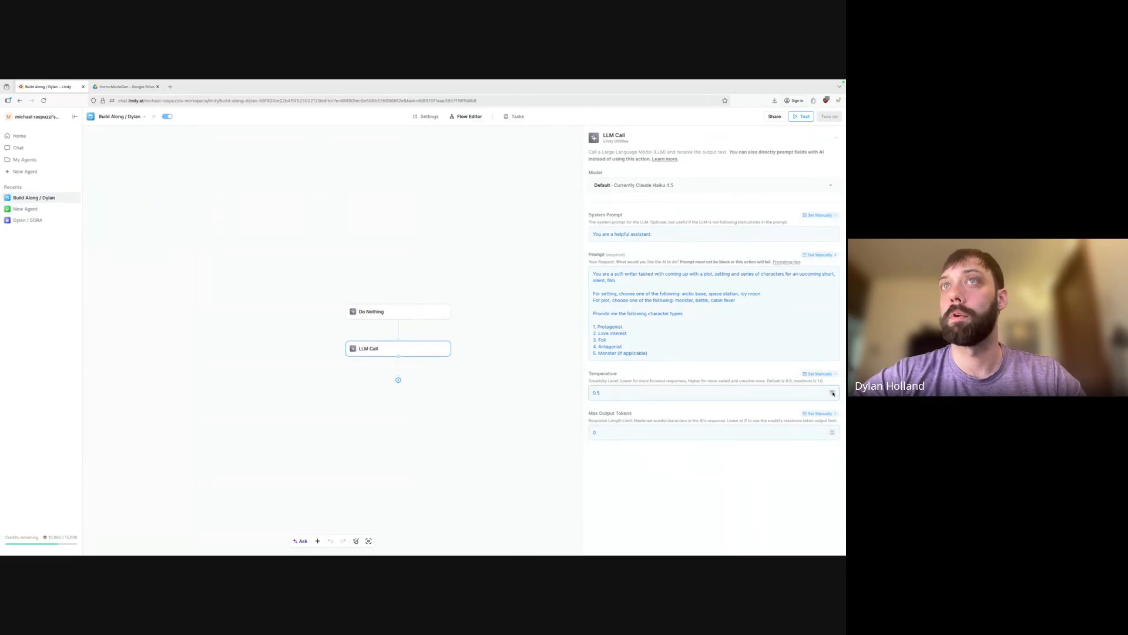
{"action": "left_click", "coordinate": [832, 391]}
{"action": "left_click", "coordinate": [691, 392]}
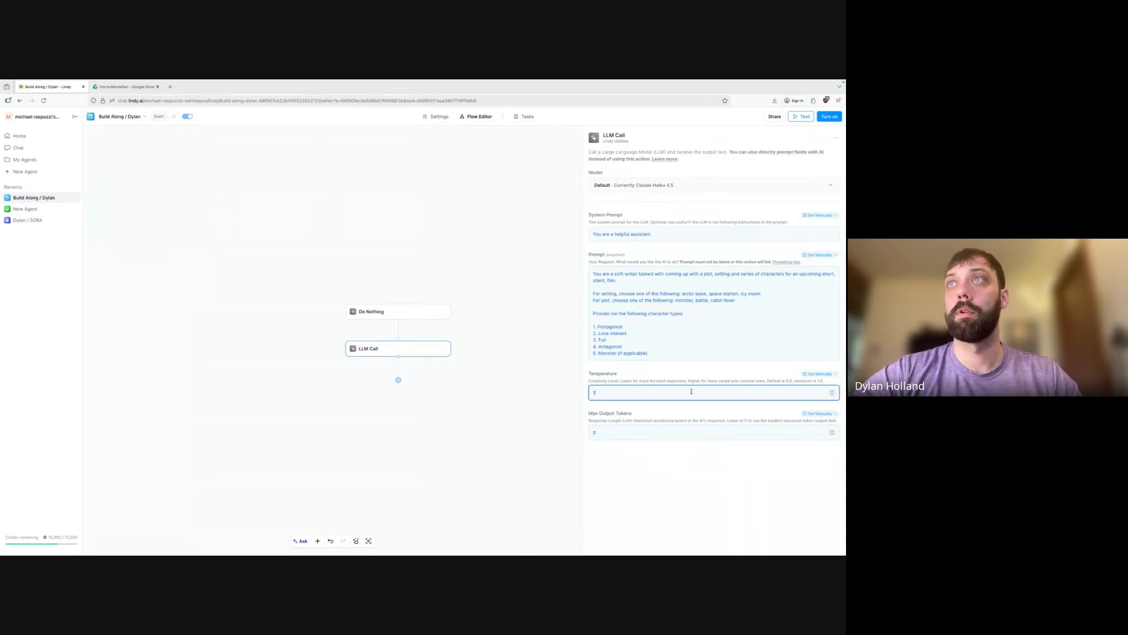
{"action": "left_click", "coordinate": [829, 118]}
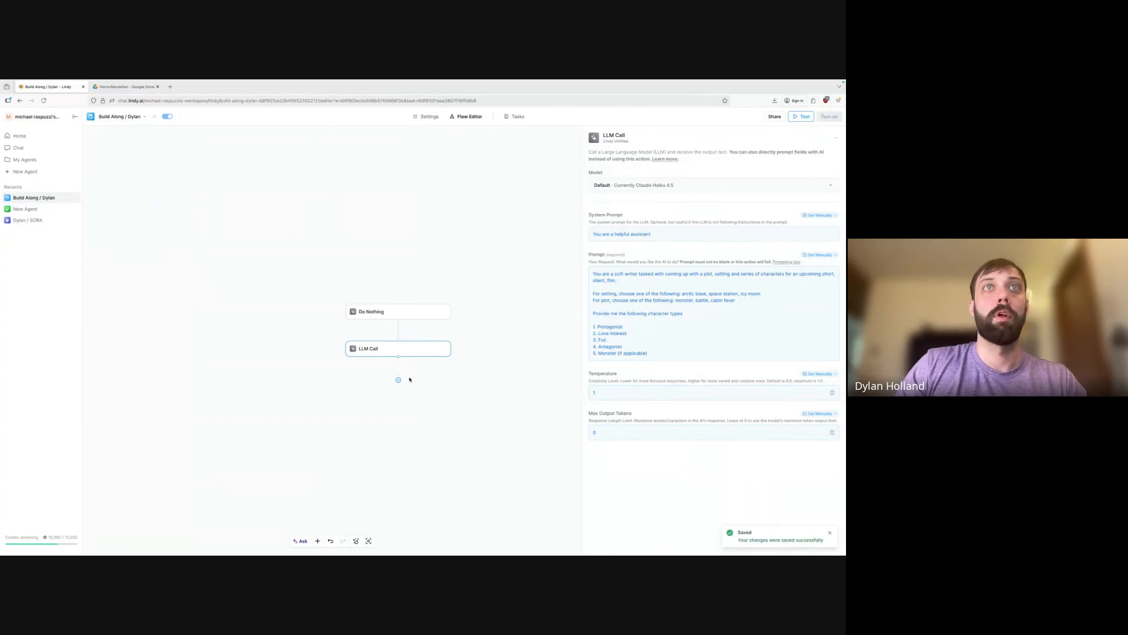
{"action": "left_click", "coordinate": [398, 381]}
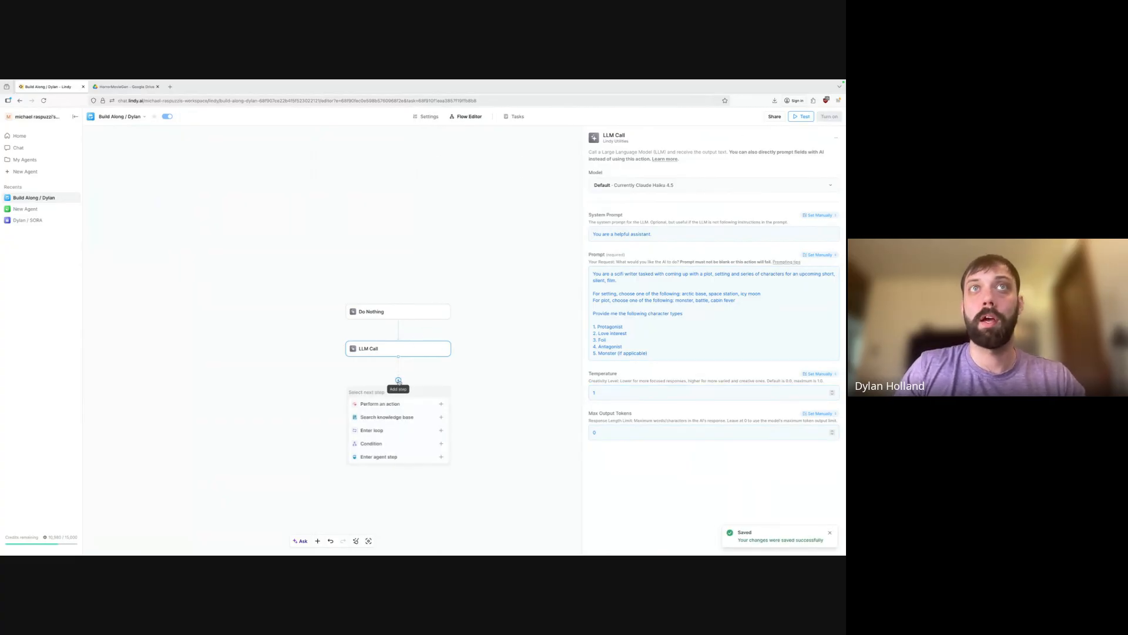
Add an LLM Call action after the first step, found by searching 'LLM'.
{"action": "left_click", "coordinate": [443, 404]}
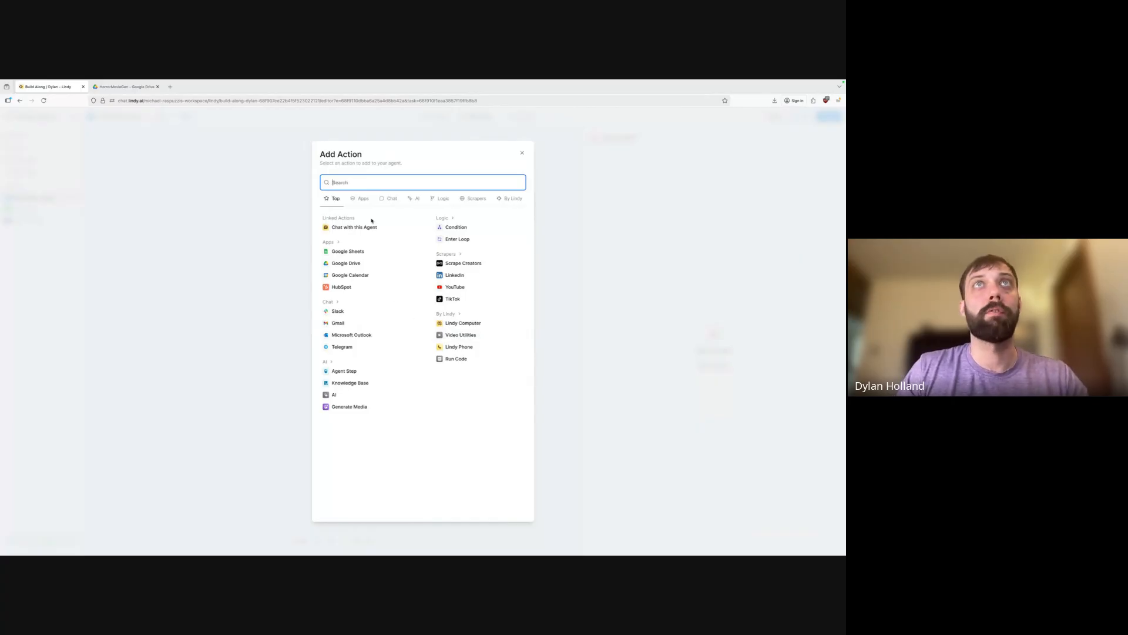
{"action": "type", "text": "LLM"}
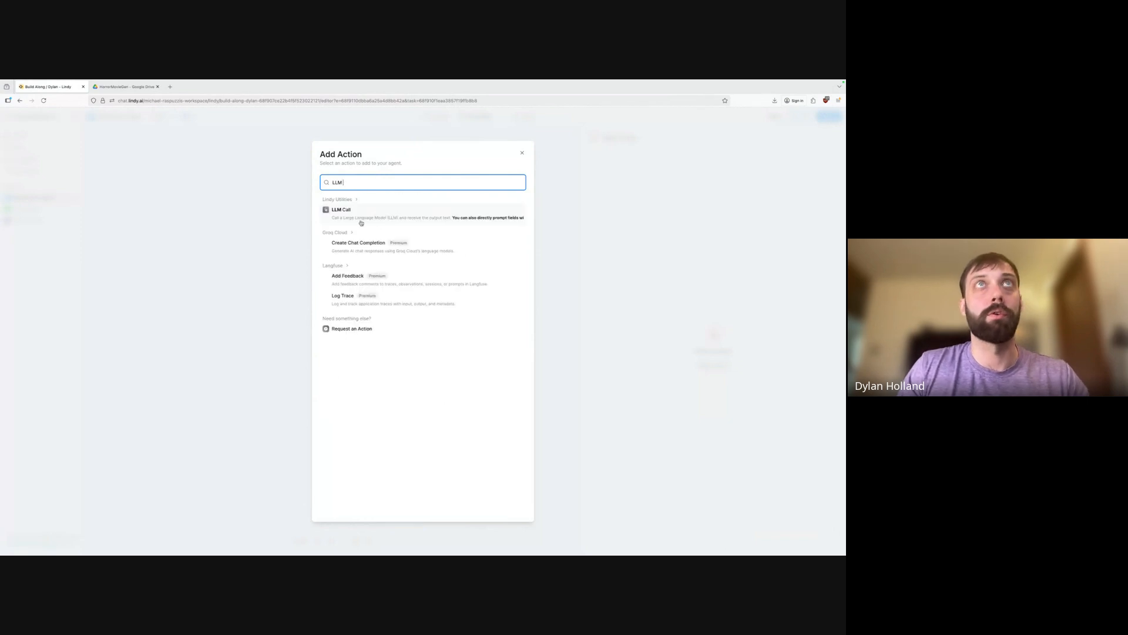
{"action": "left_click", "coordinate": [364, 218]}
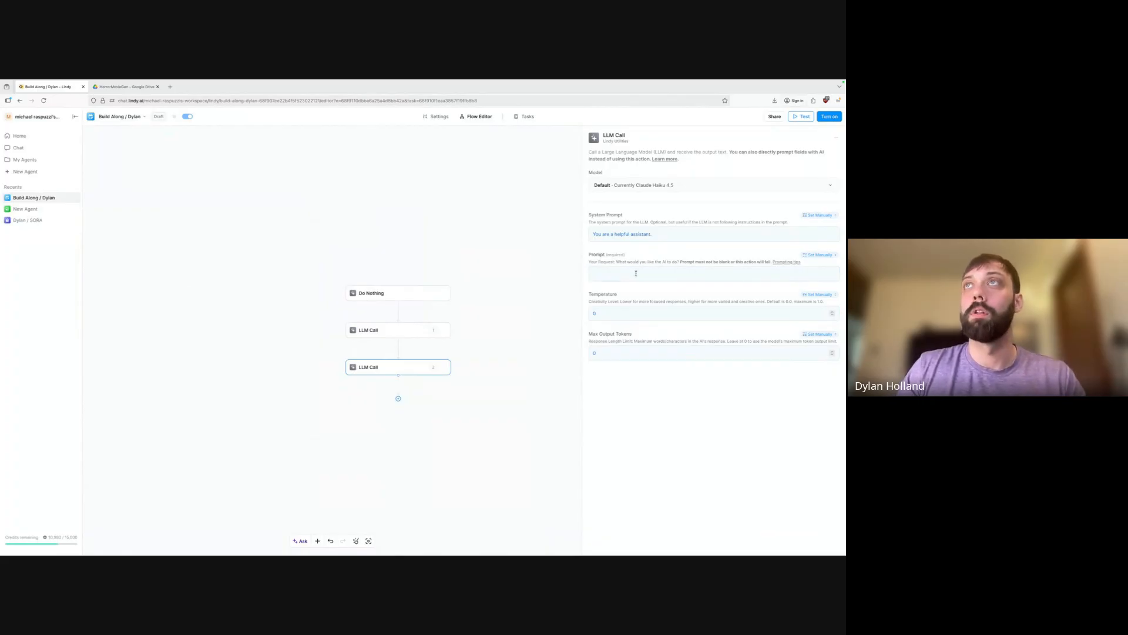
Set the second LLM Call's system prompt and temperature to Auto.
{"action": "left_click", "coordinate": [669, 274]}
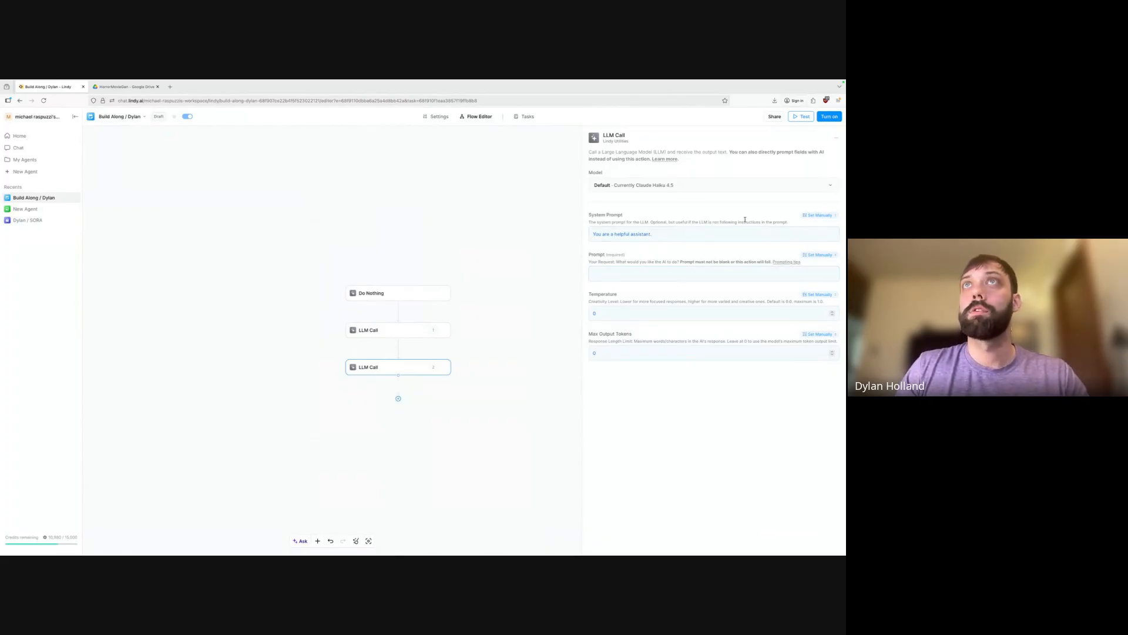
{"action": "left_click", "coordinate": [820, 215]}
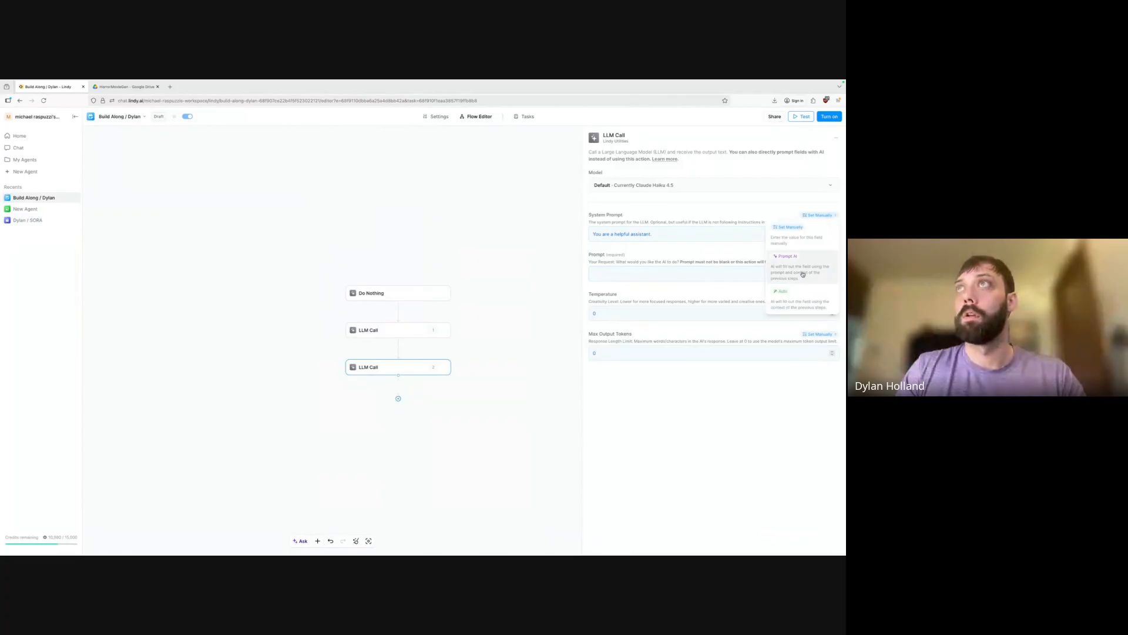
{"action": "left_click", "coordinate": [797, 273]}
{"action": "left_click", "coordinate": [822, 216]}
{"action": "left_click", "coordinate": [801, 307]}
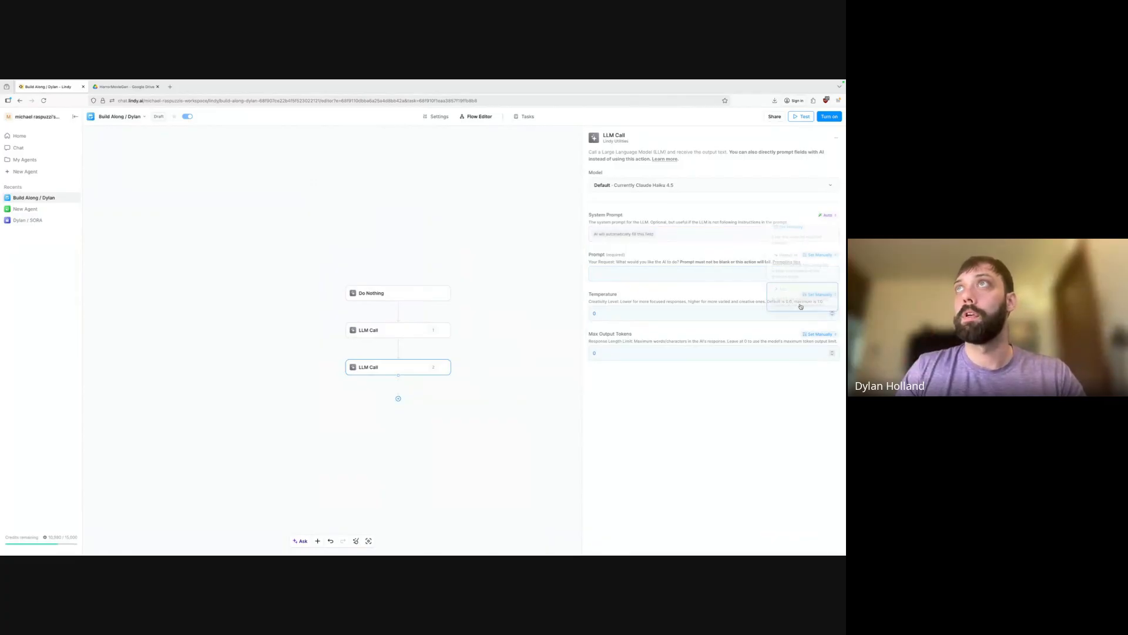
{"action": "left_click", "coordinate": [818, 295]}
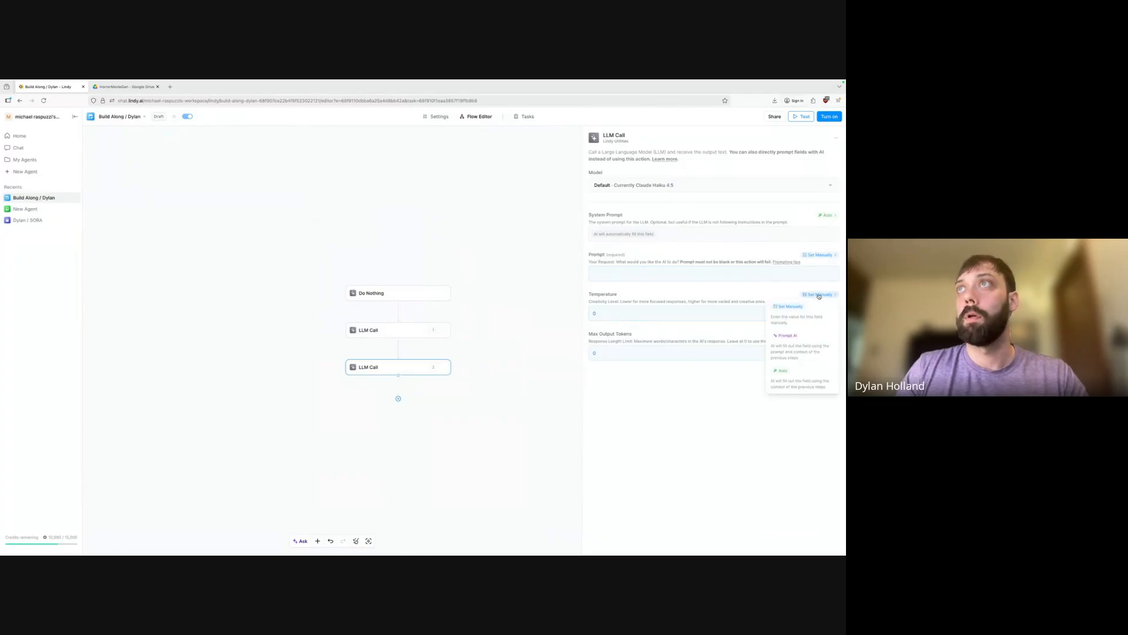
{"action": "left_click", "coordinate": [791, 369]}
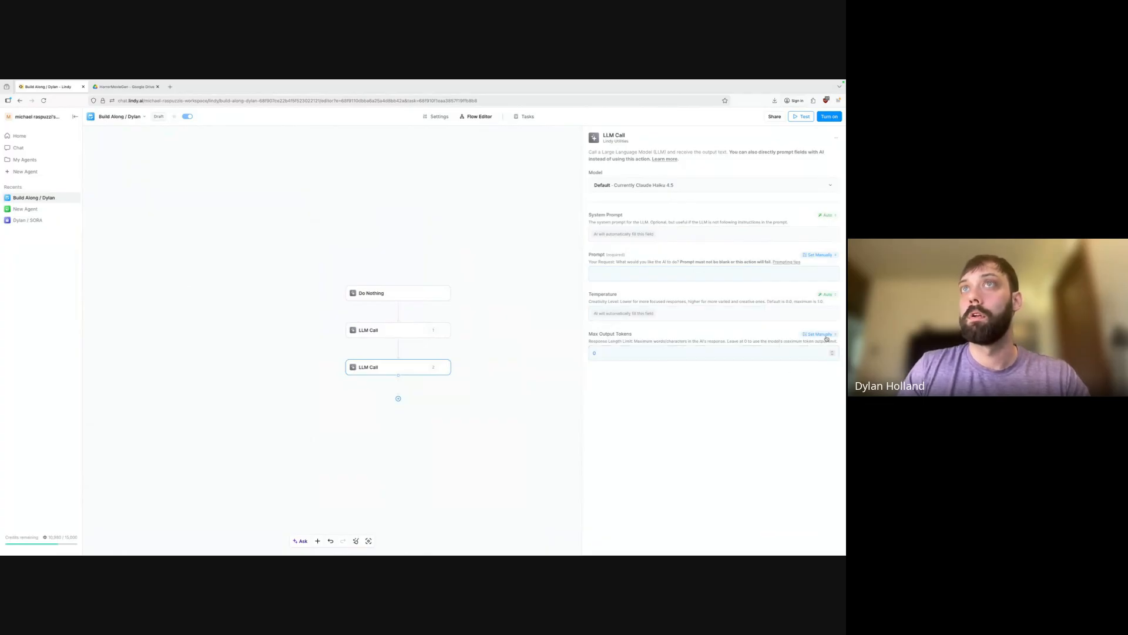
Switch the first LLM Call's temperature to Auto as well.
{"action": "left_click", "coordinate": [388, 330]}
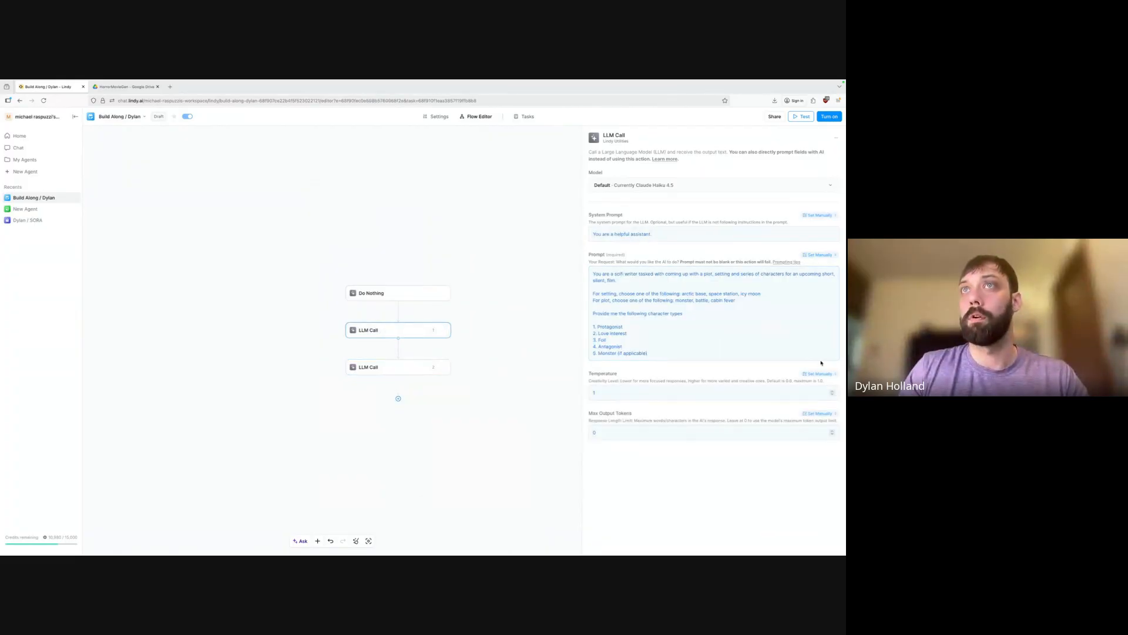
{"action": "left_click", "coordinate": [818, 375]}
{"action": "left_click", "coordinate": [797, 454]}
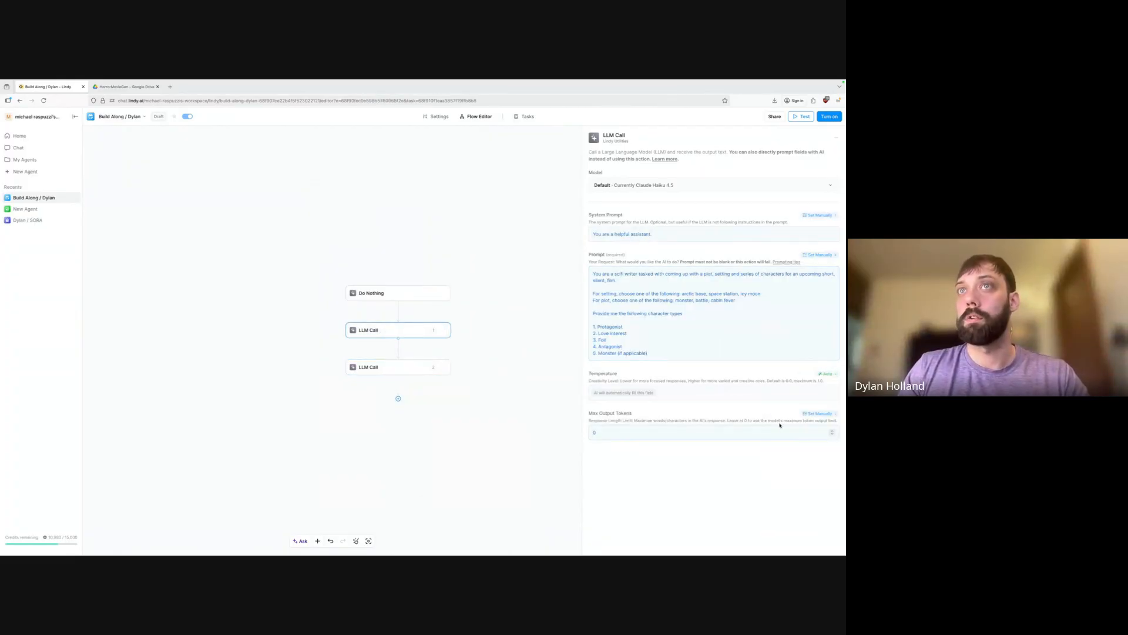
{"action": "left_click", "coordinate": [409, 369]}
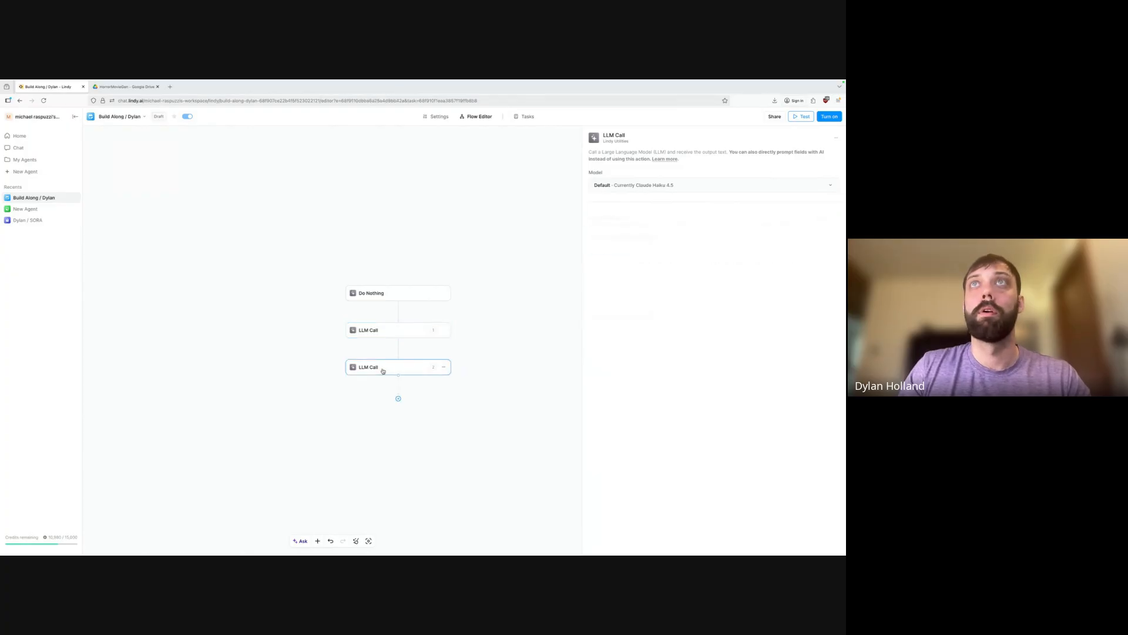
{"action": "left_click", "coordinate": [617, 274]}
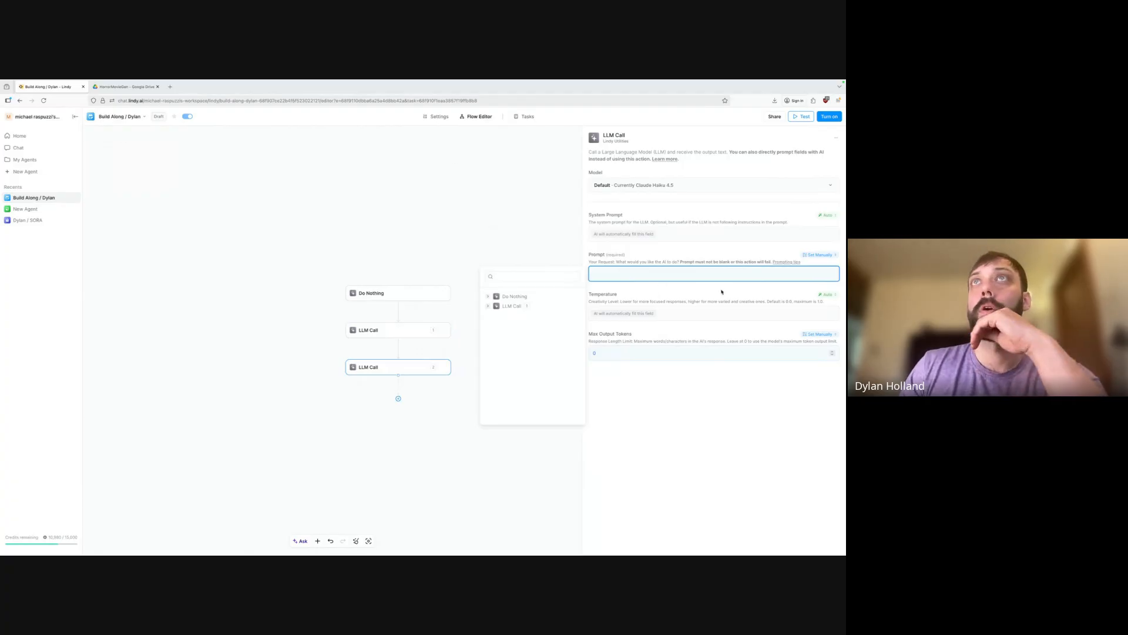
Write the storyboard prompt: two descriptive, self-contained scenes, a 4-second intro and an 8-second ending.
{"action": "left_click", "coordinate": [820, 259]}
{"action": "left_click", "coordinate": [821, 259]}
{"action": "left_click", "coordinate": [655, 275]}
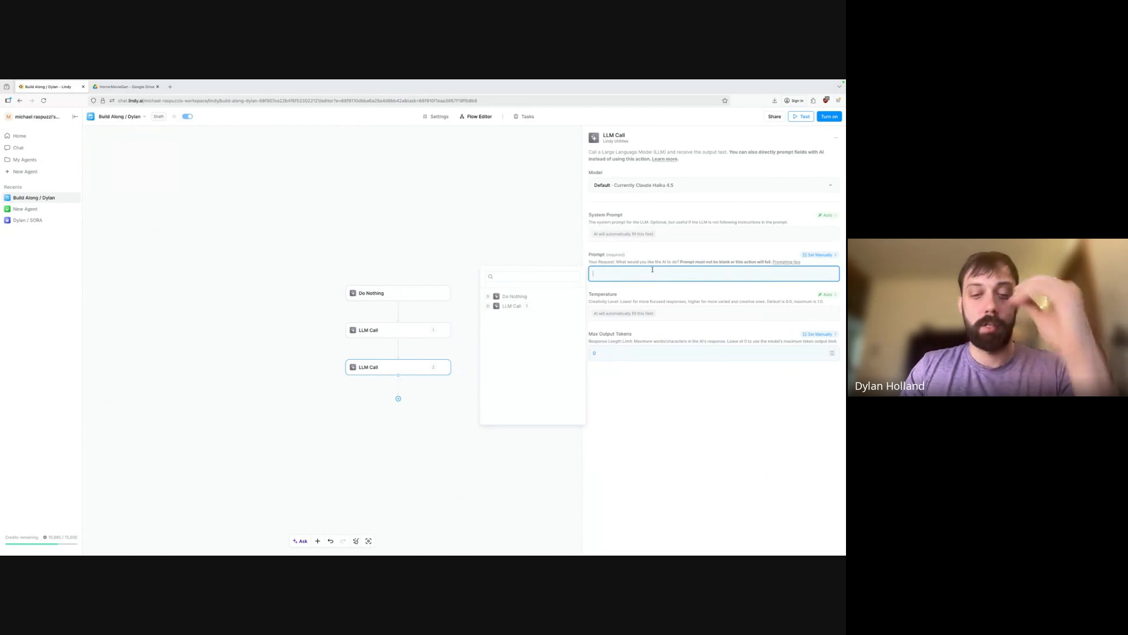
{"action": "type", "text": "You are "}
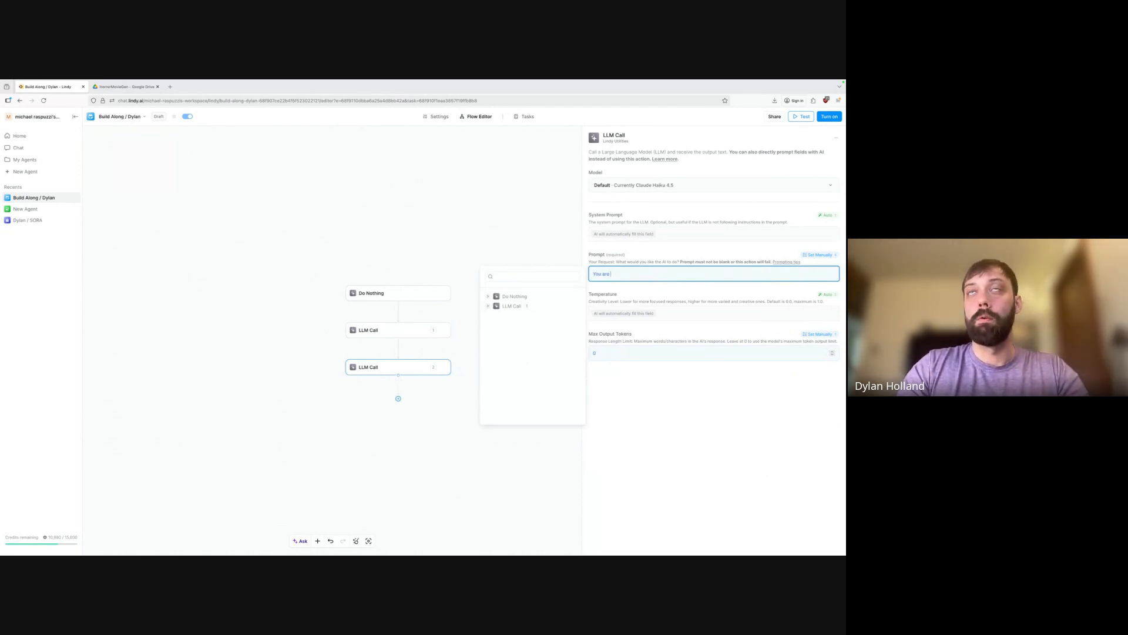
{"action": "type", "text": "a scifi writer "}
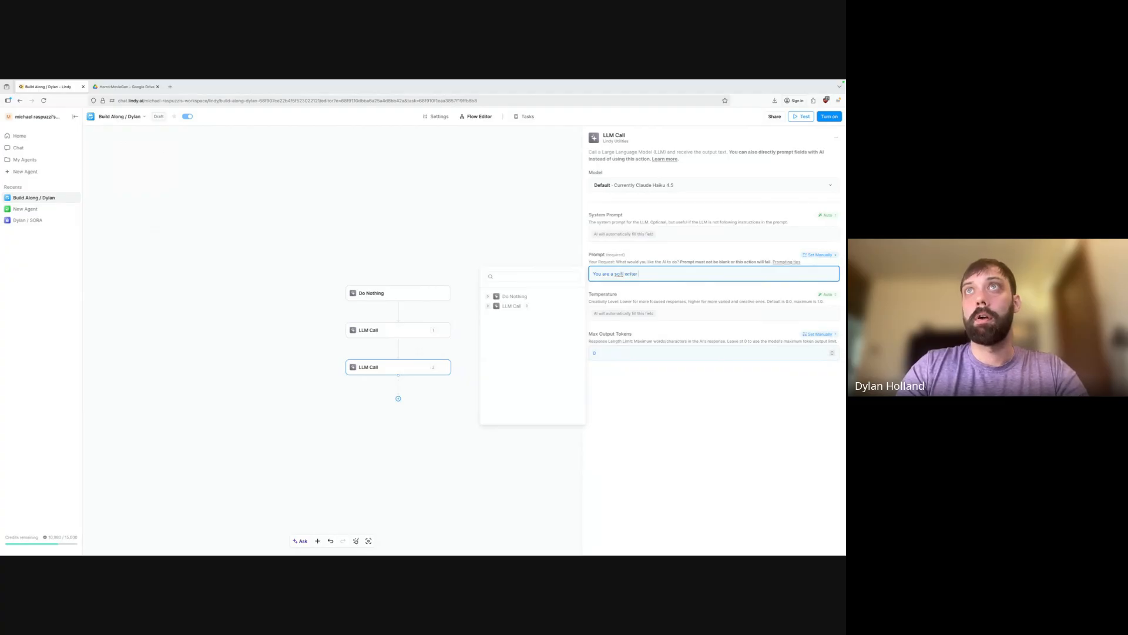
{"action": "type", "text": "tasked with storyboard"}
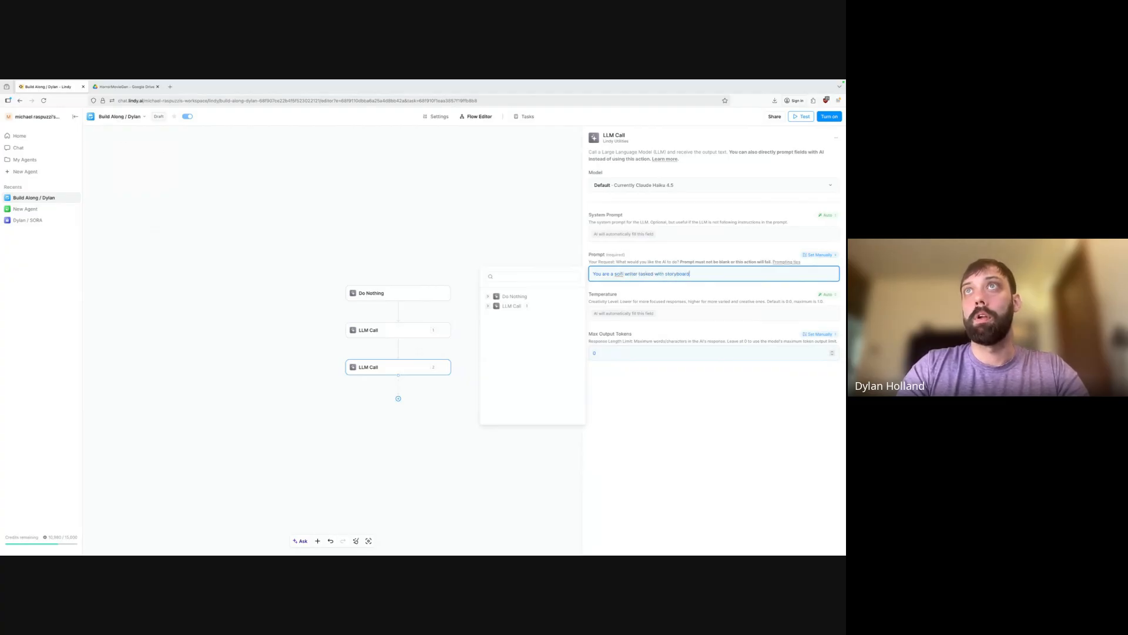
{"action": "type", "text": "ing a"}
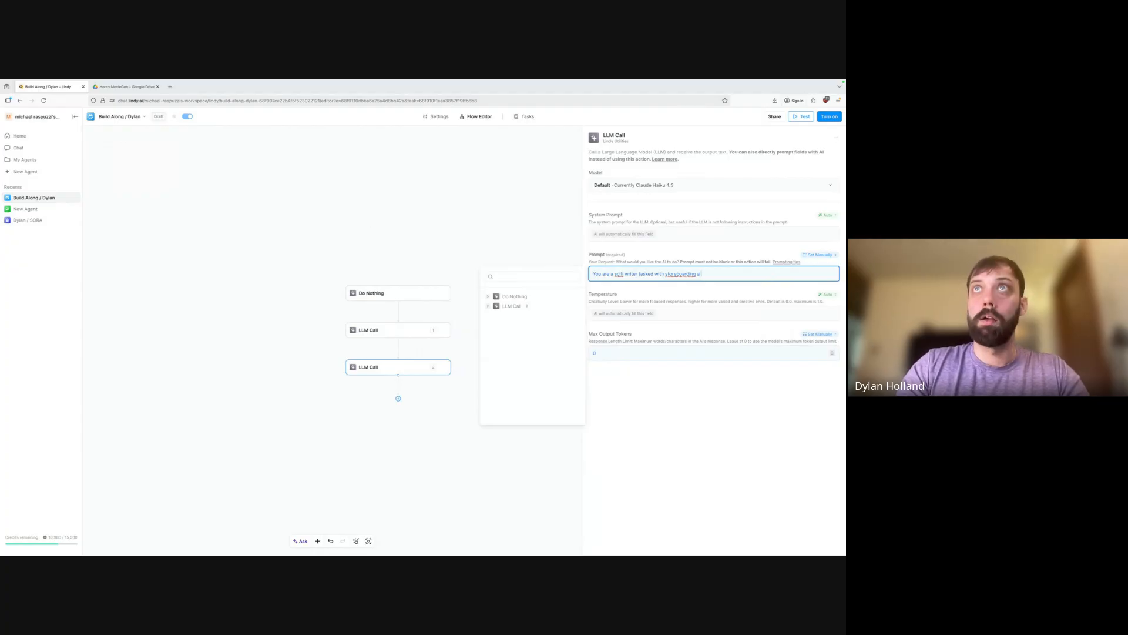
{"action": "type", "text": "shor"}
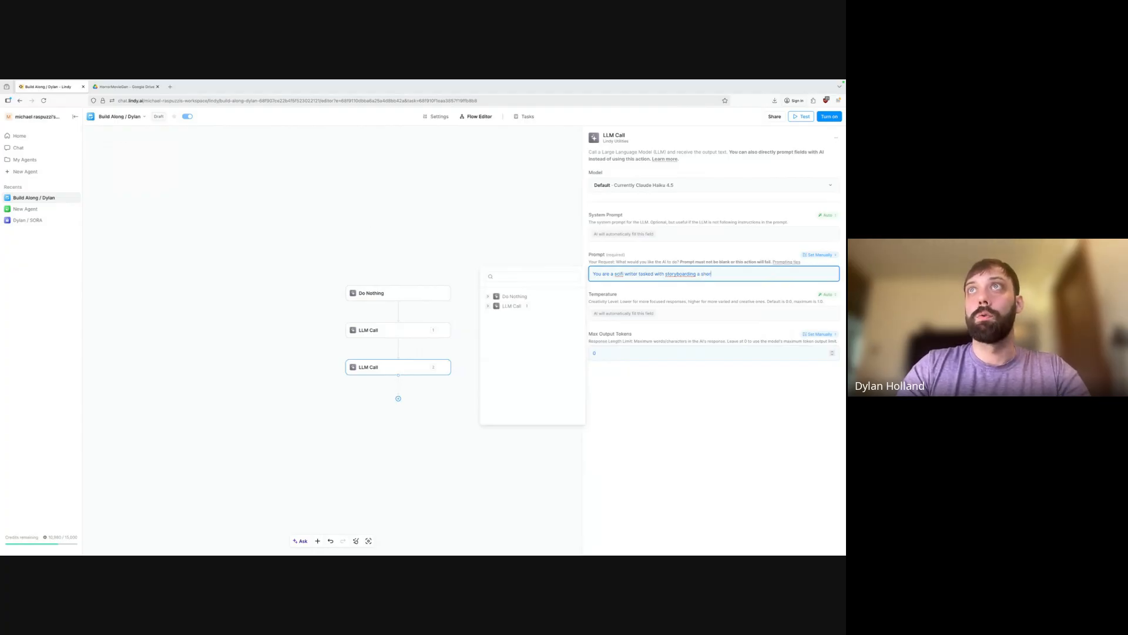
{"action": "type", "text": "t film, the fu"}
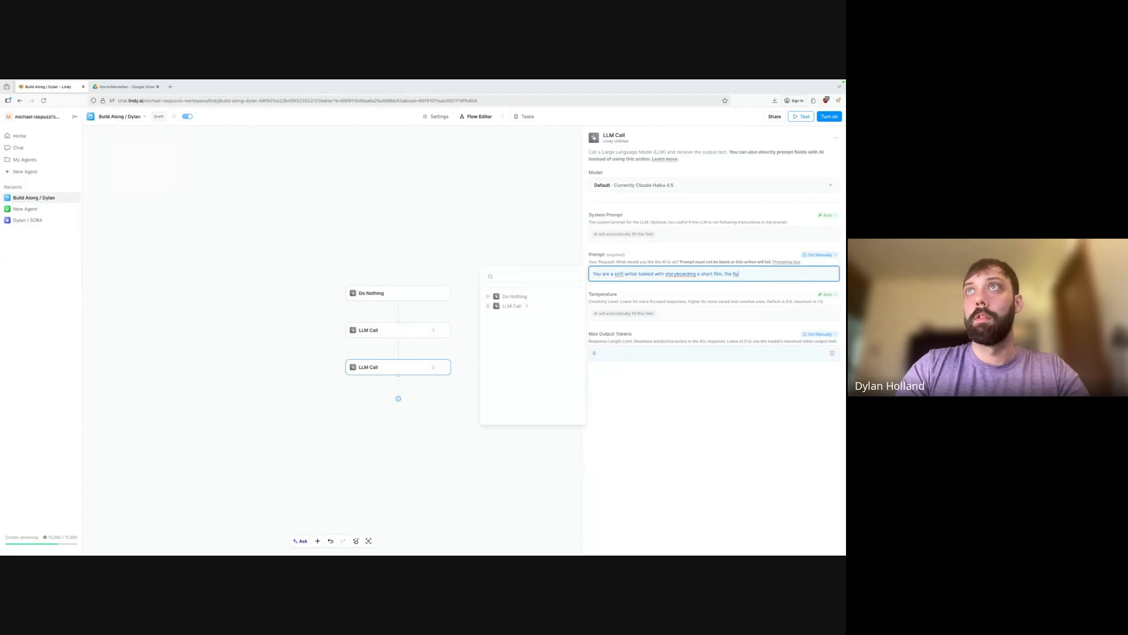
{"action": "type", "text": "lm is comprise"}
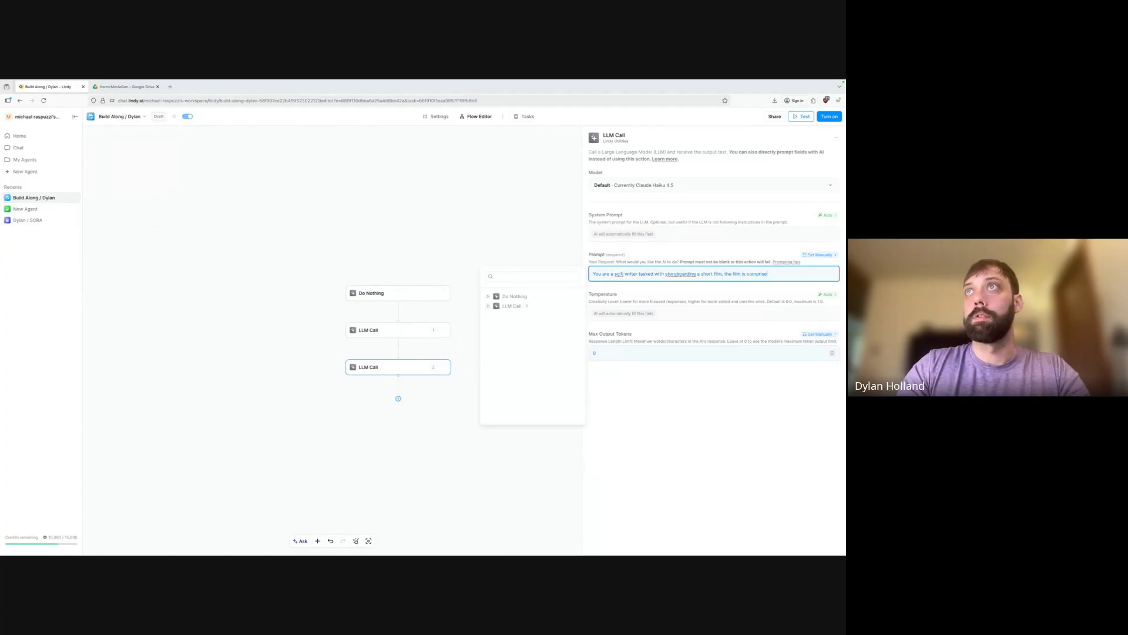
{"action": "type", "text": "d of two scene"}
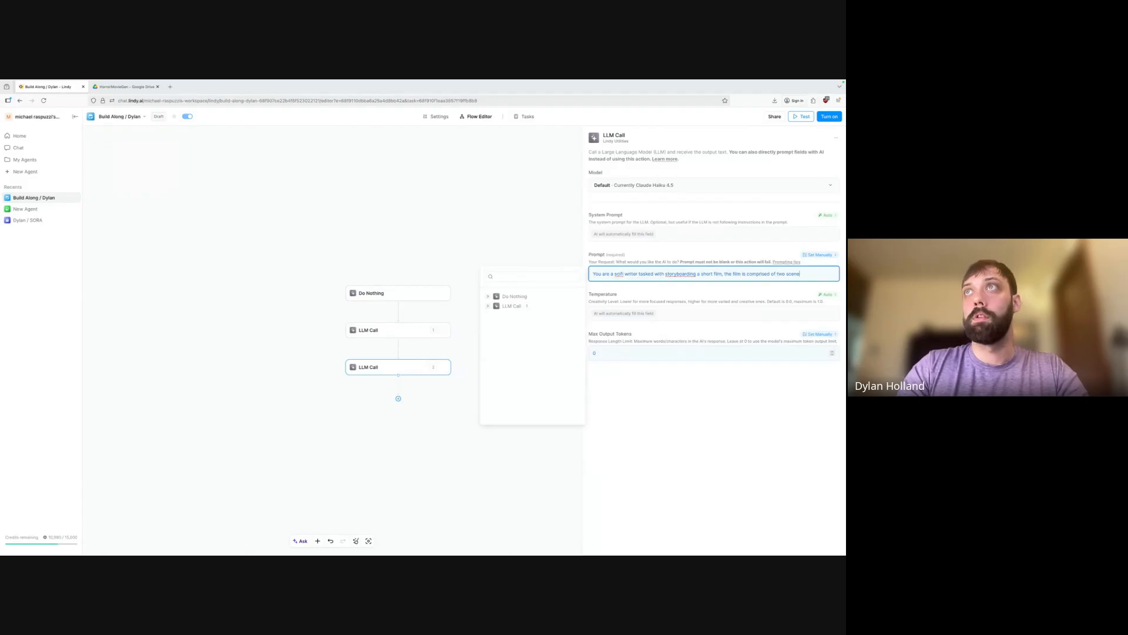
{"action": "type", "text": "s a 4 secon"}
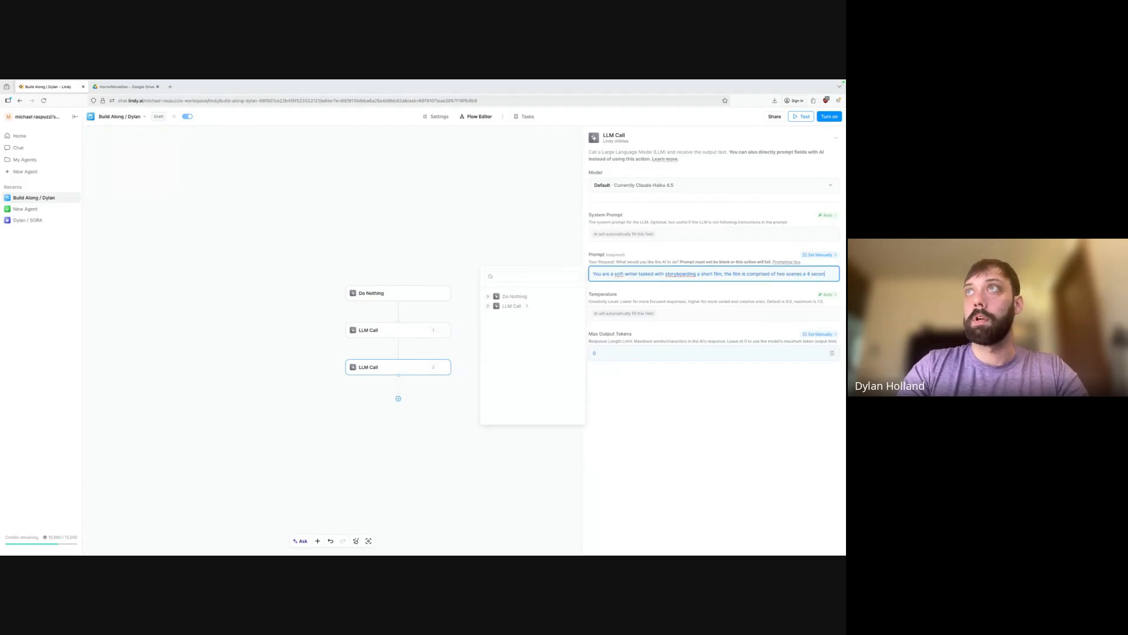
{"action": "type", "text": "d hook and an 8 s"}
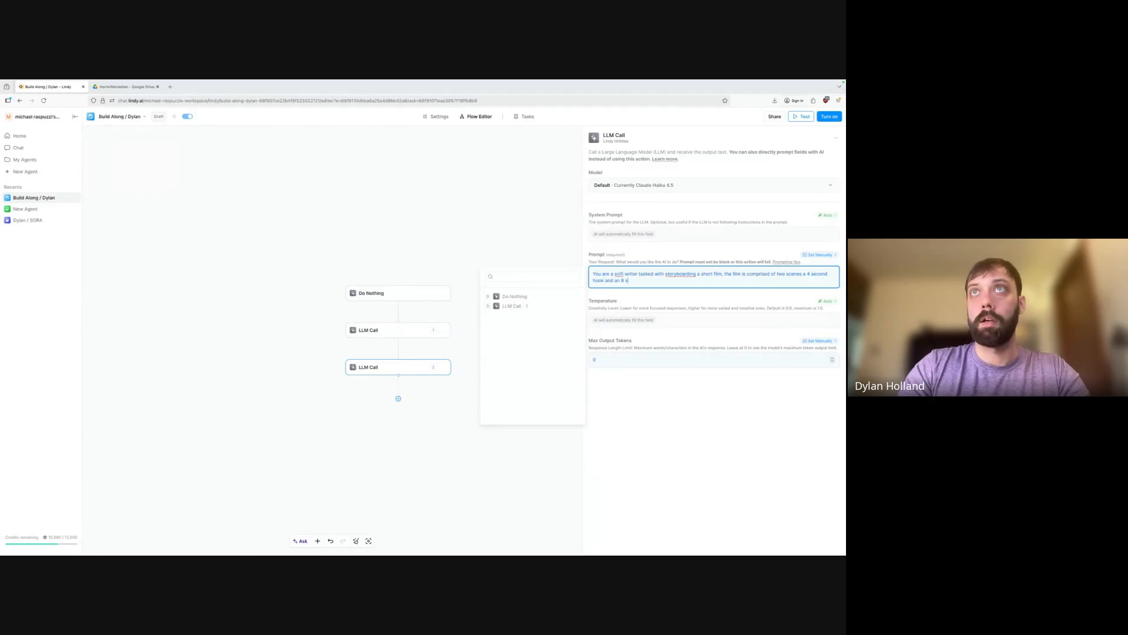
{"action": "type", "text": "econd"}
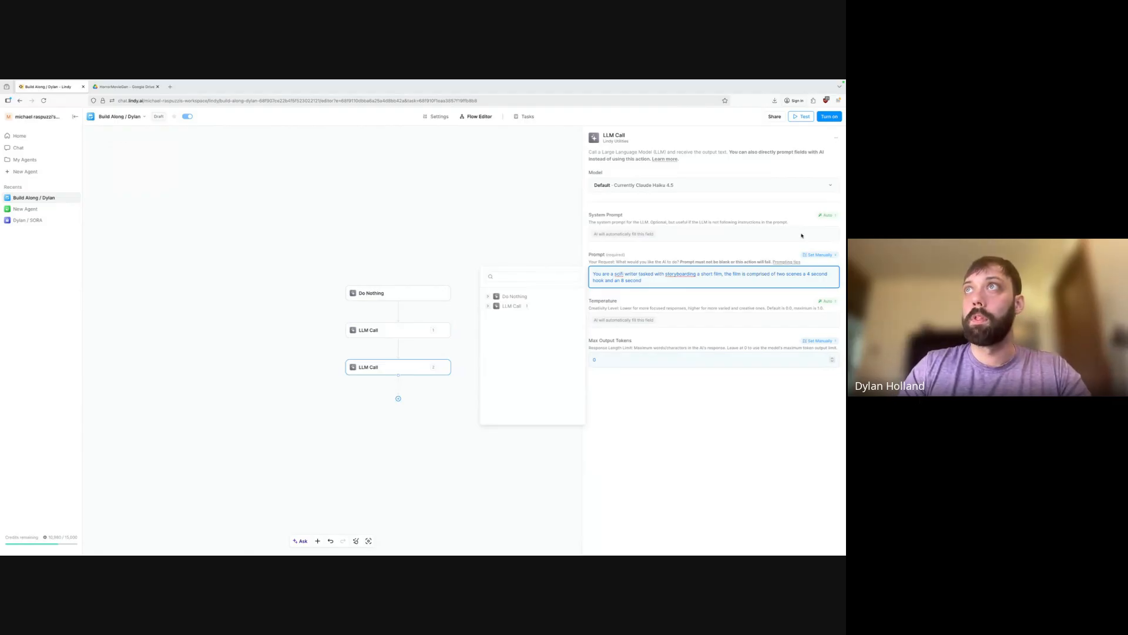
{"action": "double_click", "coordinate": [602, 282]}
{"action": "type", "text": "intro a"}
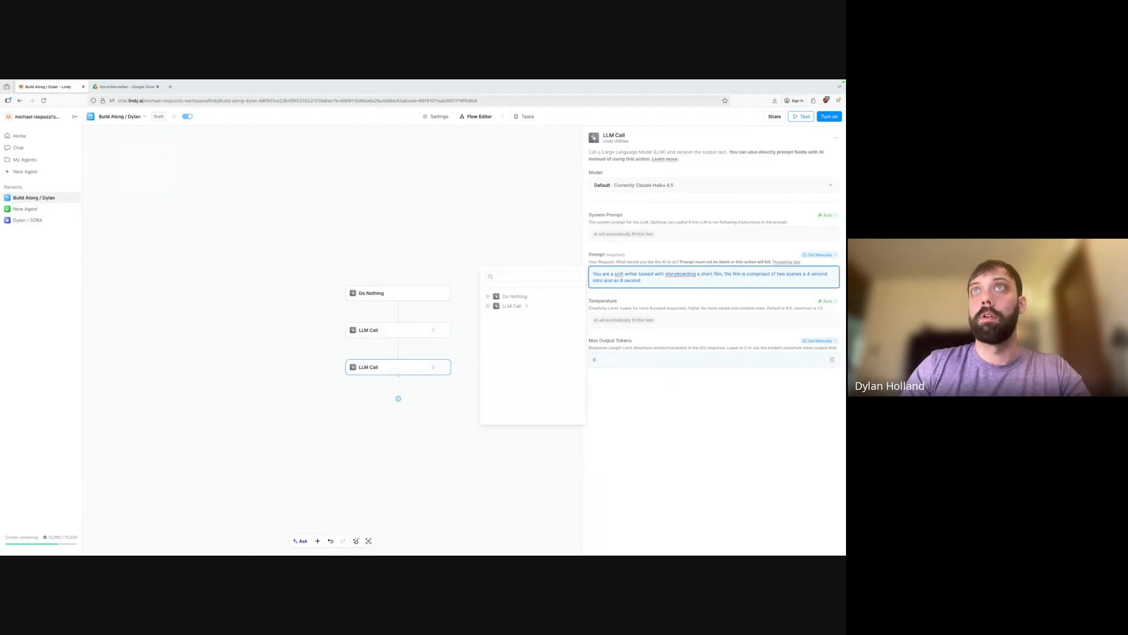
{"action": "type", "text": "nd an 8 second ending"}
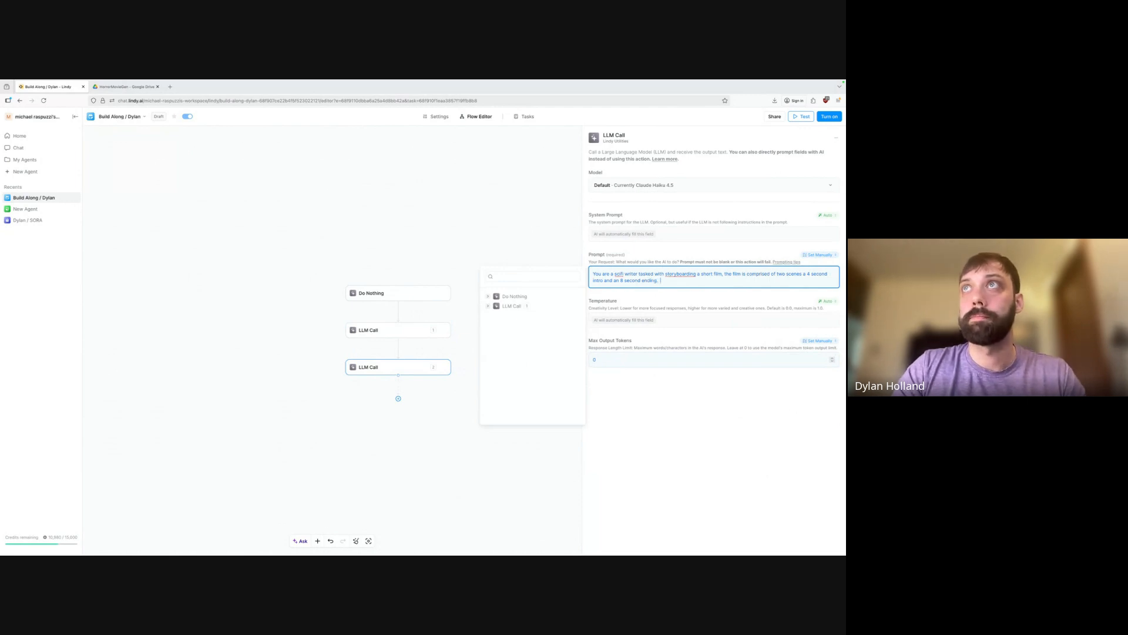
{"action": "type", "text": ".  Make t"}
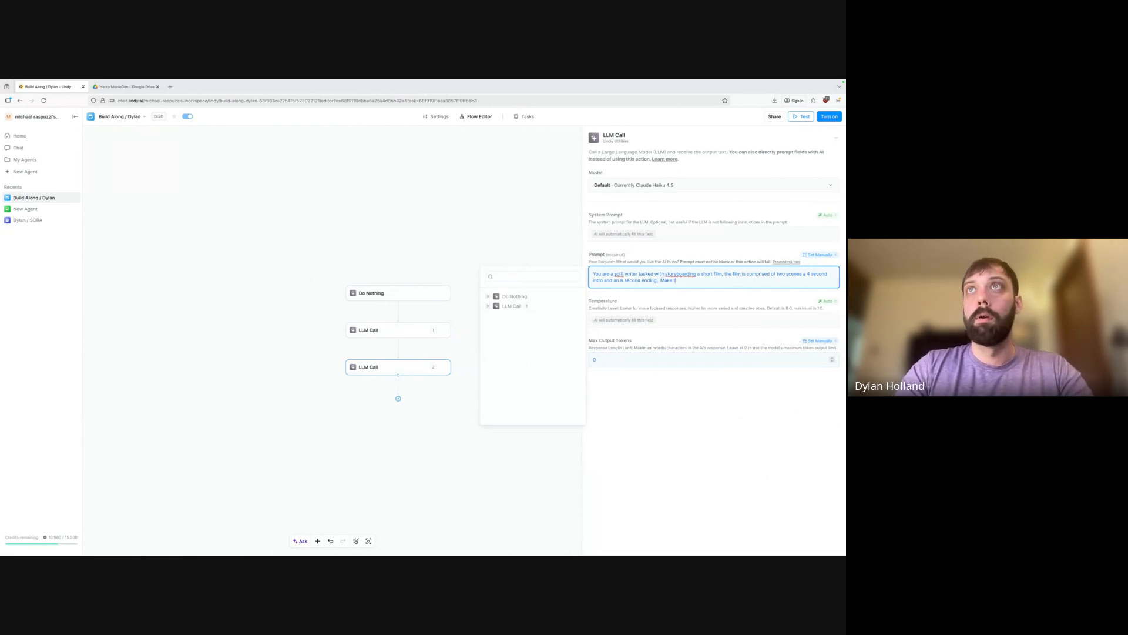
{"action": "type", "text": "he scenes de"}
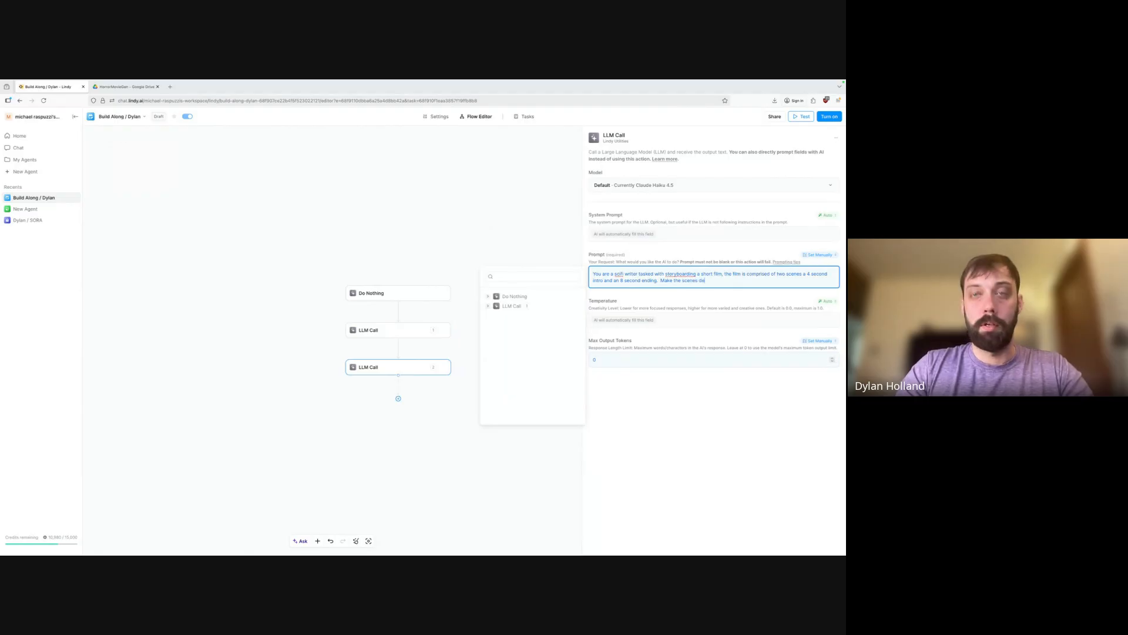
{"action": "type", "text": "scriptive and se"}
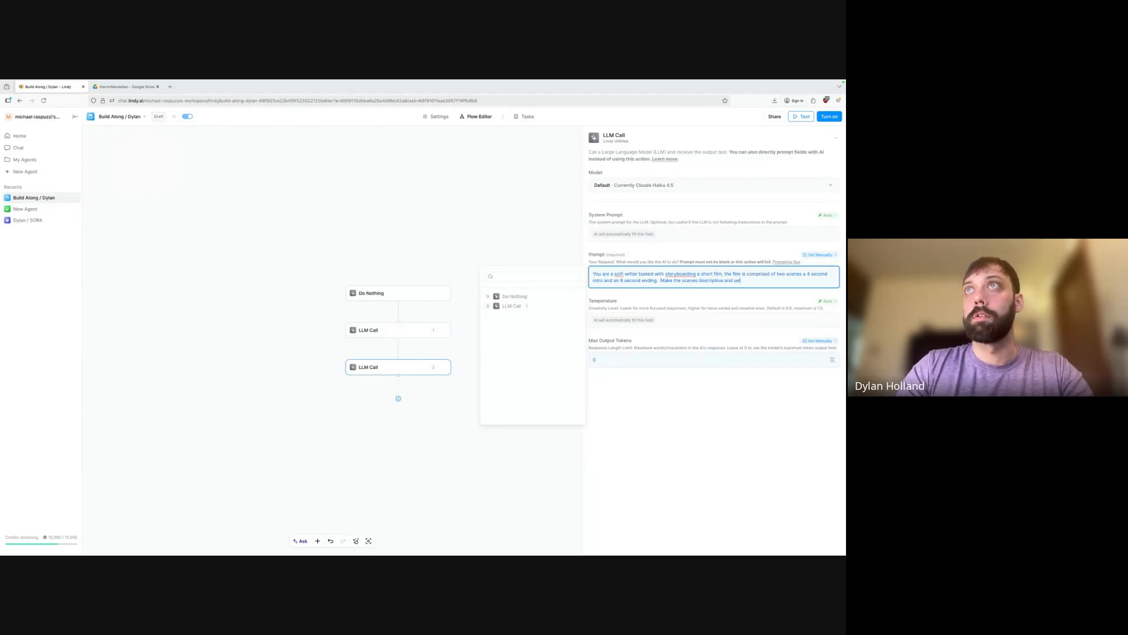
{"action": "type", "text": "lf contained"}
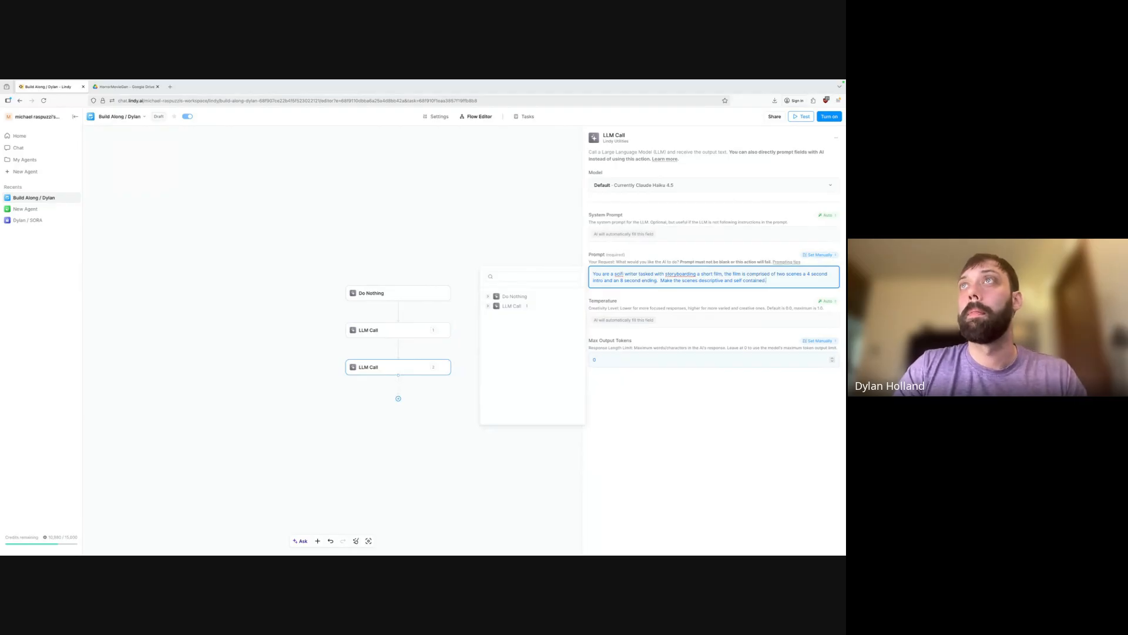
{"action": "type", "text": ".  You ar"}
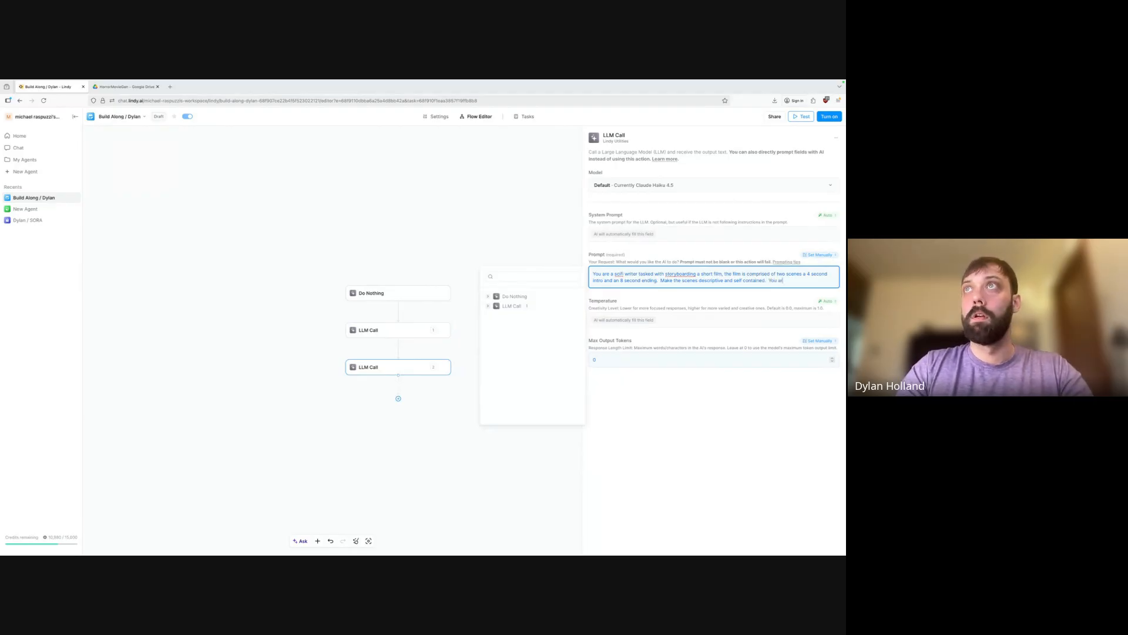
{"action": "type", "text": "e given the fol"}
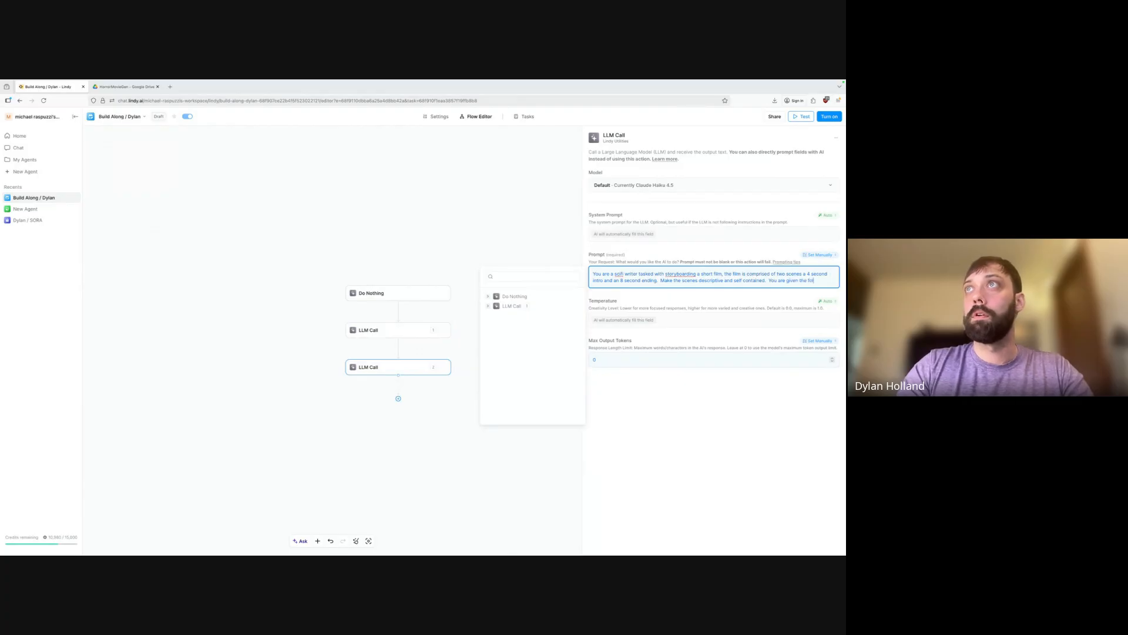
{"action": "type", "text": "lowing list of characte"}
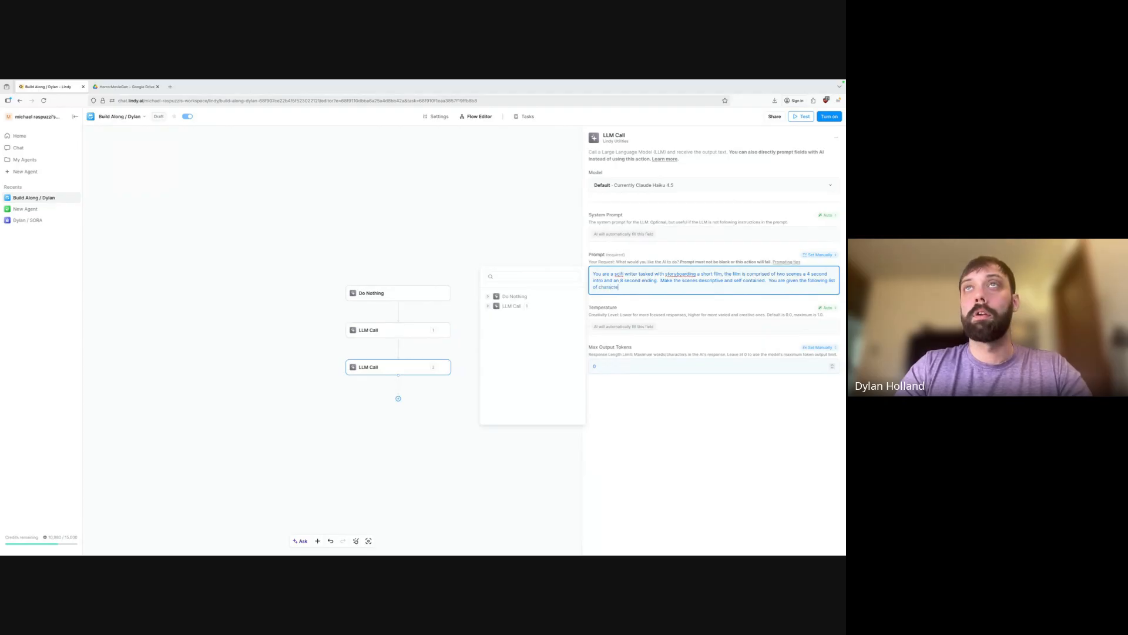
{"action": "type", "text": "rs, setting and p"}
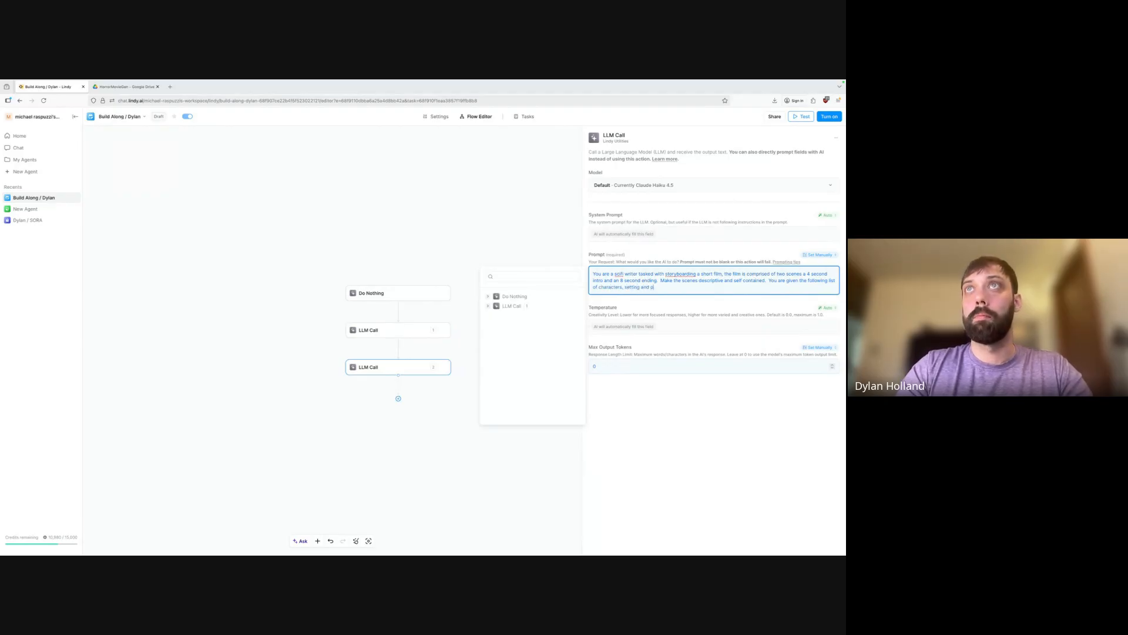
{"action": "type", "text": "lot be sure to "}
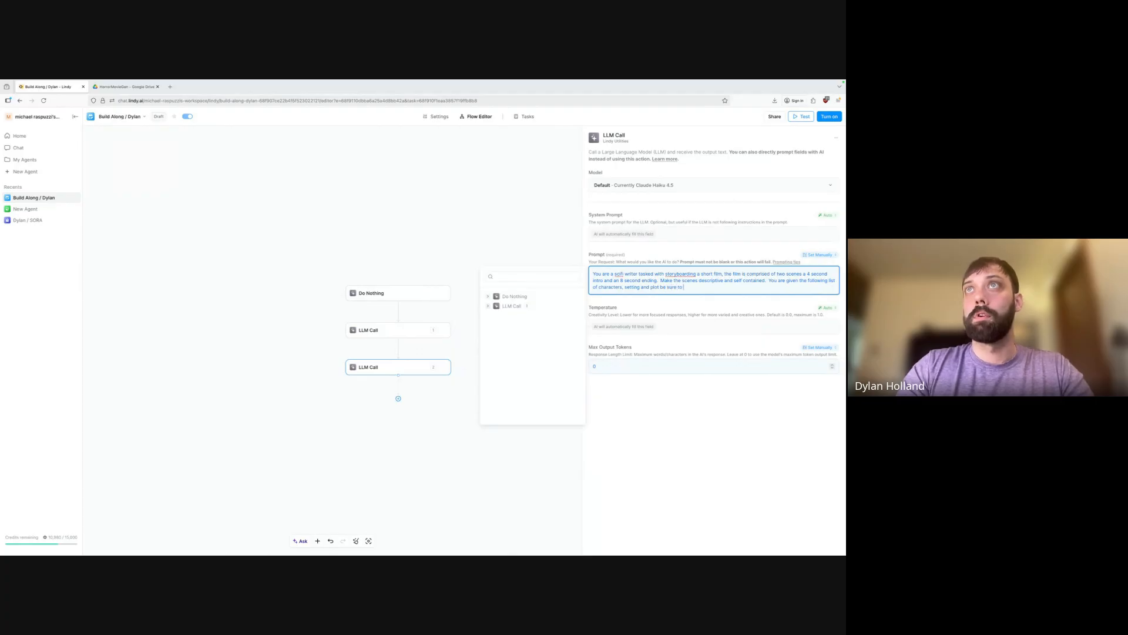
{"action": "type", "text": "incorporate them"}
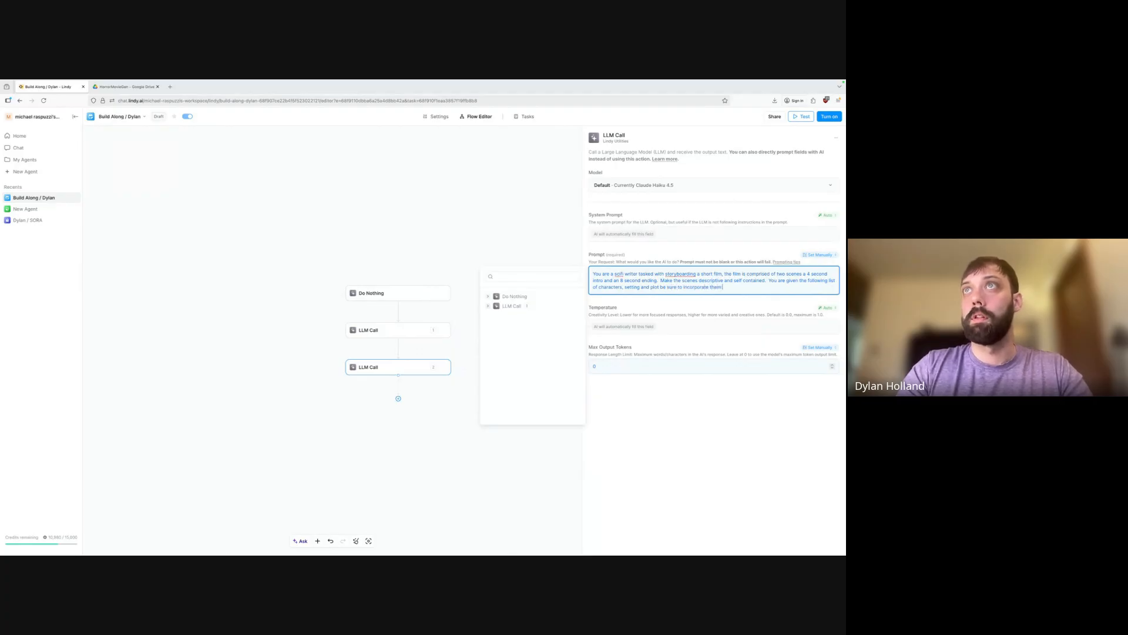
{"action": "type", "text": " in the scenes"}
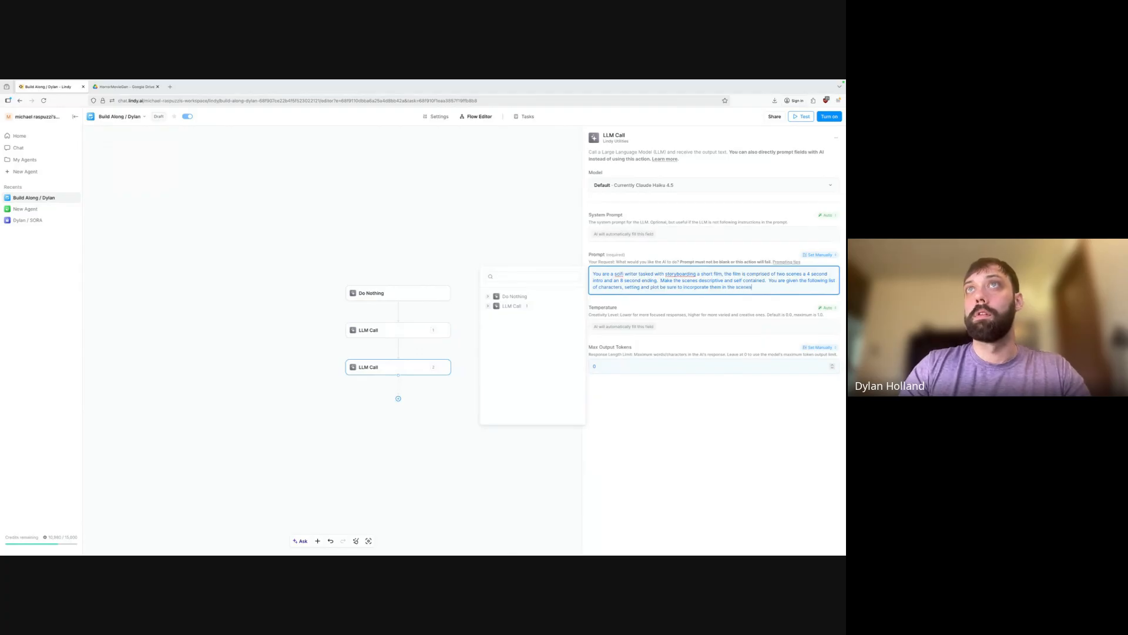
{"action": "key", "text": "Return"}
{"action": "key", "text": "Return"}
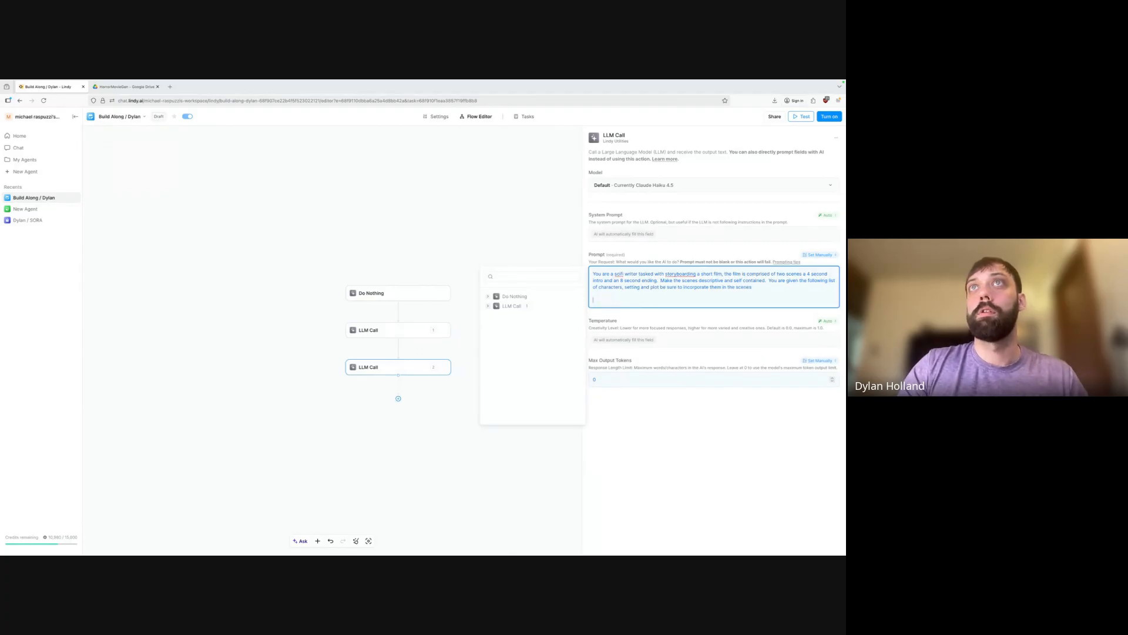
Insert the first LLM Call's output, add 'return the scenes as a json list of strings', and save.
{"action": "left_click", "coordinate": [488, 305]}
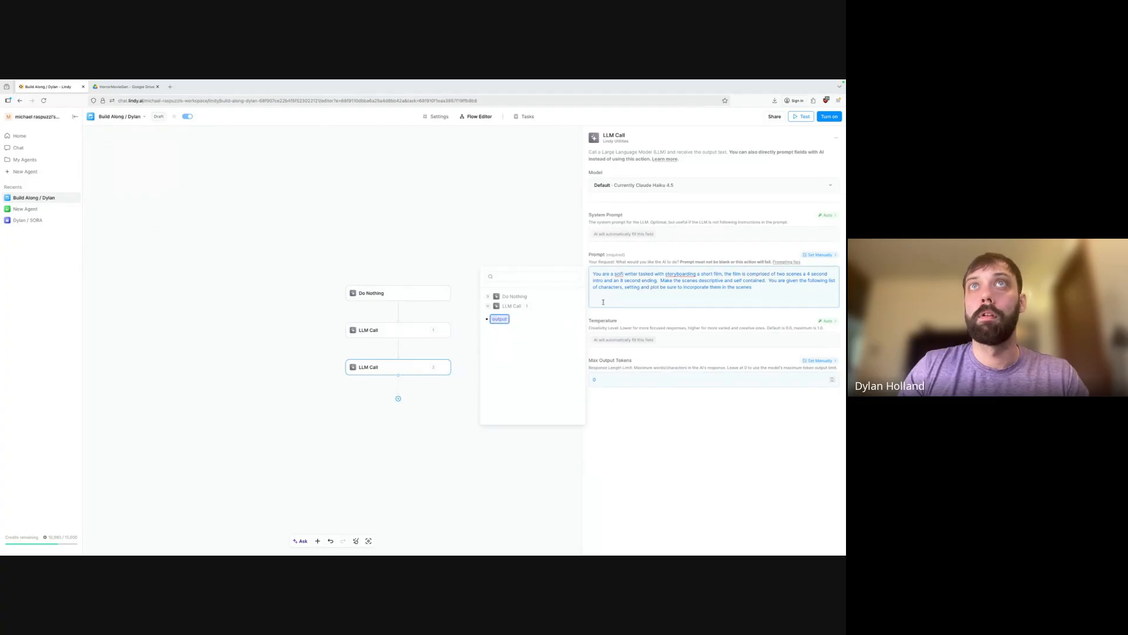
{"action": "left_click", "coordinate": [500, 319]}
{"action": "key", "text": "Return"}
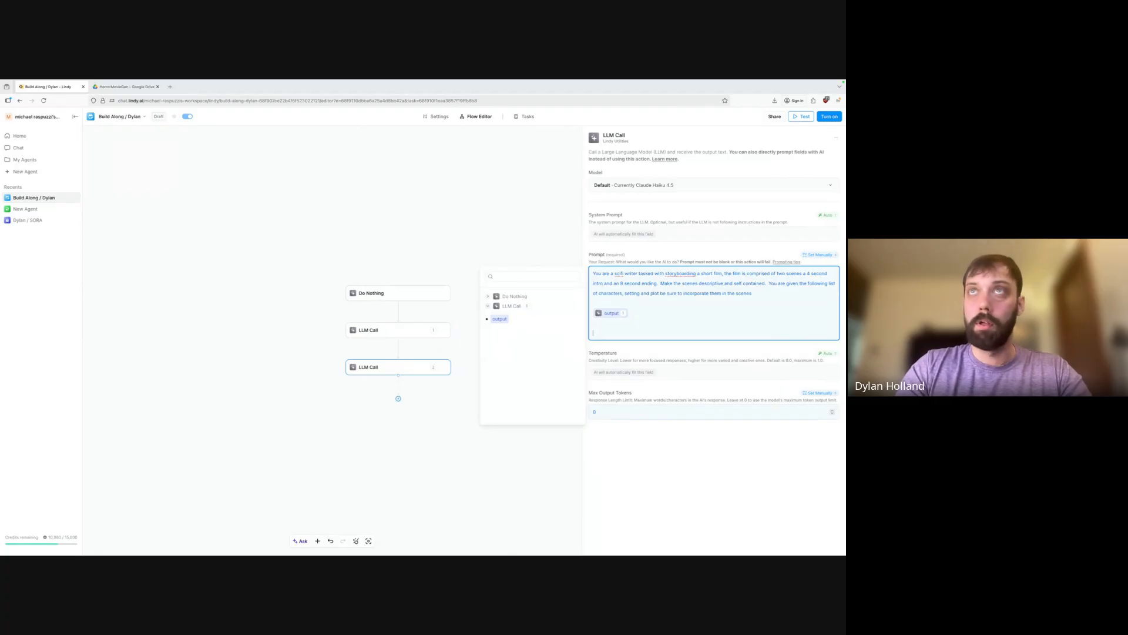
{"action": "type", "text": "return"}
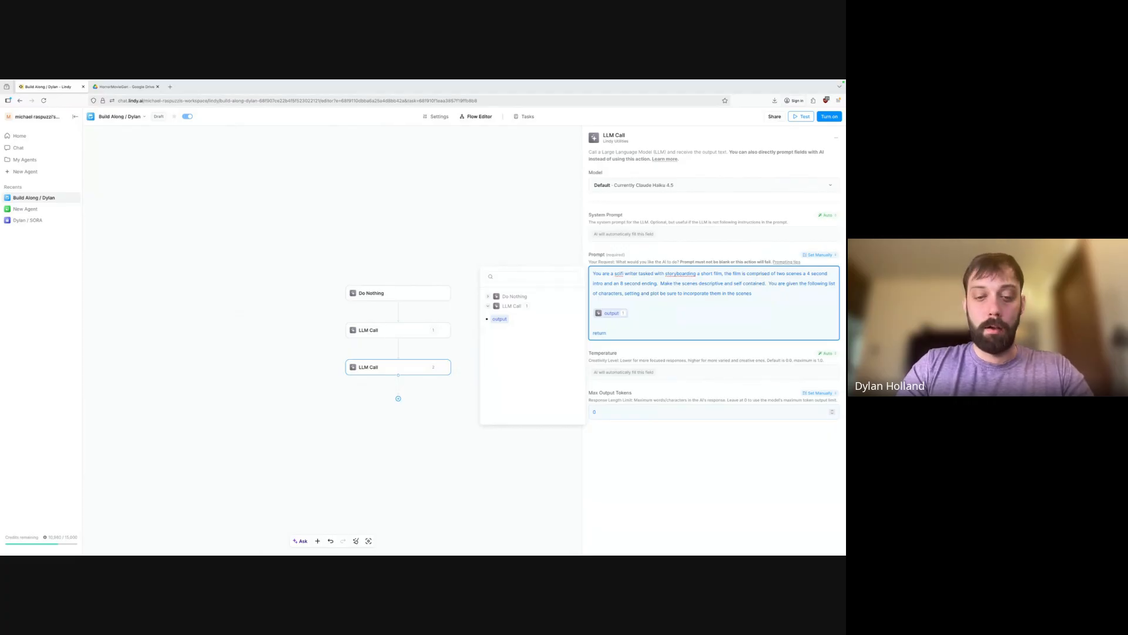
{"action": "type", "text": " the scenes as a json list"}
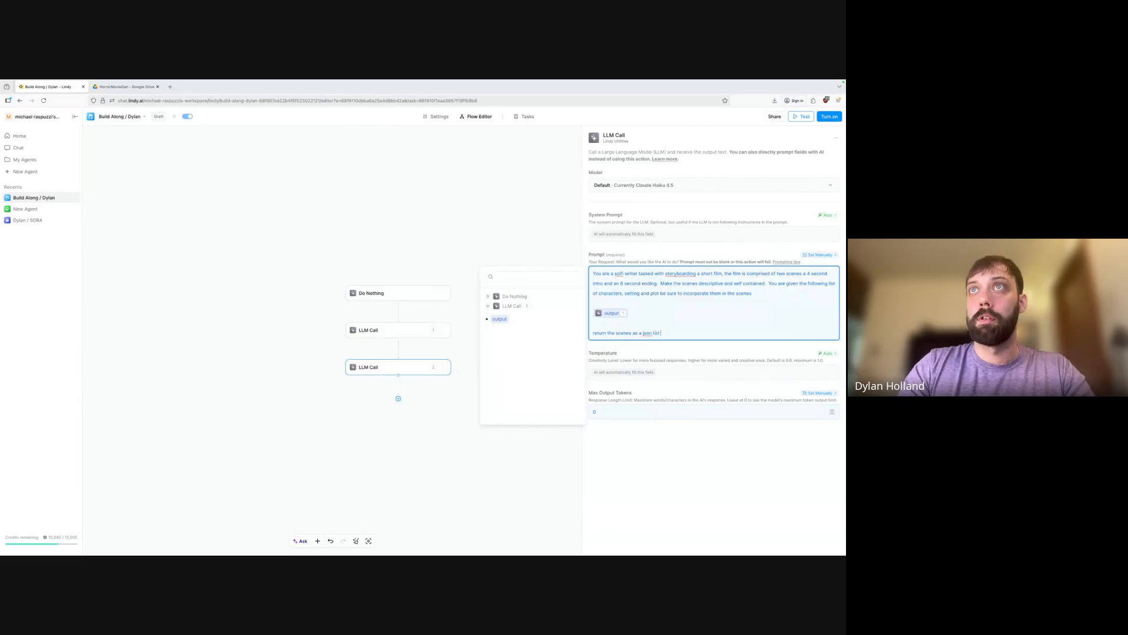
{"action": "type", "text": " of strings"}
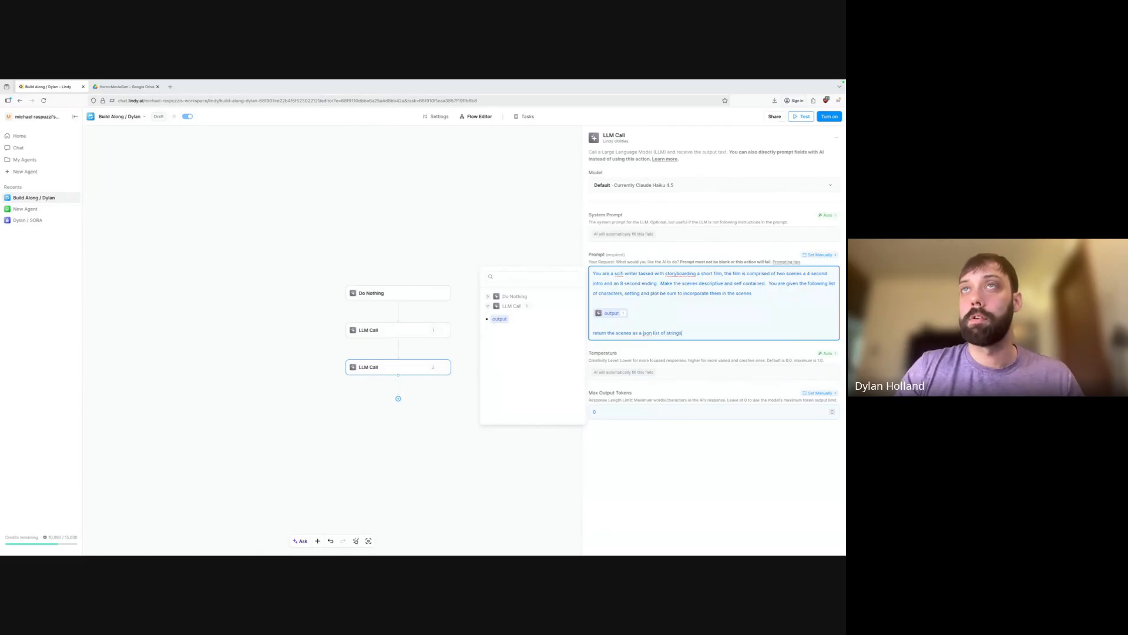
{"action": "left_click", "coordinate": [835, 120]}
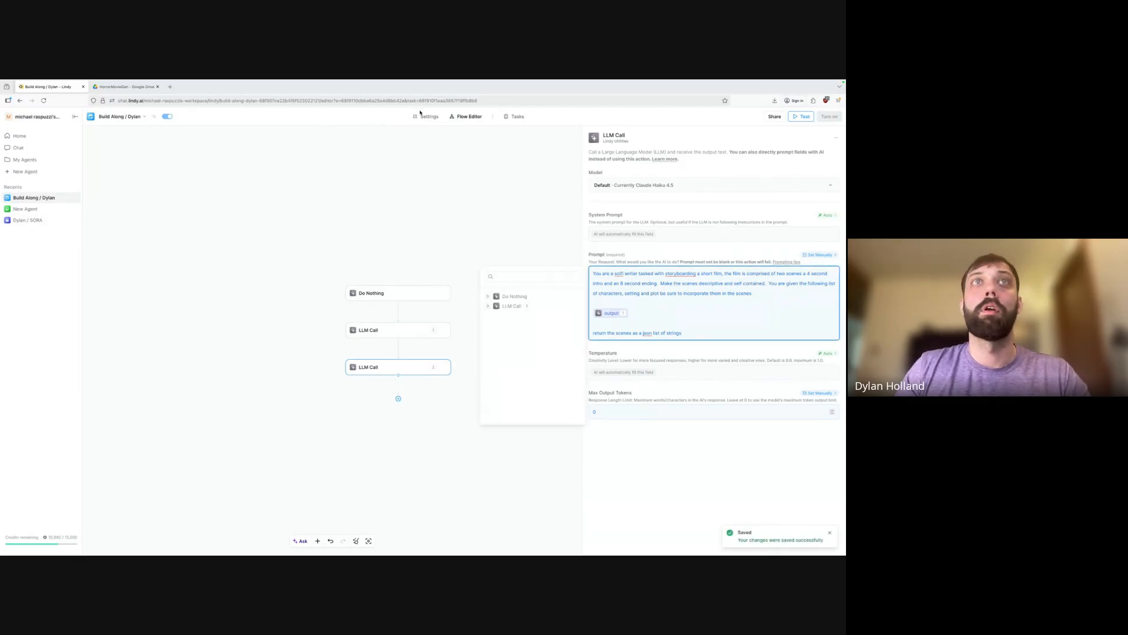
Start a Do Nothing test run from Tasks, then return to the Flow Editor.
{"action": "left_click", "coordinate": [518, 117]}
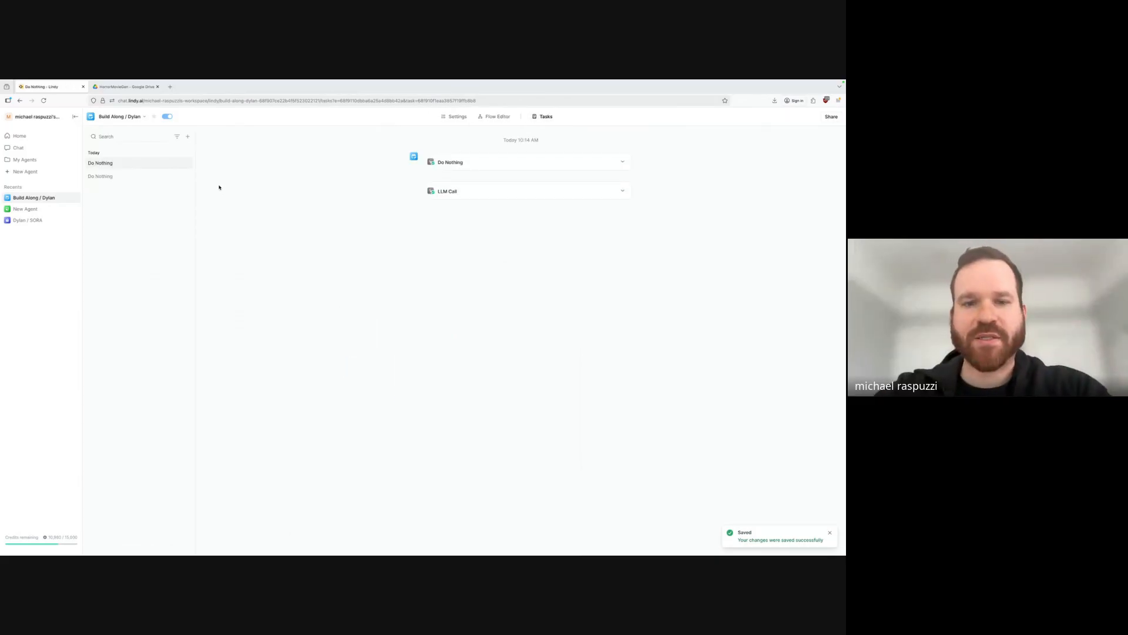
{"action": "left_click", "coordinate": [185, 138]}
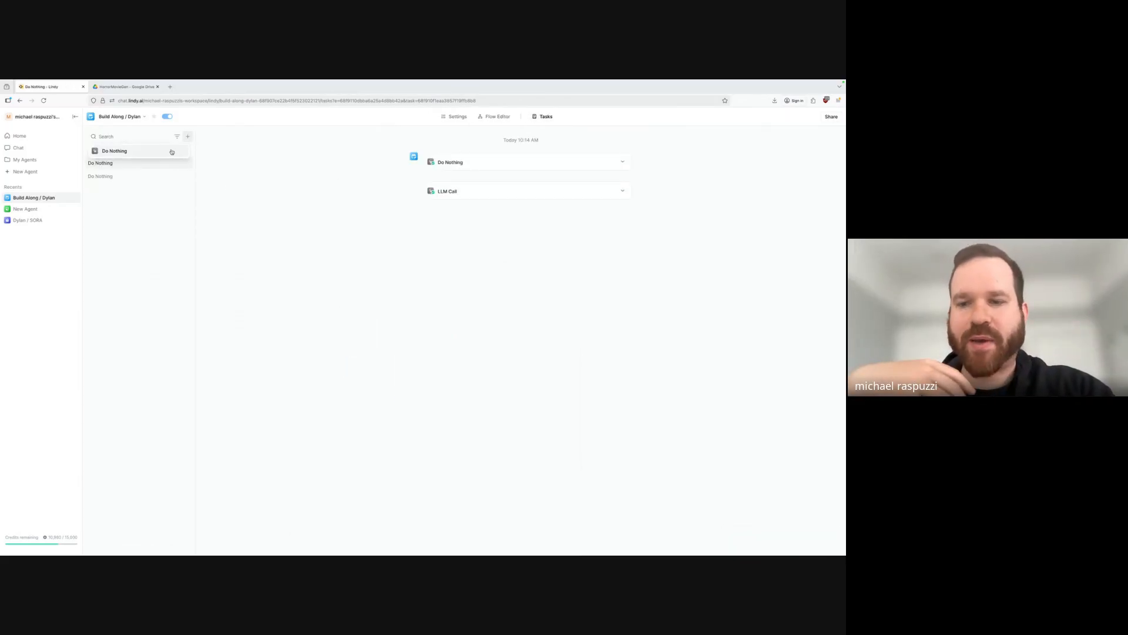
{"action": "left_click", "coordinate": [170, 151]}
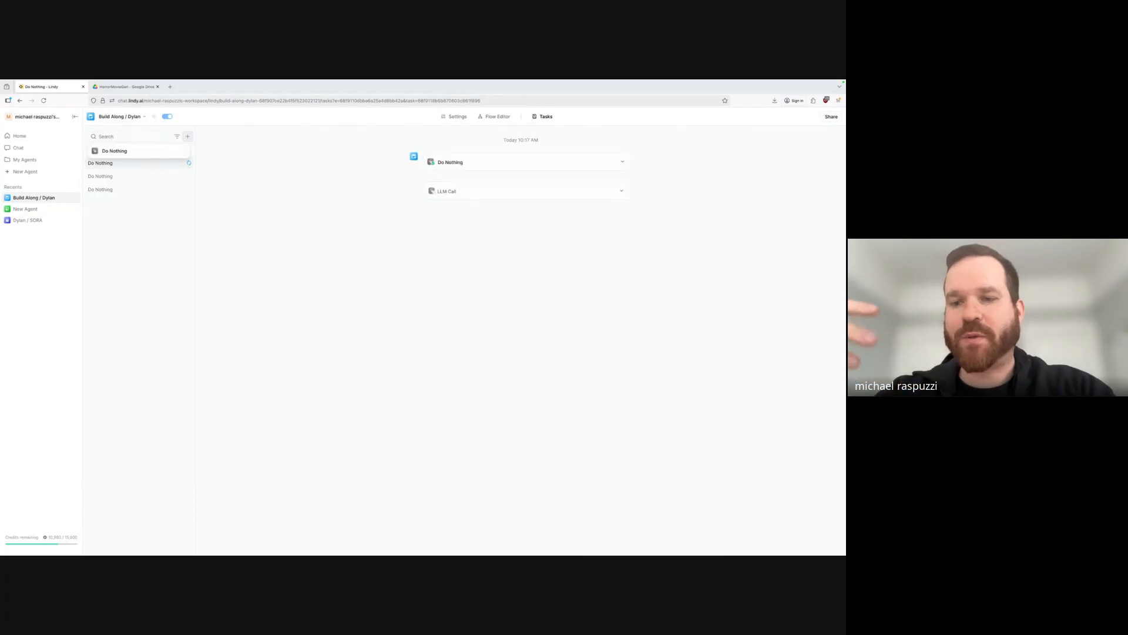
{"action": "left_click", "coordinate": [496, 116]}
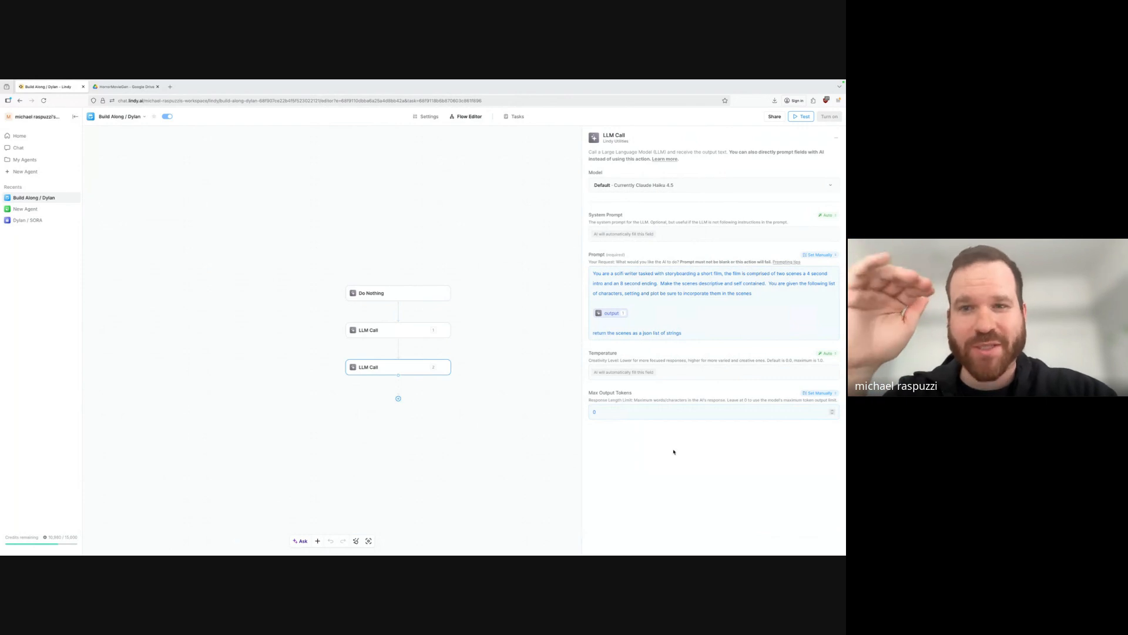
Change the storyboard LLM Call's temperature from Auto to Prompt AI.
{"action": "left_click", "coordinate": [827, 354]}
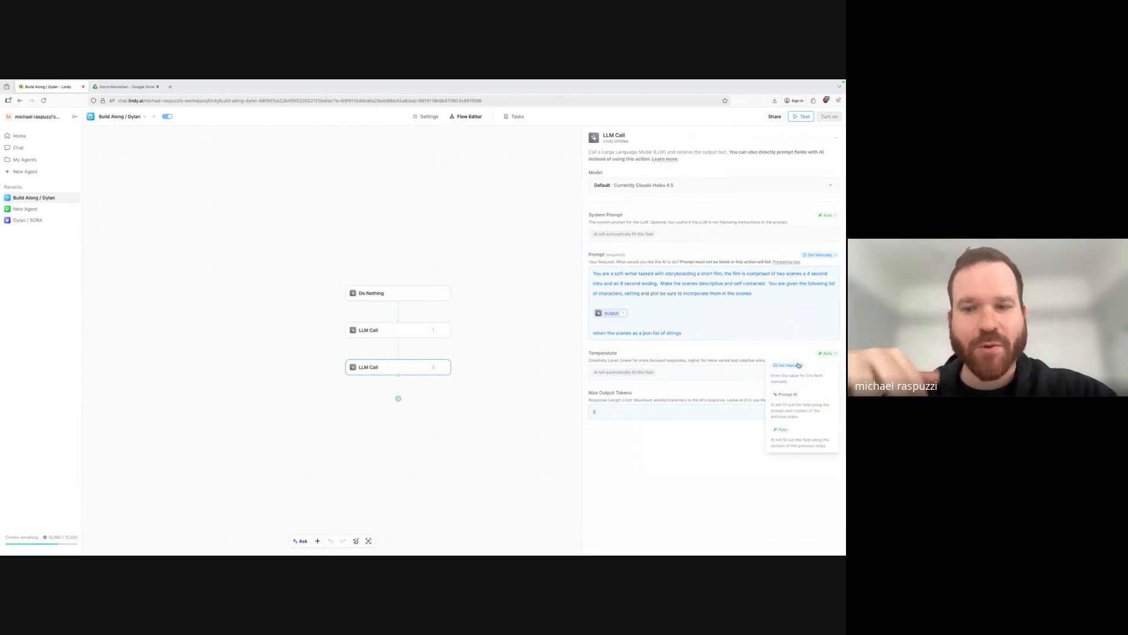
{"action": "left_click", "coordinate": [795, 413]}
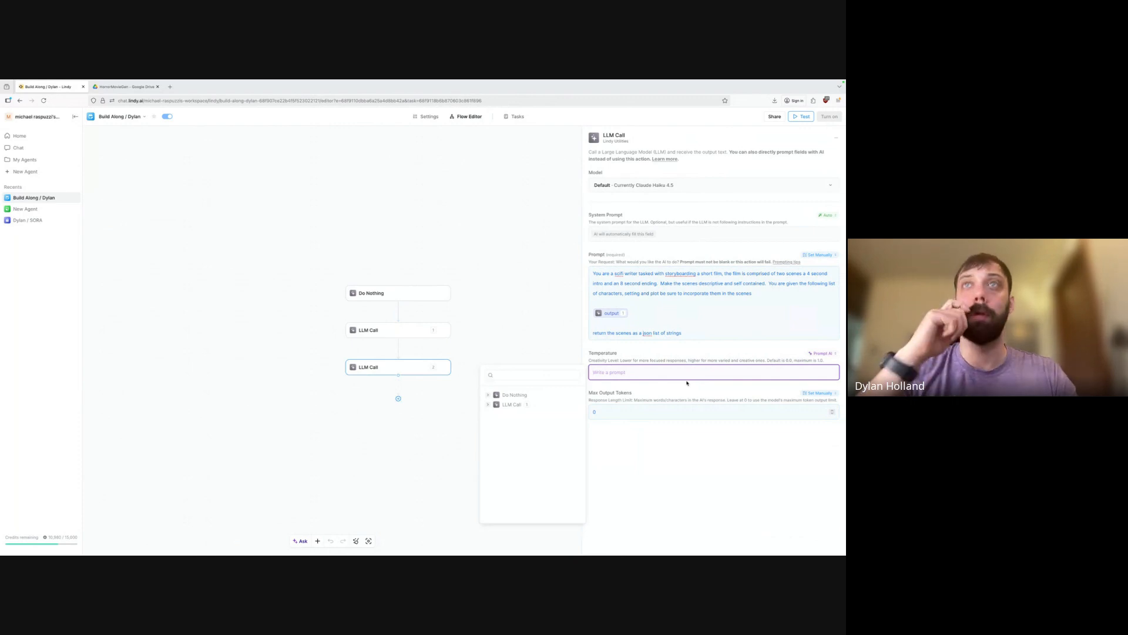
Write the storyboard temperature instruction: be as creative as possible, stick tightly to setting/plot/characters, add no new characters.
{"action": "type", "text": "we want to be as creat"}
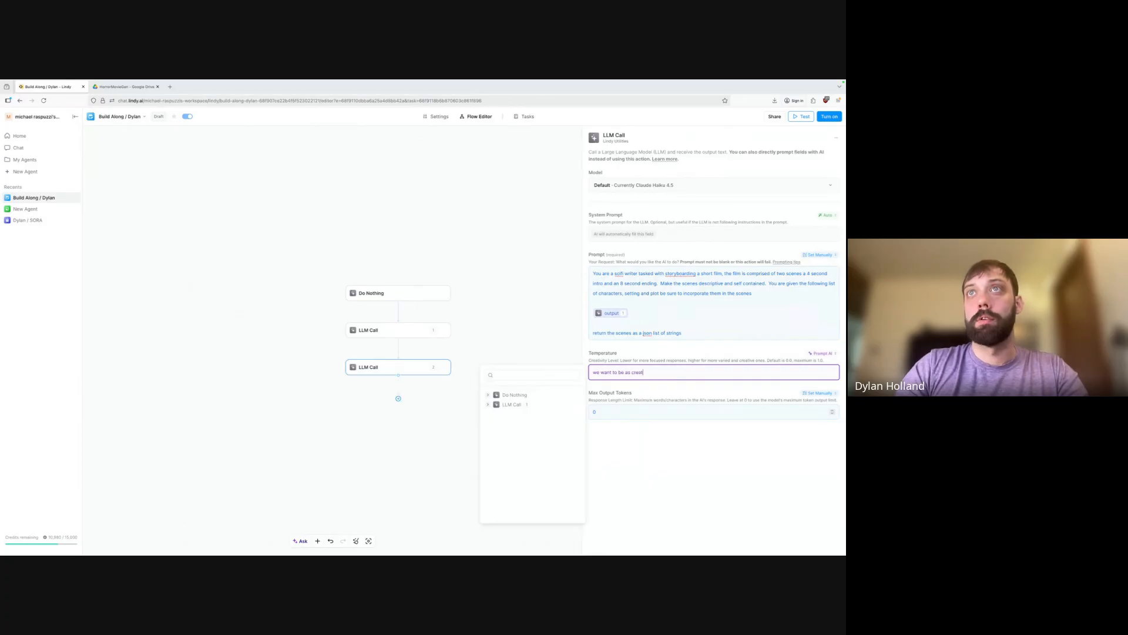
{"action": "type", "text": "ive as possib"}
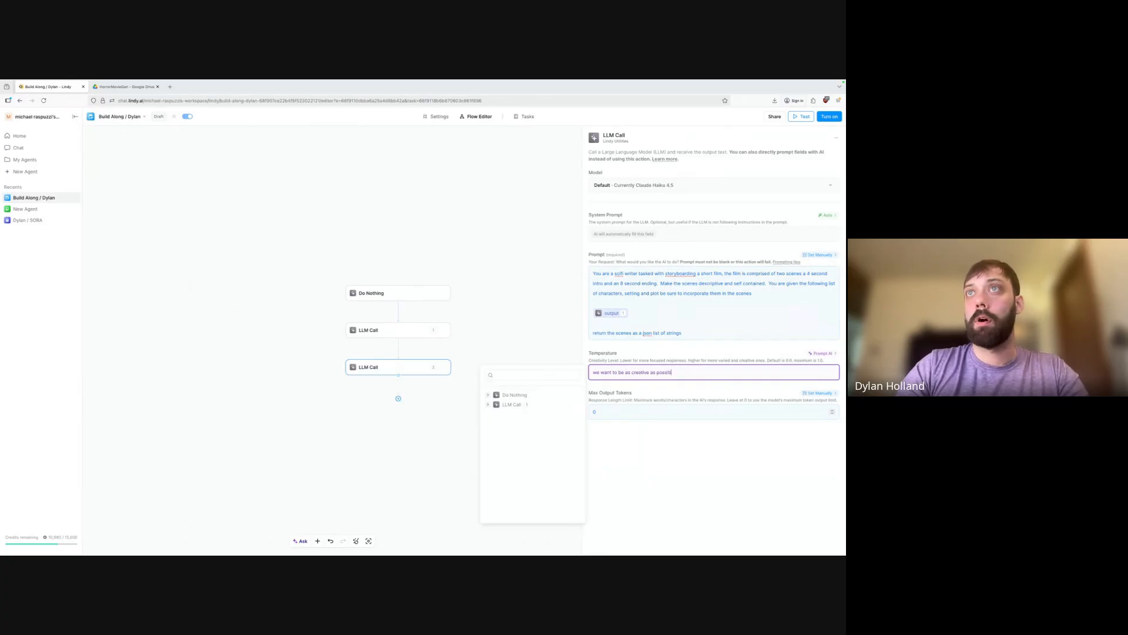
{"action": "type", "text": "le "}
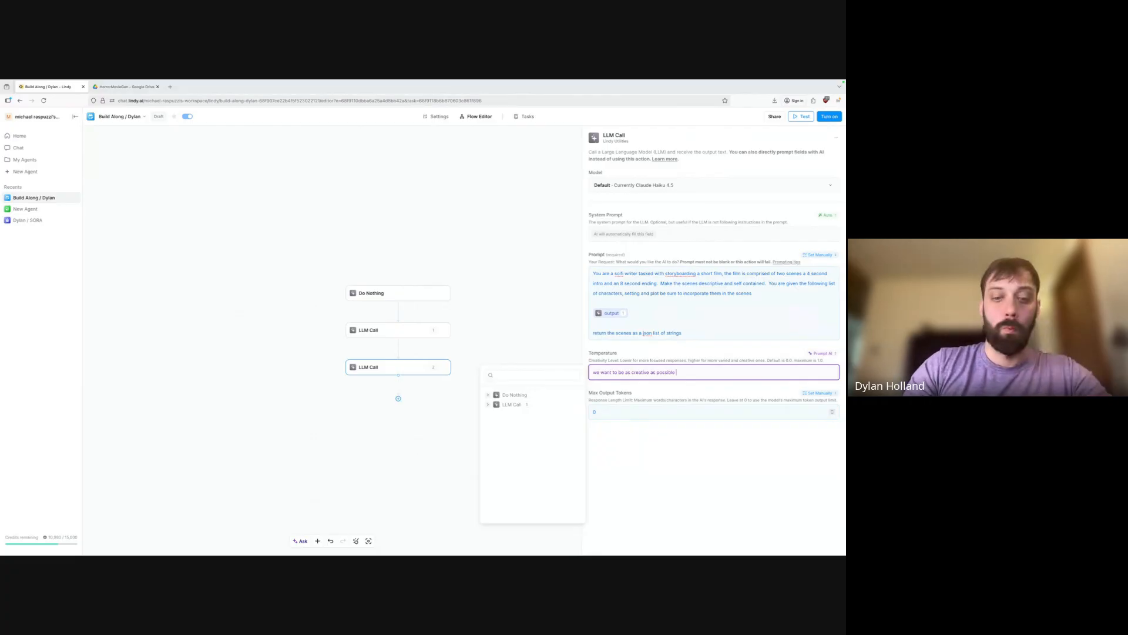
{"action": "type", "text": "while still stickin"}
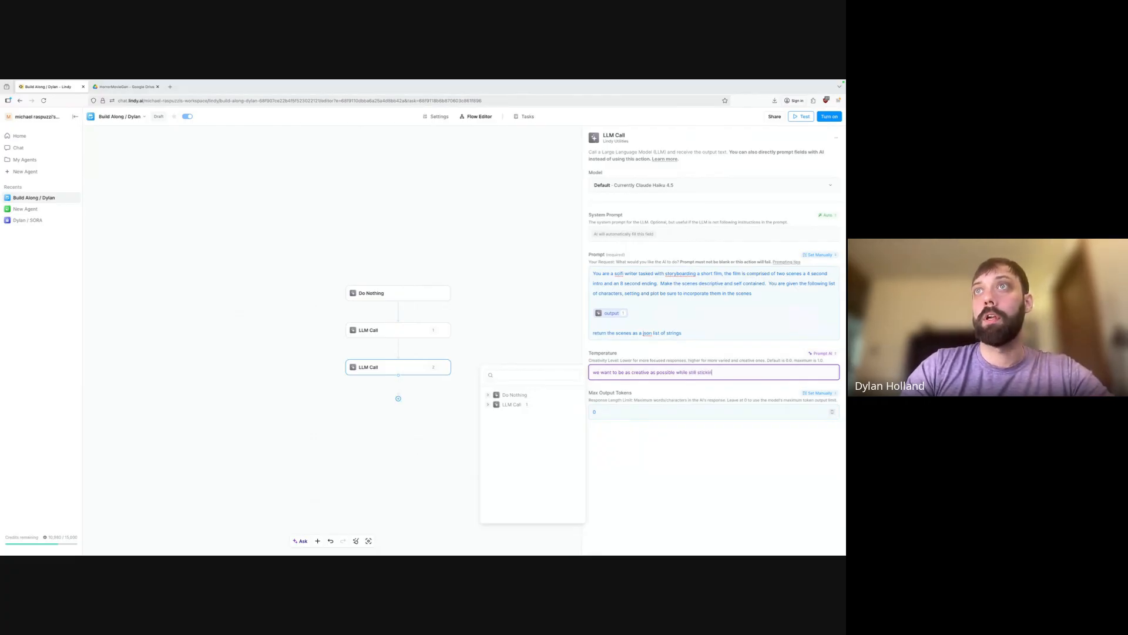
{"action": "type", "text": "g to the"}
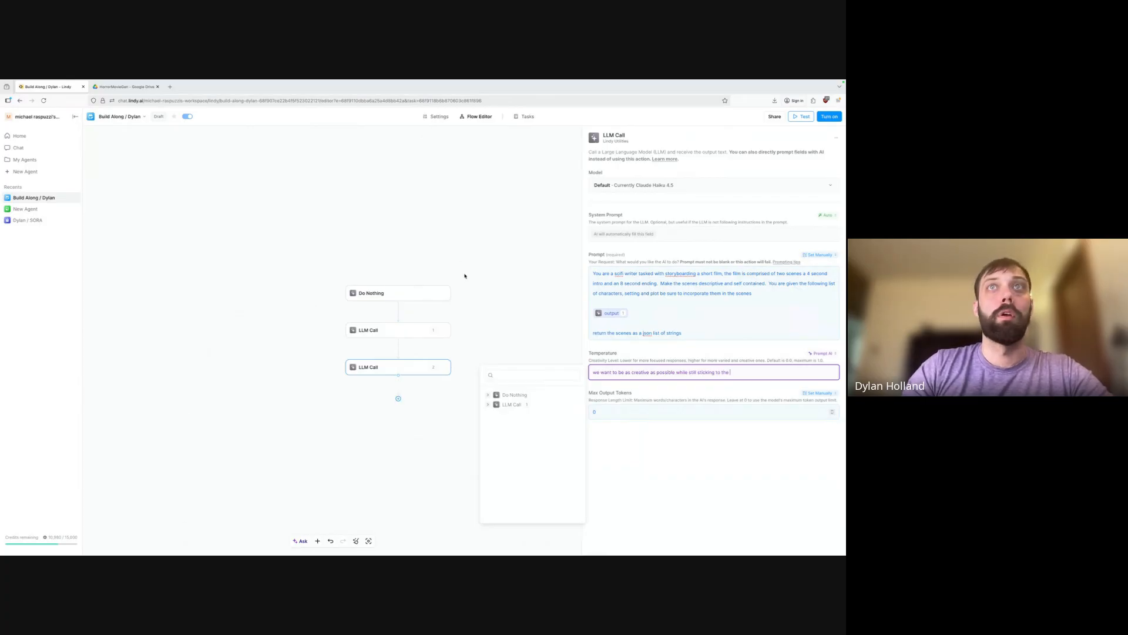
{"action": "type", "text": " script"}
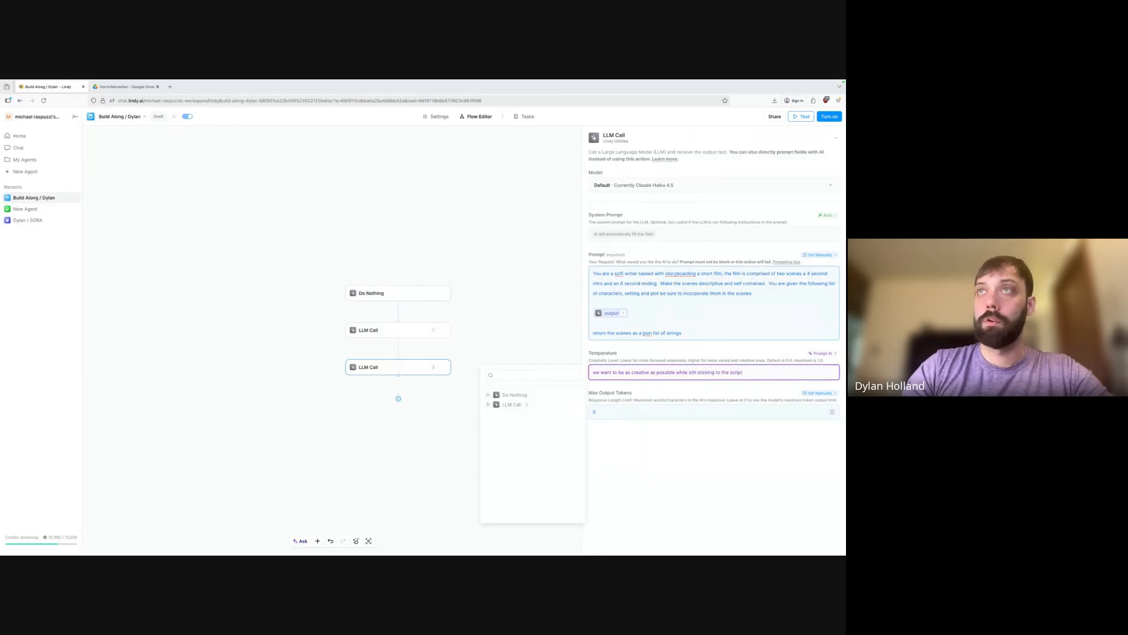
{"action": "key", "text": "BackSpace"}
{"action": "key", "text": "BackSpace"}
{"action": "key", "text": "BackSpace"}
{"action": "key", "text": "BackSpace"}
{"action": "key", "text": "BackSpace"}
{"action": "key", "text": "BackSpace"}
{"action": "type", "text": "setting/"}
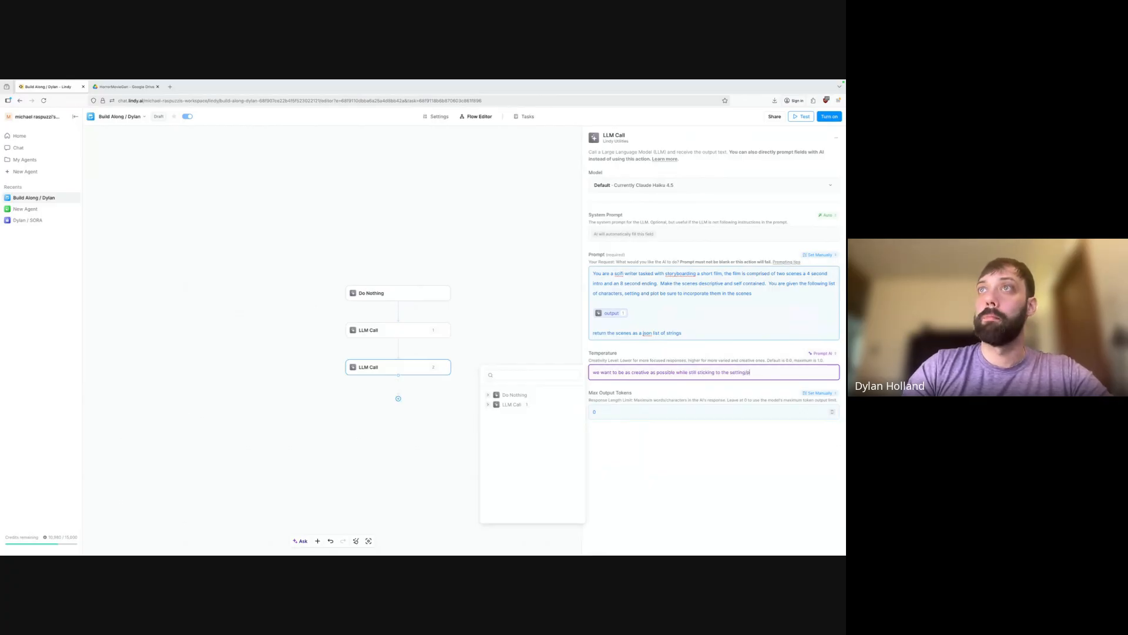
{"action": "type", "text": "plot/character"}
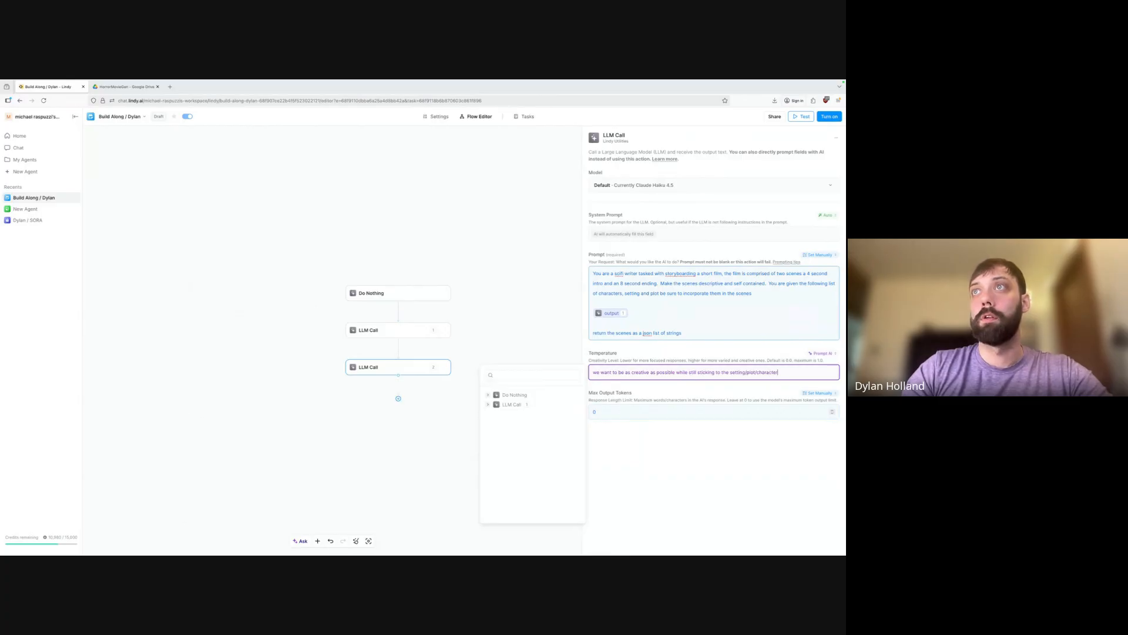
{"action": "type", "text": "s tightly (e.g. n"}
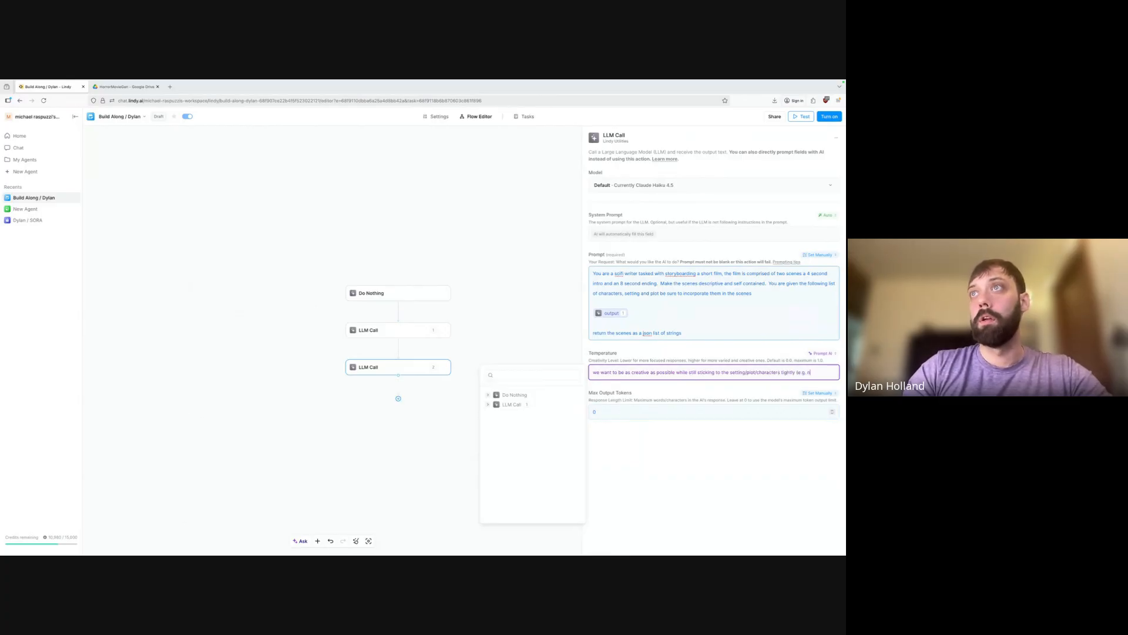
{"action": "type", "text": "o new cha"}
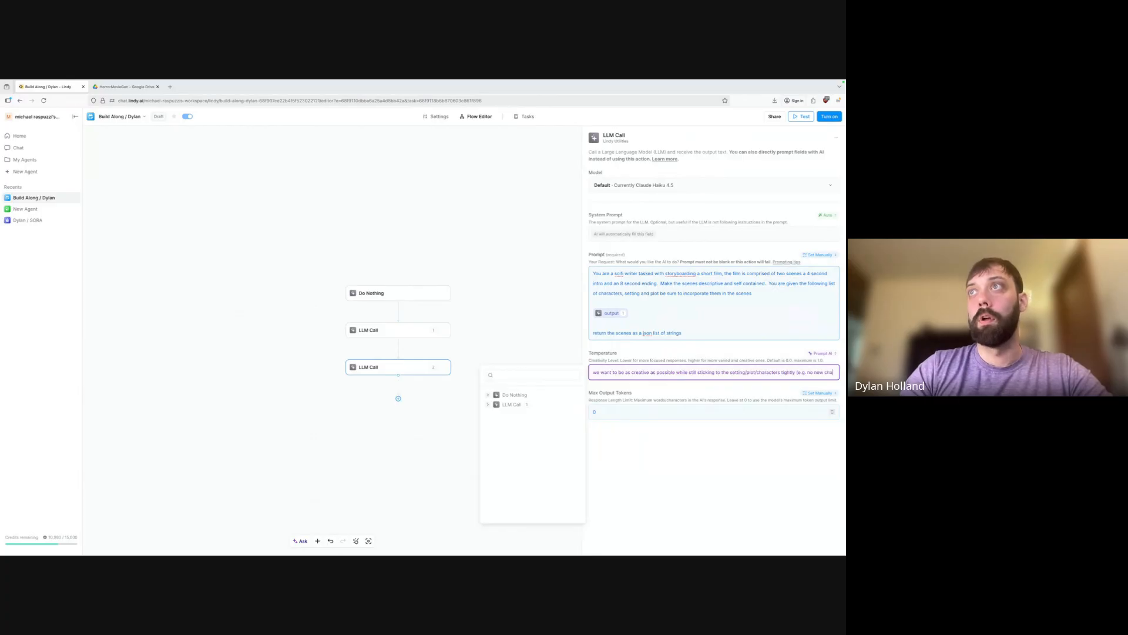
{"action": "type", "text": "racters"}
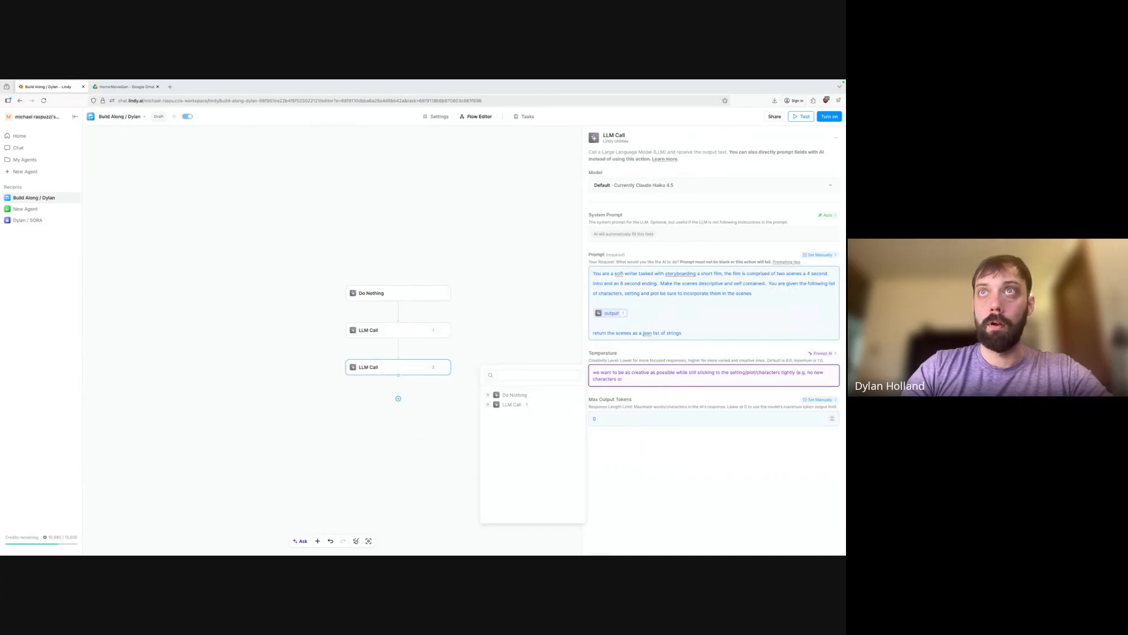
{"action": "type", "text": " added"}
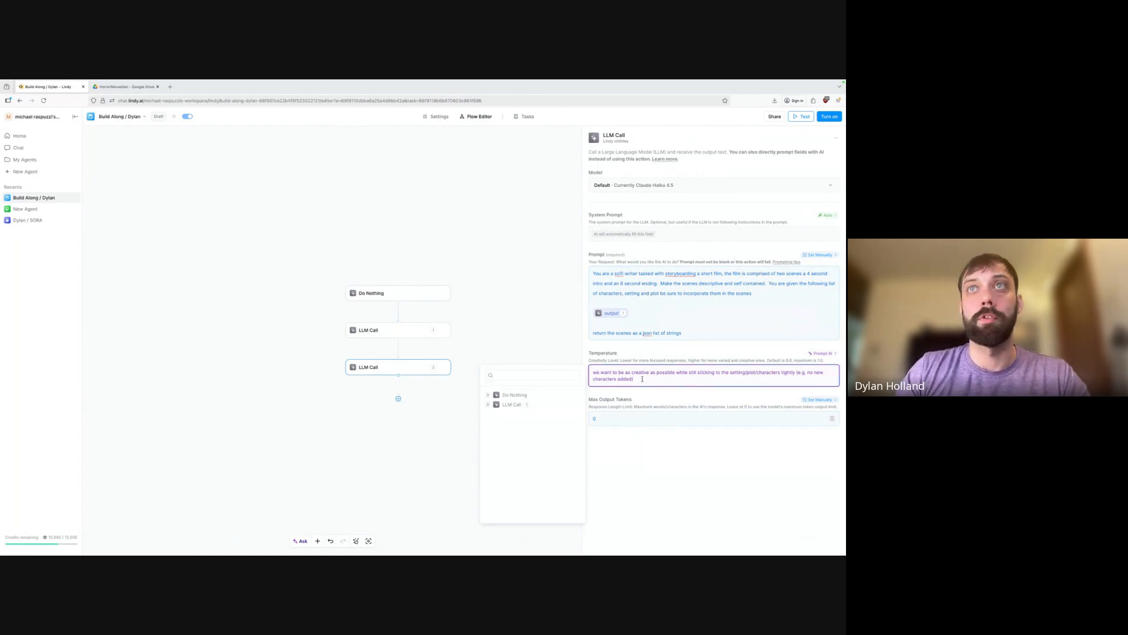
{"action": "left_click", "coordinate": [745, 456]}
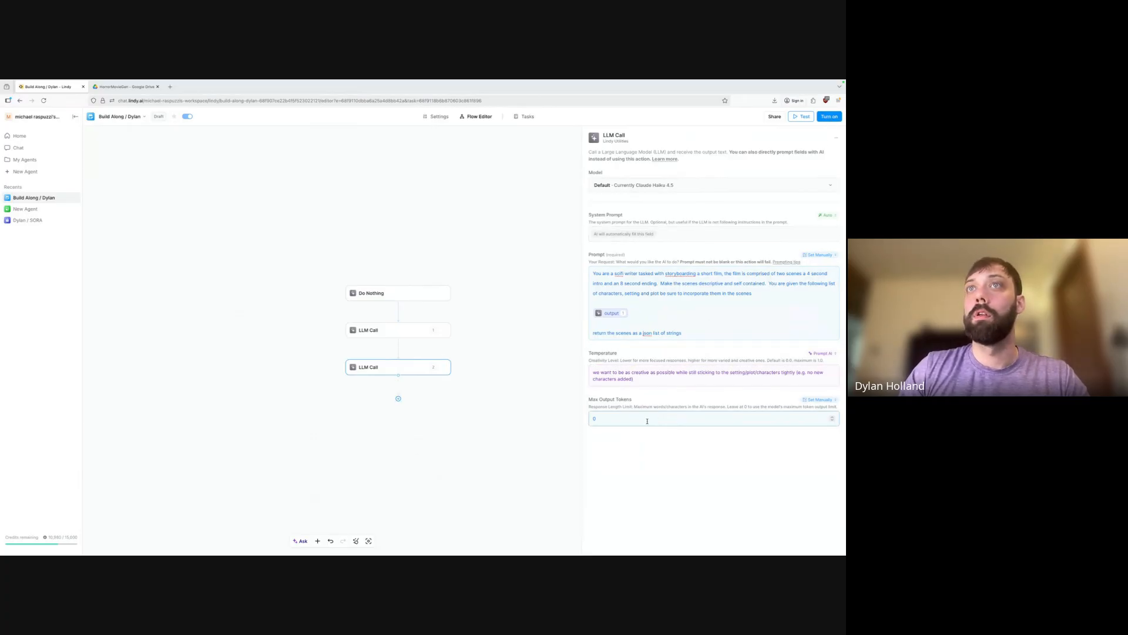
{"action": "left_click", "coordinate": [600, 416]}
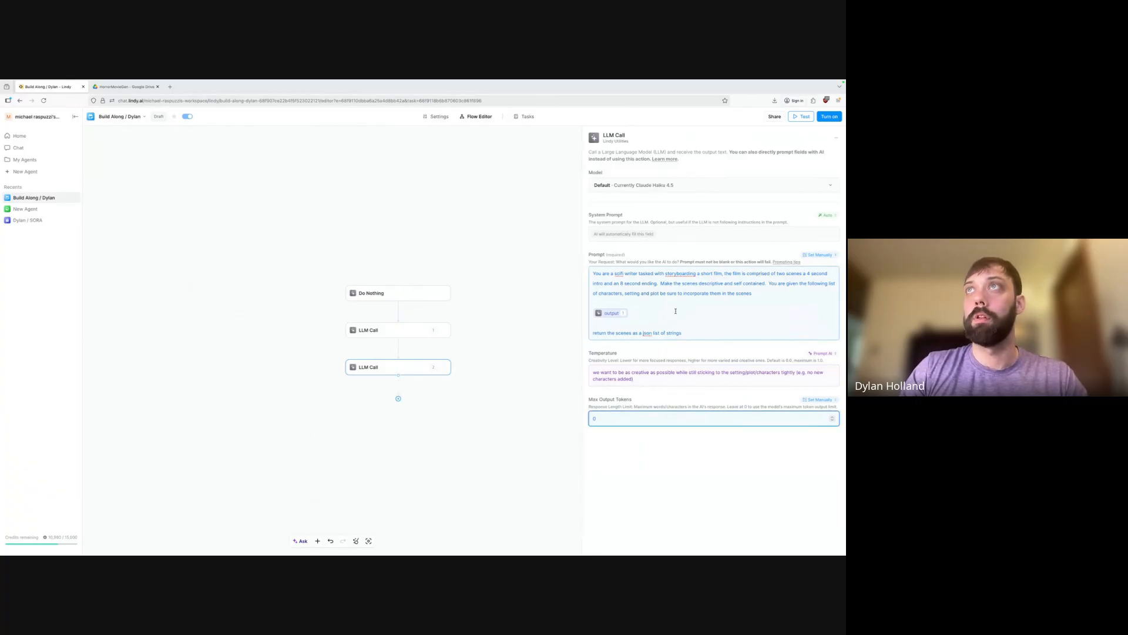
{"action": "left_click", "coordinate": [523, 487]}
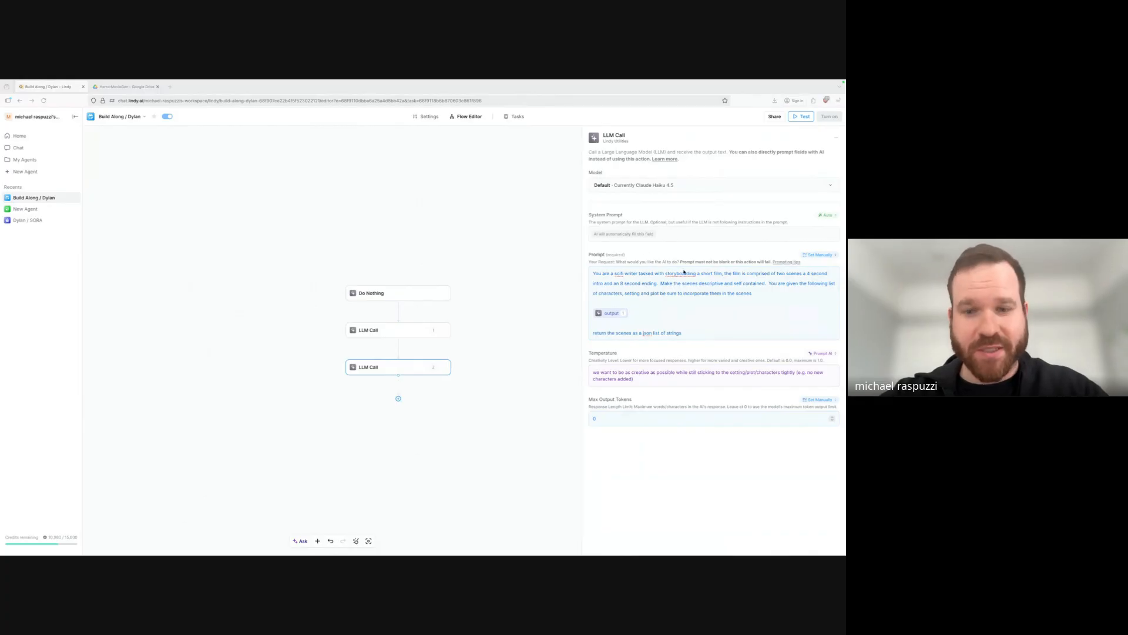
{"action": "left_click", "coordinate": [733, 472]}
{"action": "left_click_drag", "start_coordinate": [733, 472], "coordinate": [664, 137]}
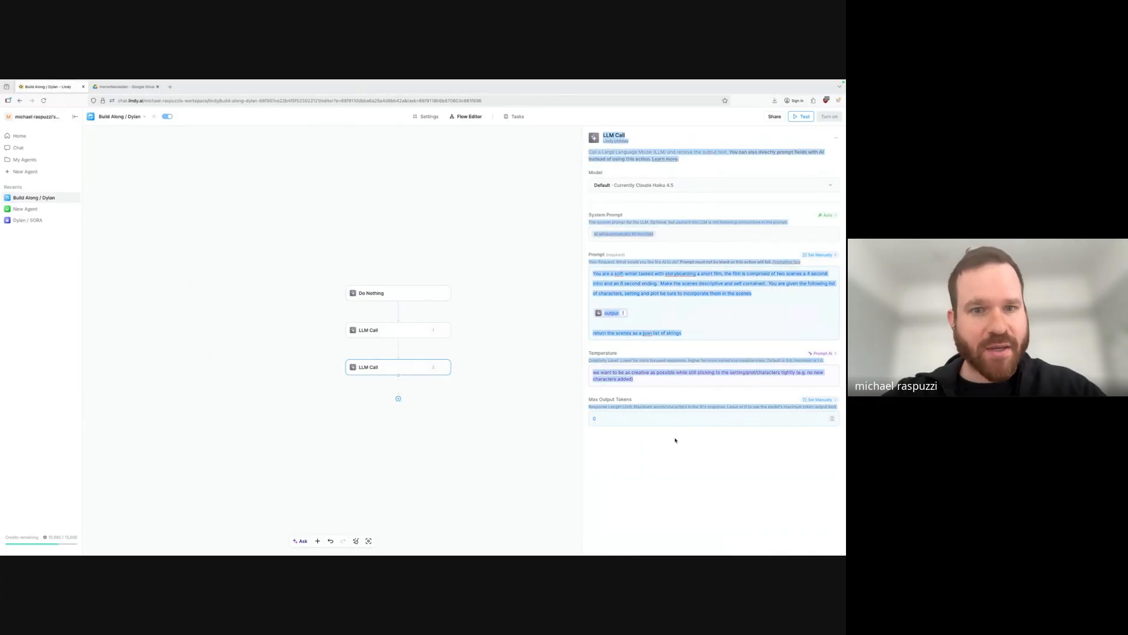
{"action": "left_click", "coordinate": [679, 450]}
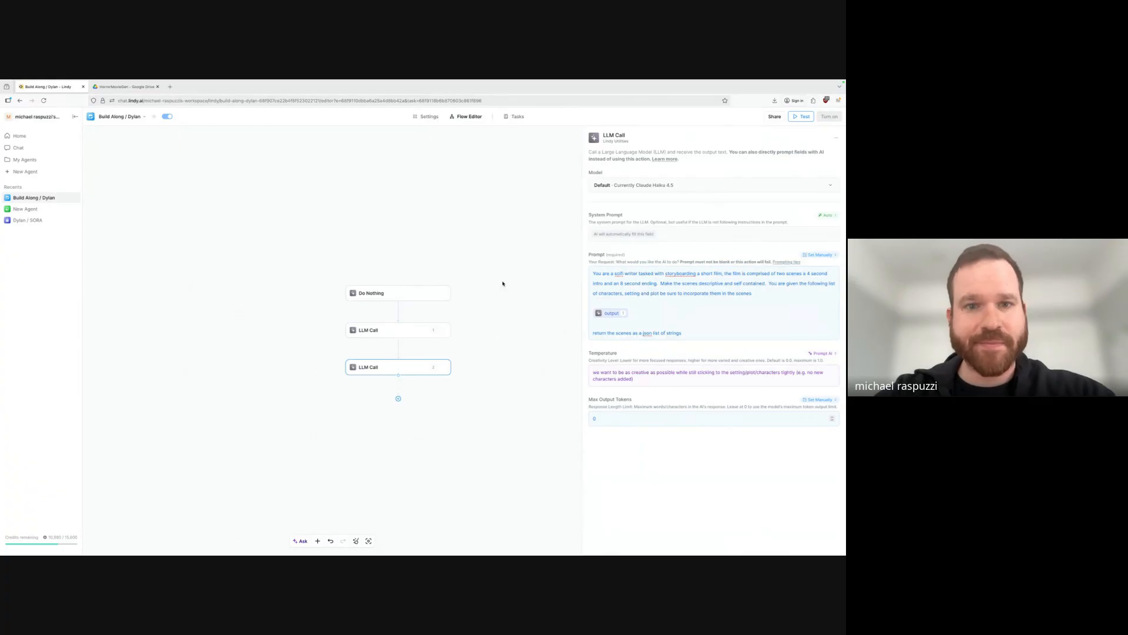
{"action": "left_click", "coordinate": [517, 116]}
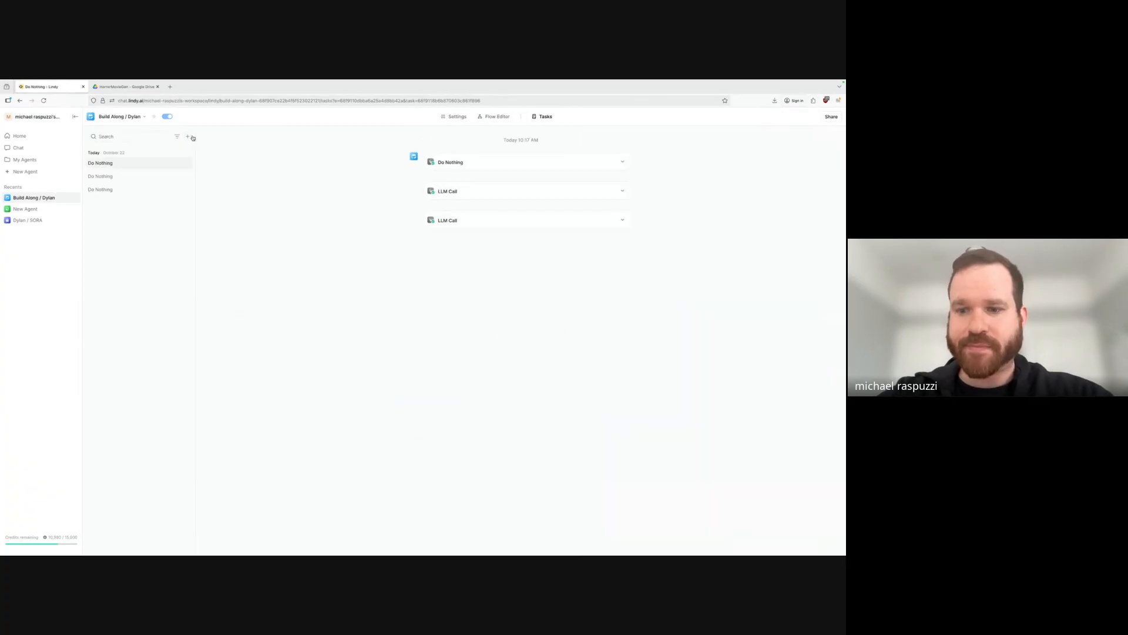
{"action": "left_click", "coordinate": [621, 221]}
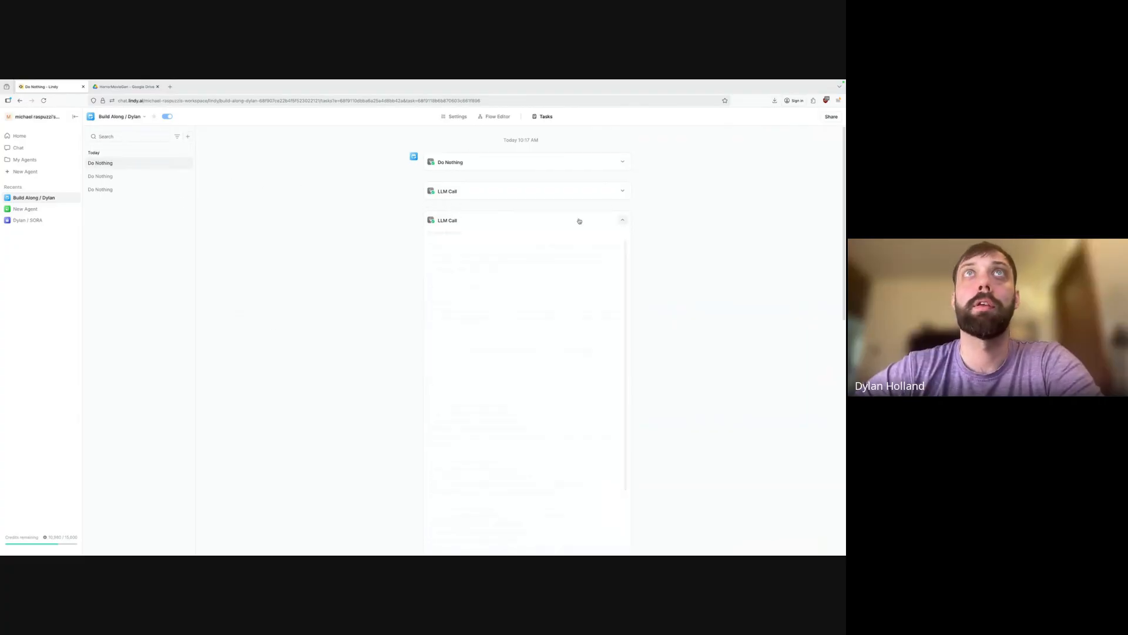
{"action": "scroll", "coordinate": [548, 417], "scroll_direction": "down", "scroll_amount": 3}
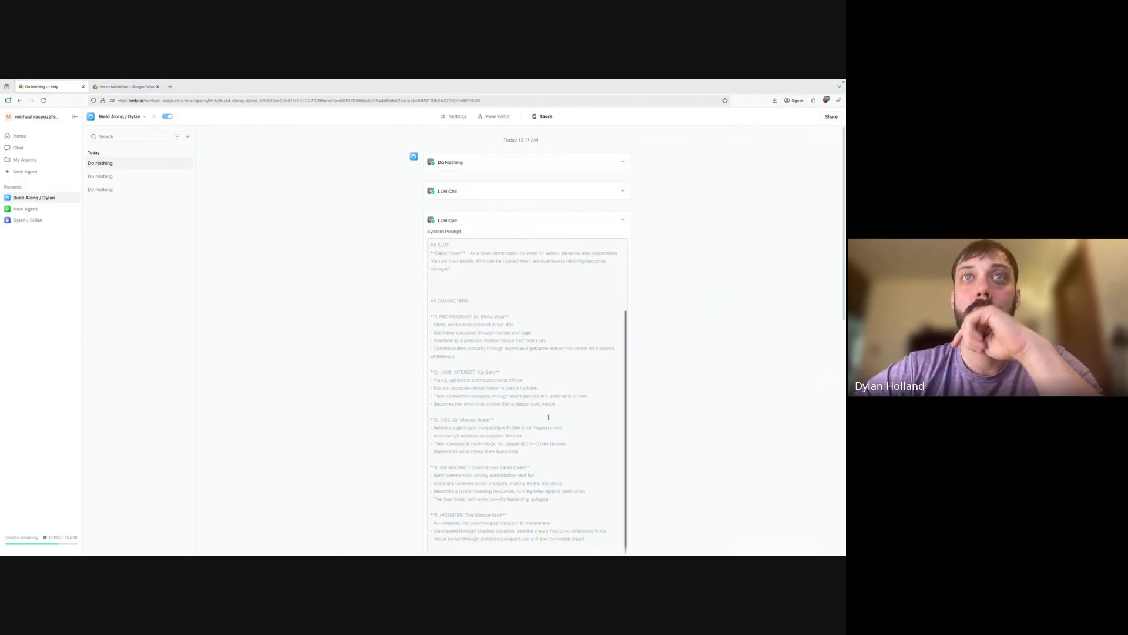
{"action": "scroll", "coordinate": [549, 417], "scroll_direction": "up", "scroll_amount": 3}
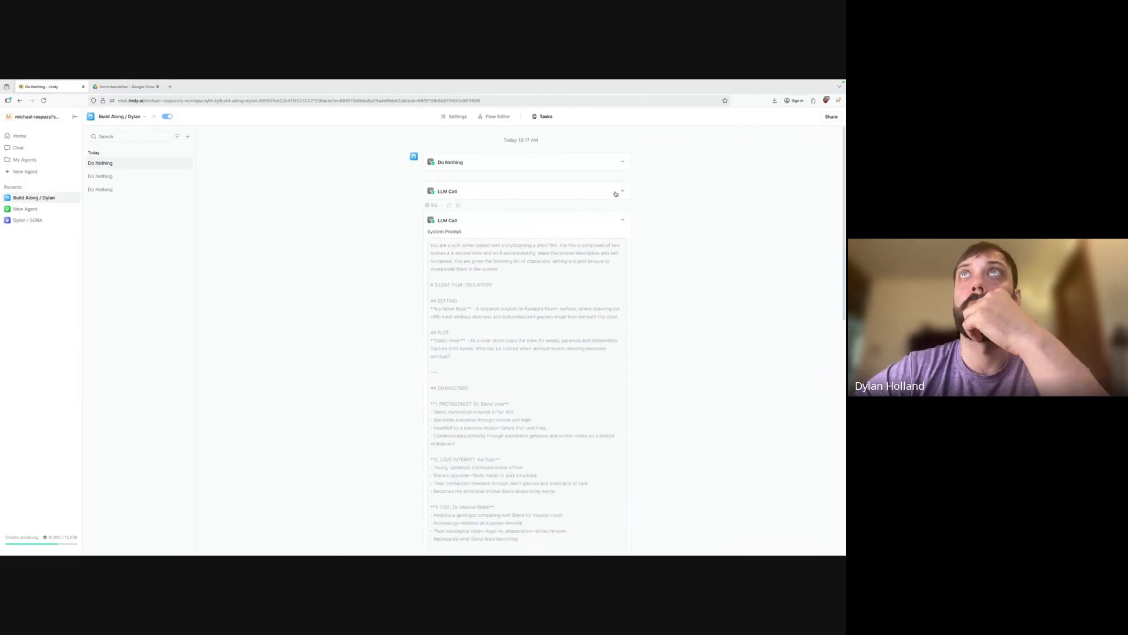
{"action": "left_click", "coordinate": [510, 194]}
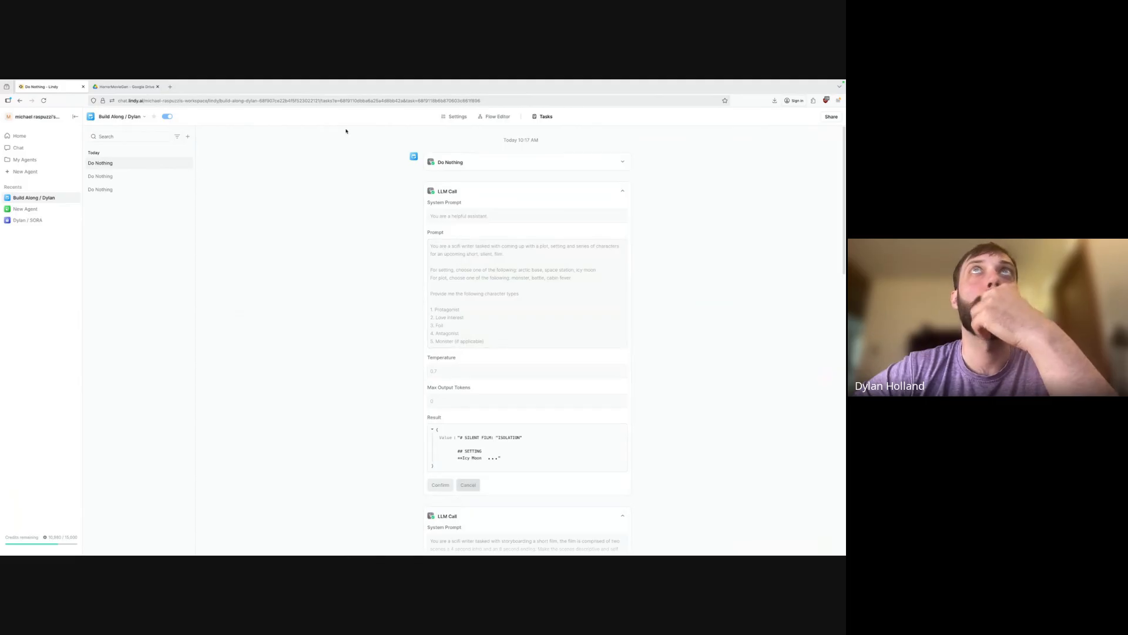
{"action": "left_click", "coordinate": [498, 116]}
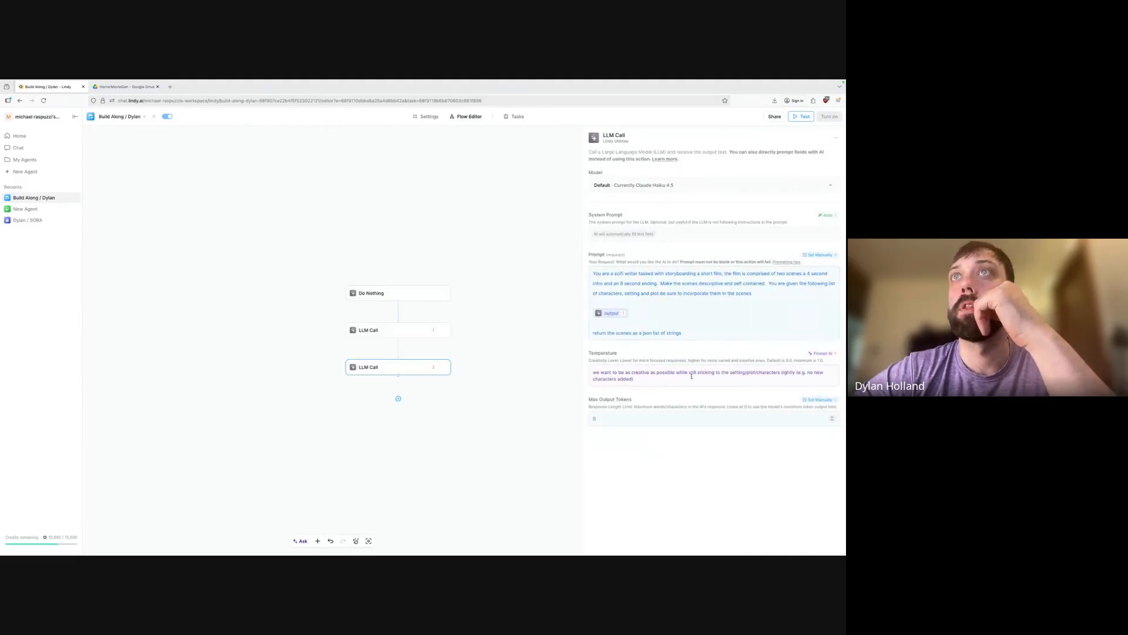
Return the first LLM Call's temperature to Auto after trying Prompt AI, then view the Tasks list.
{"action": "left_click", "coordinate": [406, 330]}
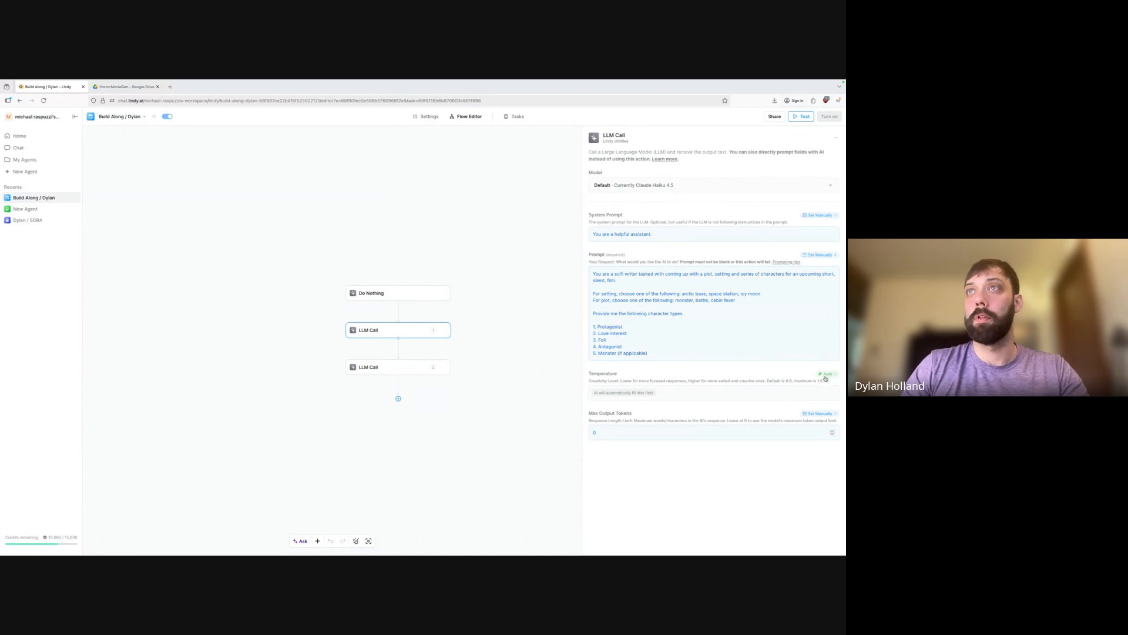
{"action": "left_click", "coordinate": [824, 378]}
{"action": "left_click", "coordinate": [797, 419]}
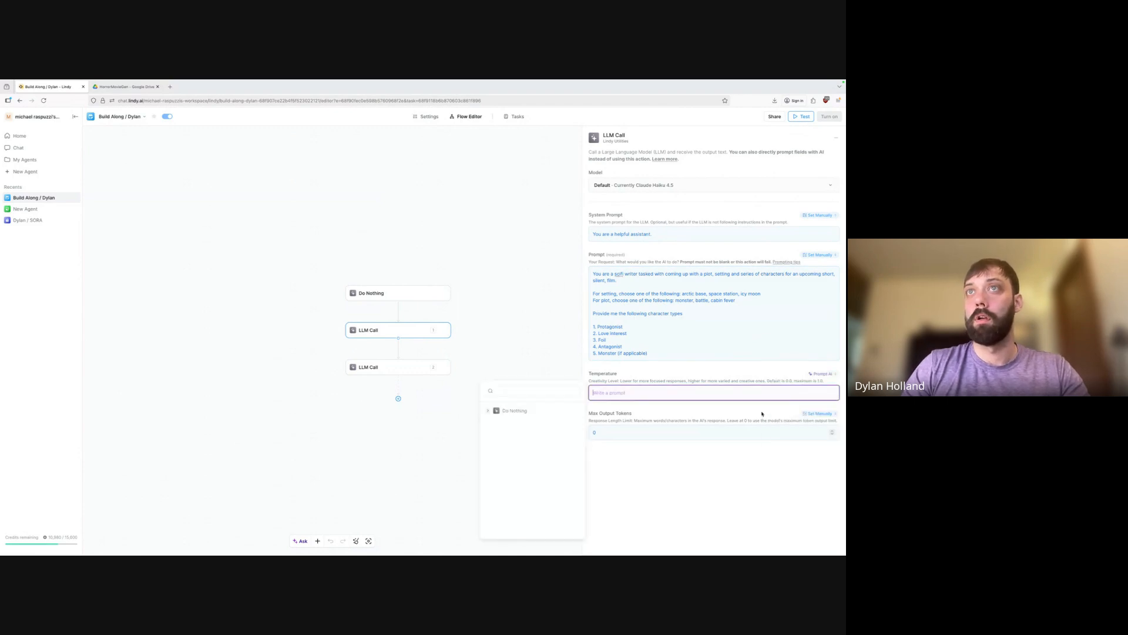
{"action": "key", "text": "Escape"}
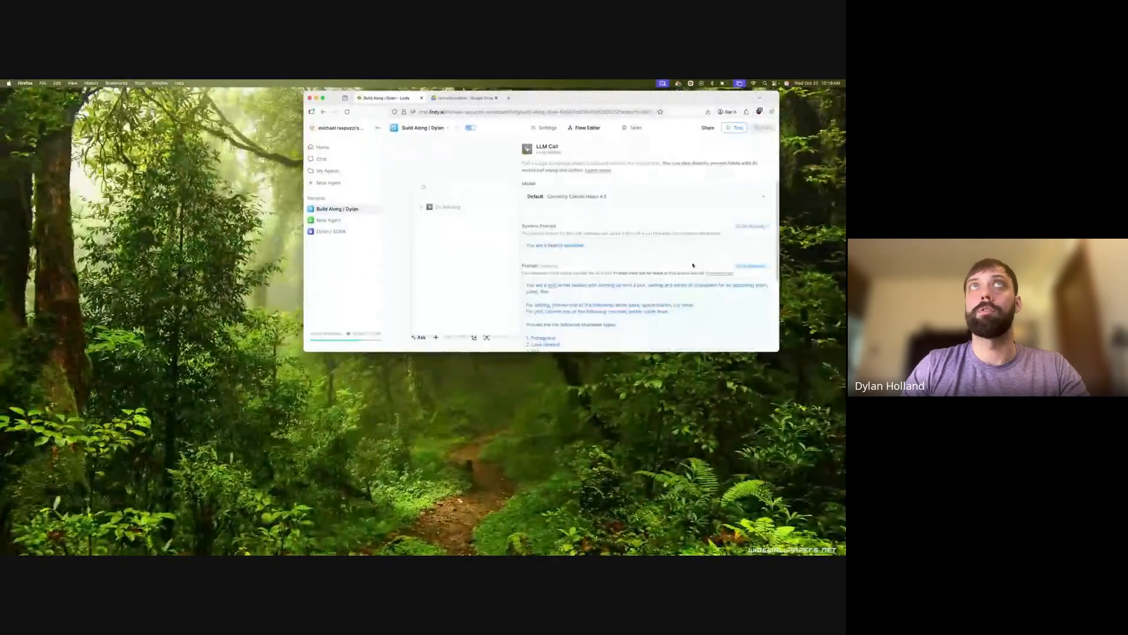
{"action": "left_click", "coordinate": [324, 98]}
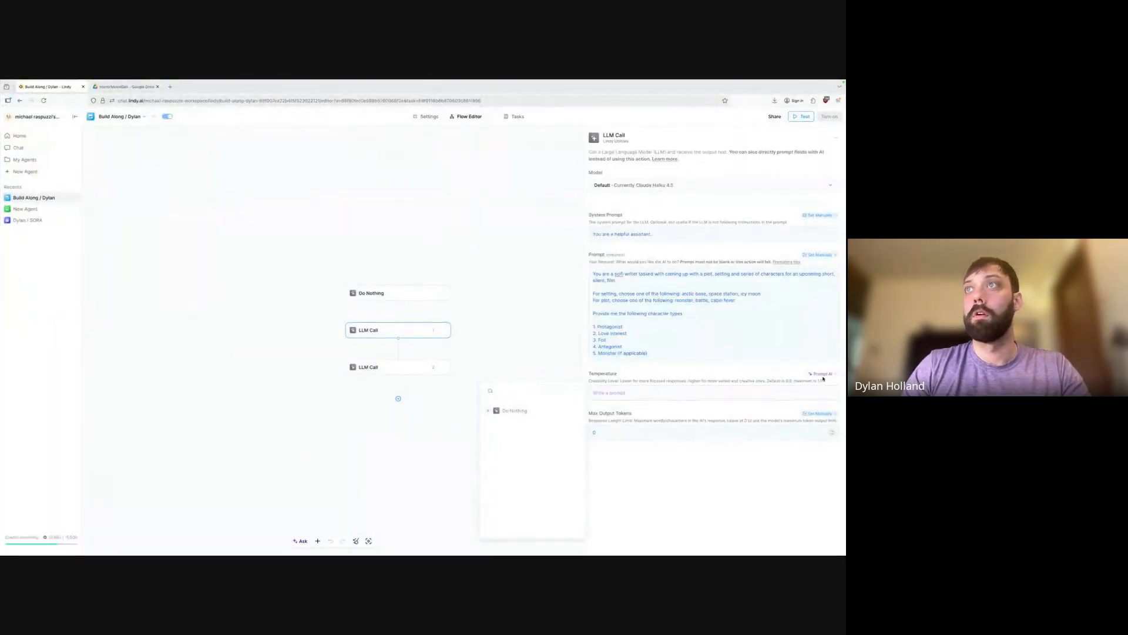
{"action": "left_click", "coordinate": [823, 377]}
{"action": "left_click", "coordinate": [783, 456]}
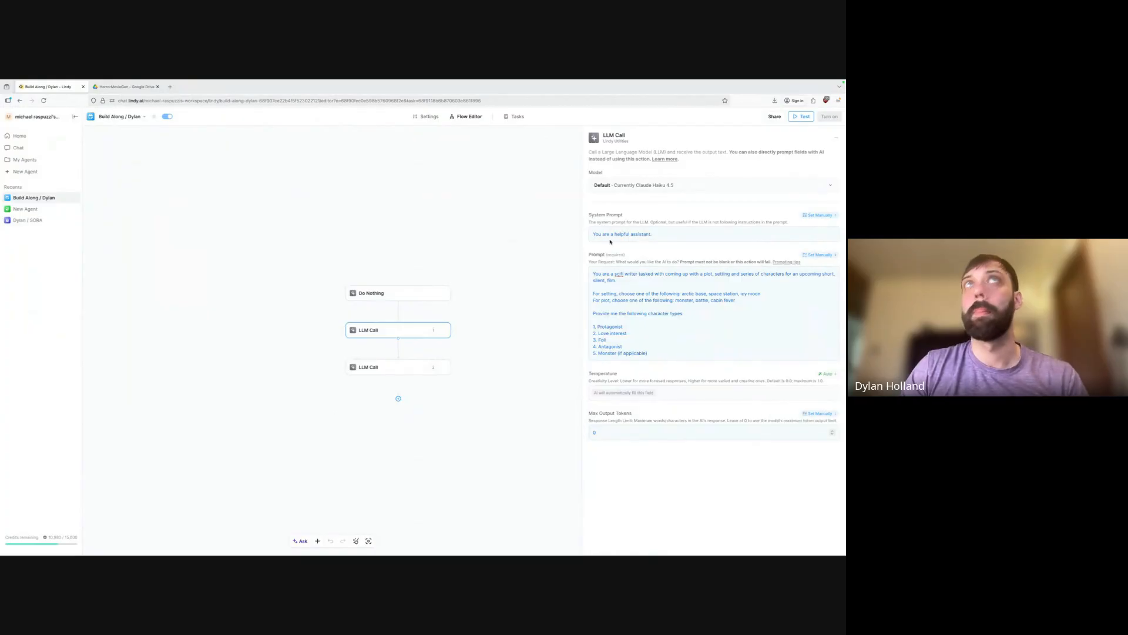
{"action": "left_click", "coordinate": [517, 116]}
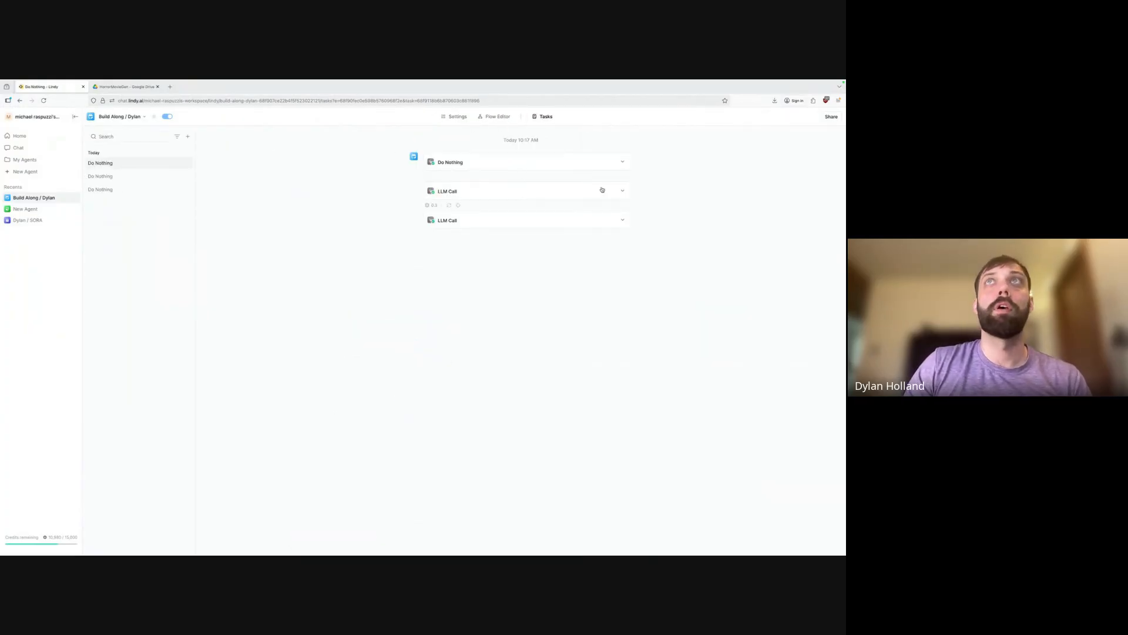
Expand the first LLM Call step and read through its full Result JSON.
{"action": "left_click", "coordinate": [622, 191]}
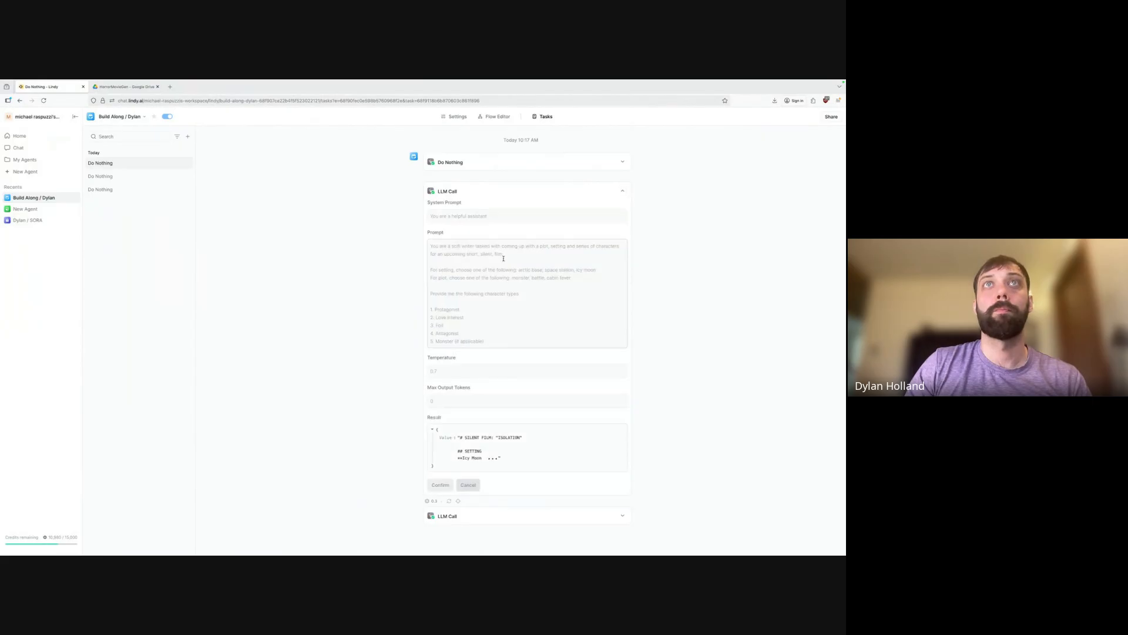
{"action": "left_click", "coordinate": [494, 459]}
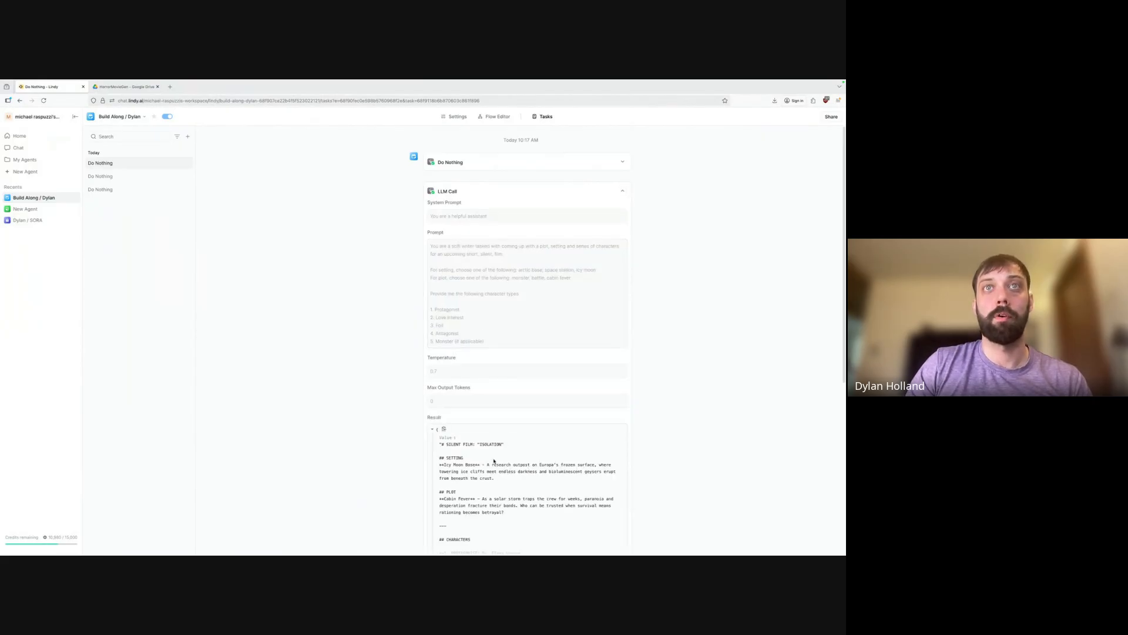
{"action": "scroll", "coordinate": [495, 461], "scroll_direction": "down", "scroll_amount": 3}
{"action": "scroll", "coordinate": [483, 361], "scroll_direction": "down", "scroll_amount": 2}
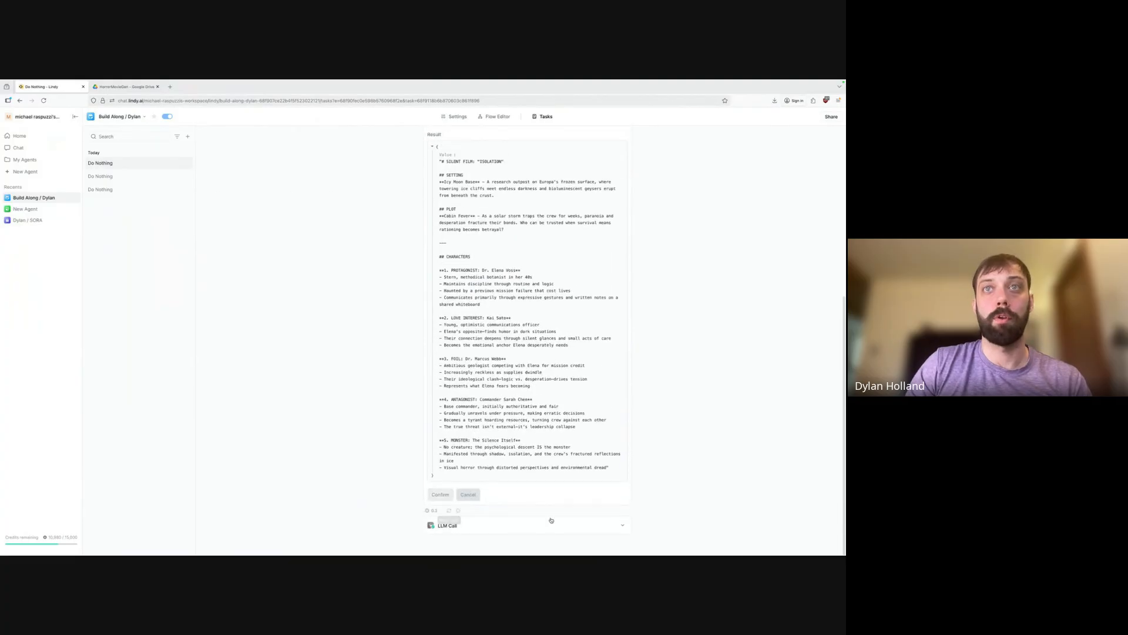
{"action": "scroll", "coordinate": [536, 439], "scroll_direction": "down", "scroll_amount": 2}
{"action": "scroll", "coordinate": [536, 440], "scroll_direction": "down", "scroll_amount": 3}
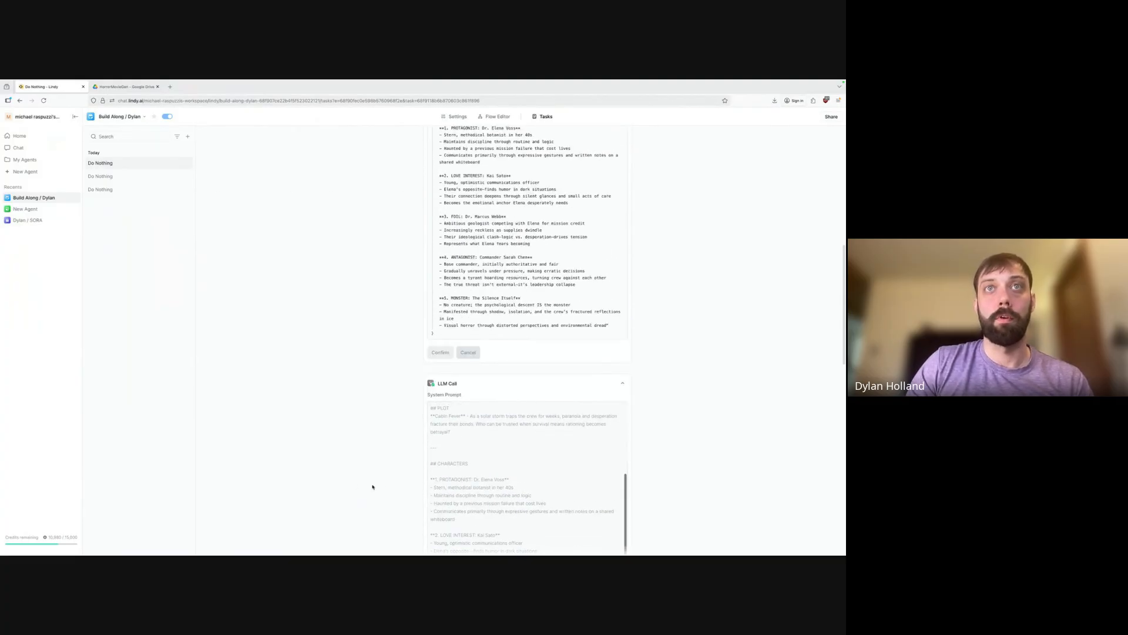
{"action": "scroll", "coordinate": [377, 485], "scroll_direction": "down", "scroll_amount": 5}
{"action": "scroll", "coordinate": [497, 435], "scroll_direction": "down", "scroll_amount": 5}
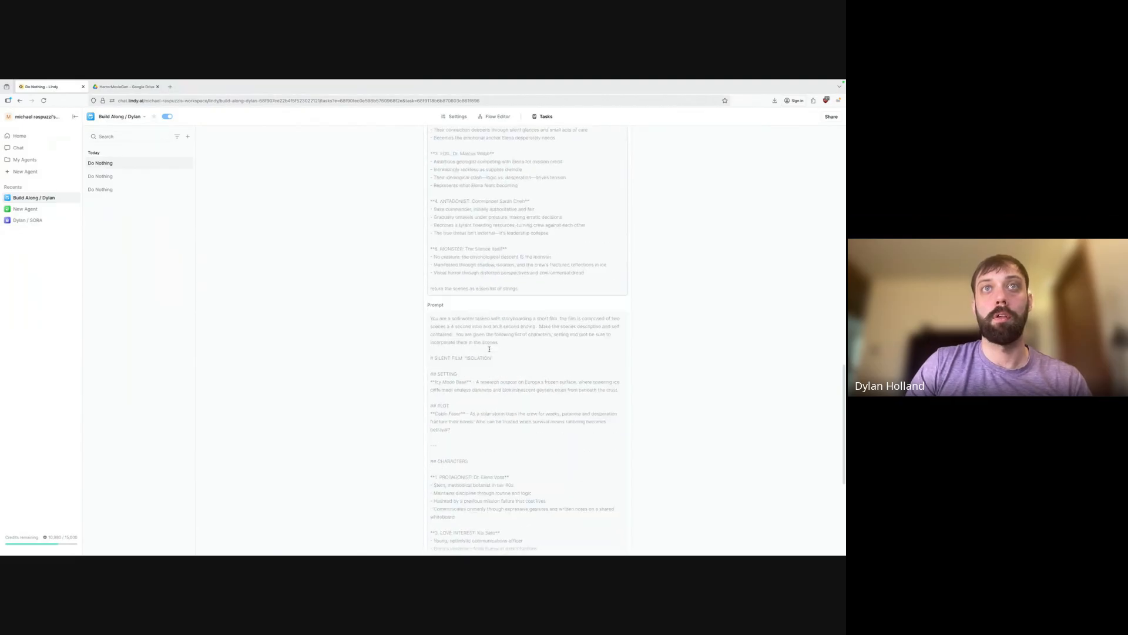
{"action": "scroll", "coordinate": [462, 359], "scroll_direction": "down", "scroll_amount": 2}
{"action": "scroll", "coordinate": [463, 359], "scroll_direction": "down", "scroll_amount": 3}
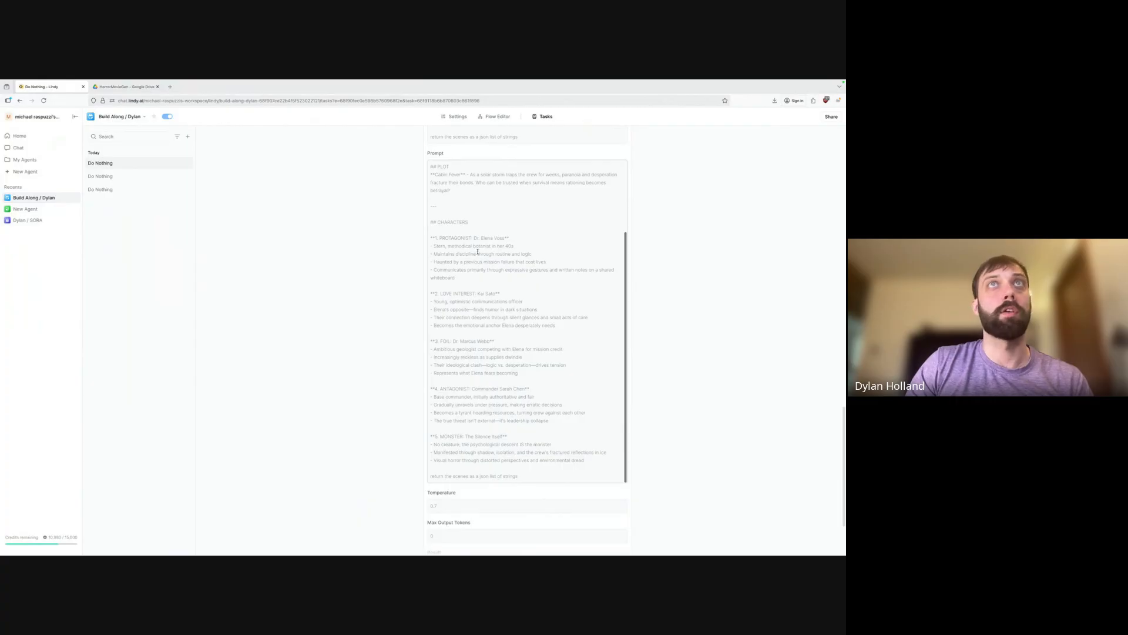
Highlight the protagonist's description in the prompt, then start a new Do Nothing test run.
{"action": "left_click_drag", "start_coordinate": [462, 237], "coordinate": [504, 270]}
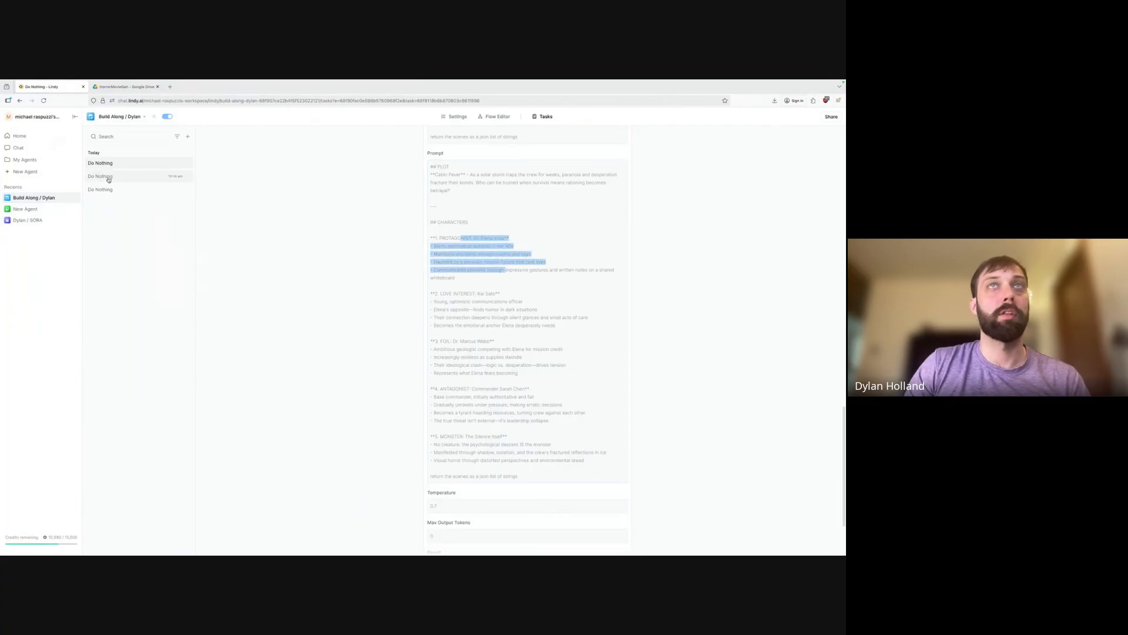
{"action": "left_click", "coordinate": [188, 136]}
{"action": "left_click", "coordinate": [126, 151]}
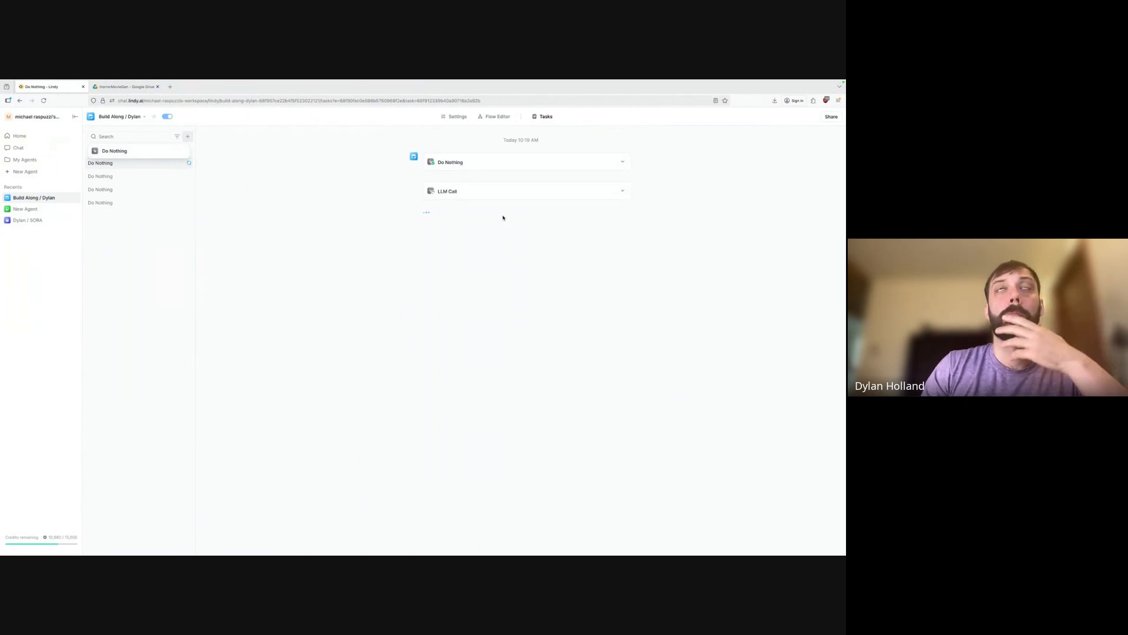
Check both LLM Call steps and read the film-writer's full screenplay for 'The Breach', then collapse it.
{"action": "left_click", "coordinate": [622, 191]}
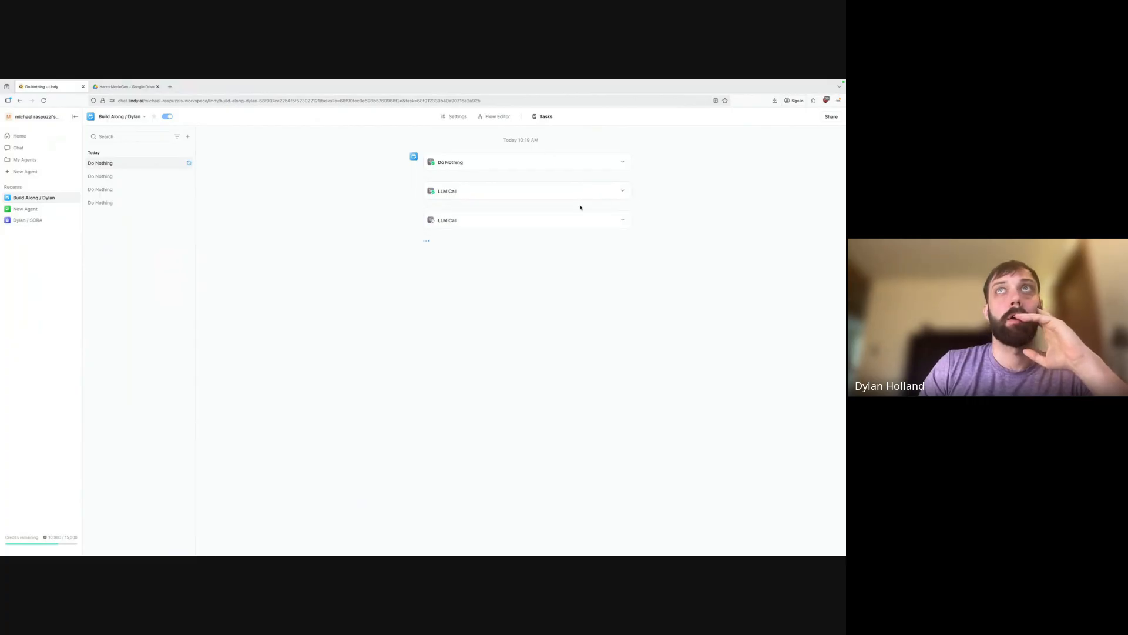
{"action": "left_click", "coordinate": [622, 219]}
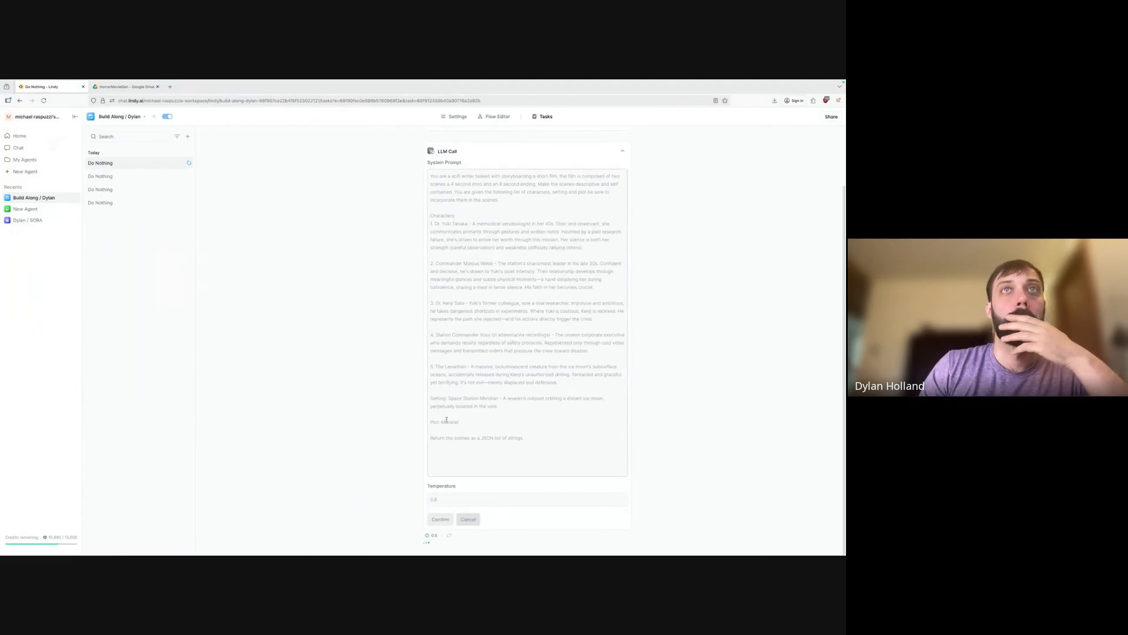
{"action": "scroll", "coordinate": [497, 308], "scroll_direction": "up", "scroll_amount": 2}
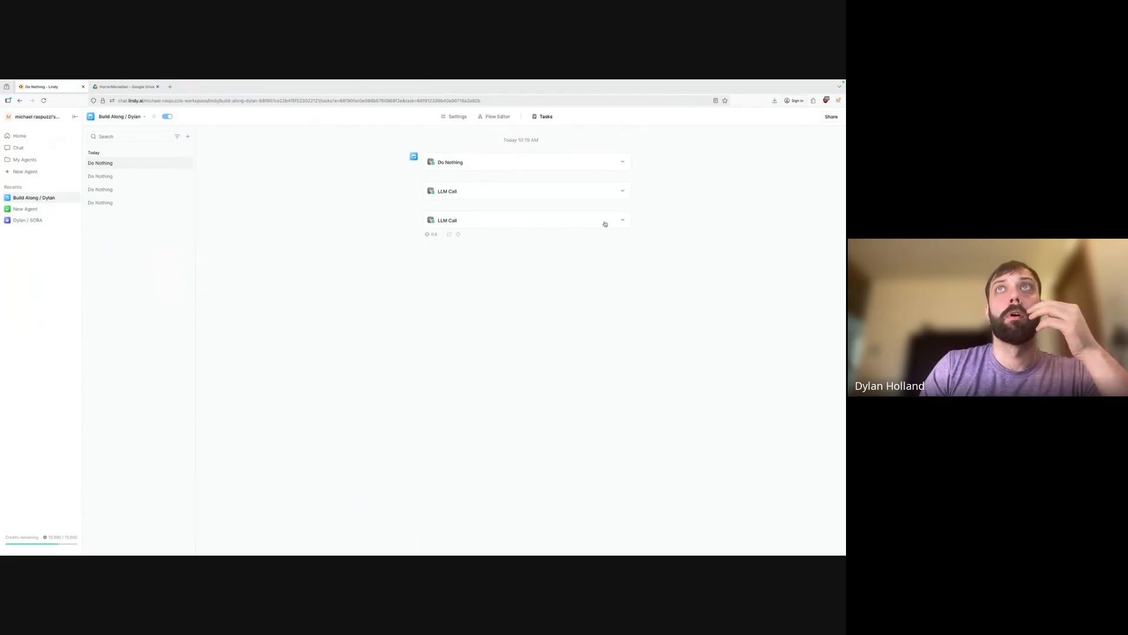
{"action": "left_click", "coordinate": [620, 190]}
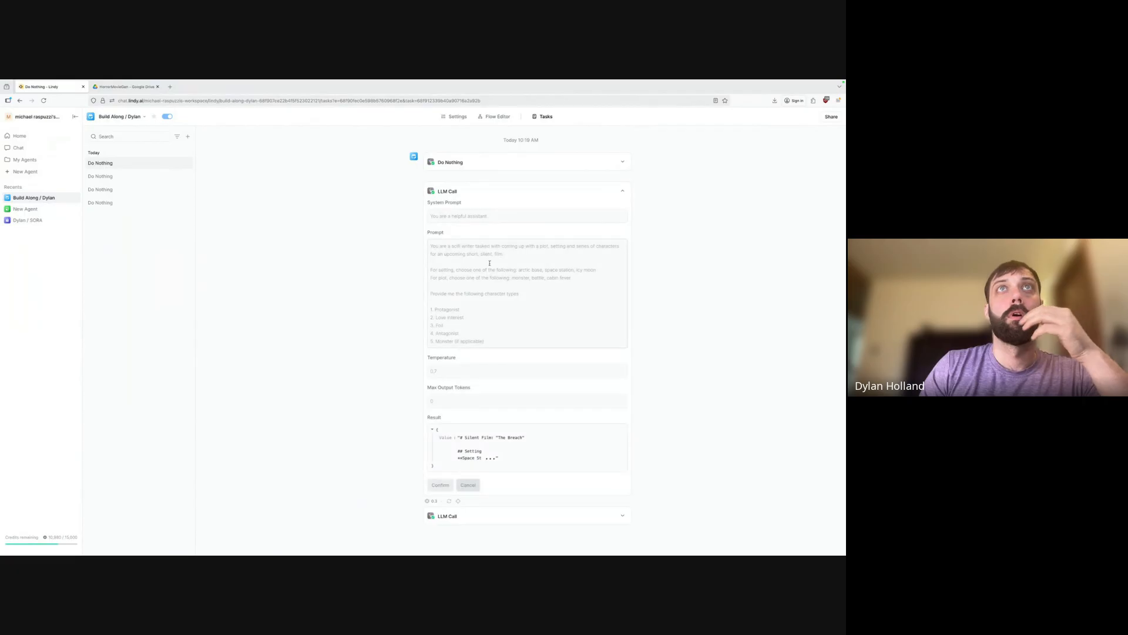
{"action": "left_click", "coordinate": [470, 452]}
{"action": "scroll", "coordinate": [470, 451], "scroll_direction": "down", "scroll_amount": 3}
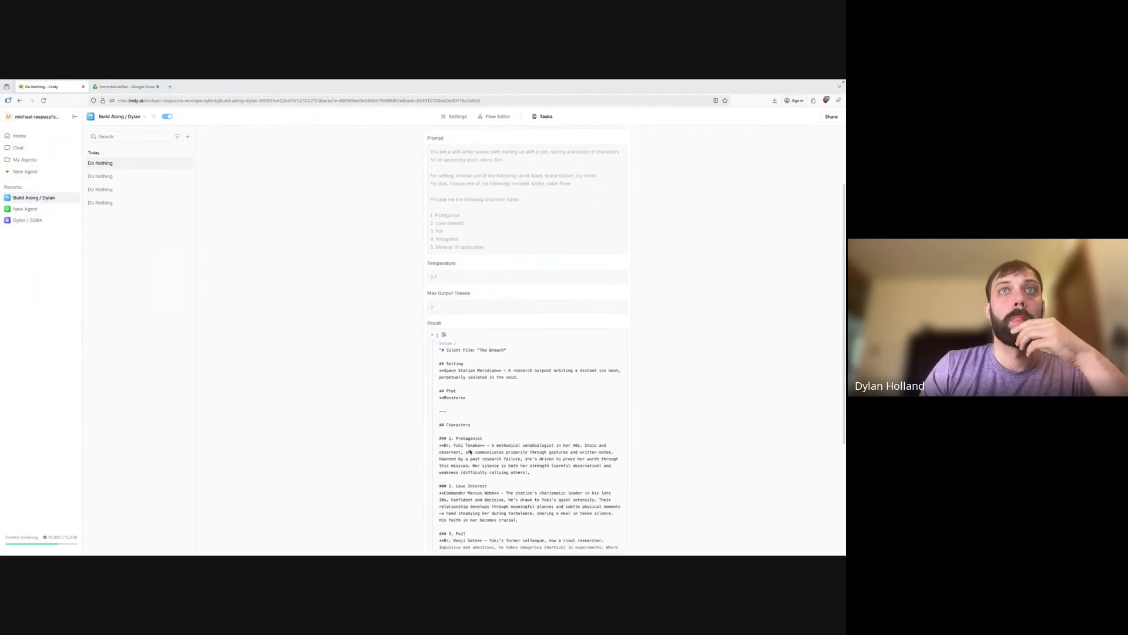
{"action": "scroll", "coordinate": [461, 383], "scroll_direction": "down", "scroll_amount": 2}
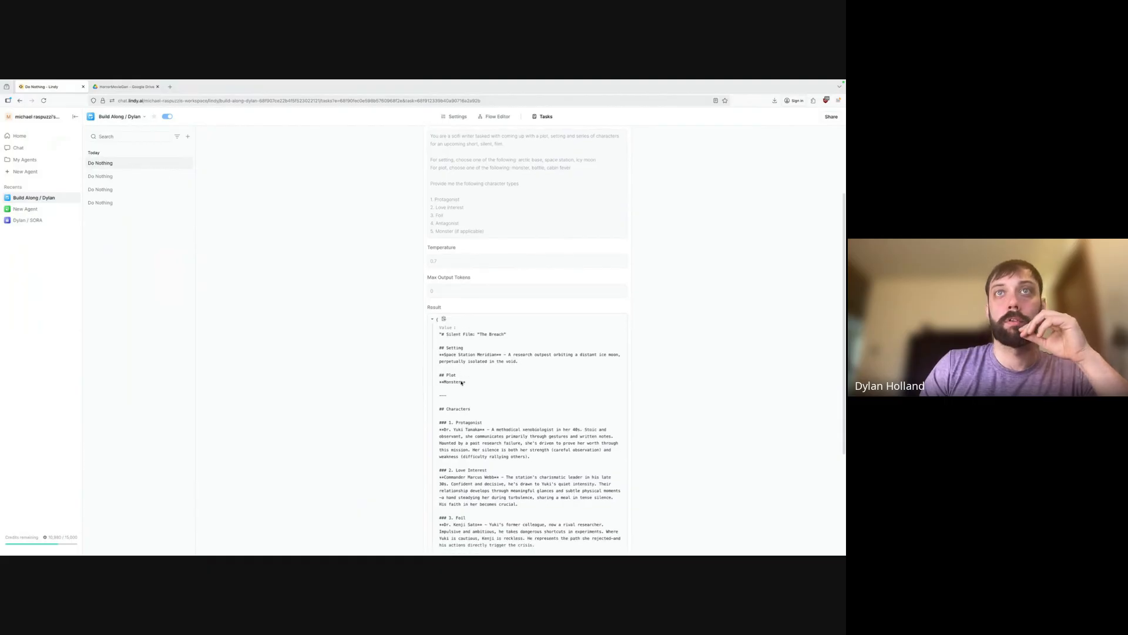
{"action": "scroll", "coordinate": [470, 377], "scroll_direction": "down", "scroll_amount": 3}
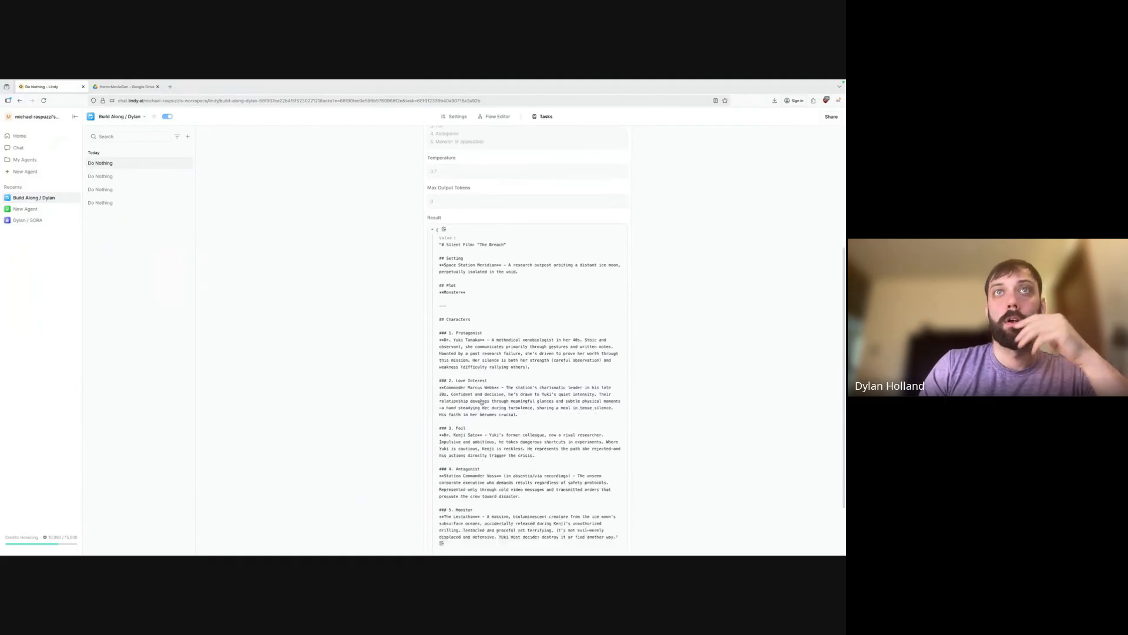
{"action": "scroll", "coordinate": [523, 379], "scroll_direction": "up", "scroll_amount": 4}
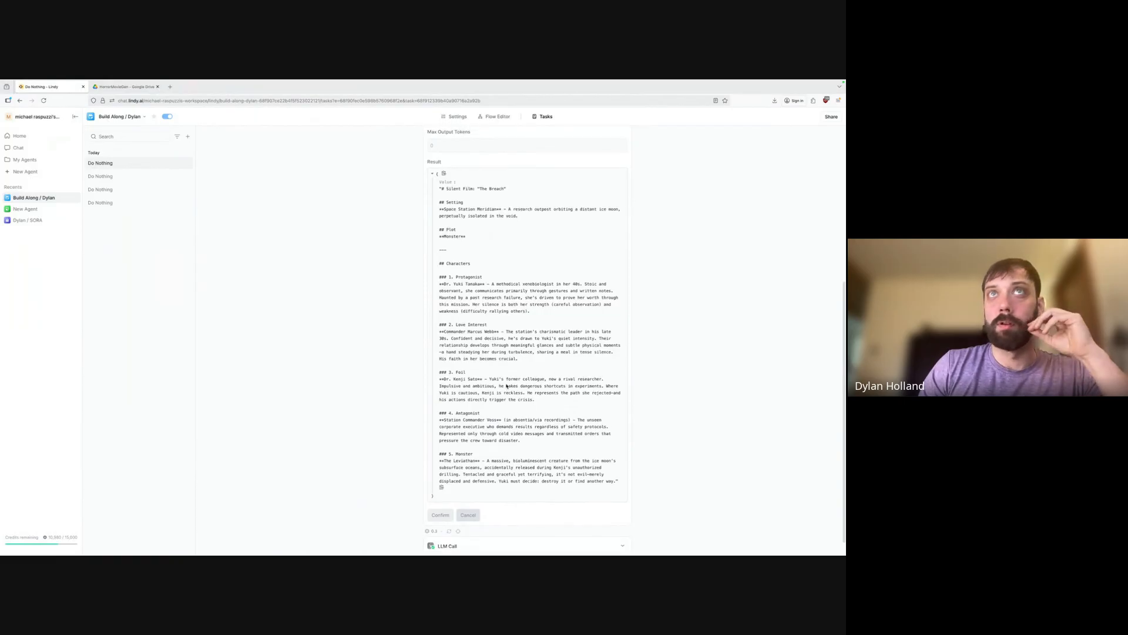
{"action": "scroll", "coordinate": [468, 293], "scroll_direction": "up", "scroll_amount": 5}
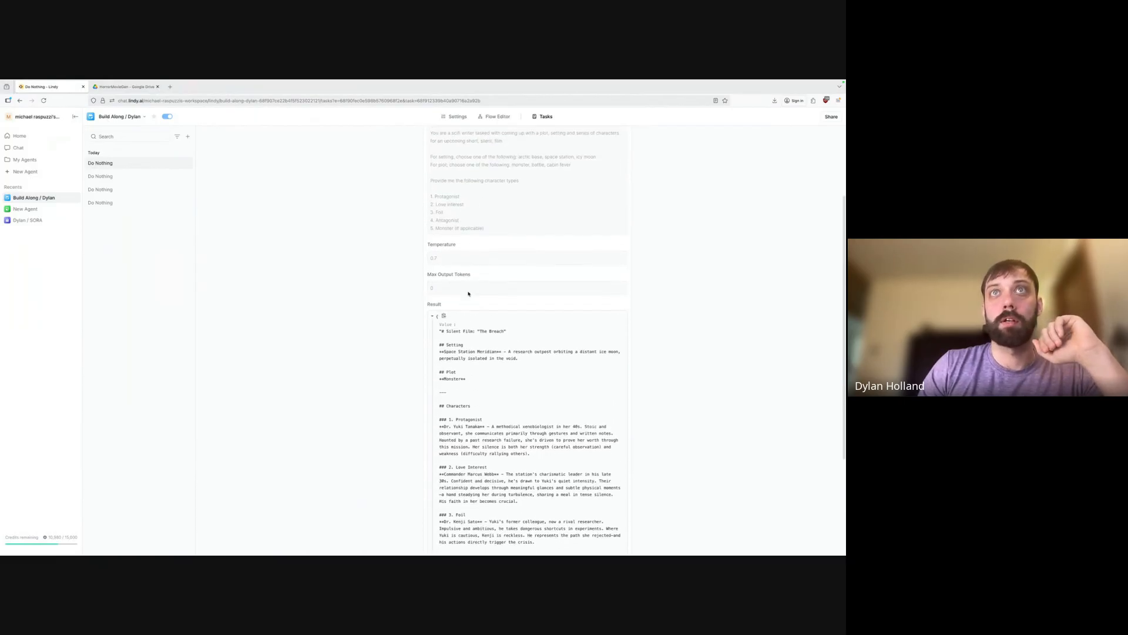
{"action": "left_click", "coordinate": [624, 195]}
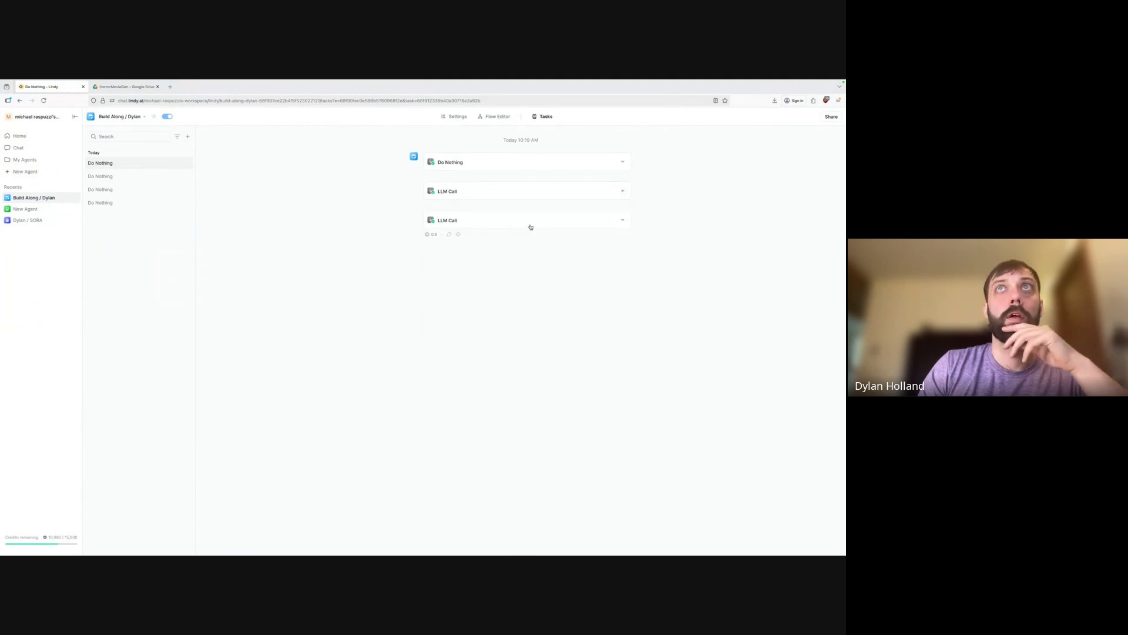
{"action": "left_click", "coordinate": [623, 219]}
{"action": "scroll", "coordinate": [507, 315], "scroll_direction": "down", "scroll_amount": 9}
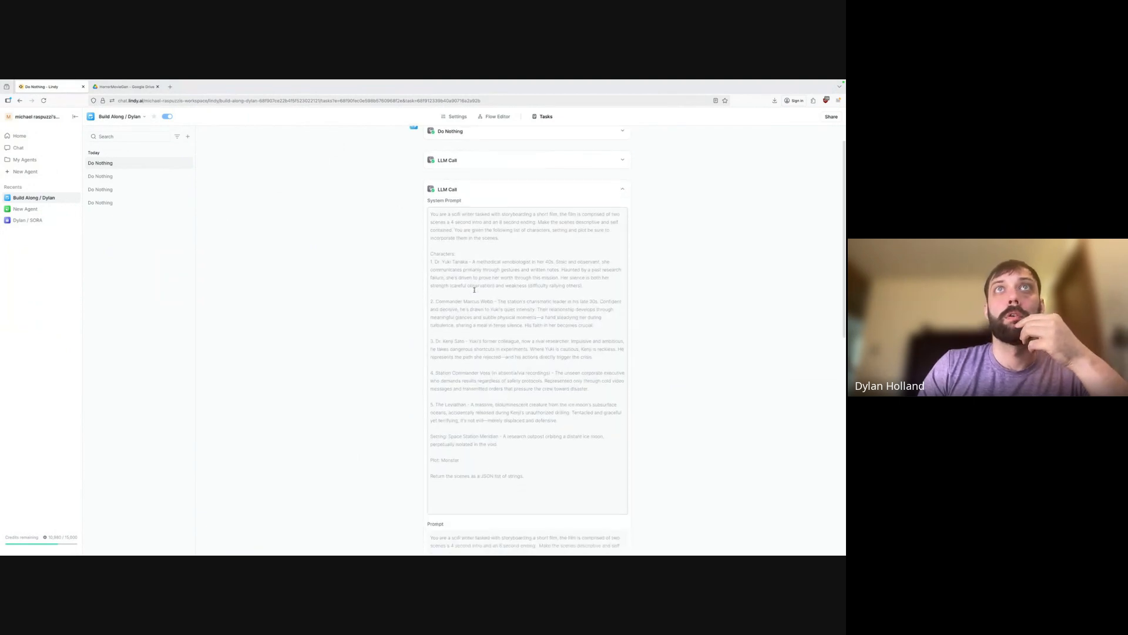
{"action": "scroll", "coordinate": [502, 425], "scroll_direction": "down", "scroll_amount": 5}
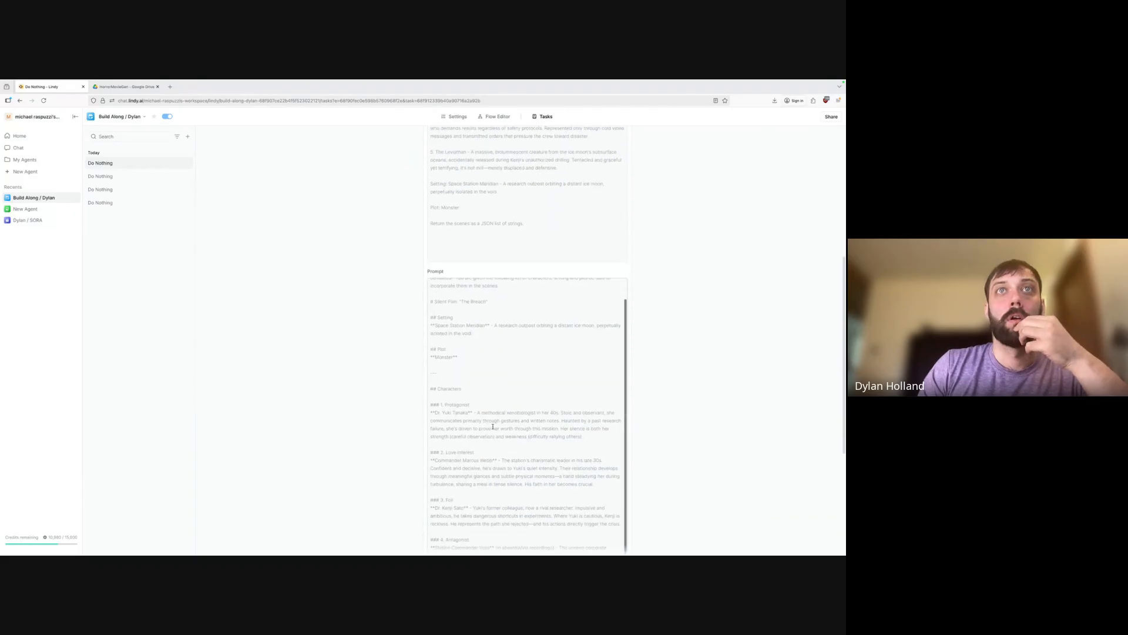
{"action": "scroll", "coordinate": [448, 448], "scroll_direction": "down", "scroll_amount": 8}
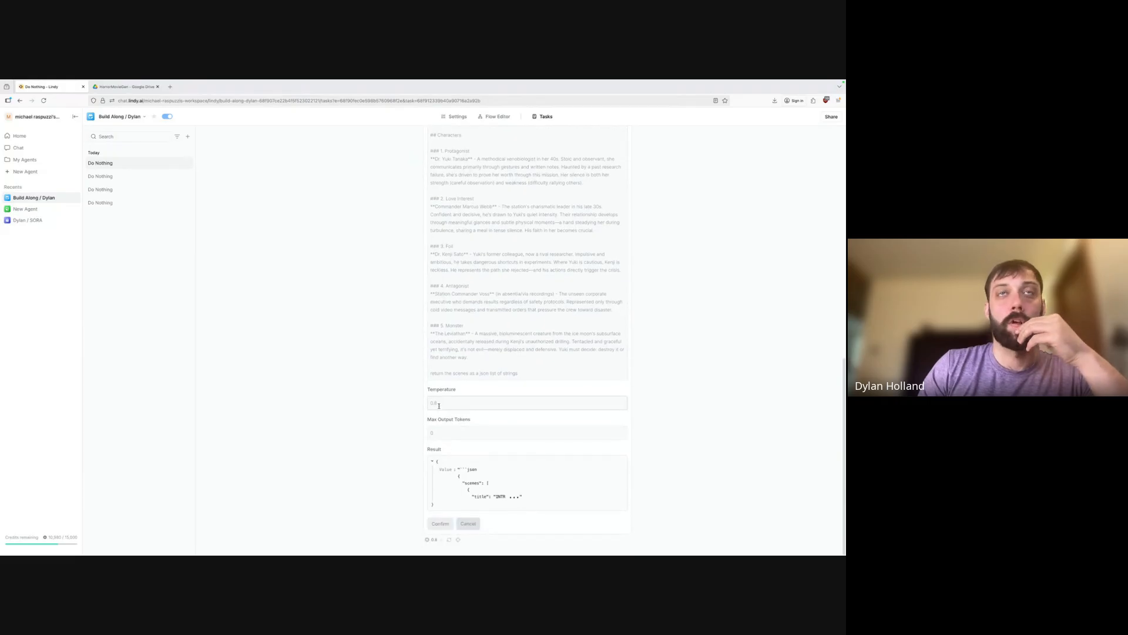
{"action": "double_click", "coordinate": [438, 405]}
{"action": "left_click", "coordinate": [505, 505]}
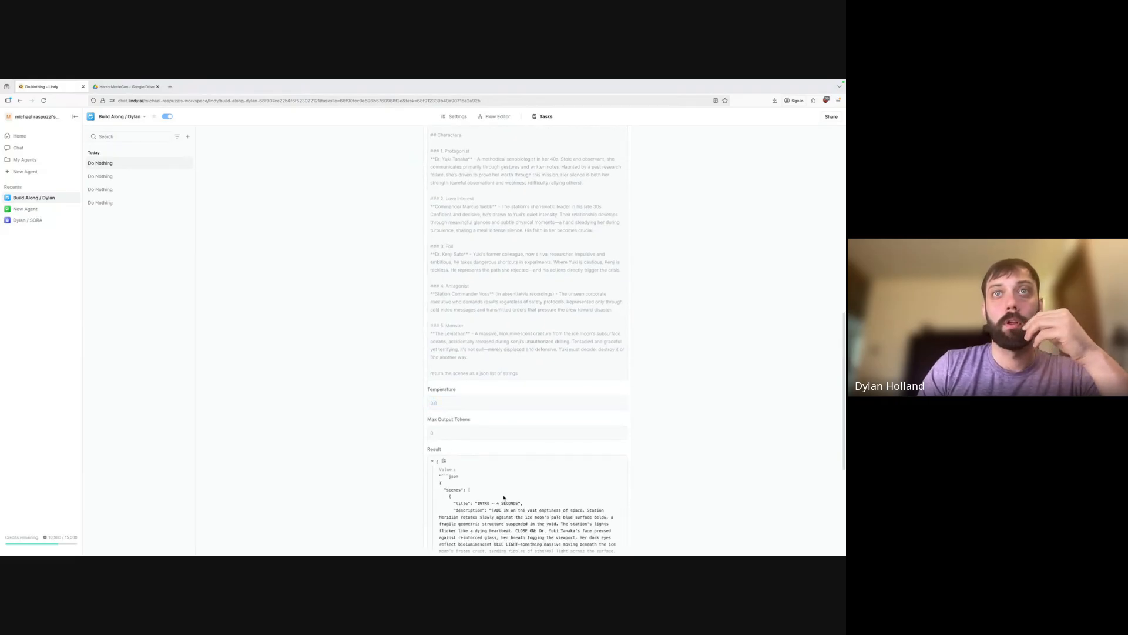
{"action": "scroll", "coordinate": [505, 447], "scroll_direction": "down", "scroll_amount": 3}
{"action": "scroll", "coordinate": [505, 366], "scroll_direction": "down", "scroll_amount": 2}
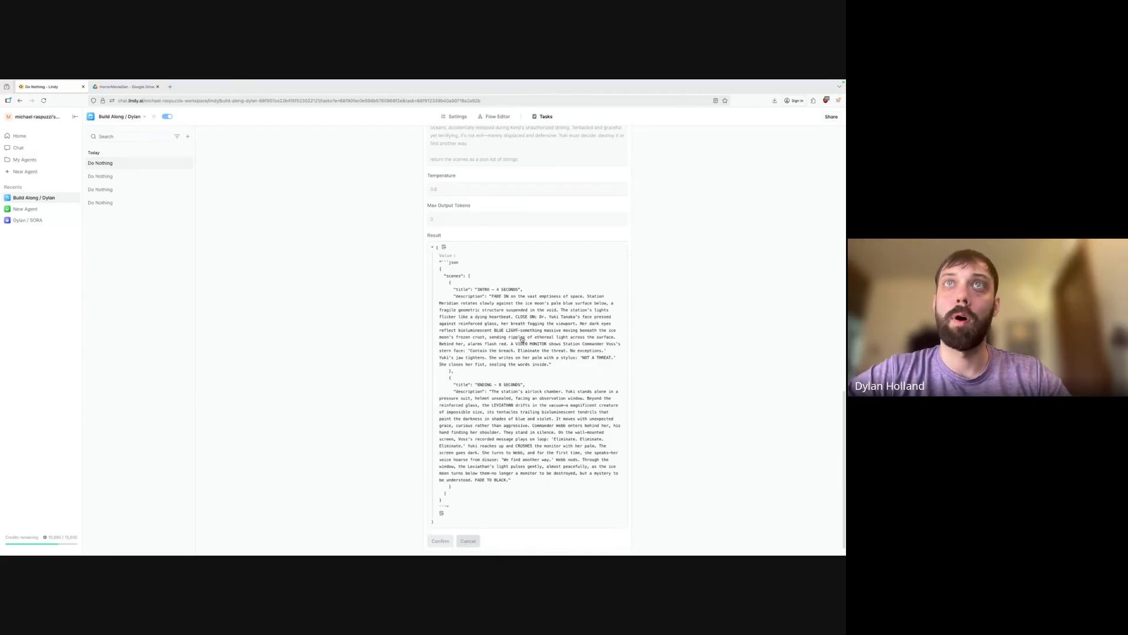
{"action": "left_click_drag", "start_coordinate": [518, 351], "coordinate": [549, 364]}
{"action": "left_click", "coordinate": [548, 363]}
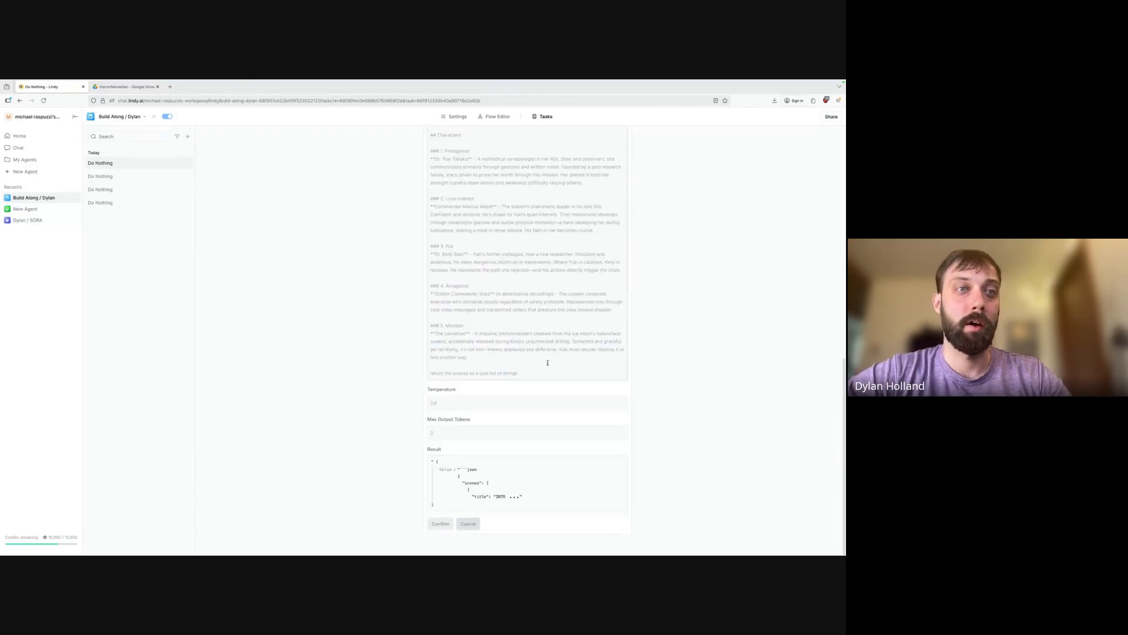
{"action": "left_click", "coordinate": [505, 496]}
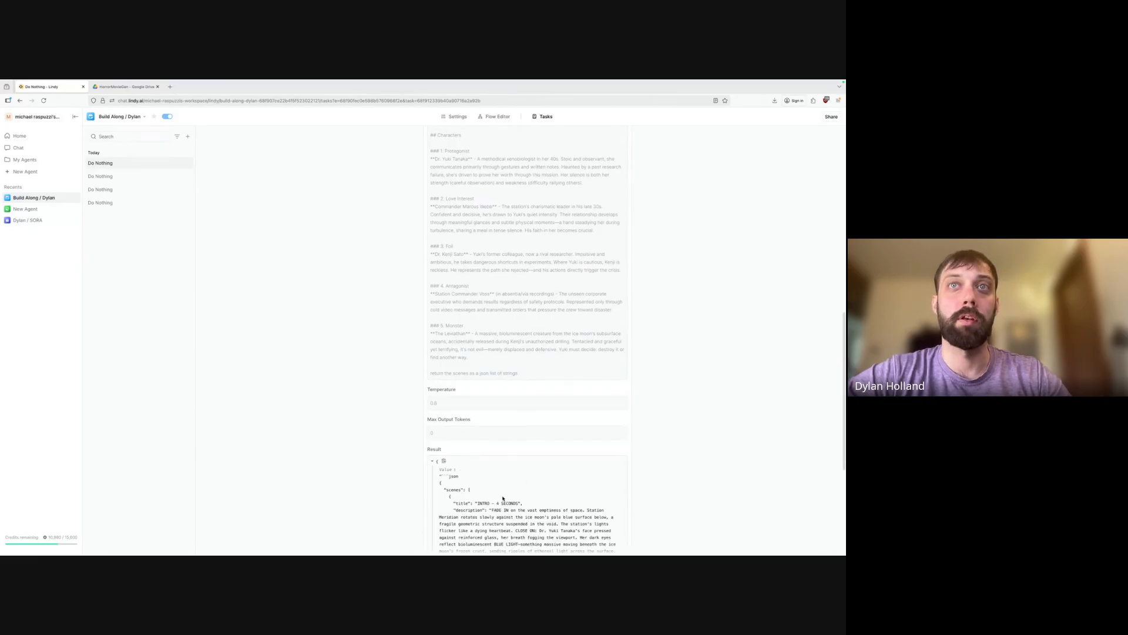
{"action": "scroll", "coordinate": [509, 460], "scroll_direction": "down", "scroll_amount": 2}
{"action": "scroll", "coordinate": [509, 460], "scroll_direction": "down", "scroll_amount": 3}
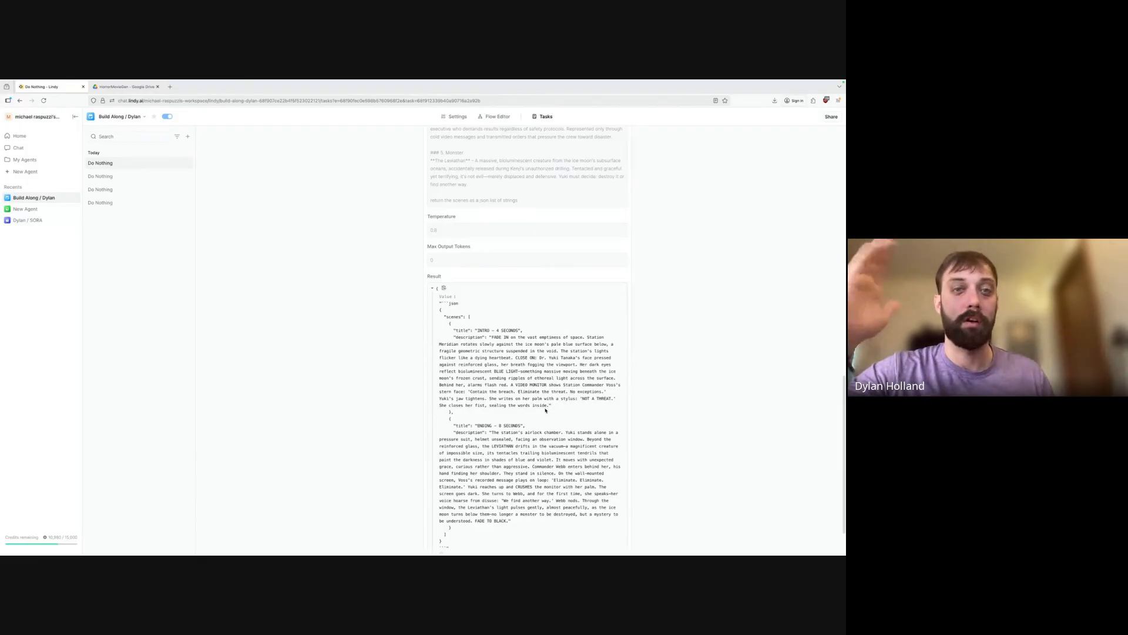
{"action": "scroll", "coordinate": [546, 410], "scroll_direction": "down", "scroll_amount": 2}
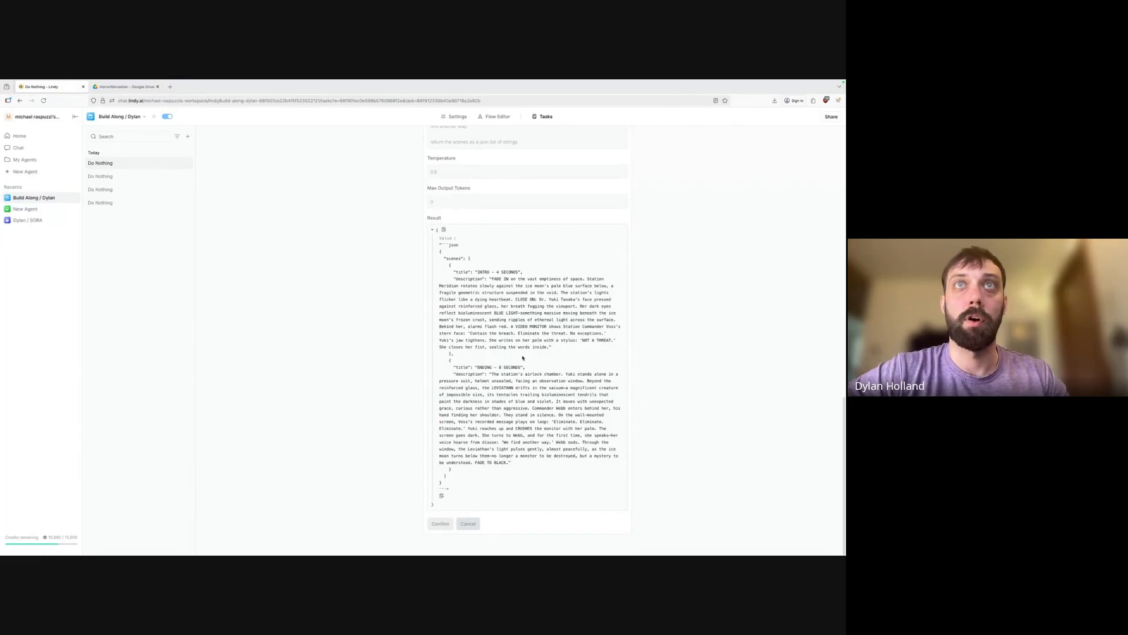
{"action": "scroll", "coordinate": [534, 300], "scroll_direction": "up", "scroll_amount": 3}
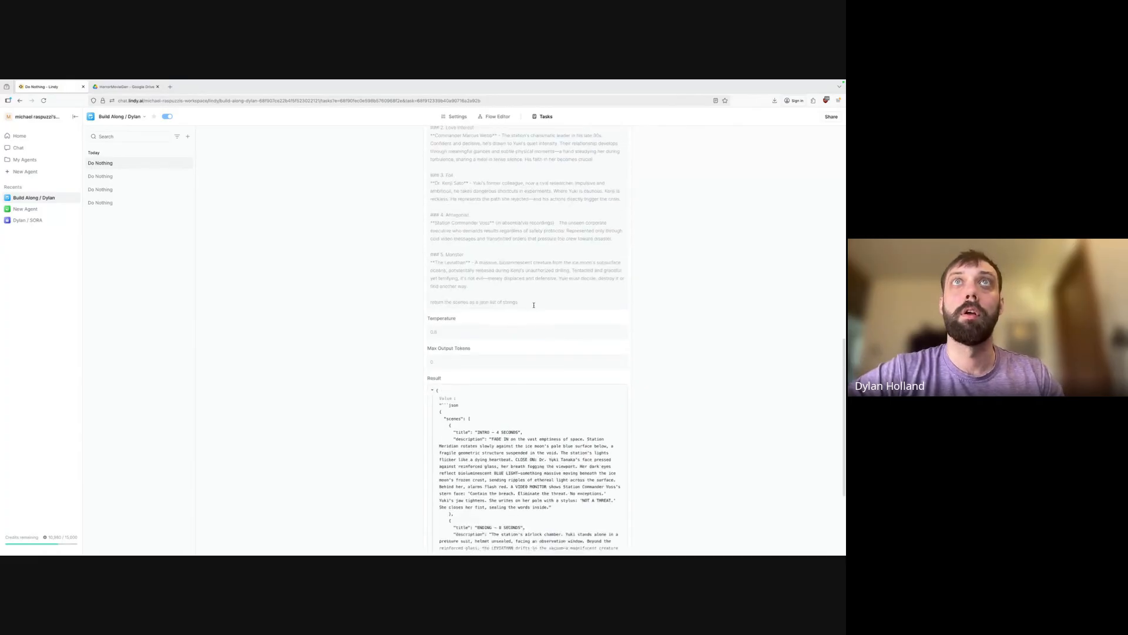
{"action": "scroll", "coordinate": [534, 300], "scroll_direction": "up", "scroll_amount": 5}
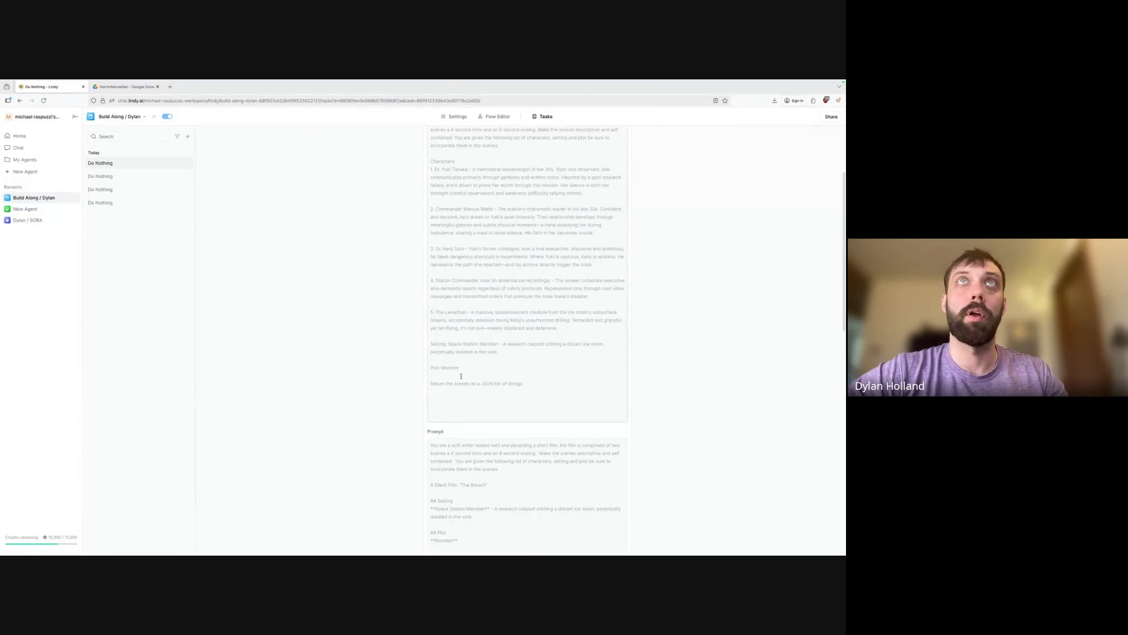
{"action": "scroll", "coordinate": [461, 376], "scroll_direction": "up", "scroll_amount": 2}
{"action": "left_click_drag", "start_coordinate": [433, 256], "coordinate": [468, 259]}
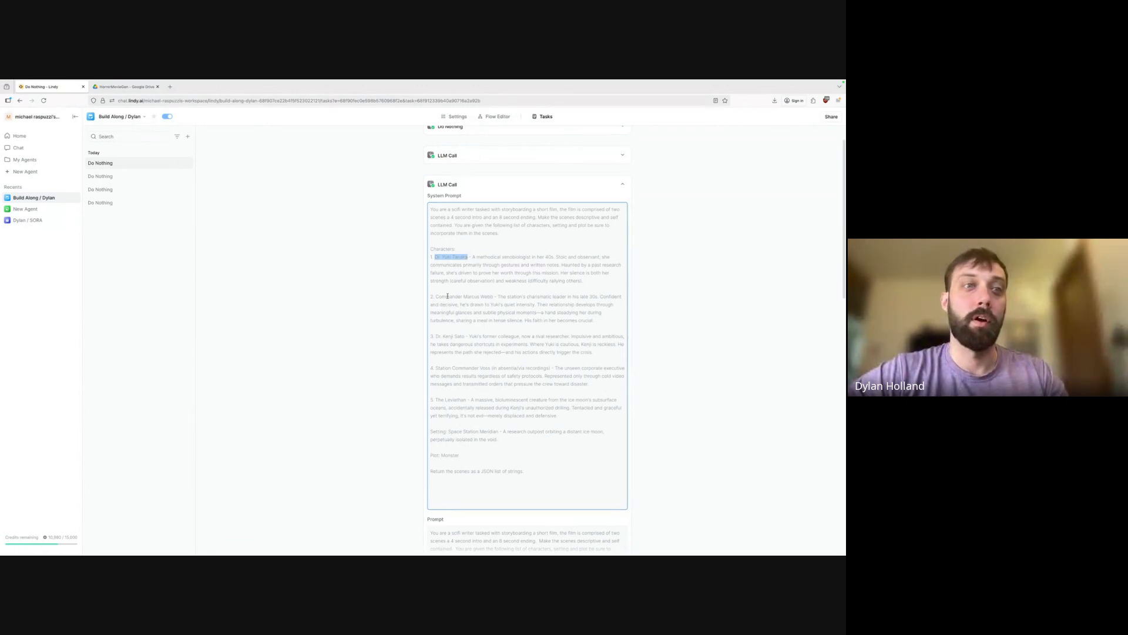
{"action": "left_click_drag", "start_coordinate": [431, 296], "coordinate": [482, 297]}
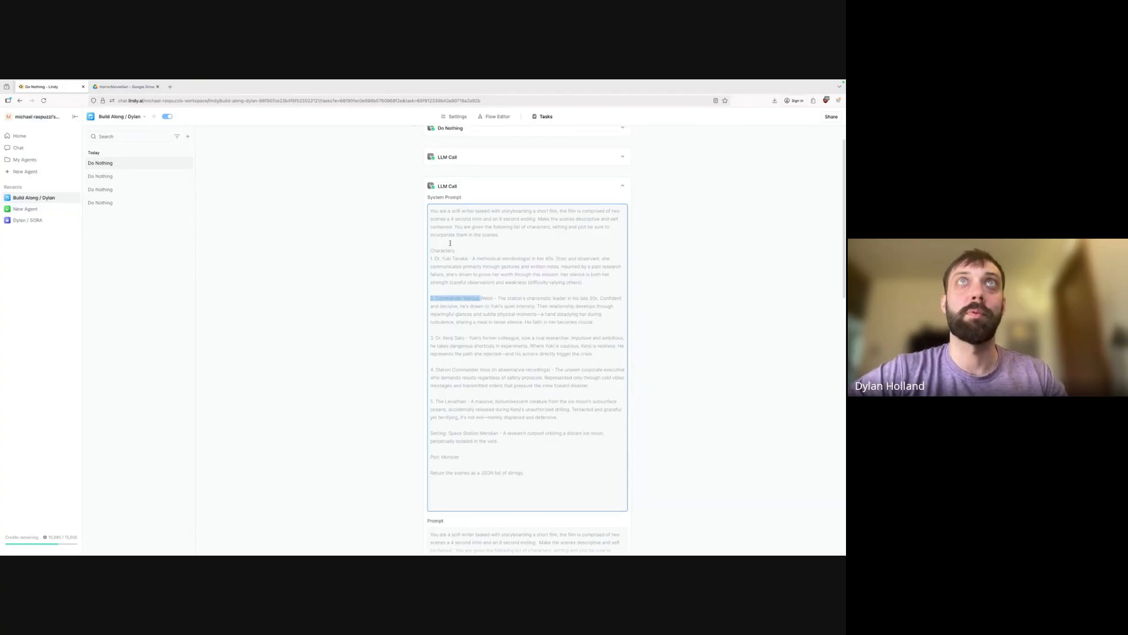
{"action": "scroll", "coordinate": [449, 246], "scroll_direction": "up", "scroll_amount": 1}
{"action": "left_click", "coordinate": [618, 213]}
{"action": "left_click", "coordinate": [623, 221]}
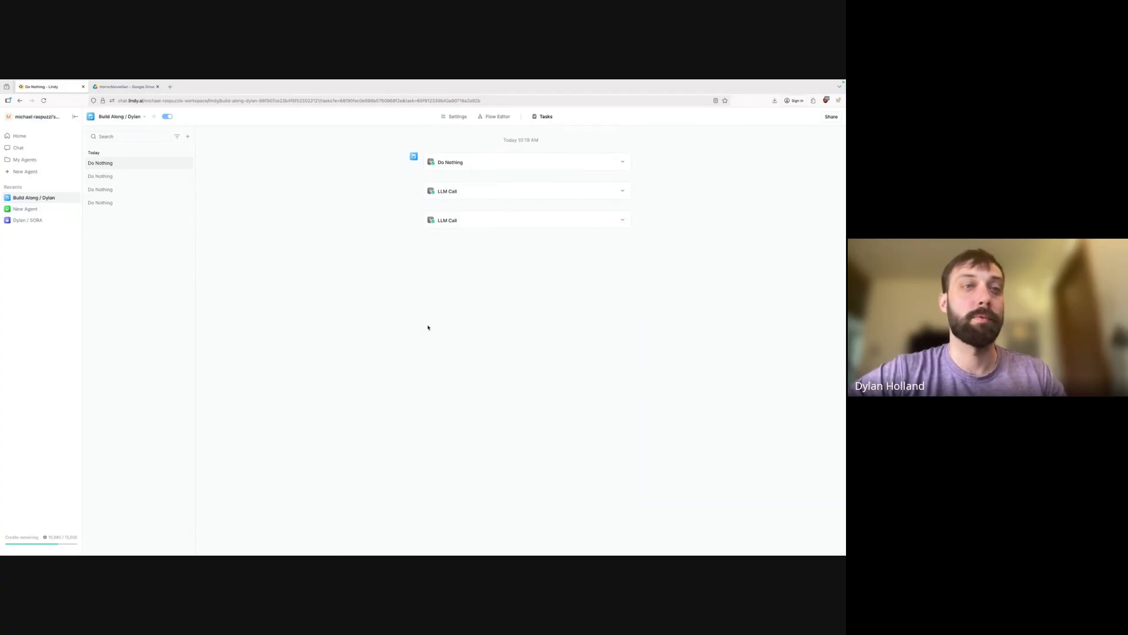
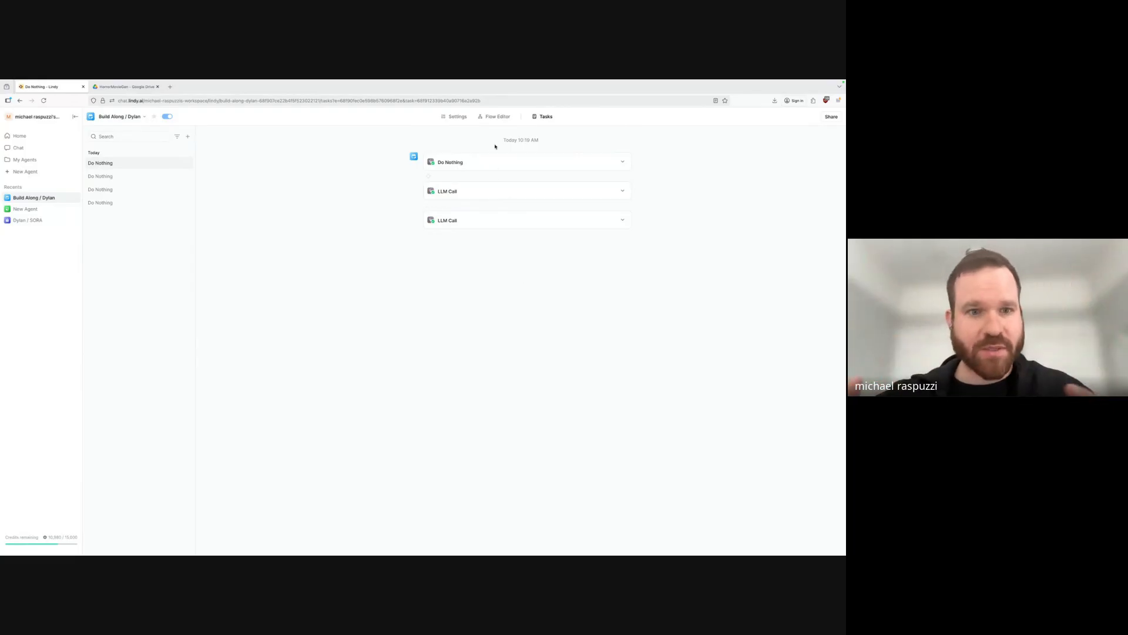
Switch to the Flow Editor and bring up the next-step choices below the second LLM Call.
{"action": "left_click", "coordinate": [498, 116]}
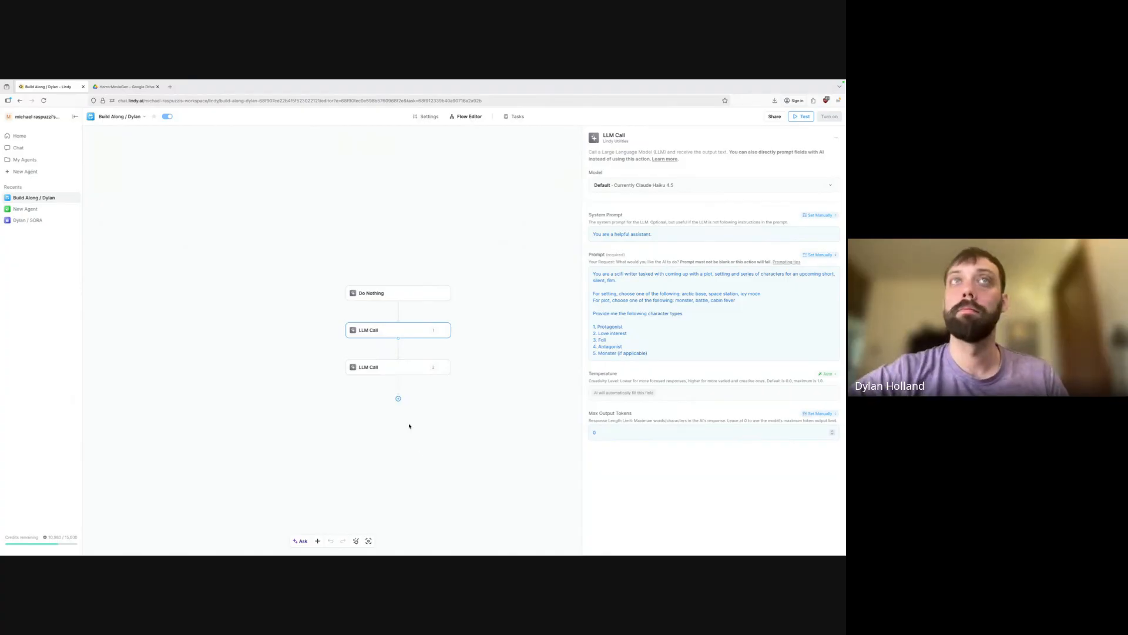
{"action": "left_click", "coordinate": [397, 399]}
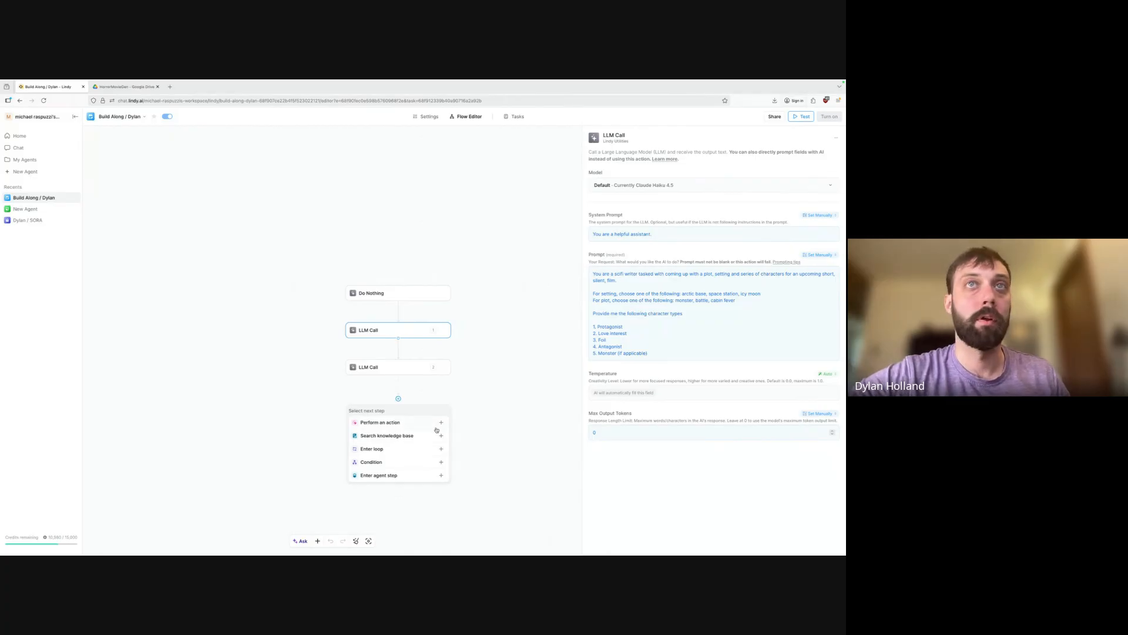
Add an Enter Loop action after the second LLM Call.
{"action": "left_click", "coordinate": [441, 423]}
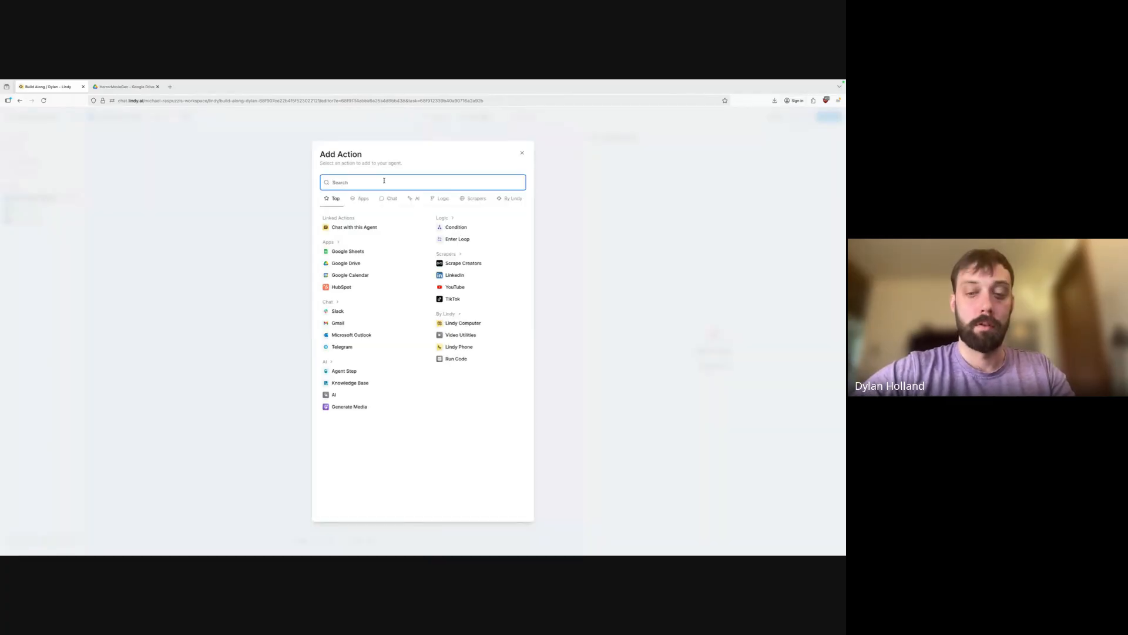
{"action": "type", "text": "loop"}
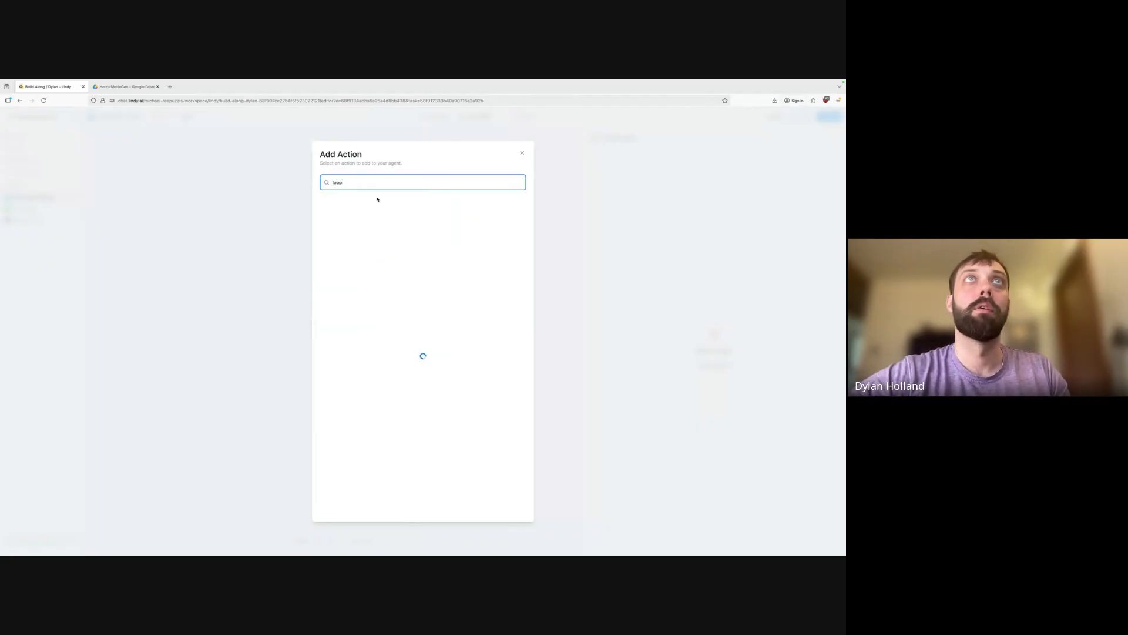
{"action": "left_click", "coordinate": [378, 221]}
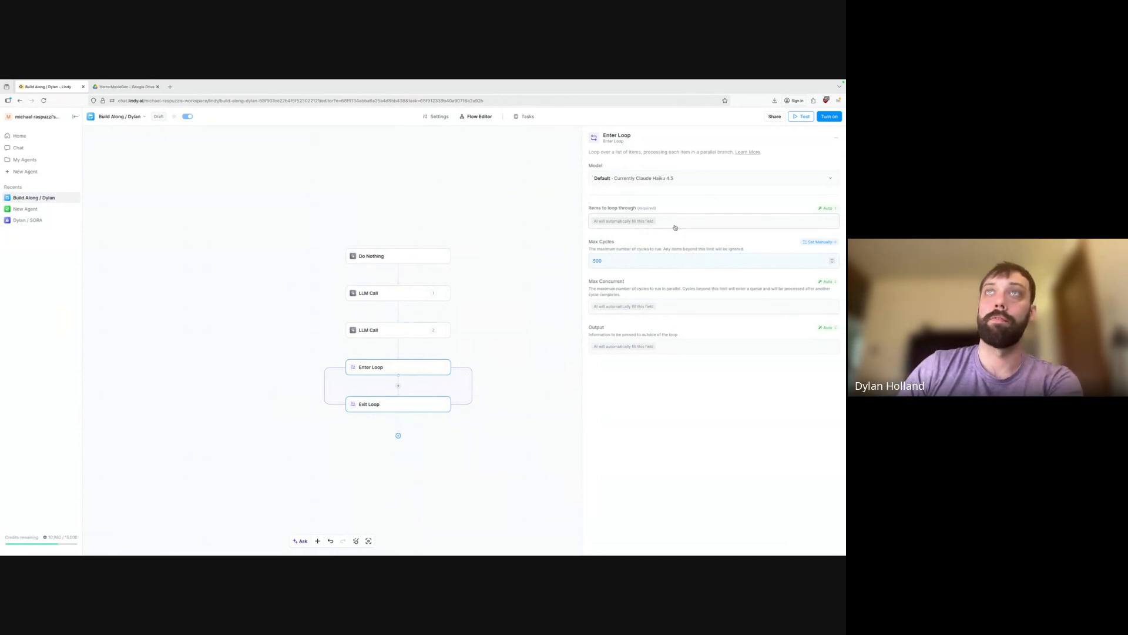
Place a Do Nothing action inside the new loop.
{"action": "left_click", "coordinate": [397, 387]}
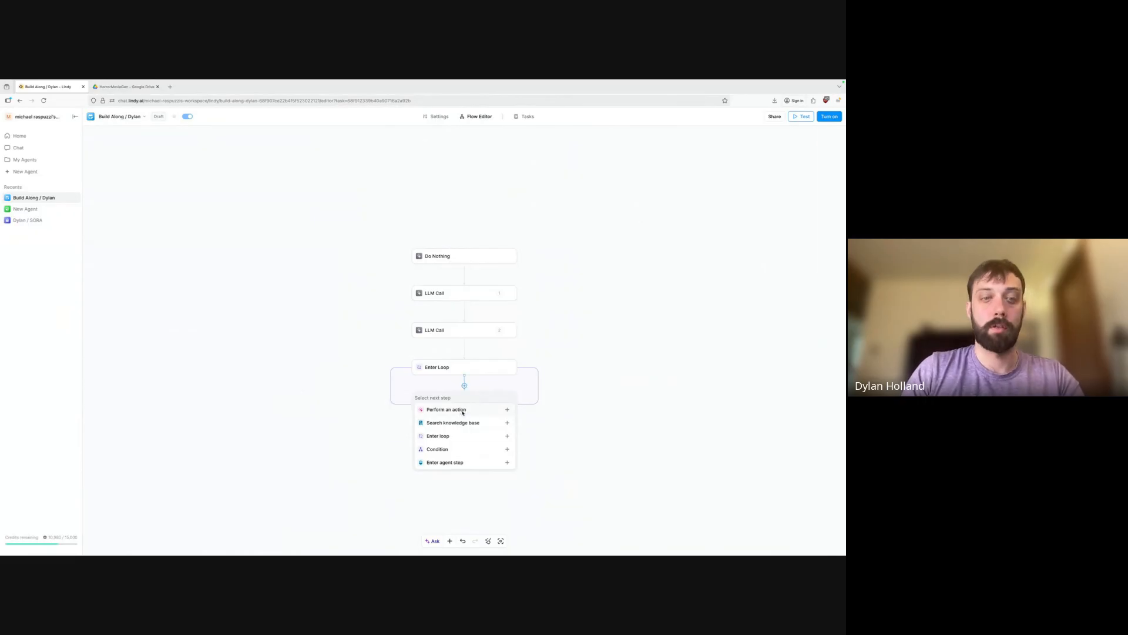
{"action": "left_click", "coordinate": [463, 412]}
{"action": "type", "text": "Do no"}
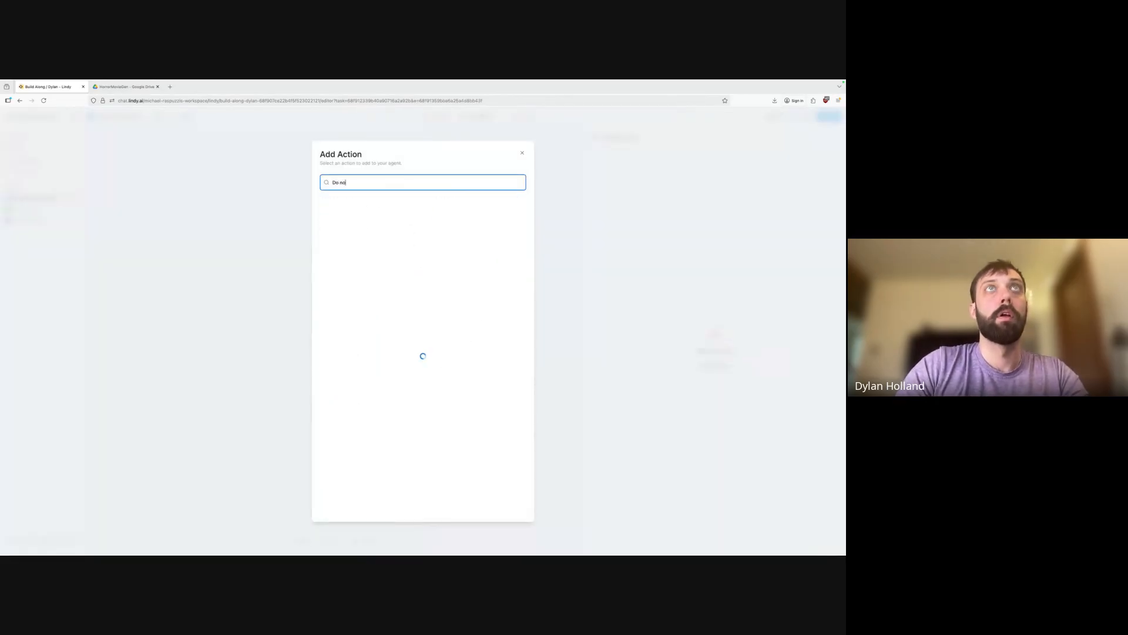
{"action": "type", "text": "t"}
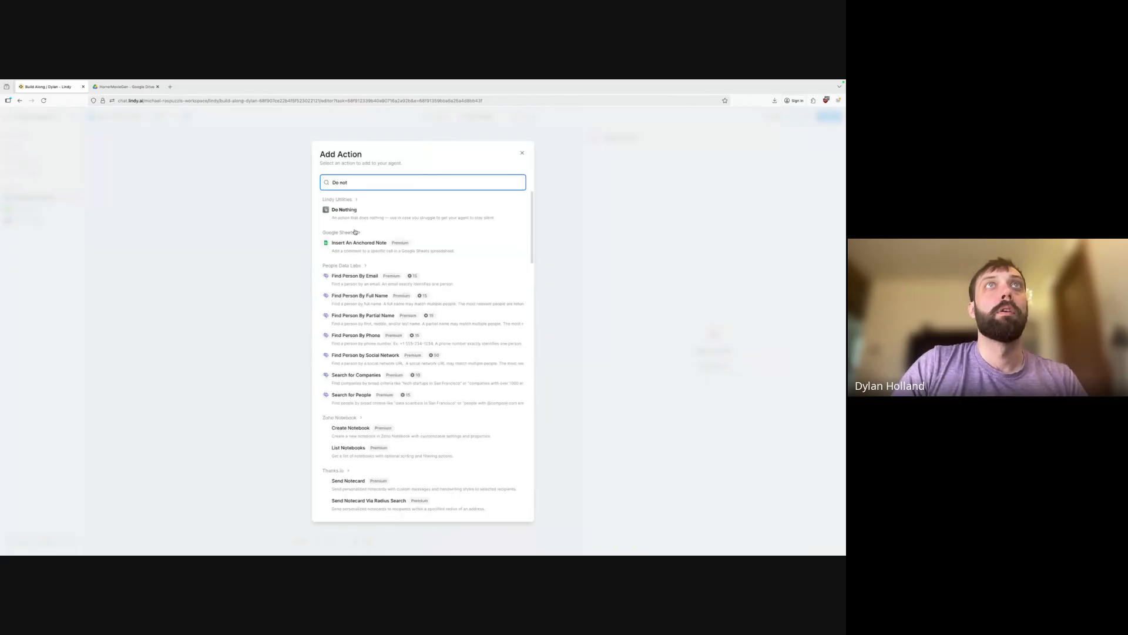
{"action": "left_click", "coordinate": [363, 210]}
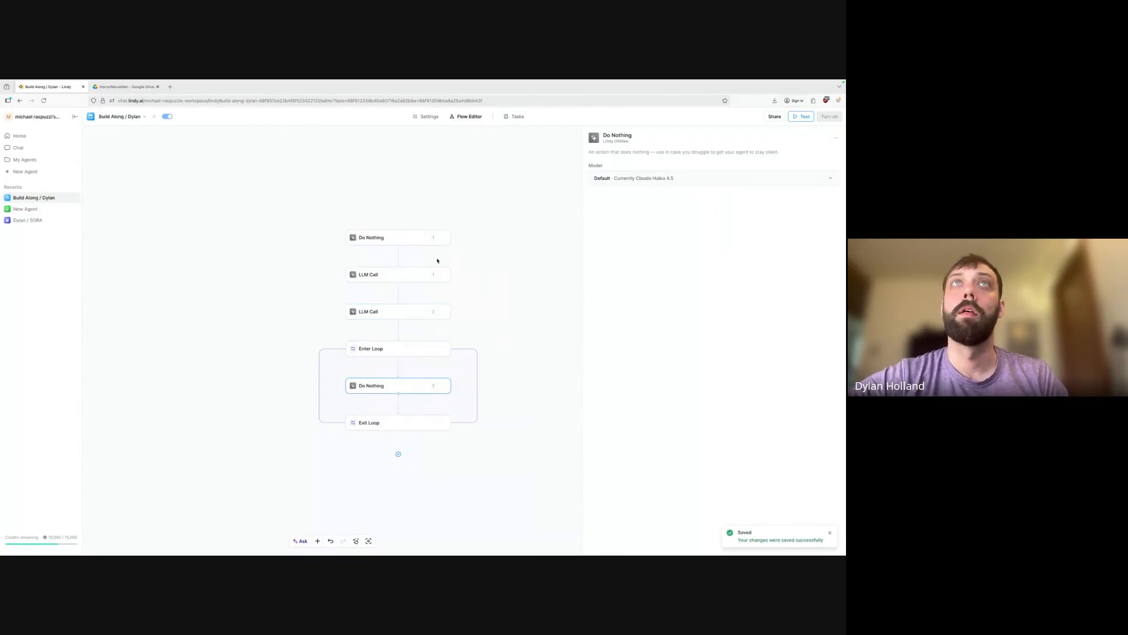
Start a new task run and read the first LLM Call's full Silent Film Concept result.
{"action": "left_click", "coordinate": [516, 117]}
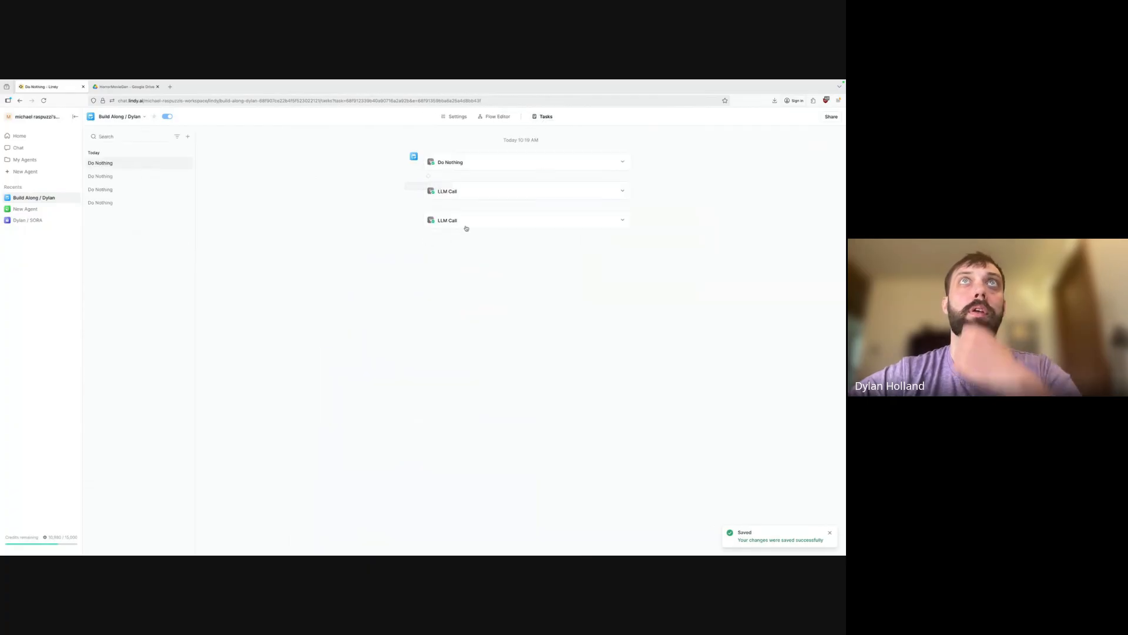
{"action": "left_click", "coordinate": [188, 136]}
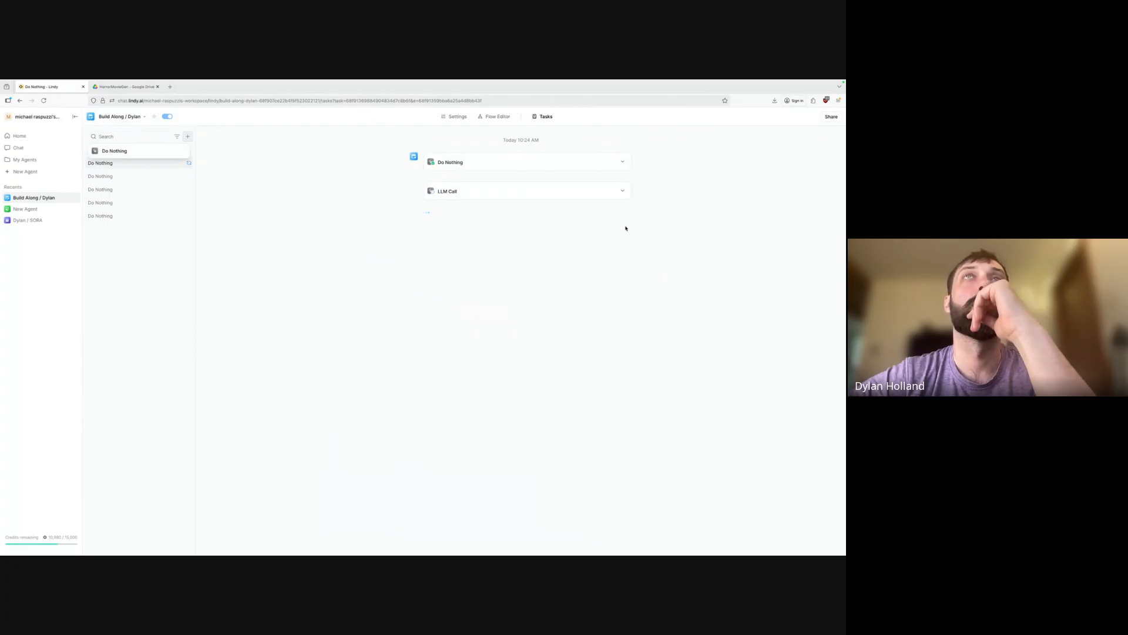
{"action": "left_click", "coordinate": [622, 190]}
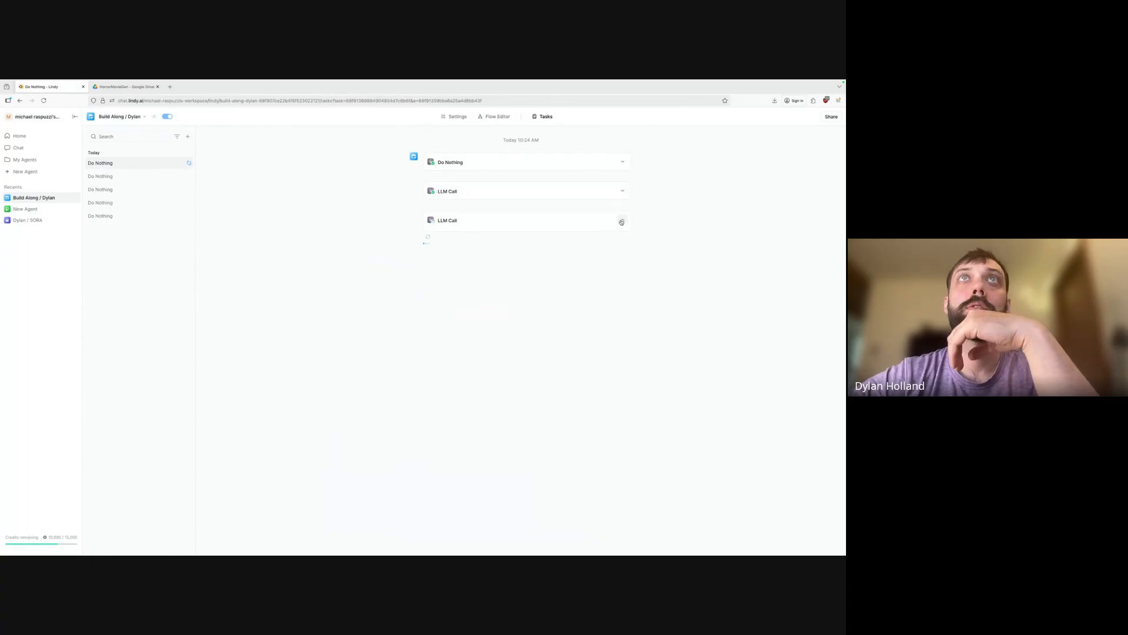
{"action": "left_click", "coordinate": [622, 219]}
{"action": "left_click", "coordinate": [622, 191]}
{"action": "scroll", "coordinate": [533, 294], "scroll_direction": "down", "scroll_amount": 2}
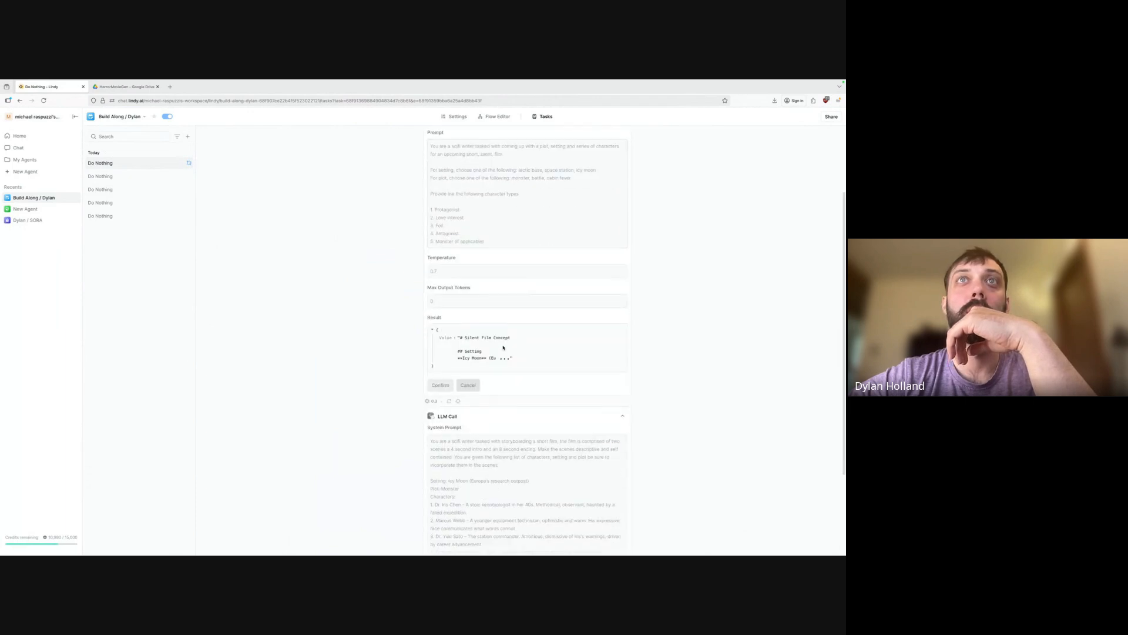
{"action": "left_click", "coordinate": [474, 357]}
{"action": "scroll", "coordinate": [491, 402], "scroll_direction": "down", "scroll_amount": 3}
{"action": "scroll", "coordinate": [491, 403], "scroll_direction": "down", "scroll_amount": 4}
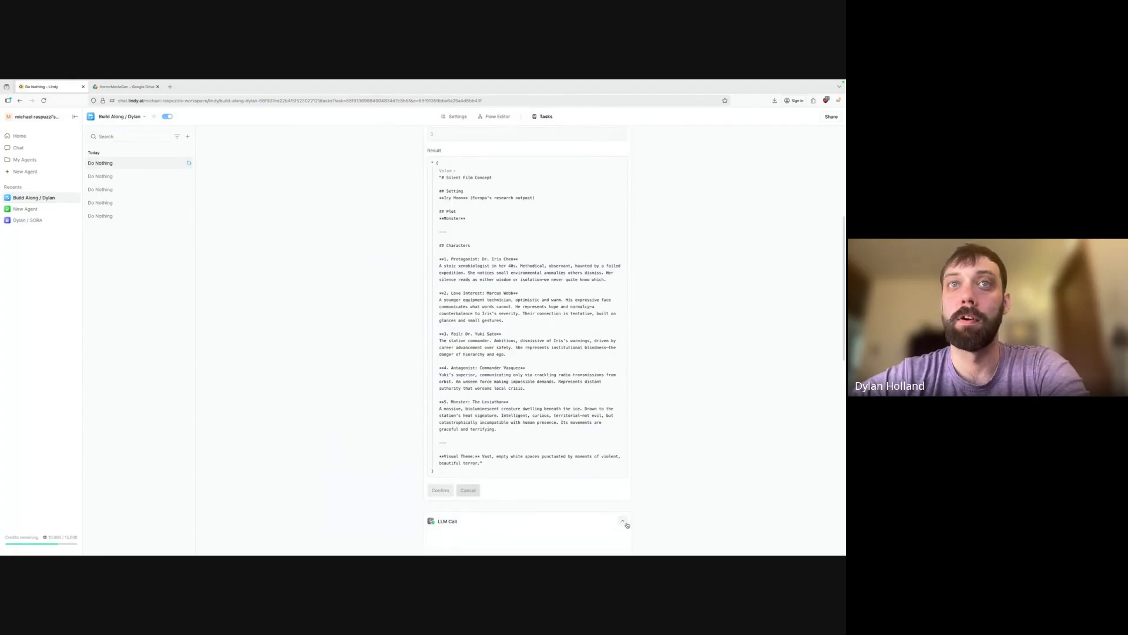
Read through the second LLM Call's two-scene JSON output.
{"action": "left_click", "coordinate": [623, 521]}
{"action": "scroll", "coordinate": [593, 446], "scroll_direction": "down", "scroll_amount": 10}
{"action": "scroll", "coordinate": [504, 424], "scroll_direction": "down", "scroll_amount": 5}
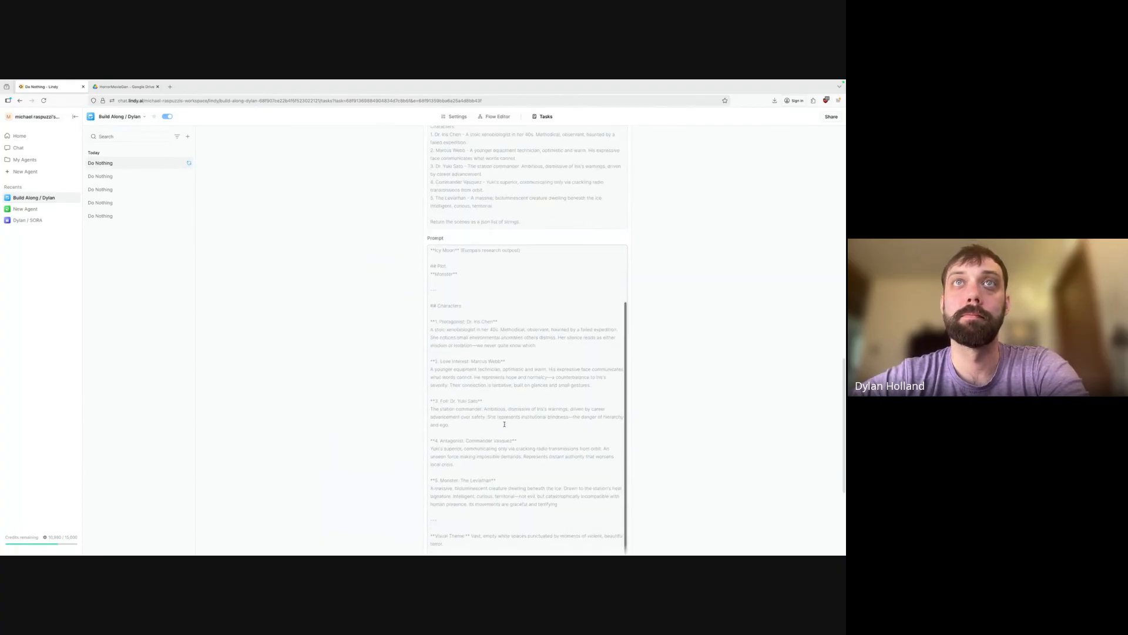
{"action": "scroll", "coordinate": [475, 486], "scroll_direction": "down", "scroll_amount": 3}
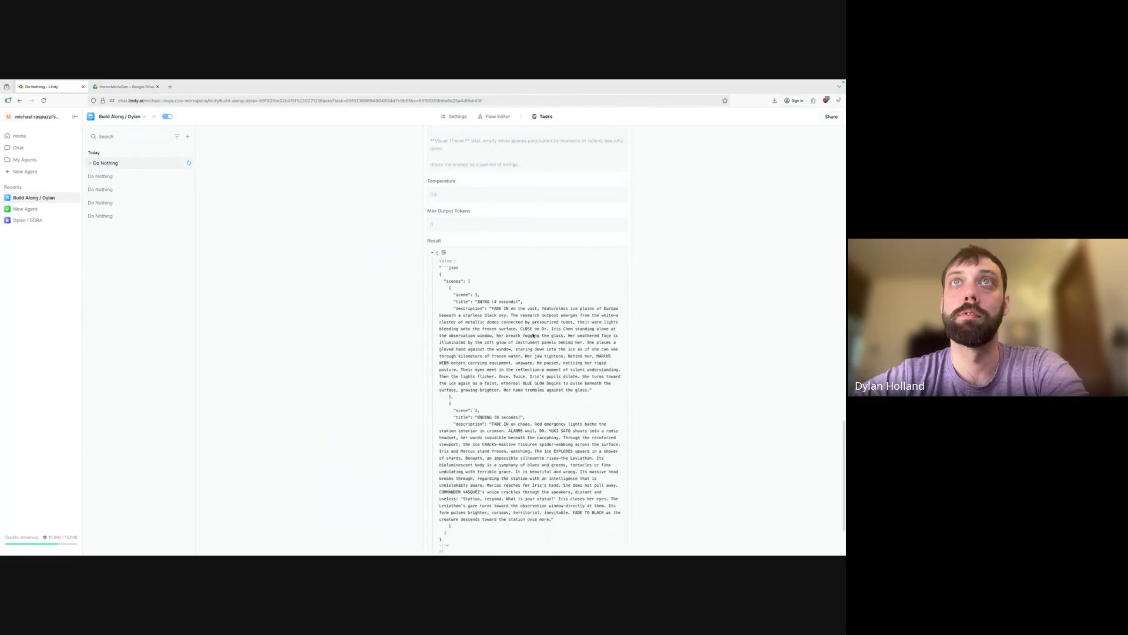
{"action": "scroll", "coordinate": [508, 446], "scroll_direction": "down", "scroll_amount": 1}
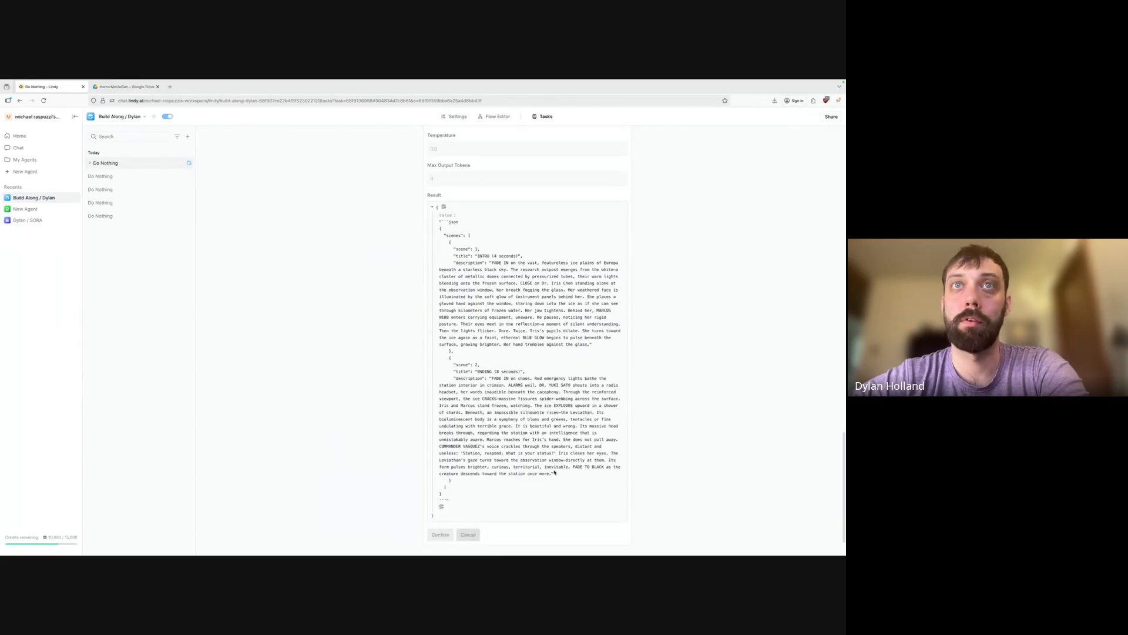
{"action": "scroll", "coordinate": [549, 470], "scroll_direction": "down", "scroll_amount": 1}
{"action": "scroll", "coordinate": [623, 477], "scroll_direction": "down", "scroll_amount": 1}
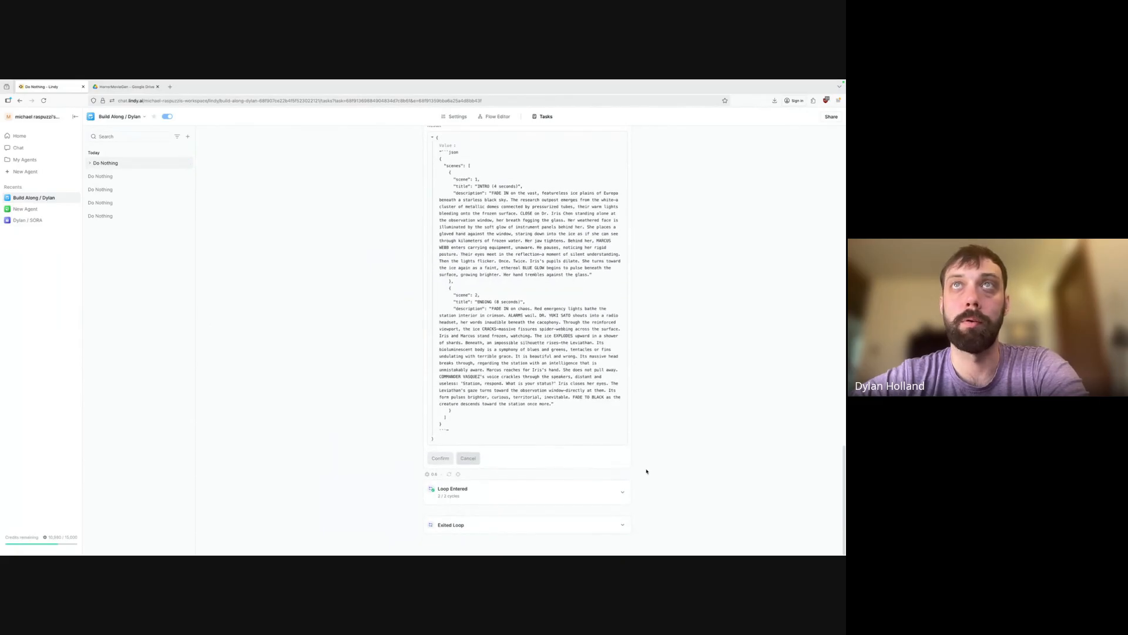
{"action": "scroll", "coordinate": [647, 471], "scroll_direction": "up", "scroll_amount": 7}
{"action": "scroll", "coordinate": [392, 395], "scroll_direction": "down", "scroll_amount": 2}
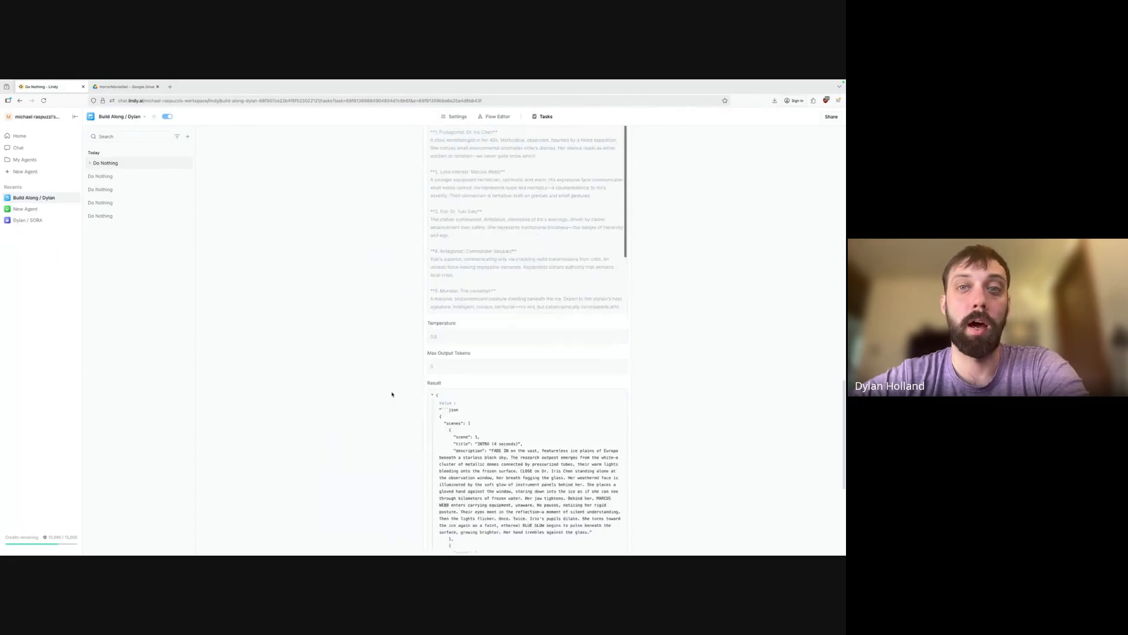
{"action": "scroll", "coordinate": [392, 394], "scroll_direction": "down", "scroll_amount": 6}
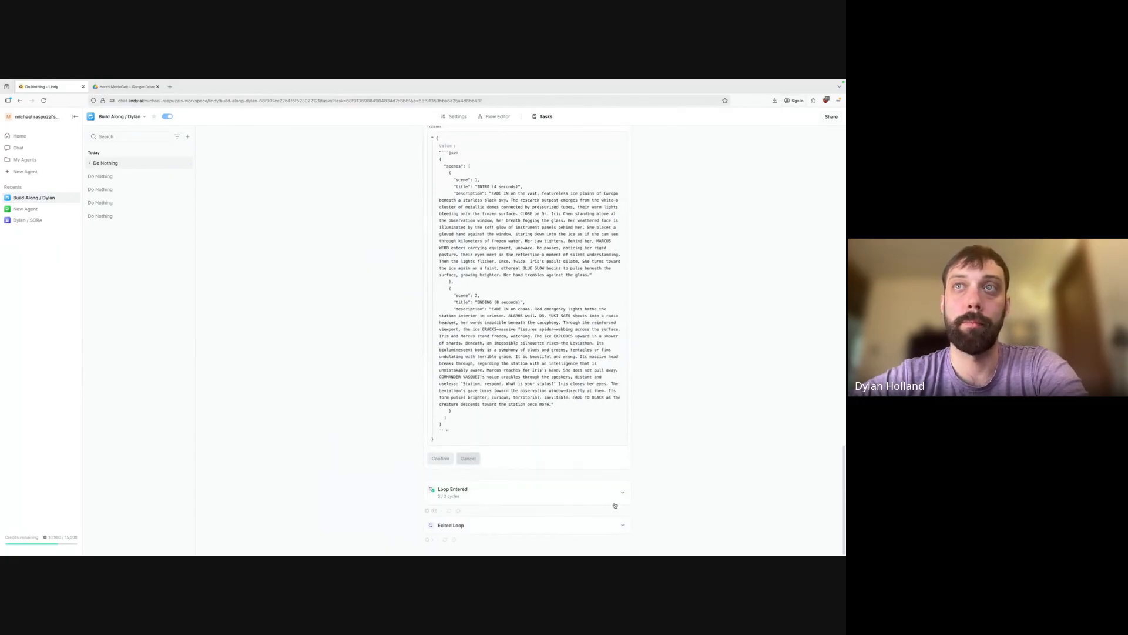
Check Loop Entered's two cycles and inspect the Leviathan Emerges in Chaos scene description.
{"action": "left_click", "coordinate": [623, 492]}
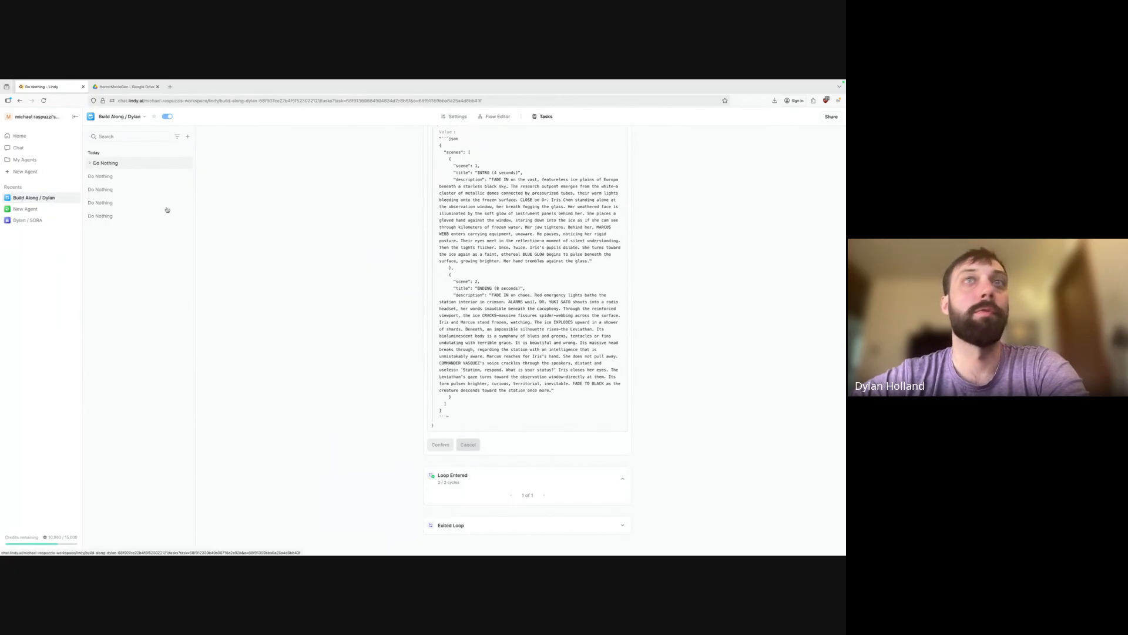
{"action": "left_click", "coordinate": [99, 164]}
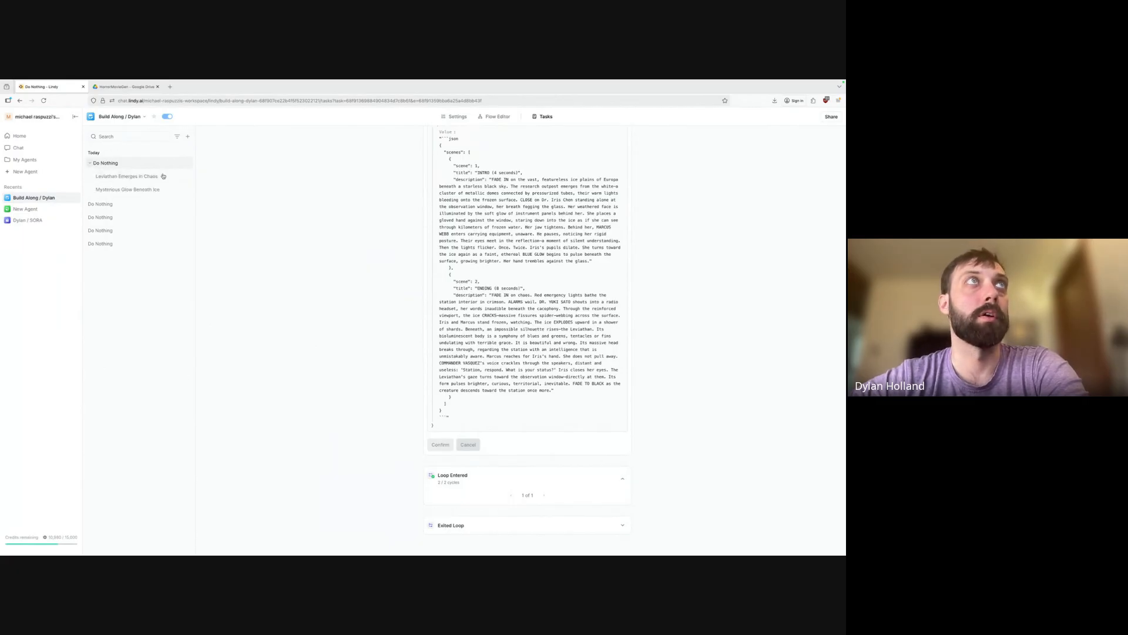
{"action": "left_click", "coordinate": [125, 177]}
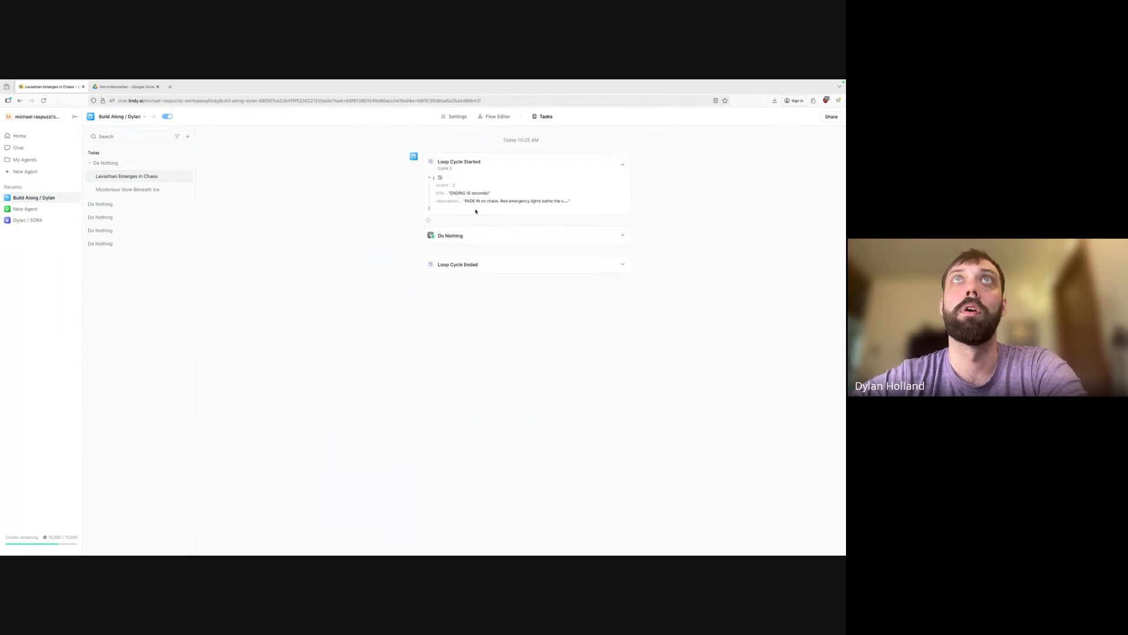
{"action": "left_click", "coordinate": [465, 201]}
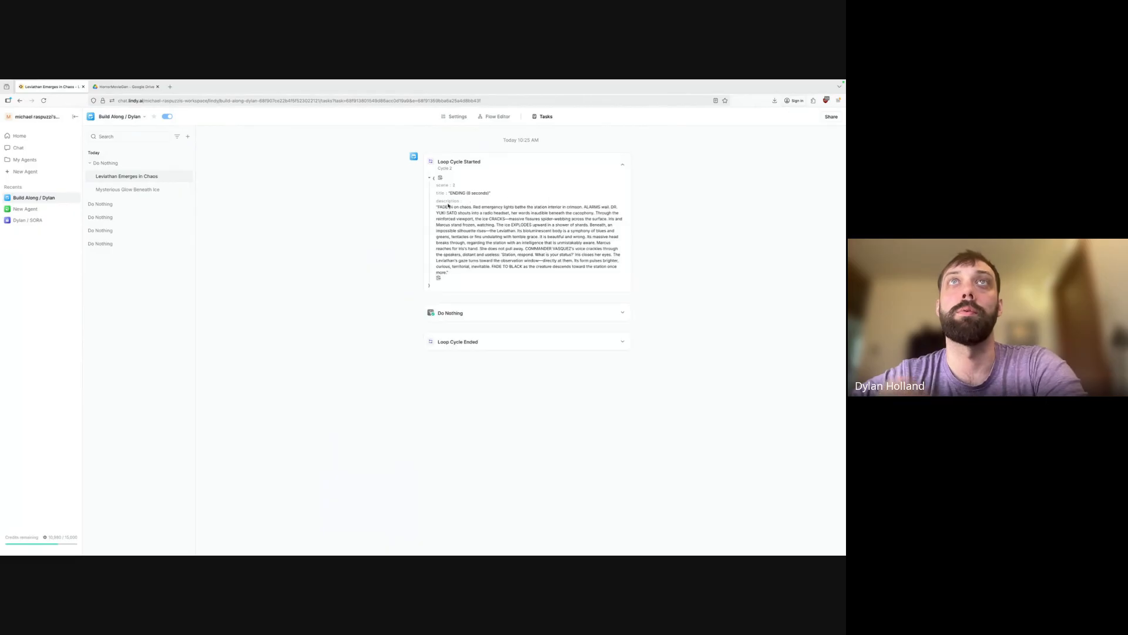
{"action": "left_click_drag", "start_coordinate": [448, 202], "coordinate": [491, 267]}
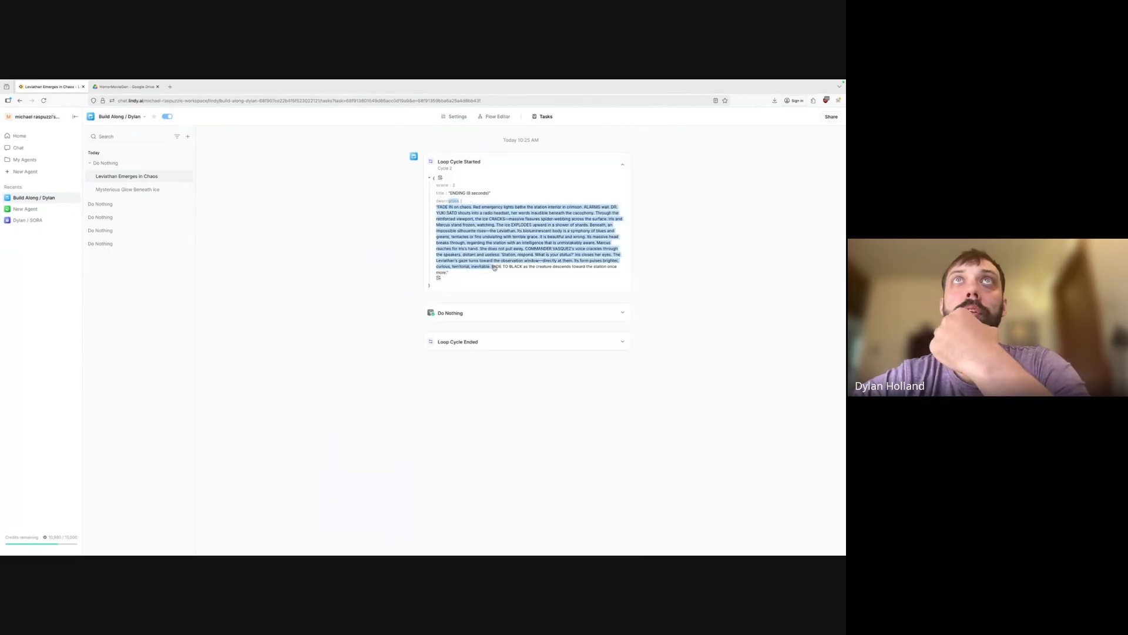
{"action": "left_click", "coordinate": [498, 117]}
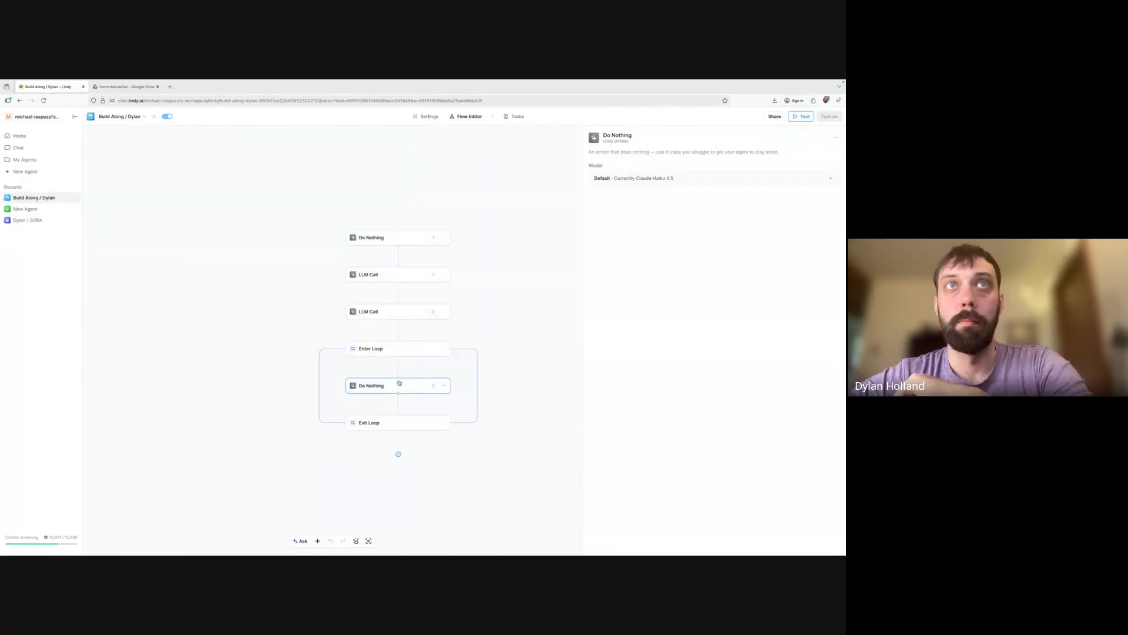
Replace the loop's Do Nothing step with an LLM Call step.
{"action": "key", "text": "Delete"}
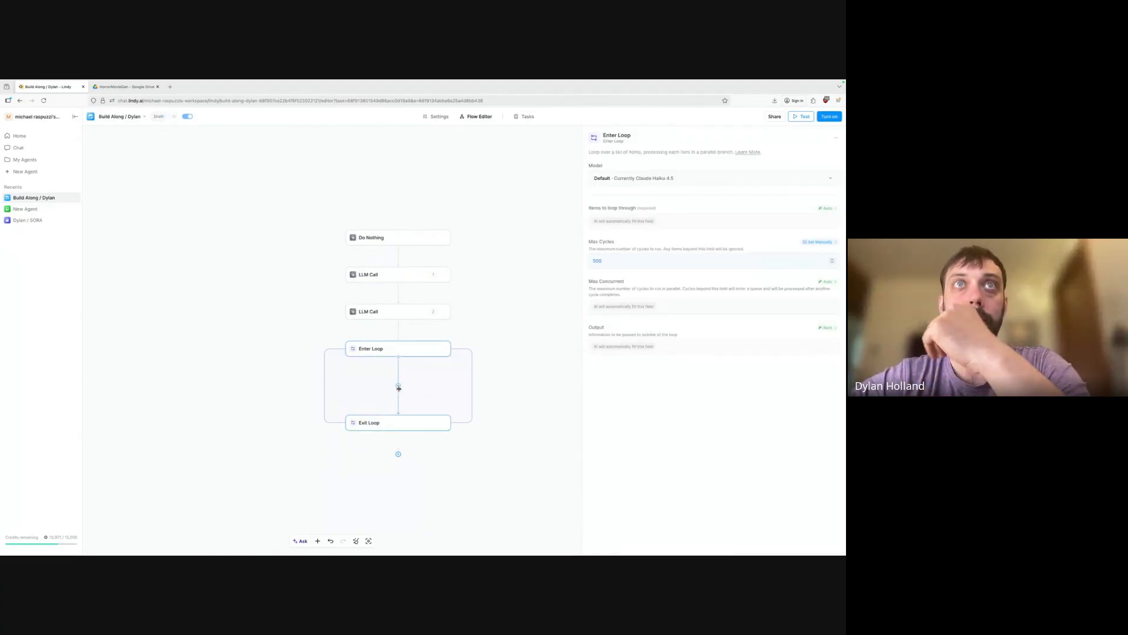
{"action": "left_click", "coordinate": [398, 385]}
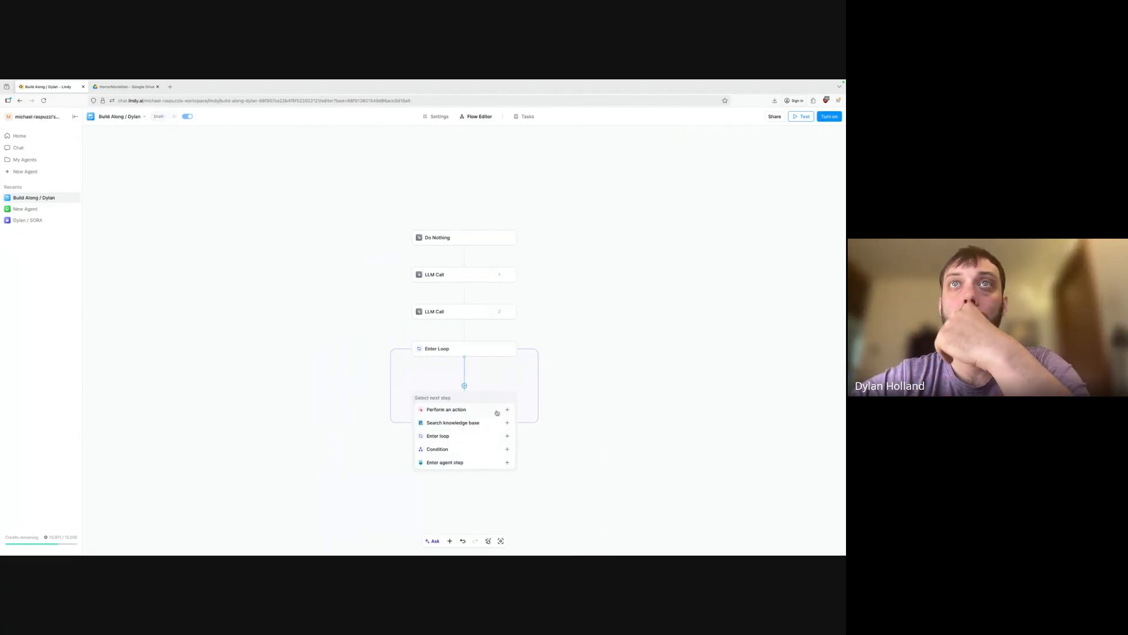
{"action": "left_click", "coordinate": [509, 410]}
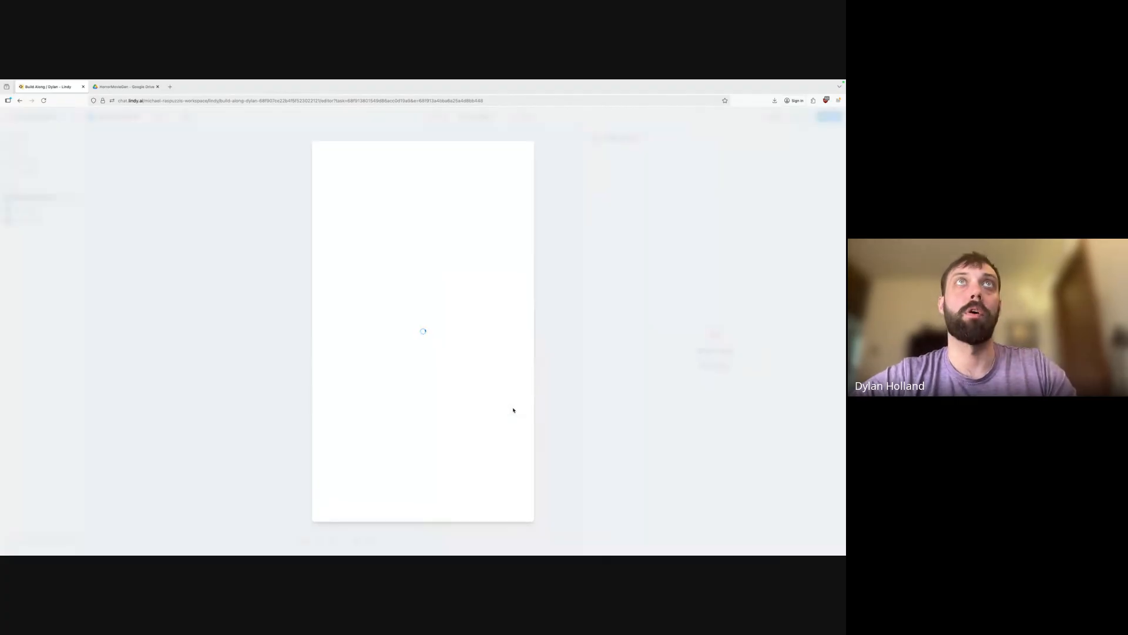
{"action": "type", "text": "LLM"}
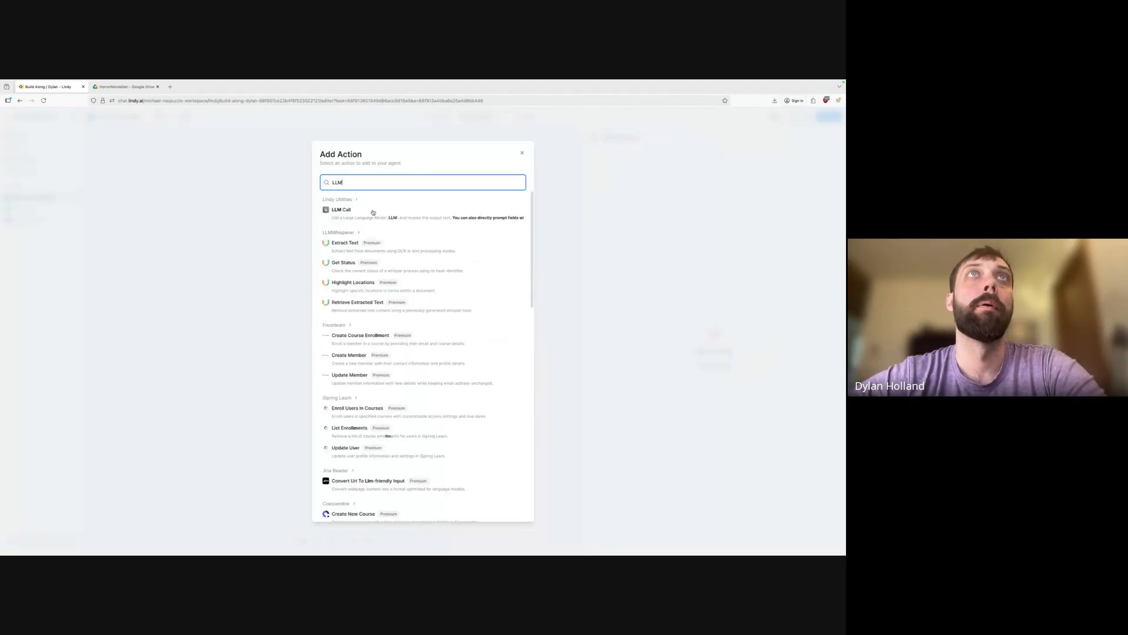
{"action": "left_click", "coordinate": [376, 213]}
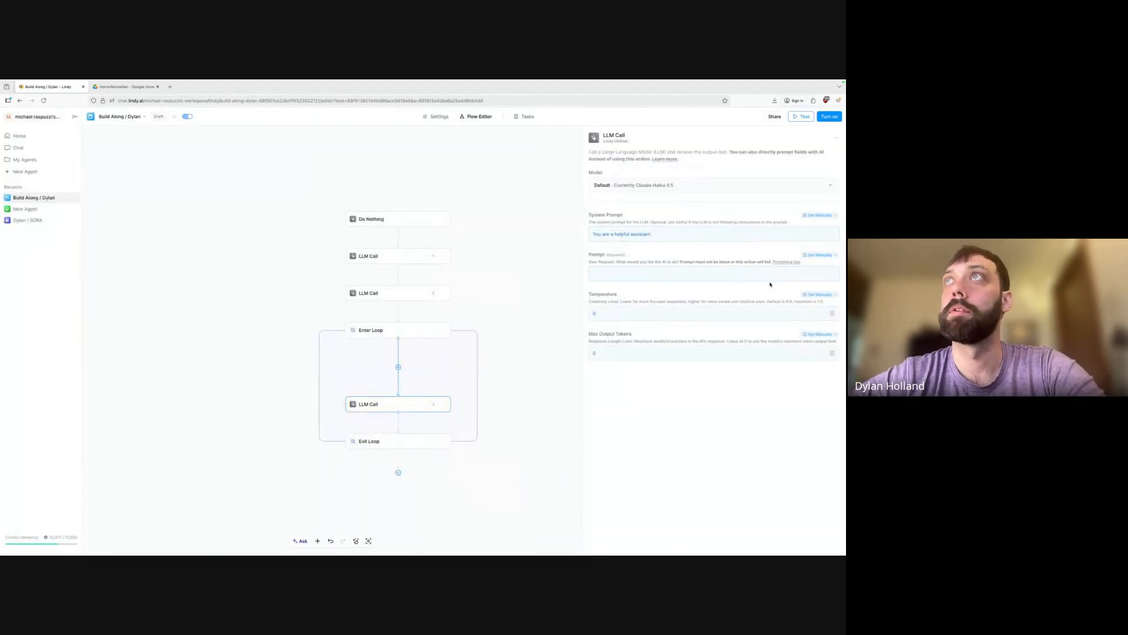
Have AI fill the prompt, instructing it to make the scene description vibrant and detailed.
{"action": "left_click", "coordinate": [823, 254]}
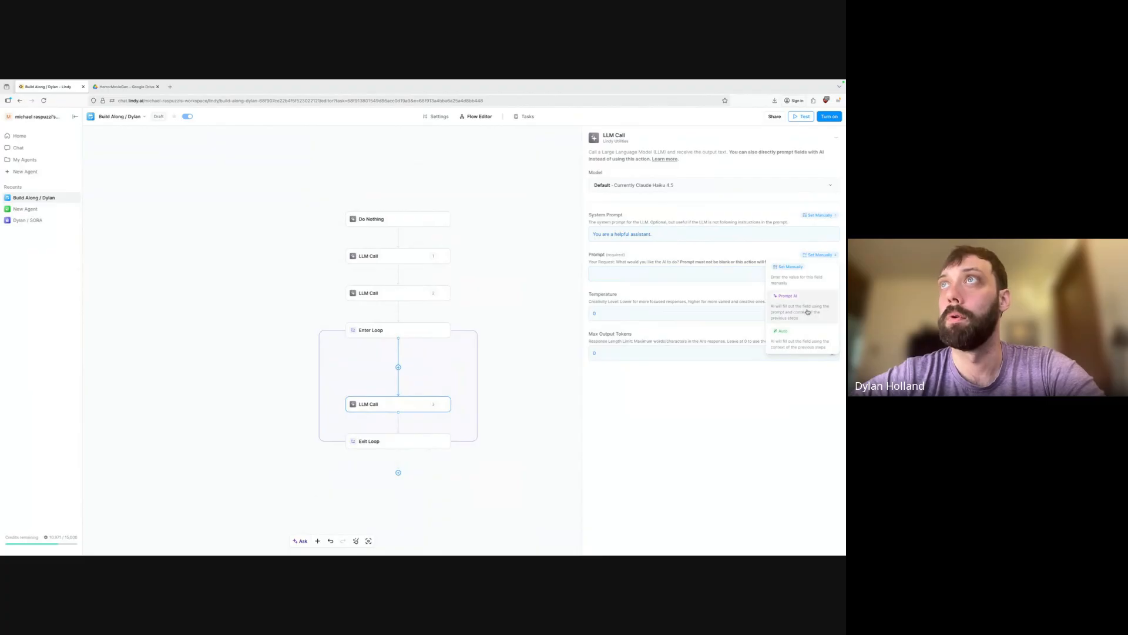
{"action": "left_click", "coordinate": [808, 310]}
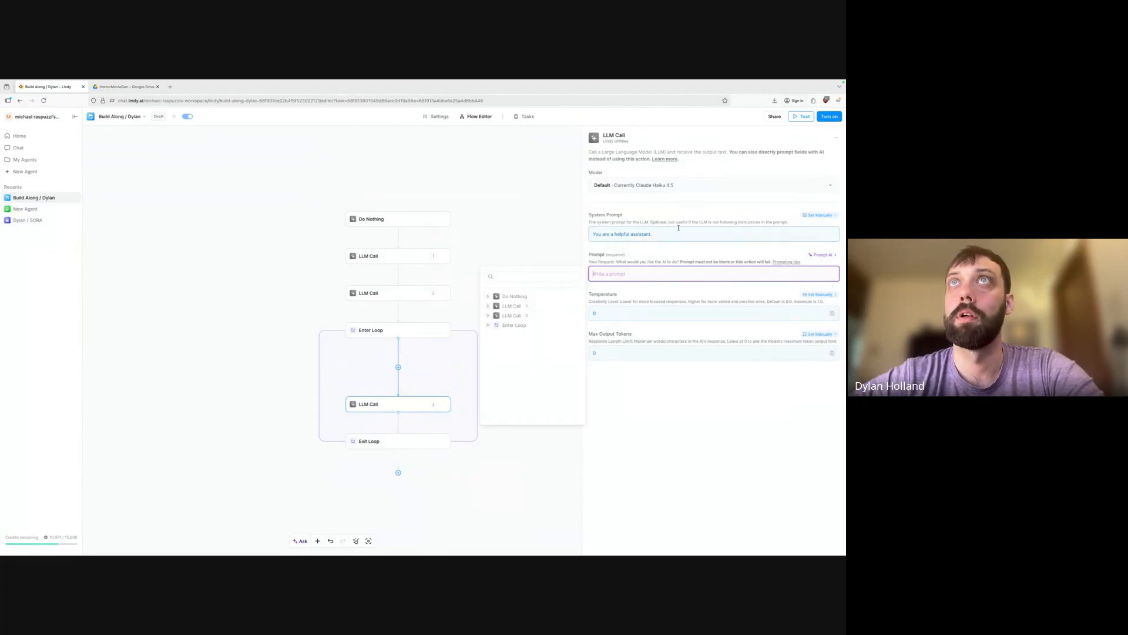
{"action": "left_click", "coordinate": [665, 257]}
{"action": "left_click", "coordinate": [638, 271]}
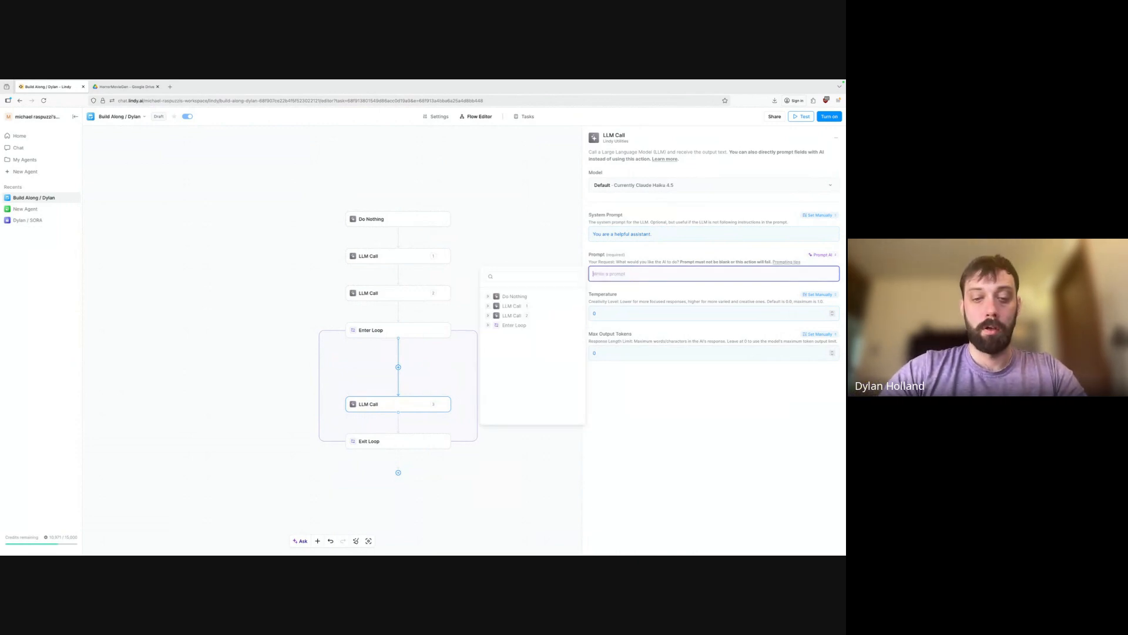
{"action": "type", "text": "Taking just "}
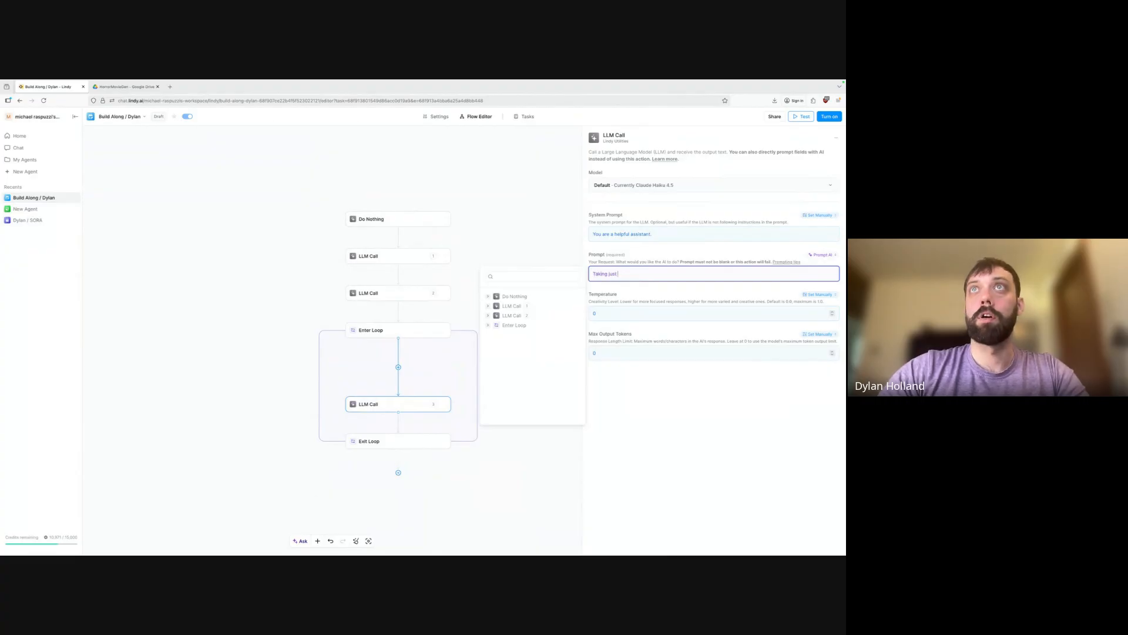
{"action": "type", "text": "the scene descri"}
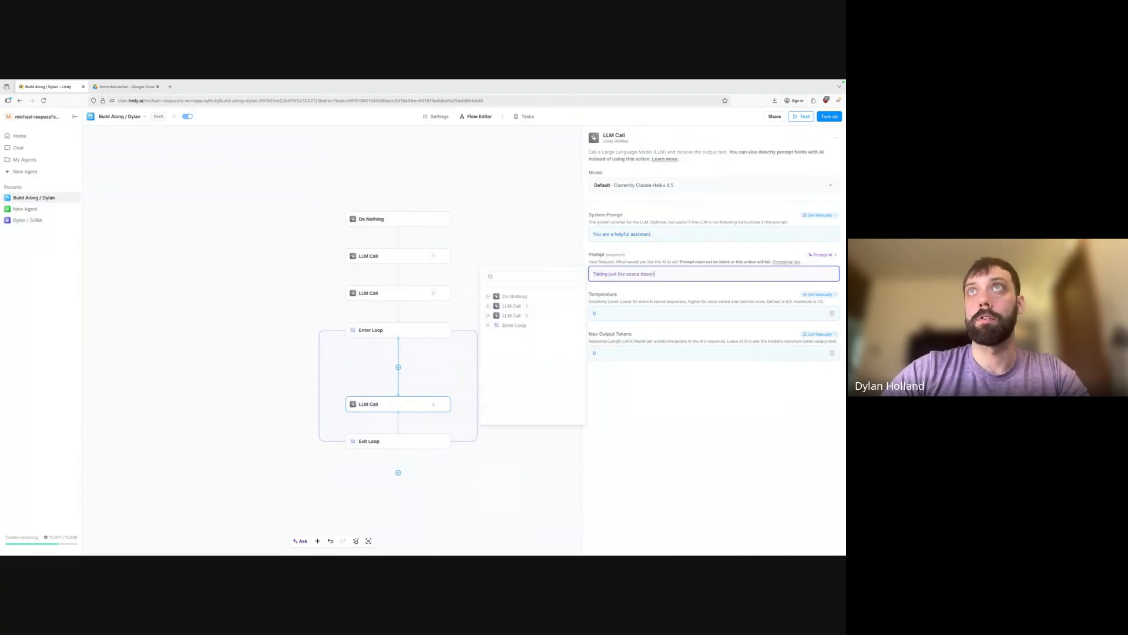
{"action": "type", "text": "ption here, make it"}
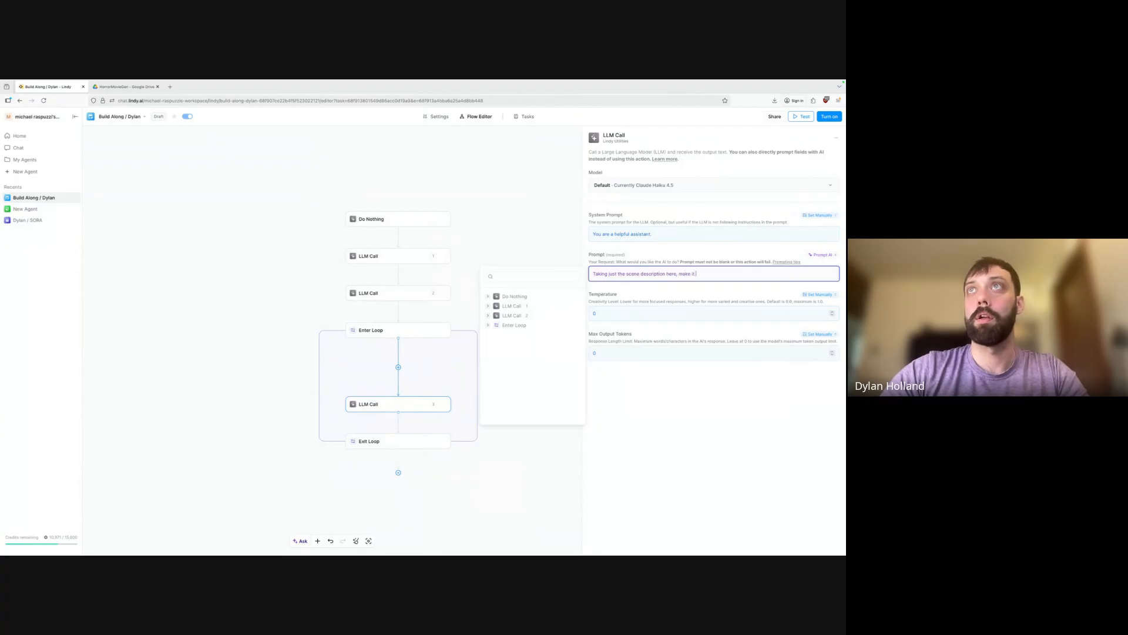
{"action": "type", "text": " as vibrant and "}
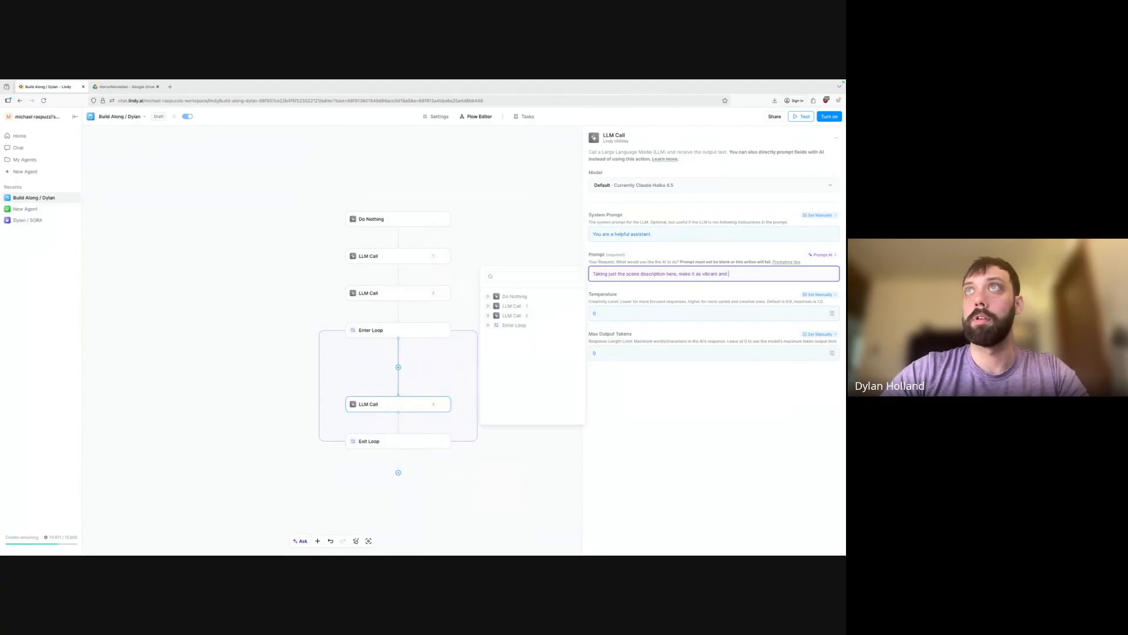
{"action": "type", "text": "detailed as possible"}
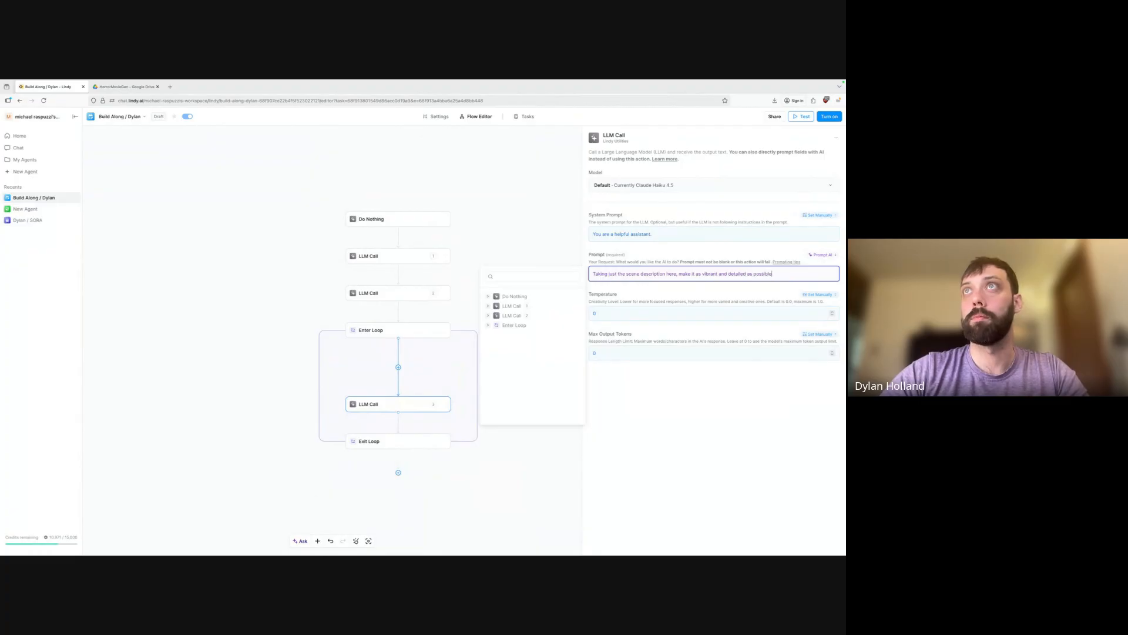
{"action": "type", "text": ".  Keeping"}
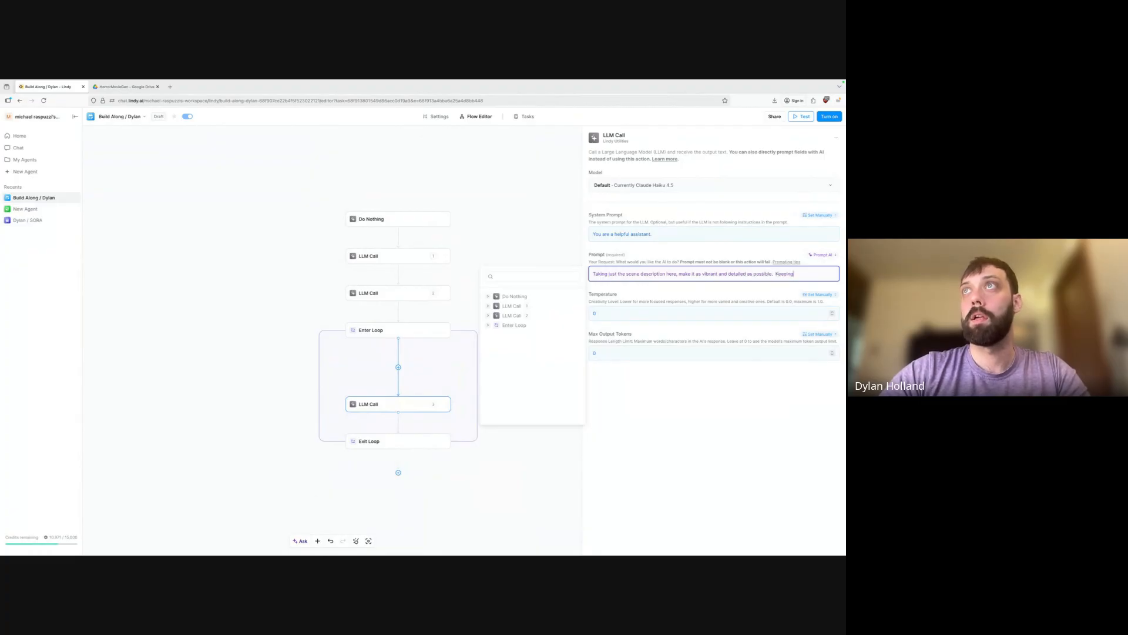
{"action": "type", "text": " in mind it must be"}
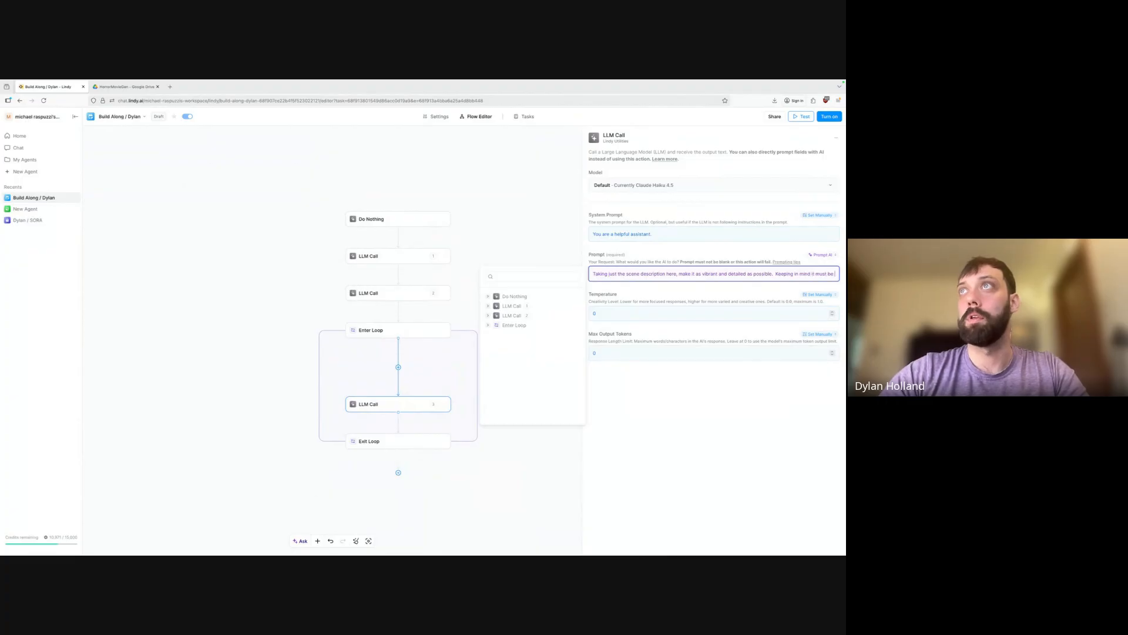
{"action": "type", "text": " self contained"}
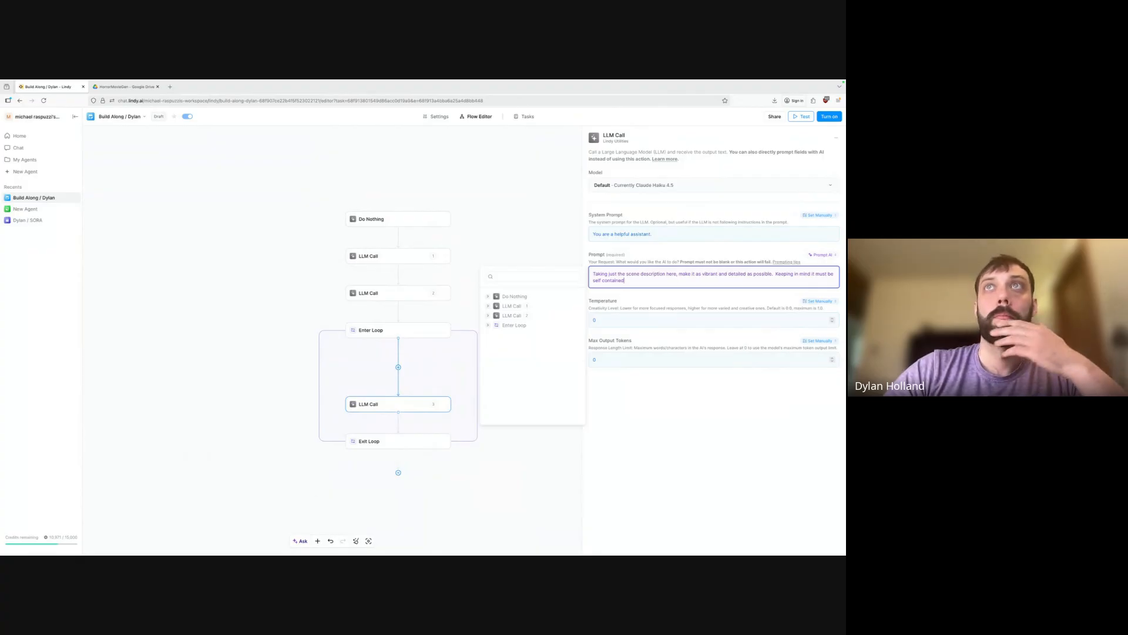
{"action": "type", "text": " and we want to"}
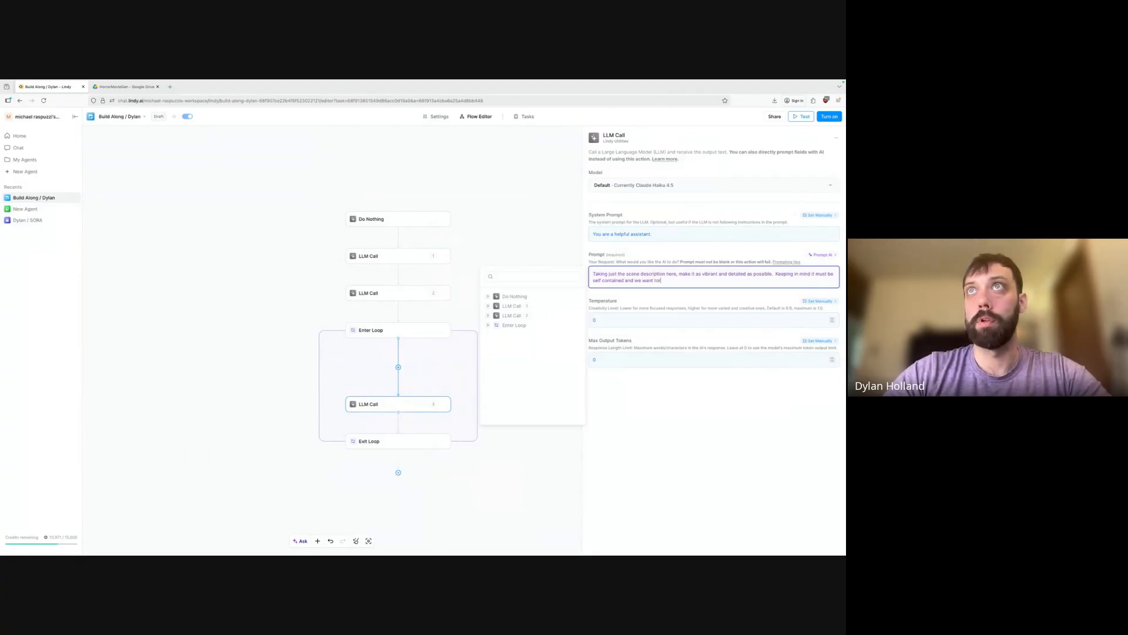
{"action": "type", "text": " return only t"}
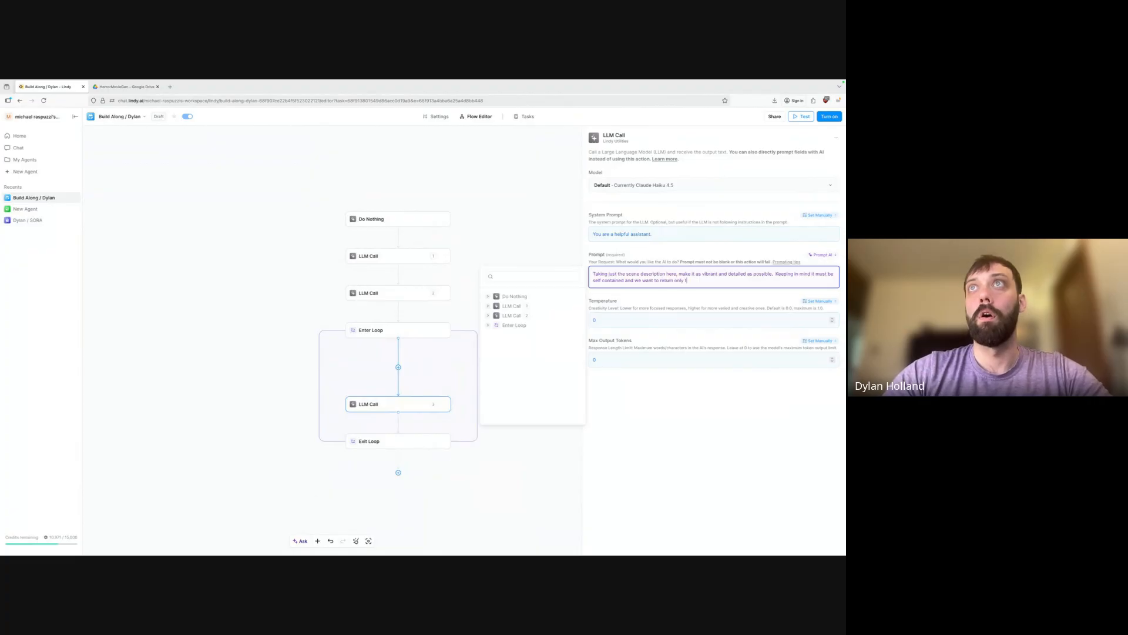
{"action": "type", "text": "he scene descri"}
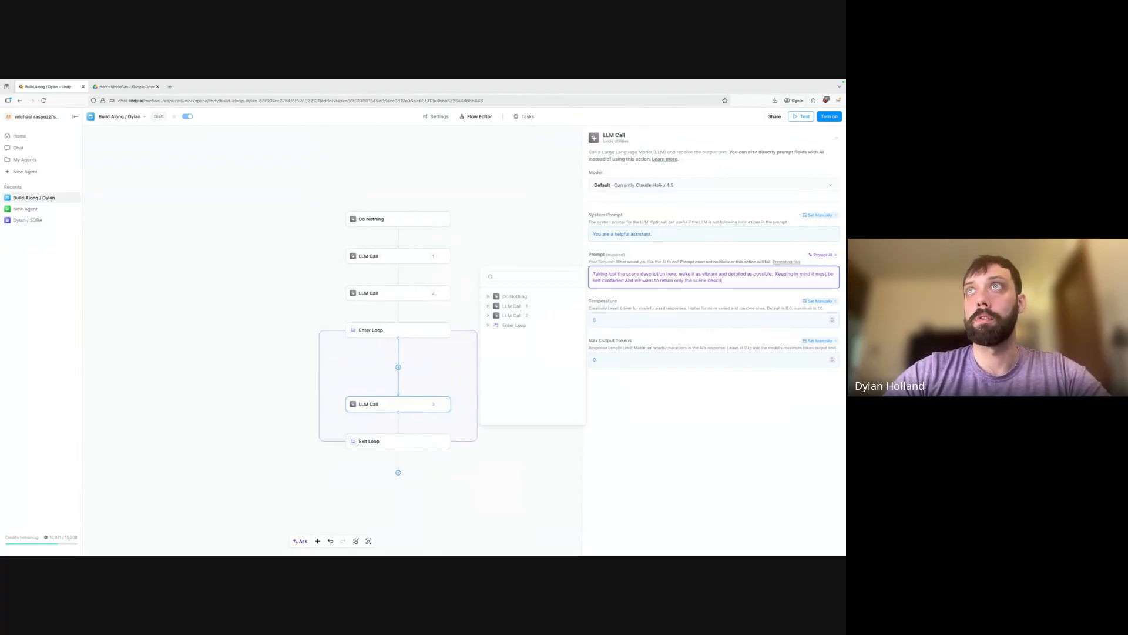
{"action": "type", "text": "ption, no othe"}
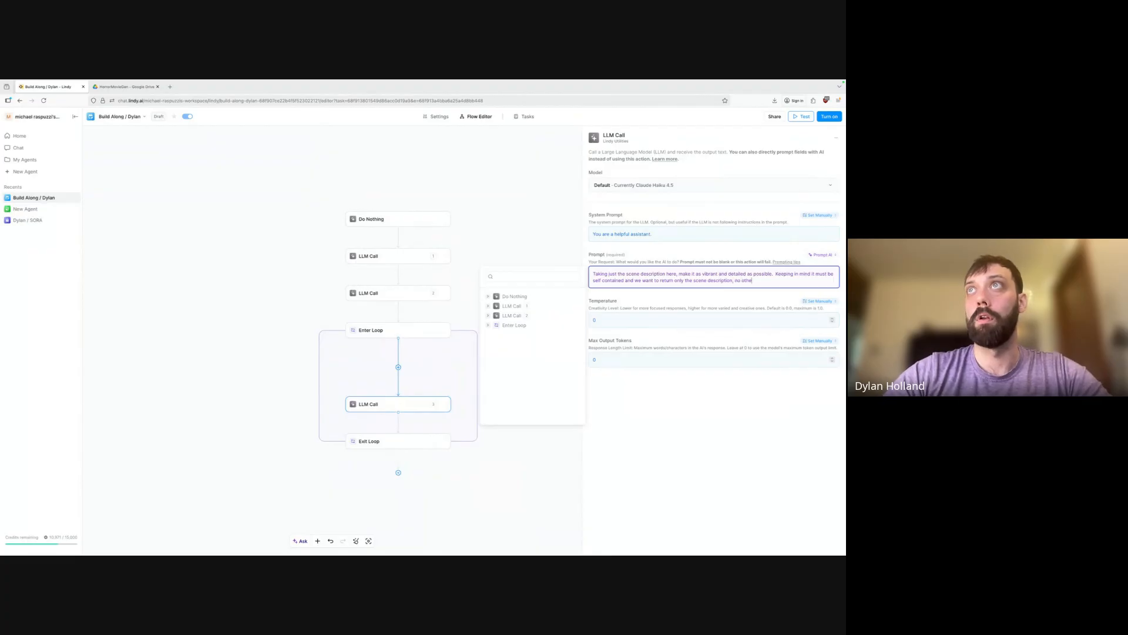
{"action": "type", "text": "r details, "}
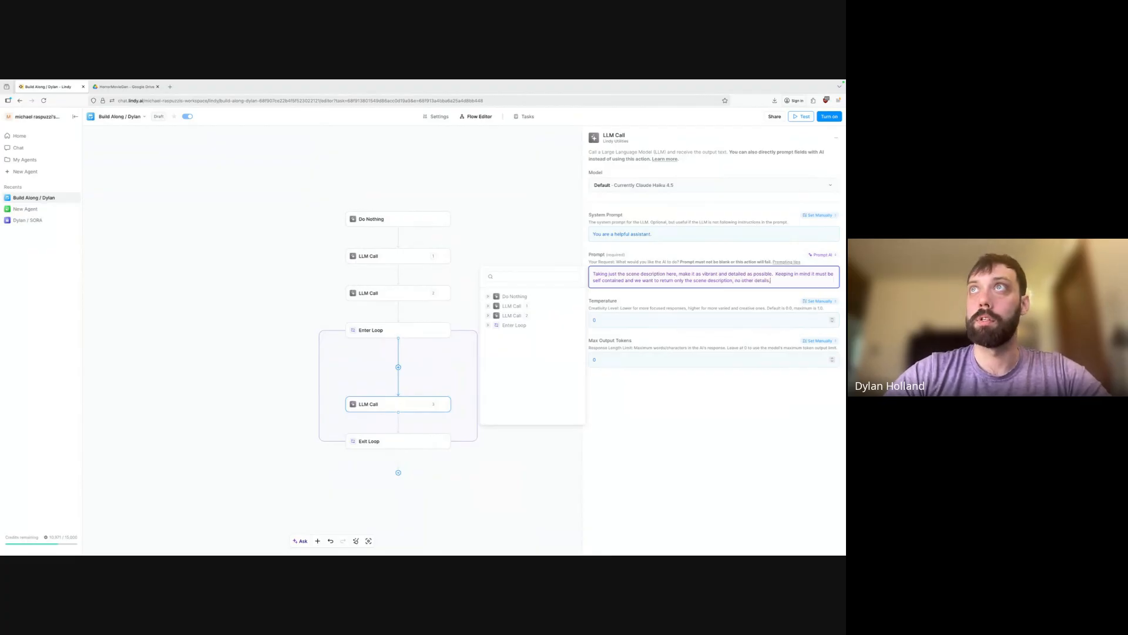
{"action": "type", "text": "or"}
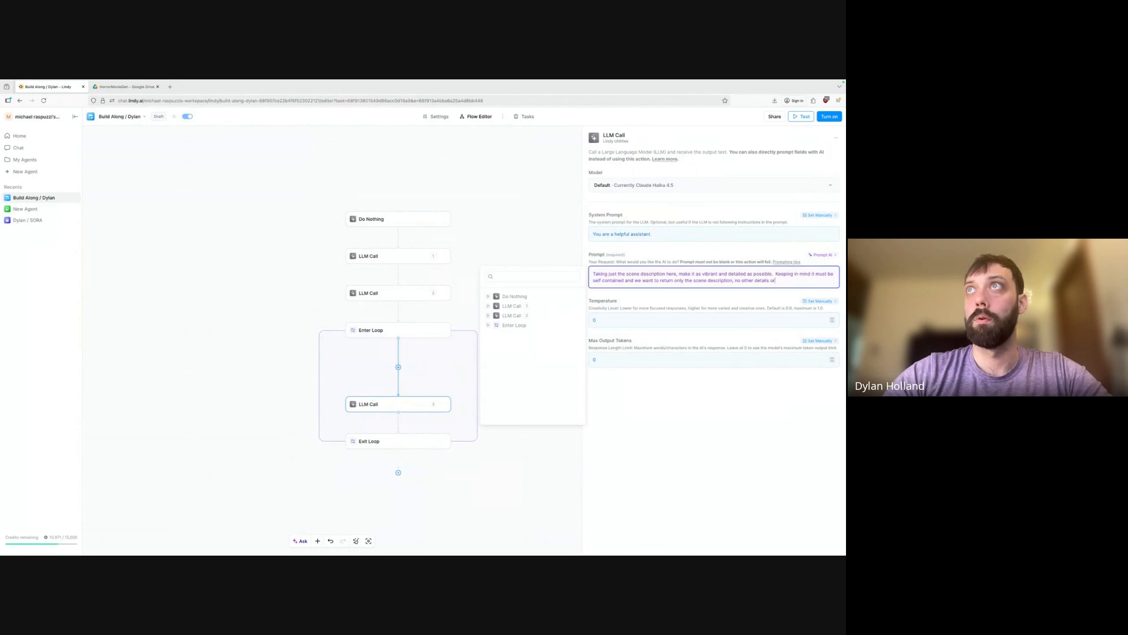
{"action": "type", "text": " syntax."}
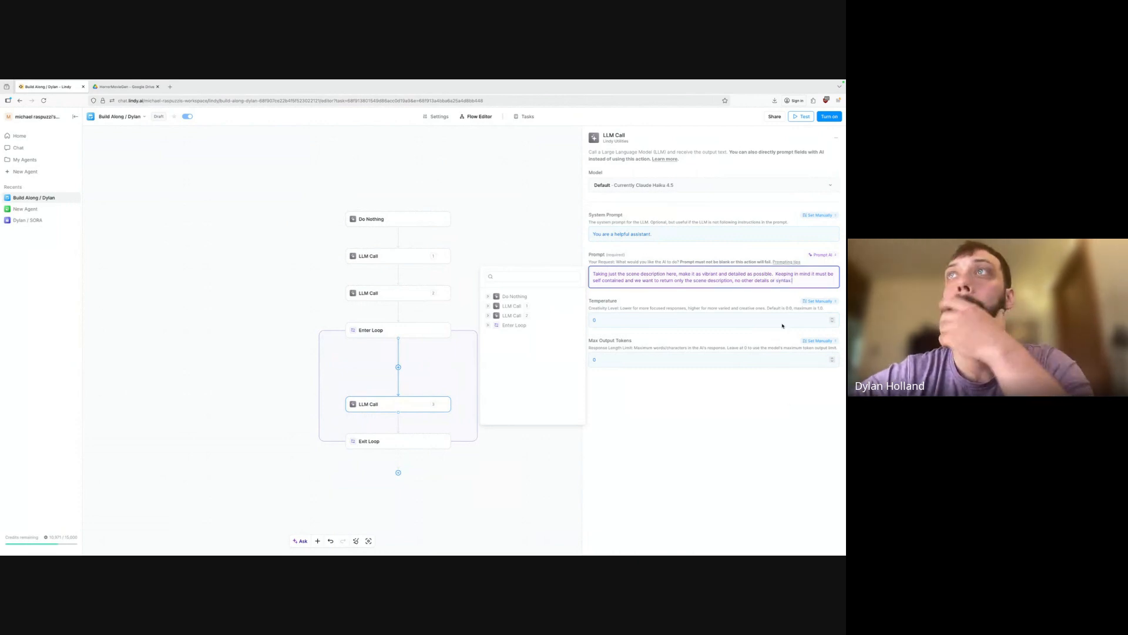
{"action": "left_click", "coordinate": [829, 302]}
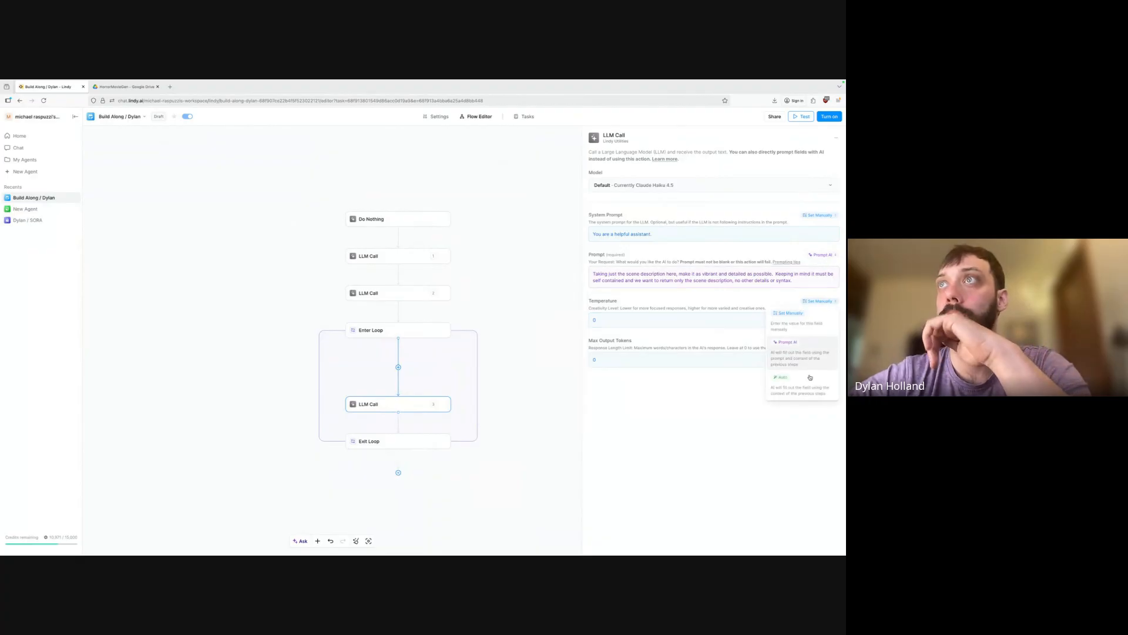
Let AI set temperature: stick to the scene outline with enough creativity for an interesting result.
{"action": "left_click", "coordinate": [790, 350]}
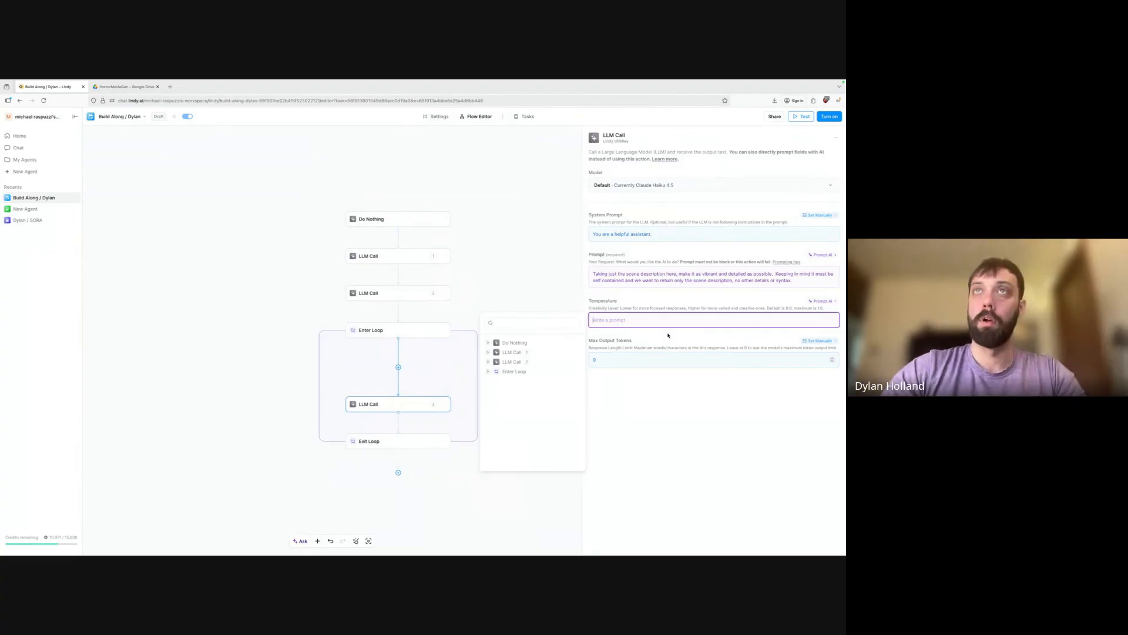
{"action": "type", "text": "ke"}
{"action": "key", "text": "BackSpace"}
{"action": "key", "text": "BackSpace"}
{"action": "key", "text": "BackSpace"}
{"action": "key", "text": "BackSpace"}
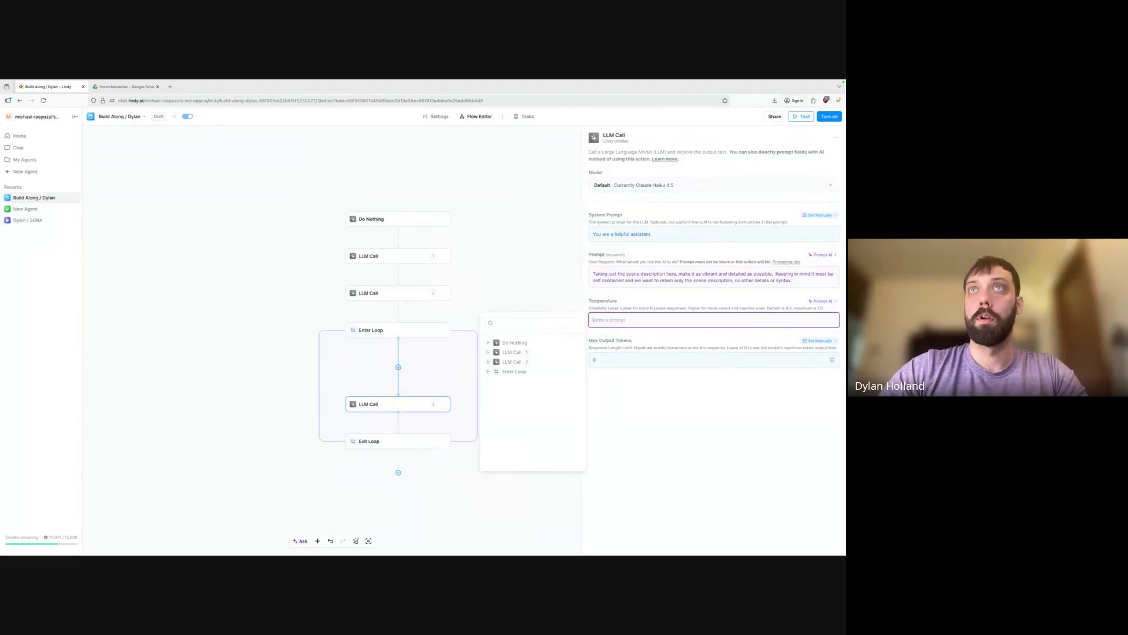
{"action": "type", "text": "choos"}
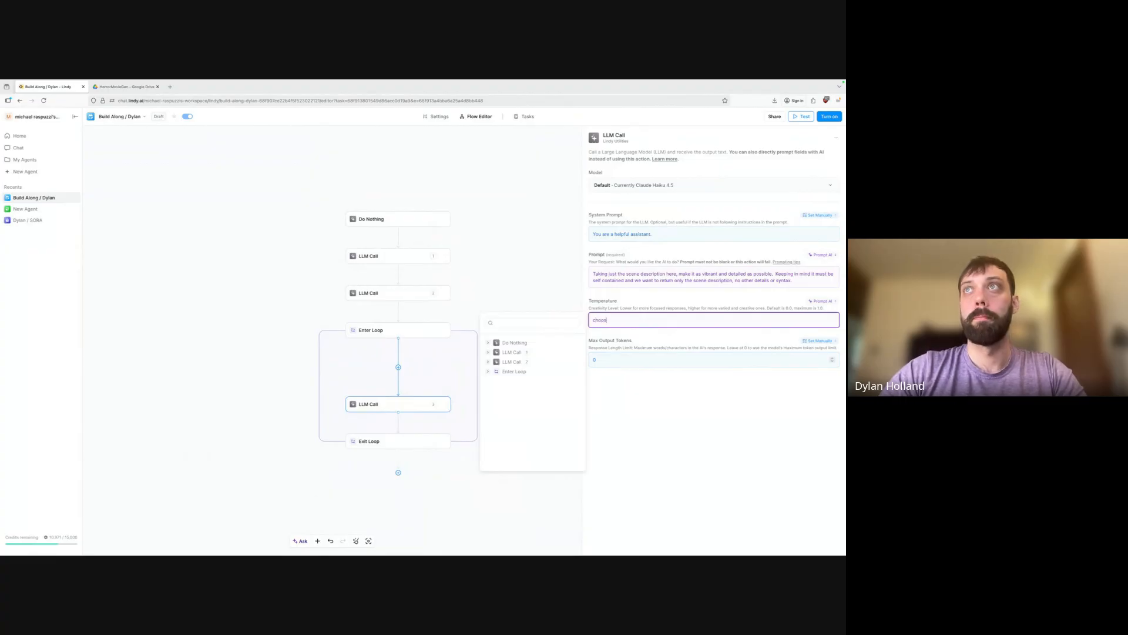
{"action": "key", "text": "BackSpace"}
{"action": "key", "text": "BackSpace"}
{"action": "key", "text": "BackSpace"}
{"action": "key", "text": "BackSpace"}
{"action": "key", "text": "BackSpace"}
{"action": "type", "text": "we want to stick to the outlin"}
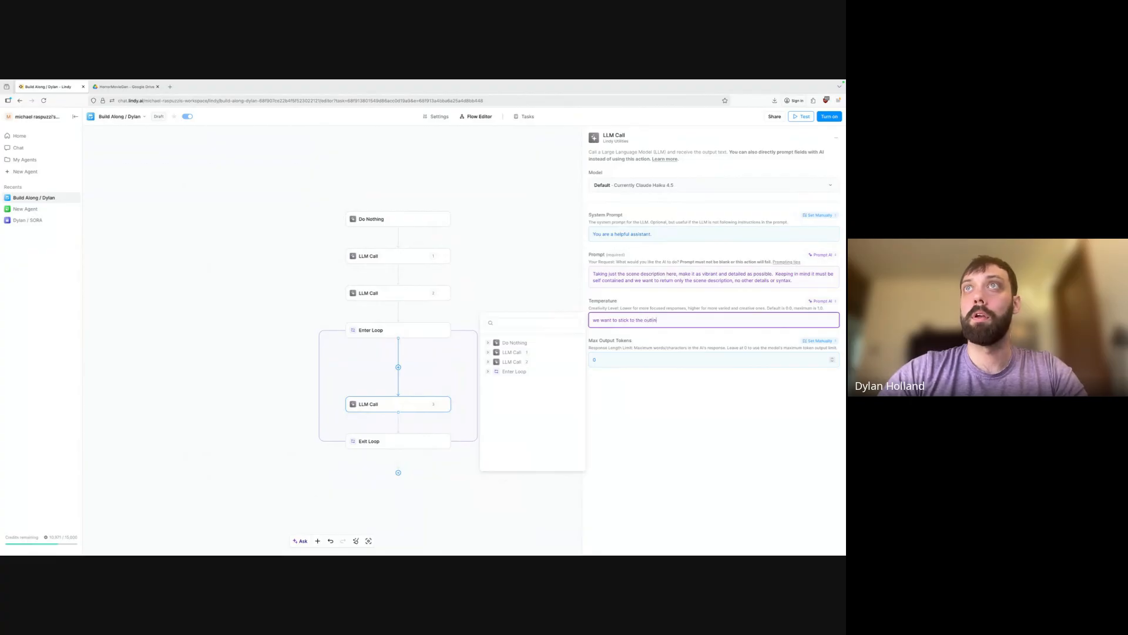
{"action": "type", "text": "e of the scene while"}
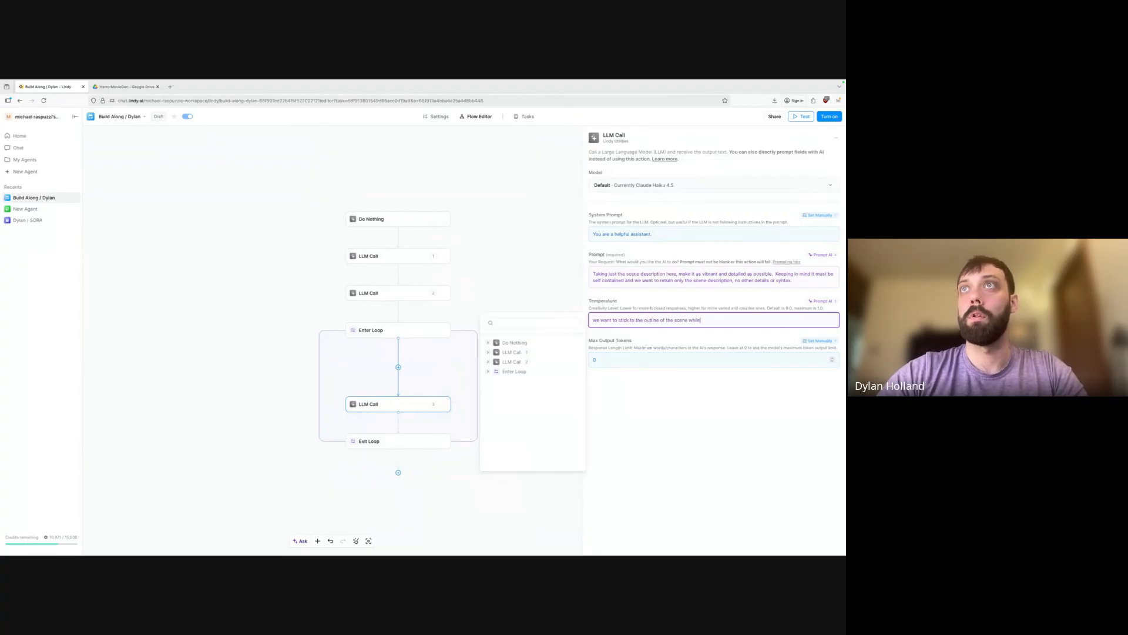
{"action": "type", "text": " allowing for enough cre"}
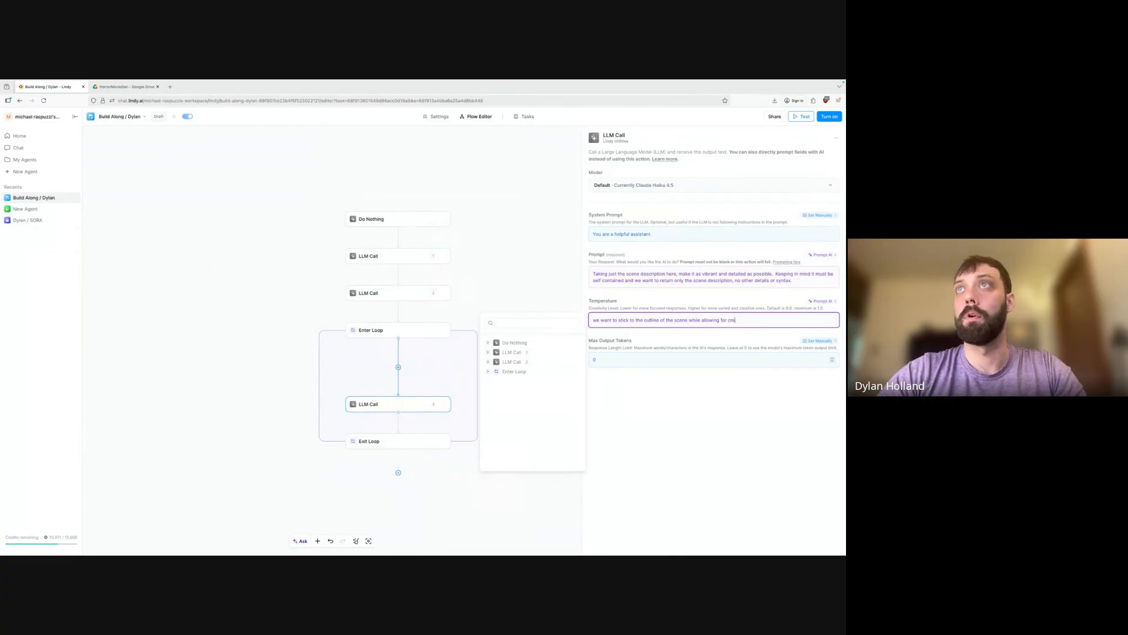
{"action": "key", "text": "BackSpace"}
{"action": "key", "text": "BackSpace"}
{"action": "key", "text": "BackSpace"}
{"action": "type", "text": "enough creativit"}
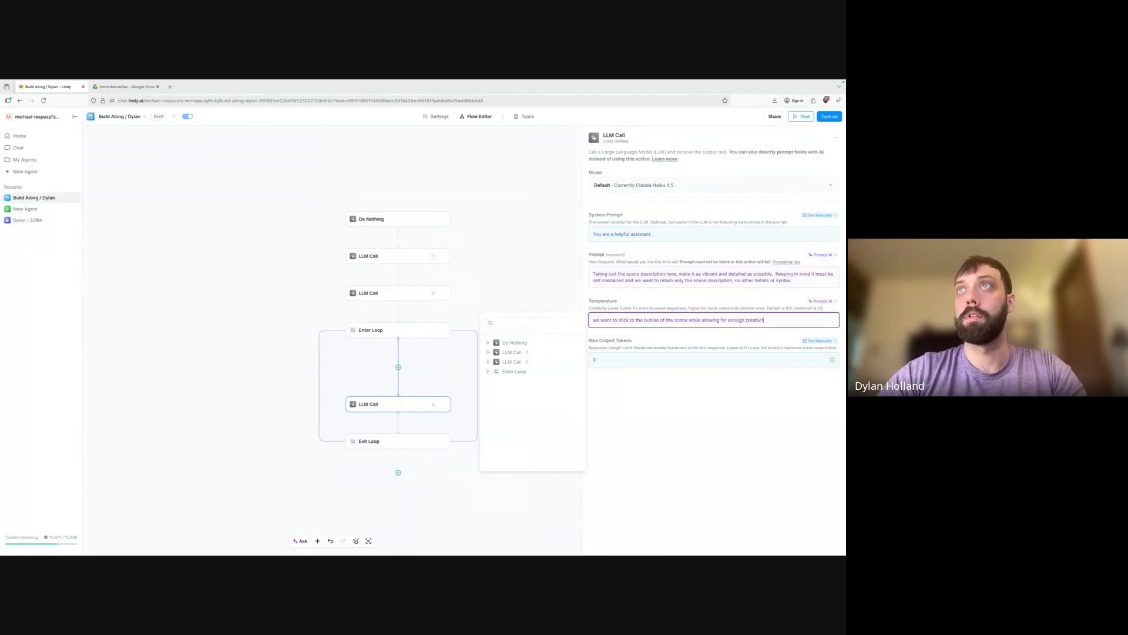
{"action": "type", "text": "y to make"}
{"action": "key", "text": "BackSpace"}
{"action": "key", "text": "BackSpace"}
{"action": "key", "text": "BackSpace"}
{"action": "key", "text": "BackSpace"}
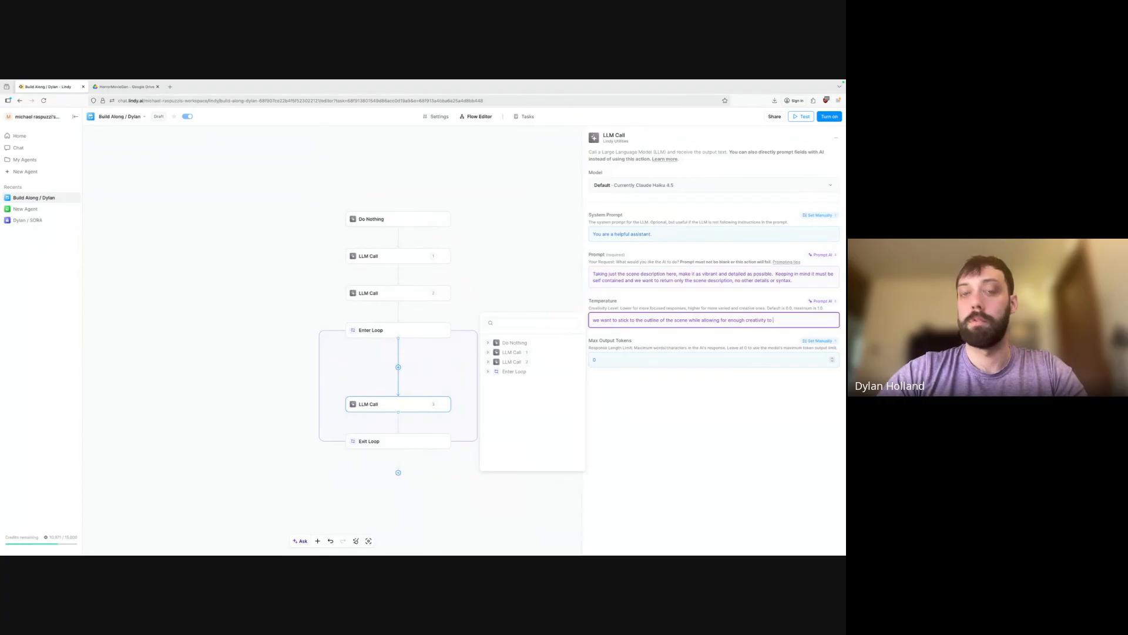
{"action": "type", "text": "get an interesting result."}
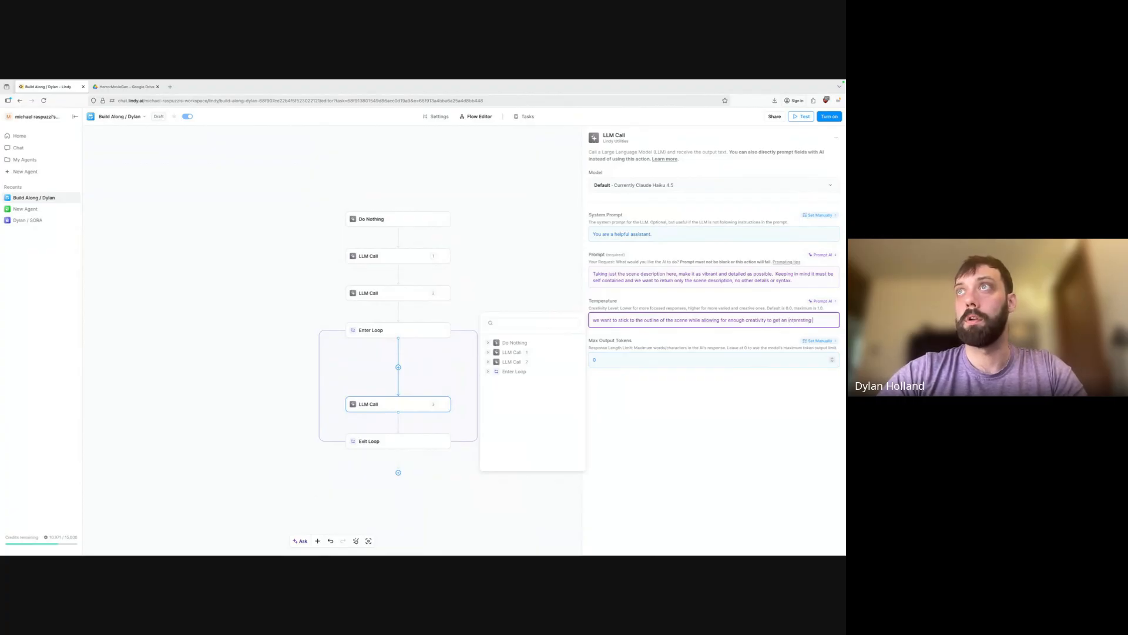
{"action": "left_click", "coordinate": [796, 388]}
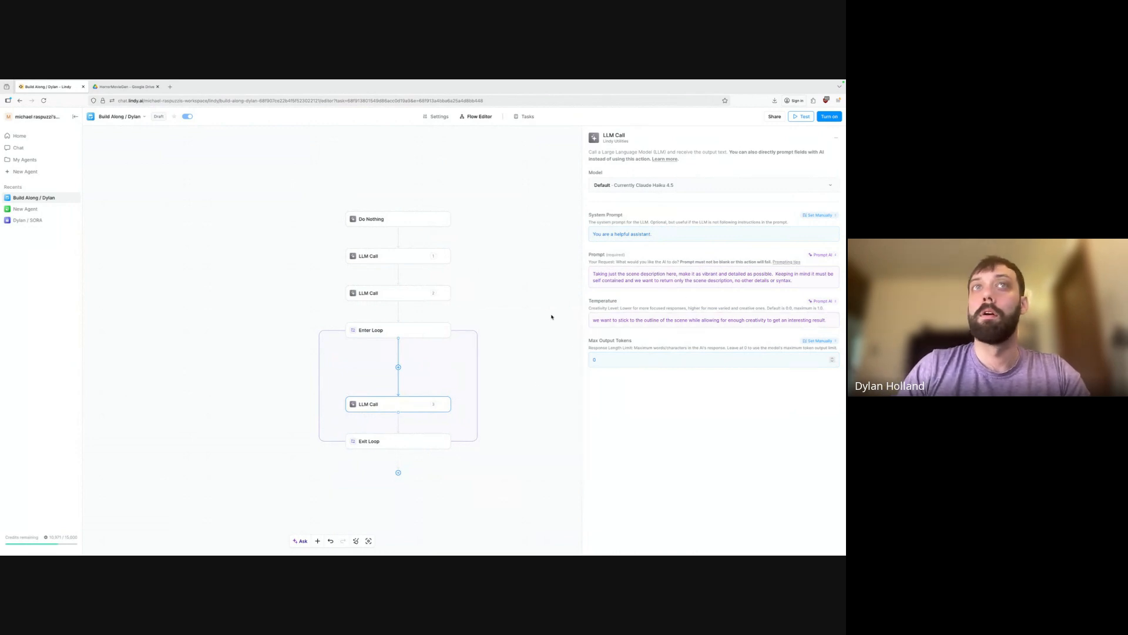
Add a Generate Video action after the LLM Call inside the loop.
{"action": "left_click", "coordinate": [398, 423]}
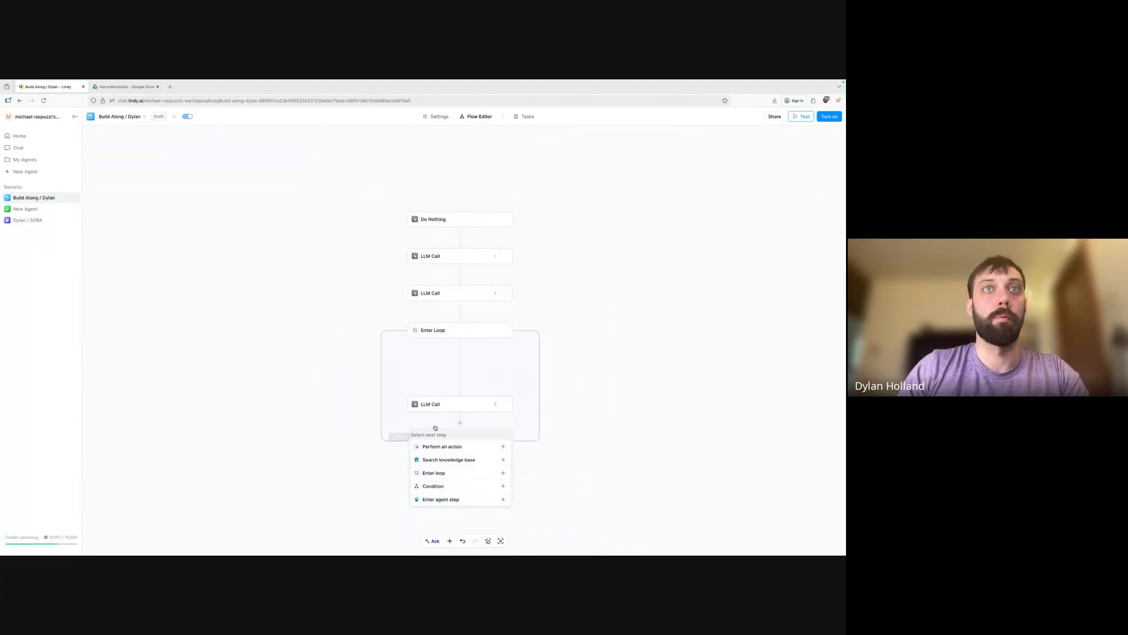
{"action": "left_click", "coordinate": [442, 446]}
{"action": "type", "text": "v"}
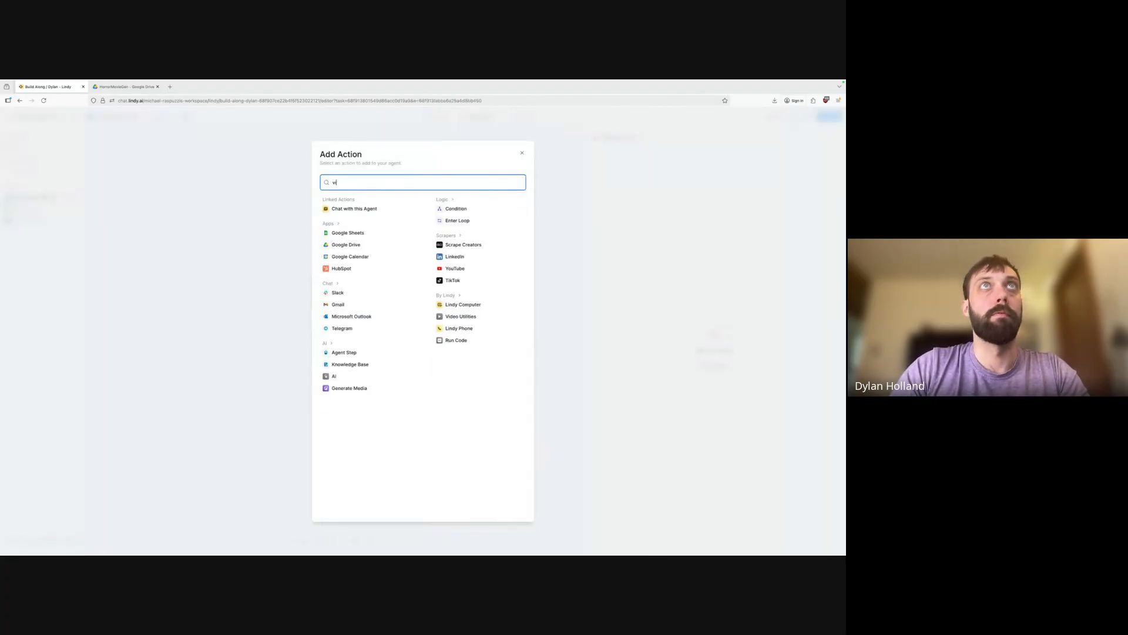
{"action": "type", "text": "ideo"}
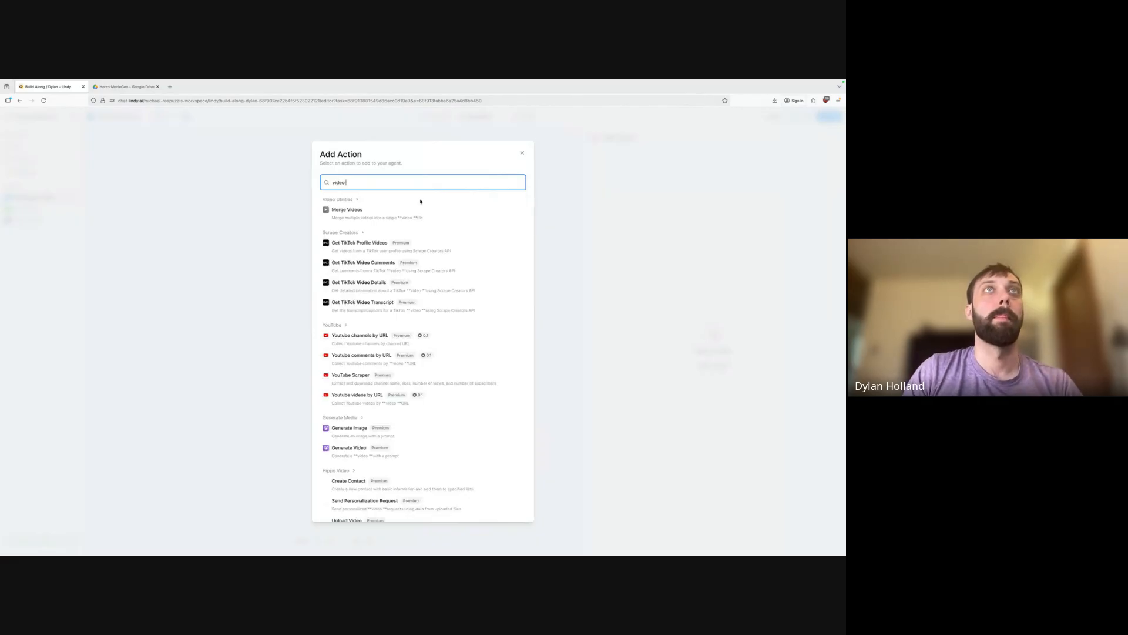
{"action": "left_click", "coordinate": [367, 447]}
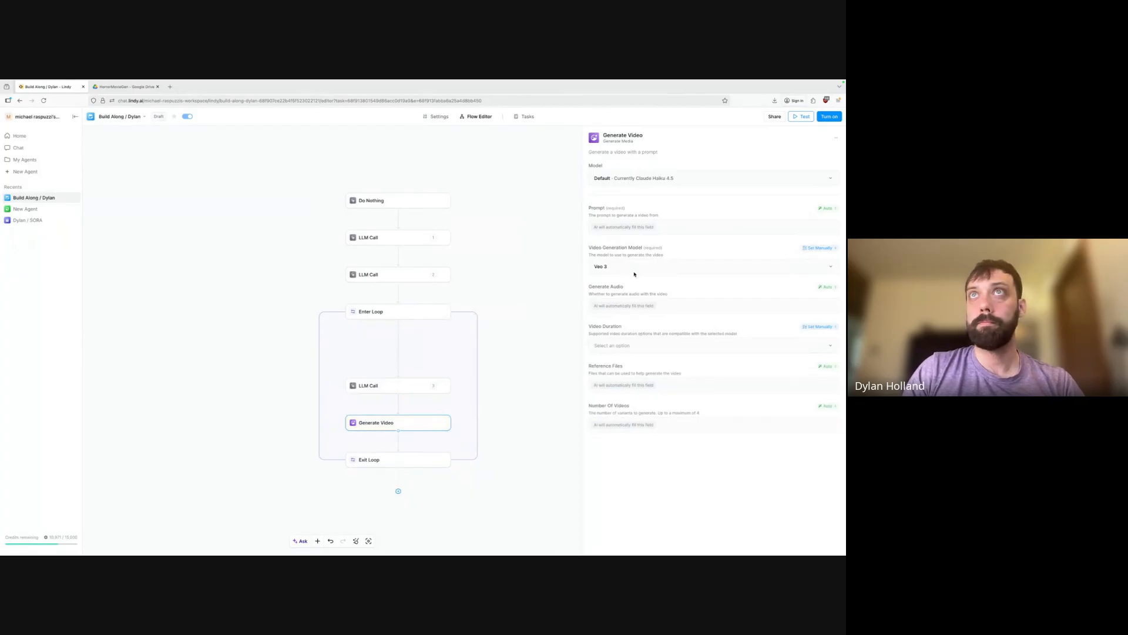
Set Generate Video to Sora 2, AI-filled duration, Portrait (720×1280), then turn the agent on.
{"action": "left_click", "coordinate": [634, 269]}
{"action": "left_click", "coordinate": [614, 280]}
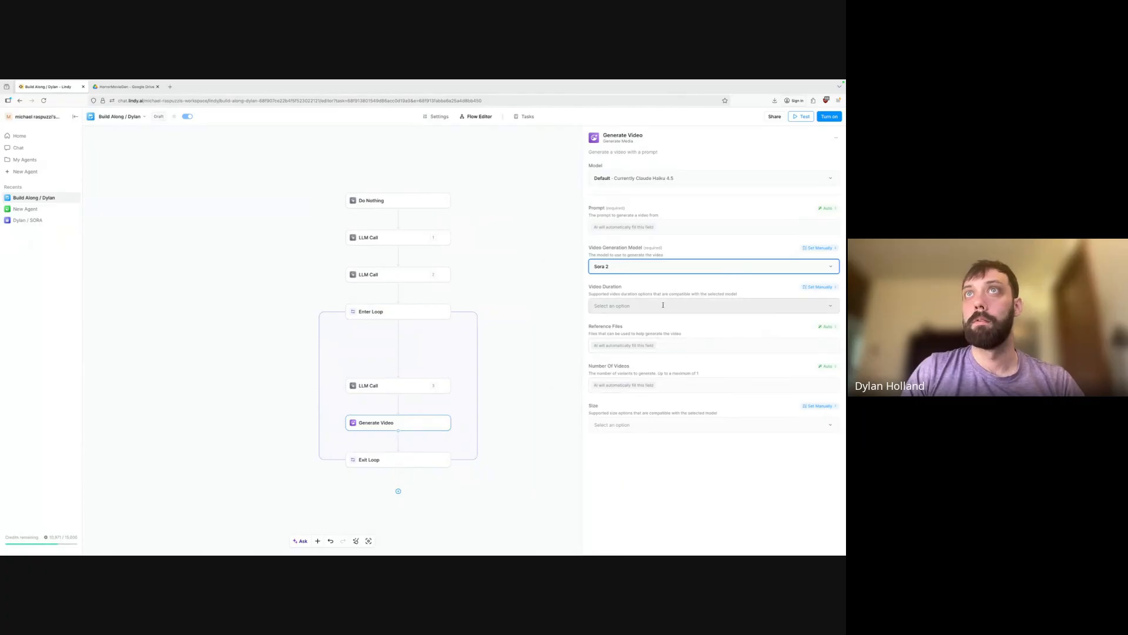
{"action": "left_click", "coordinate": [663, 305]}
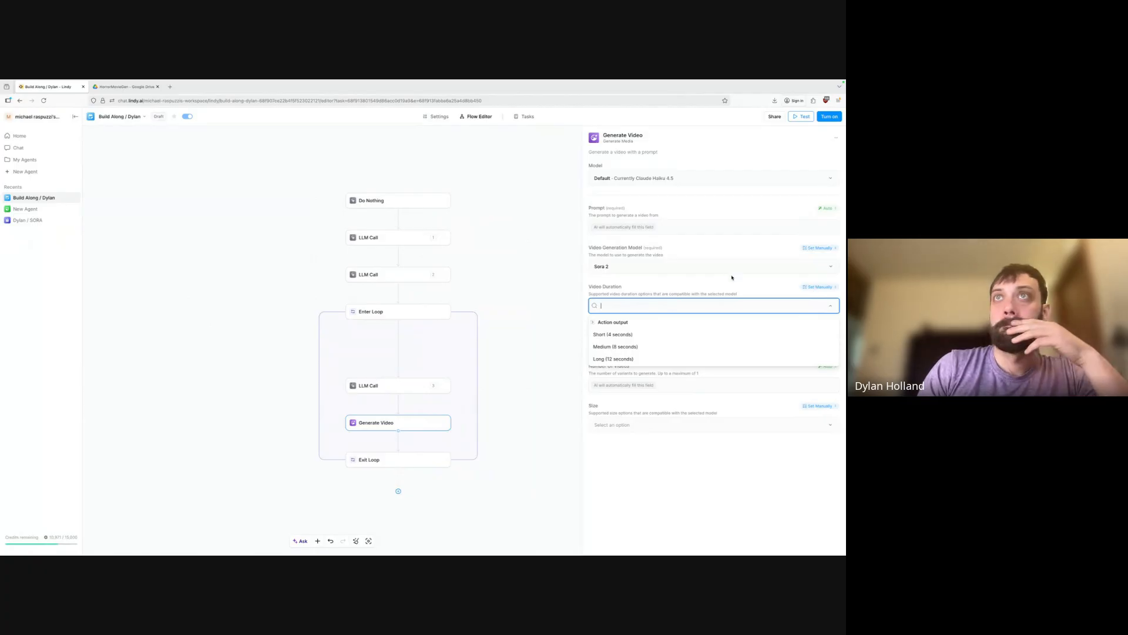
{"action": "left_click", "coordinate": [811, 287]}
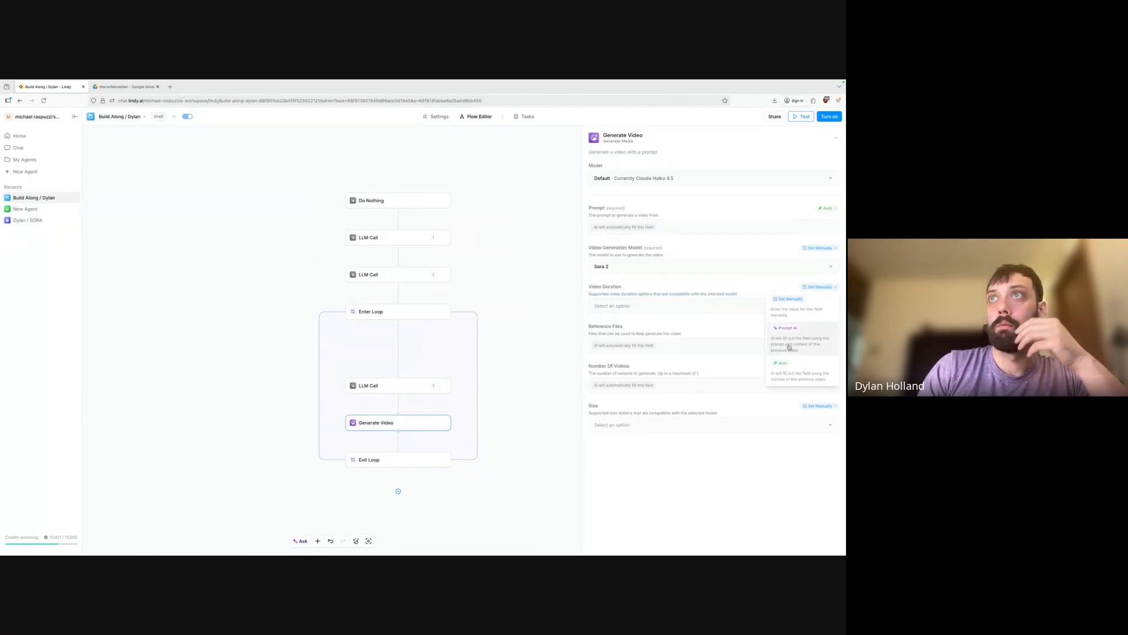
{"action": "left_click", "coordinate": [782, 363]}
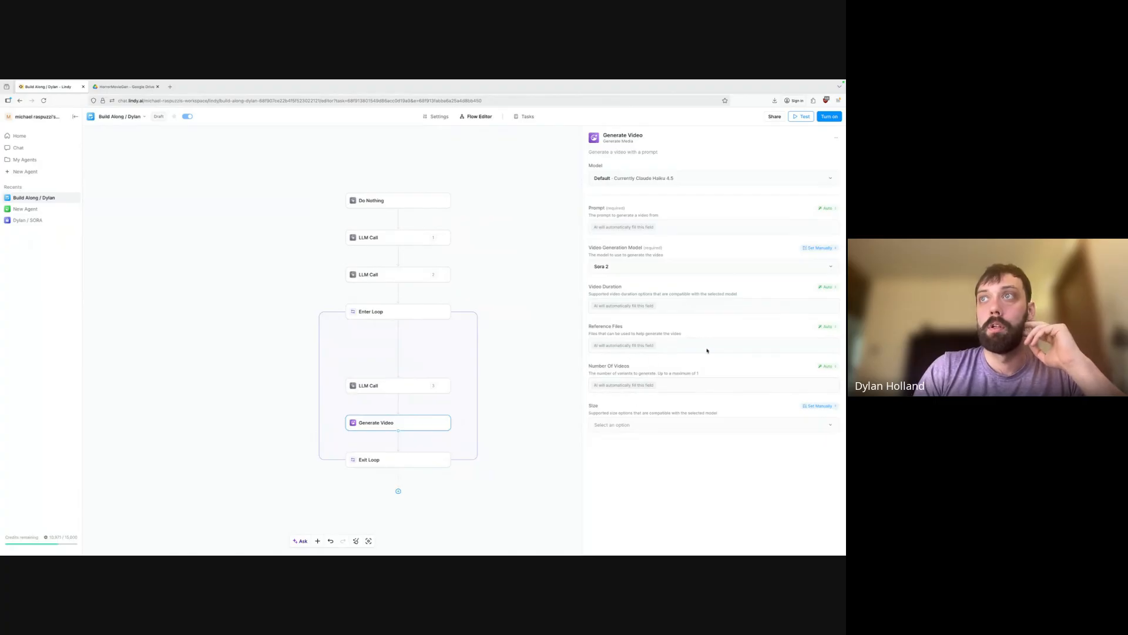
{"action": "left_click", "coordinate": [677, 425]}
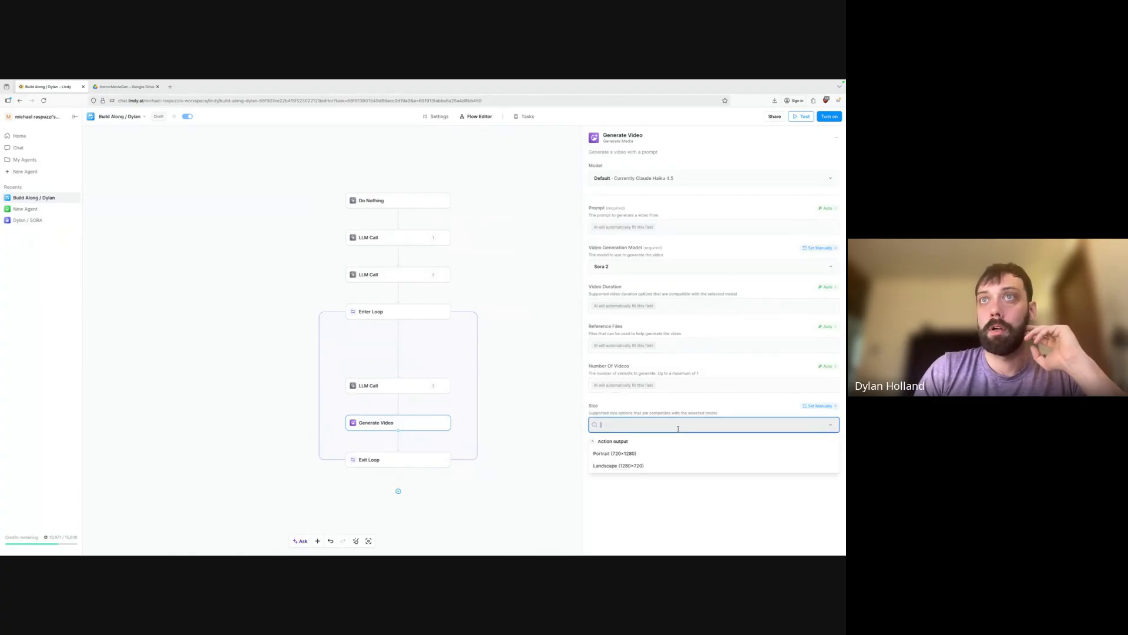
{"action": "left_click", "coordinate": [641, 453]}
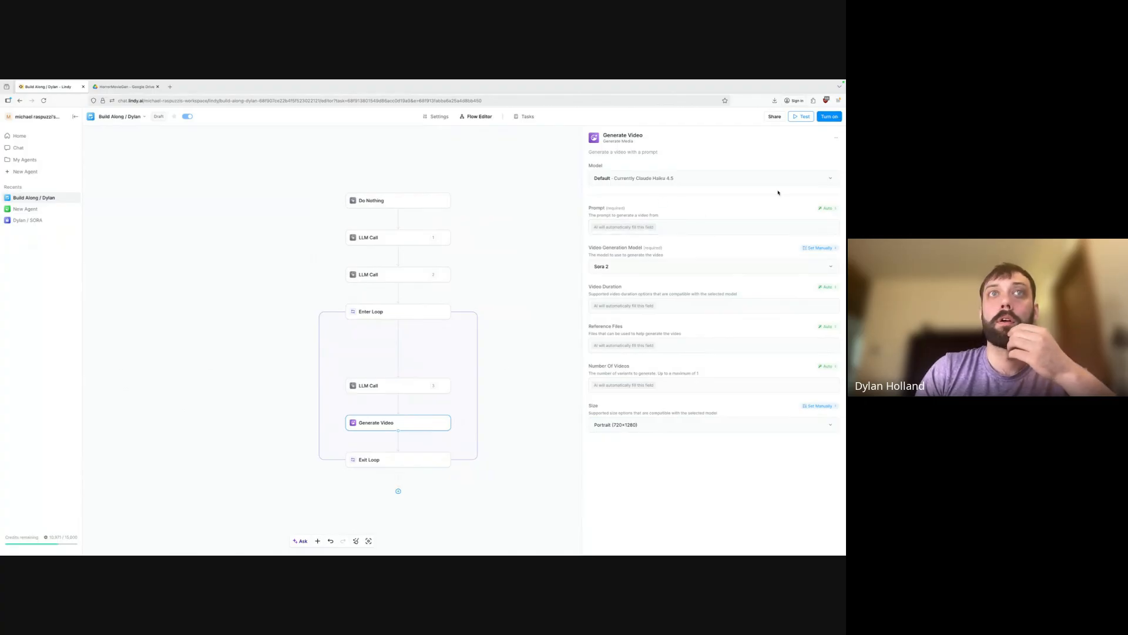
{"action": "left_click", "coordinate": [830, 117]}
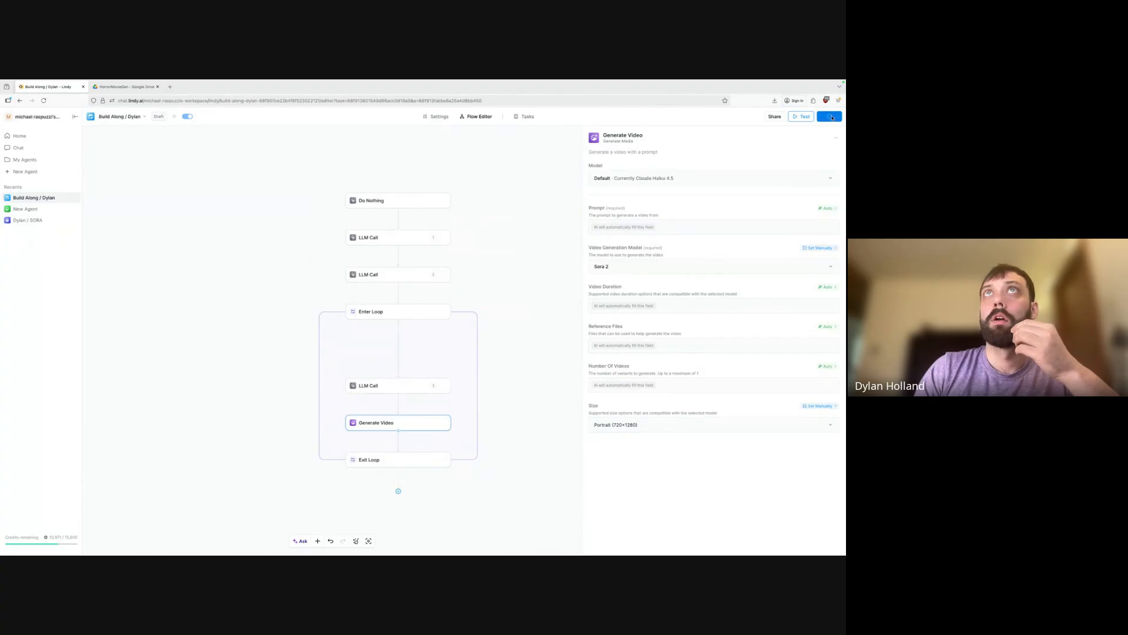
{"action": "left_click", "coordinate": [513, 116]}
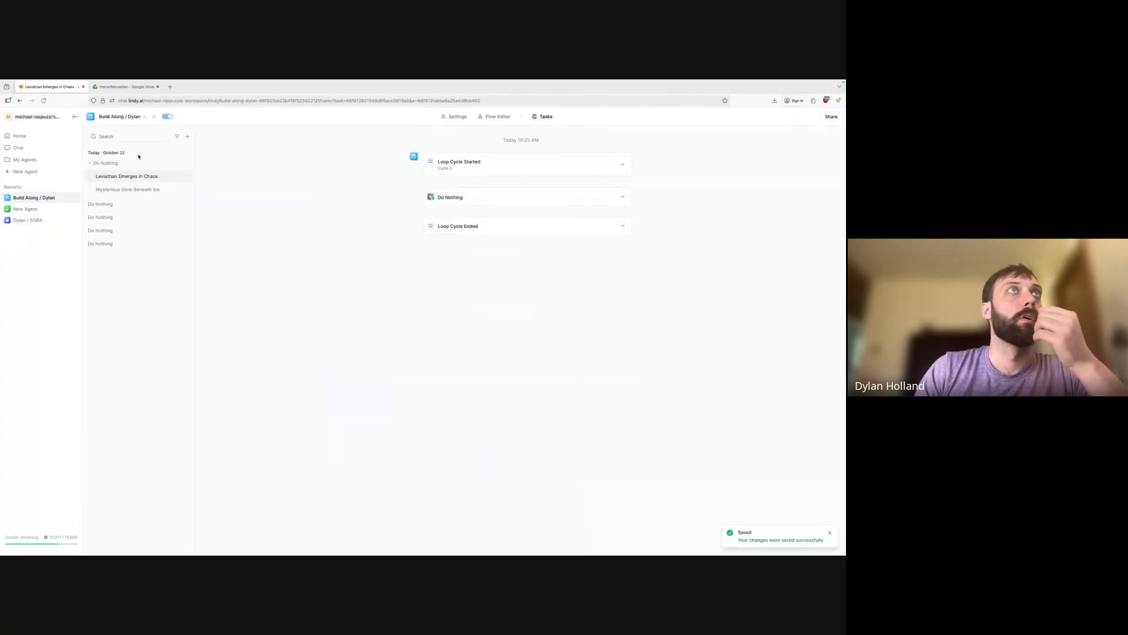
Run a new task and open the Cosmic Isolation and Distortion cycle's Generate Video output.
{"action": "left_click", "coordinate": [187, 136]}
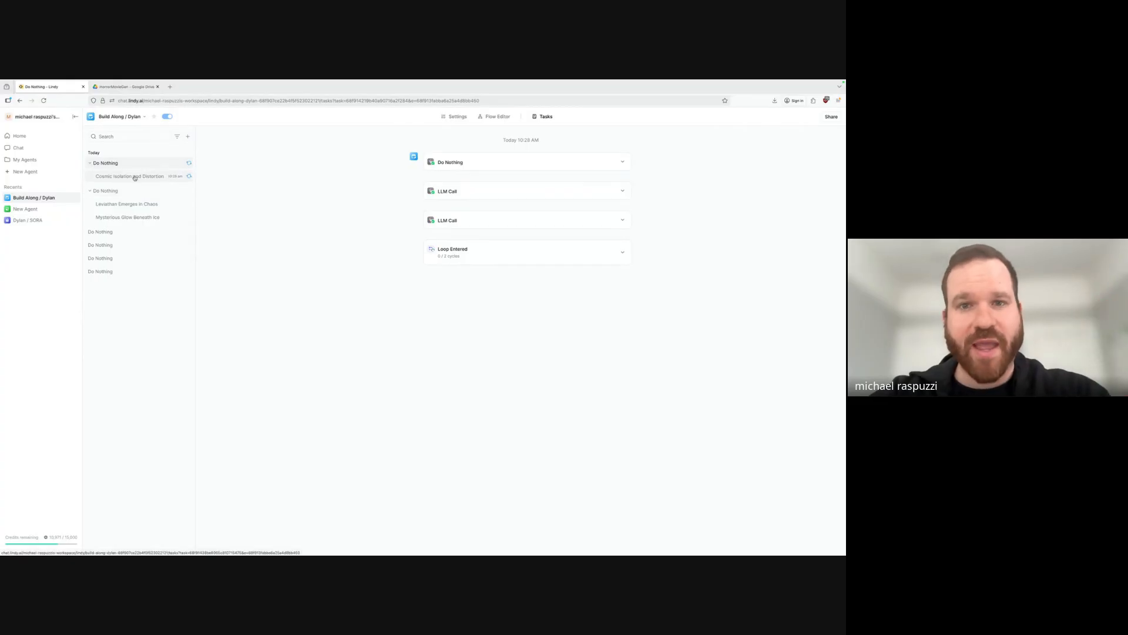
{"action": "left_click", "coordinate": [141, 176]}
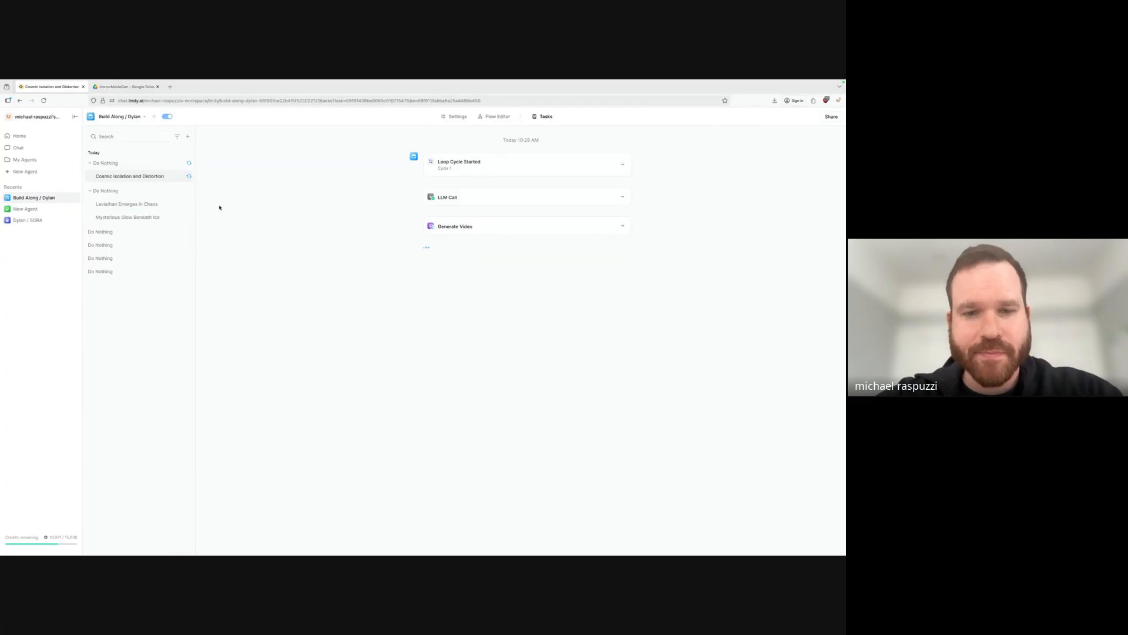
{"action": "left_click", "coordinate": [625, 225]}
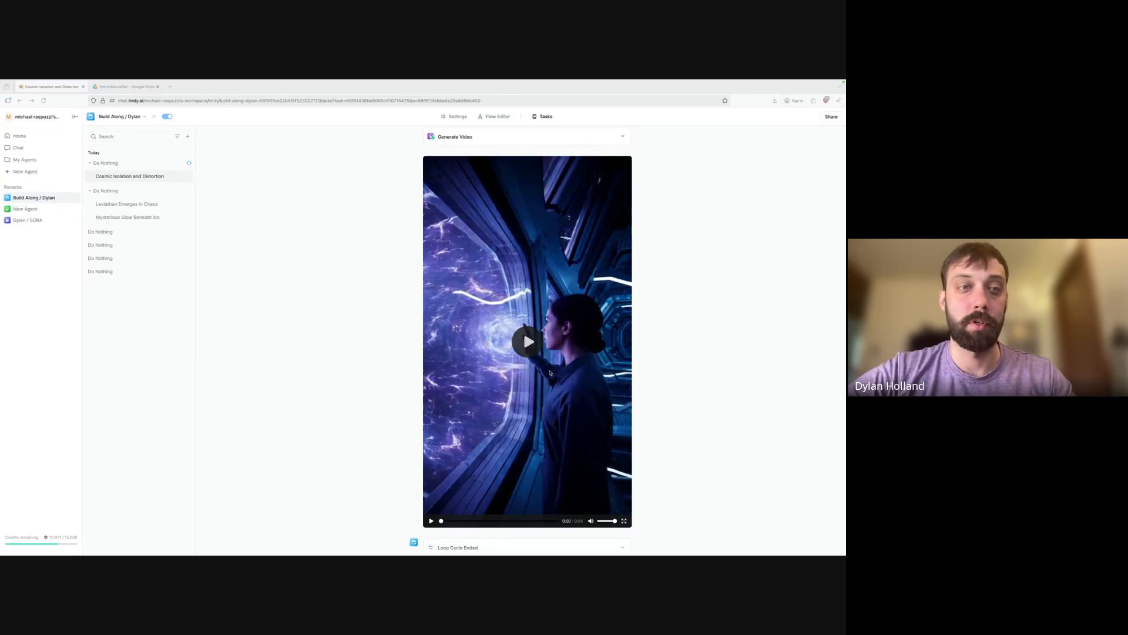
Play the 4-second Cosmic Isolation and Distortion clip, then open the Do Nothing task run.
{"action": "scroll", "coordinate": [395, 386], "scroll_direction": "down", "scroll_amount": 1}
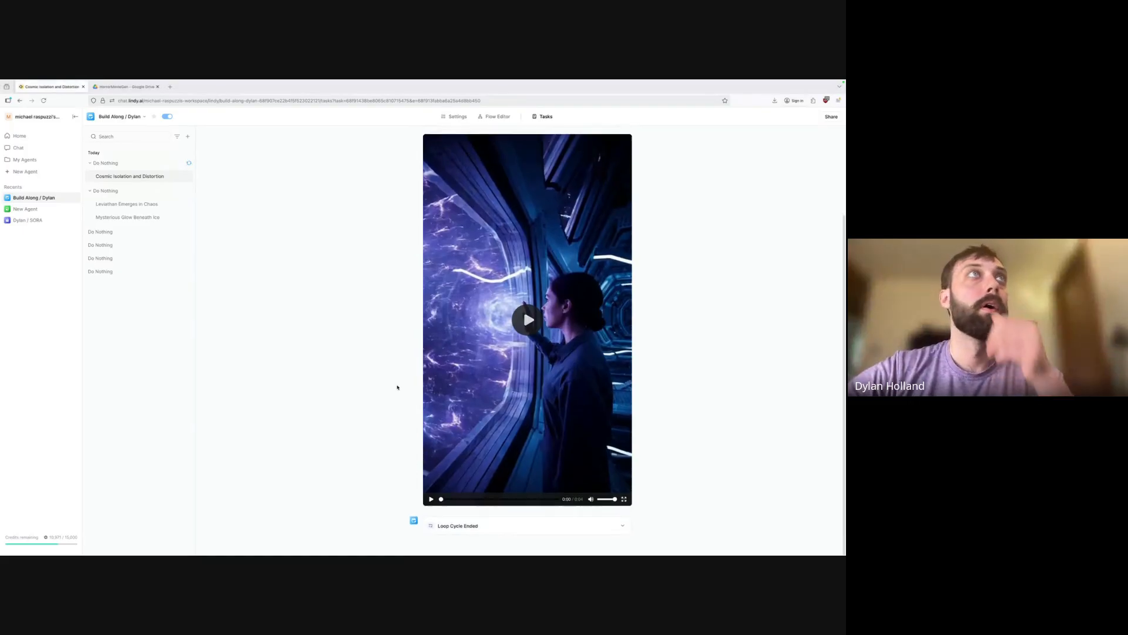
{"action": "scroll", "coordinate": [317, 273], "scroll_direction": "up", "scroll_amount": 2}
{"action": "scroll", "coordinate": [497, 414], "scroll_direction": "down", "scroll_amount": 2}
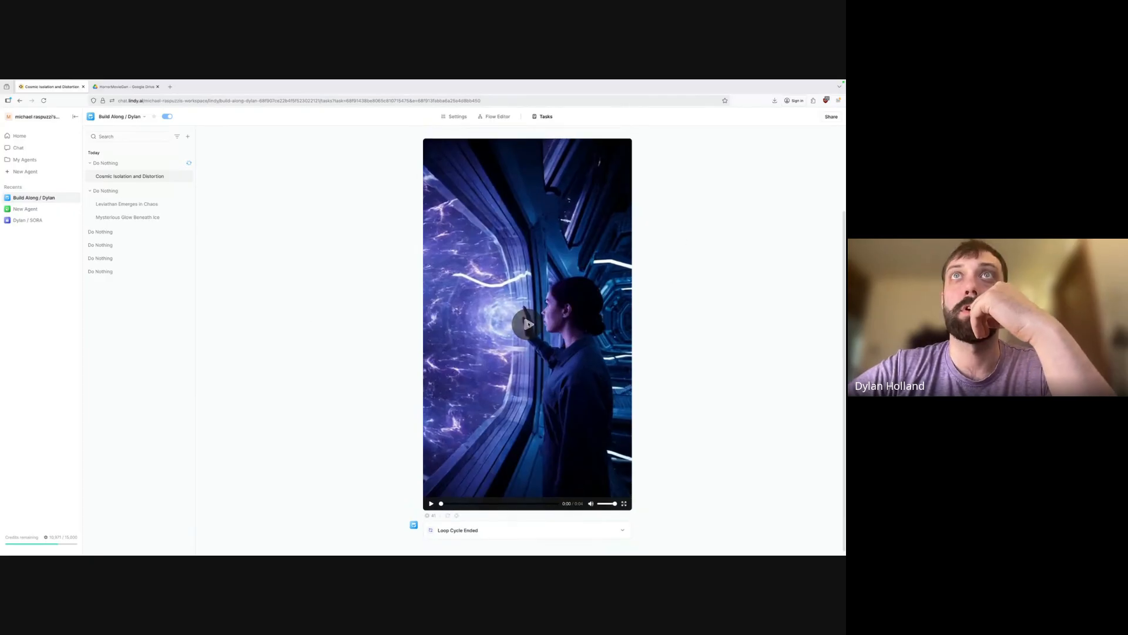
{"action": "left_click", "coordinate": [529, 324]}
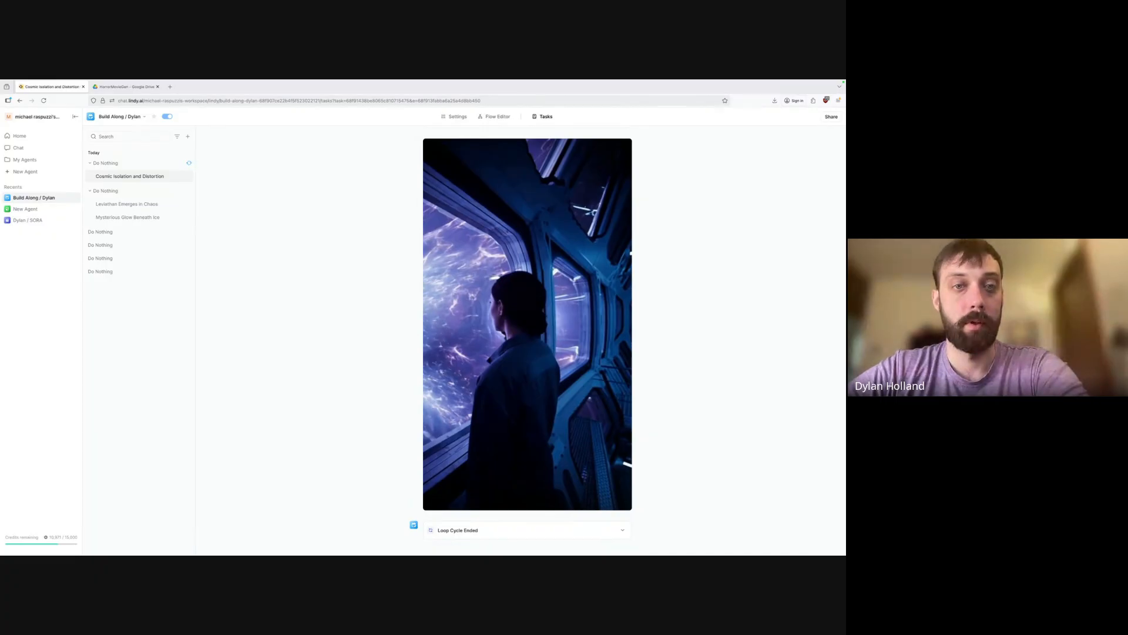
{"action": "left_click", "coordinate": [130, 168]}
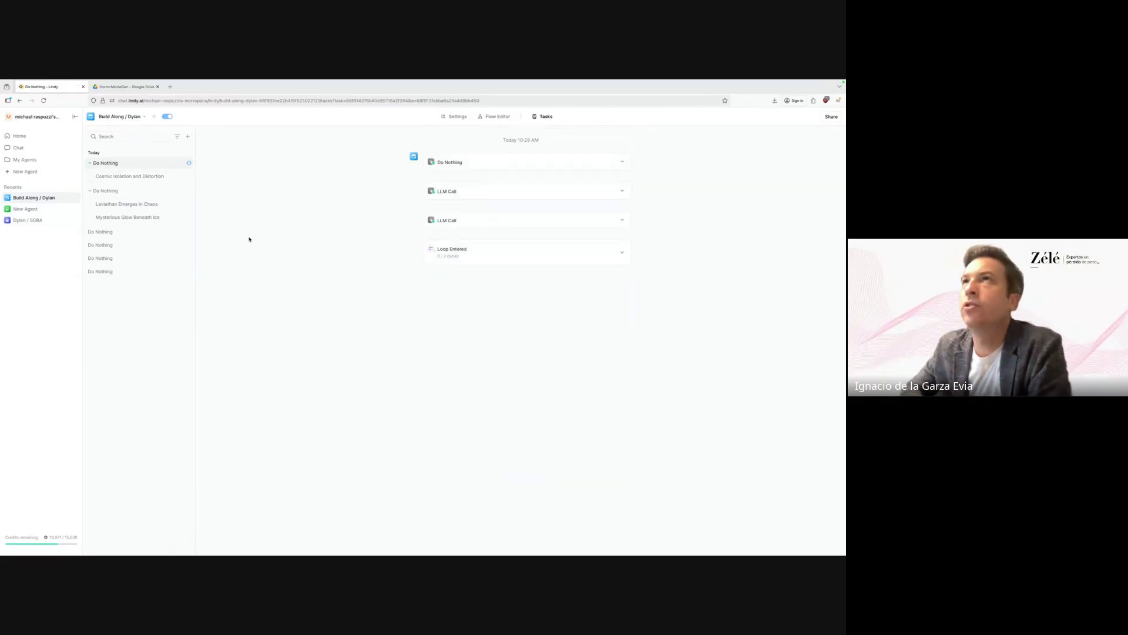
Expand Loop Entered to see the scene titles, then view the flow editor in a new tab.
{"action": "left_click", "coordinate": [625, 254]}
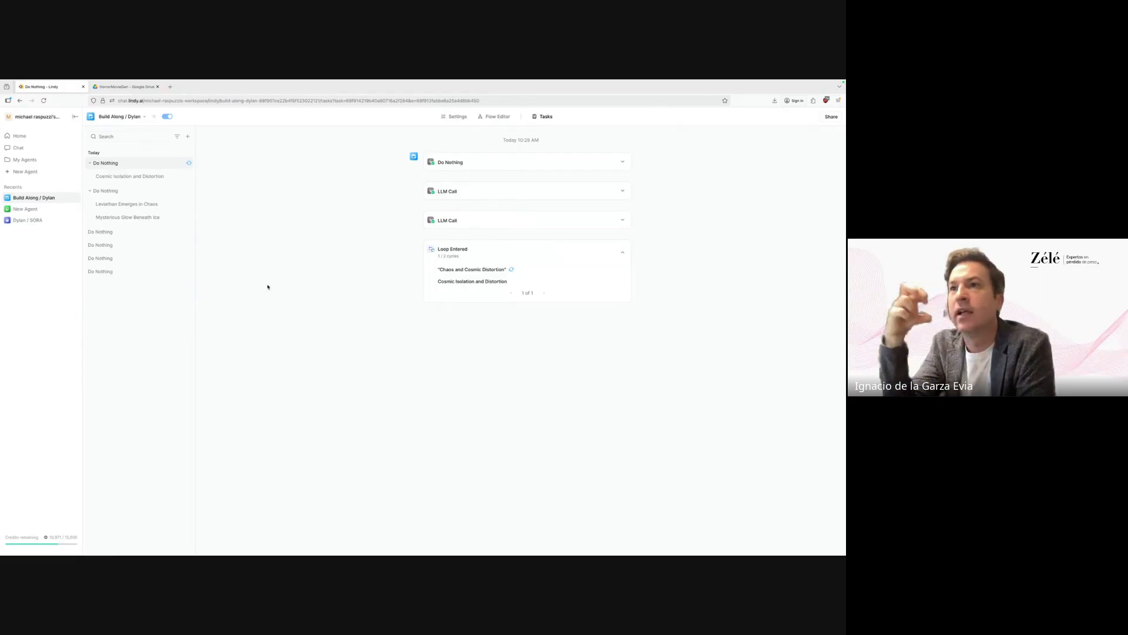
{"action": "middle_click", "coordinate": [499, 117]}
{"action": "left_click", "coordinate": [136, 87]}
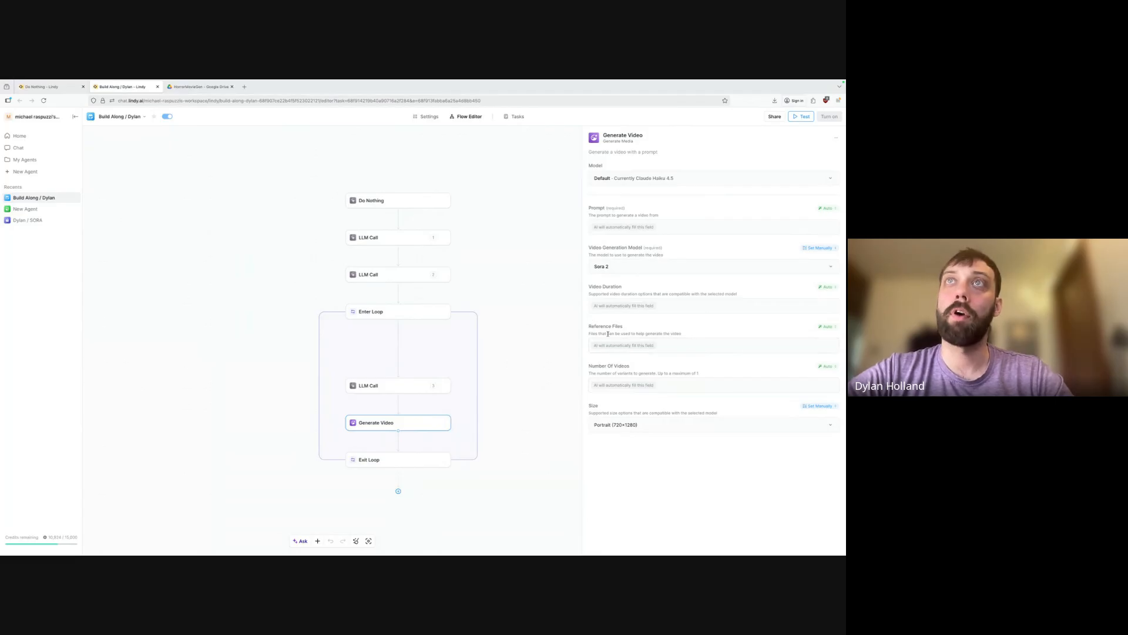
Return to the Do Nothing task run listing the Cosmic Isolation and Distortion loop cycle.
{"action": "left_click_drag", "start_coordinate": [608, 334], "coordinate": [663, 333]}
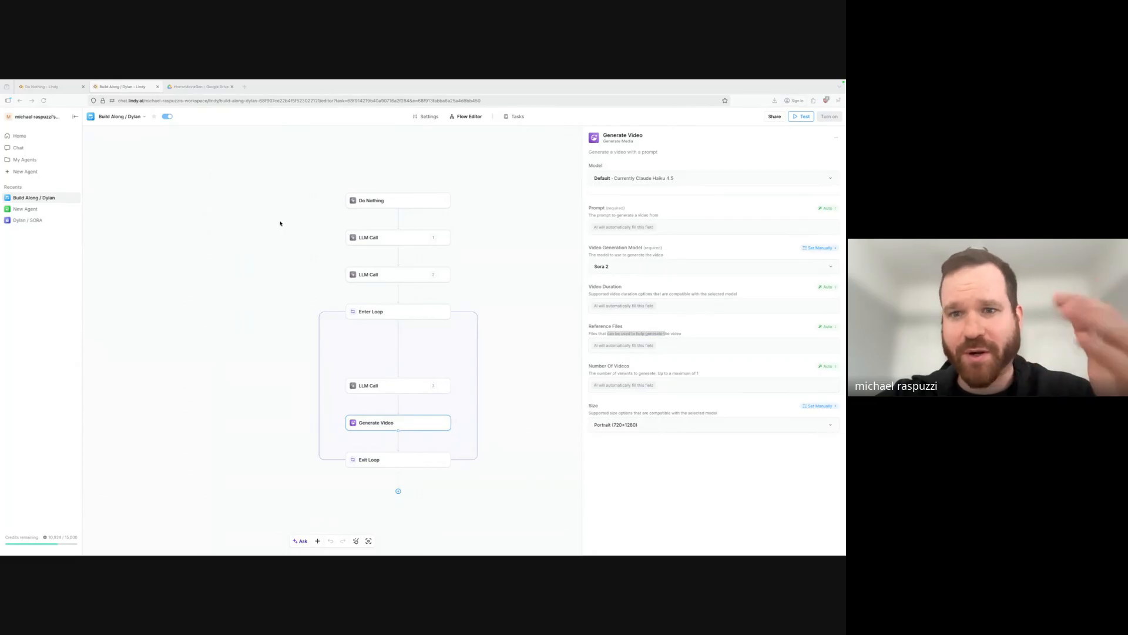
{"action": "left_click", "coordinate": [58, 86]}
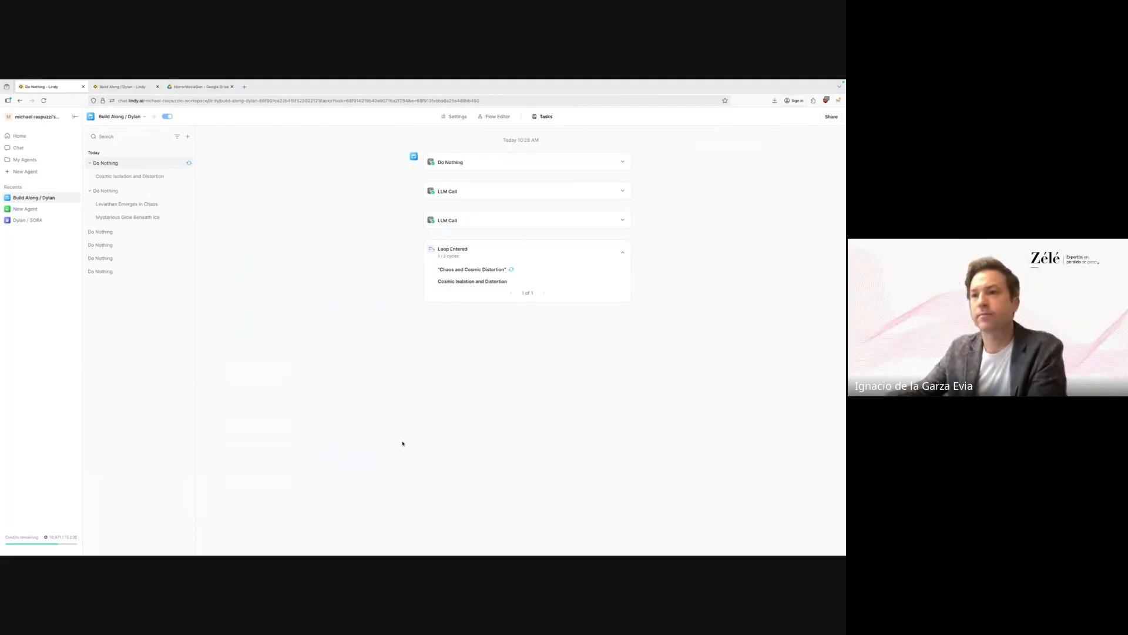
Open the Chaos and Cosmic Distortion cycle and review its Generate Video prompt.
{"action": "left_click", "coordinate": [472, 269]}
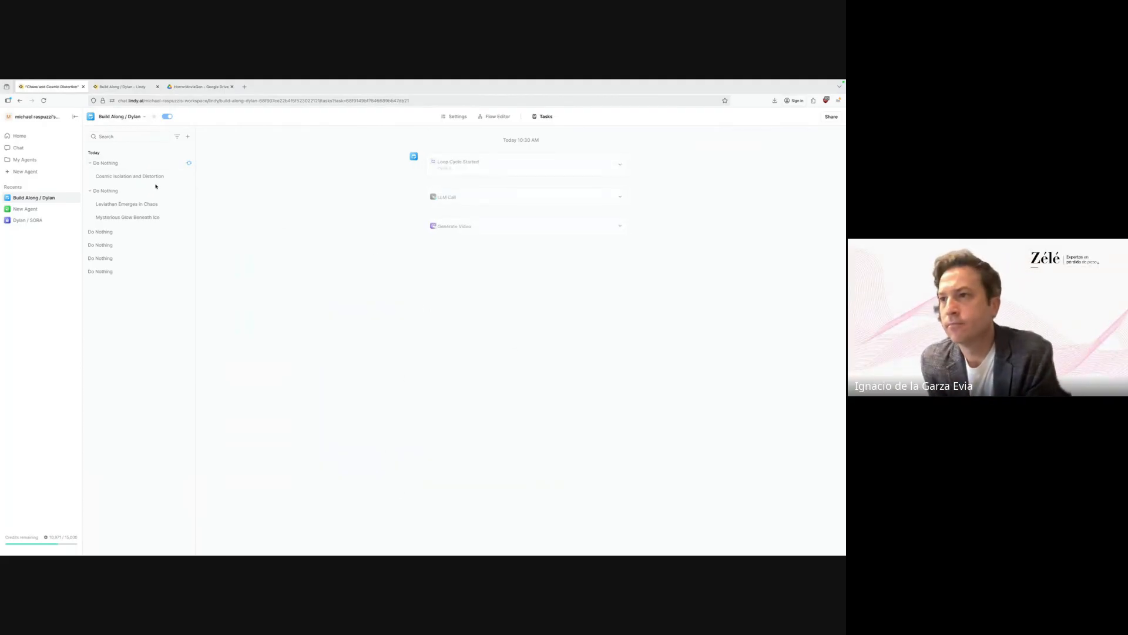
{"action": "left_click", "coordinate": [623, 226]}
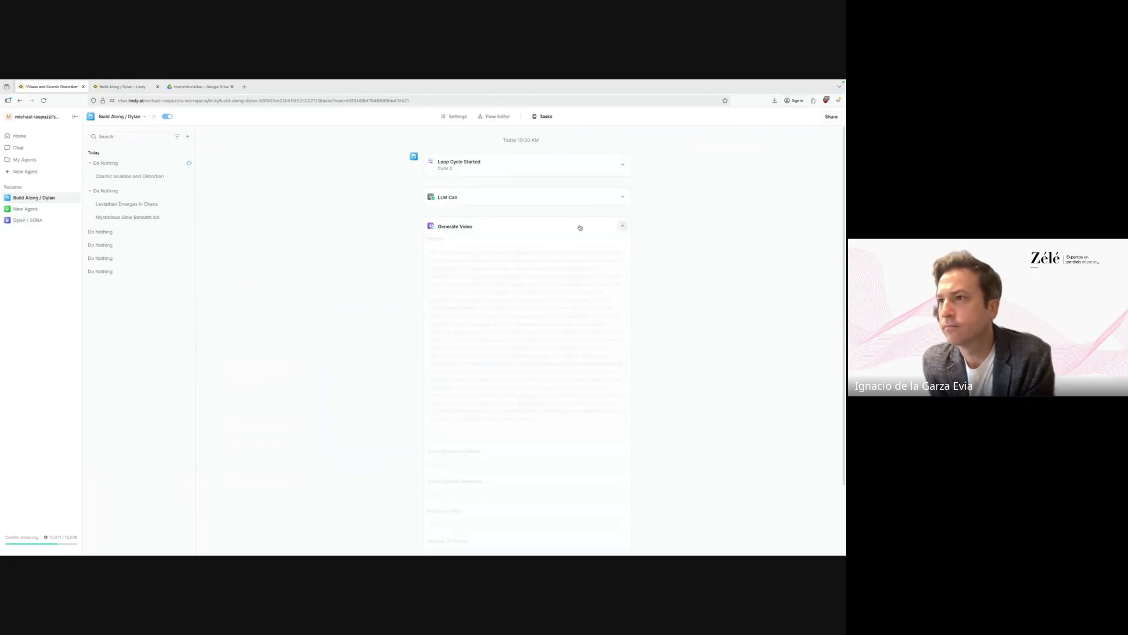
{"action": "scroll", "coordinate": [479, 402], "scroll_direction": "down", "scroll_amount": 2}
{"action": "scroll", "coordinate": [457, 422], "scroll_direction": "up", "scroll_amount": 1}
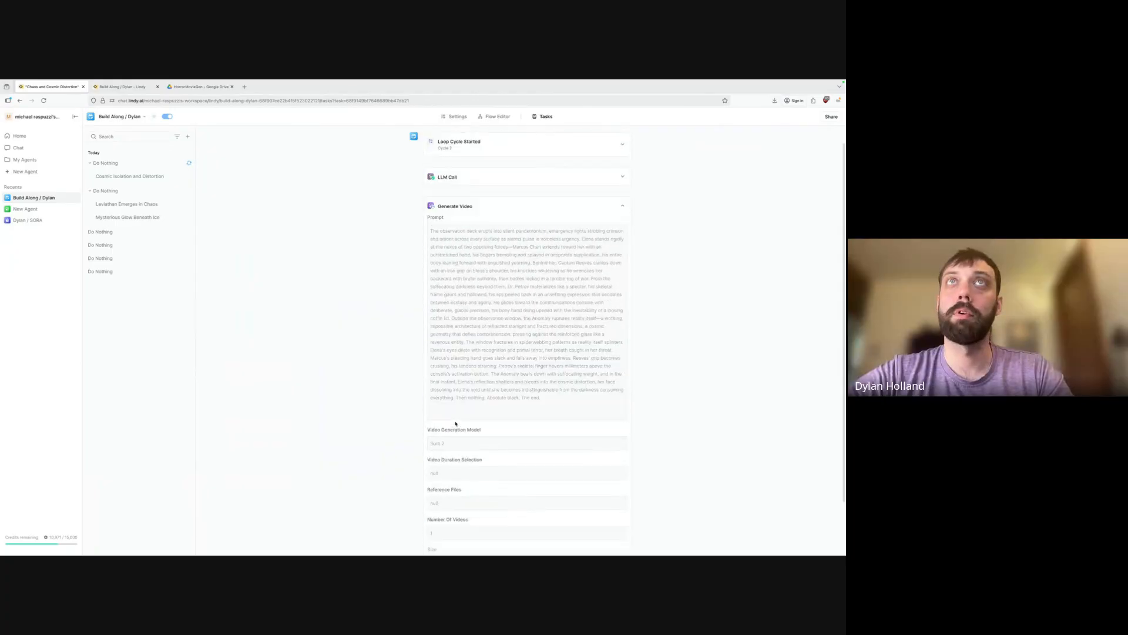
{"action": "scroll", "coordinate": [454, 422], "scroll_direction": "down", "scroll_amount": 2}
Open the Cosmic Isolation and Distortion run and scroll through its steps.
{"action": "left_click", "coordinate": [131, 177]}
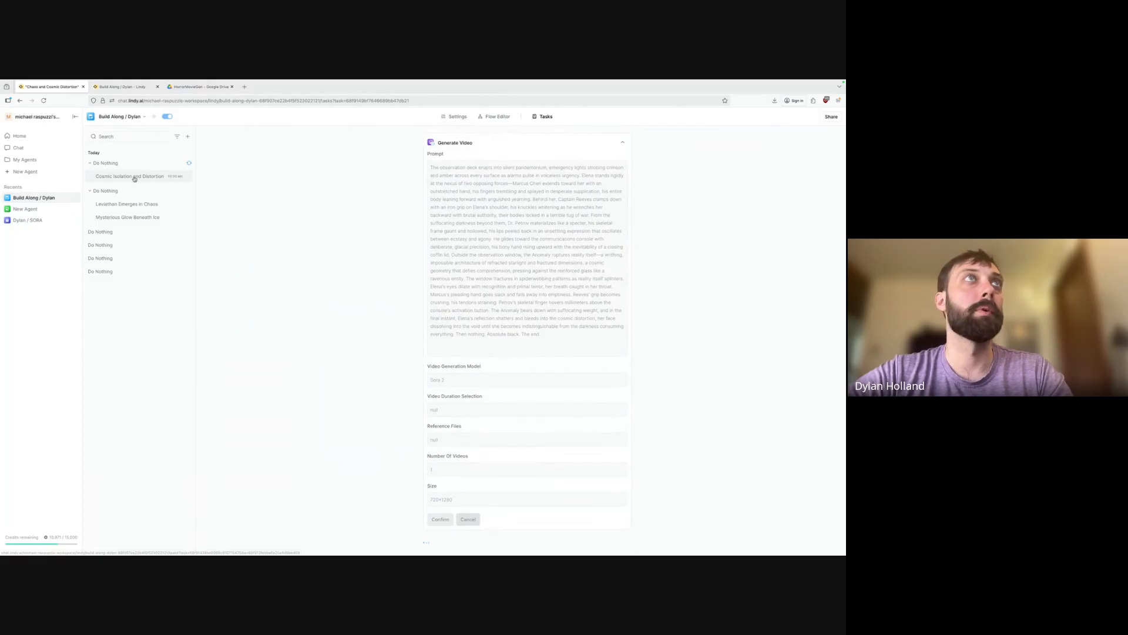
{"action": "scroll", "coordinate": [495, 362], "scroll_direction": "down", "scroll_amount": 2}
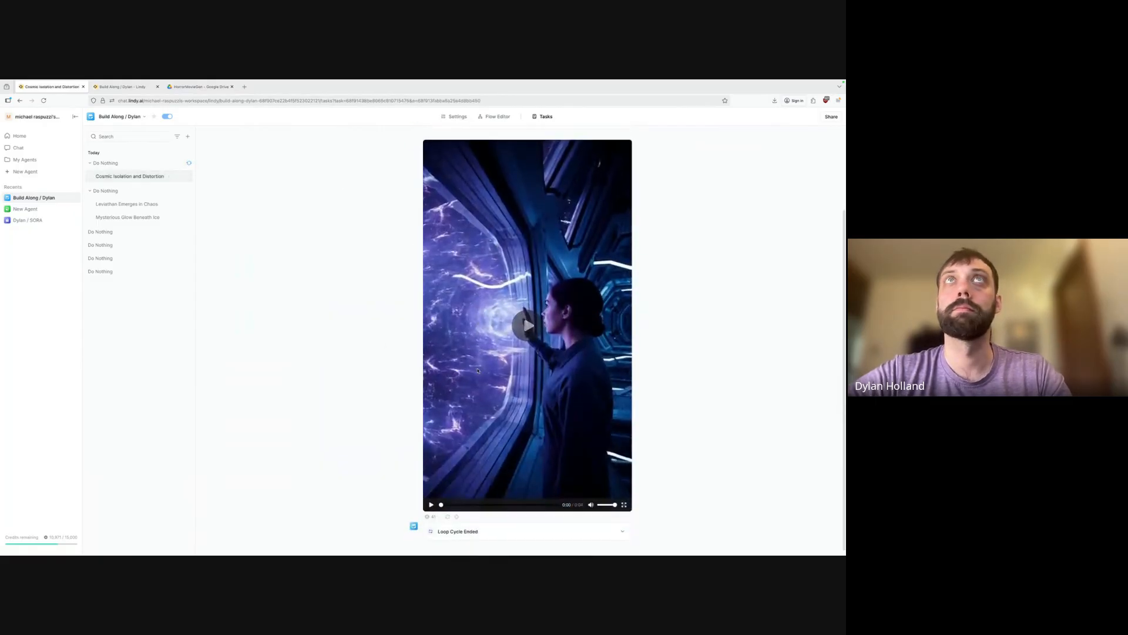
{"action": "scroll", "coordinate": [487, 366], "scroll_direction": "up", "scroll_amount": 2}
{"action": "scroll", "coordinate": [478, 371], "scroll_direction": "down", "scroll_amount": 2}
{"action": "scroll", "coordinate": [478, 371], "scroll_direction": "up", "scroll_amount": 1}
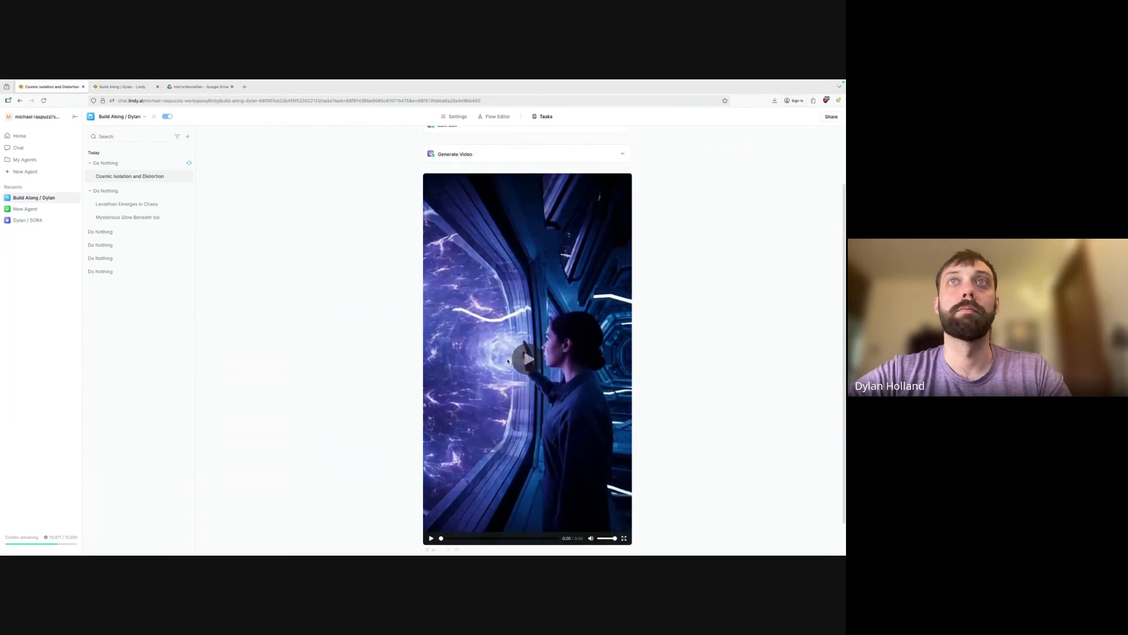
{"action": "scroll", "coordinate": [493, 381], "scroll_direction": "down", "scroll_amount": 1}
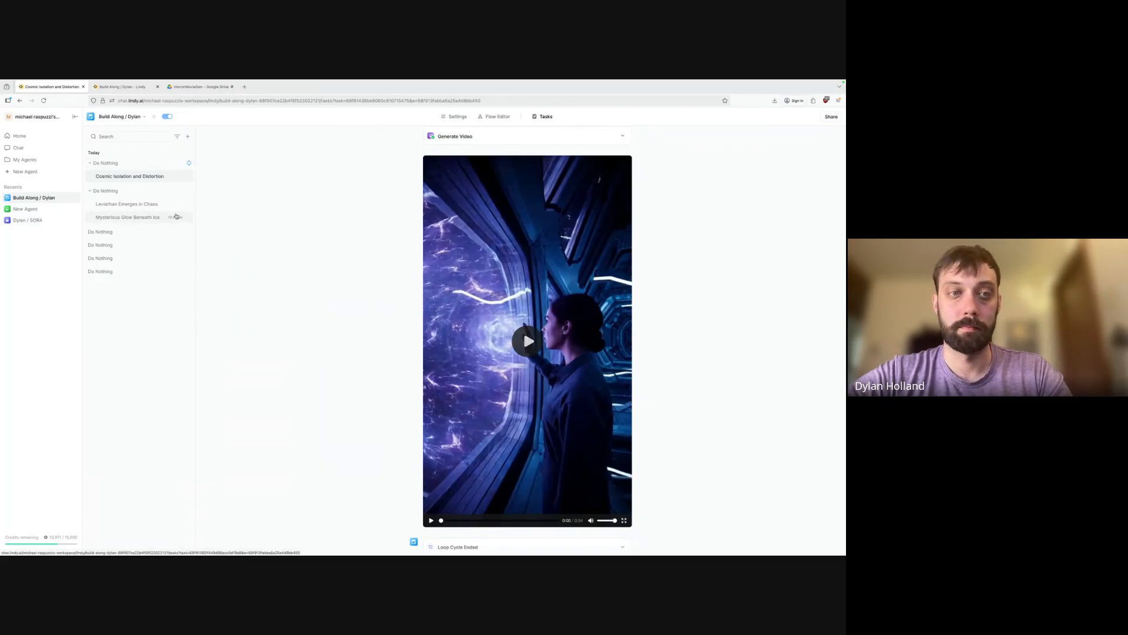
From the top Do Nothing run, reopen the Chaos and Cosmic Distortion cycle's Generate Video settings.
{"action": "left_click", "coordinate": [126, 164]}
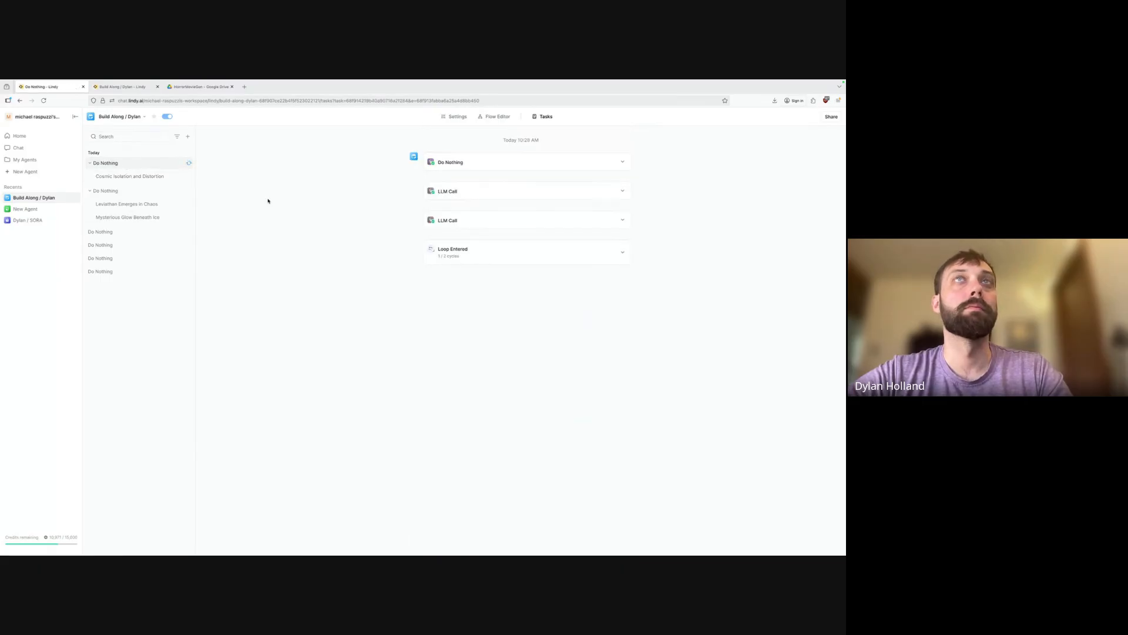
{"action": "left_click", "coordinate": [502, 250]}
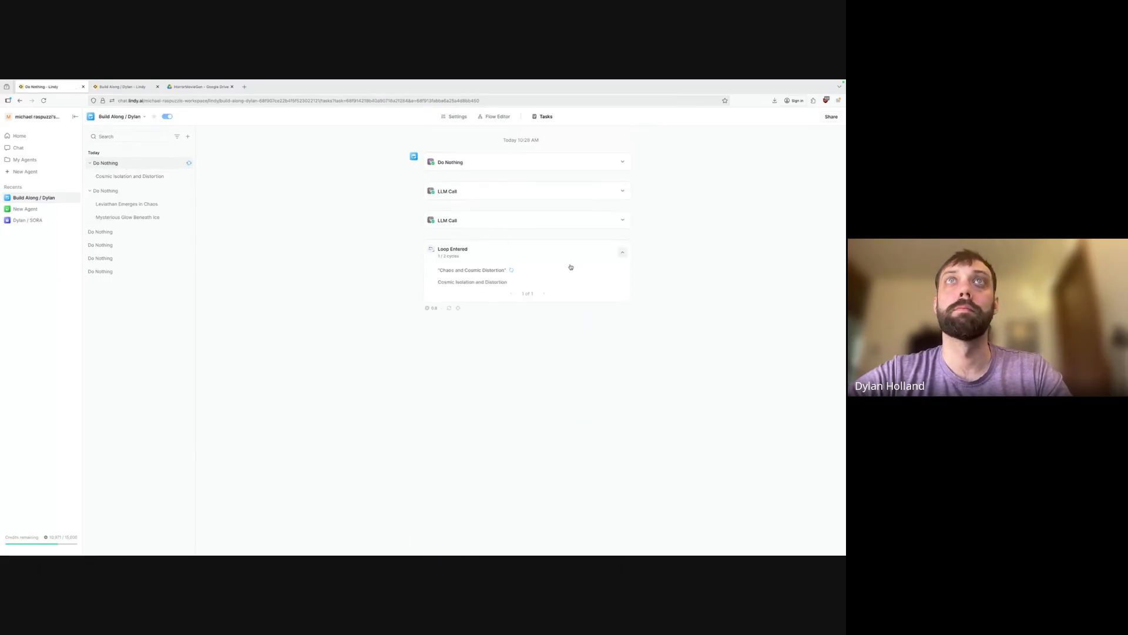
{"action": "left_click", "coordinate": [501, 270]}
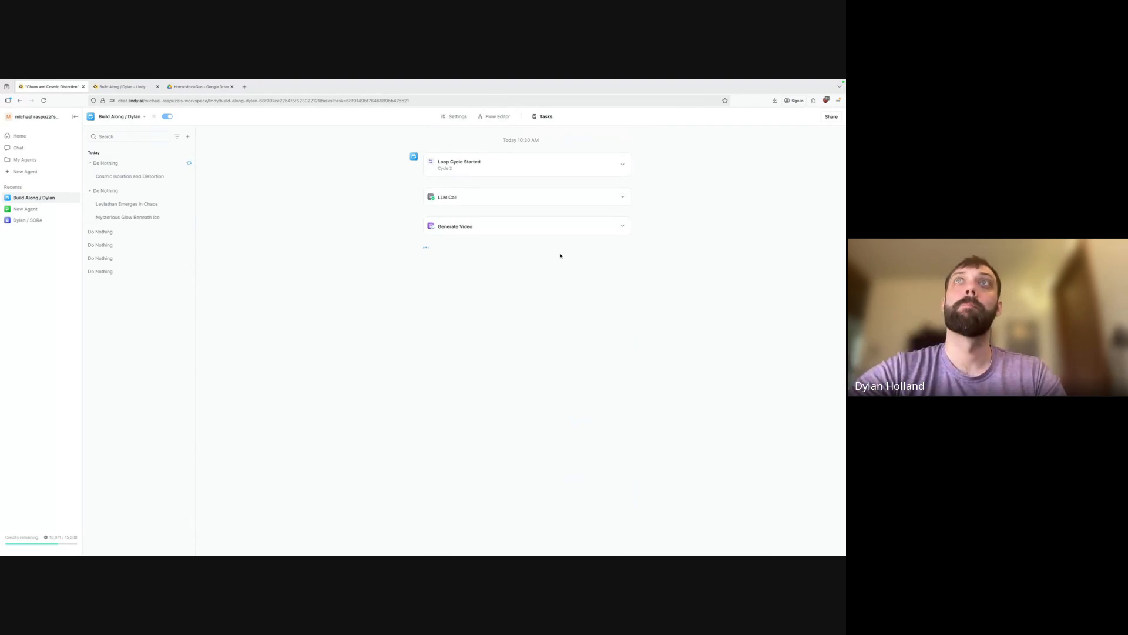
{"action": "left_click", "coordinate": [609, 224]}
Play the Chaos cycle's generated clip, then open the Cosmic Isolation and Distortion run.
{"action": "scroll", "coordinate": [387, 409], "scroll_direction": "down", "scroll_amount": 2}
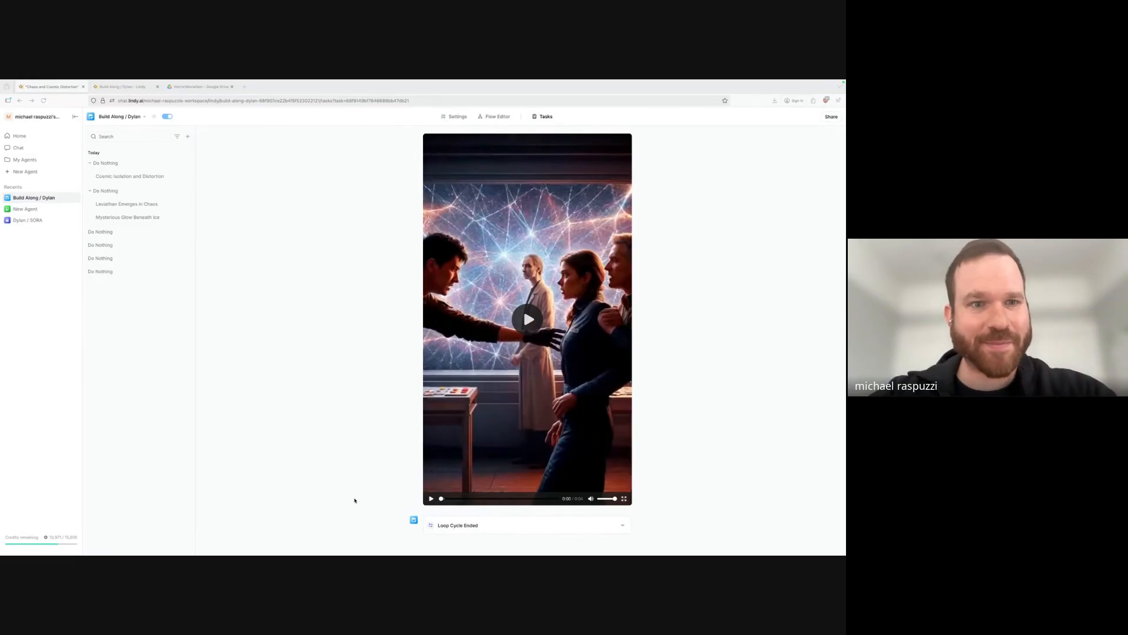
{"action": "left_click", "coordinate": [530, 327]}
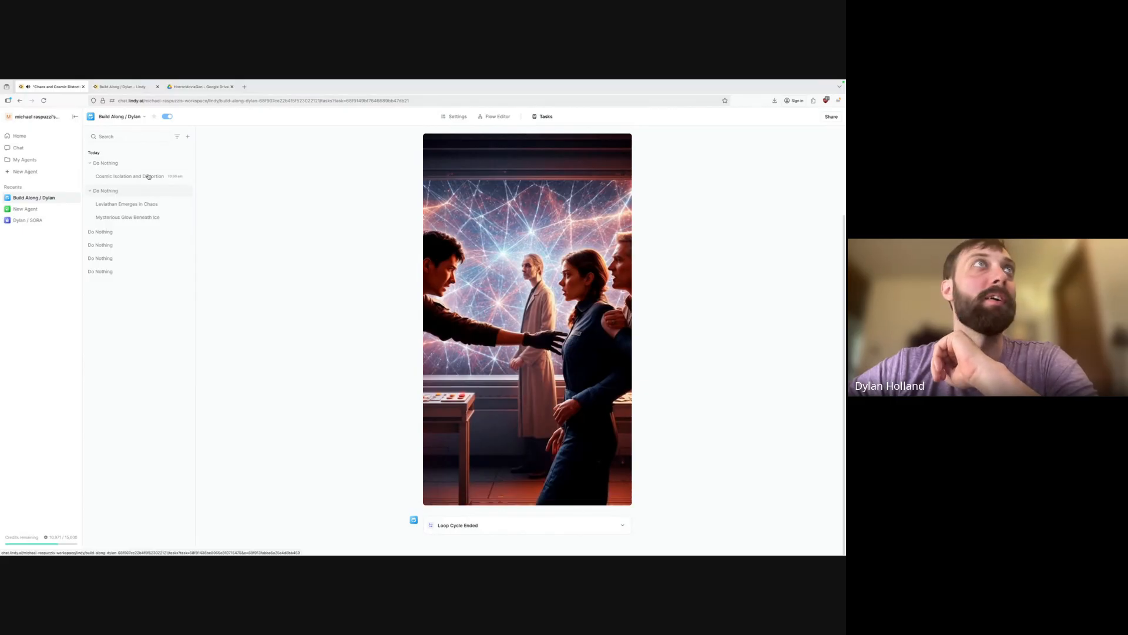
{"action": "left_click", "coordinate": [117, 177]}
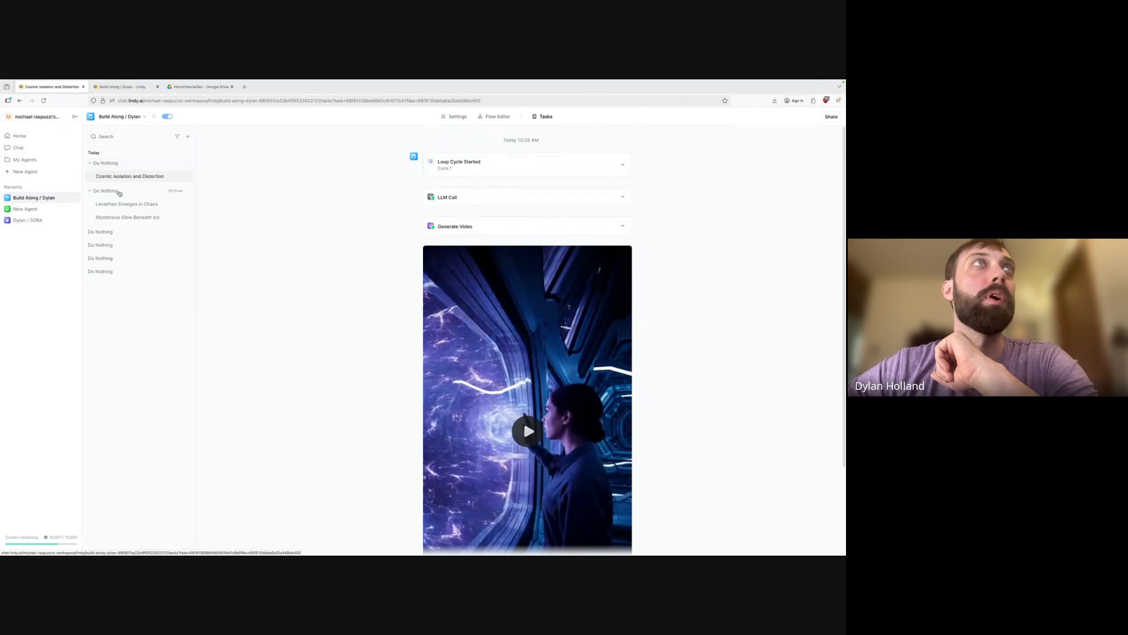
Revisit the Cosmic Isolation and Distortion loop cycle, then return to the Flow Editor.
{"action": "left_click", "coordinate": [146, 164]}
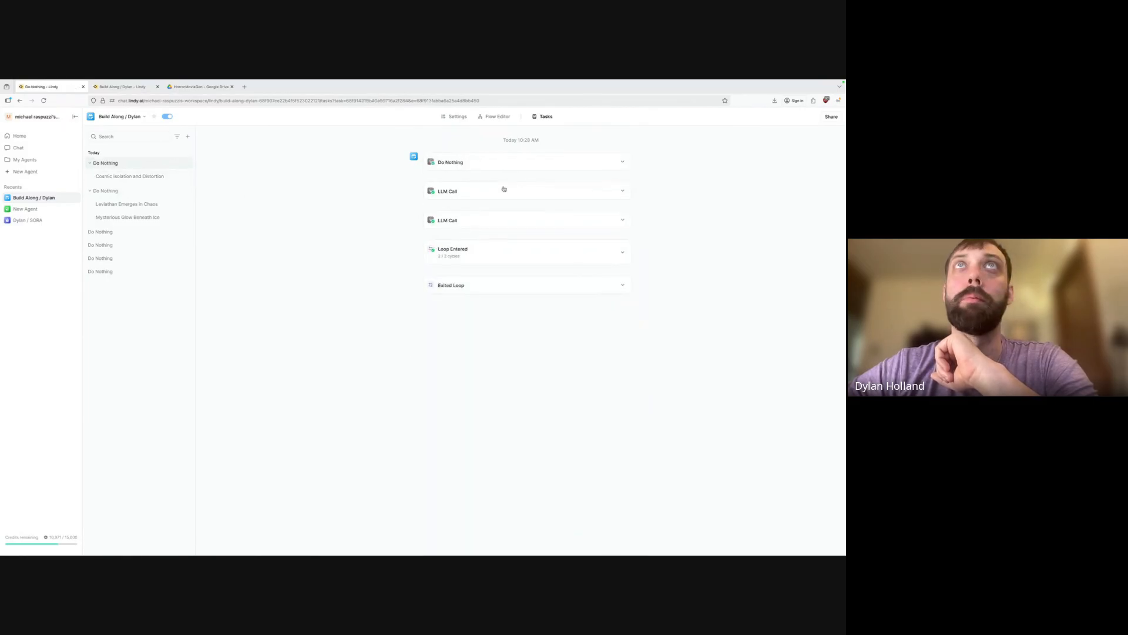
{"action": "left_click", "coordinate": [624, 244]}
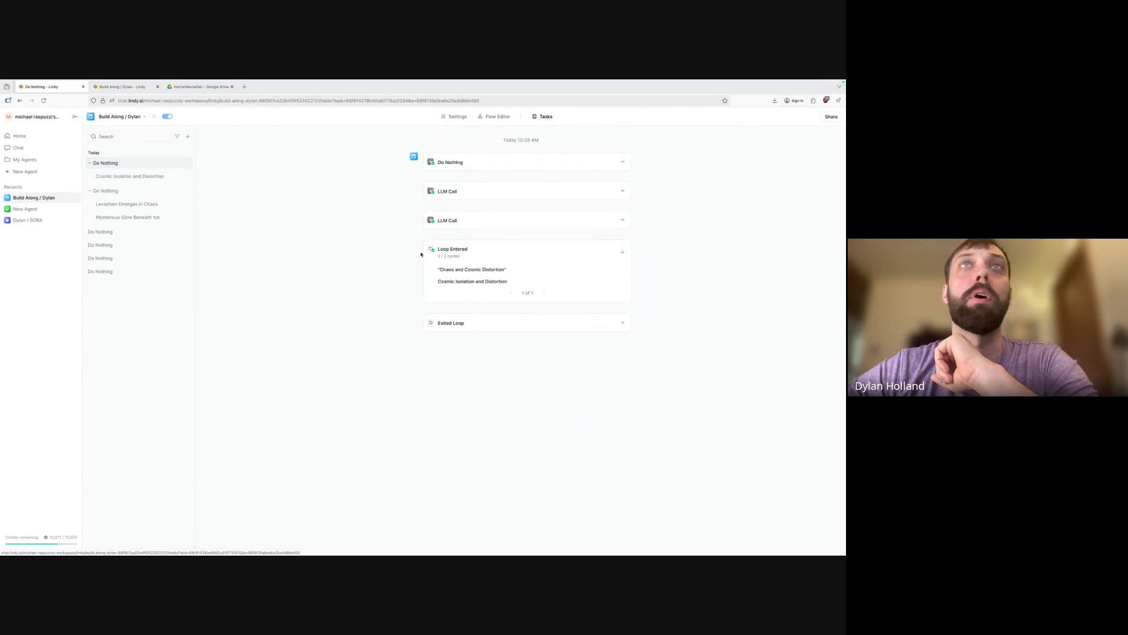
{"action": "left_click", "coordinate": [472, 280]}
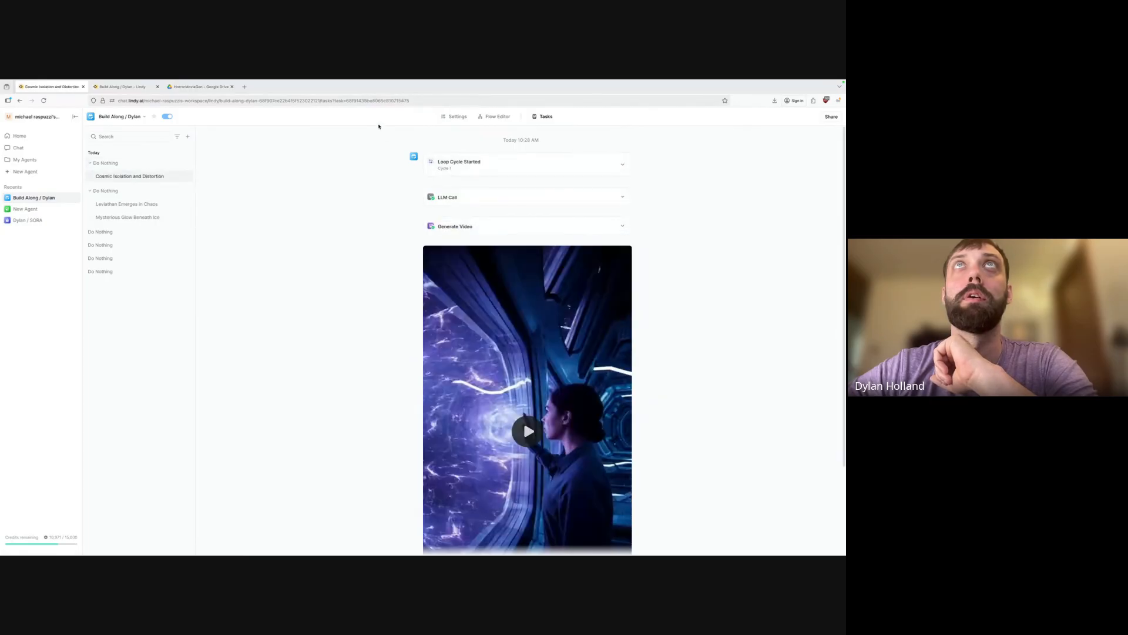
{"action": "left_click", "coordinate": [494, 116]}
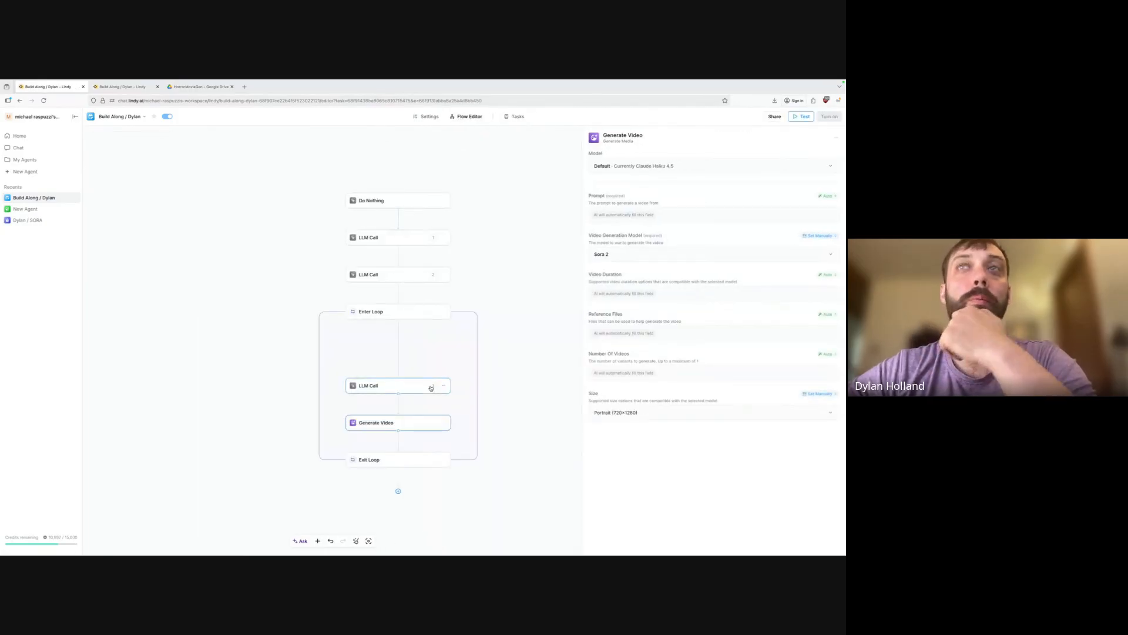
Add Google Drive's Upload File action below Generate Video, with Folder set to HorrorMovieGen.
{"action": "left_click", "coordinate": [265, 449]}
{"action": "left_click", "coordinate": [399, 385]}
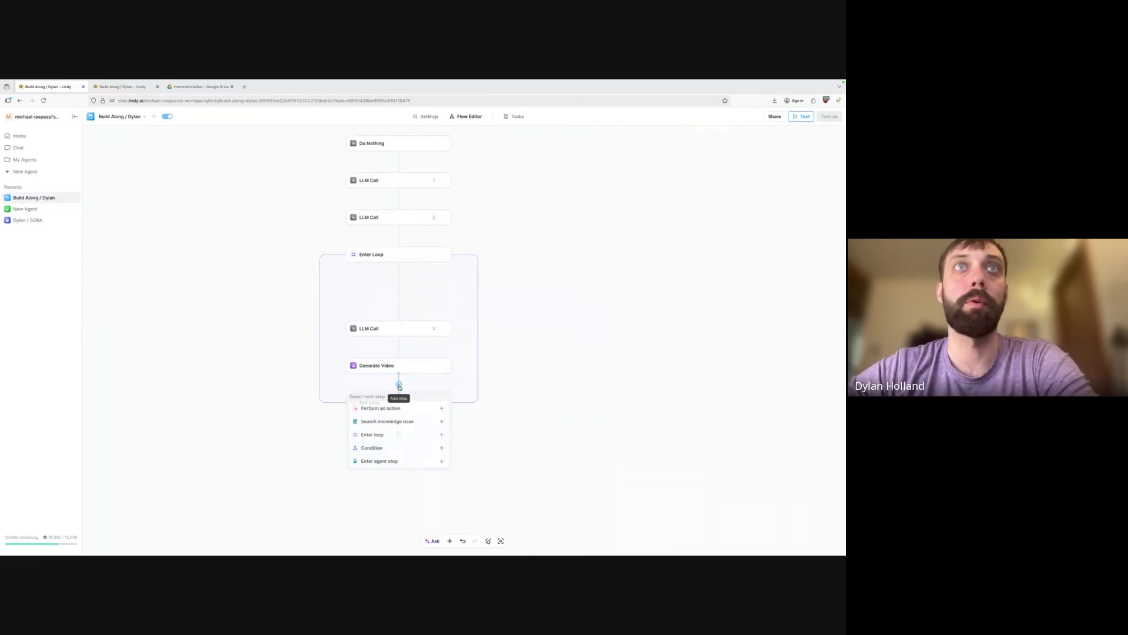
{"action": "left_click", "coordinate": [441, 407]}
{"action": "type", "text": "Upload"}
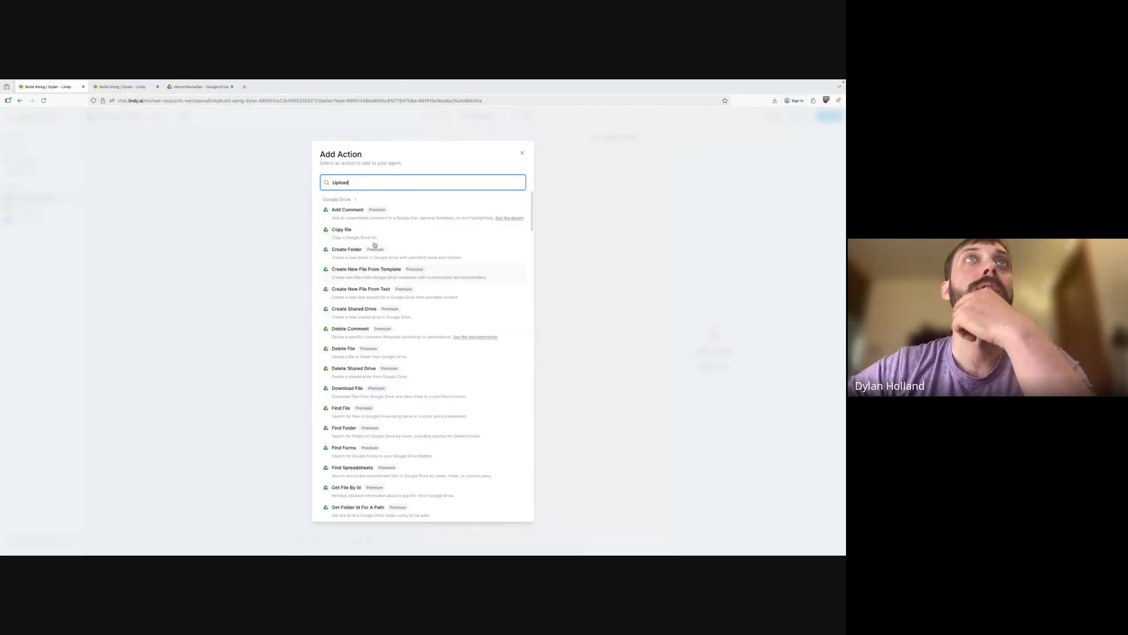
{"action": "type", "text": " file"}
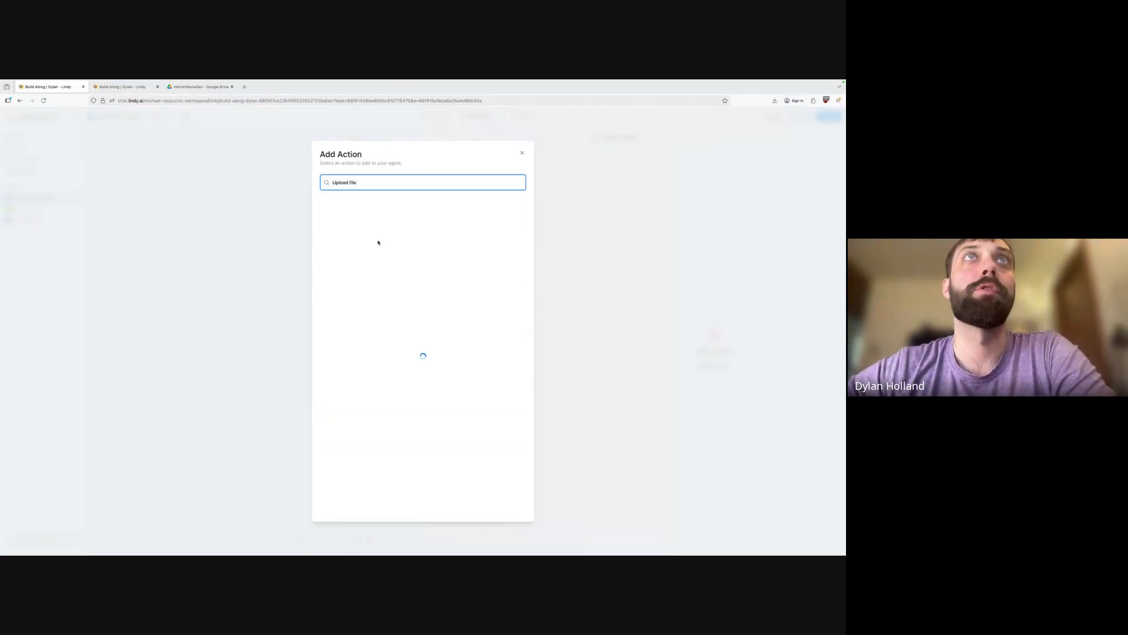
{"action": "scroll", "coordinate": [397, 352], "scroll_direction": "down", "scroll_amount": 5}
{"action": "scroll", "coordinate": [397, 351], "scroll_direction": "up", "scroll_amount": 10}
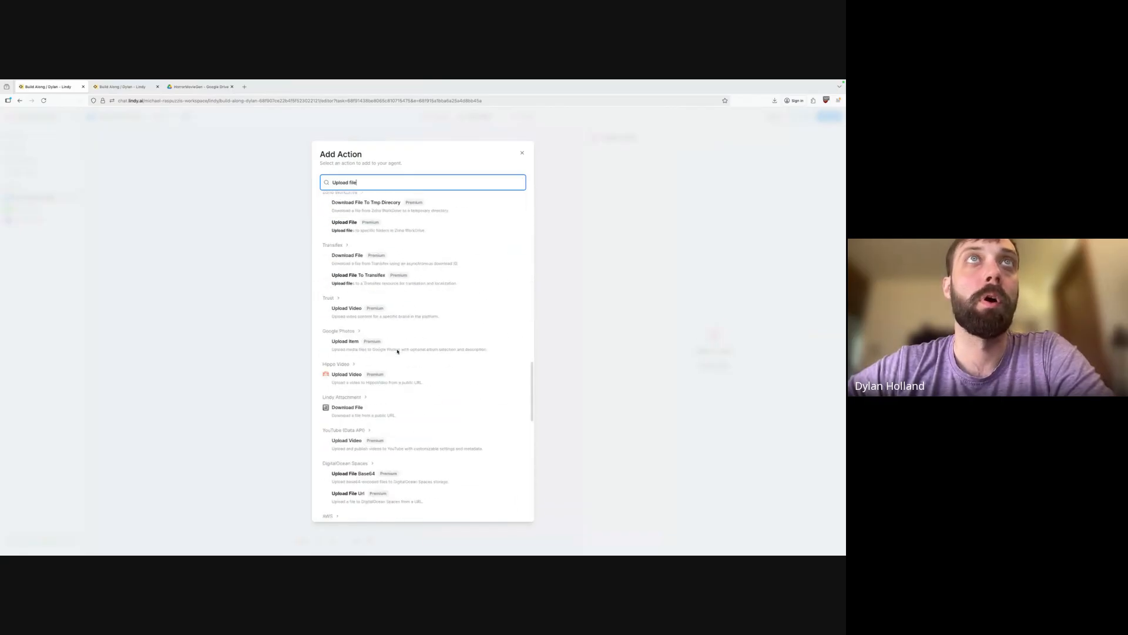
{"action": "scroll", "coordinate": [361, 442], "scroll_direction": "down", "scroll_amount": 5}
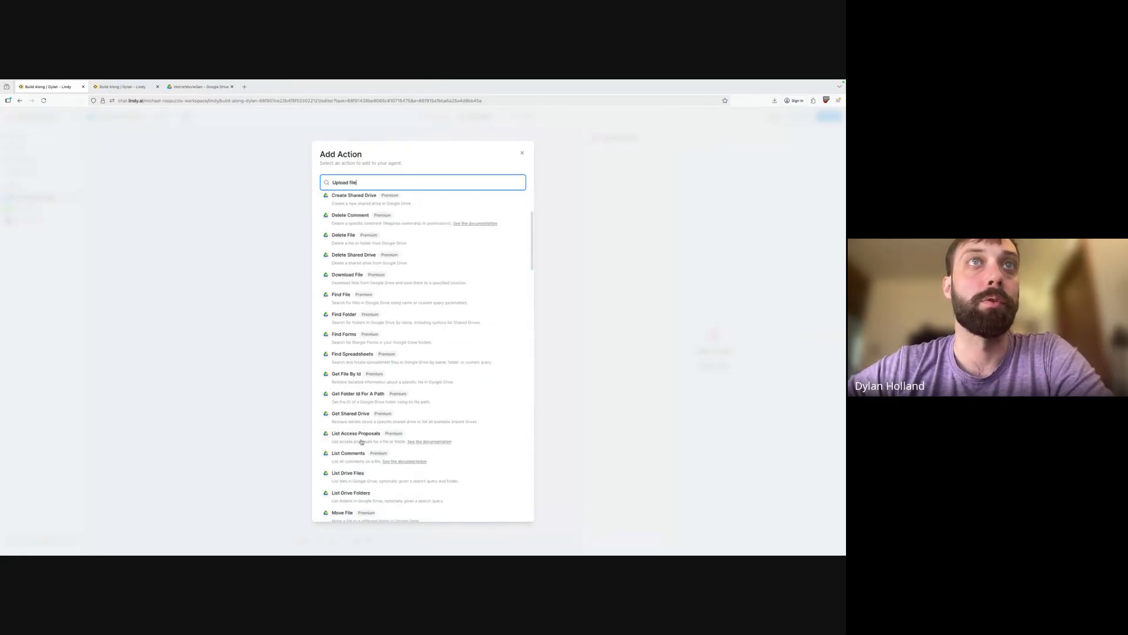
{"action": "scroll", "coordinate": [372, 432], "scroll_direction": "down", "scroll_amount": 2}
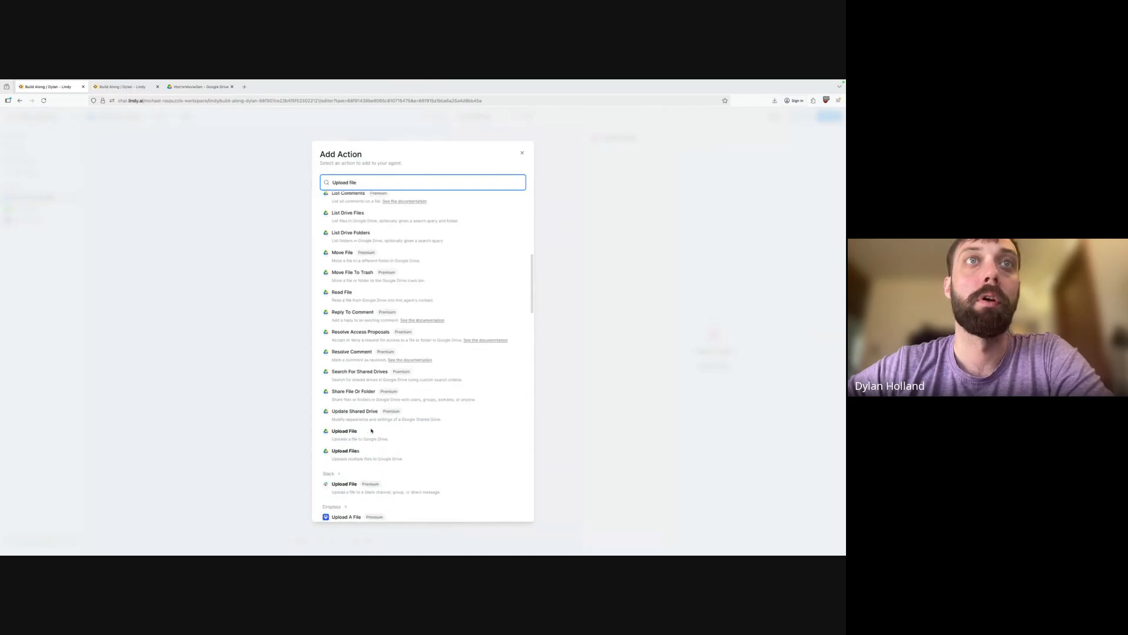
{"action": "left_click", "coordinate": [429, 403]}
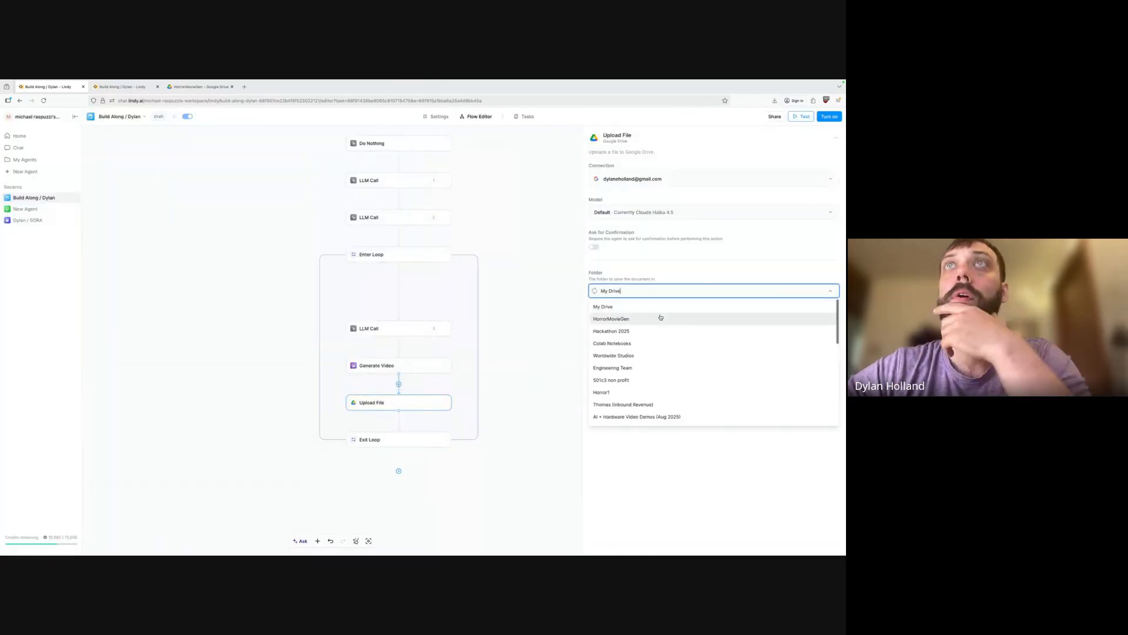
{"action": "left_click", "coordinate": [630, 317]}
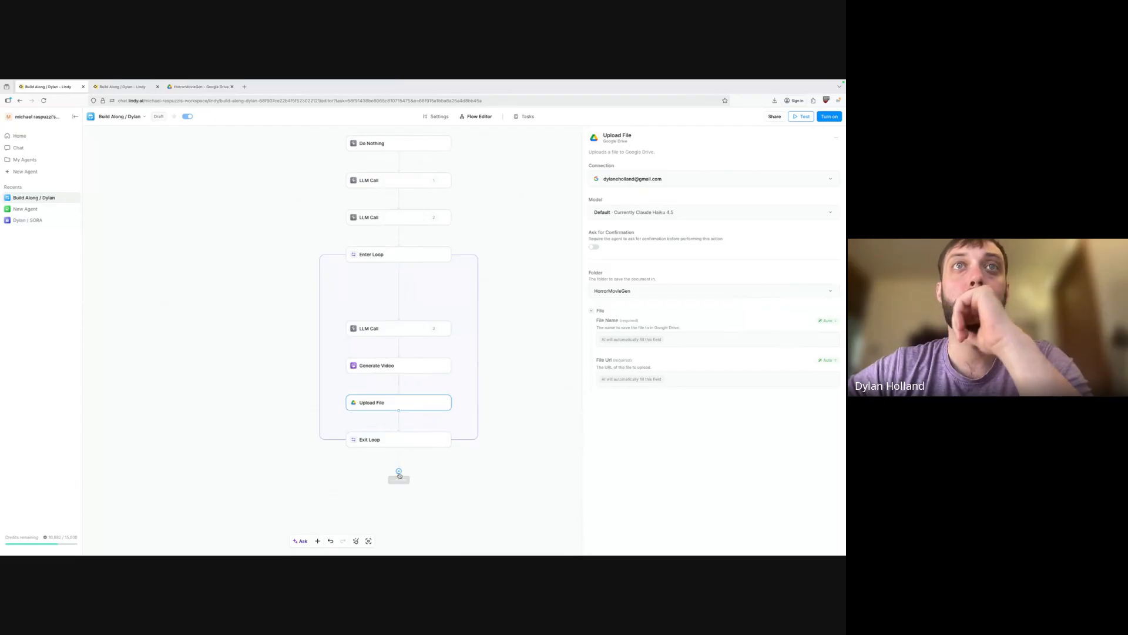
{"action": "left_click", "coordinate": [398, 471]}
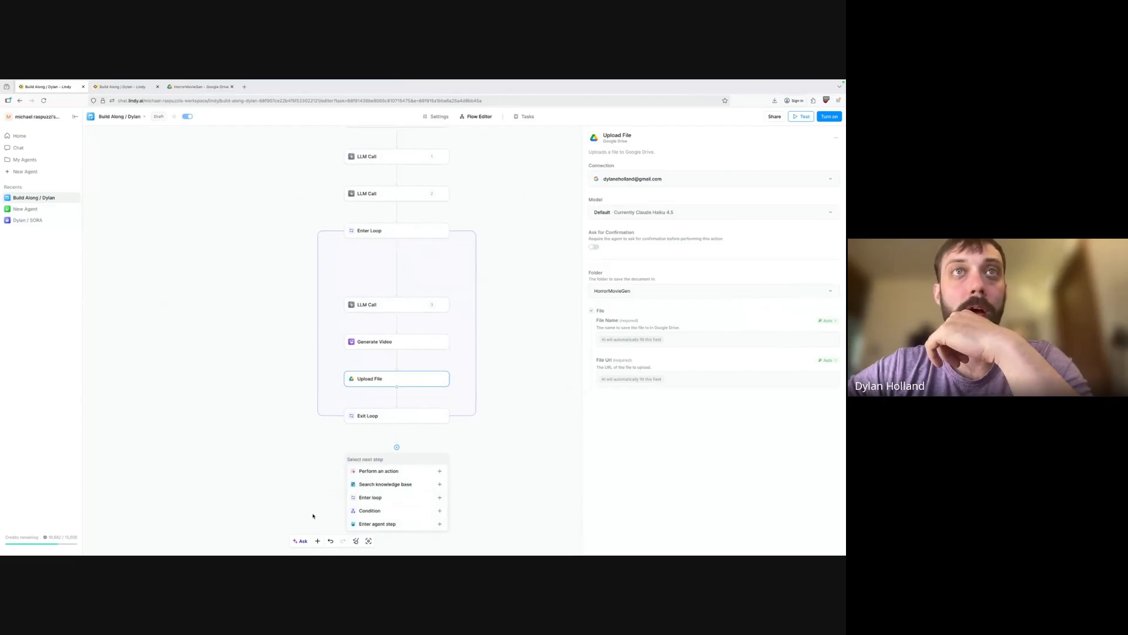
Search 'computer use' and add the Start Computer action below Exit Loop.
{"action": "left_click", "coordinate": [440, 468]}
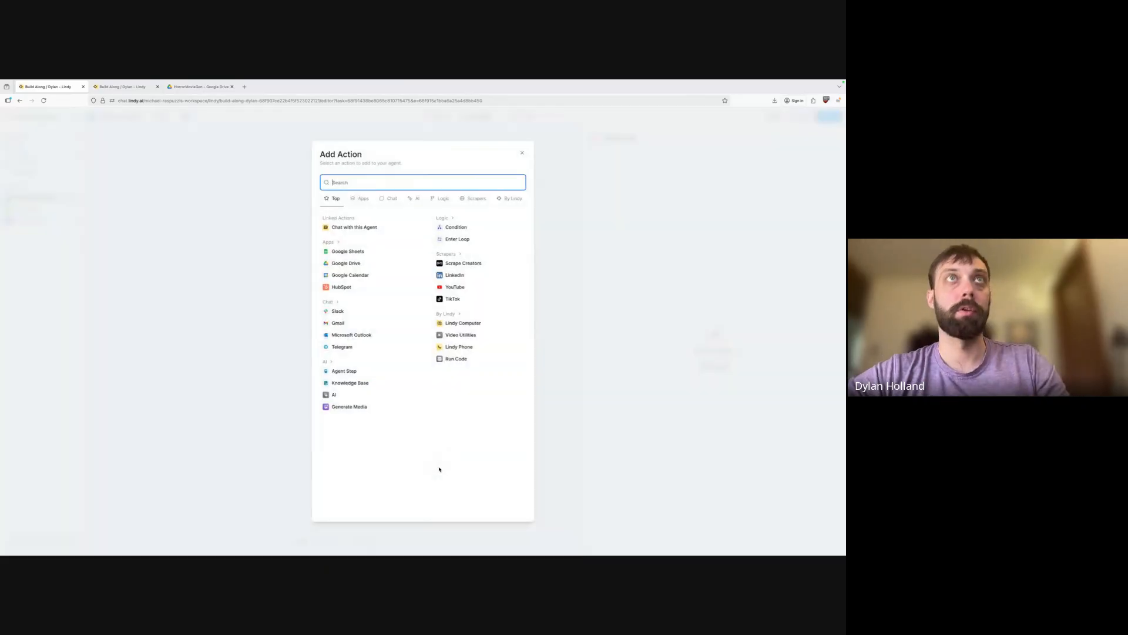
{"action": "type", "text": "merge vi"}
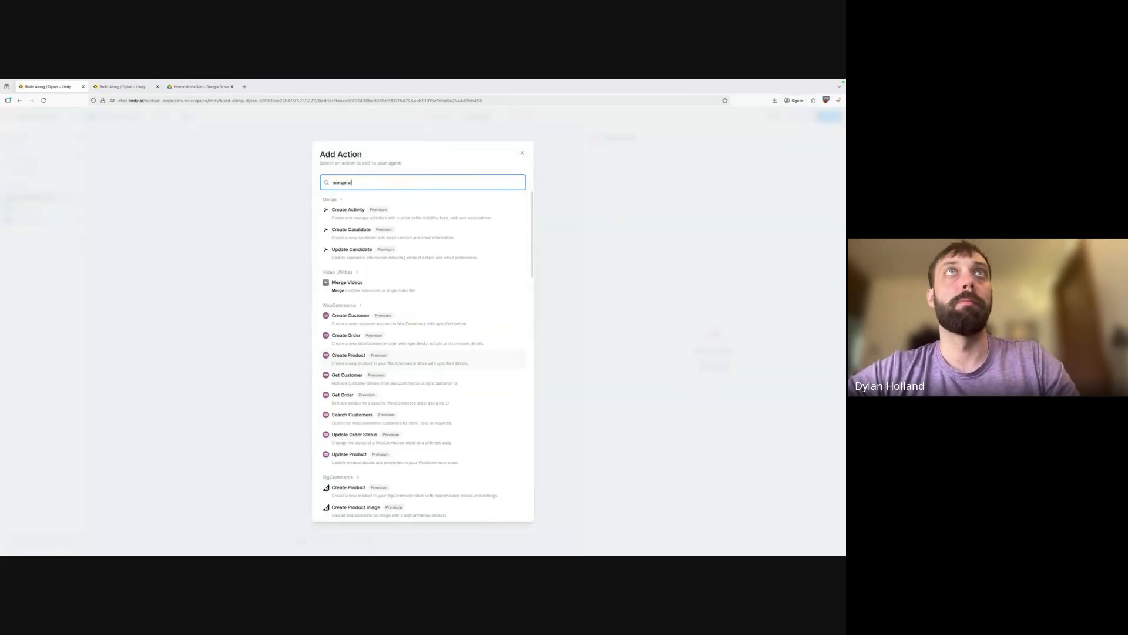
{"action": "type", "text": "d"}
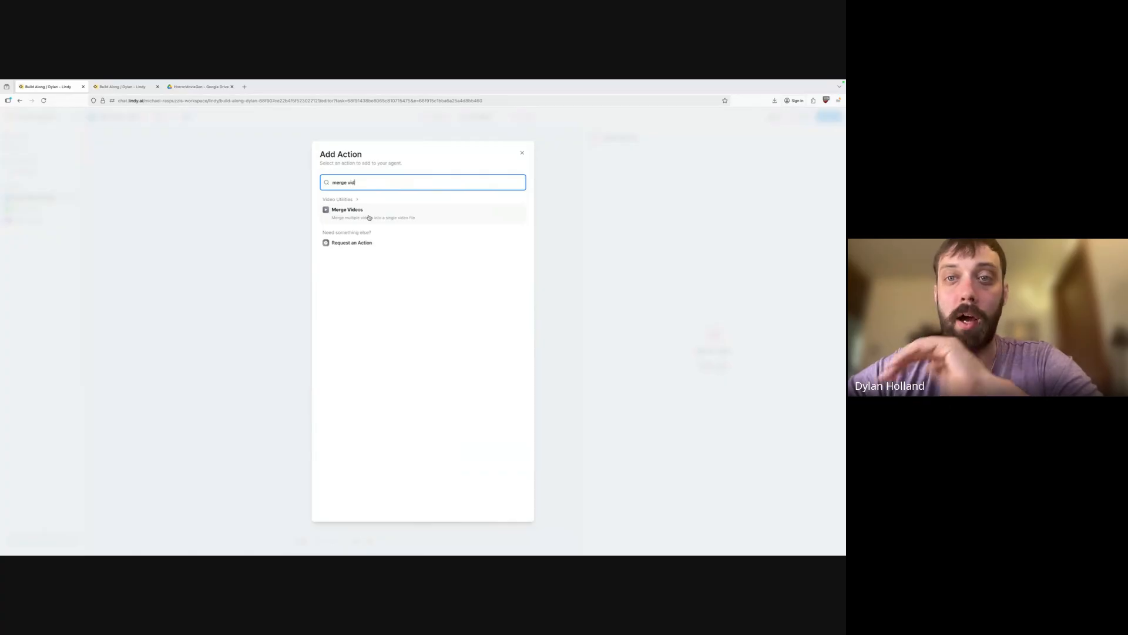
{"action": "key", "text": "BackSpace"}
{"action": "key", "text": "BackSpace"}
{"action": "key", "text": "BackSpace"}
{"action": "key", "text": "BackSpace"}
{"action": "key", "text": "BackSpace"}
{"action": "key", "text": "BackSpace"}
{"action": "key", "text": "BackSpace"}
{"action": "key", "text": "BackSpace"}
{"action": "key", "text": "BackSpace"}
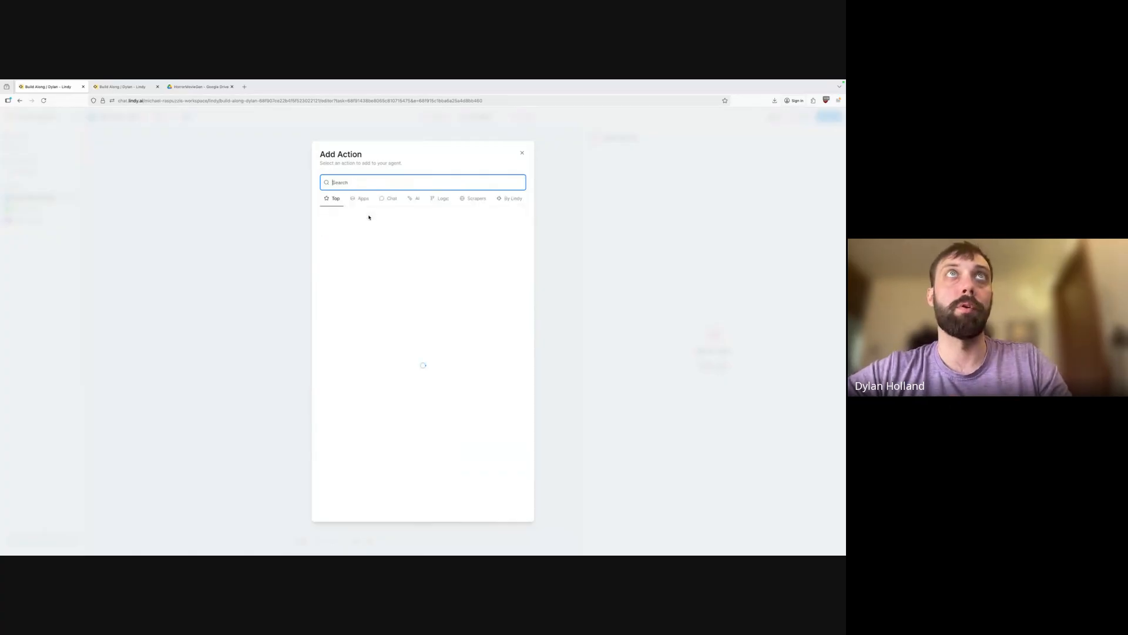
{"action": "type", "text": "computer use"}
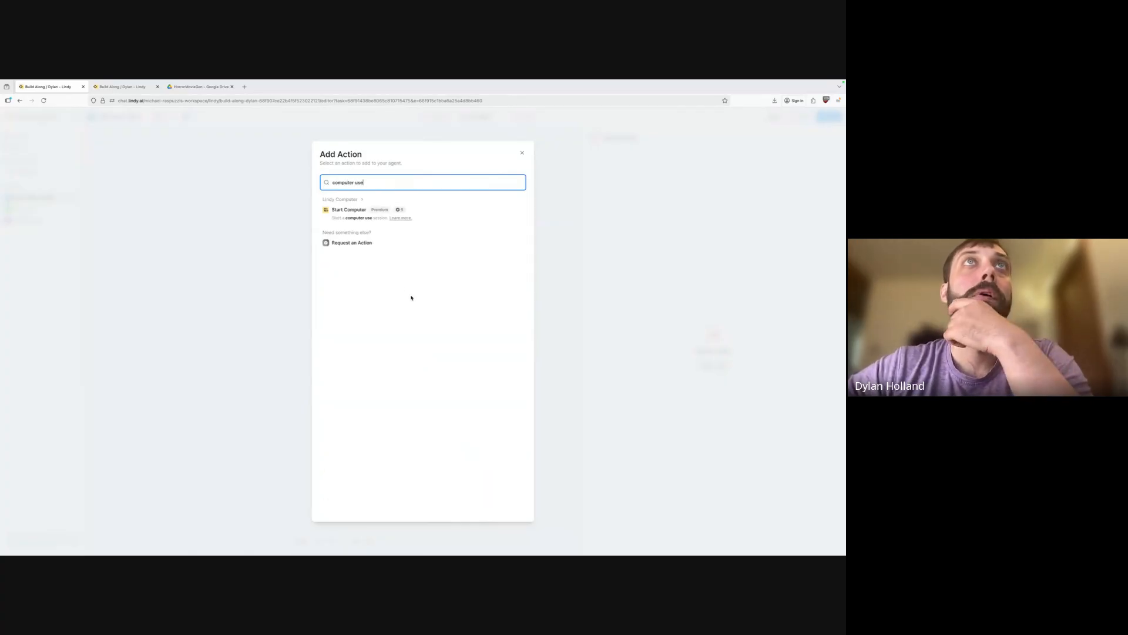
{"action": "left_click", "coordinate": [349, 210]}
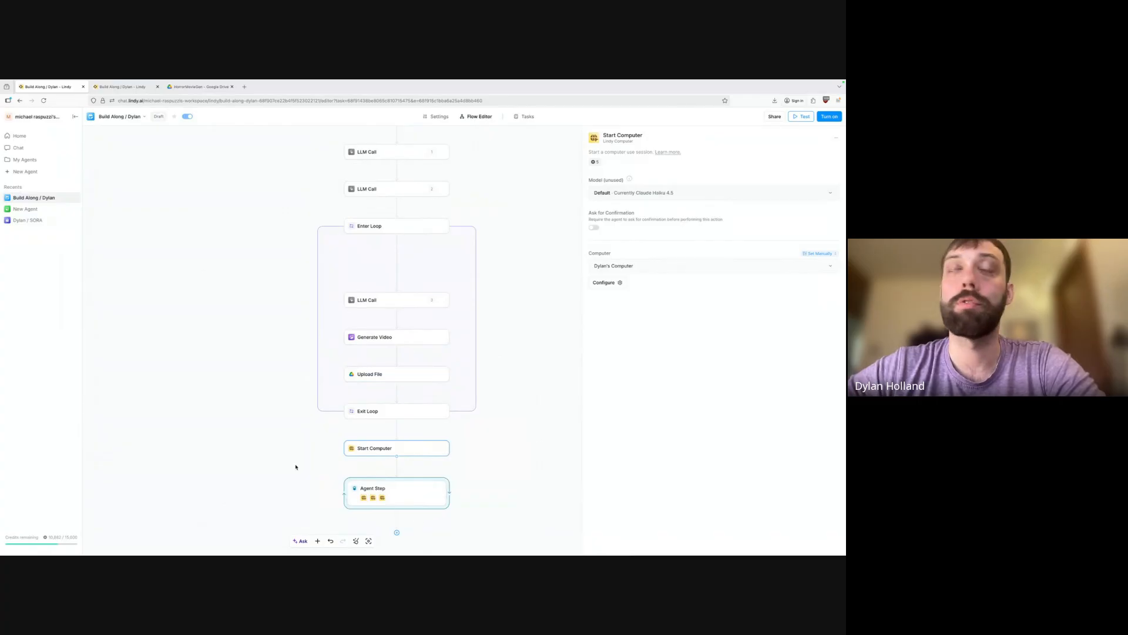
{"action": "scroll", "coordinate": [296, 467], "scroll_direction": "down", "scroll_amount": 1}
{"action": "scroll", "coordinate": [295, 467], "scroll_direction": "down", "scroll_amount": 1}
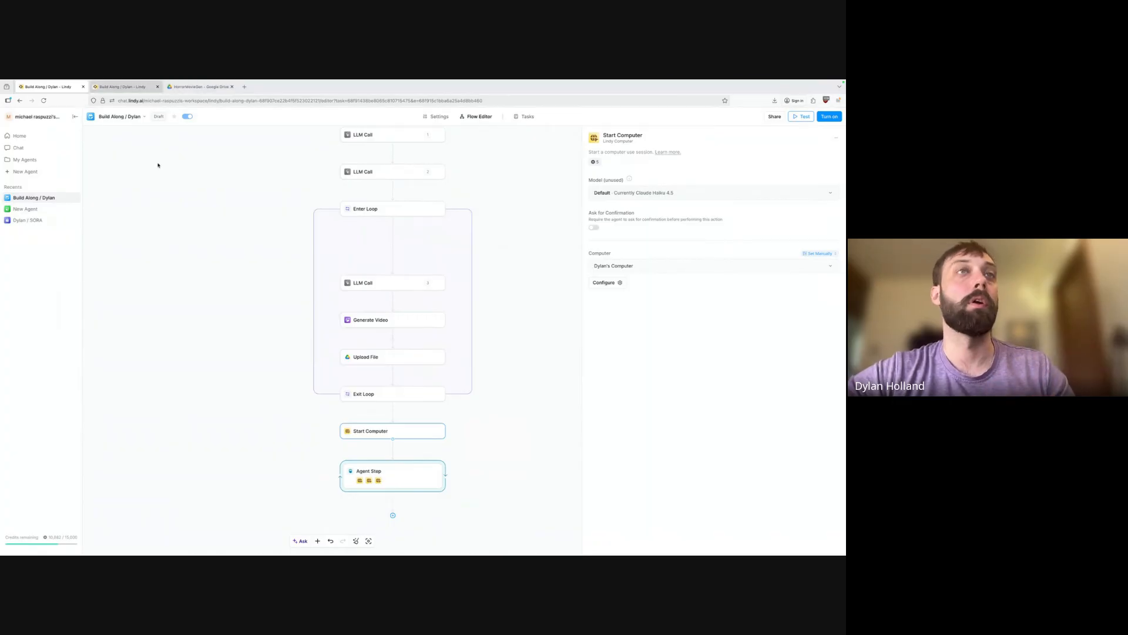
{"action": "scroll", "coordinate": [400, 445], "scroll_direction": "down", "scroll_amount": 2}
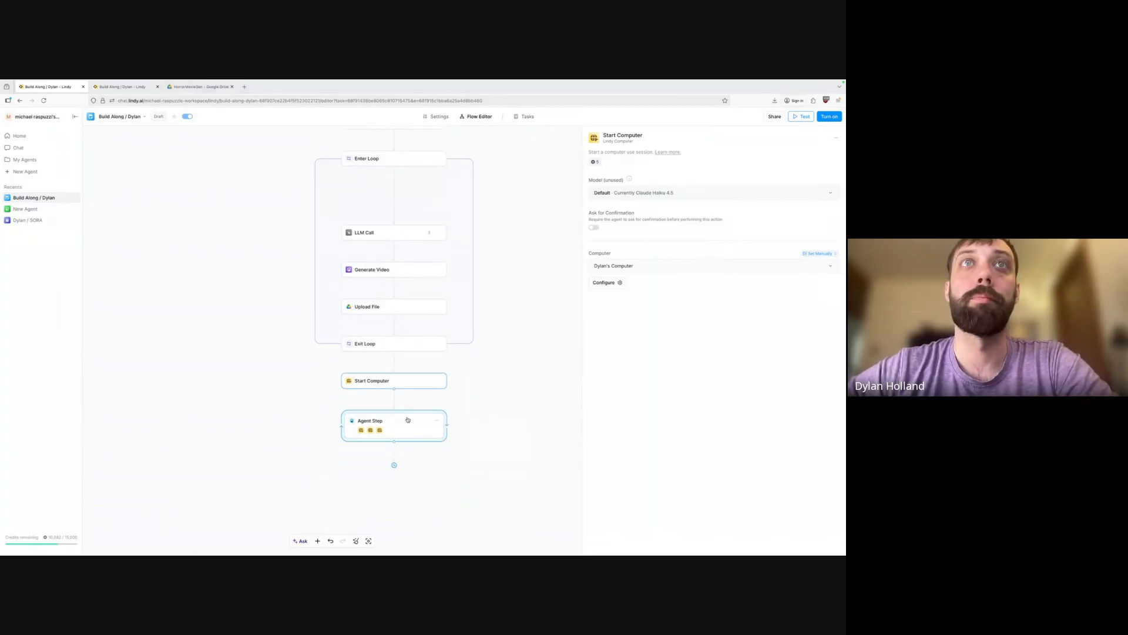
Prompt the Agent Step to merge the Google Drive uploads in order and provide a public URL.
{"action": "left_click", "coordinate": [408, 419]}
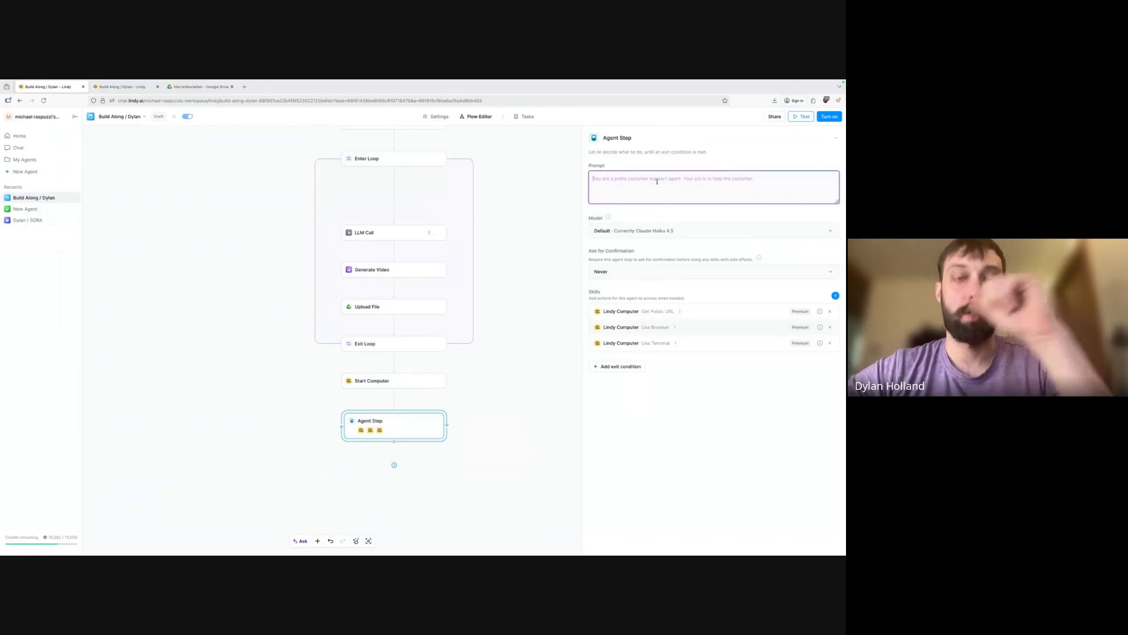
{"action": "type", "text": "t"}
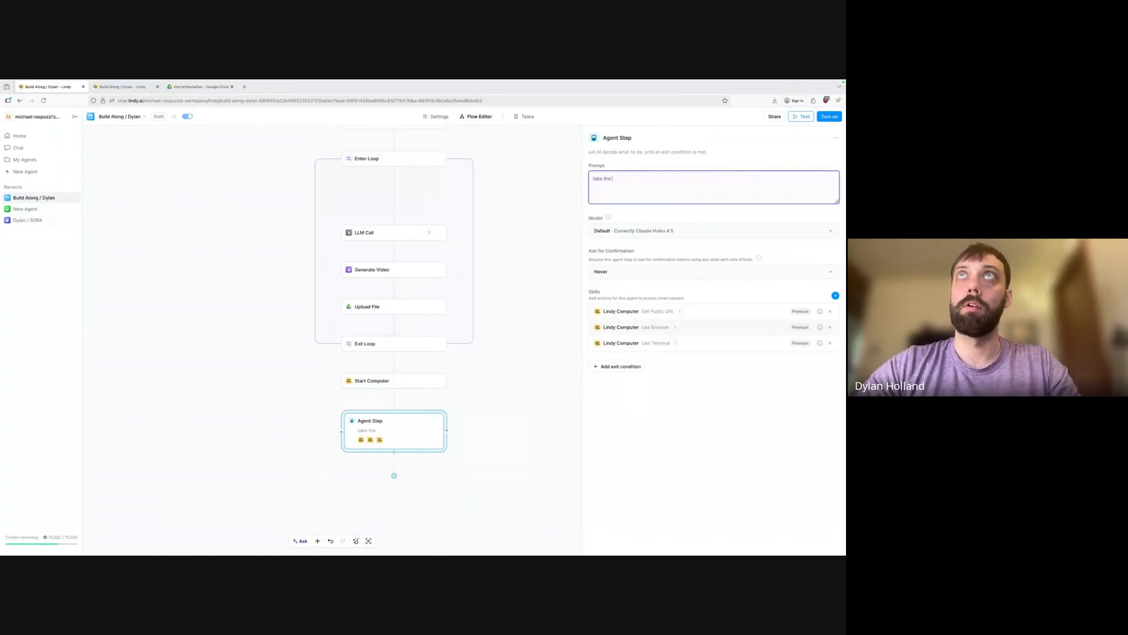
{"action": "type", "text": "ake the "}
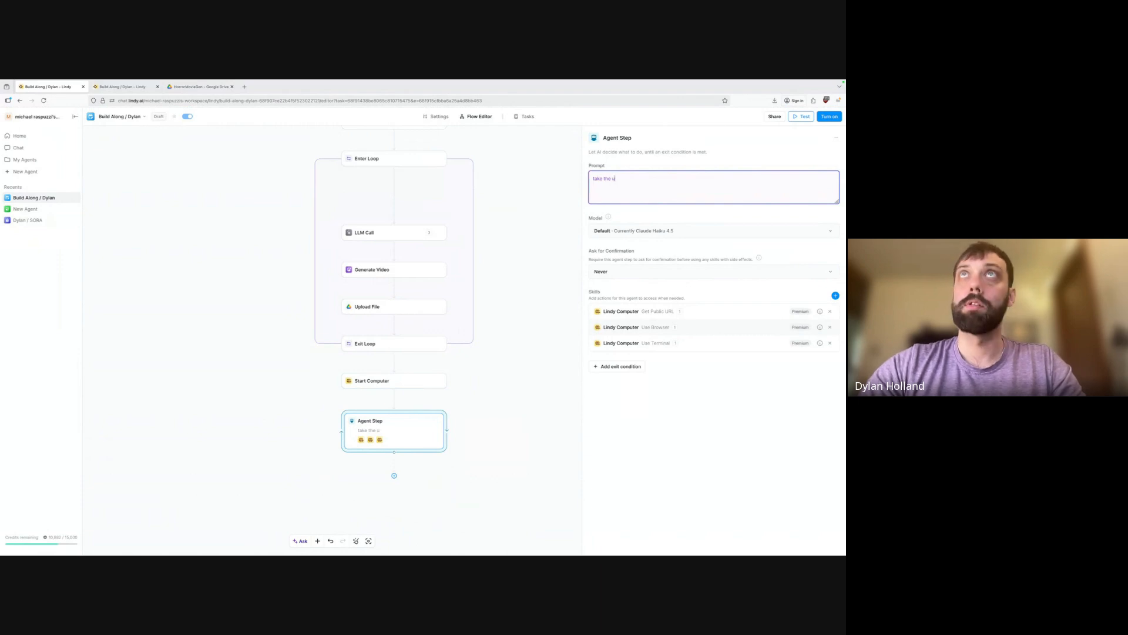
{"action": "type", "text": "uploaded files f"}
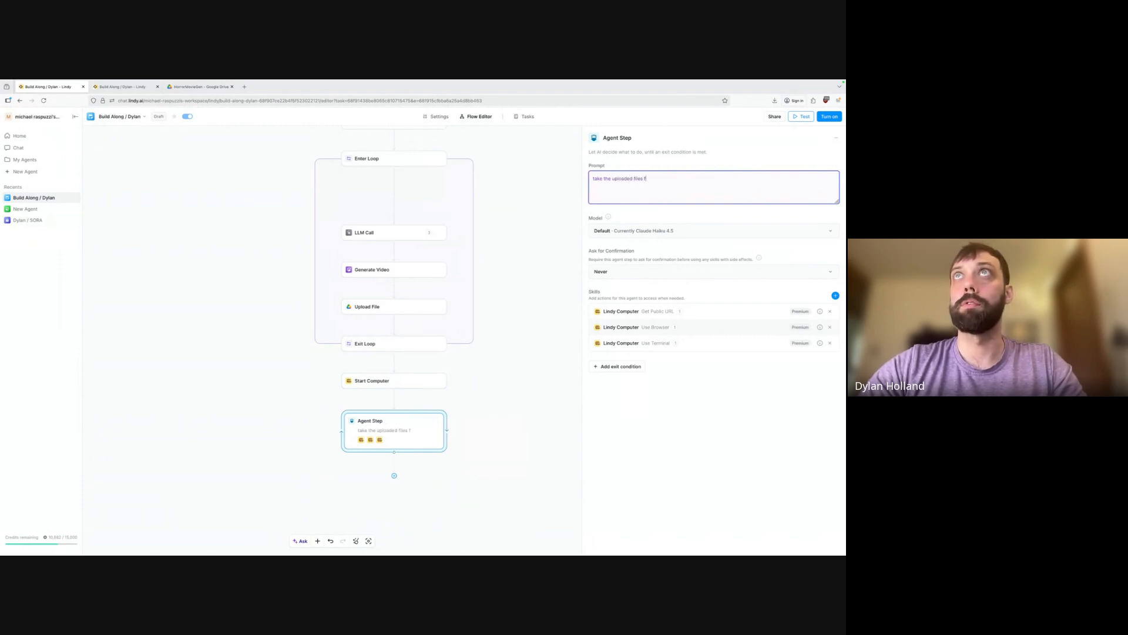
{"action": "type", "text": "rom google "}
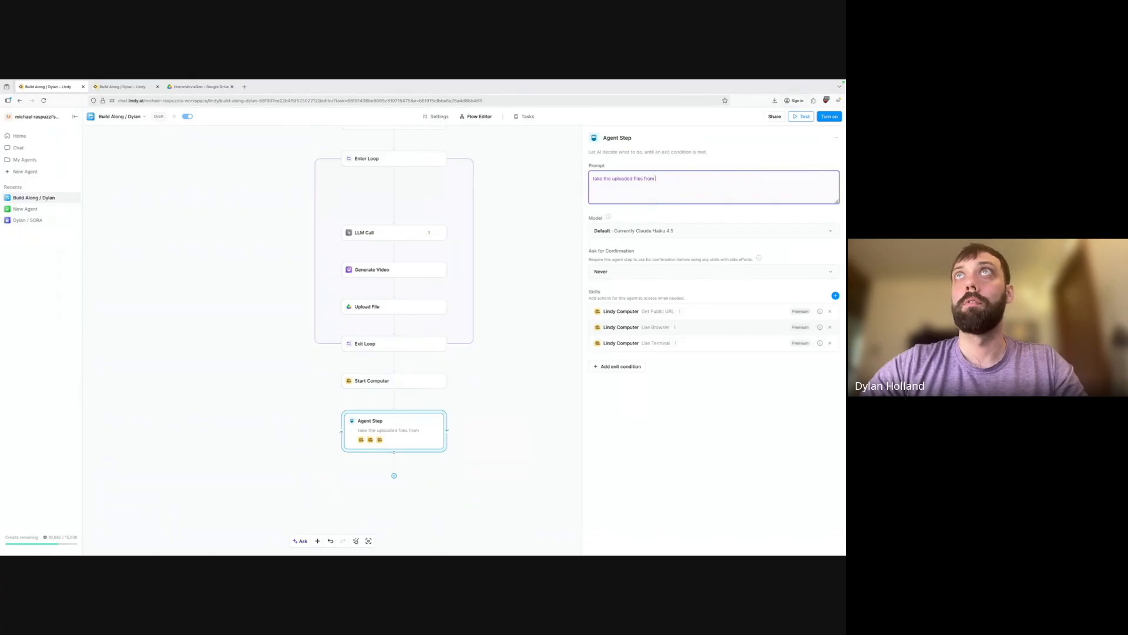
{"action": "type", "text": "drive"}
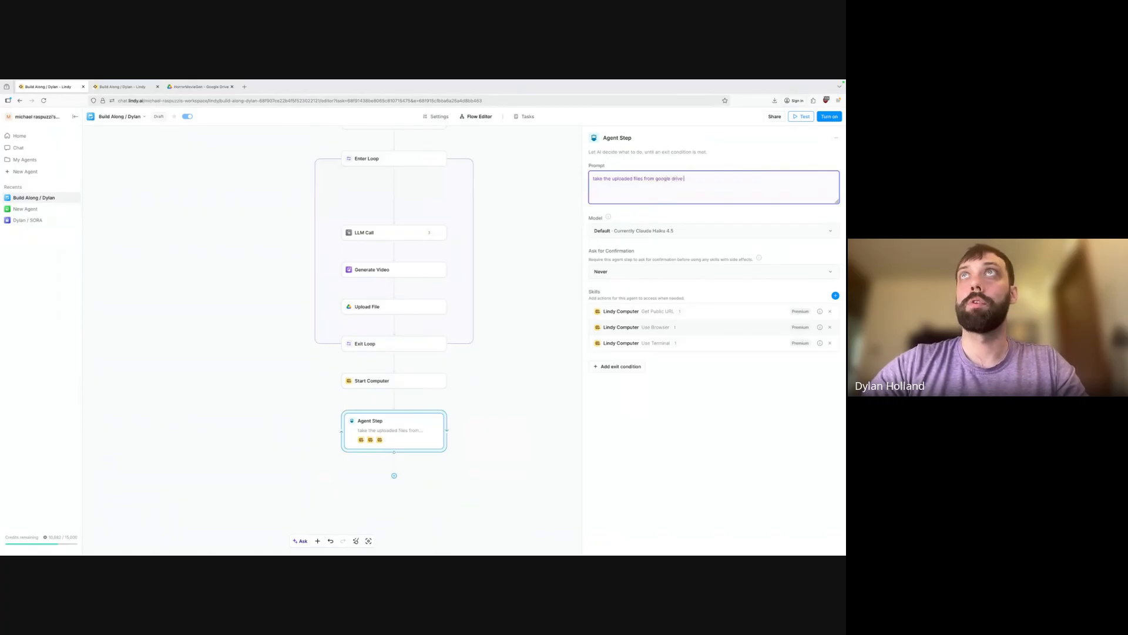
{"action": "type", "text": " and merge them together  "}
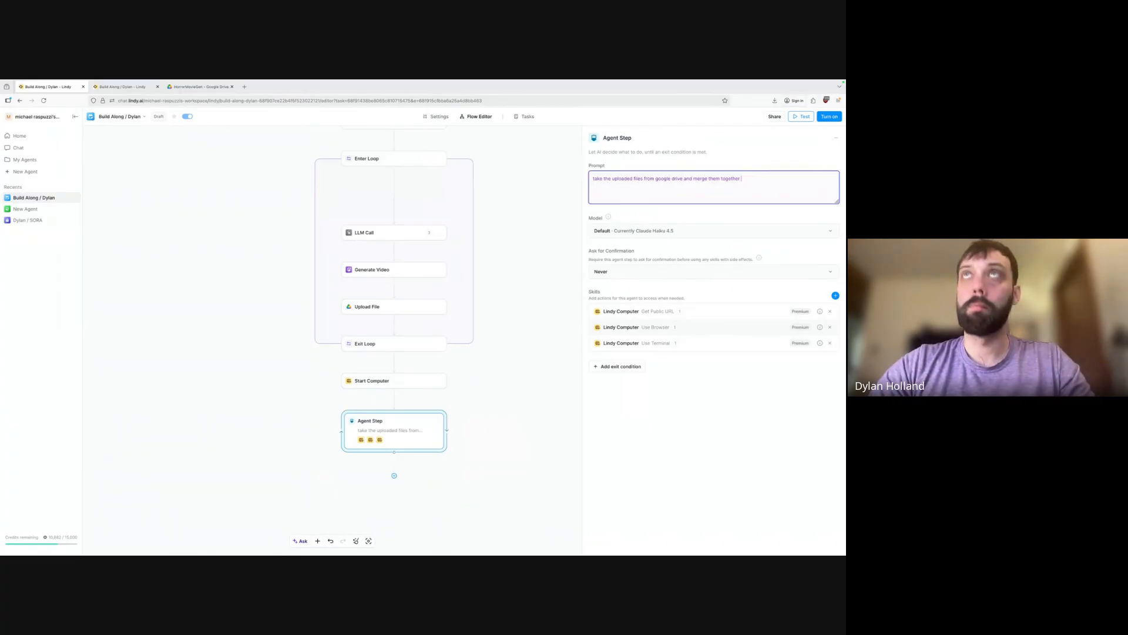
{"action": "type", "text": "provide a publ"}
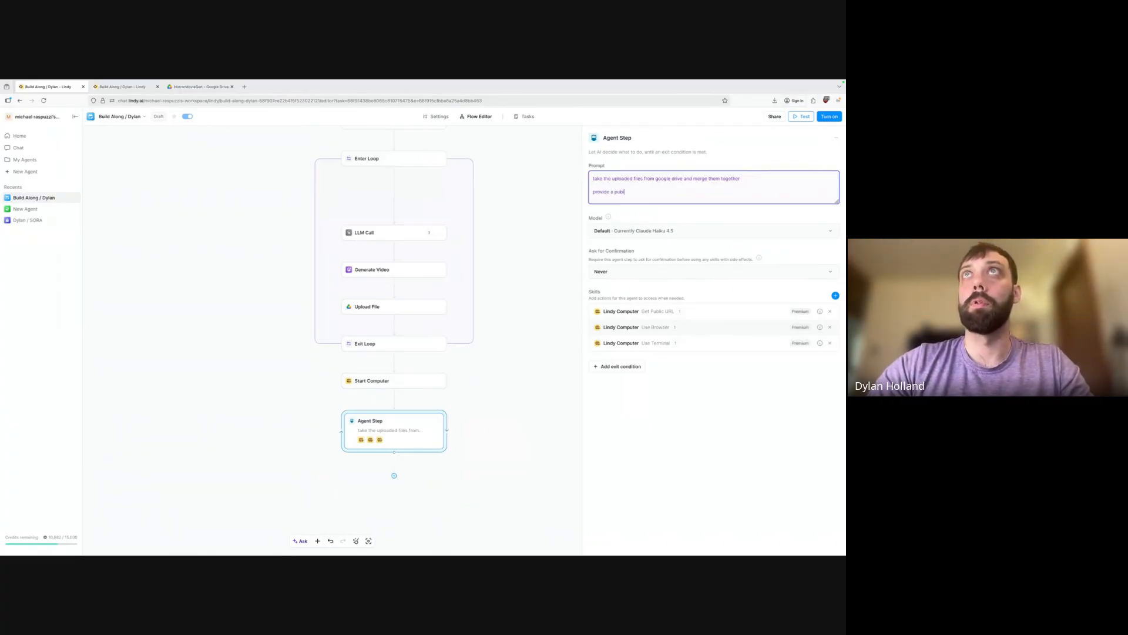
{"action": "type", "text": "ic ur"}
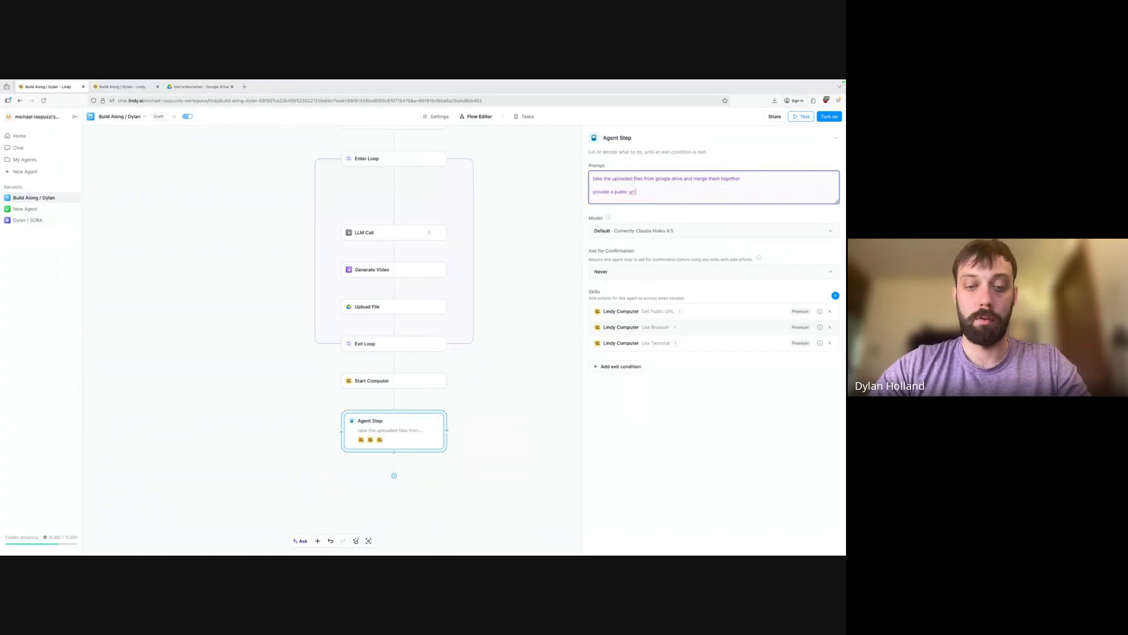
{"action": "type", "text": "l"}
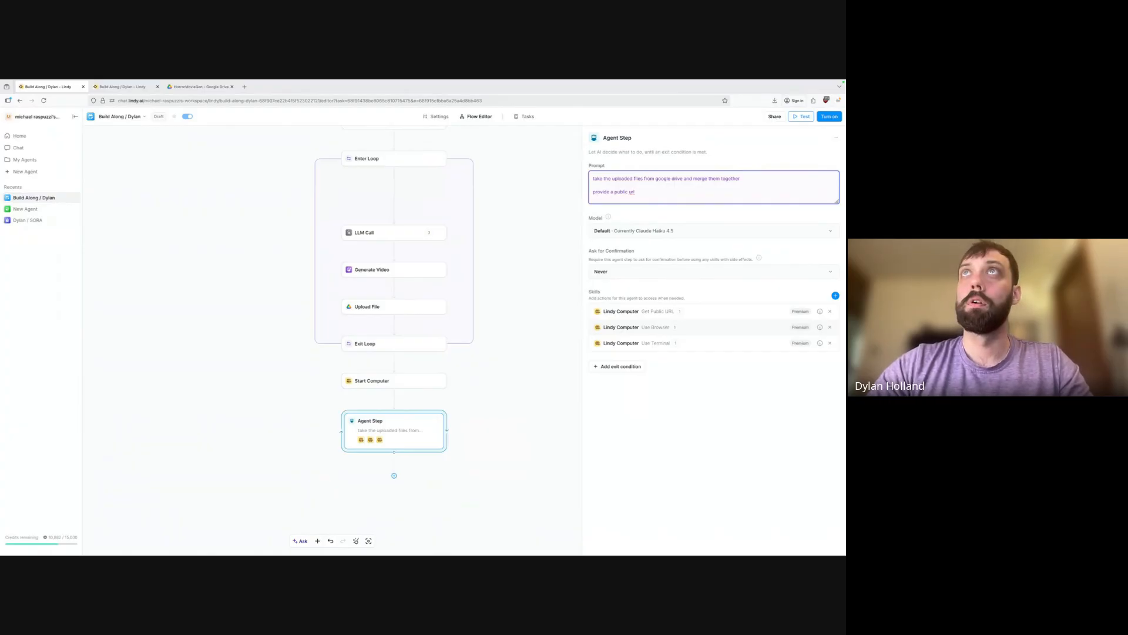
{"action": "type", "text": " to use"}
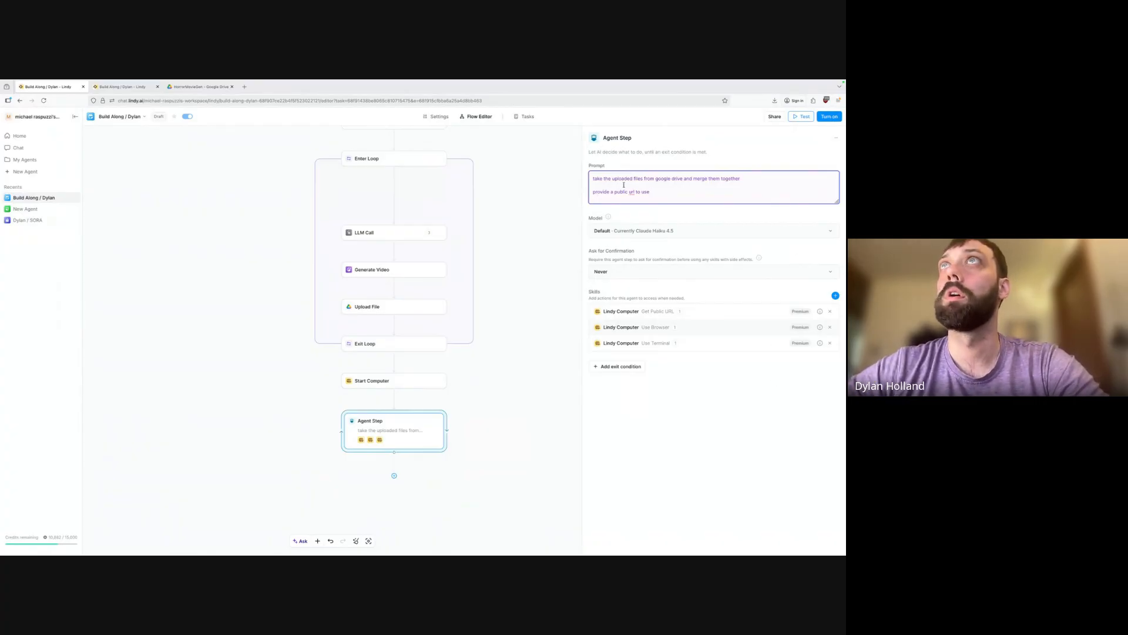
{"action": "left_click", "coordinate": [740, 178]}
{"action": "type", "text": "in order"}
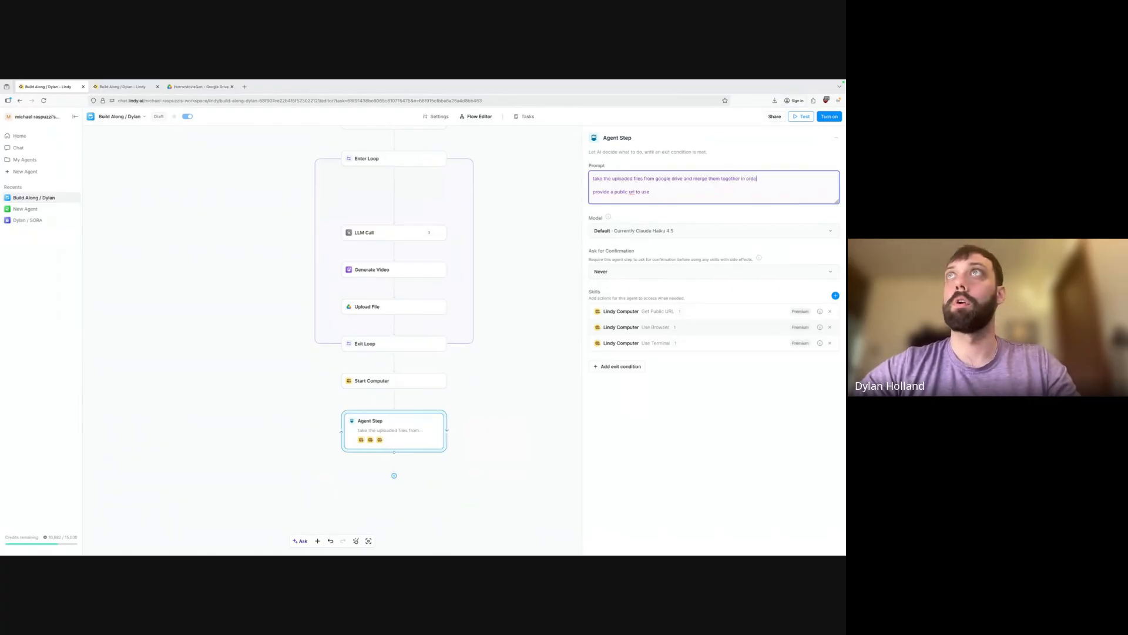
{"action": "left_click", "coordinate": [395, 476]}
{"action": "left_click", "coordinate": [448, 486]}
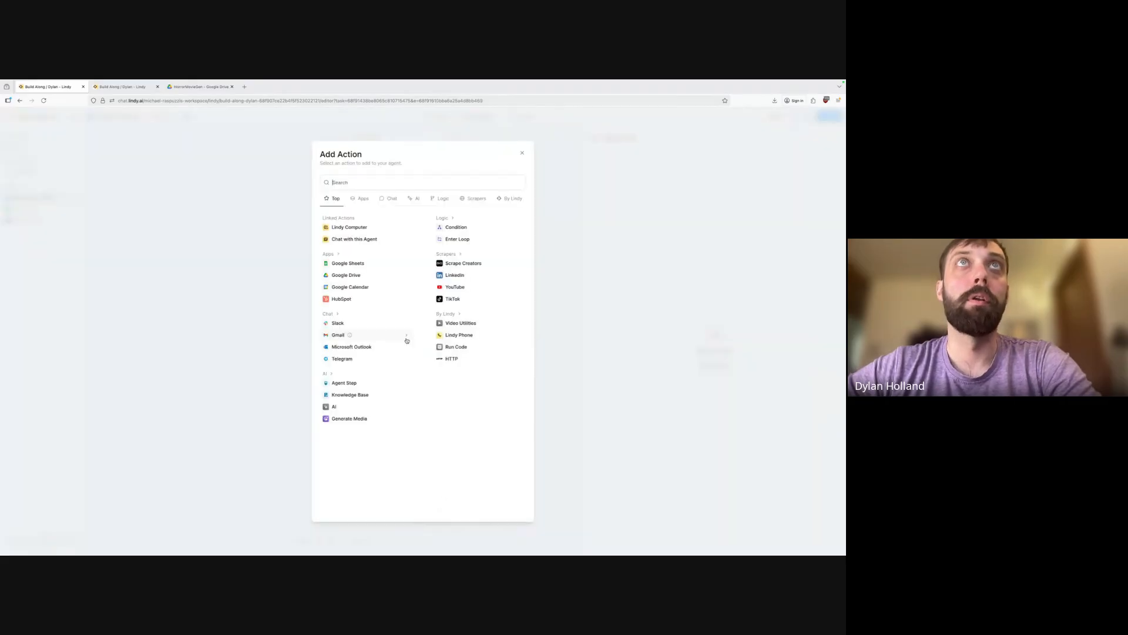
Search 'upload file' and add the Google Drive Upload File action after the Agent Step.
{"action": "left_click", "coordinate": [408, 182]}
{"action": "type", "text": "up"}
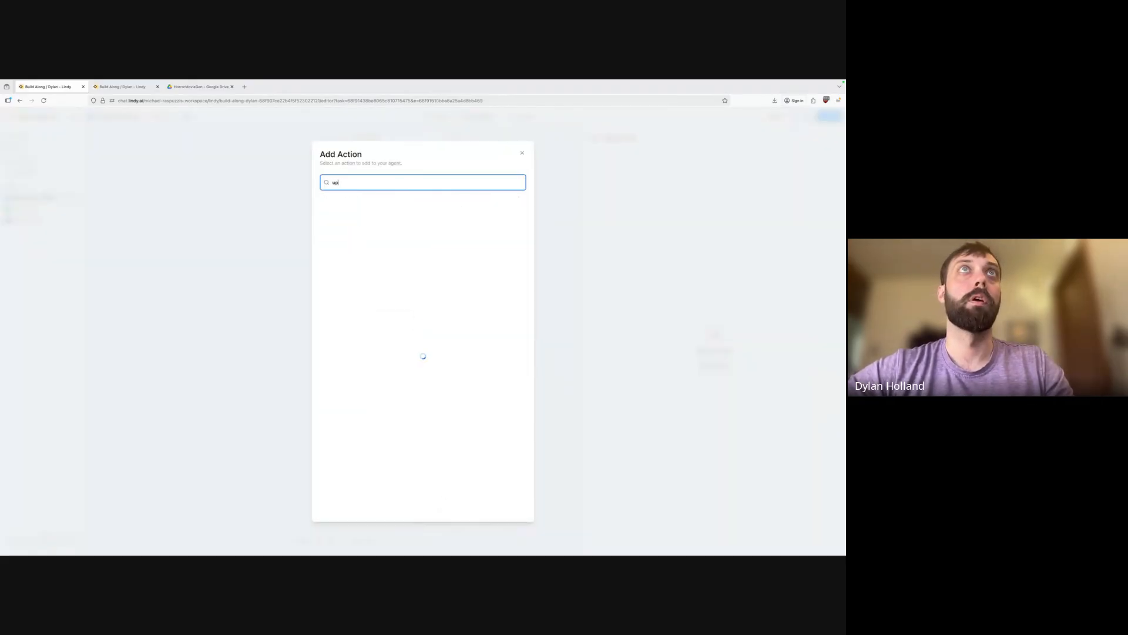
{"action": "type", "text": "load file"}
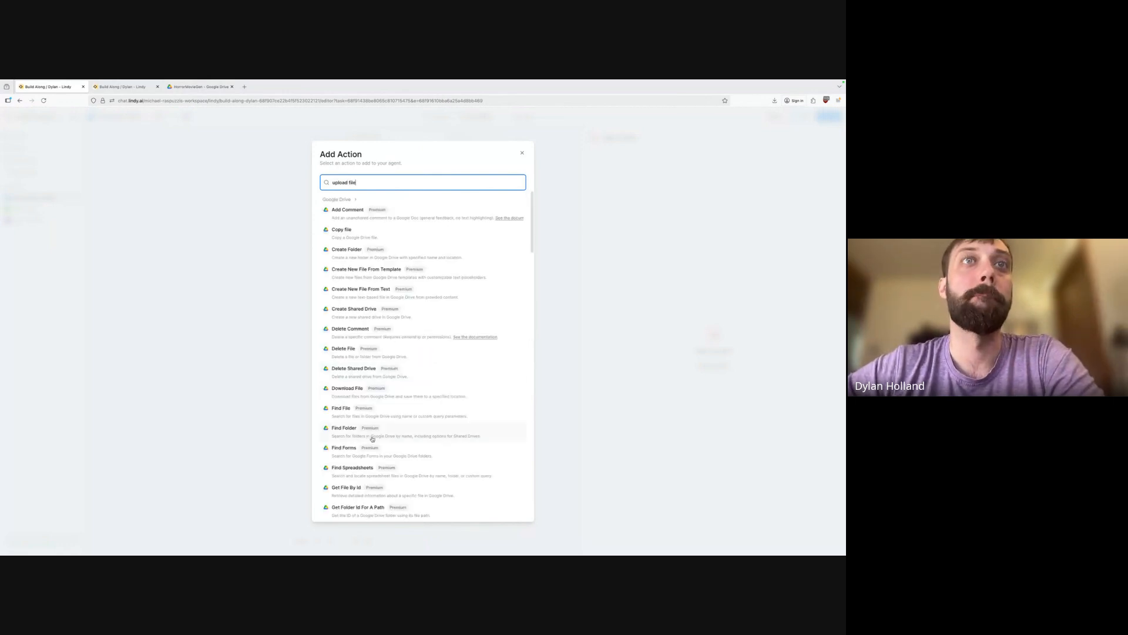
{"action": "scroll", "coordinate": [372, 439], "scroll_direction": "down", "scroll_amount": 7}
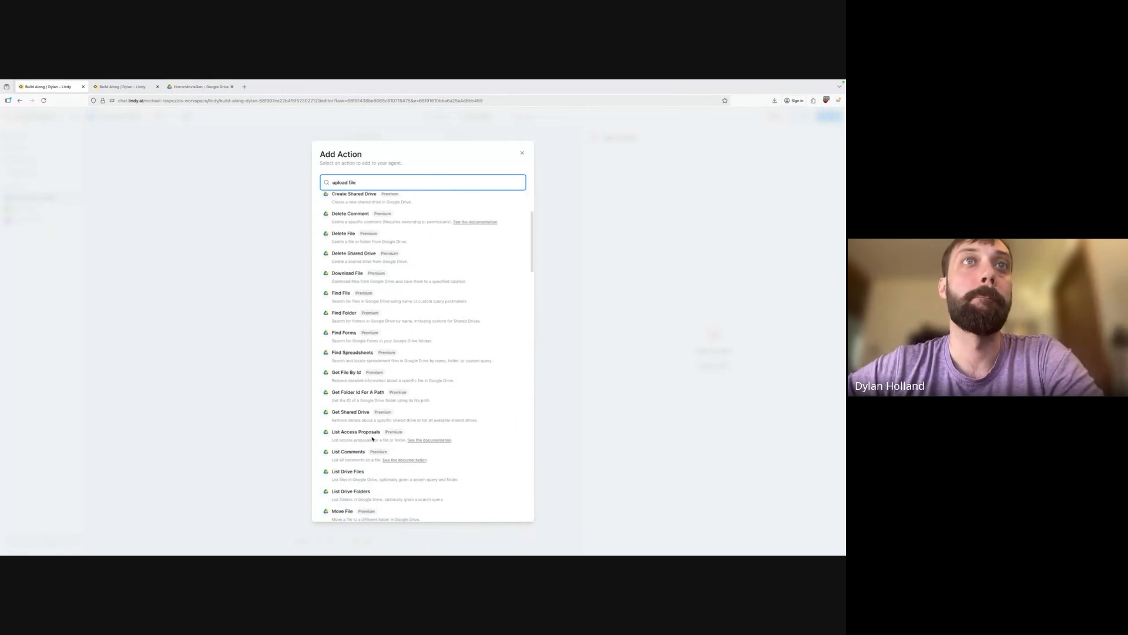
{"action": "left_click", "coordinate": [370, 411]}
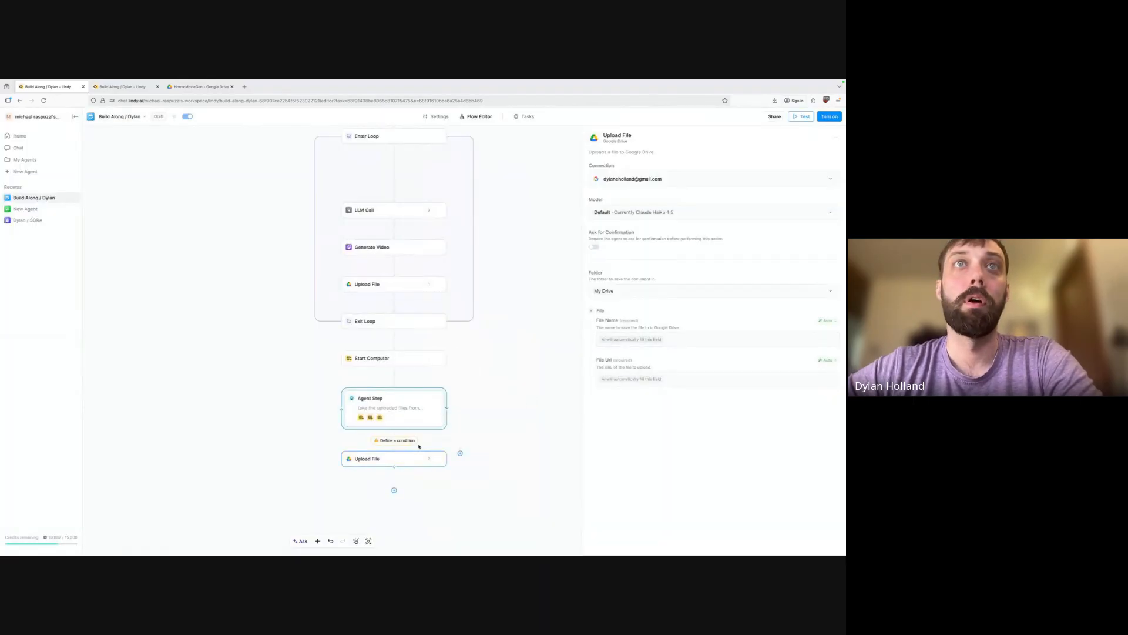
Set the Agent Step's exit condition to 'Exit once we have the public url'.
{"action": "left_click", "coordinate": [395, 440]}
{"action": "type", "text": "Exit once"}
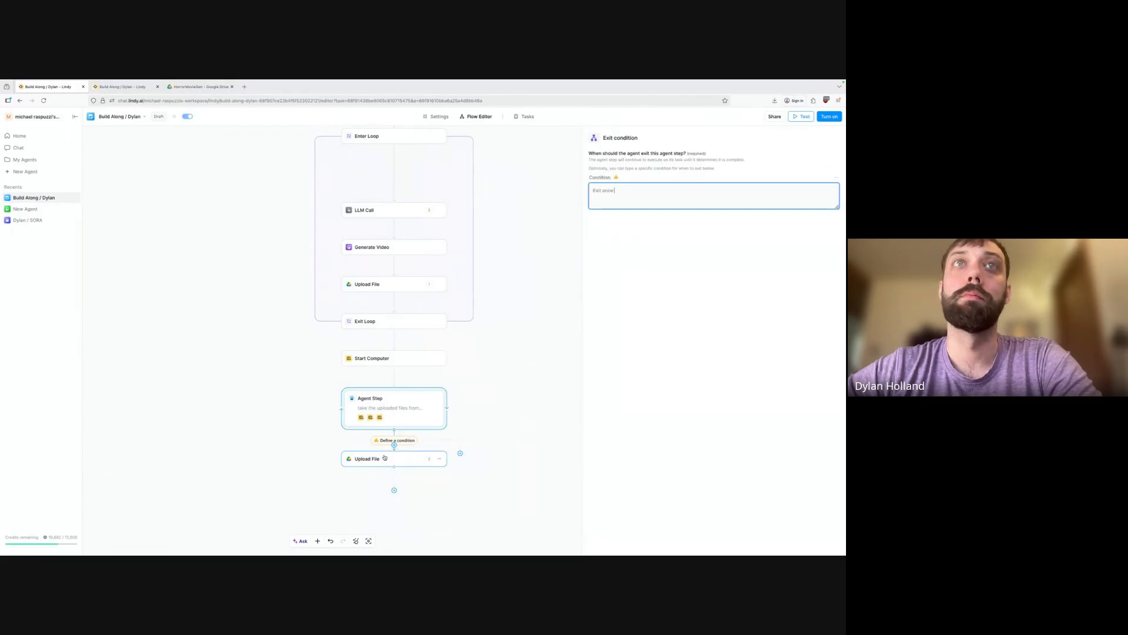
{"action": "type", "text": " we hve t"}
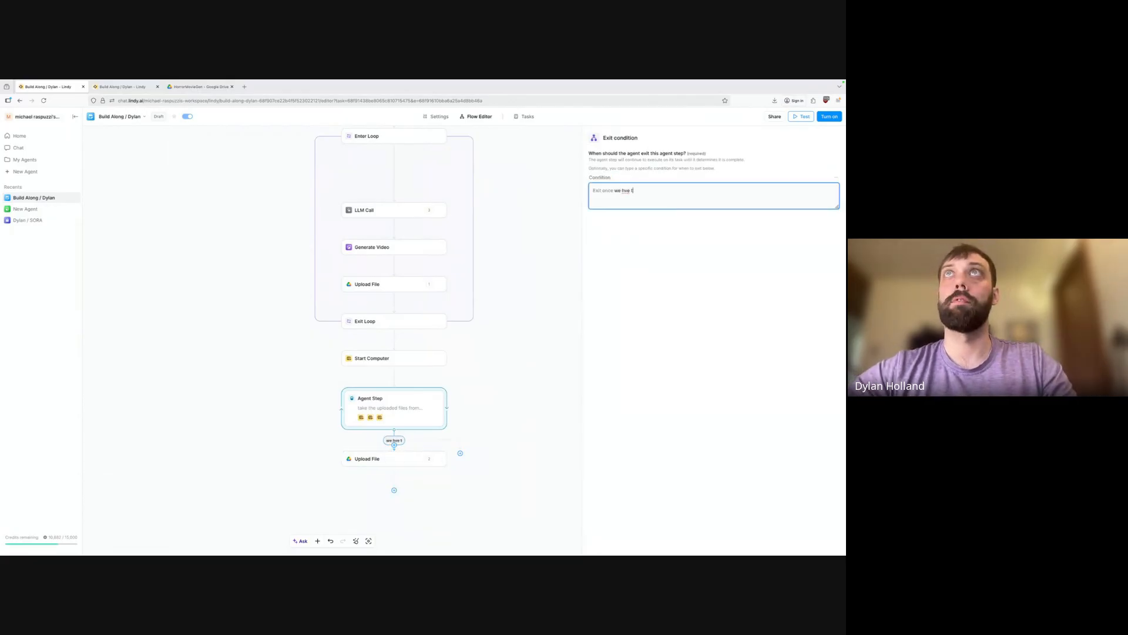
{"action": "type", "text": "he"}
{"action": "key", "text": "BackSpace"}
{"action": "key", "text": "BackSpace"}
{"action": "key", "text": "BackSpace"}
{"action": "key", "text": "BackSpace"}
{"action": "key", "text": "BackSpace"}
{"action": "key", "text": "BackSpace"}
{"action": "key", "text": "BackSpace"}
{"action": "type", "text": "t"}
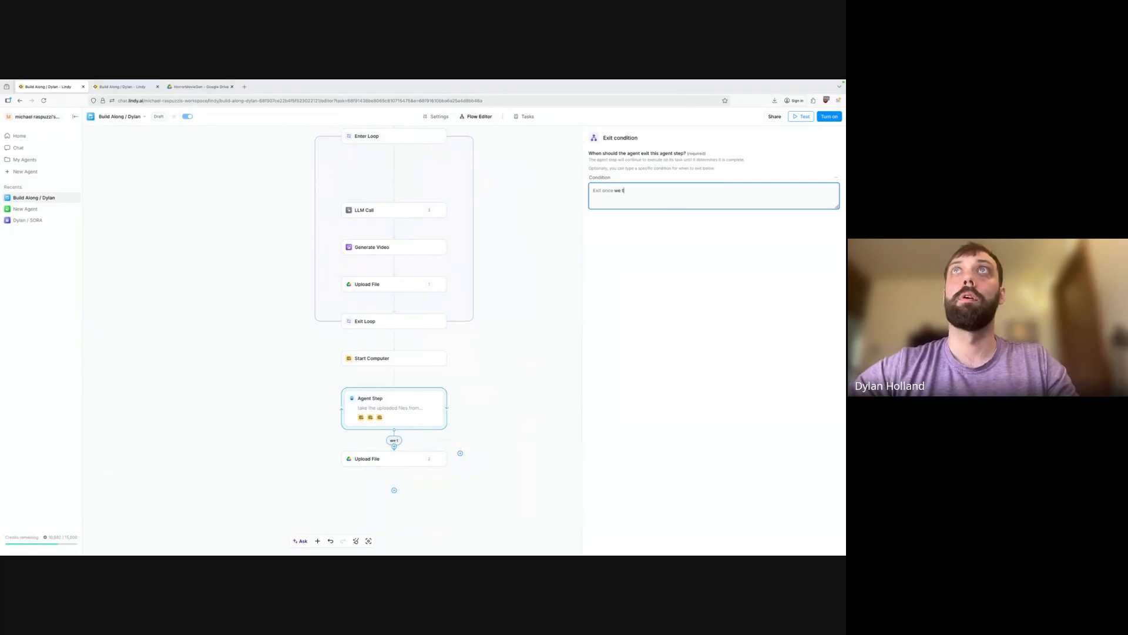
{"action": "key", "text": "BackSpace"}
{"action": "type", "text": "have the public ur"}
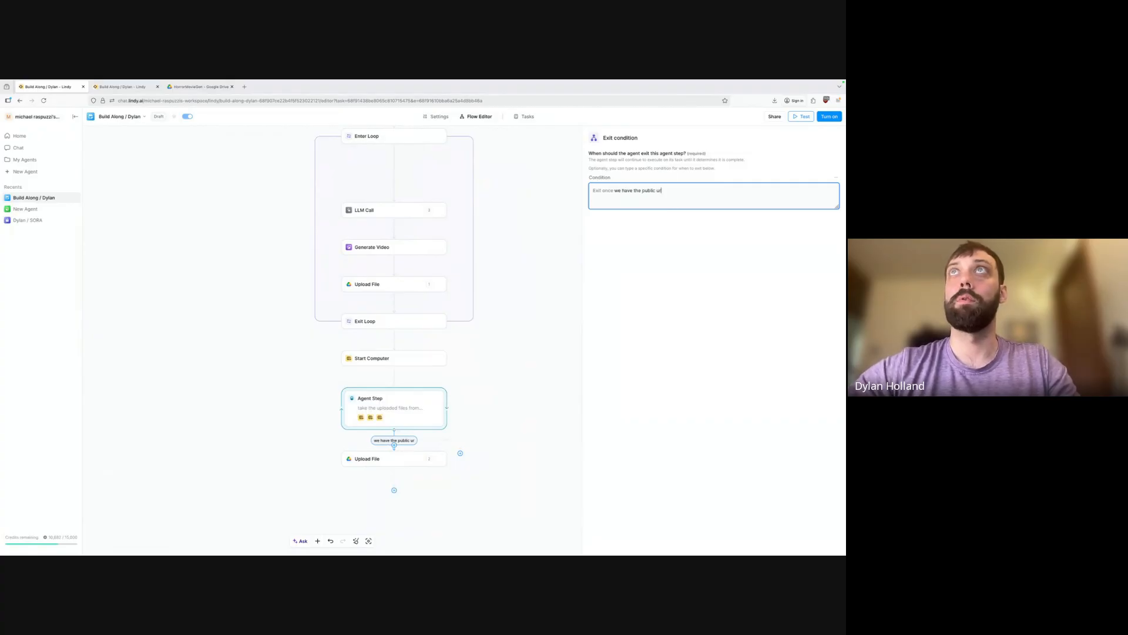
{"action": "type", "text": "l"}
{"action": "left_click", "coordinate": [403, 457]}
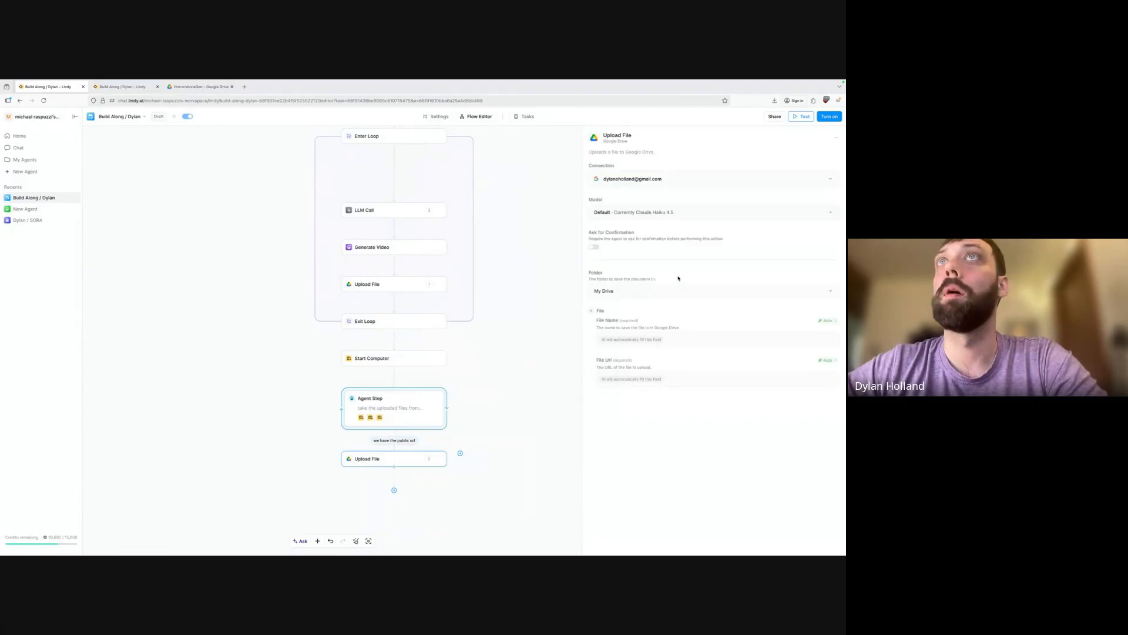
Switch the Upload File name to Prompt AI with 'Make the name start with FinalOutput-'.
{"action": "left_click", "coordinate": [827, 320]}
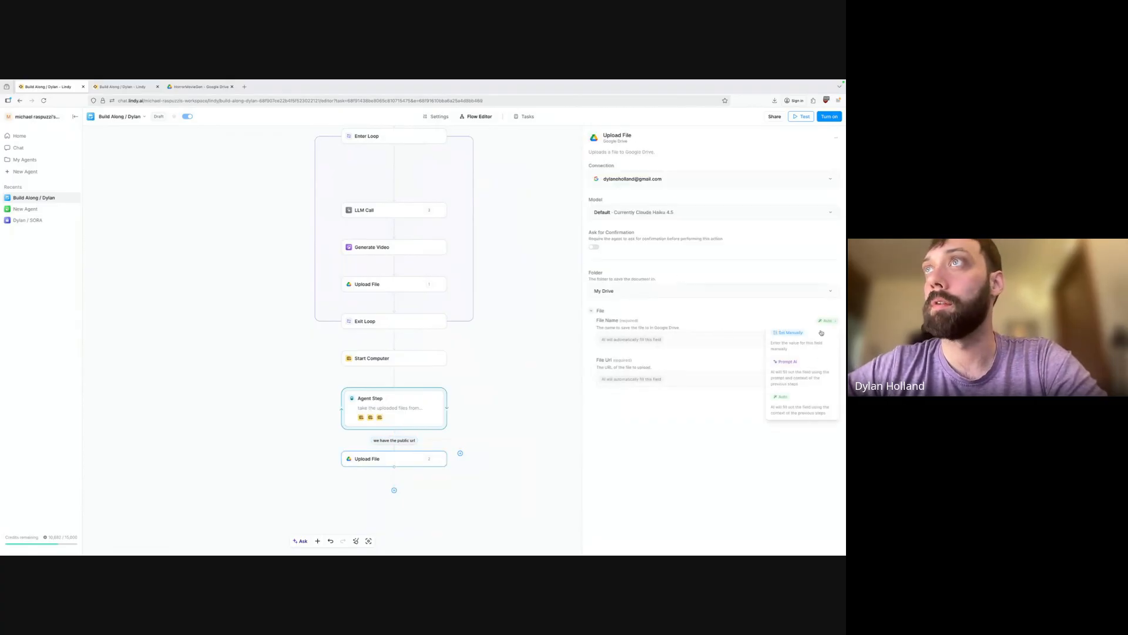
{"action": "left_click", "coordinate": [791, 376]}
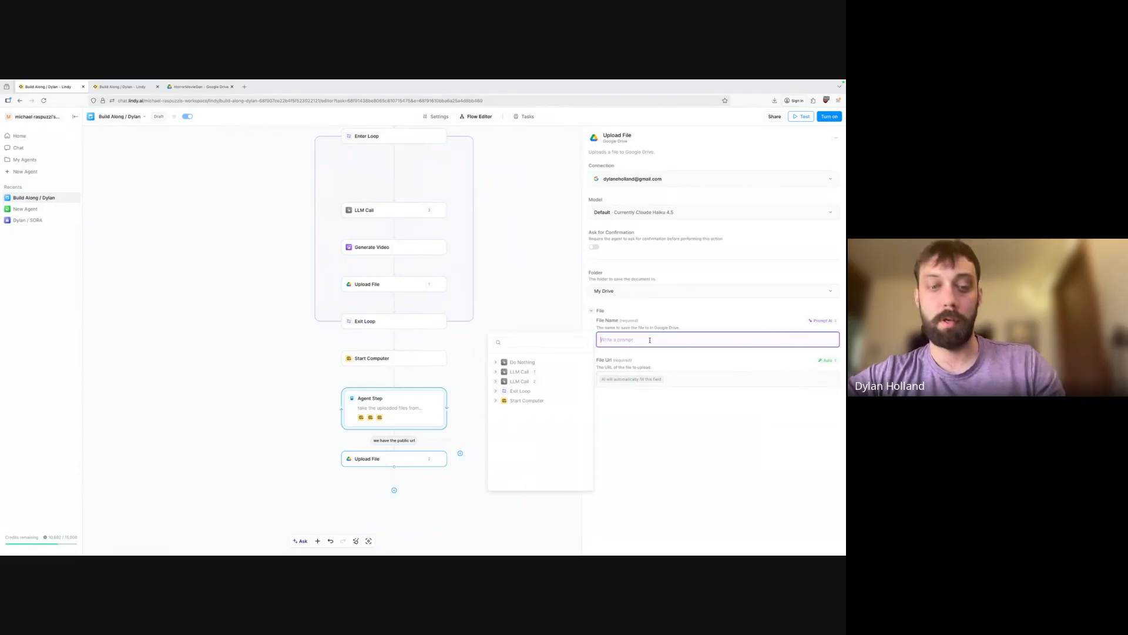
{"action": "type", "text": "Final"}
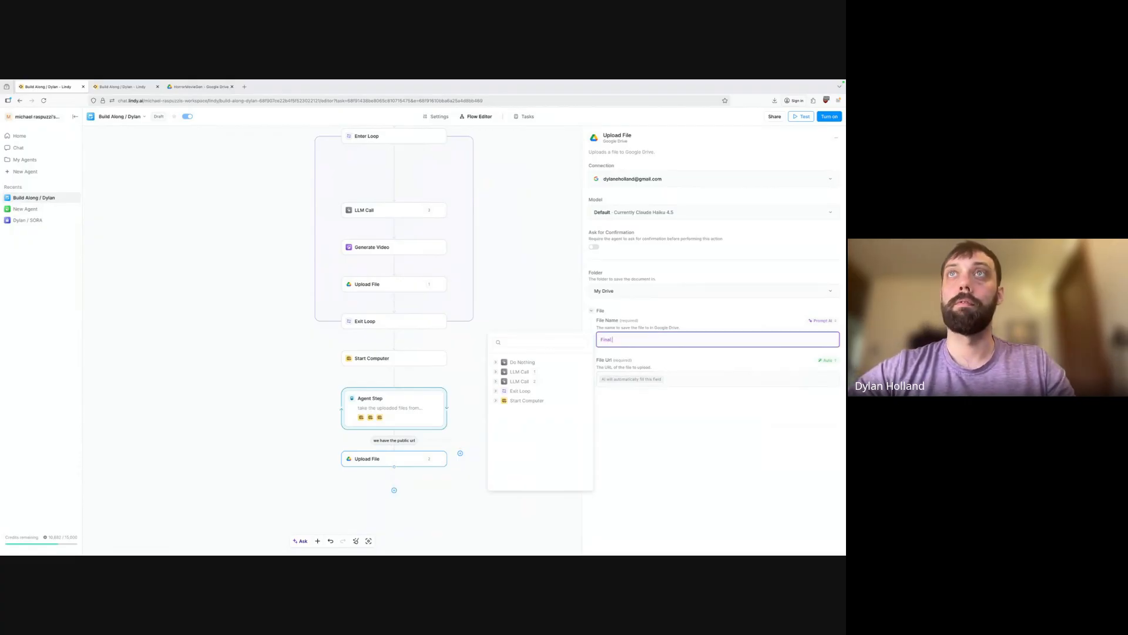
{"action": "key", "text": "BackSpace"}
{"action": "key", "text": "BackSpace"}
{"action": "key", "text": "BackSpace"}
{"action": "key", "text": "BackSpace"}
{"action": "key", "text": "BackSpace"}
{"action": "key", "text": "BackSpace"}
{"action": "type", "text": "Make the name "}
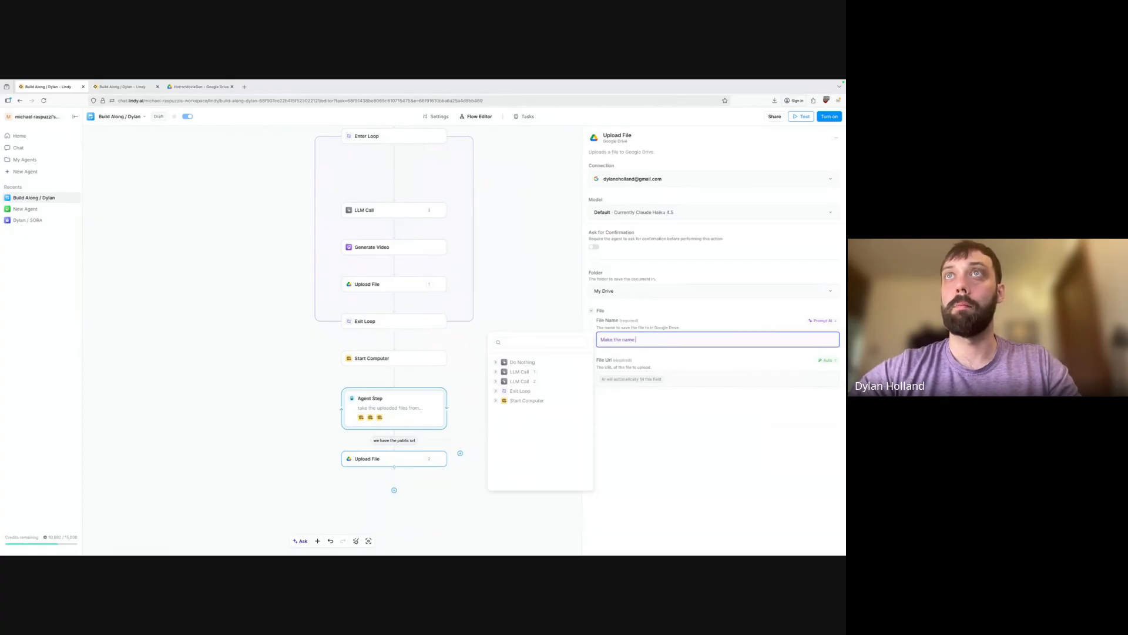
{"action": "type", "text": "start with Final"}
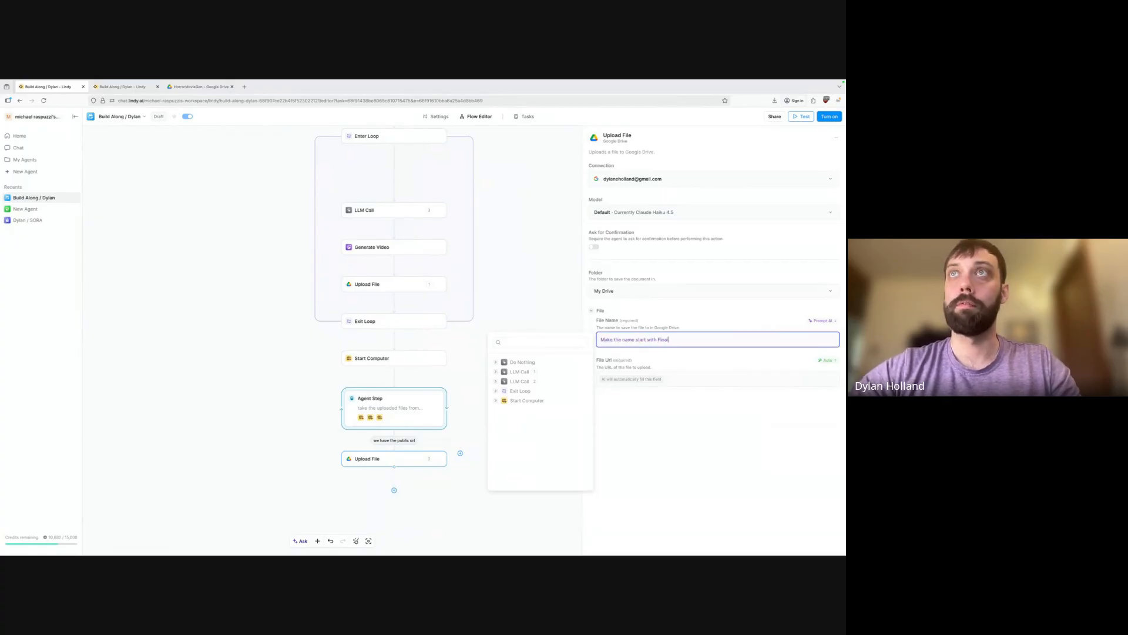
{"action": "type", "text": "Output"}
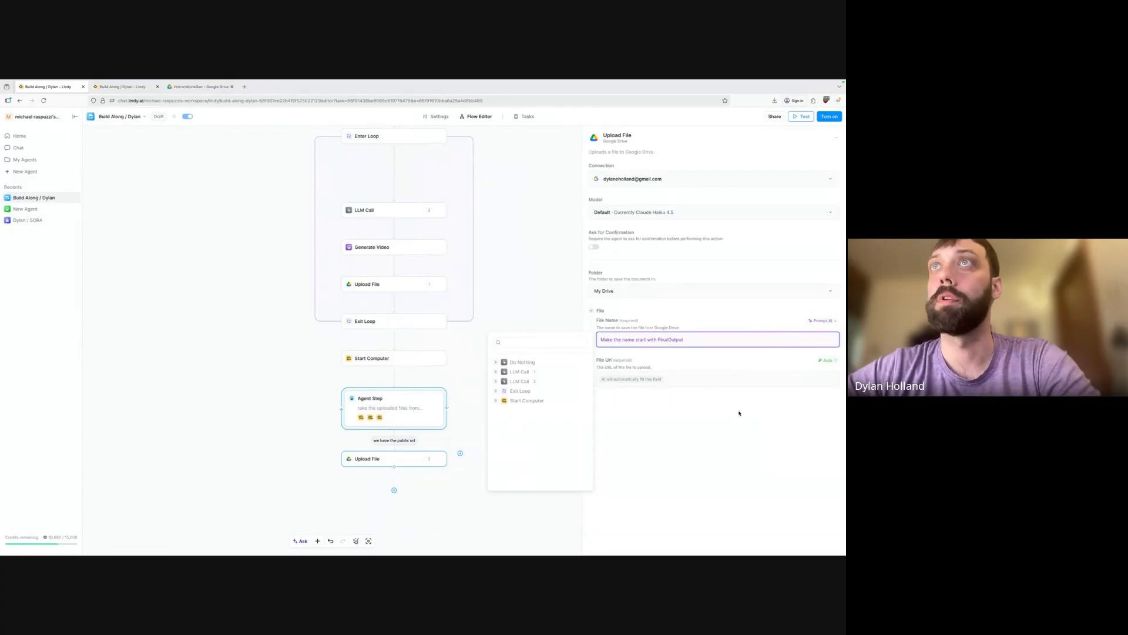
{"action": "type", "text": "-"}
{"action": "left_click", "coordinate": [704, 439]}
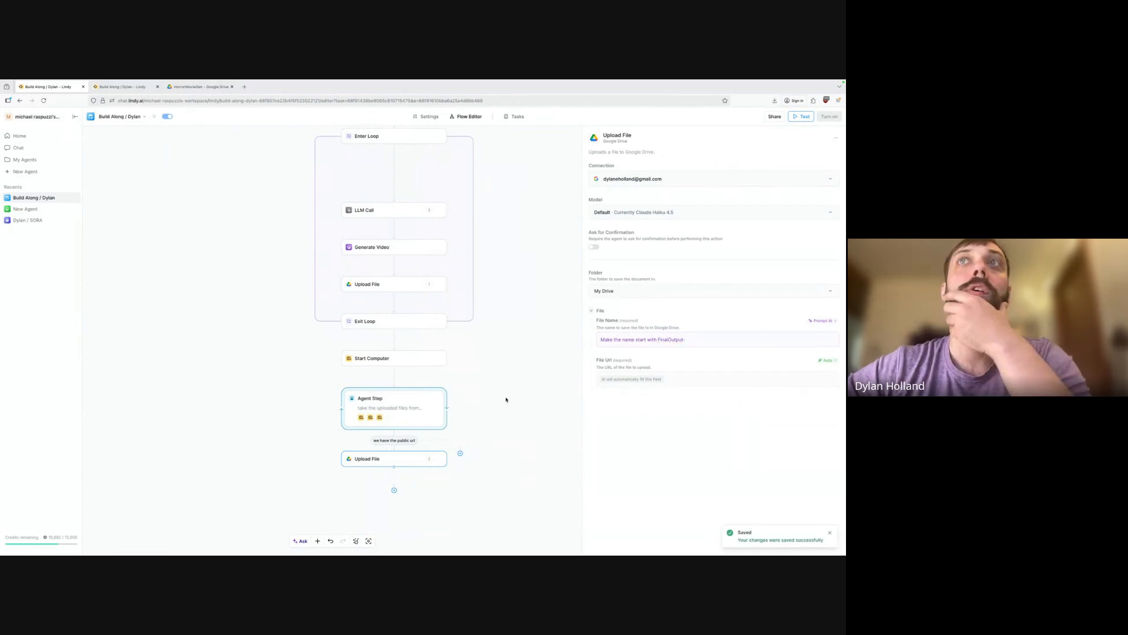
{"action": "scroll", "coordinate": [488, 377], "scroll_direction": "up", "scroll_amount": 3}
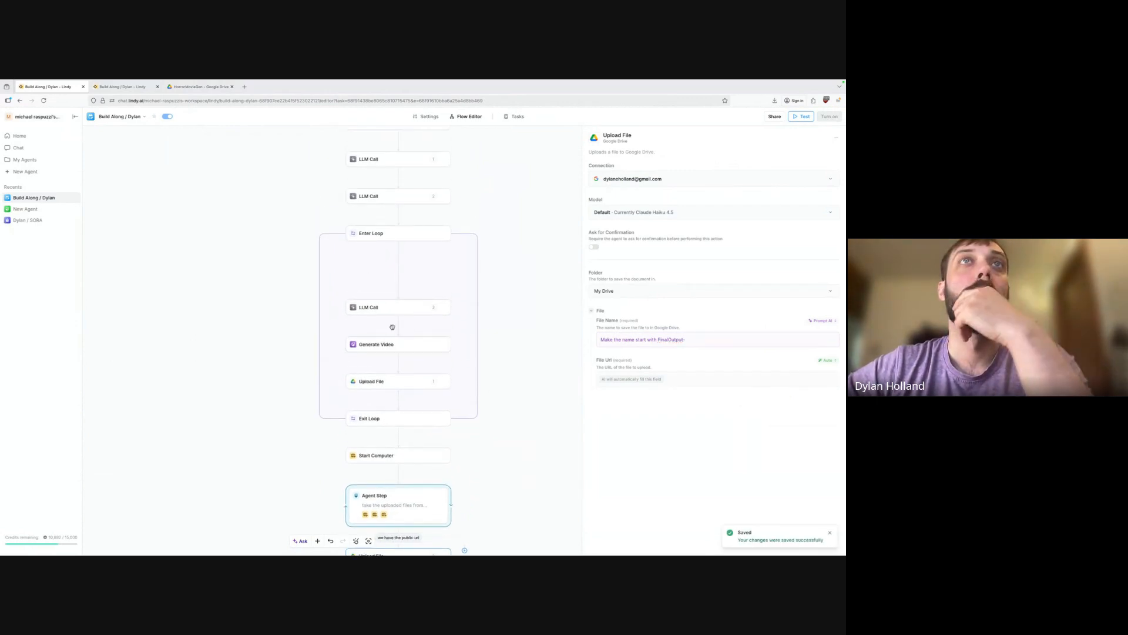
Have AI set the Generate Video duration: first clip 4 seconds, the second 8.
{"action": "scroll", "coordinate": [401, 326], "scroll_direction": "up", "scroll_amount": 2}
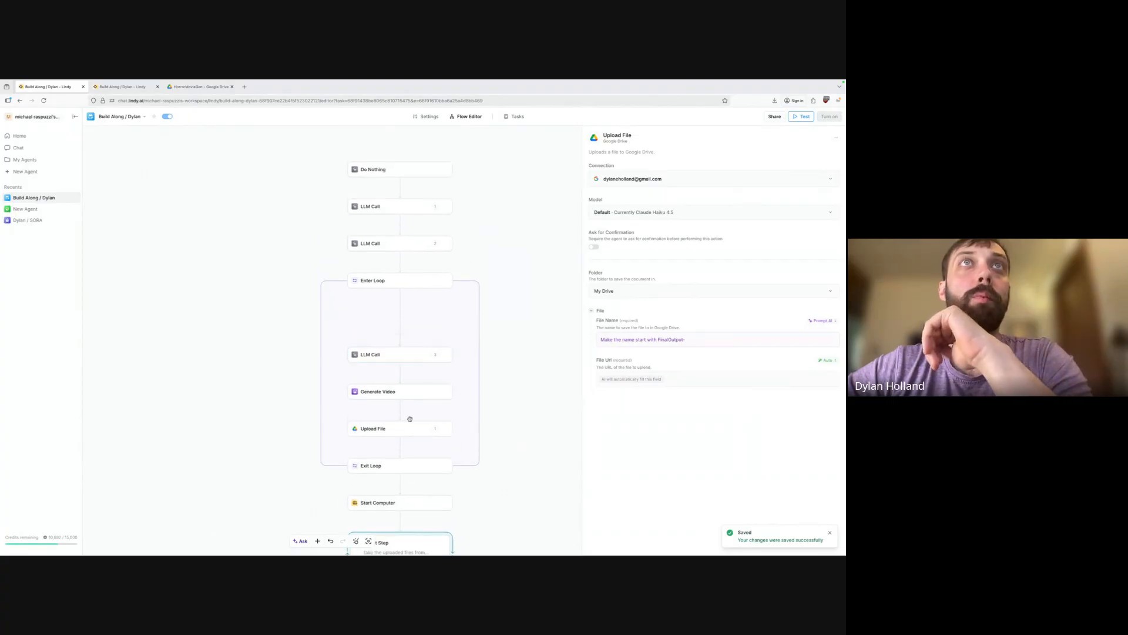
{"action": "scroll", "coordinate": [406, 314], "scroll_direction": "up", "scroll_amount": 1}
{"action": "scroll", "coordinate": [404, 314], "scroll_direction": "down", "scroll_amount": 1}
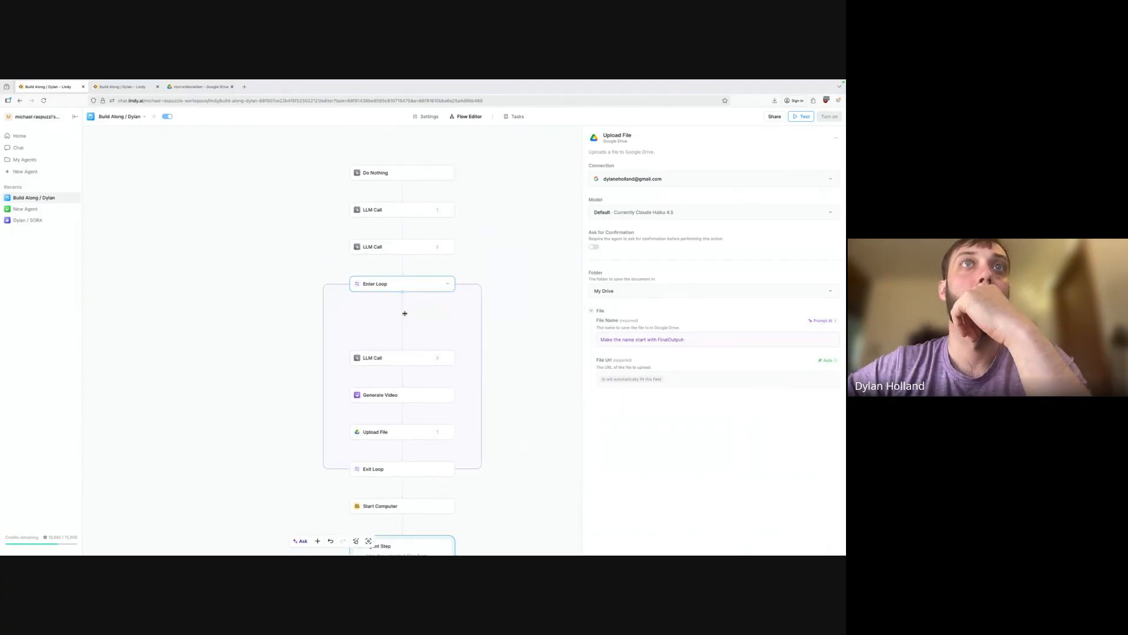
{"action": "left_click", "coordinate": [412, 405]}
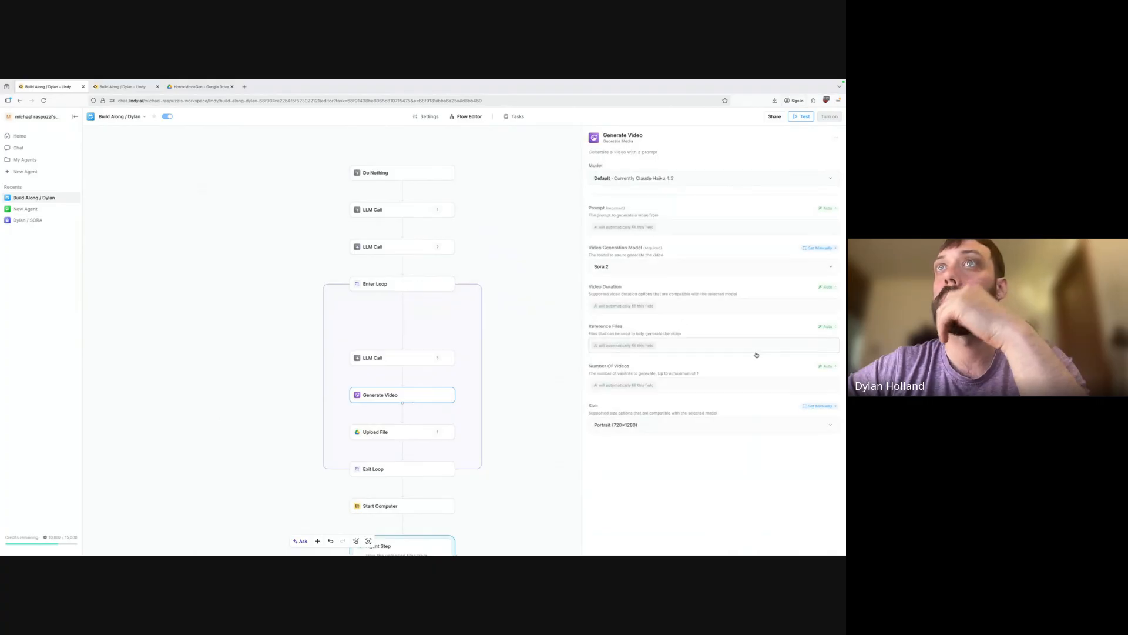
{"action": "left_click", "coordinate": [826, 288]}
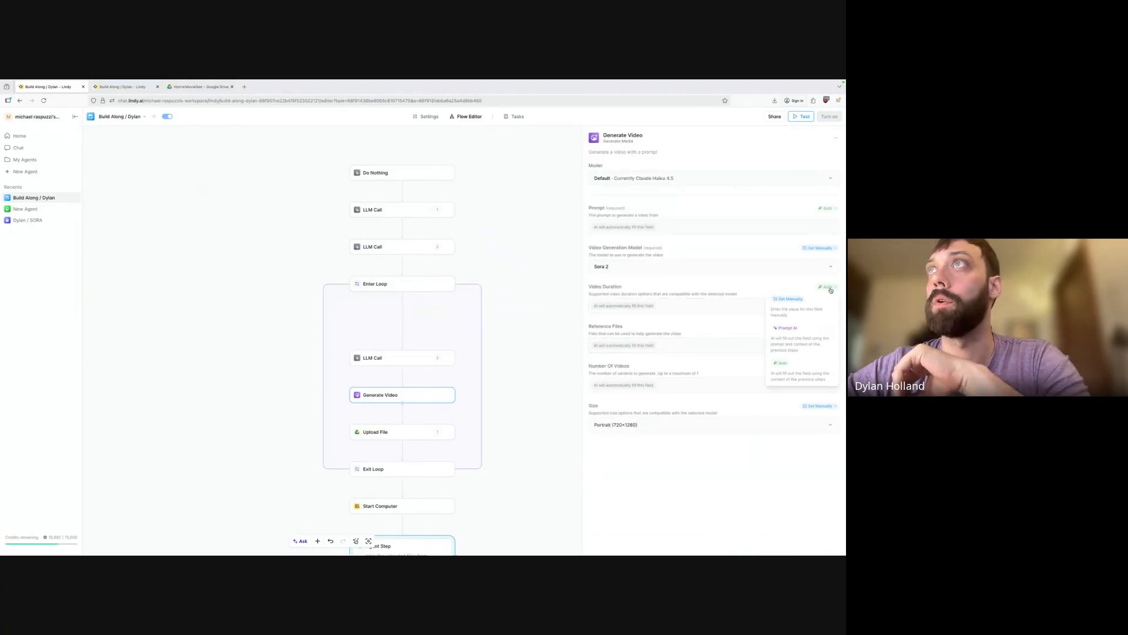
{"action": "left_click", "coordinate": [802, 341]}
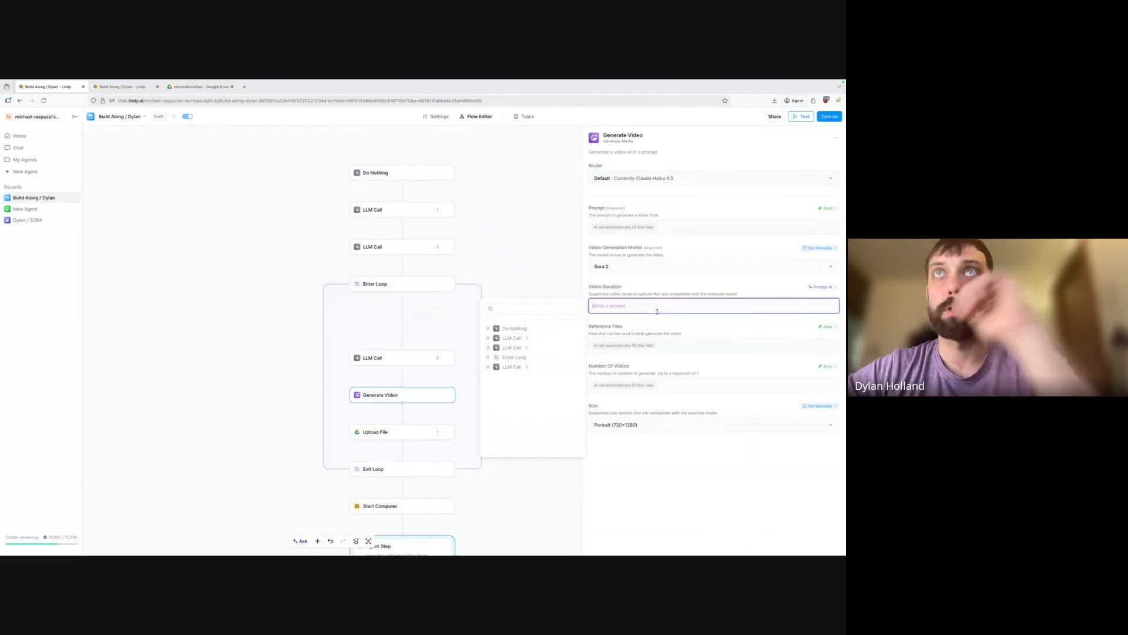
{"action": "type", "text": "Make t"}
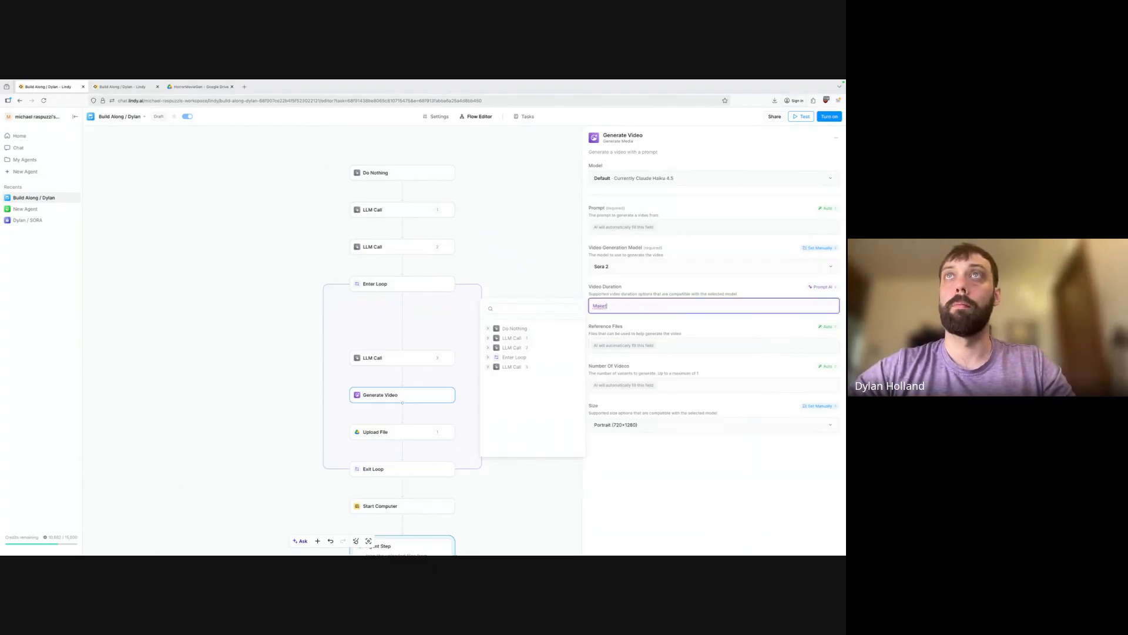
{"action": "type", "text": "he first cli"}
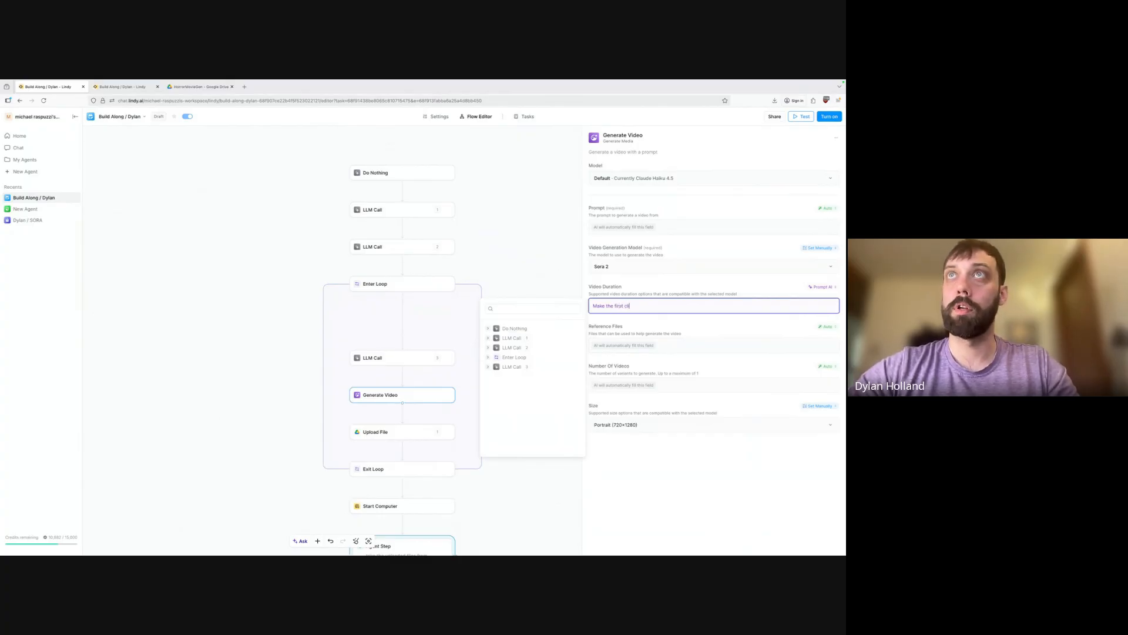
{"action": "type", "text": "p 4 seconds, th"}
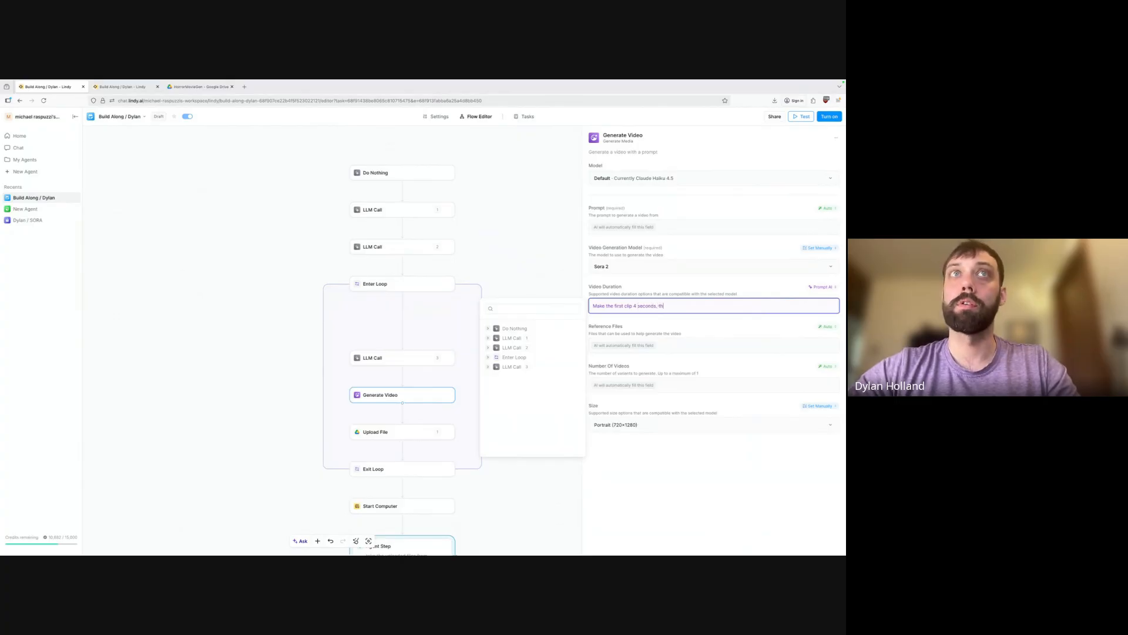
{"action": "type", "text": "e second clip 8"}
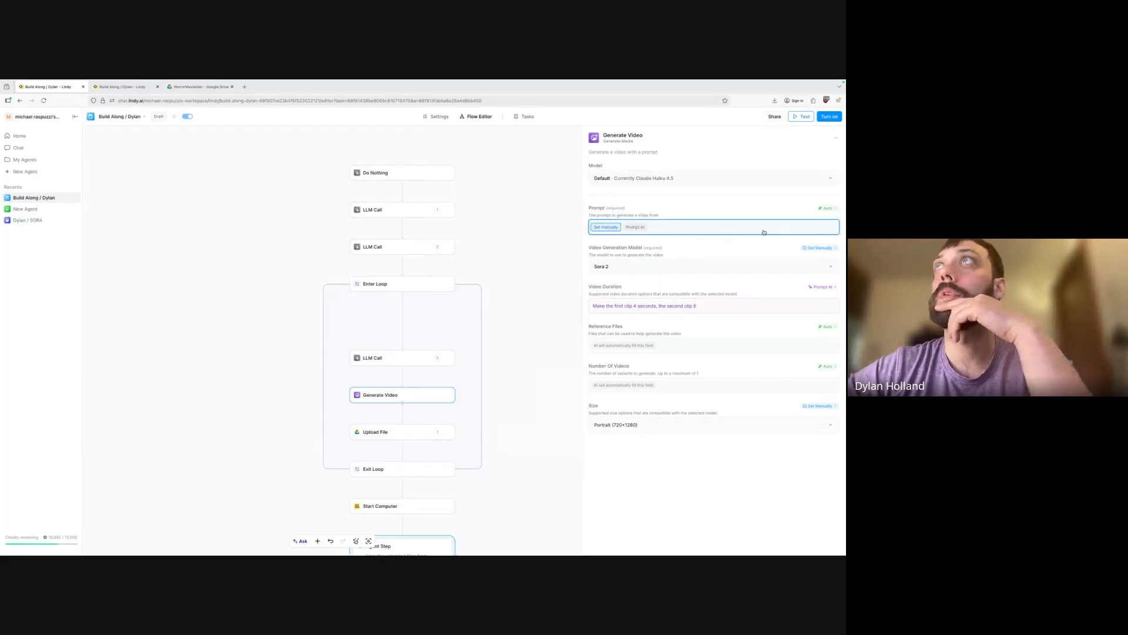
Switch the video Prompt to Prompt AI, instructing that the end result is a realistic video.
{"action": "left_click", "coordinate": [825, 209]}
{"action": "left_click", "coordinate": [793, 263]}
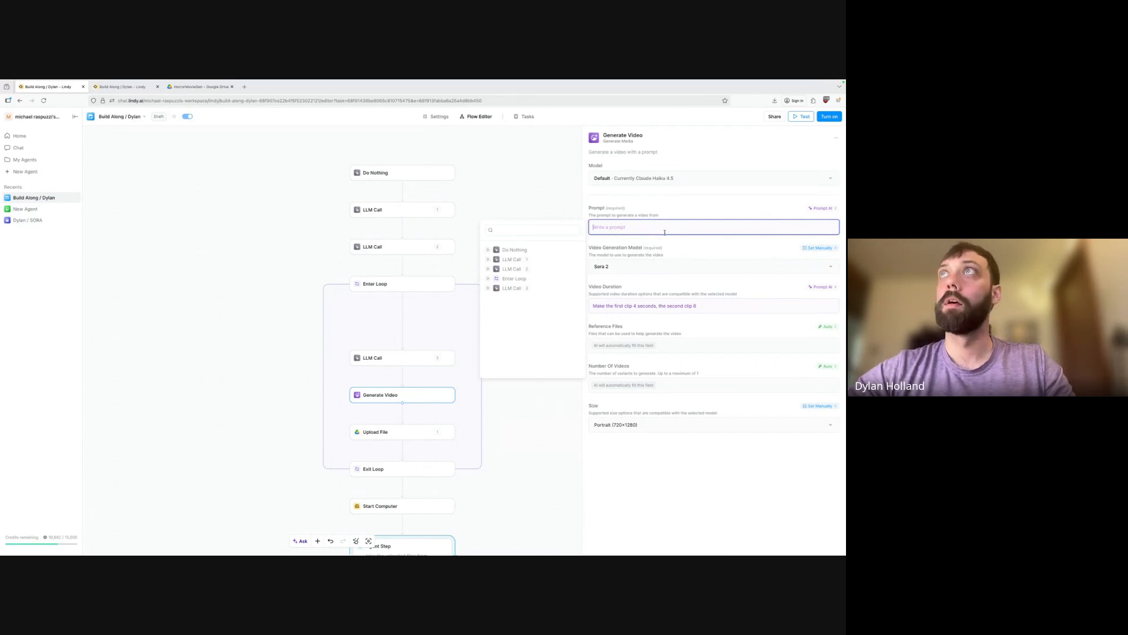
{"action": "type", "text": "Make sure we"}
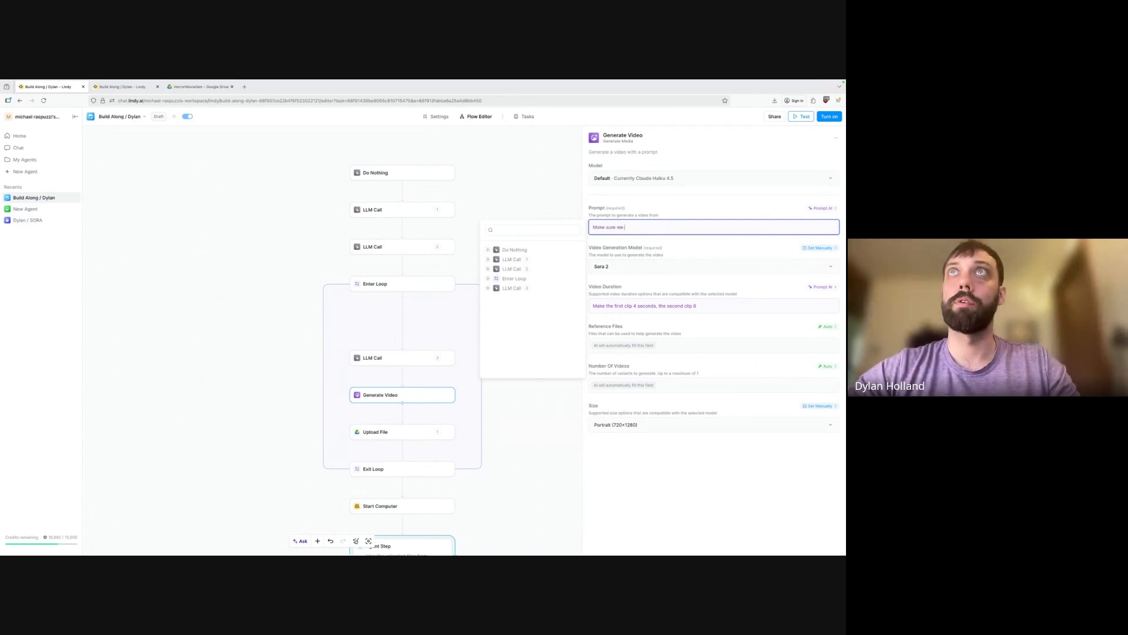
{"action": "key", "text": "BackSpace"}
{"action": "key", "text": "BackSpace"}
{"action": "key", "text": "BackSpace"}
{"action": "type", "text": "the end result is"}
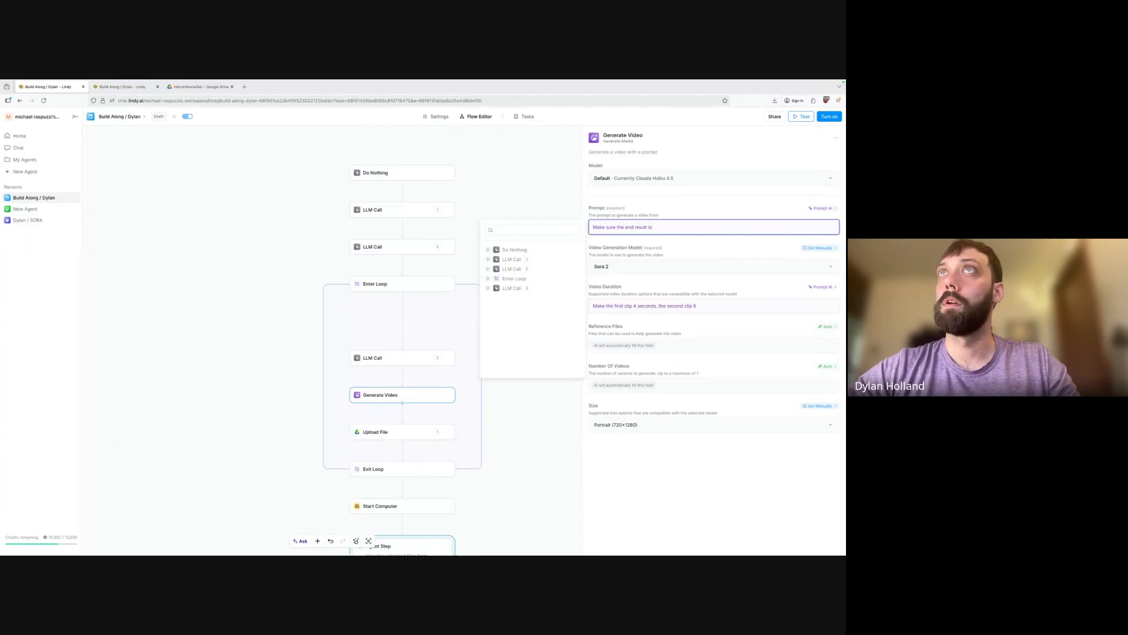
{"action": "type", "text": "a realistic video"}
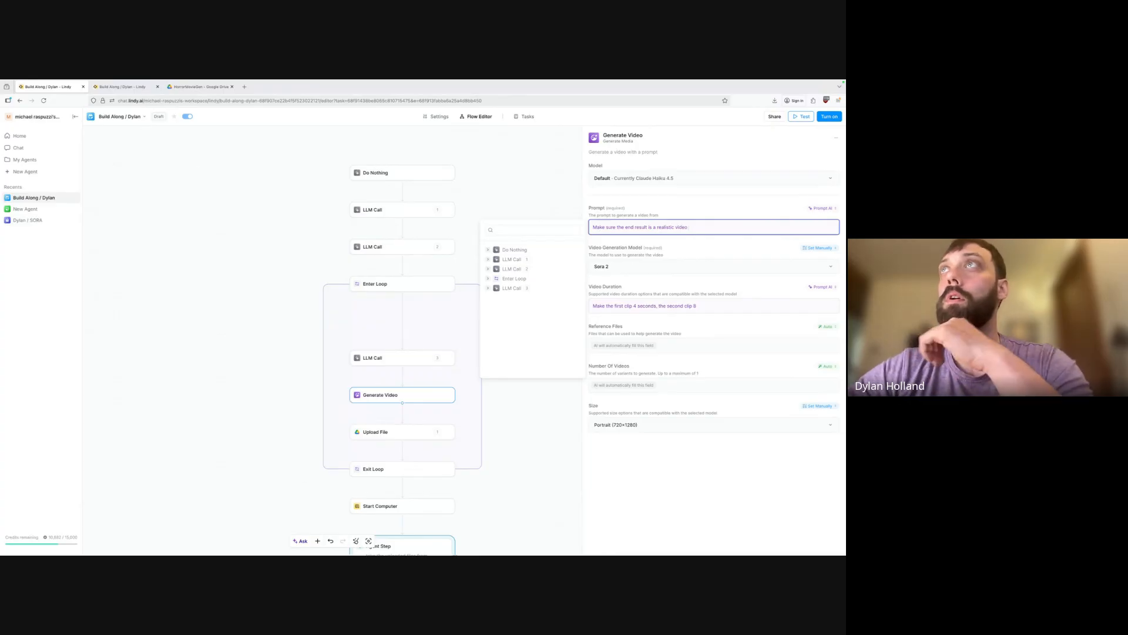
{"action": "left_click", "coordinate": [688, 441]}
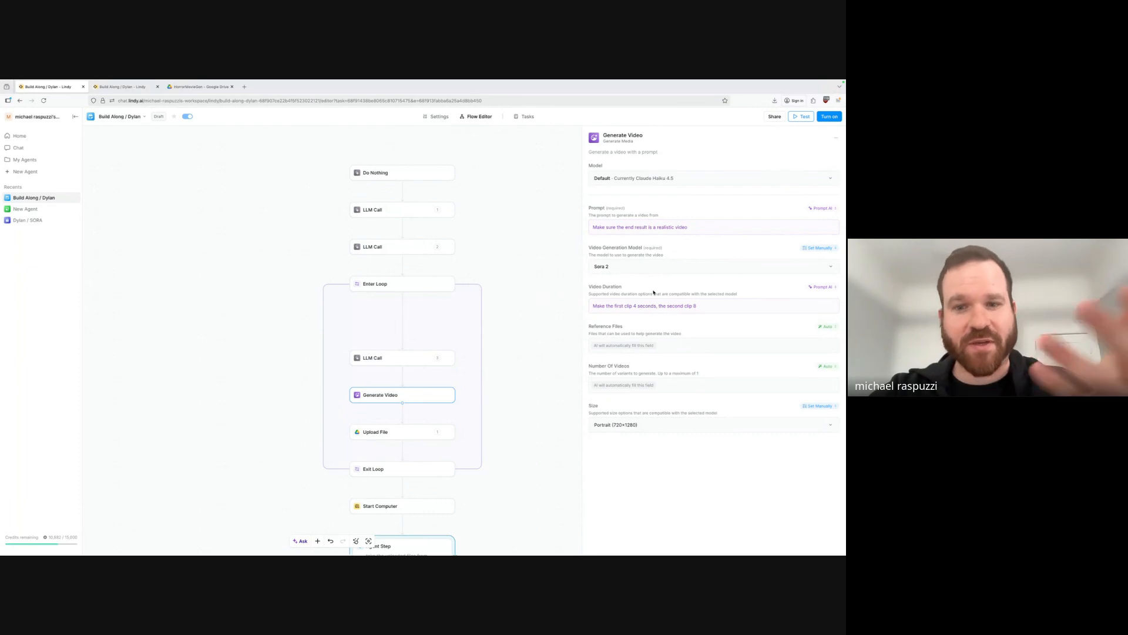
Open the loop's LLM Call step and begin editing its scene description prompt.
{"action": "left_click", "coordinate": [400, 249]}
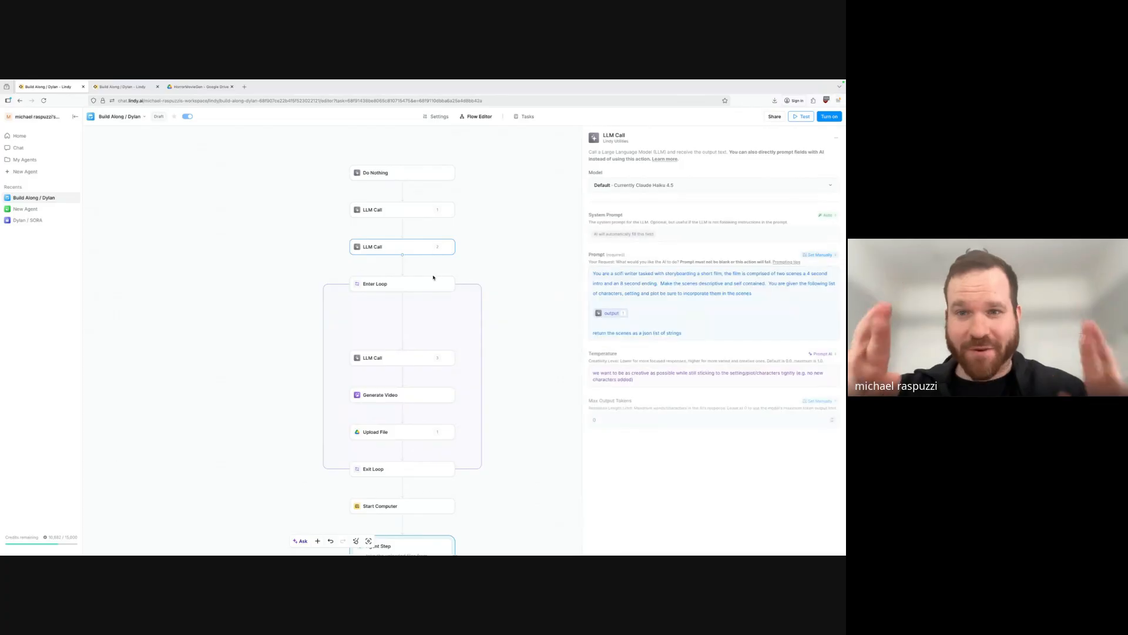
{"action": "left_click", "coordinate": [753, 293]}
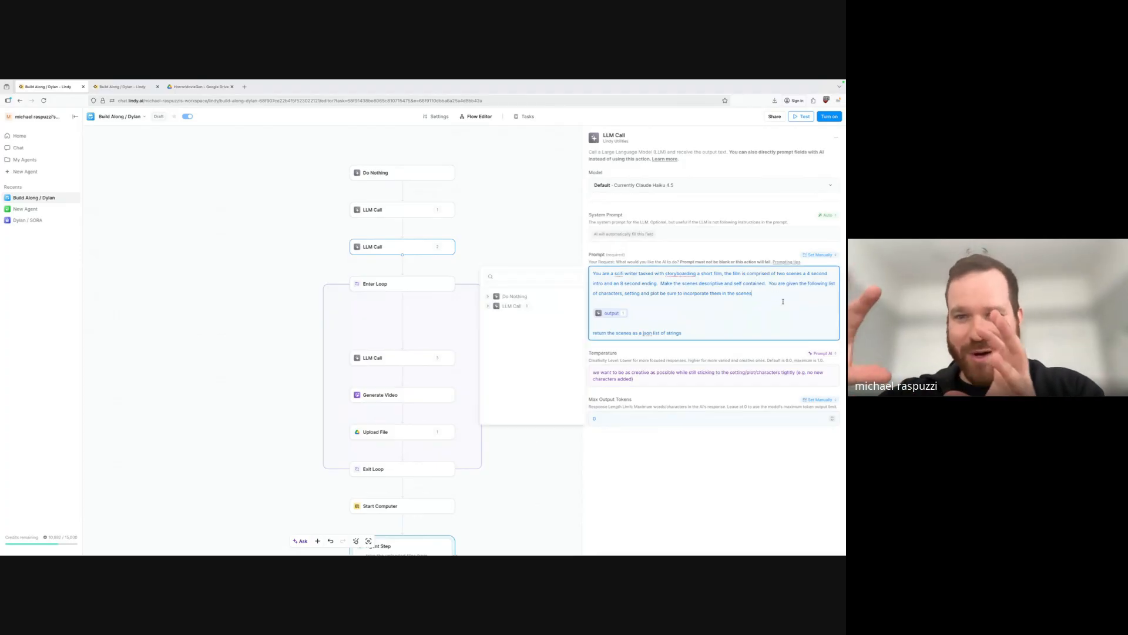
{"action": "left_click", "coordinate": [405, 358]}
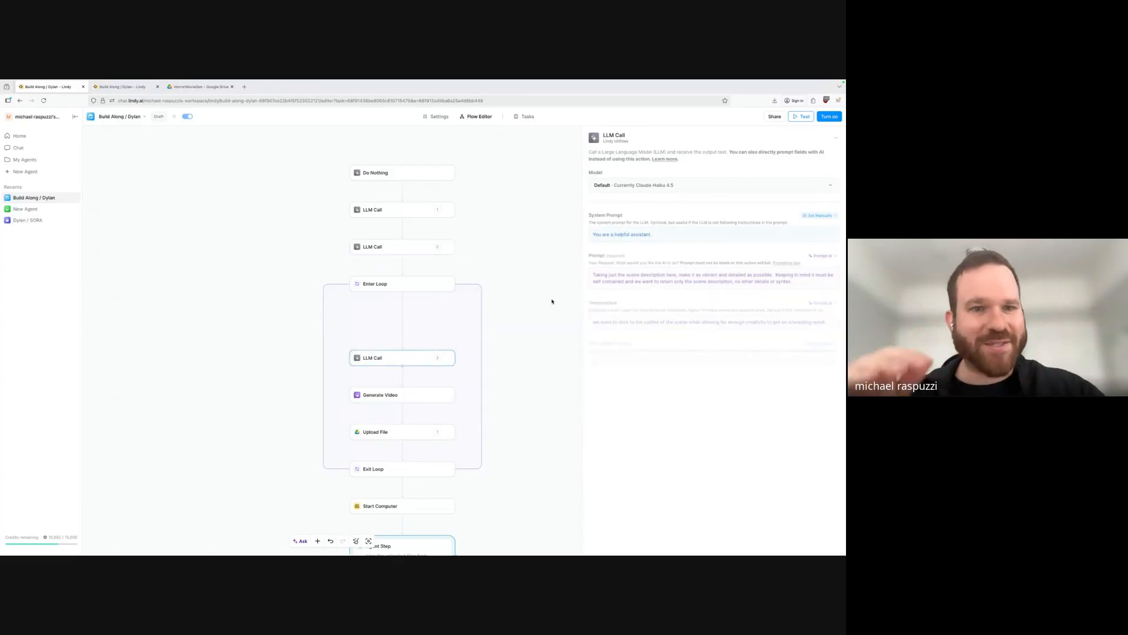
{"action": "left_click", "coordinate": [788, 277]}
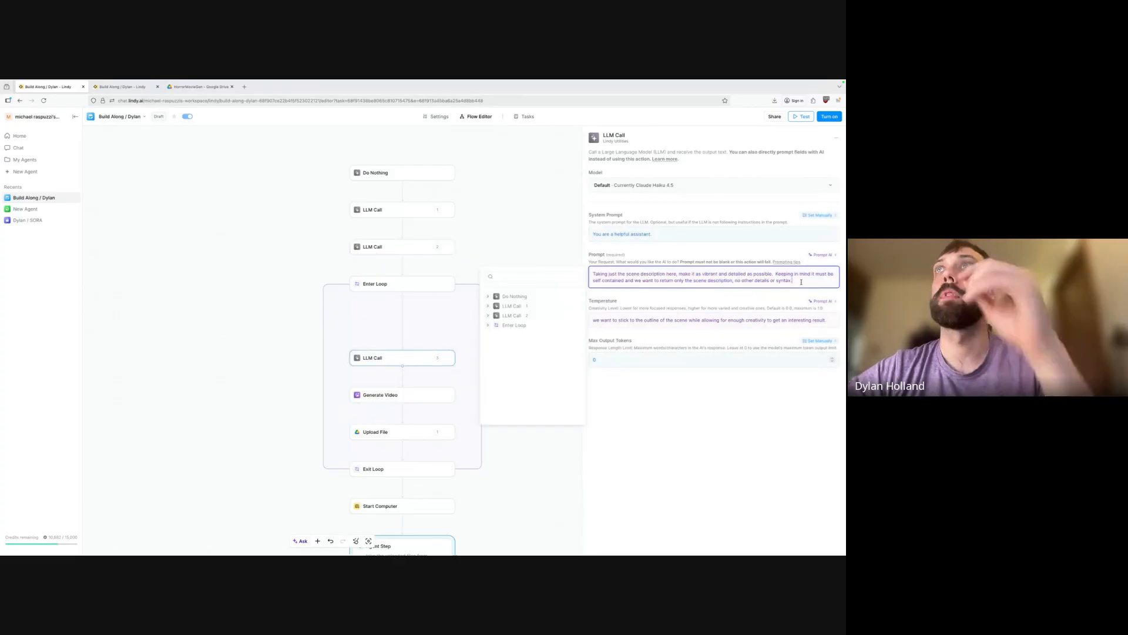
Add 'You are a storyboarder for a scifi film.' as a new paragraph in the prompt.
{"action": "key", "text": "Return"}
{"action": "key", "text": "Return"}
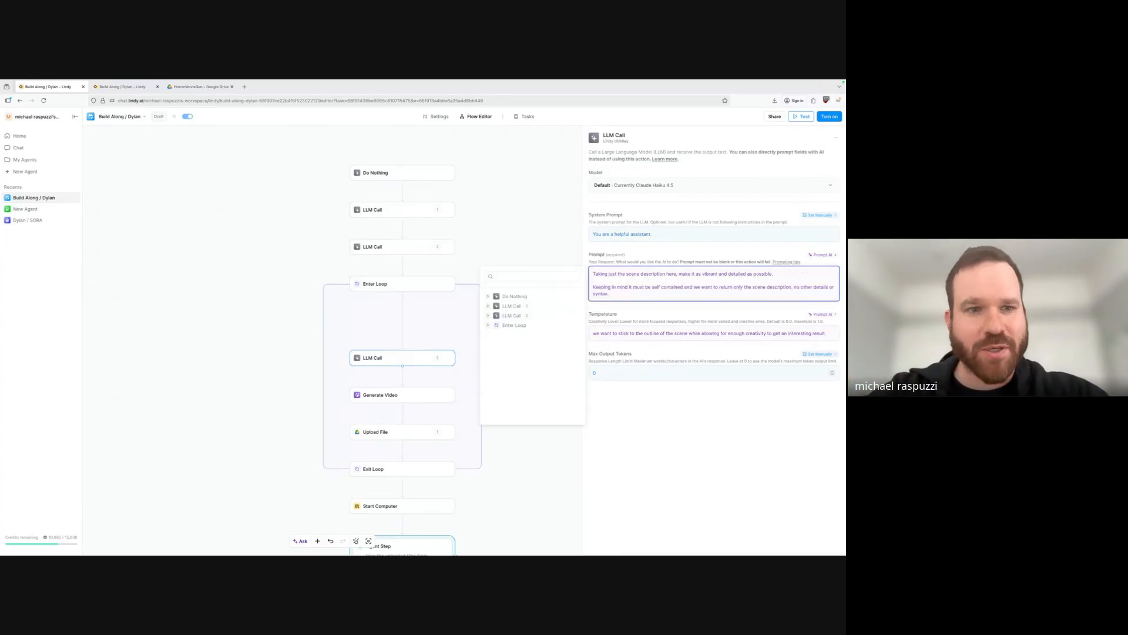
{"action": "type", "text": "You are"}
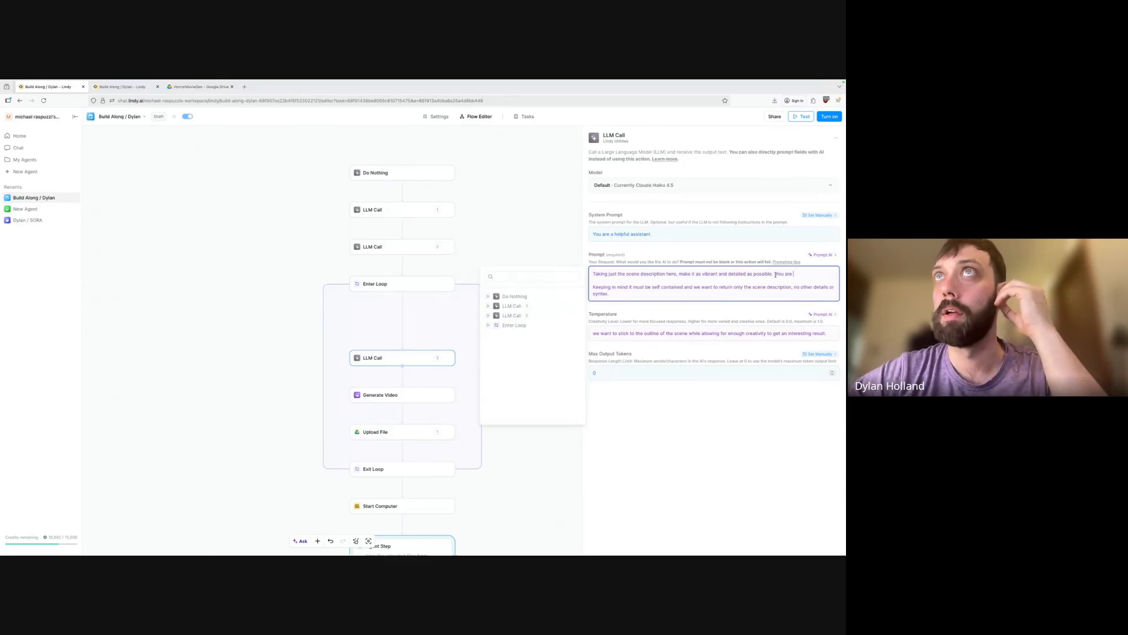
{"action": "key", "text": "ctrl+shift+Left"}
{"action": "key", "text": "ctrl+shift+Left"}
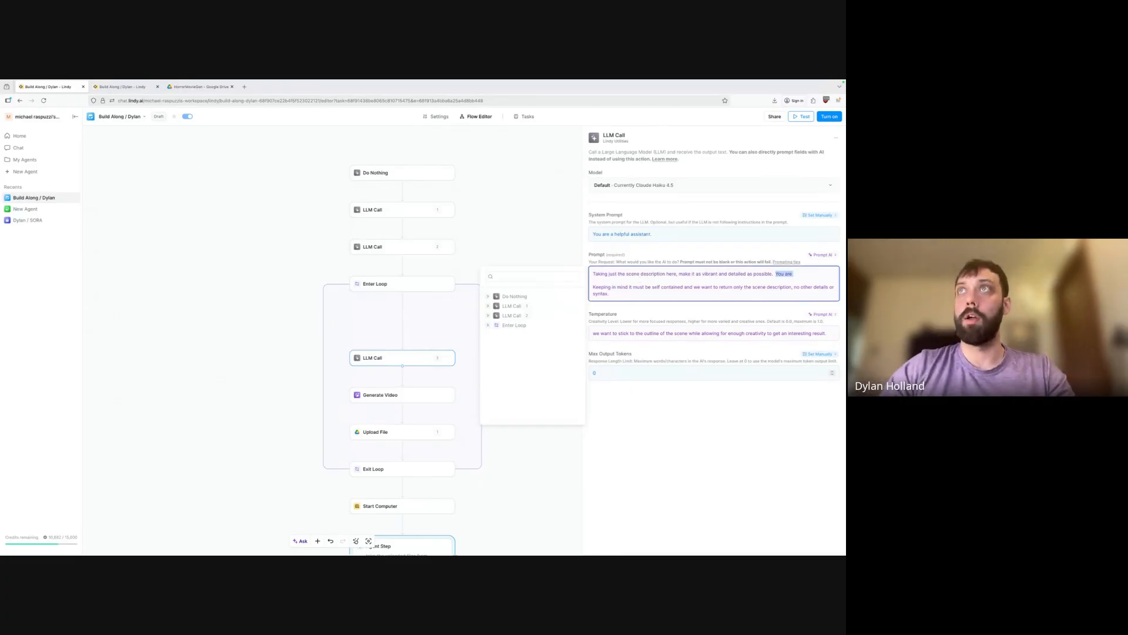
{"action": "key", "text": "BackSpace"}
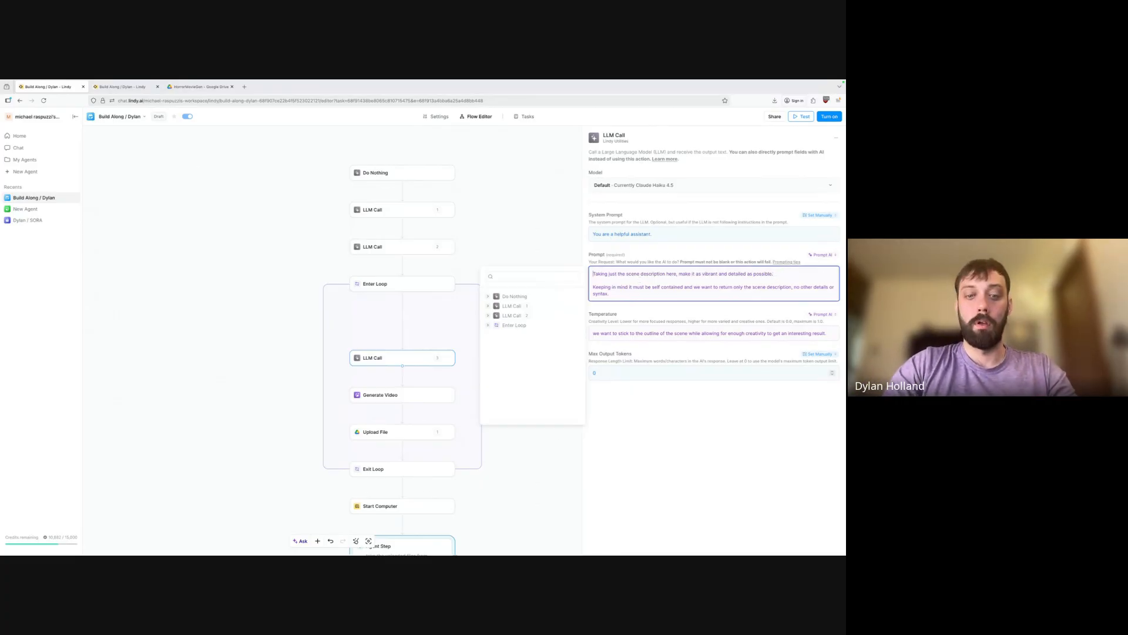
{"action": "type", "text": "You are a story"}
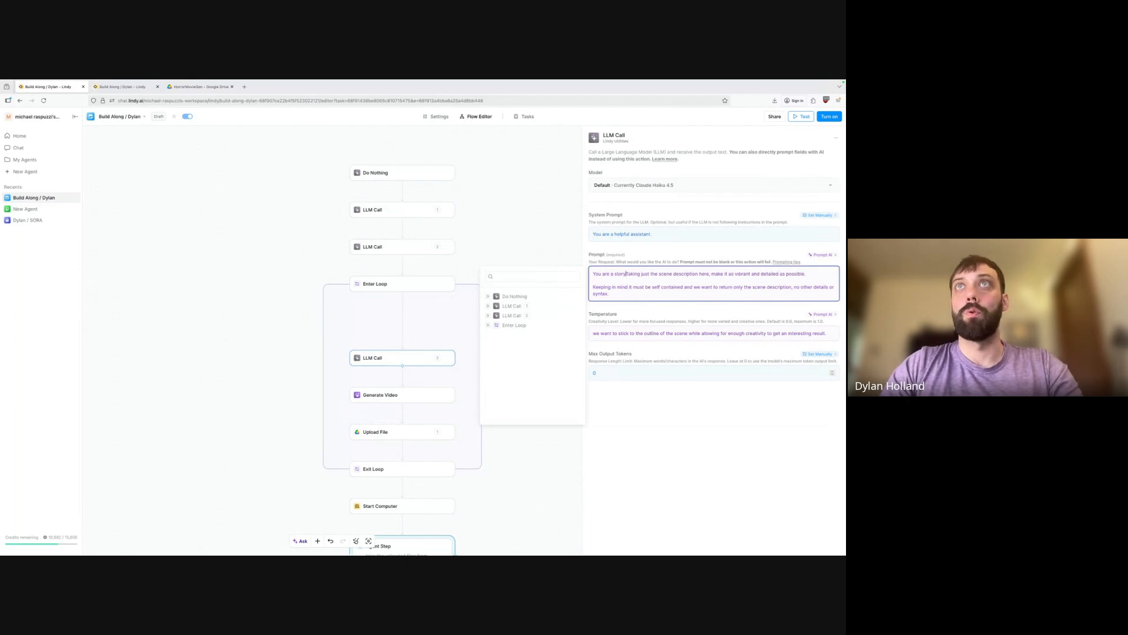
{"action": "type", "text": "boarder "}
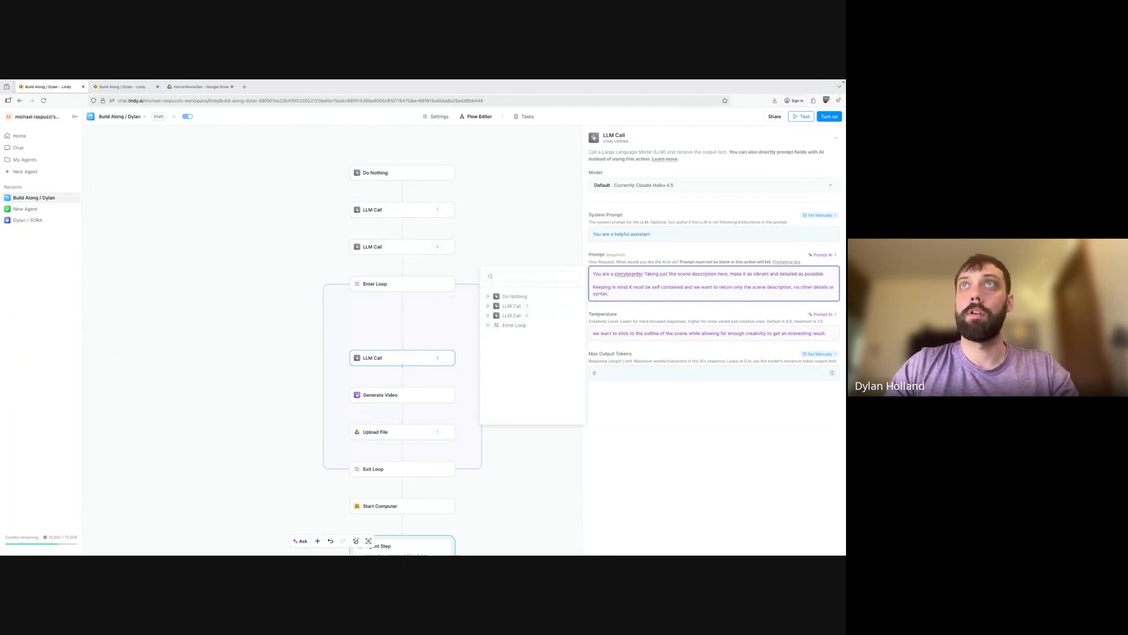
{"action": "type", "text": "for a s"}
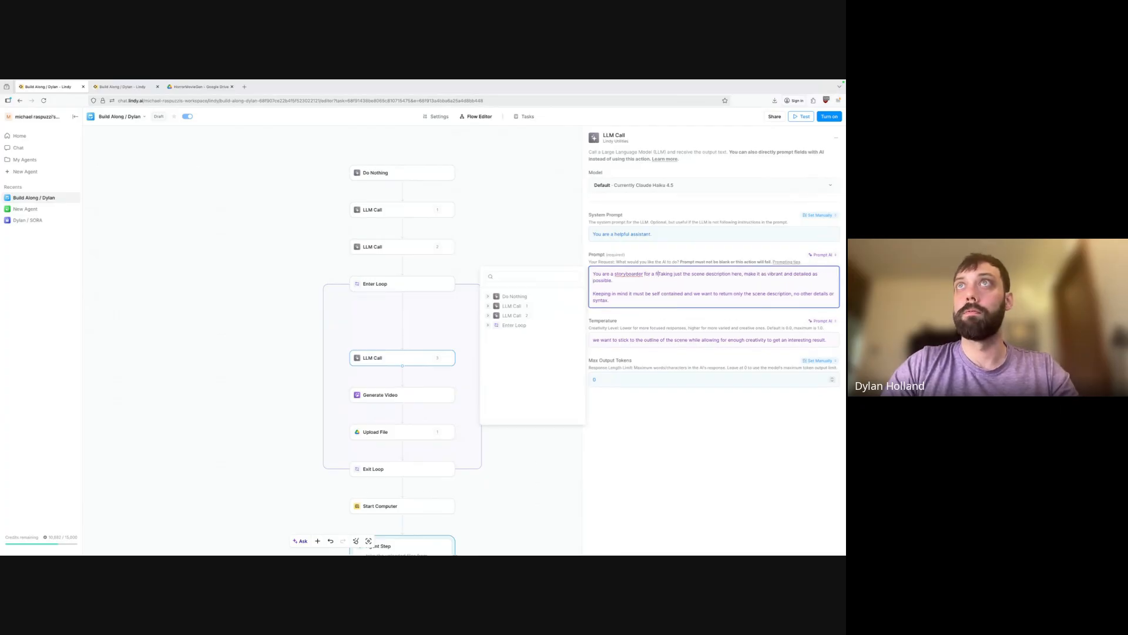
{"action": "type", "text": "cifi film."}
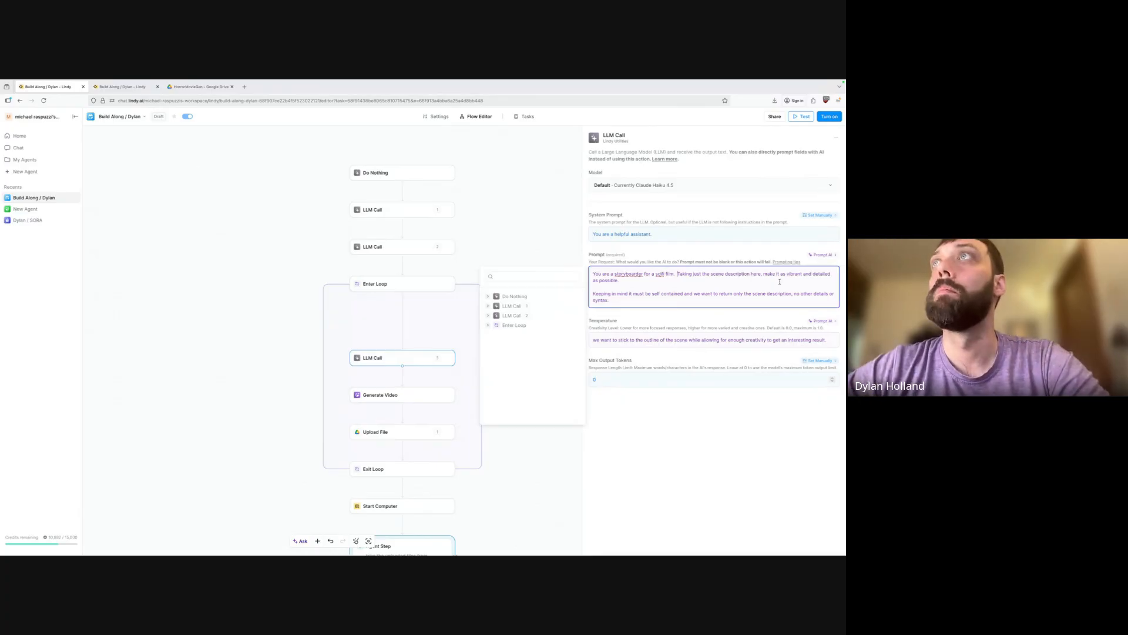
Append 'Be sure to include camera movements, lighting, character emotions, etc' and turn on the agent.
{"action": "left_click", "coordinate": [621, 279]}
{"action": "type", "text": "Be sure"}
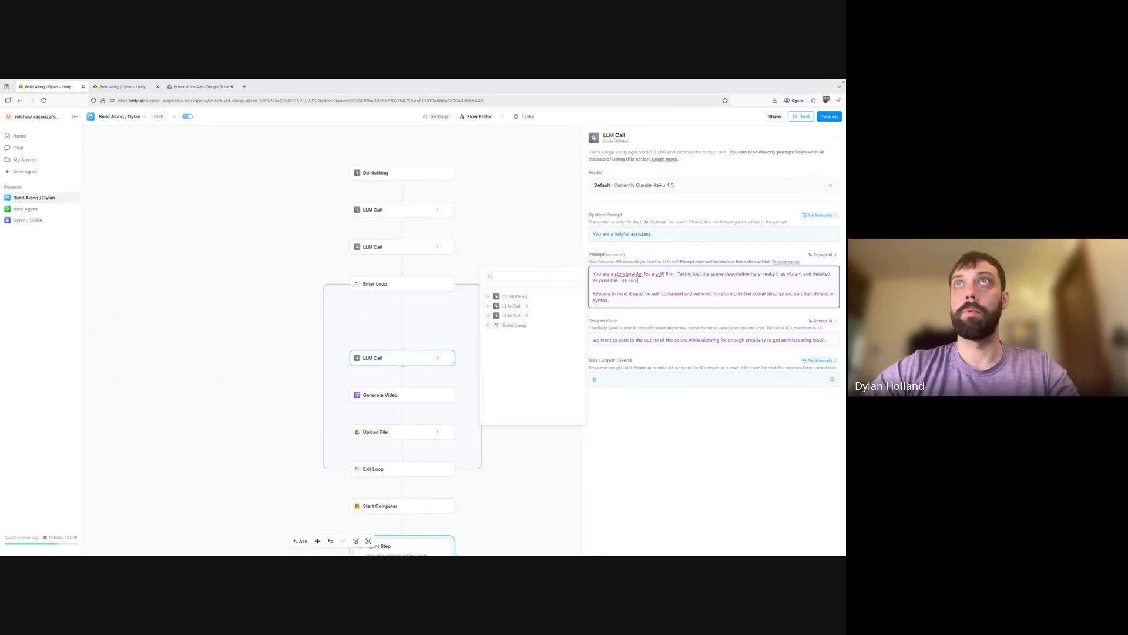
{"action": "type", "text": " to include camera movements, lighting,"}
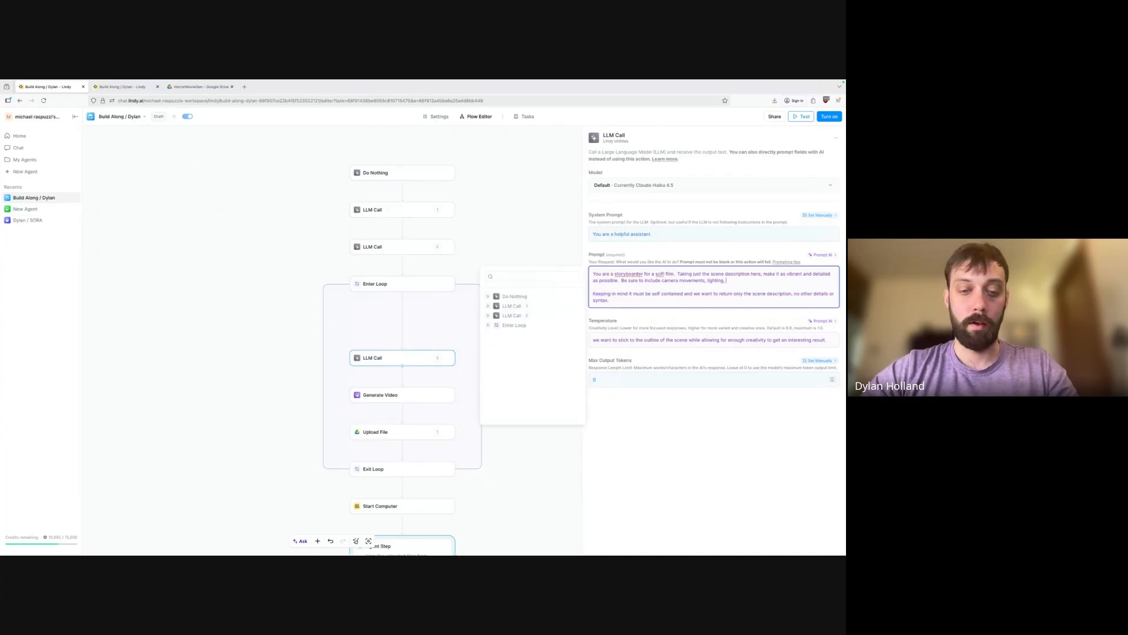
{"action": "type", "text": "characte"}
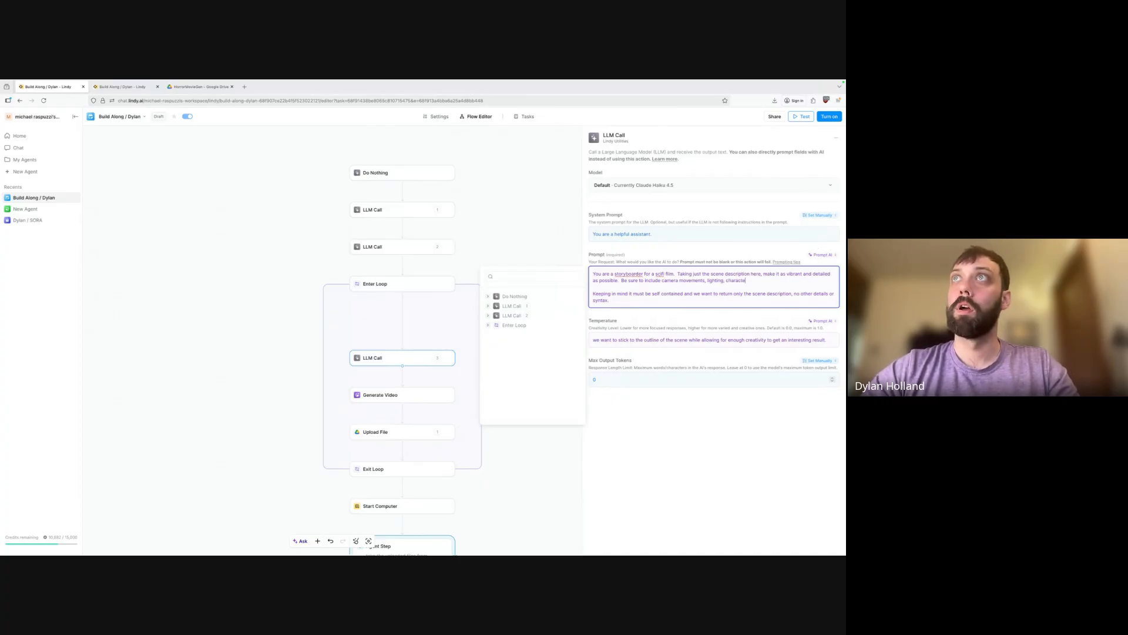
{"action": "type", "text": "r emotions"}
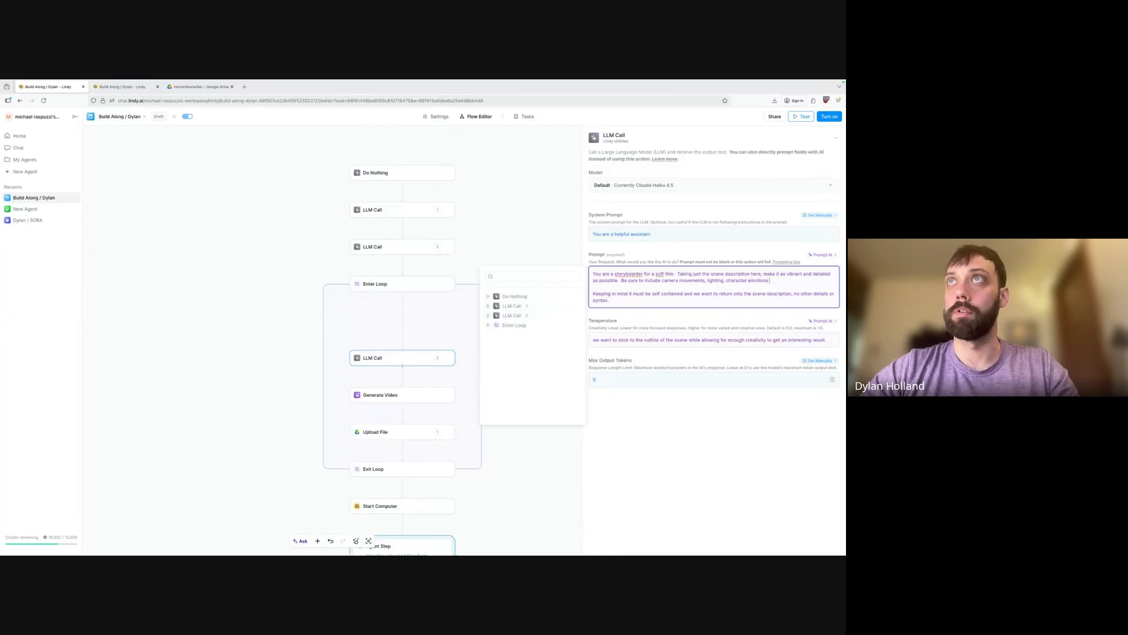
{"action": "type", "text": ", etc"}
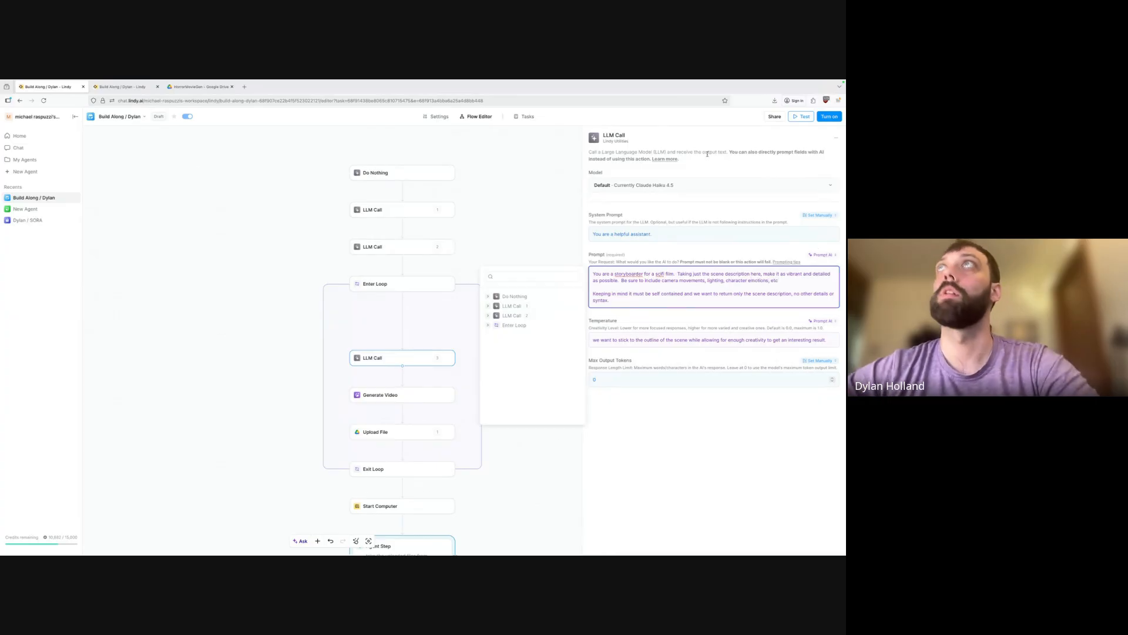
{"action": "left_click", "coordinate": [829, 117]}
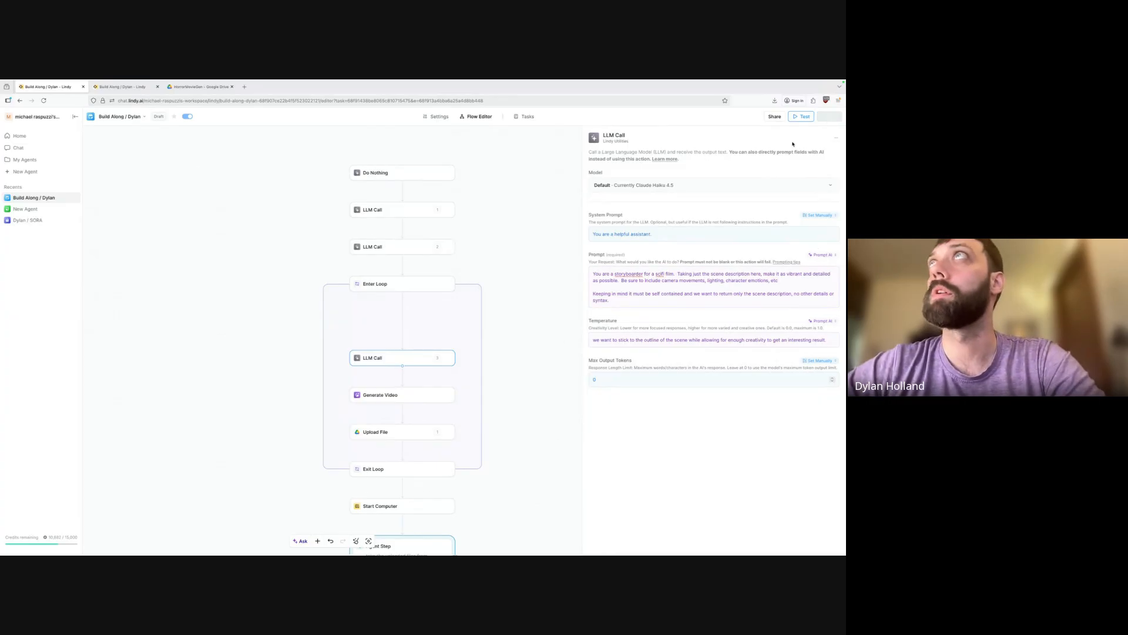
Inspect the Generate Video step's prompt, then close its settings.
{"action": "left_click", "coordinate": [416, 395]}
{"action": "left_click", "coordinate": [705, 225]}
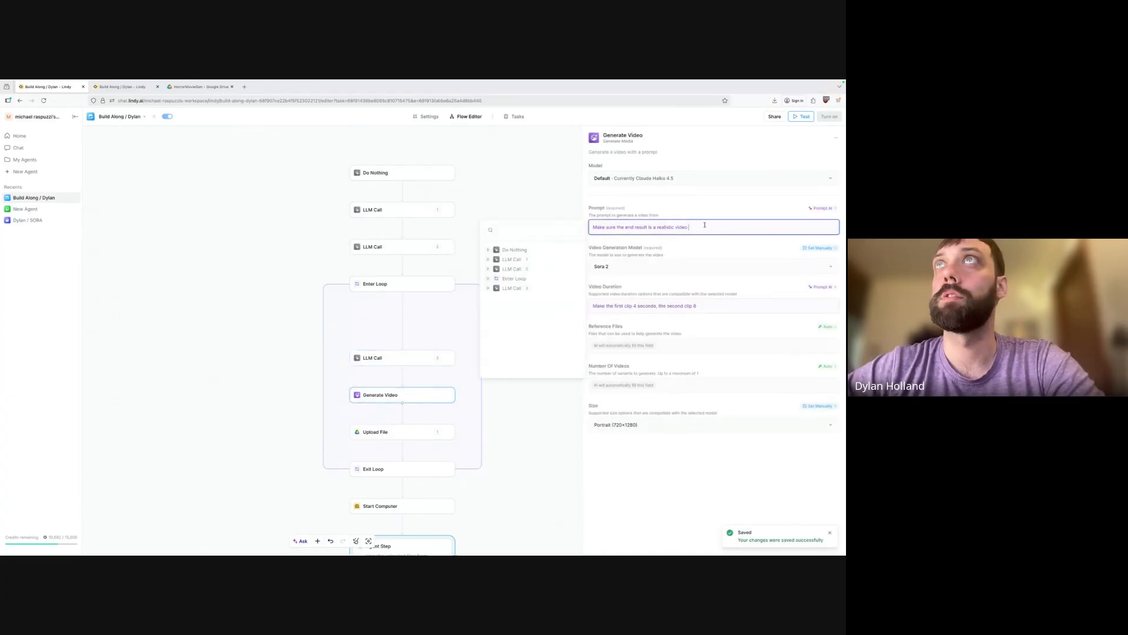
{"action": "left_click", "coordinate": [544, 448]}
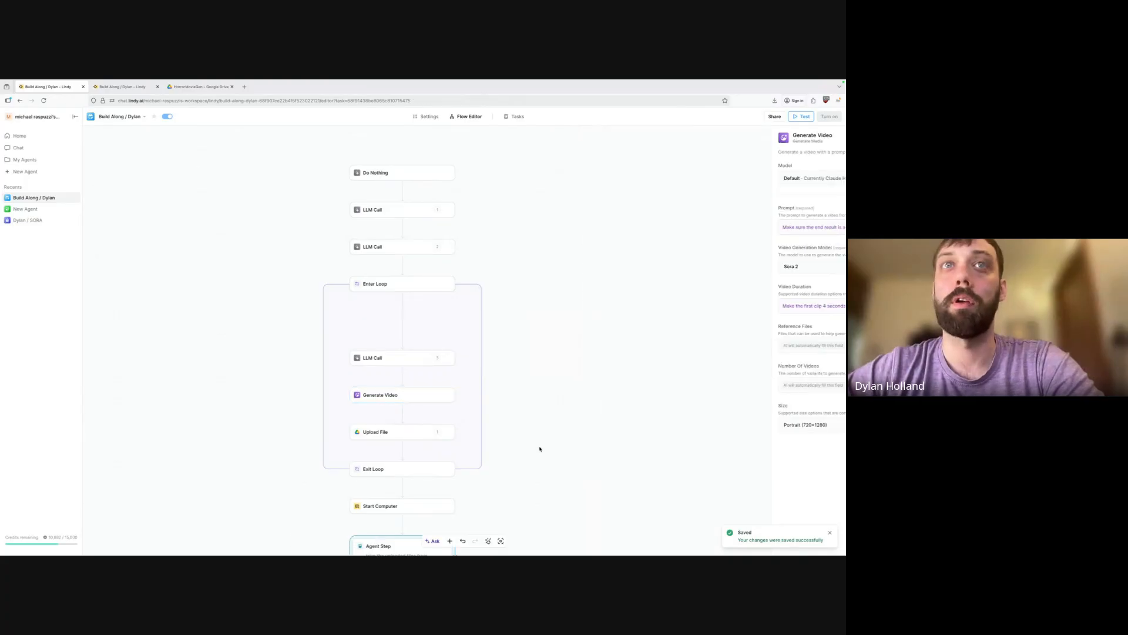
{"action": "scroll", "coordinate": [539, 446], "scroll_direction": "down", "scroll_amount": 5}
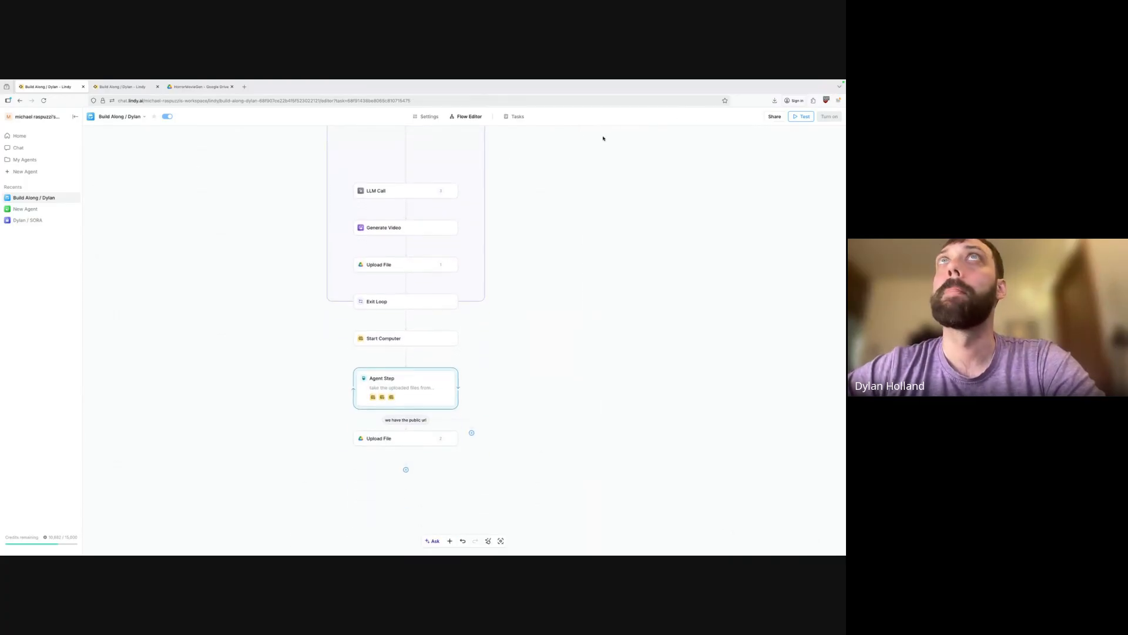
Start a new Do Nothing task run from the agent's Tasks view.
{"action": "left_click", "coordinate": [517, 116]}
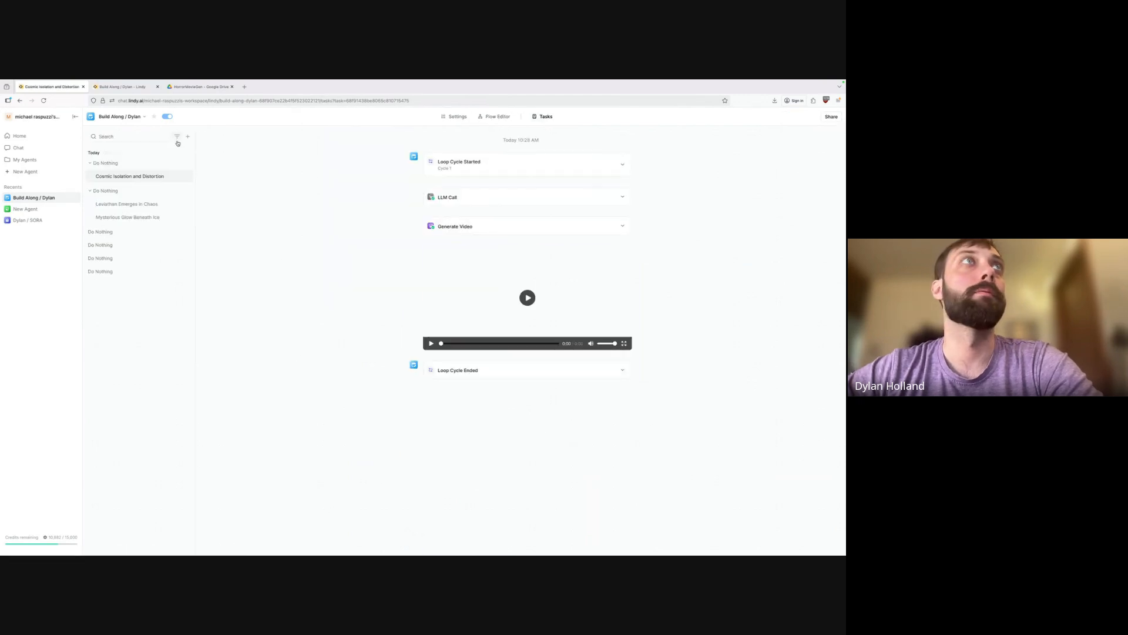
{"action": "left_click", "coordinate": [189, 136]}
{"action": "left_click", "coordinate": [158, 148]}
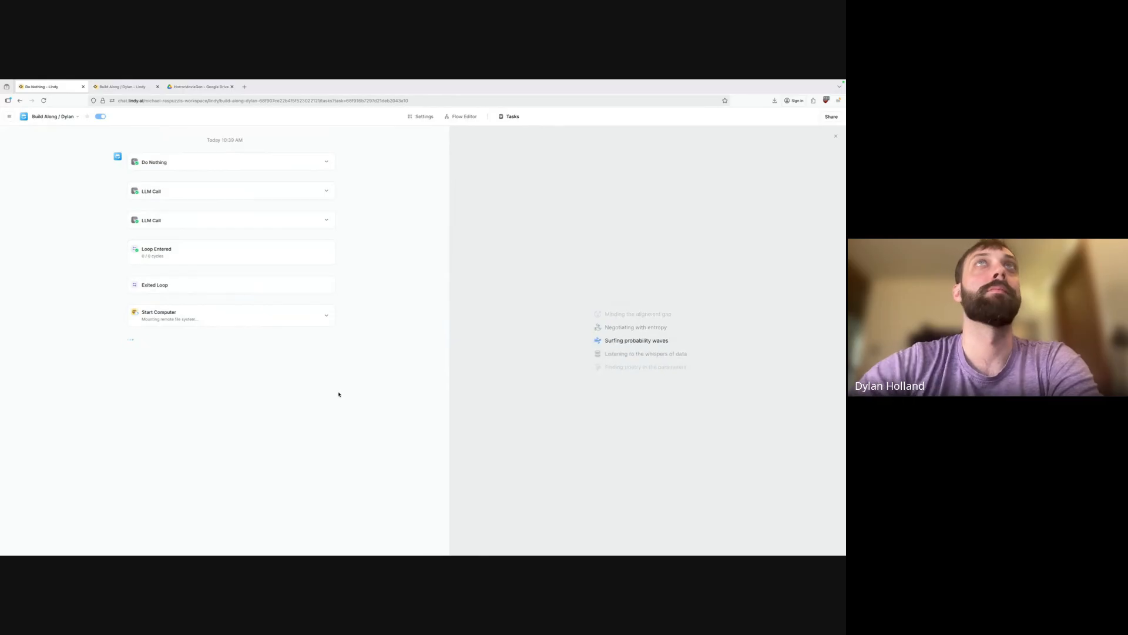
Read the third LLM Call's two-scene JSON result, then terminate the running task.
{"action": "left_click", "coordinate": [513, 117]}
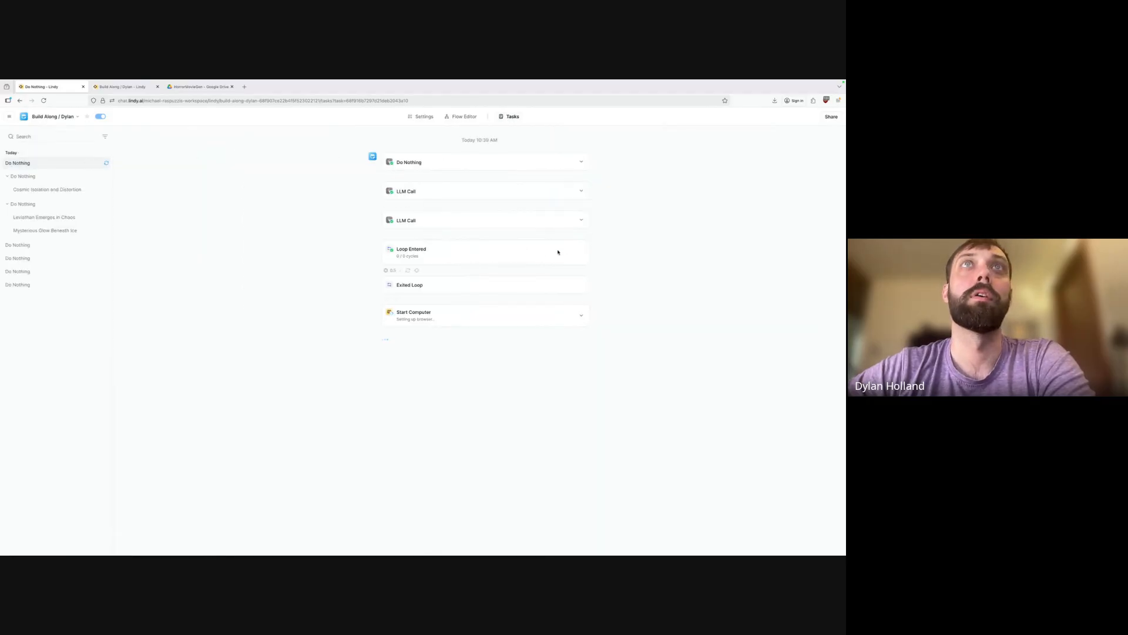
{"action": "left_click", "coordinate": [520, 217]}
{"action": "scroll", "coordinate": [446, 359], "scroll_direction": "down", "scroll_amount": 3}
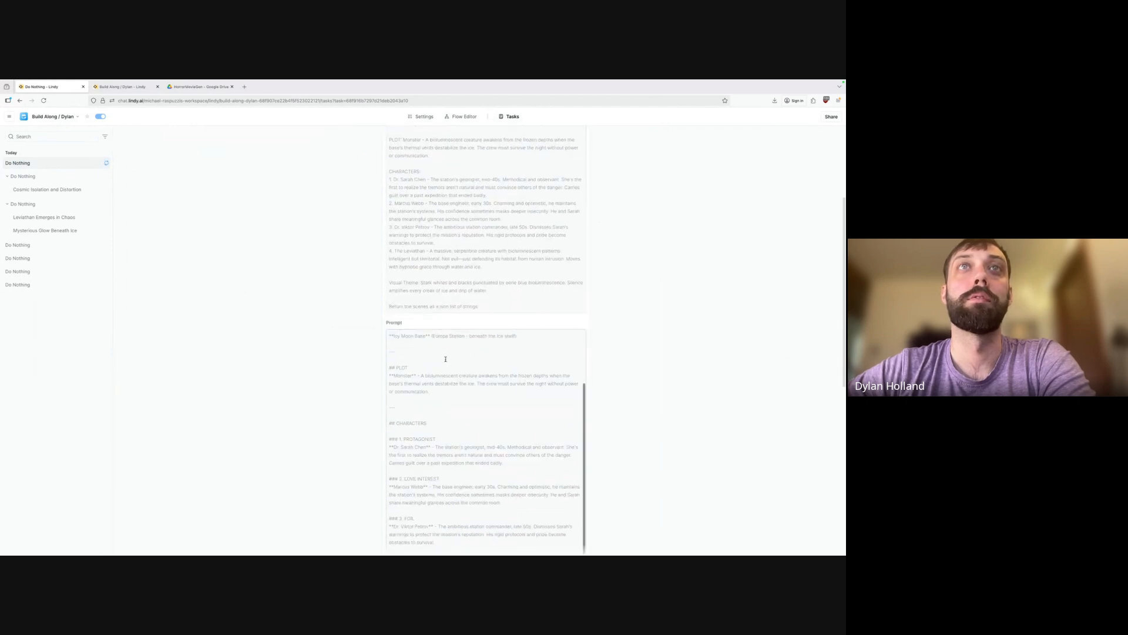
{"action": "scroll", "coordinate": [445, 359], "scroll_direction": "down", "scroll_amount": 10}
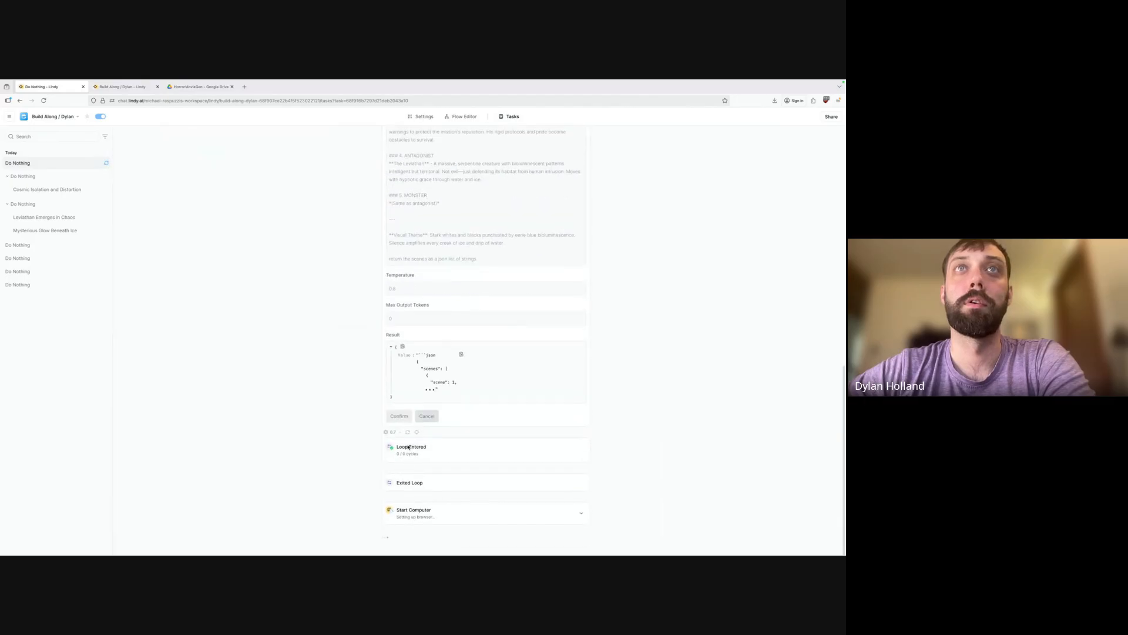
{"action": "left_click", "coordinate": [433, 388]}
{"action": "scroll", "coordinate": [437, 418], "scroll_direction": "down", "scroll_amount": 2}
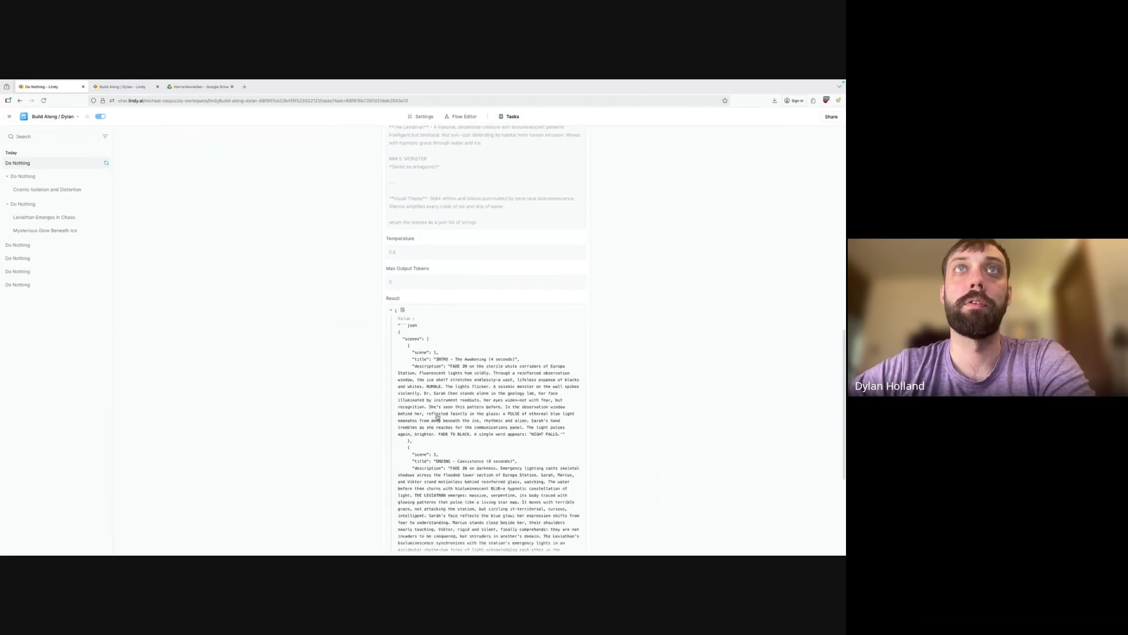
{"action": "scroll", "coordinate": [437, 418], "scroll_direction": "down", "scroll_amount": 5}
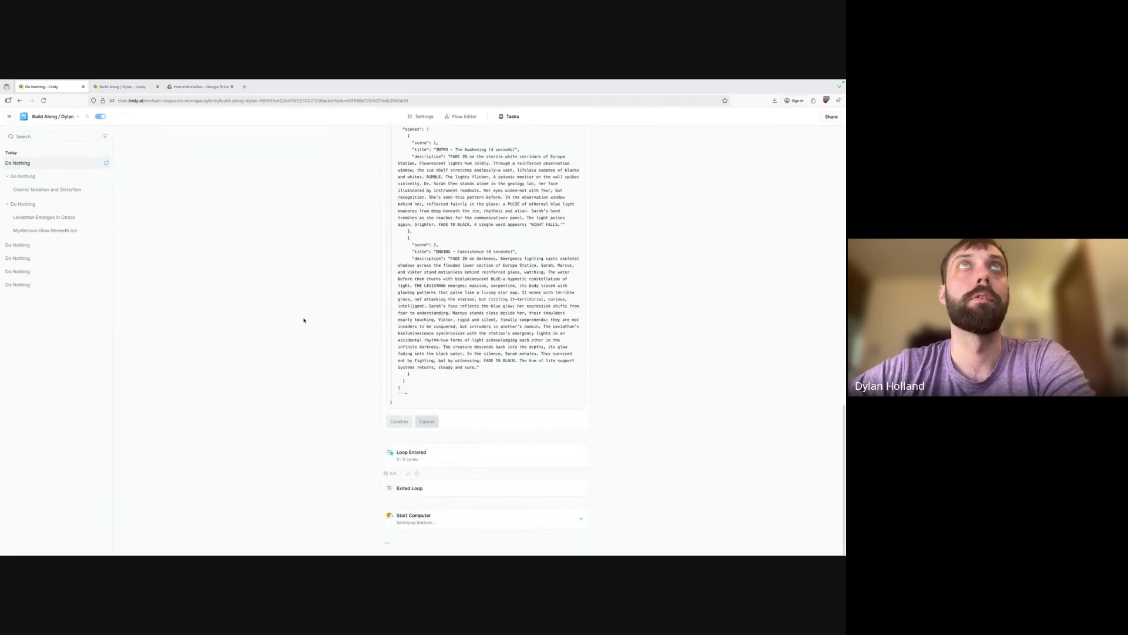
{"action": "left_click", "coordinate": [107, 162]}
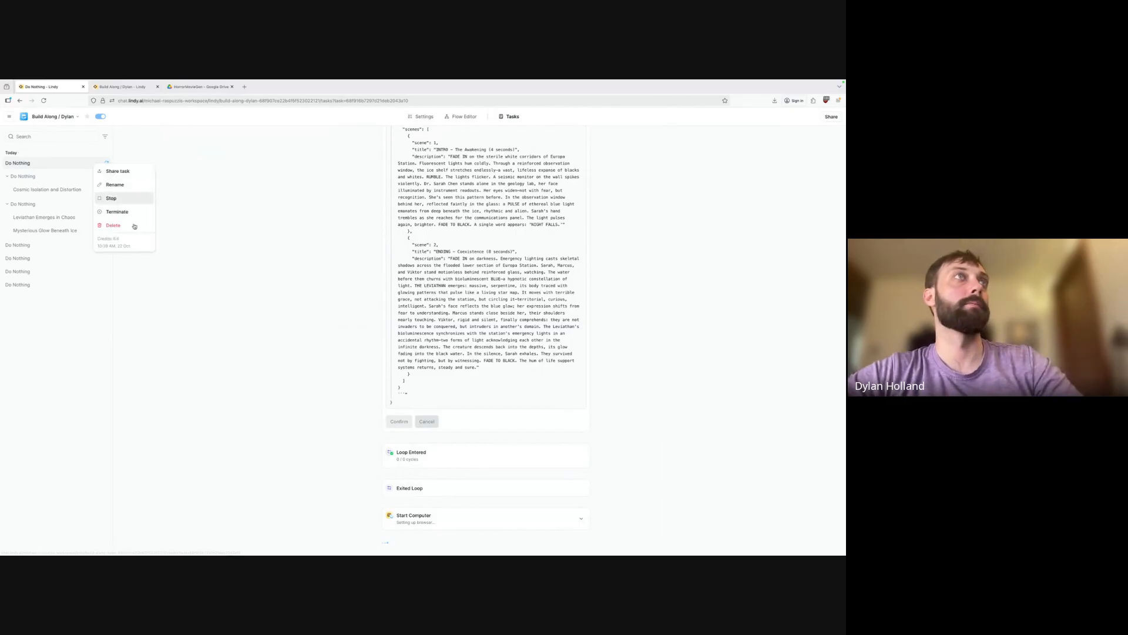
{"action": "left_click", "coordinate": [133, 213]}
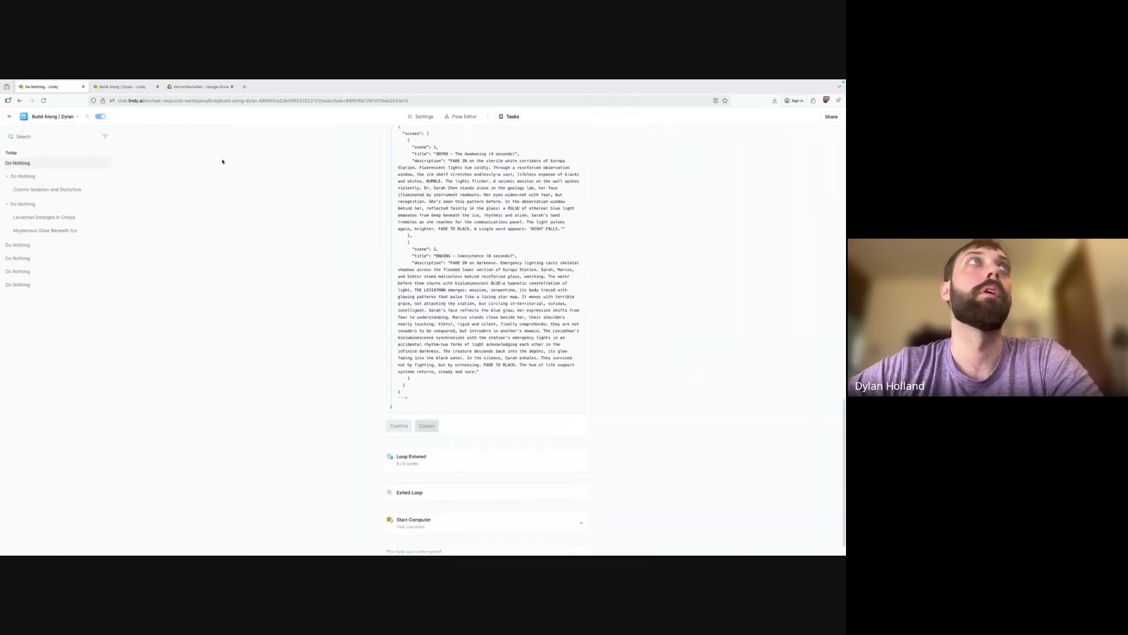
Look over the agent's workflow in the flow editor.
{"action": "left_click", "coordinate": [105, 141]}
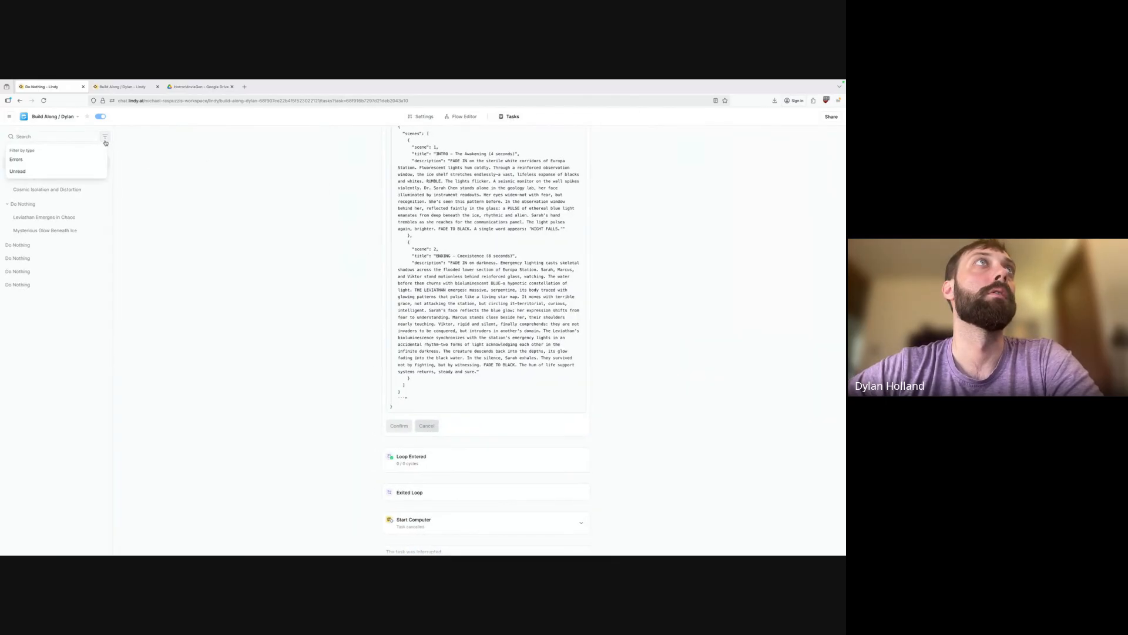
{"action": "left_click", "coordinate": [464, 116]}
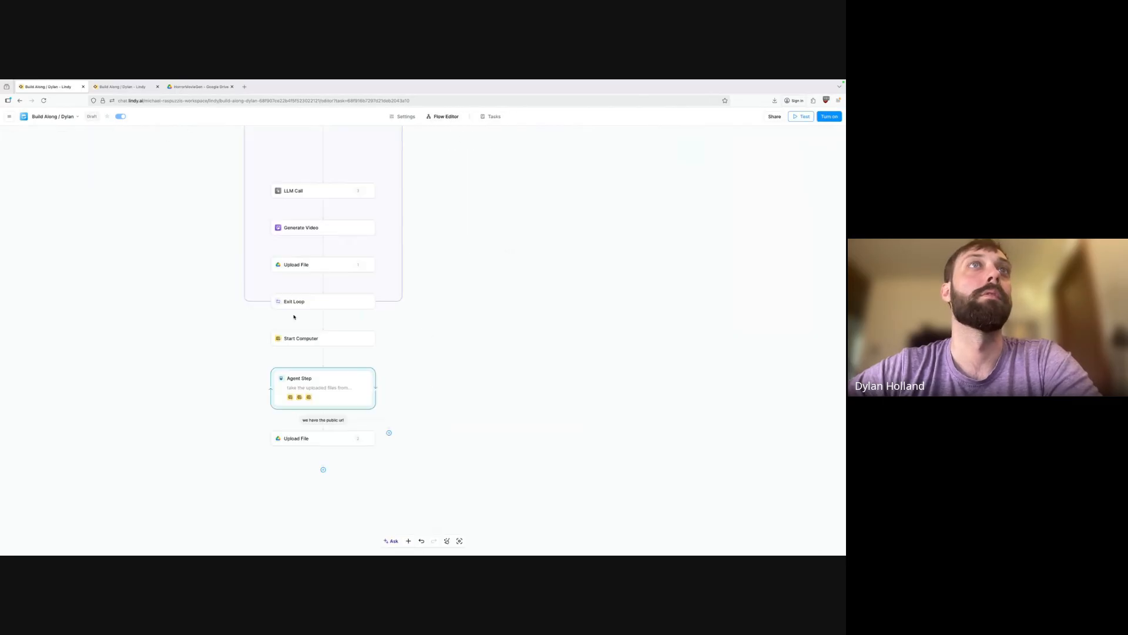
{"action": "scroll", "coordinate": [431, 362], "scroll_direction": "up", "scroll_amount": 5}
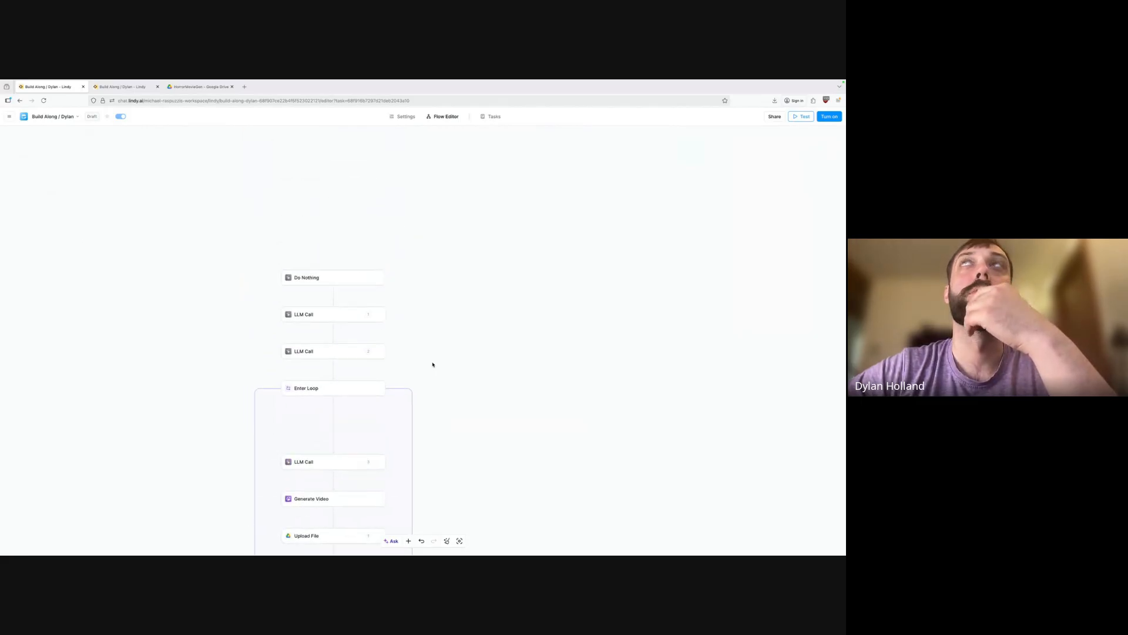
{"action": "scroll", "coordinate": [432, 364], "scroll_direction": "down", "scroll_amount": 3}
{"action": "scroll", "coordinate": [431, 202], "scroll_direction": "up", "scroll_amount": 2}
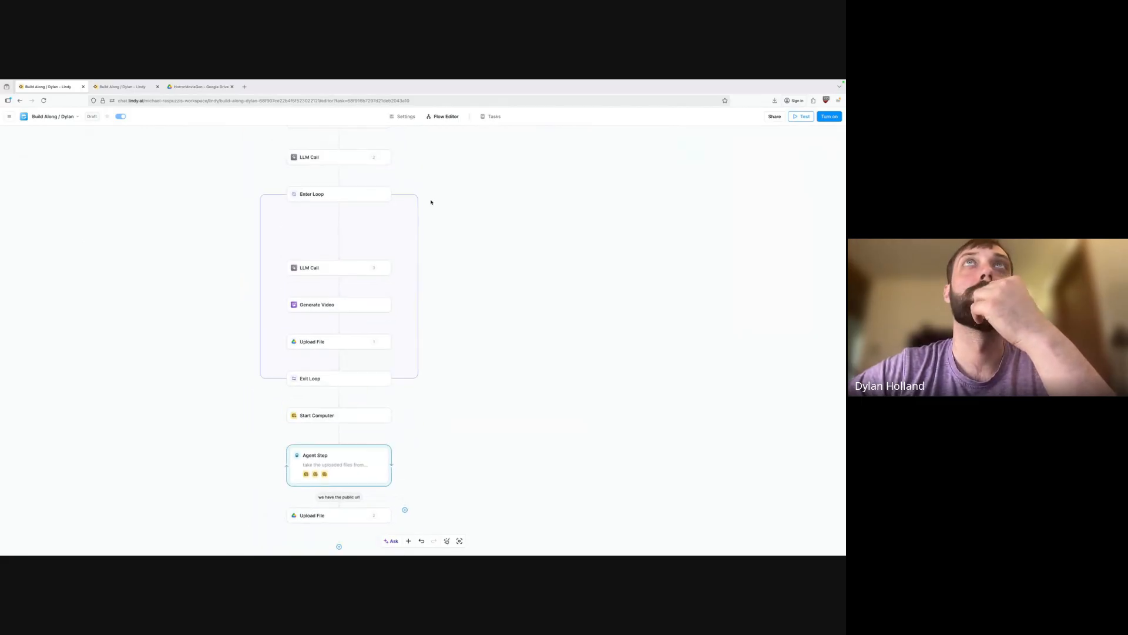
Start another Do Nothing run of the agent from the Tasks view.
{"action": "left_click", "coordinate": [491, 117]}
{"action": "left_click", "coordinate": [105, 136]}
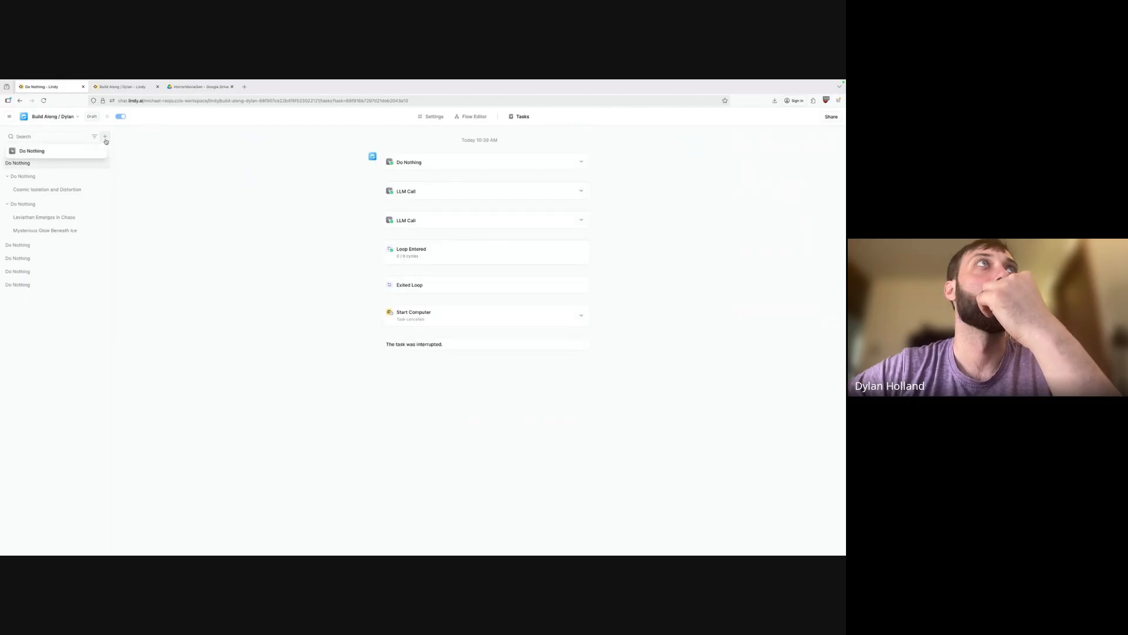
{"action": "left_click", "coordinate": [90, 154]}
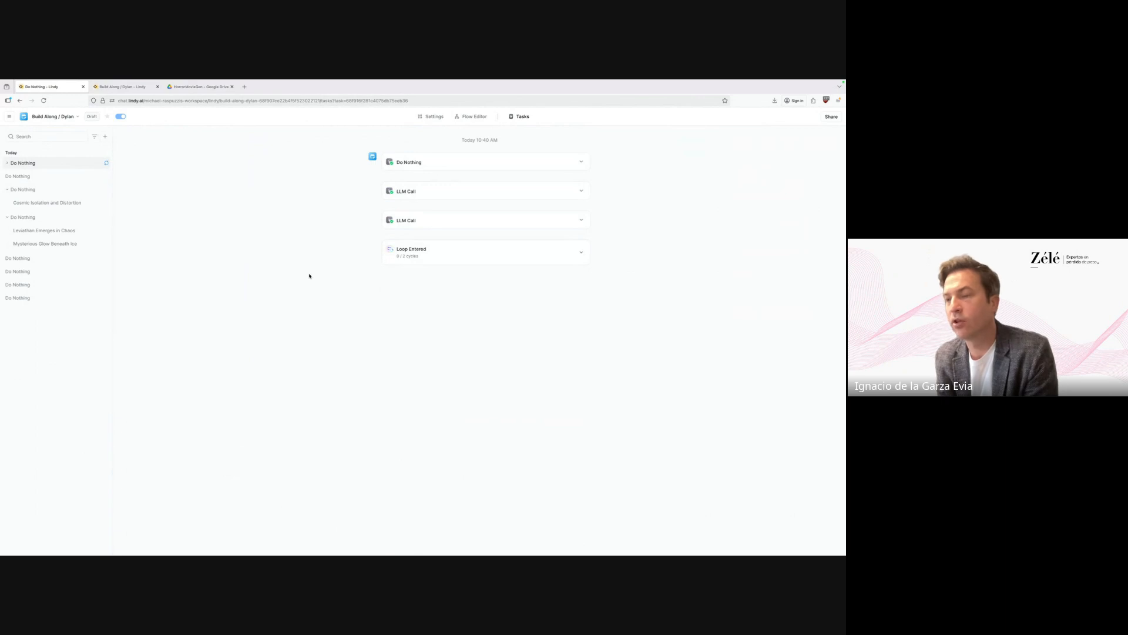
Expand Loop Entered to list the Leviathan's Choice and Europa scene cycles.
{"action": "left_click", "coordinate": [581, 252]}
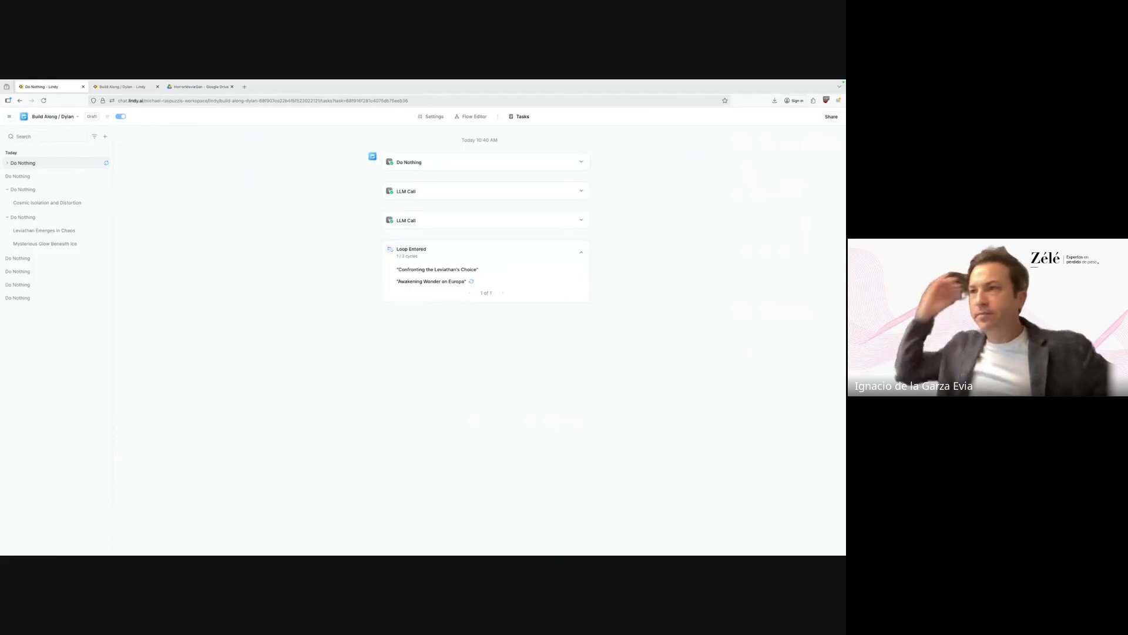
Read the Leviathan cycle's video generation error, then open the Awakening Wonder on Europa cycle.
{"action": "left_click", "coordinate": [434, 269]}
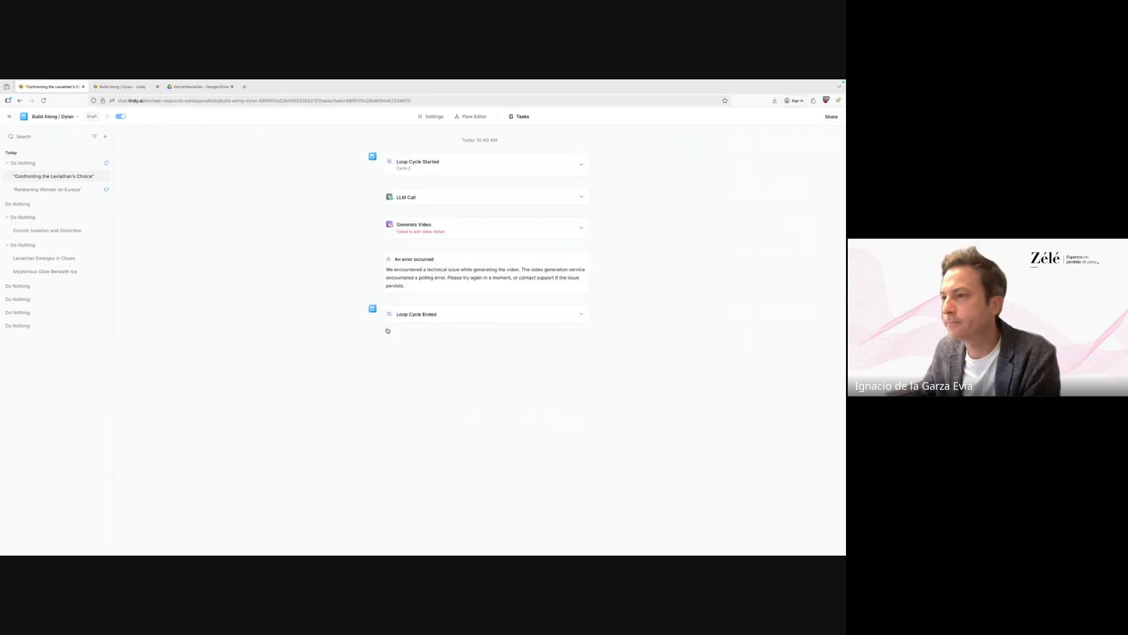
{"action": "left_click", "coordinate": [511, 319]}
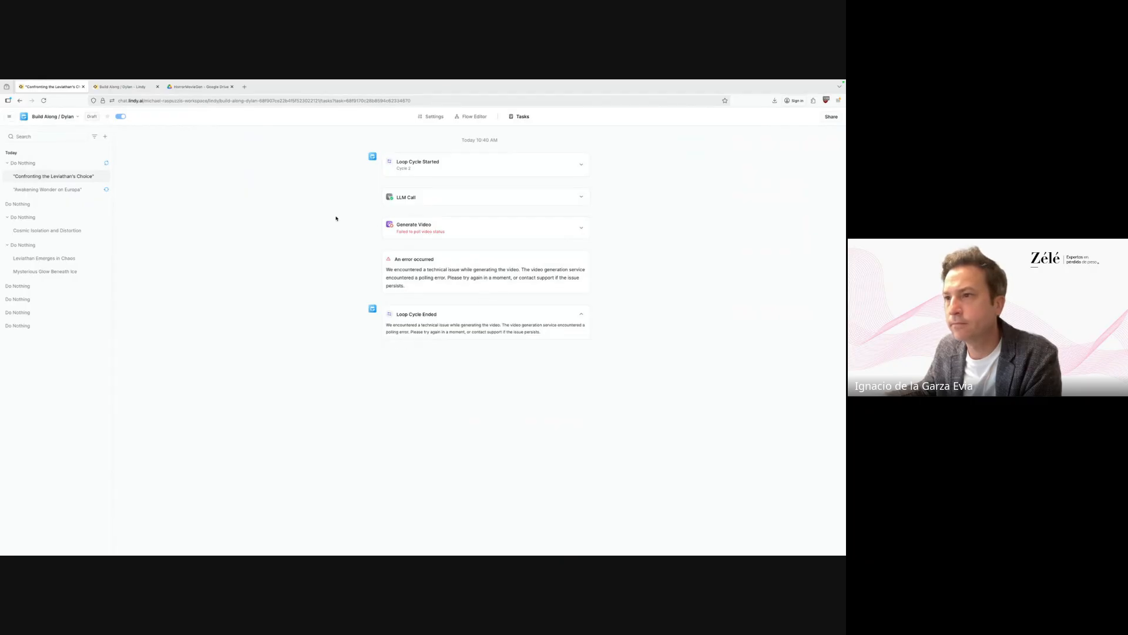
{"action": "left_click", "coordinate": [74, 189]}
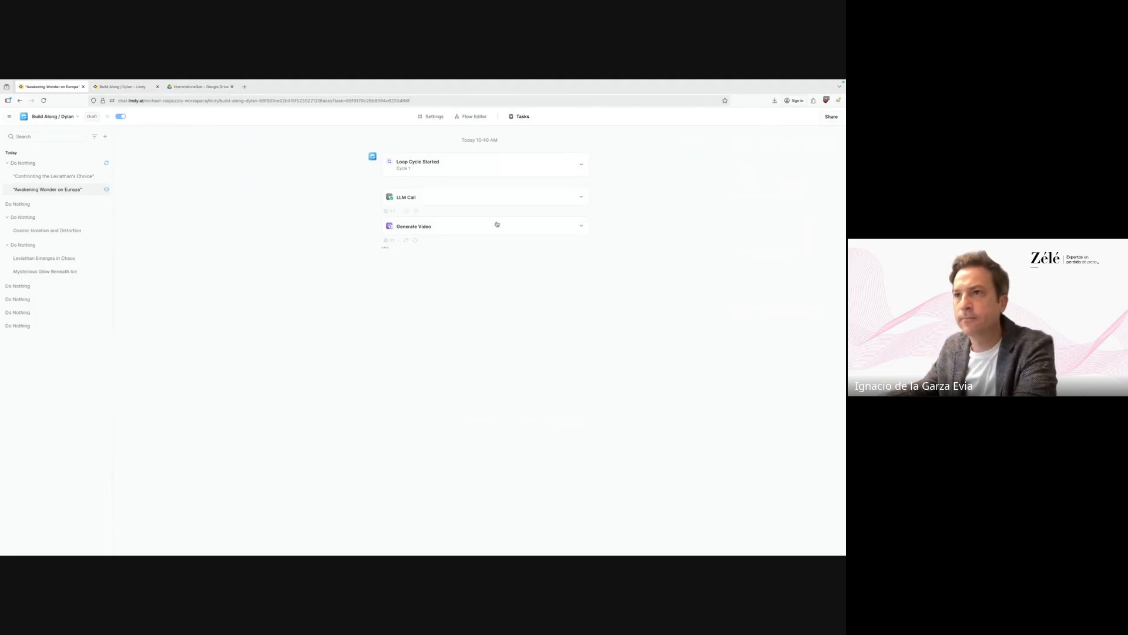
Compare the Europa video prompt with the failed Leviathan step's error and settings.
{"action": "left_click", "coordinate": [543, 228]}
{"action": "scroll", "coordinate": [442, 358], "scroll_direction": "down", "scroll_amount": 1}
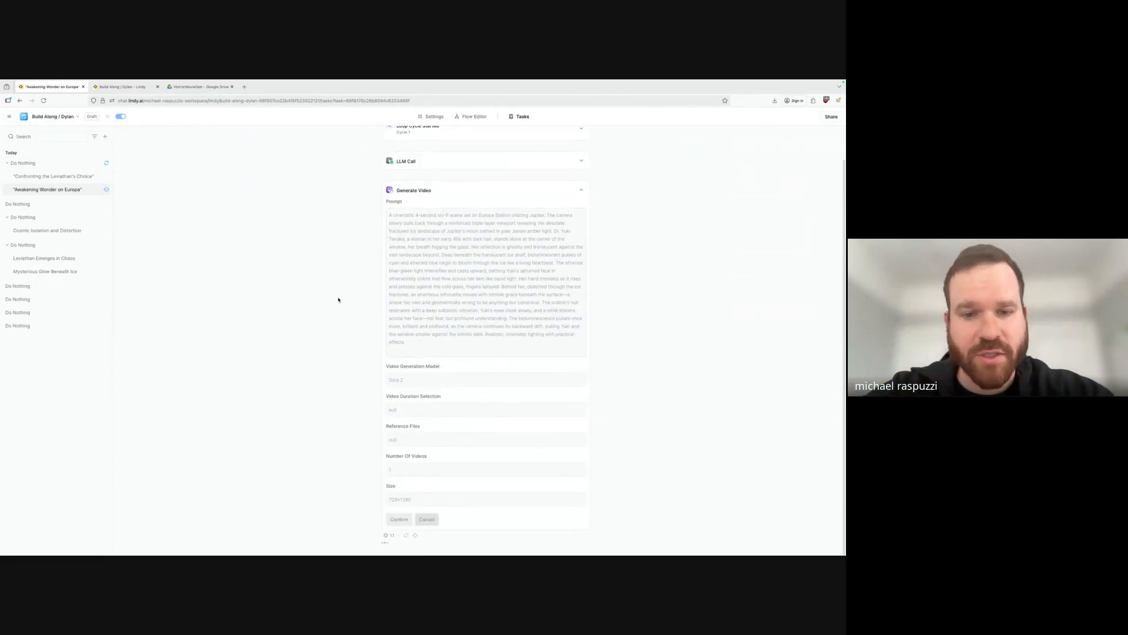
{"action": "left_click", "coordinate": [80, 179]}
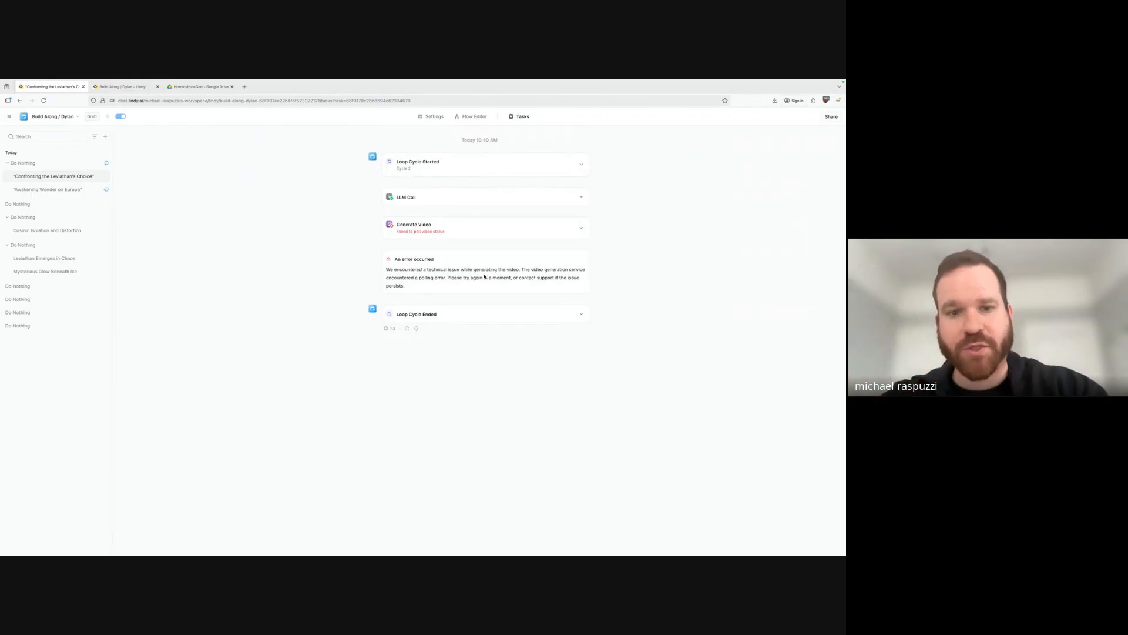
{"action": "left_click_drag", "start_coordinate": [449, 269], "coordinate": [560, 285]}
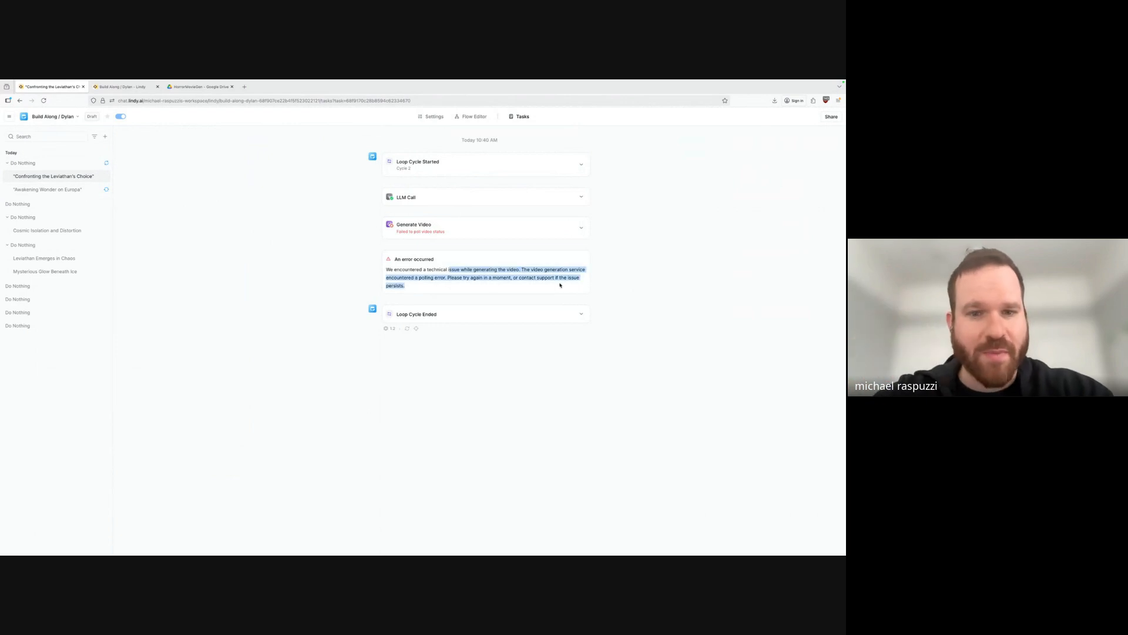
{"action": "left_click", "coordinate": [482, 289]}
{"action": "left_click", "coordinate": [582, 228]}
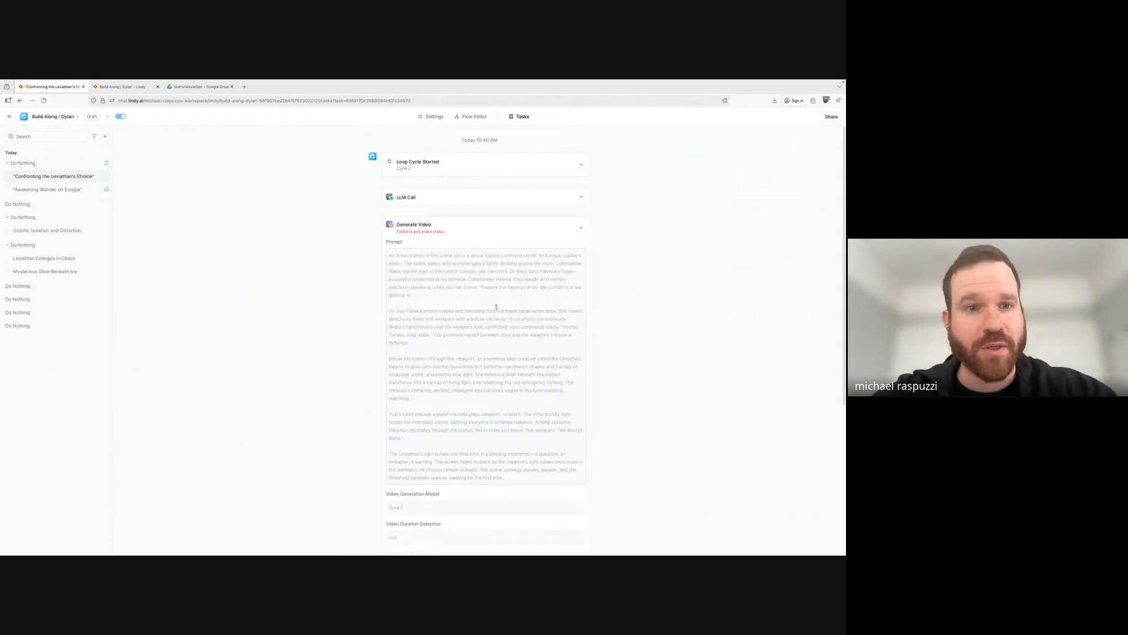
{"action": "scroll", "coordinate": [496, 314], "scroll_direction": "down", "scroll_amount": 2}
{"action": "scroll", "coordinate": [496, 313], "scroll_direction": "down", "scroll_amount": 2}
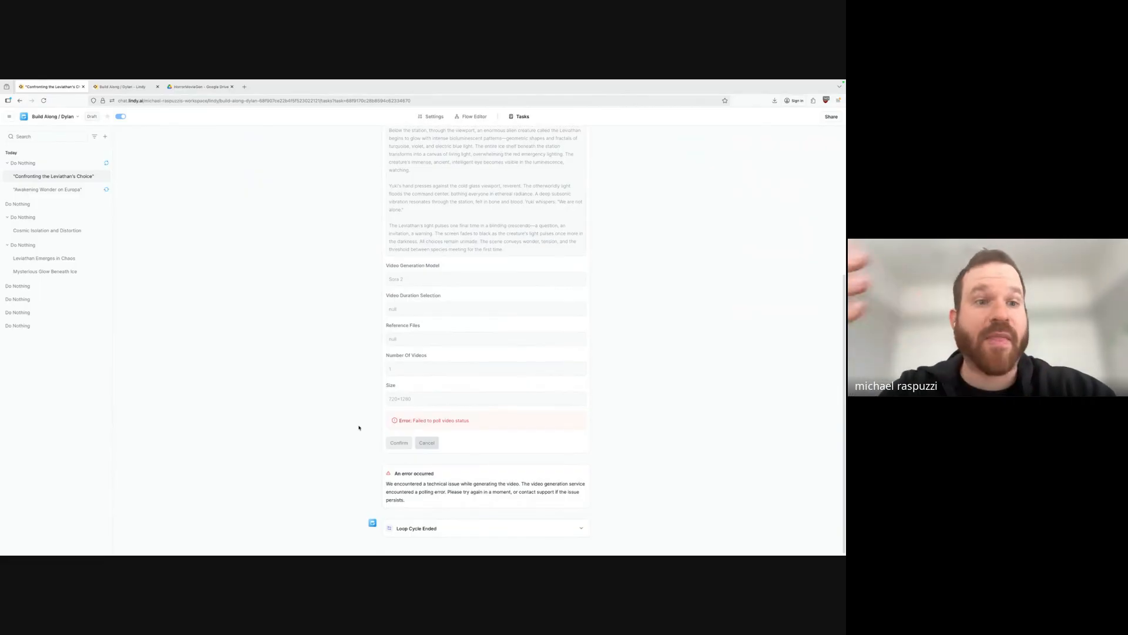
{"action": "scroll", "coordinate": [359, 427], "scroll_direction": "up", "scroll_amount": 2}
{"action": "scroll", "coordinate": [359, 427], "scroll_direction": "up", "scroll_amount": 2}
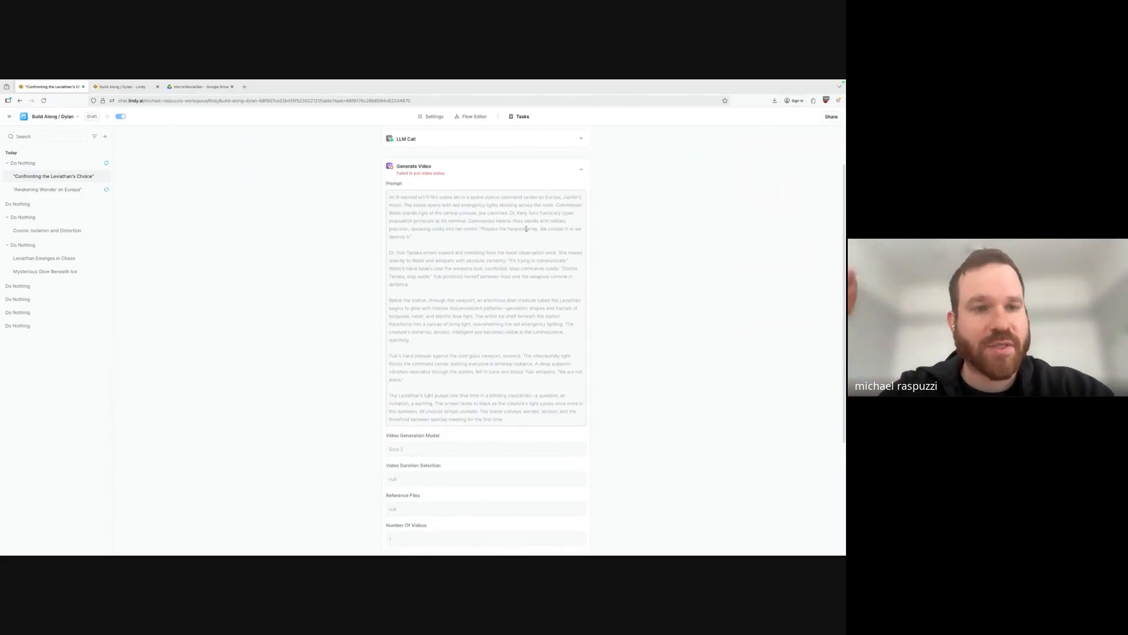
{"action": "left_click", "coordinate": [584, 169]}
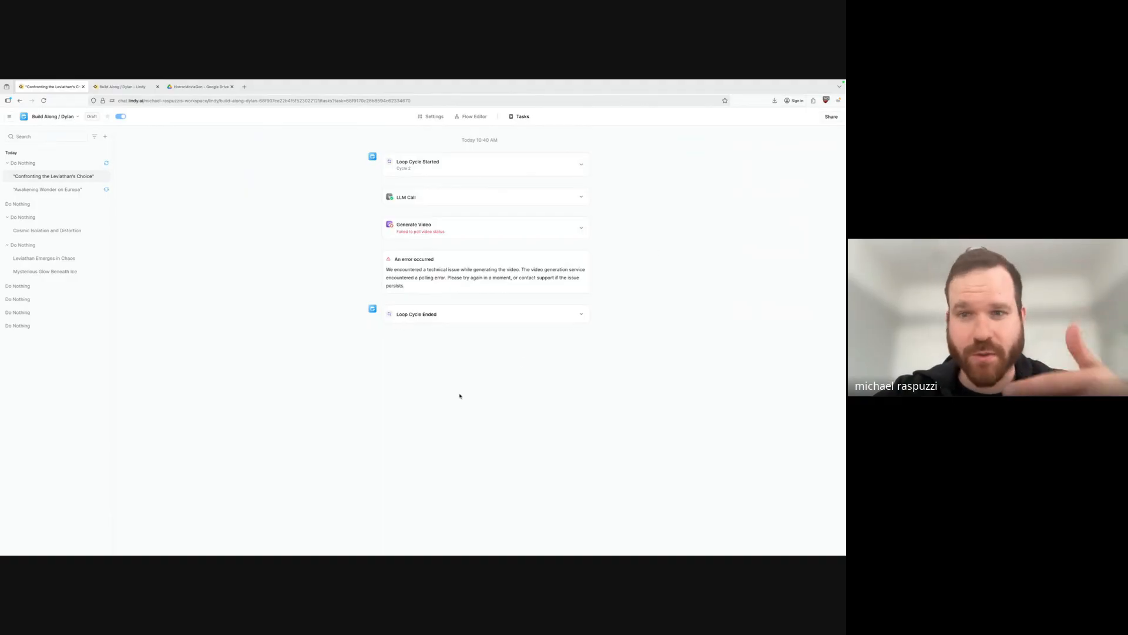
Review the Europa 4-second Sora 2 720×1280 prompt, then collapse the Leviathan Generate Video step.
{"action": "left_click", "coordinate": [75, 189]}
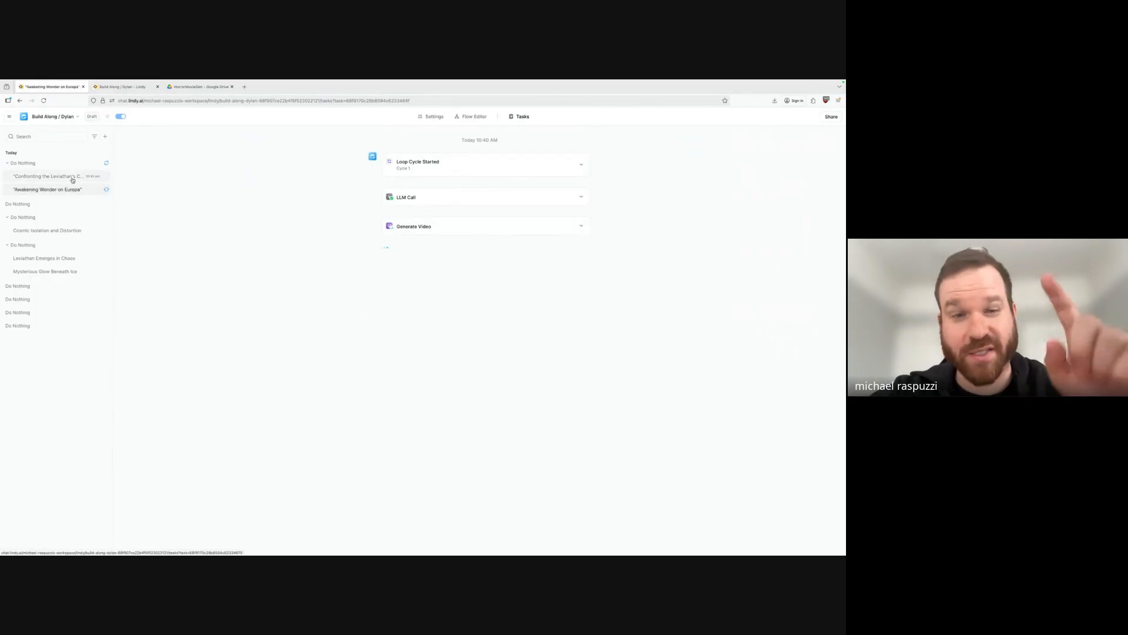
{"action": "left_click", "coordinate": [406, 226]}
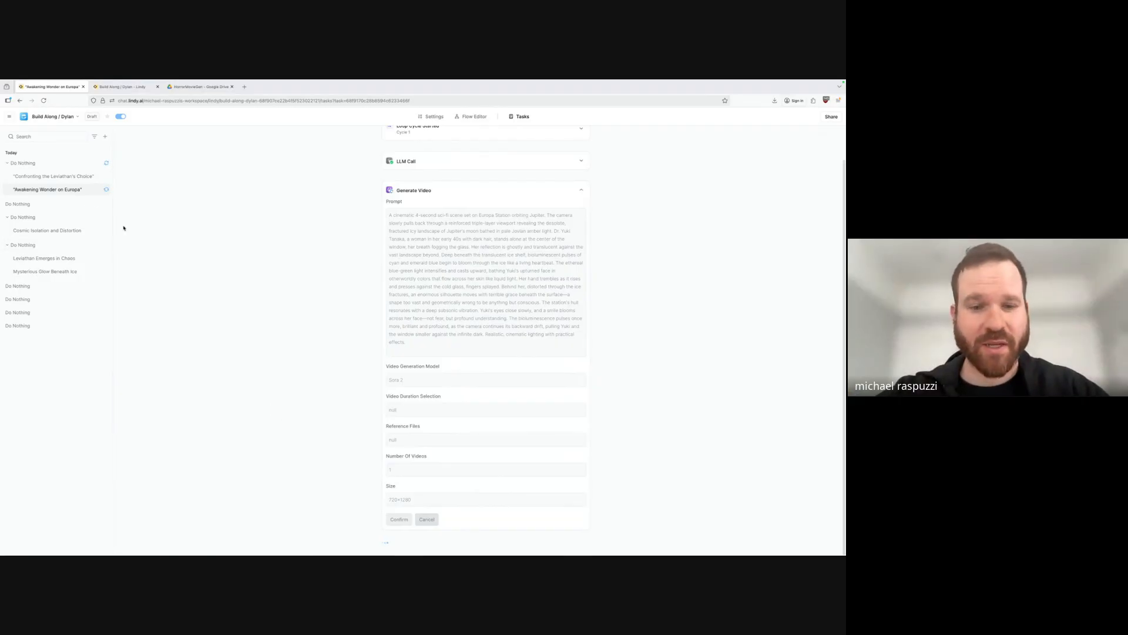
{"action": "left_click", "coordinate": [76, 178]}
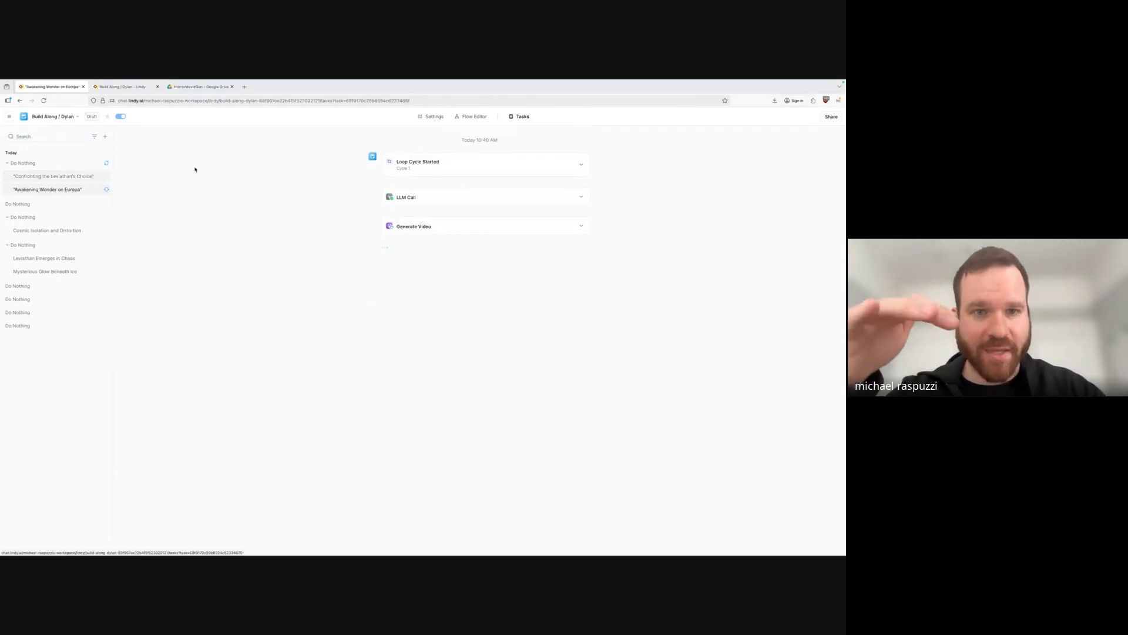
{"action": "left_click", "coordinate": [582, 227]}
{"action": "scroll", "coordinate": [519, 360], "scroll_direction": "down", "scroll_amount": 2}
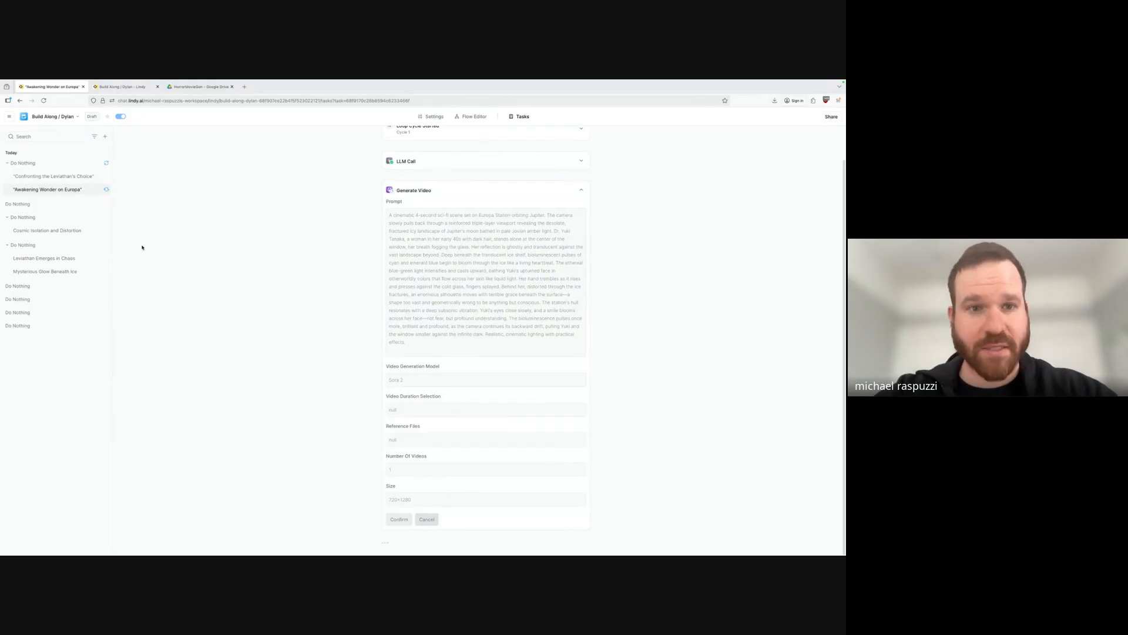
{"action": "scroll", "coordinate": [214, 273], "scroll_direction": "up", "scroll_amount": 1}
{"action": "scroll", "coordinate": [345, 302], "scroll_direction": "down", "scroll_amount": 2}
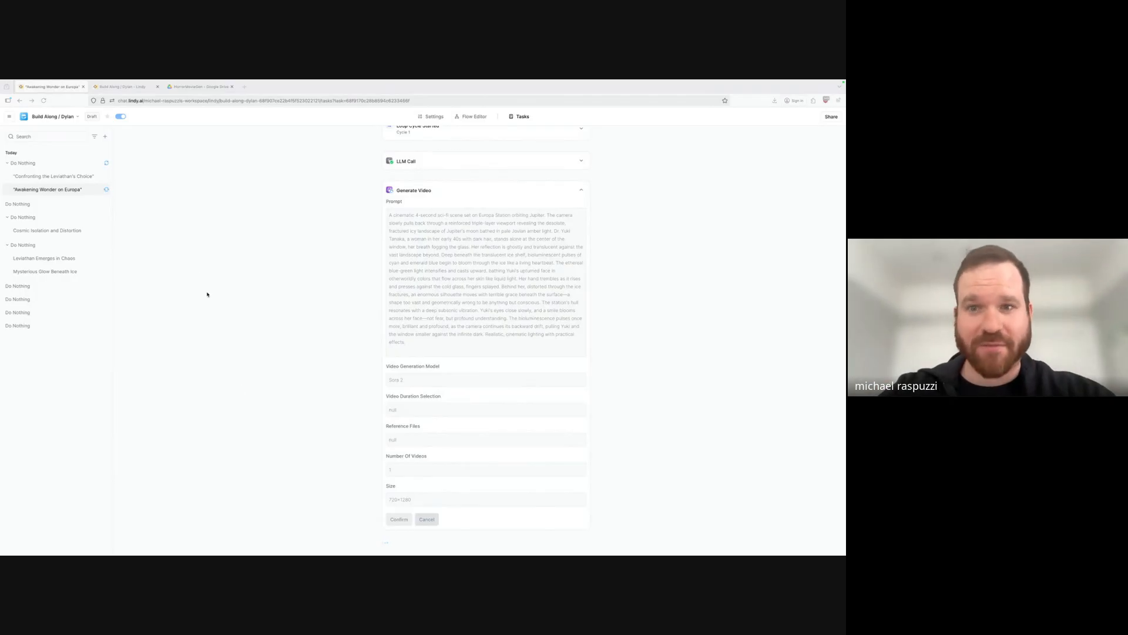
{"action": "left_click", "coordinate": [582, 189]}
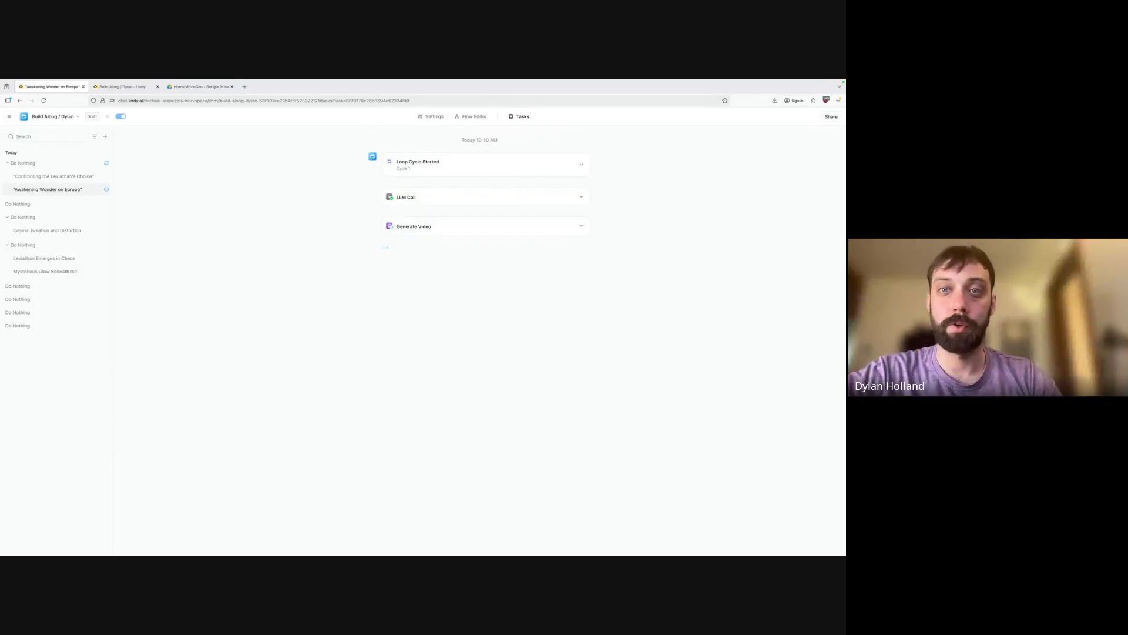
Check the Generate Video step's model list in the flow editor, leaving Sora 2.
{"action": "left_click", "coordinate": [475, 117]}
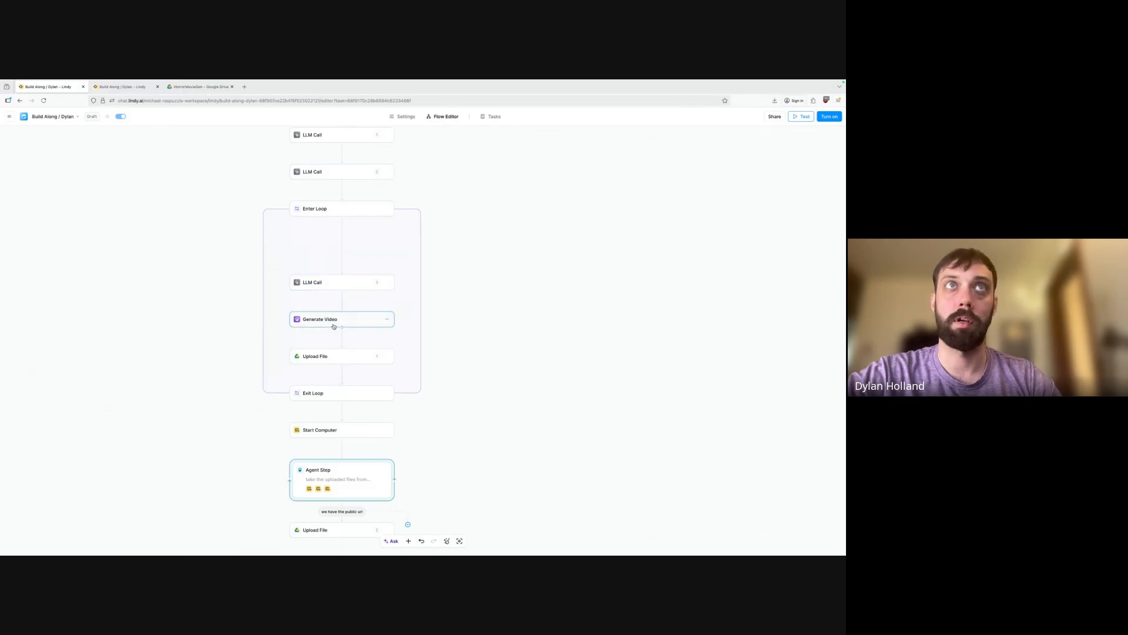
{"action": "left_click", "coordinate": [333, 325]}
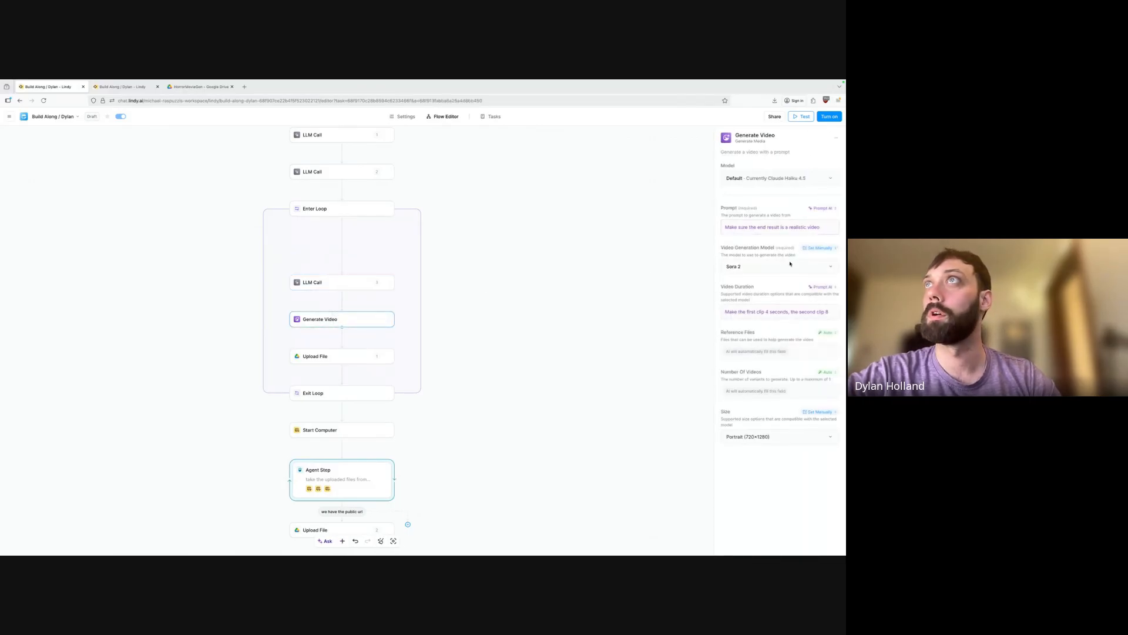
{"action": "left_click", "coordinate": [790, 264]}
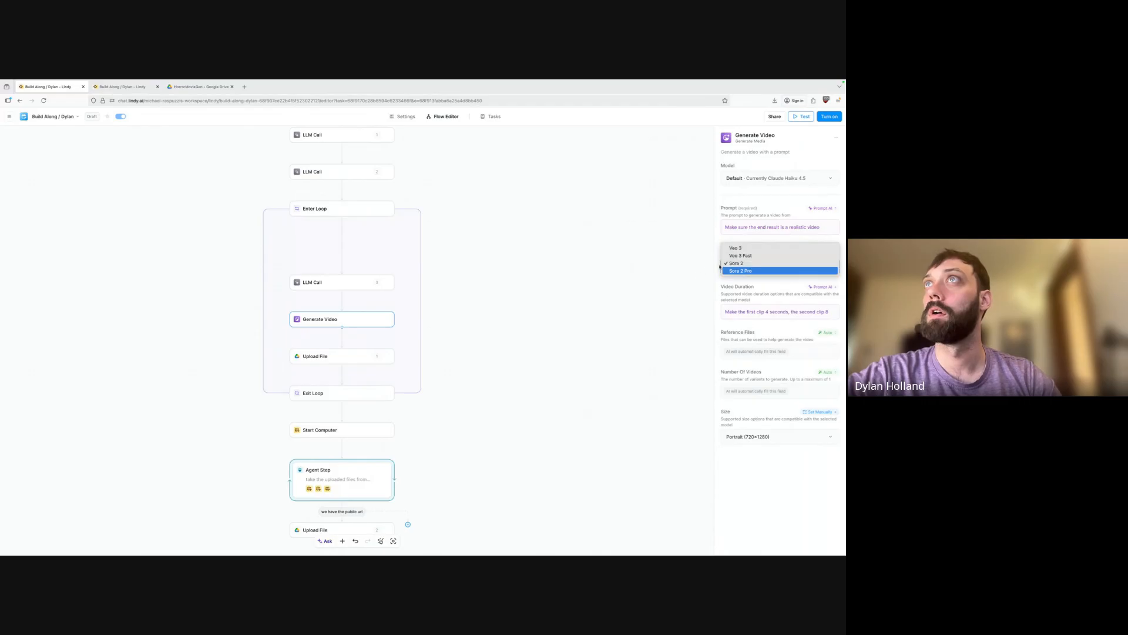
{"action": "left_click", "coordinate": [680, 279]}
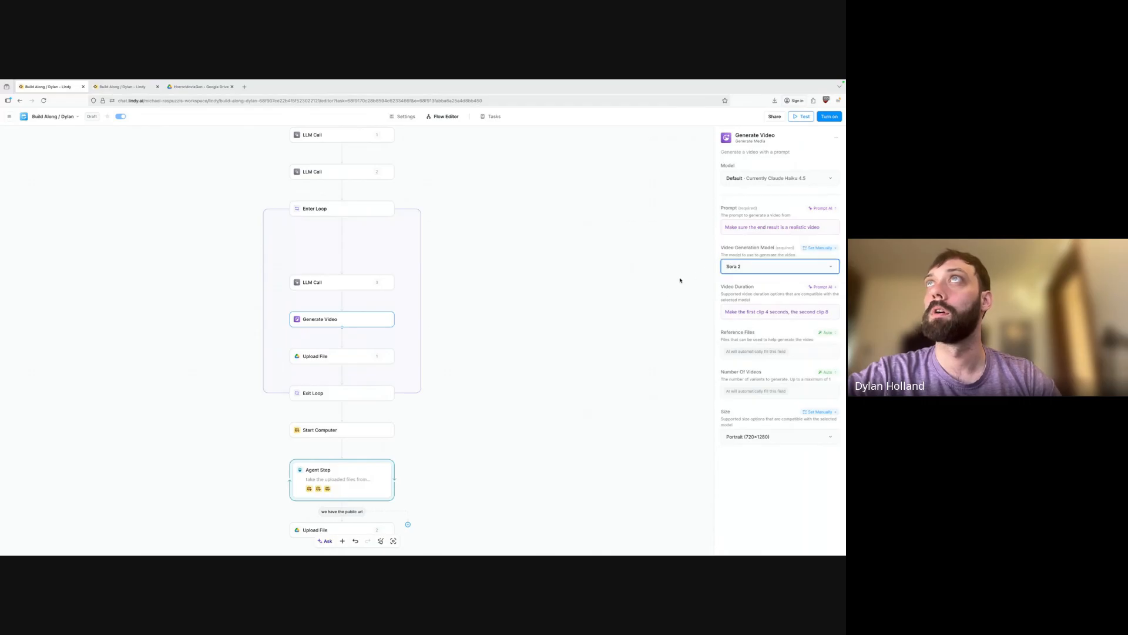
Terminate the running Europa task.
{"action": "left_click", "coordinate": [495, 116]}
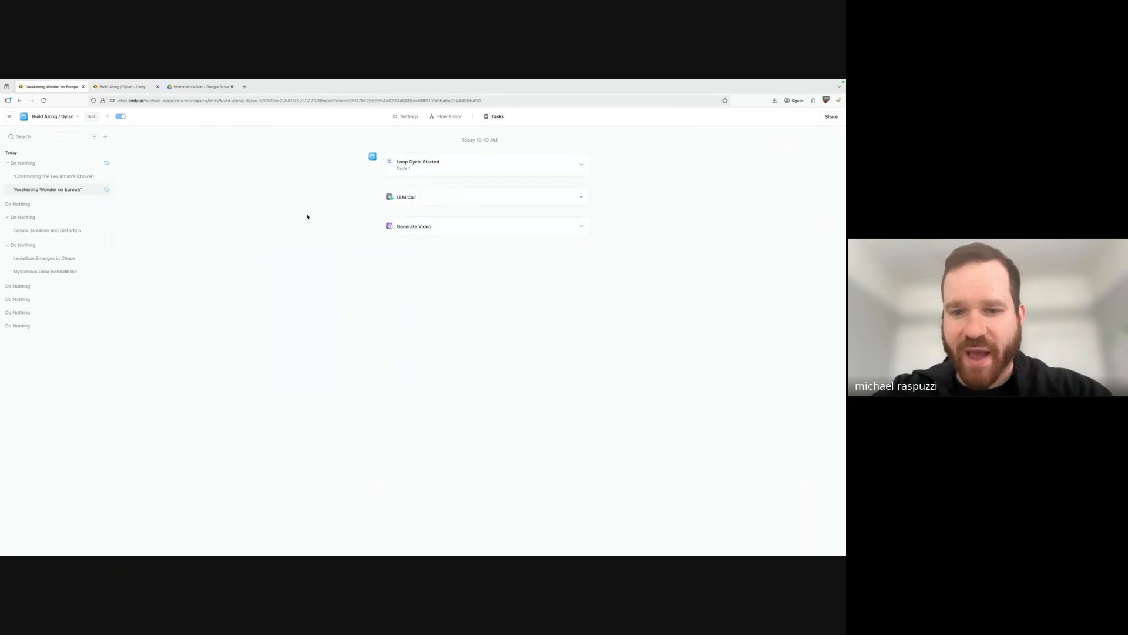
{"action": "left_click", "coordinate": [84, 164]}
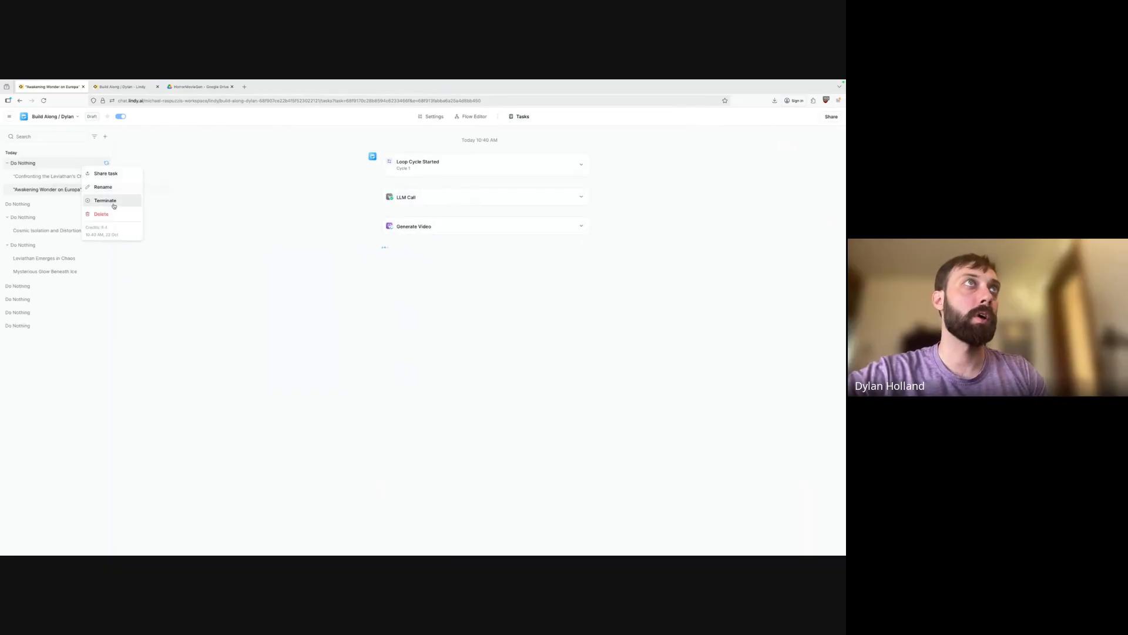
{"action": "left_click", "coordinate": [114, 203]}
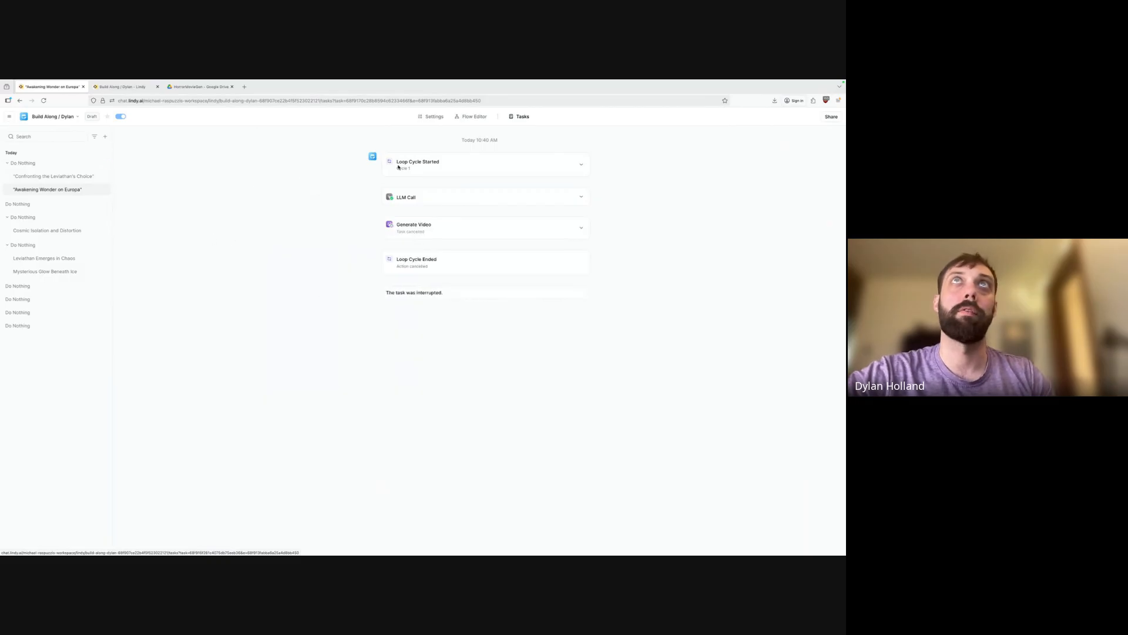
Switch the Generate Video model from Sora 2 to Veo 3 Fast.
{"action": "left_click", "coordinate": [473, 116]}
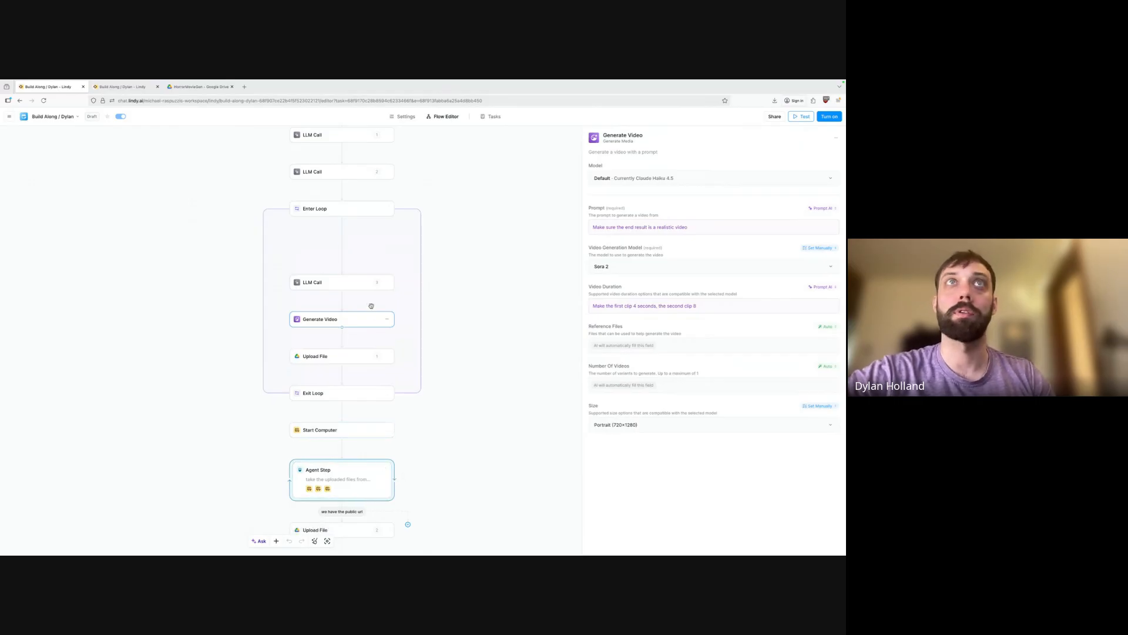
{"action": "left_click", "coordinate": [650, 265]}
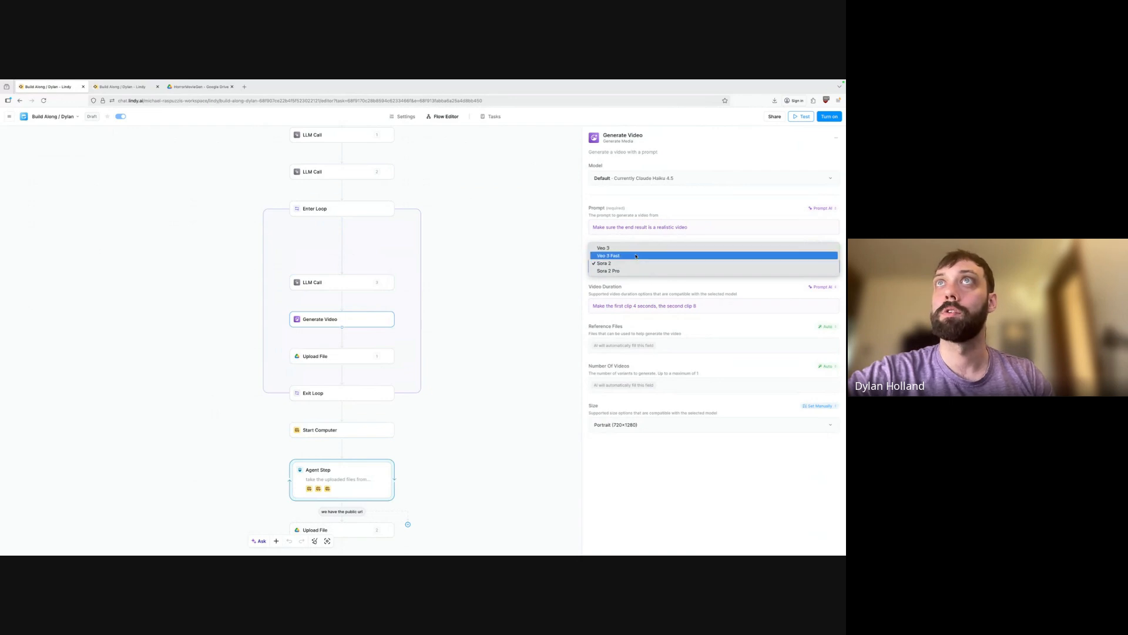
{"action": "left_click", "coordinate": [635, 256]}
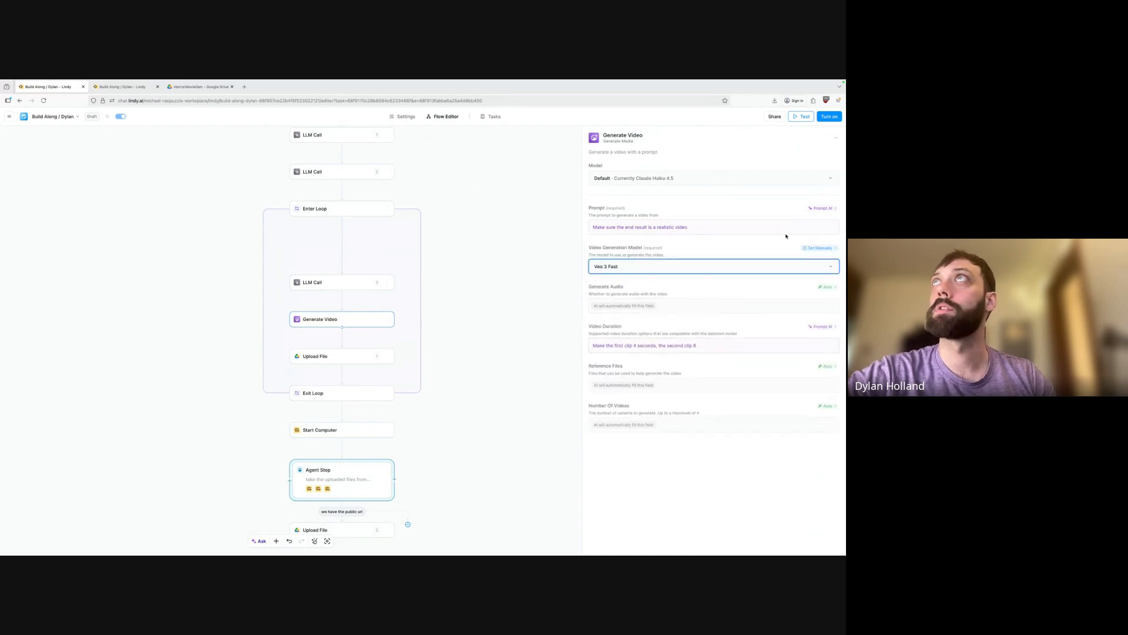
{"action": "left_click", "coordinate": [484, 116]}
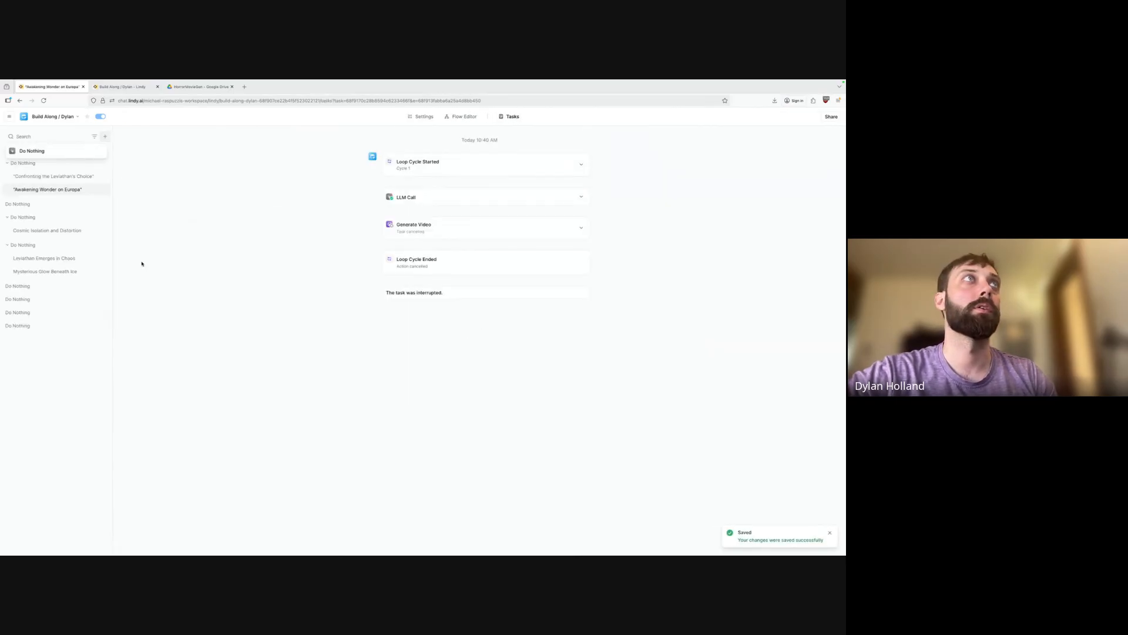
Launch a fresh run by choosing the Do Nothing trigger.
{"action": "left_click", "coordinate": [71, 151]}
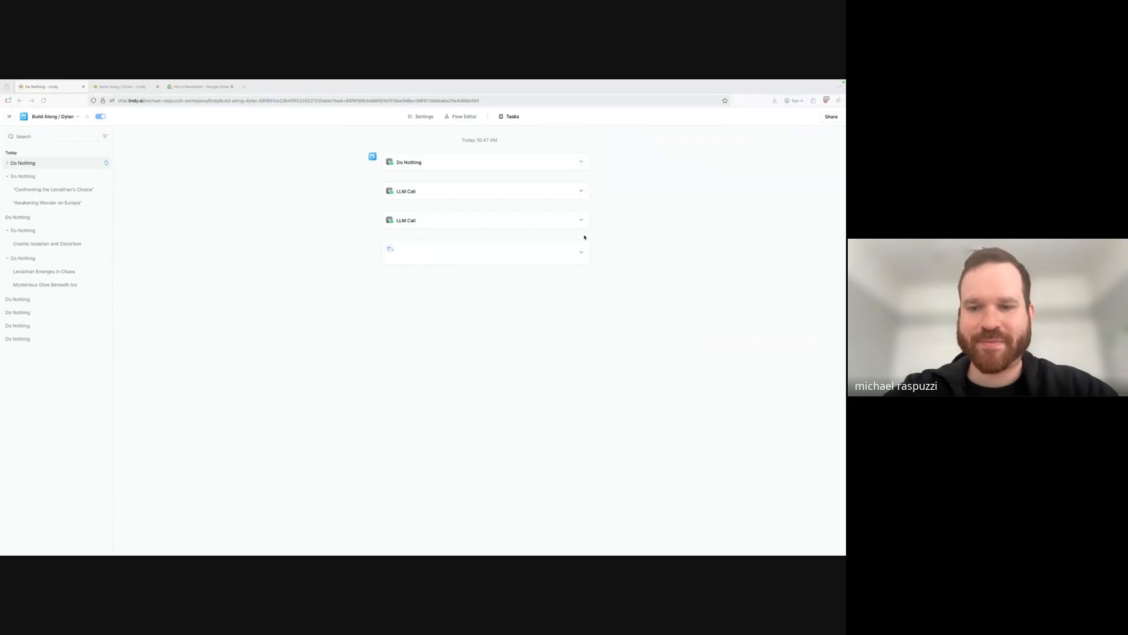
Open the Descent into Isolation cycle from the Loop Entered step.
{"action": "left_click", "coordinate": [582, 253]}
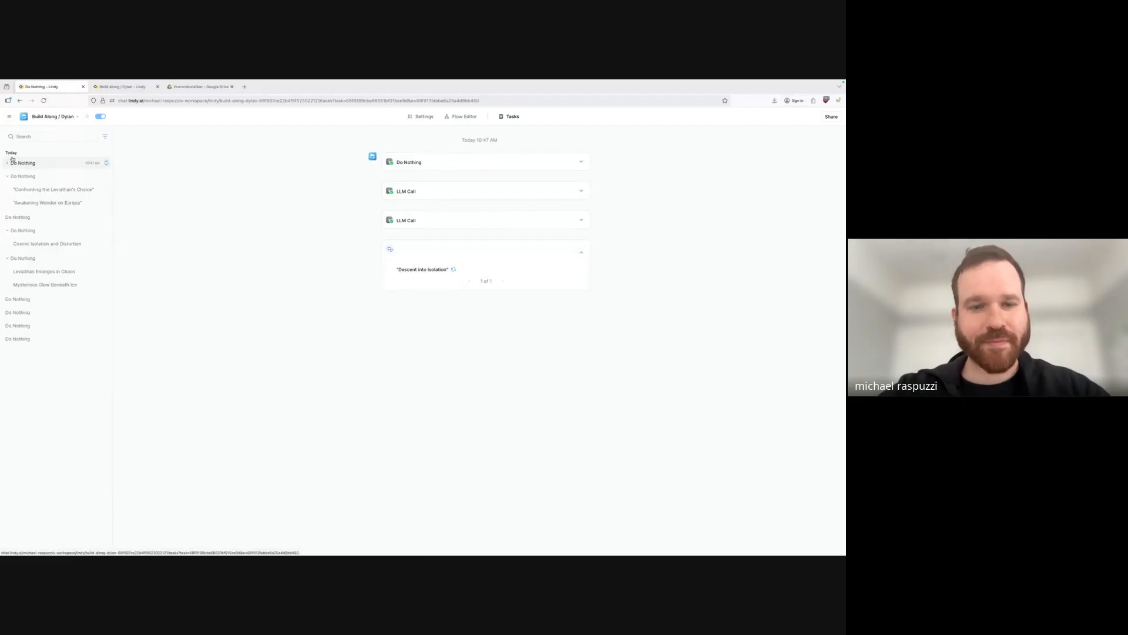
{"action": "left_click", "coordinate": [29, 164]}
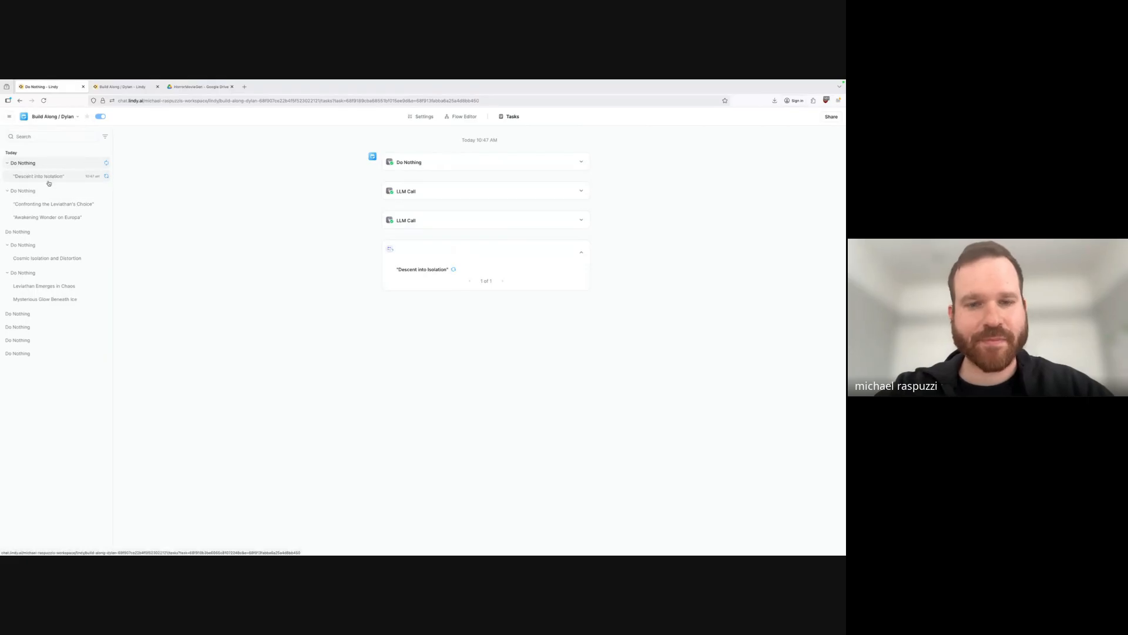
{"action": "left_click", "coordinate": [63, 176]}
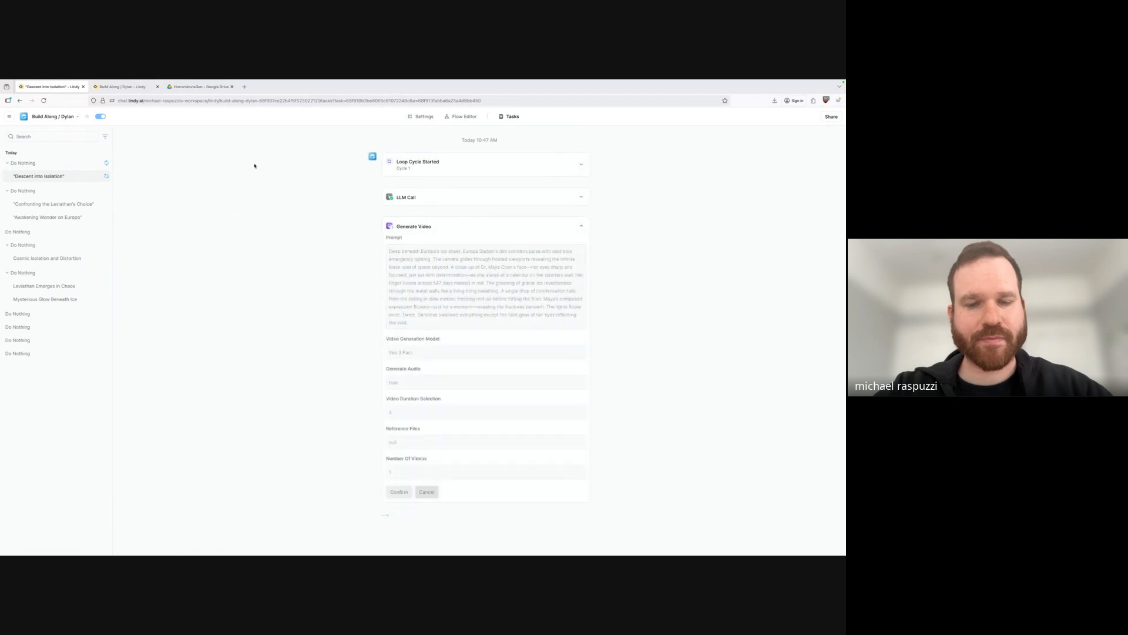
{"action": "left_click", "coordinate": [69, 163]}
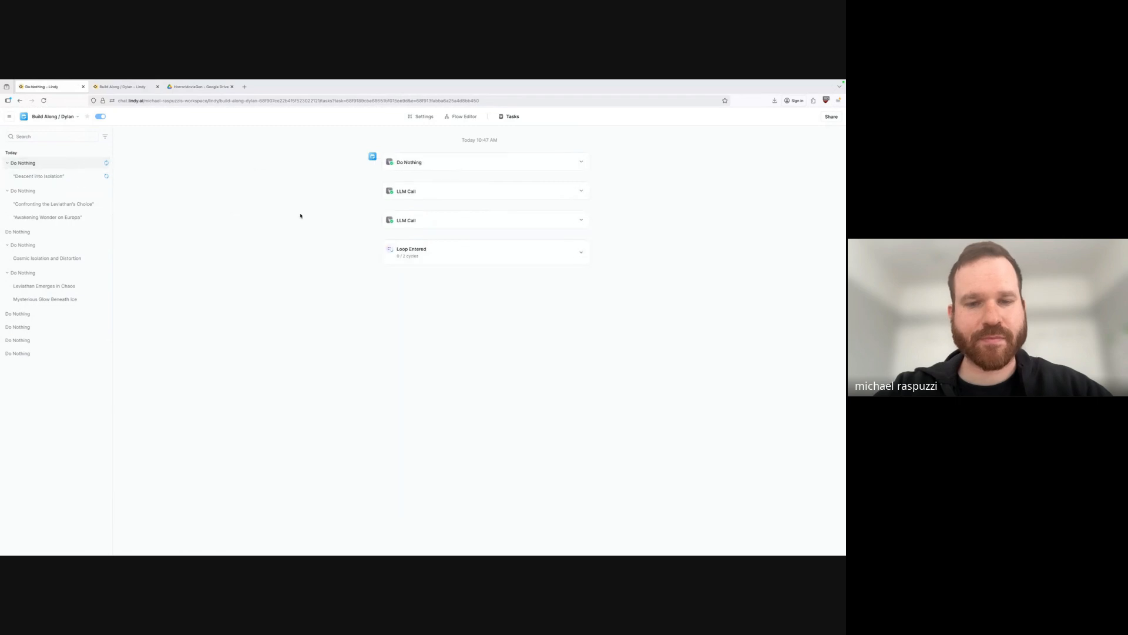
{"action": "left_click", "coordinate": [499, 256]}
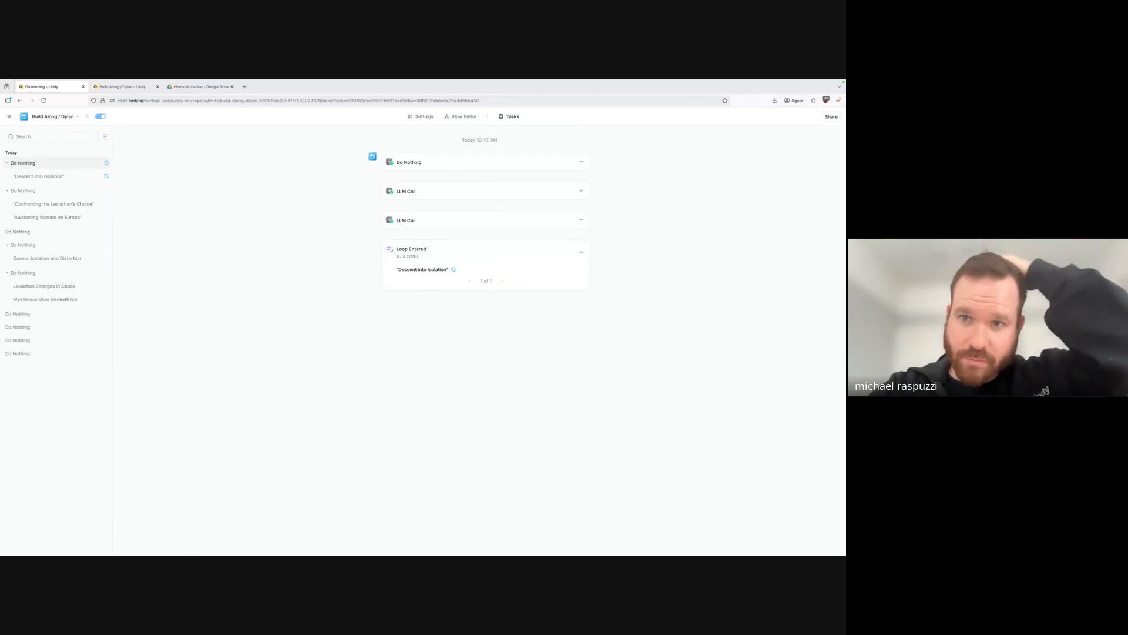
{"action": "left_click", "coordinate": [423, 270]}
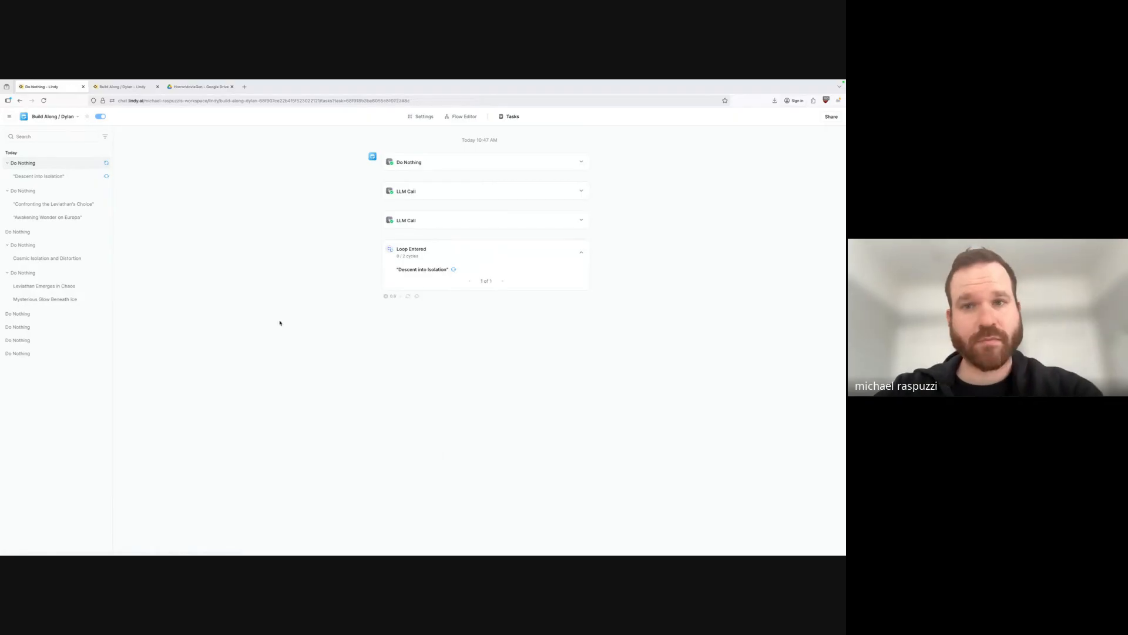
Expand its Generate Video step and read the Veo 3 Fast video prompt.
{"action": "left_click", "coordinate": [454, 225]}
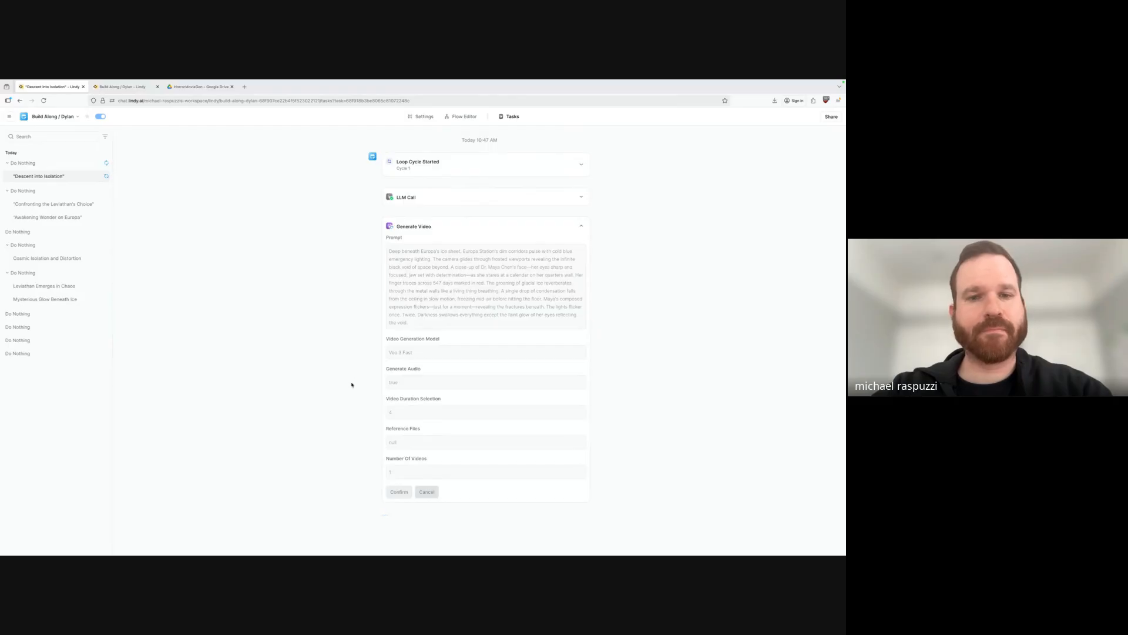
{"action": "double_click", "coordinate": [437, 259]}
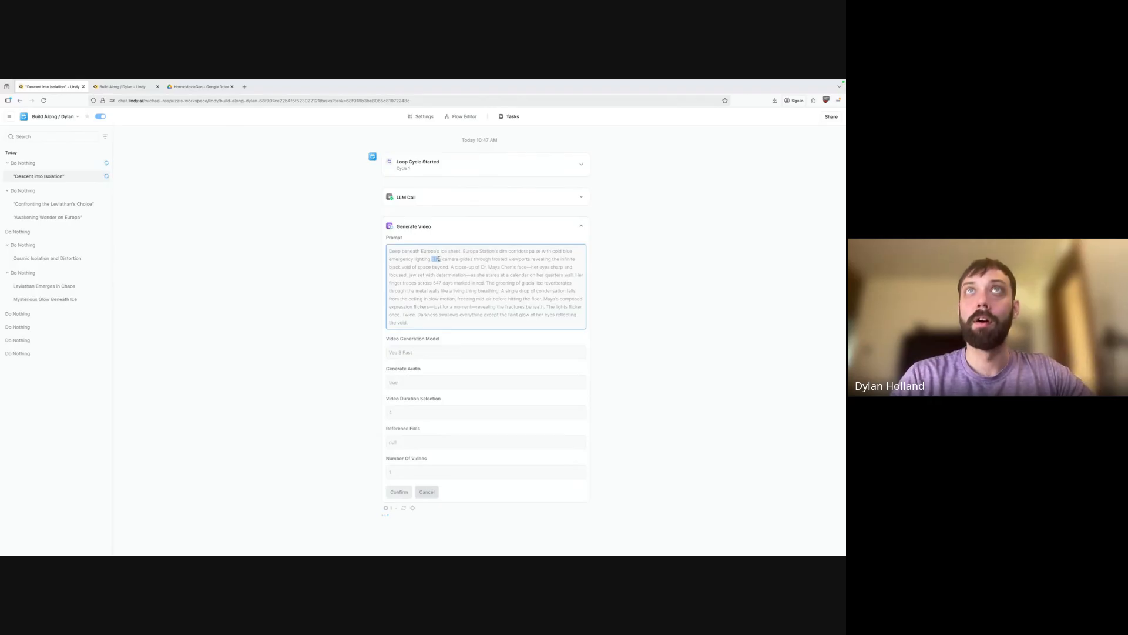
{"action": "left_click_drag", "start_coordinate": [447, 258], "coordinate": [484, 266]}
{"action": "left_click", "coordinate": [504, 260]}
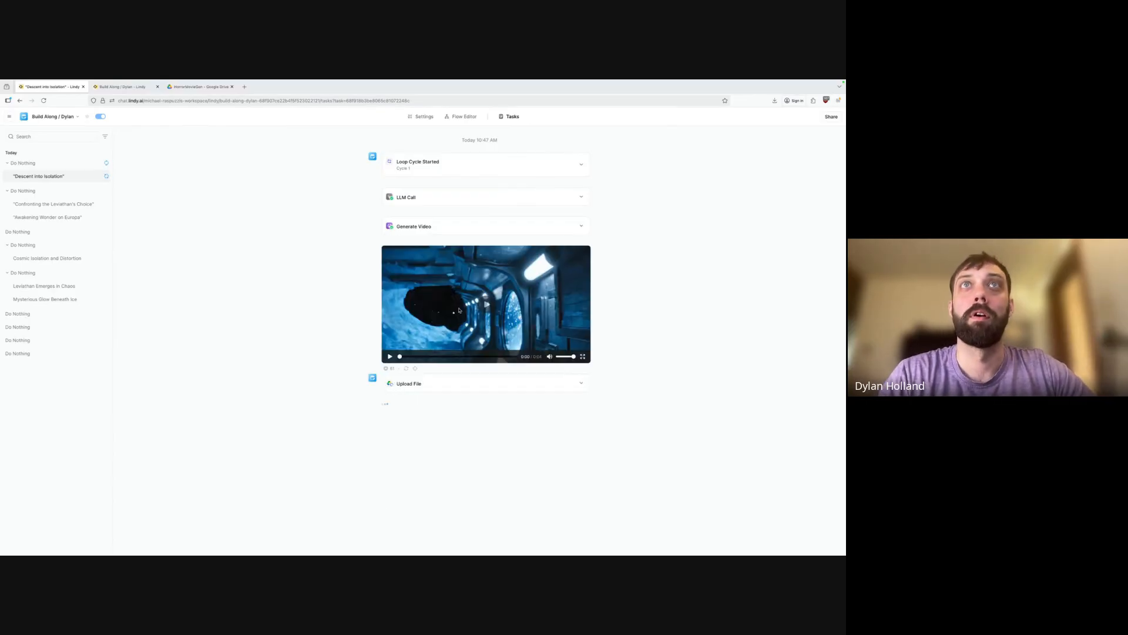
Play the generated Descent into Isolation clip and revisit its cycle.
{"action": "left_click", "coordinate": [488, 308]}
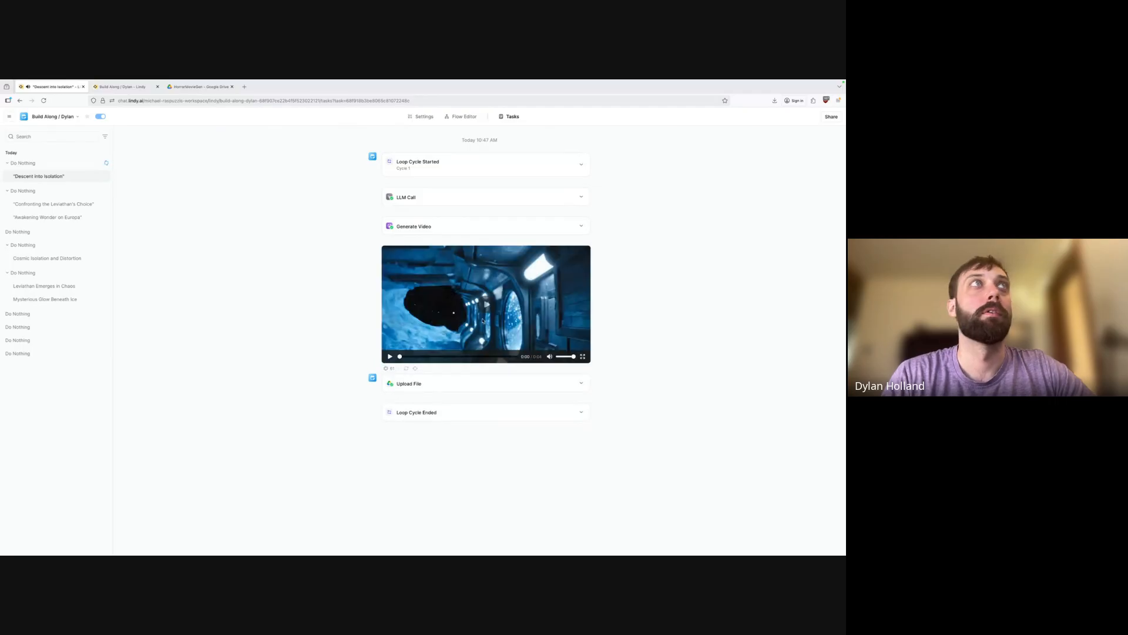
{"action": "left_click", "coordinate": [488, 320]}
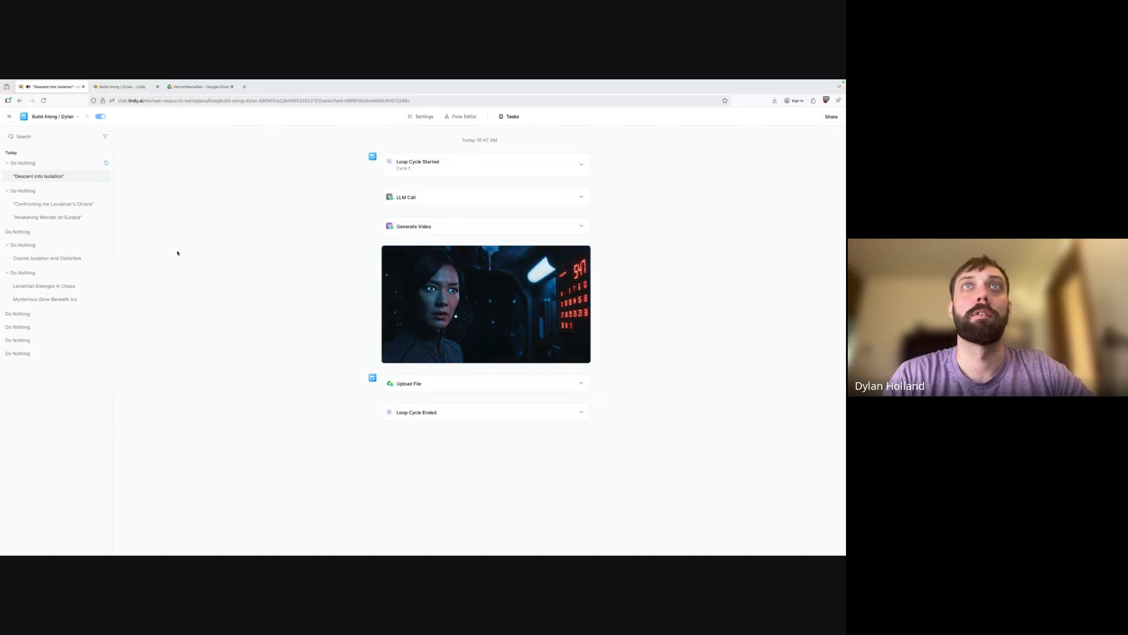
{"action": "left_click", "coordinate": [23, 163]}
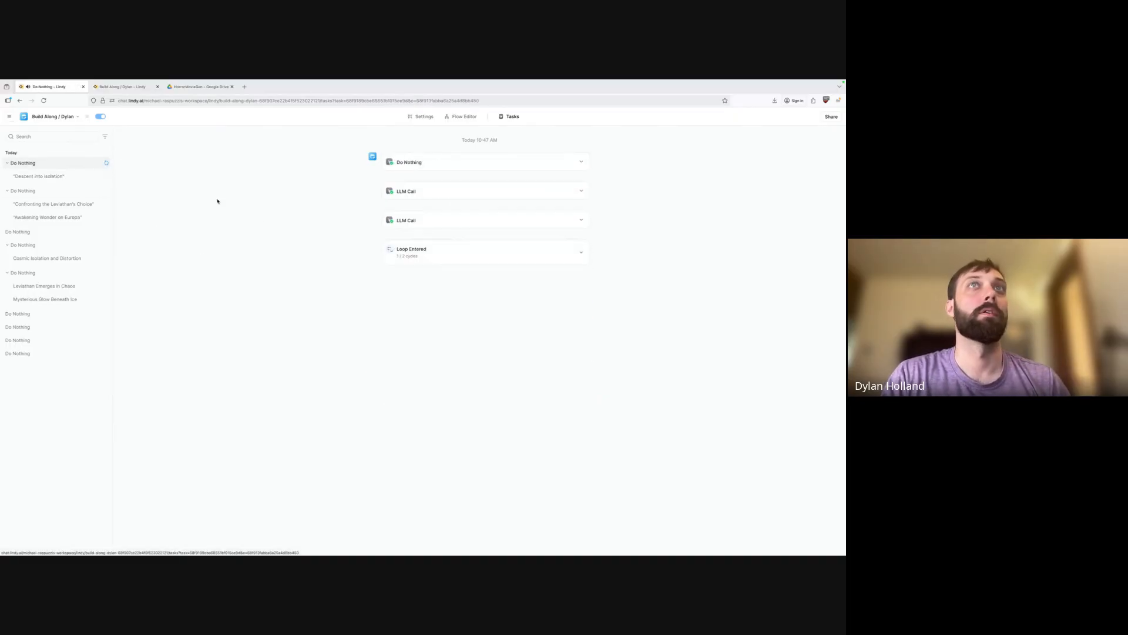
{"action": "left_click", "coordinate": [555, 254]}
{"action": "left_click", "coordinate": [442, 283]}
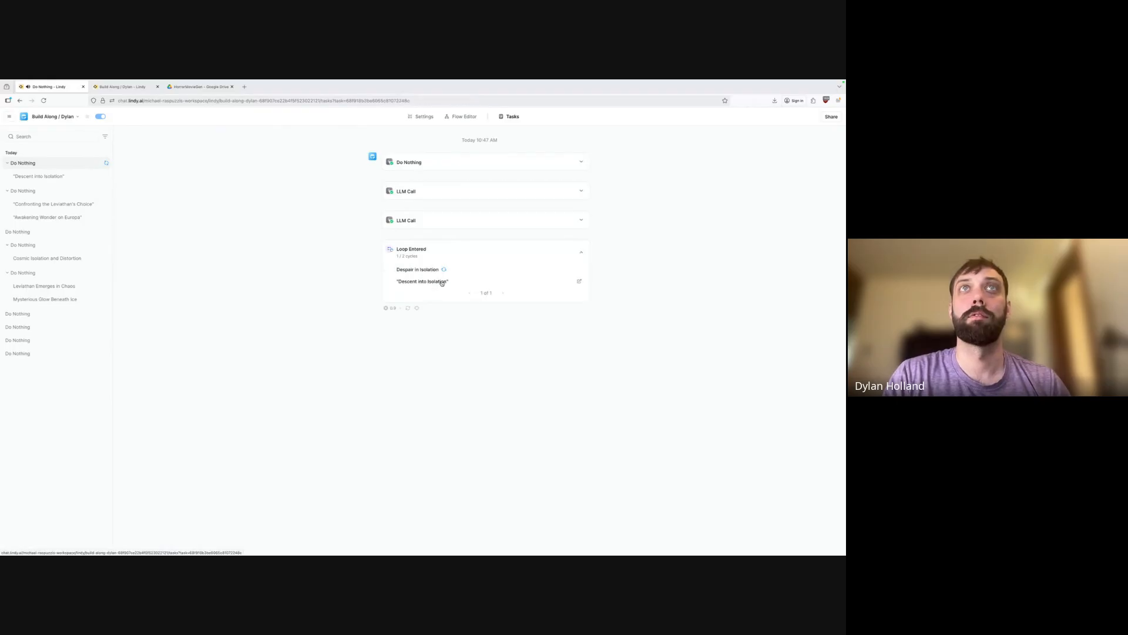
Open the Cycle 2 Despair in Isolation run from Loop Entered.
{"action": "left_click", "coordinate": [29, 165]}
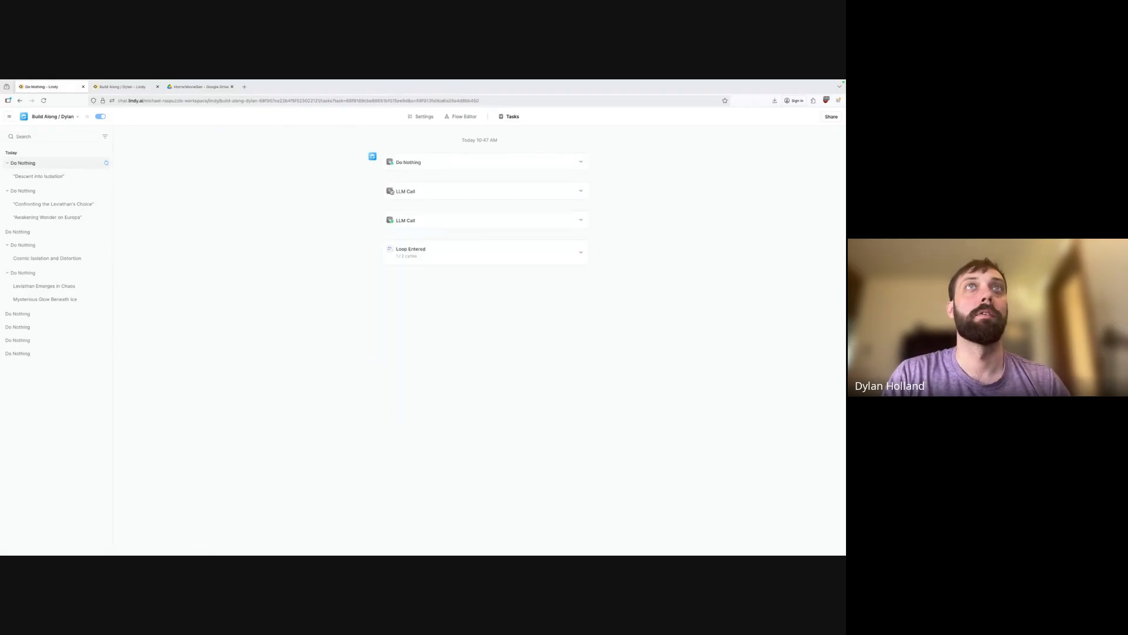
{"action": "left_click", "coordinate": [444, 249]}
{"action": "left_click", "coordinate": [421, 270]}
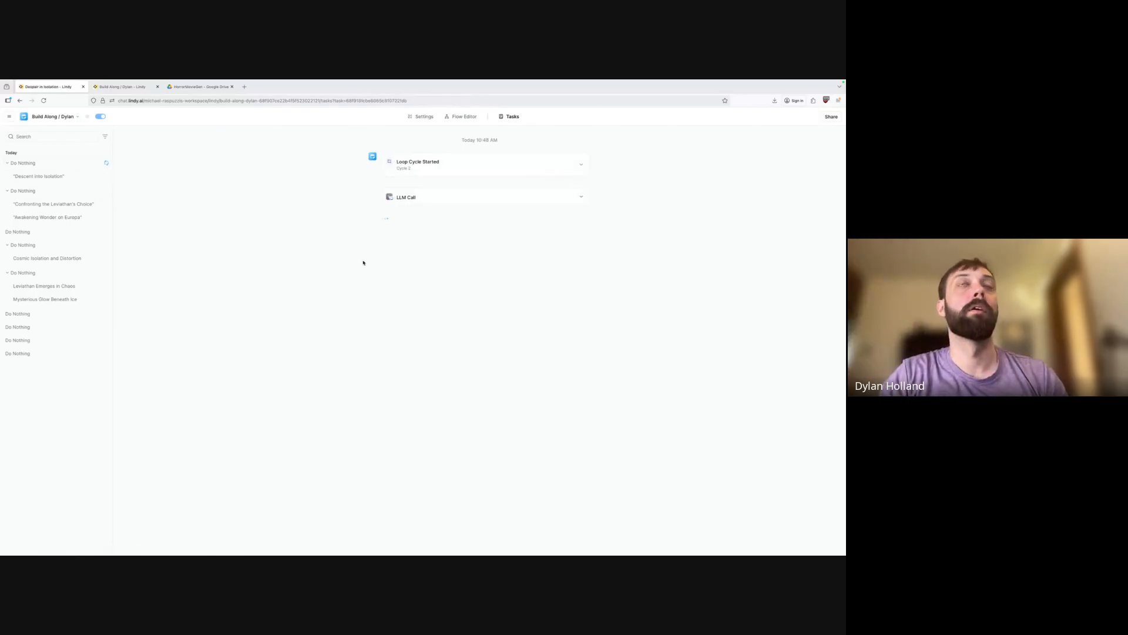
Expand the second cycle's LLM Call result and scroll down to the Generate Video clip of a figure against glass before Jupiter.
{"action": "left_click", "coordinate": [581, 197]}
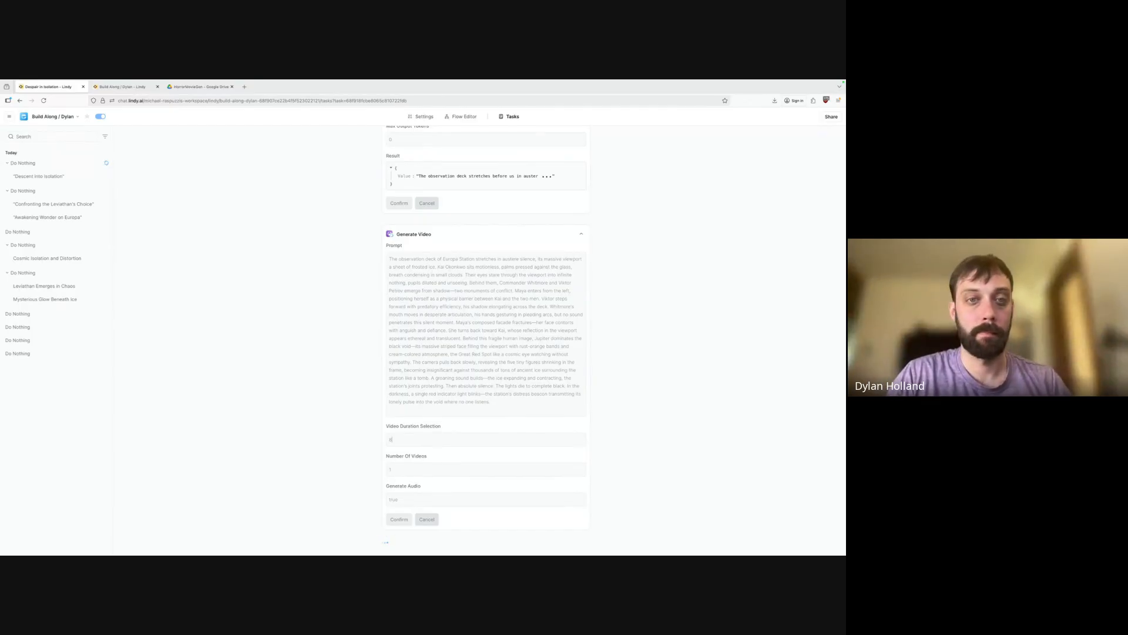
{"action": "scroll", "coordinate": [319, 503], "scroll_direction": "up", "scroll_amount": 5}
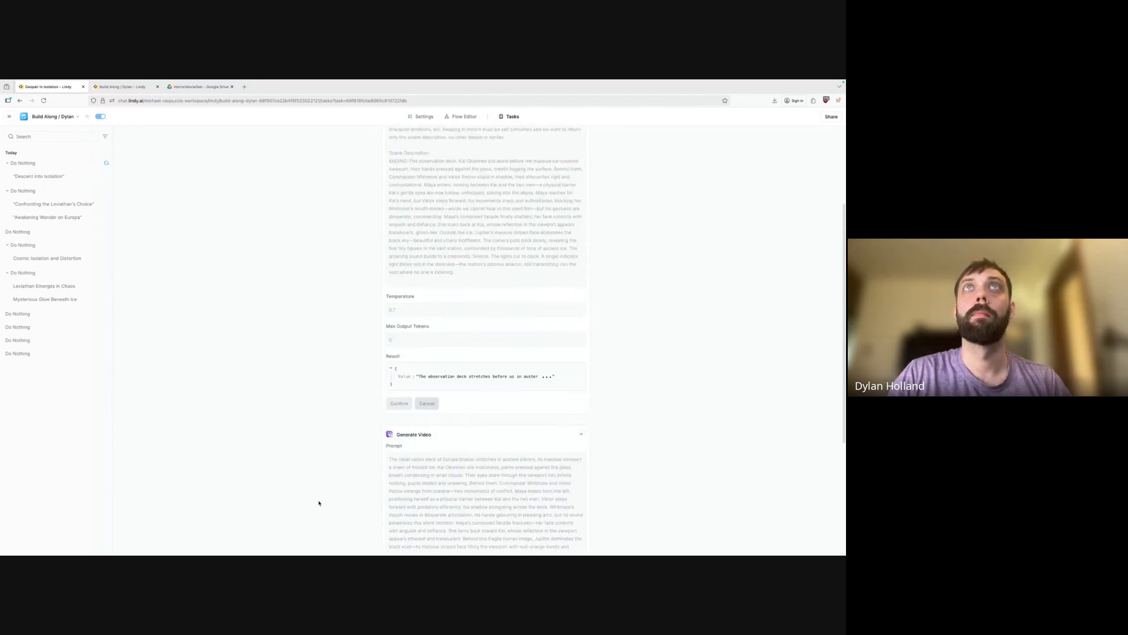
{"action": "scroll", "coordinate": [319, 503], "scroll_direction": "down", "scroll_amount": 5}
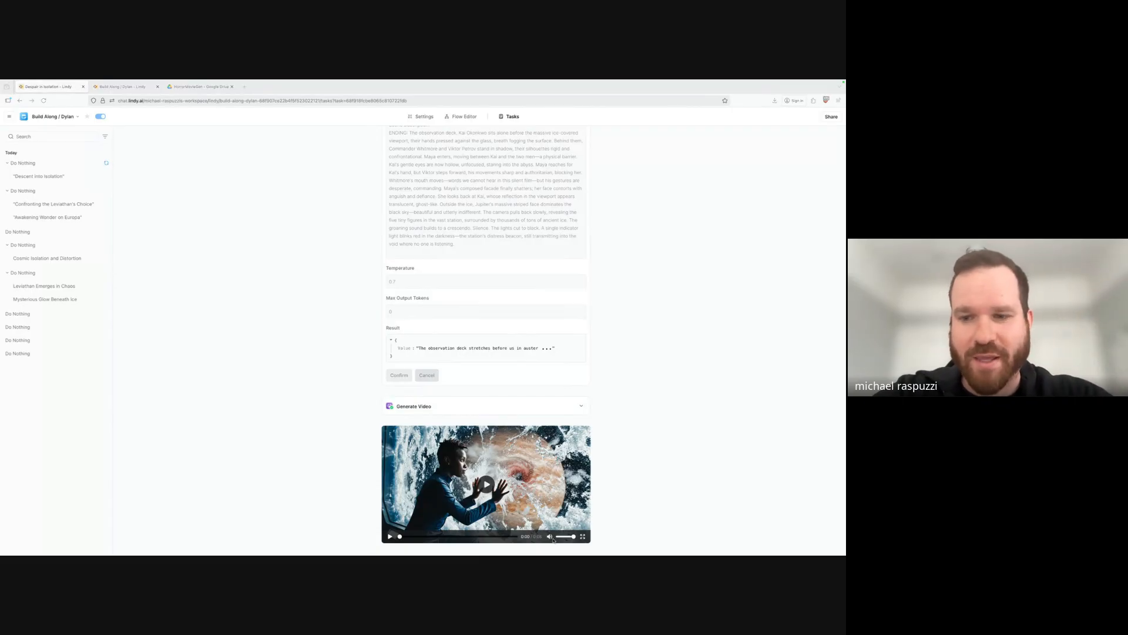
Play the second clip at lower volume in fullscreen, then return to the top Do Nothing run.
{"action": "left_click", "coordinate": [558, 537]}
{"action": "left_click", "coordinate": [486, 484]}
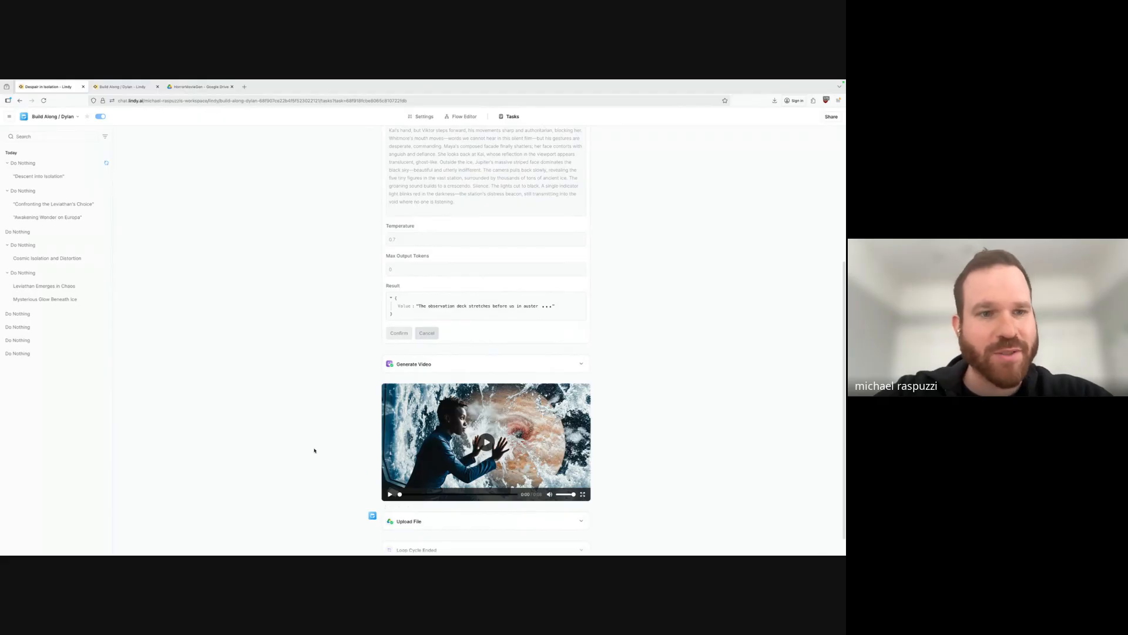
{"action": "left_click", "coordinate": [583, 494]}
{"action": "left_click", "coordinate": [409, 323]}
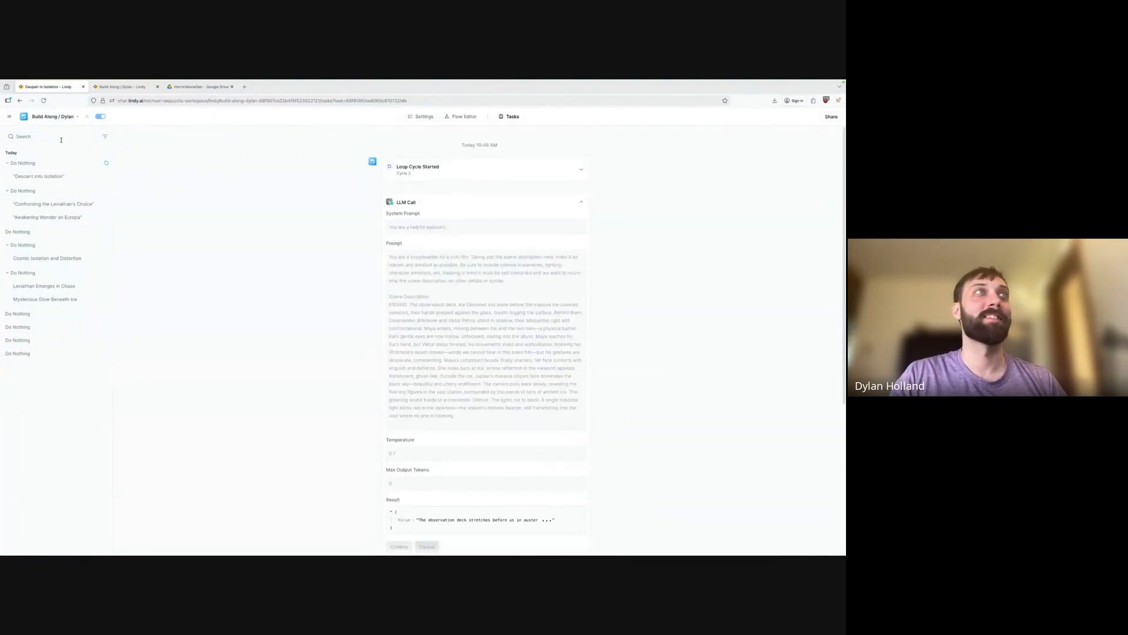
{"action": "left_click", "coordinate": [36, 164]}
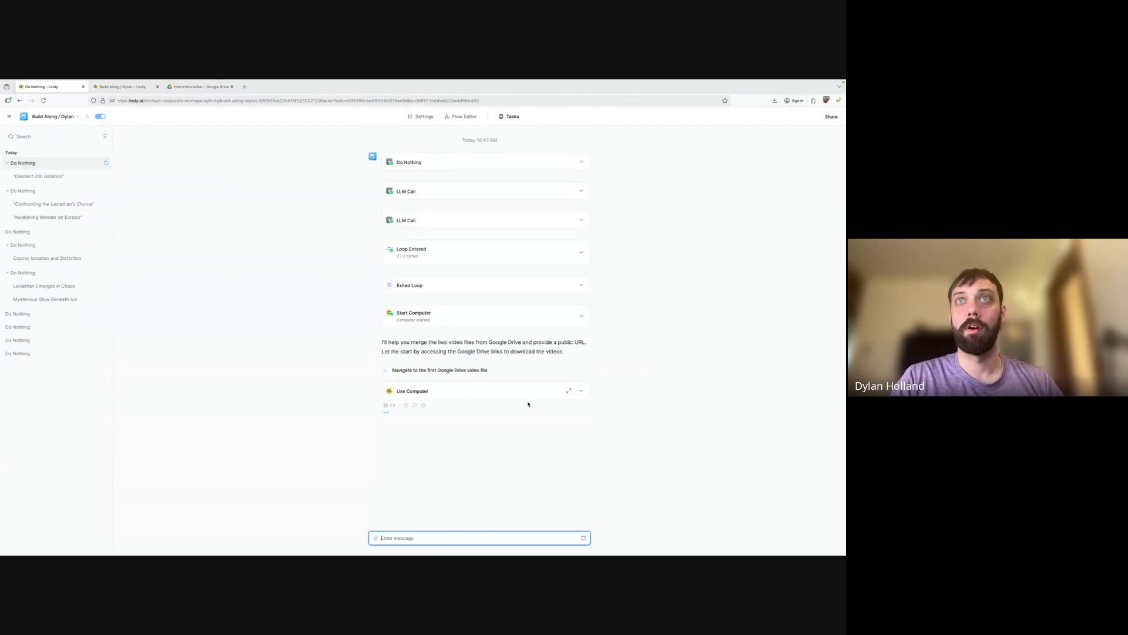
Open the Use Computer step's live view in the Browser side panel.
{"action": "left_click", "coordinate": [579, 393]}
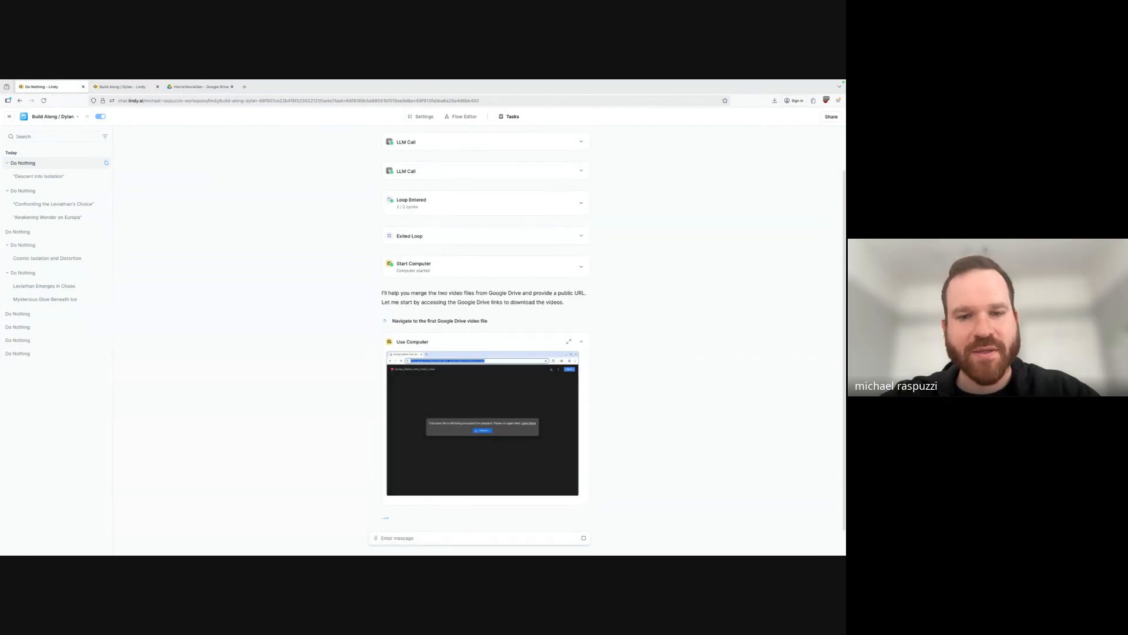
{"action": "left_click", "coordinate": [569, 342]}
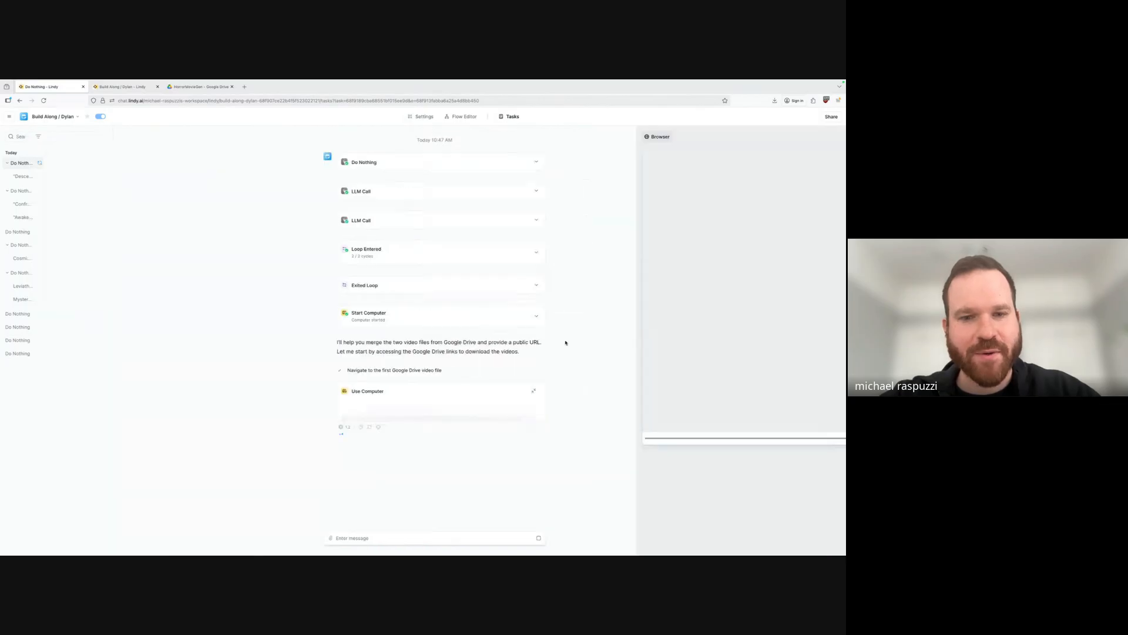
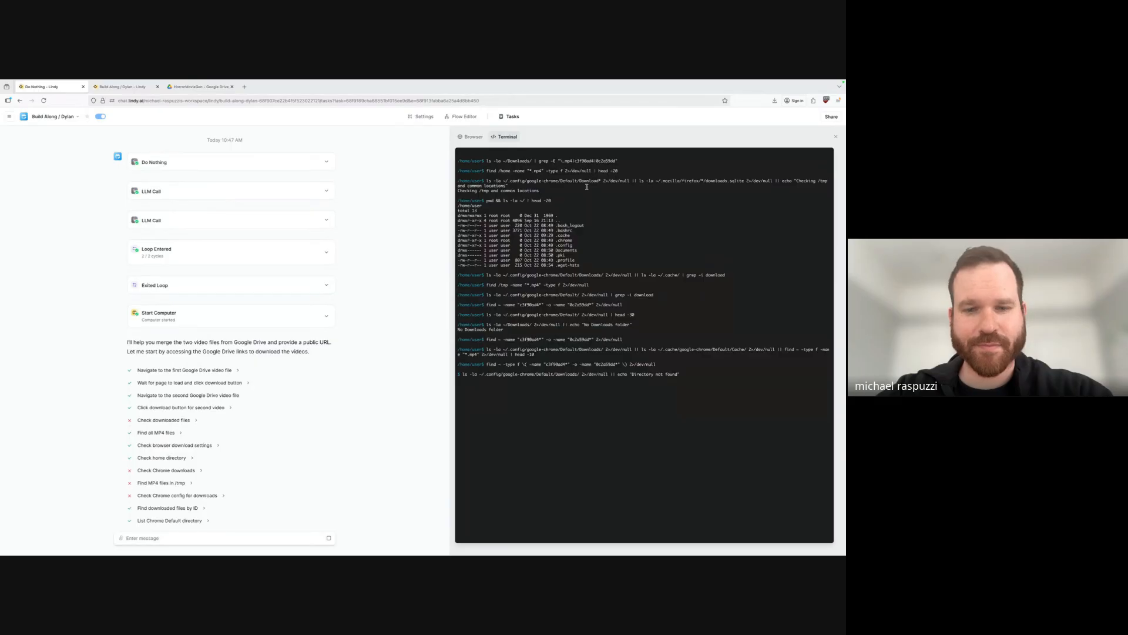
Switch to the Google Drive tab showing a generated clip's preview.
{"action": "left_click", "coordinate": [204, 87]}
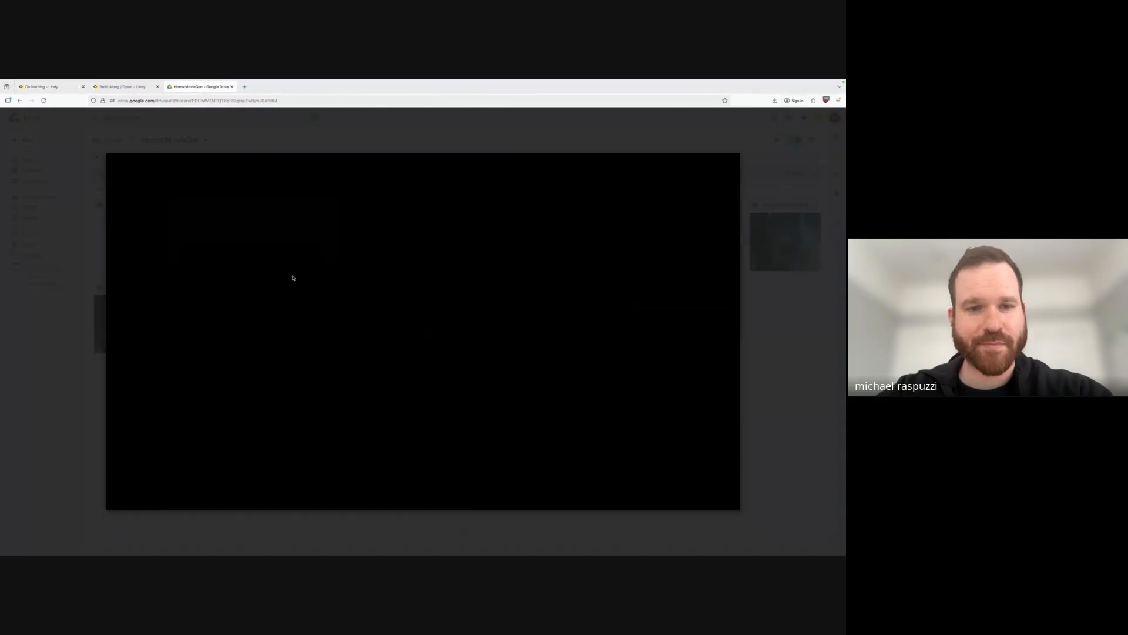
Close the clip preview, reload the HorrorMovieGen folder, and go back to the Build Along Lindy tab.
{"action": "left_click", "coordinate": [794, 317]}
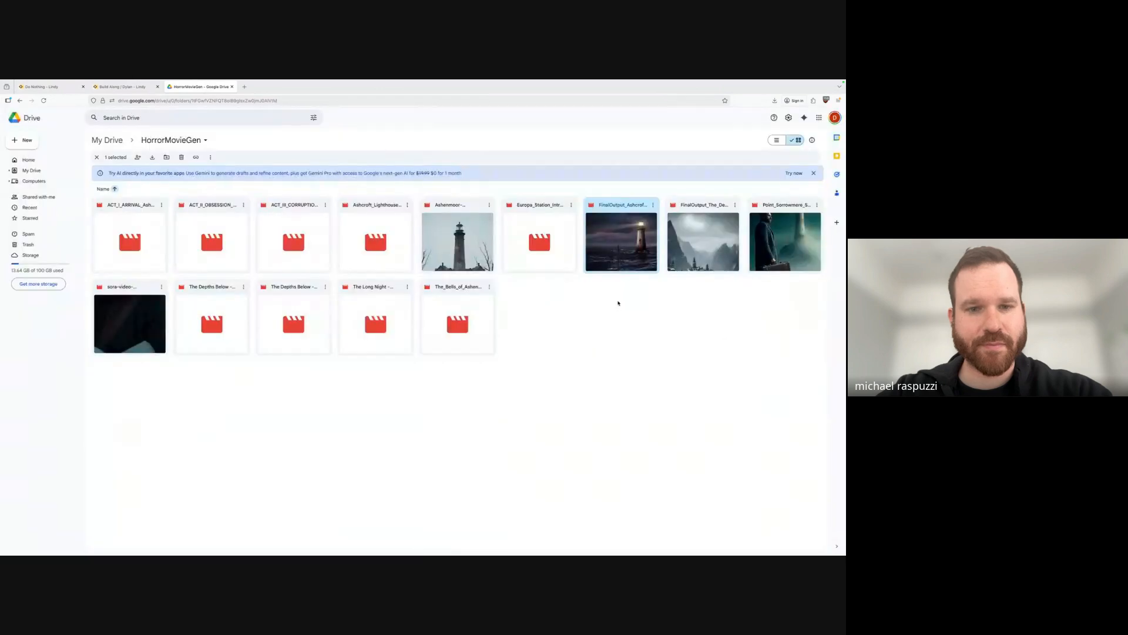
{"action": "left_click", "coordinate": [43, 100]}
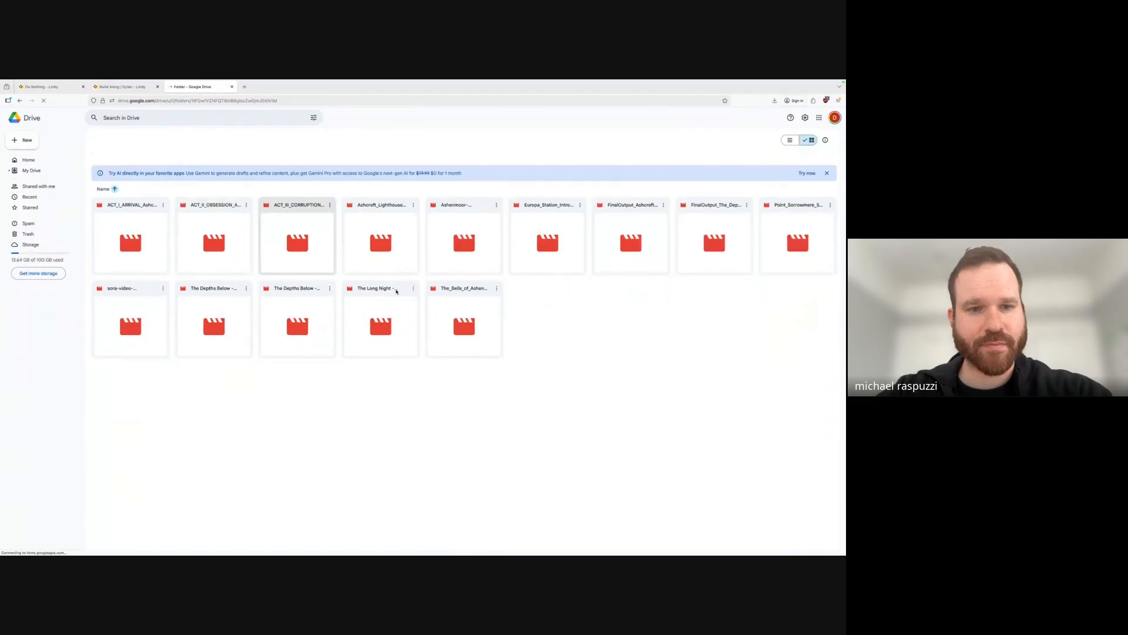
{"action": "left_click", "coordinate": [112, 85]}
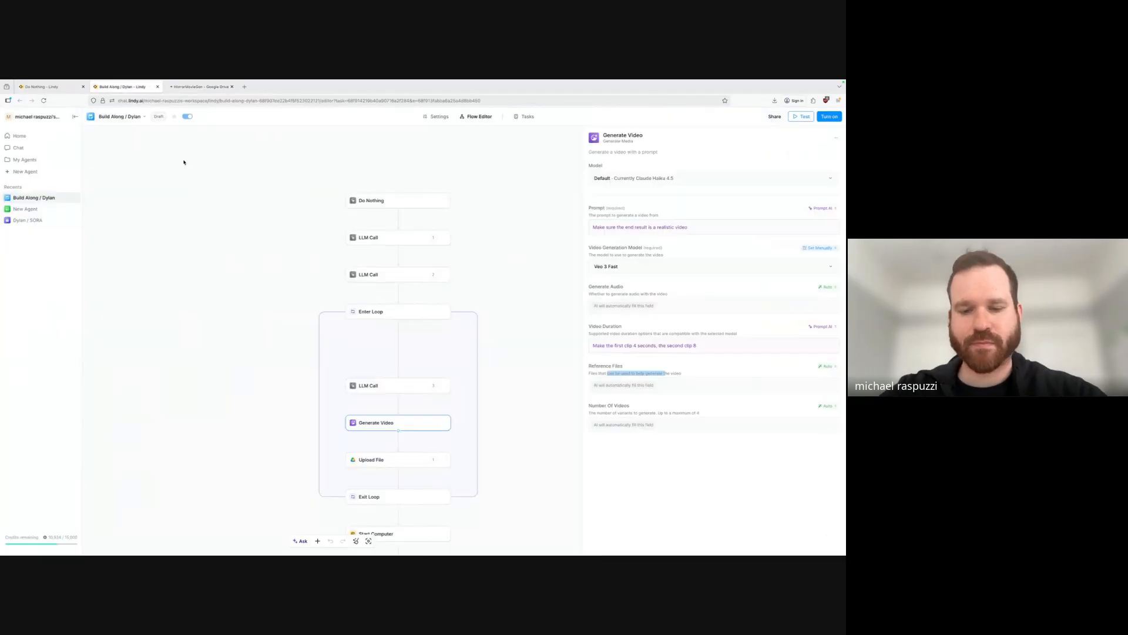
Return to the Do Nothing task's log and terminal searching for the downloaded MP4s.
{"action": "key", "text": "ctrl+shift+Tab"}
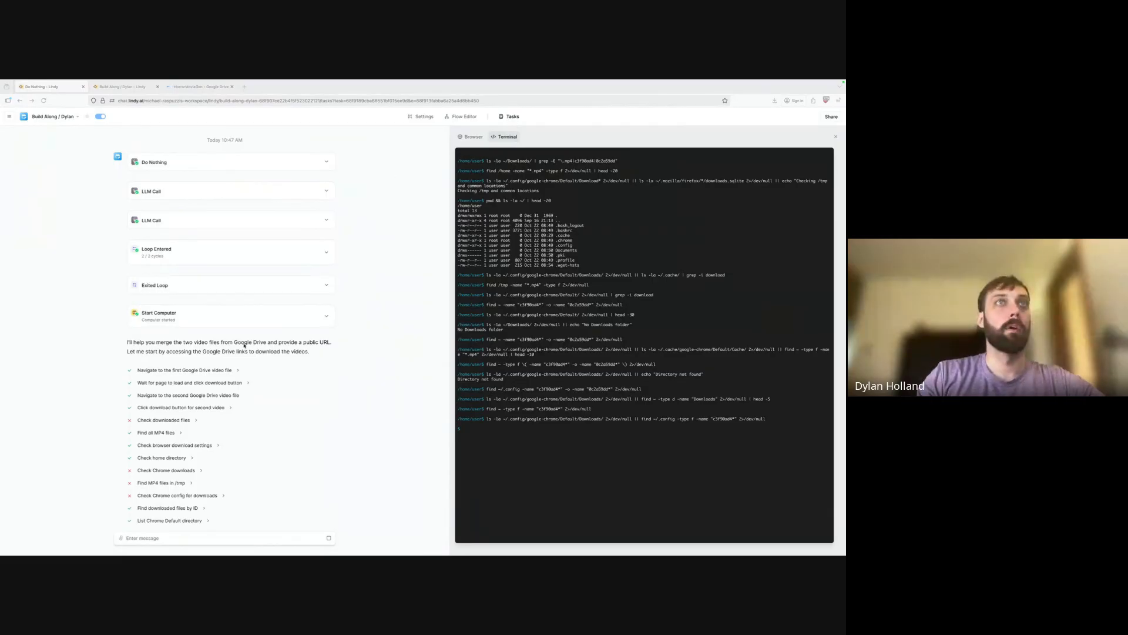
Stop the running Do Nothing task from the Tasks sidebar and return to the Flow Editor.
{"action": "left_click", "coordinate": [325, 314]}
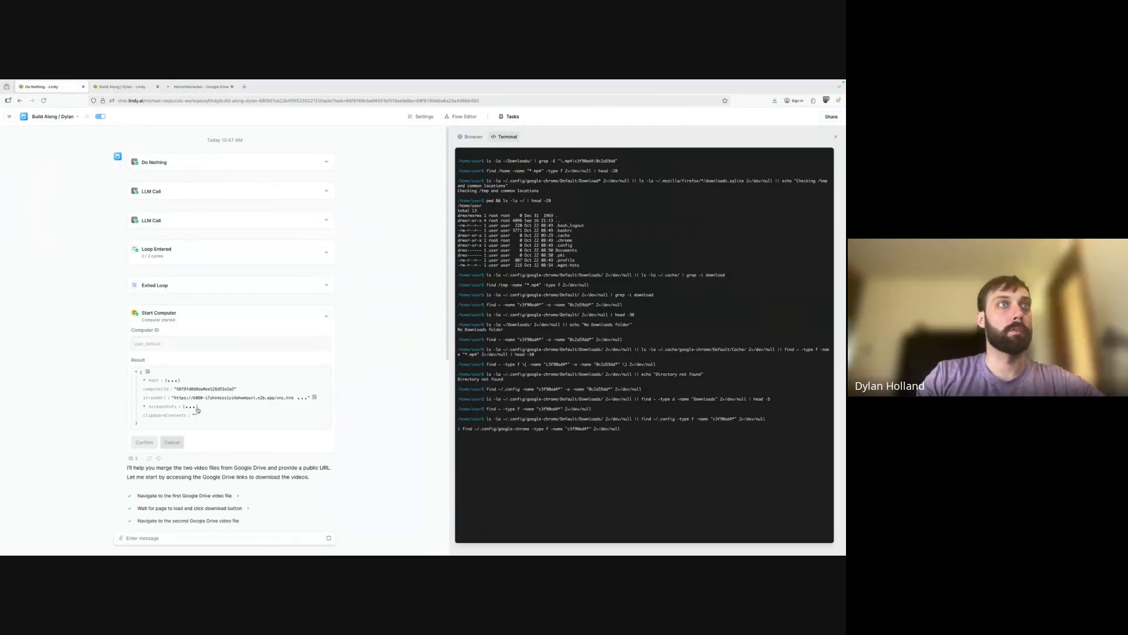
{"action": "left_click", "coordinate": [512, 116]}
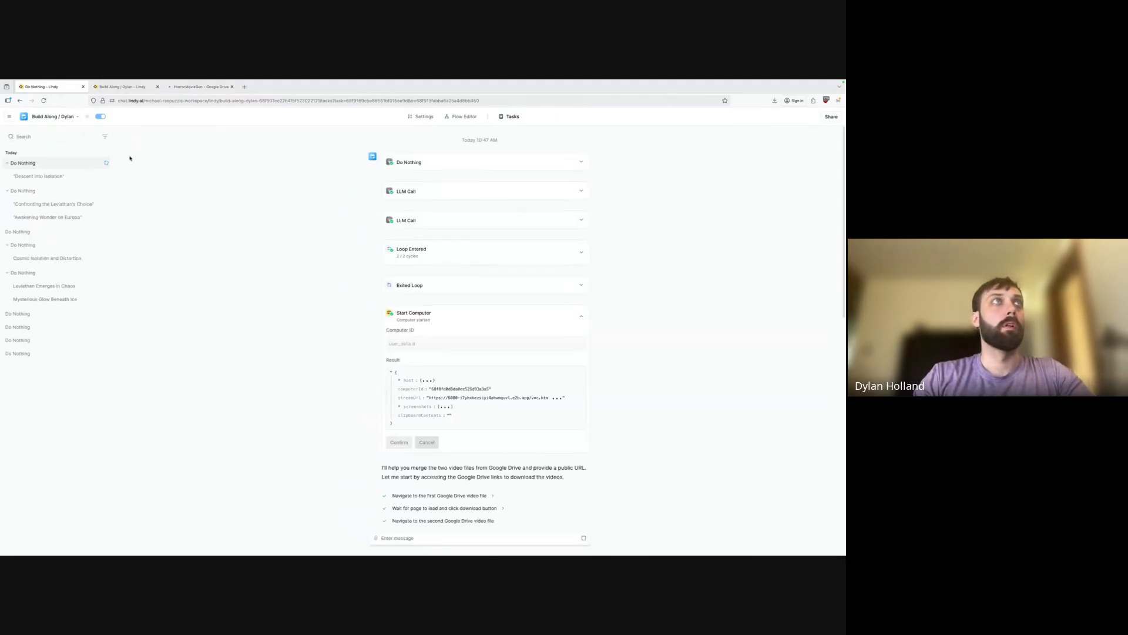
{"action": "right_click", "coordinate": [59, 165]}
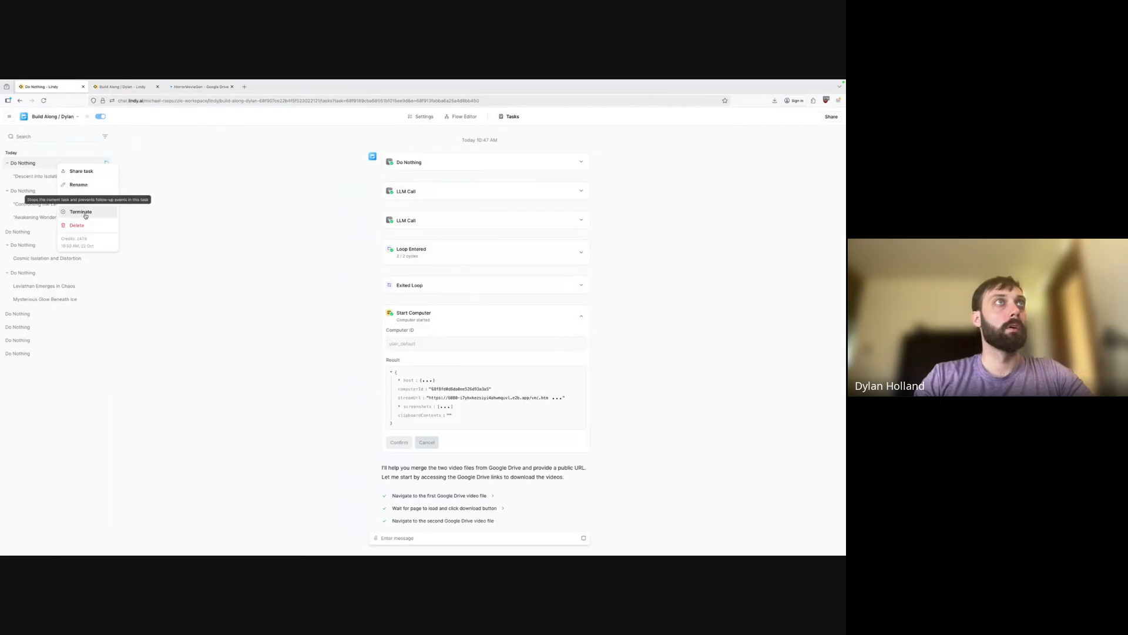
{"action": "left_click", "coordinate": [87, 198]}
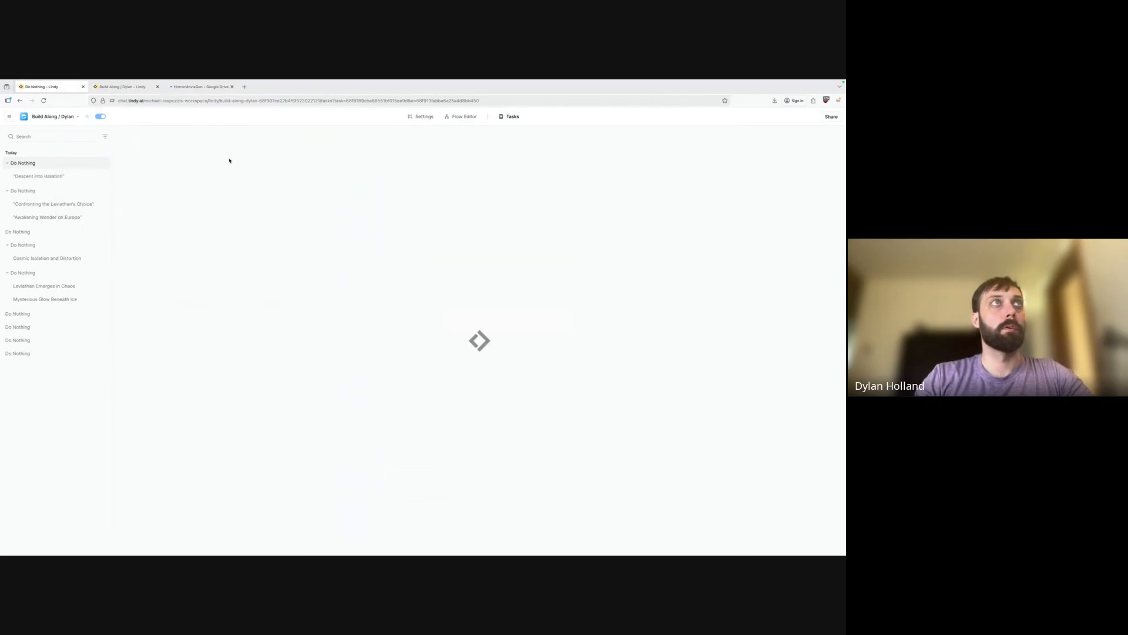
{"action": "left_click", "coordinate": [465, 116]}
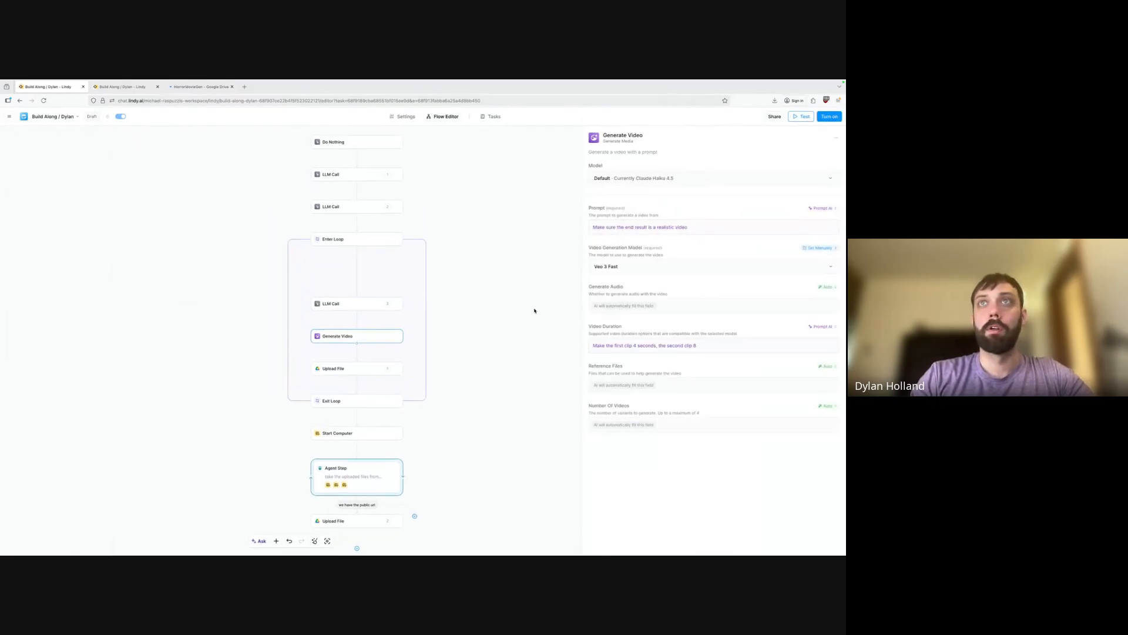
Rewrite the Agent Step prompt: files come from upstream, combine them in order with ffmpeg, add output public url.
{"action": "left_click", "coordinate": [371, 473]}
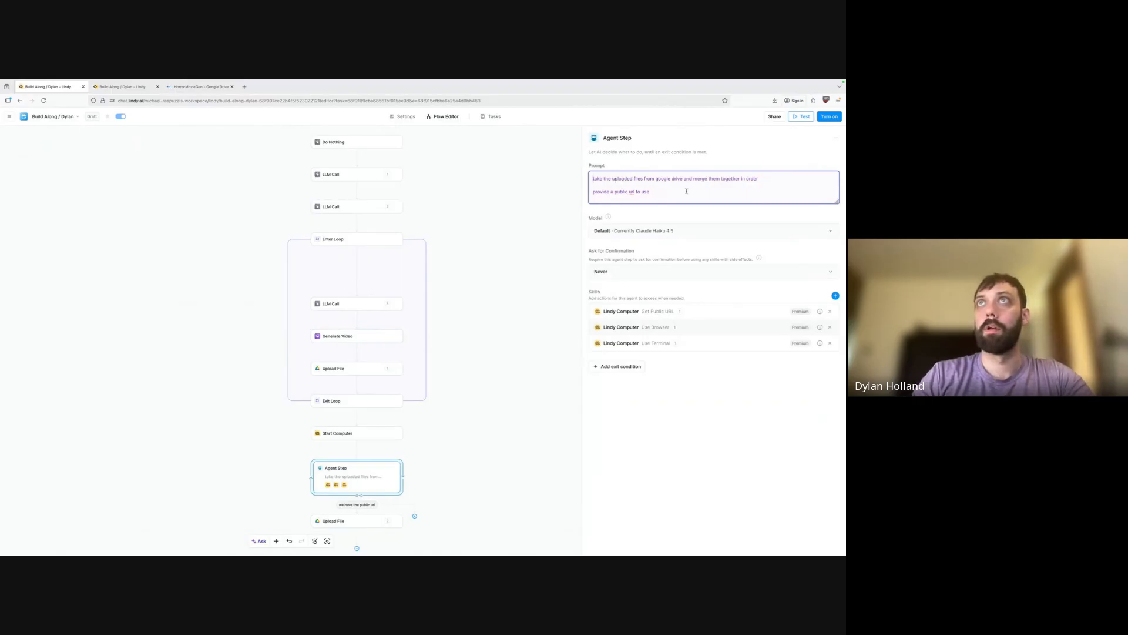
{"action": "key", "text": "Return"}
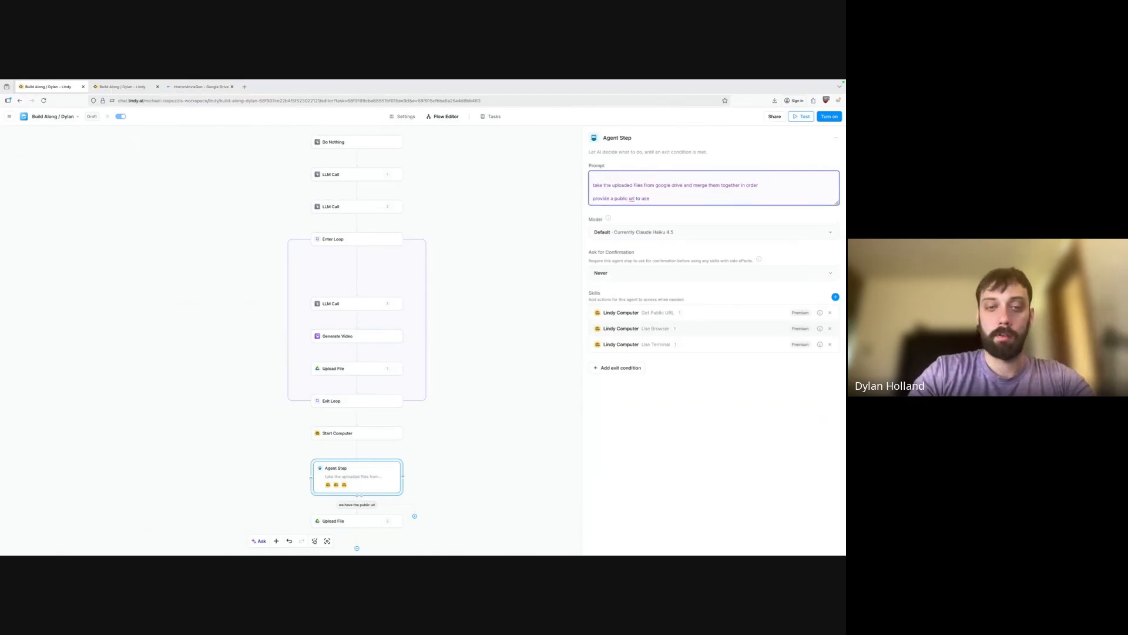
{"action": "type", "text": "you "}
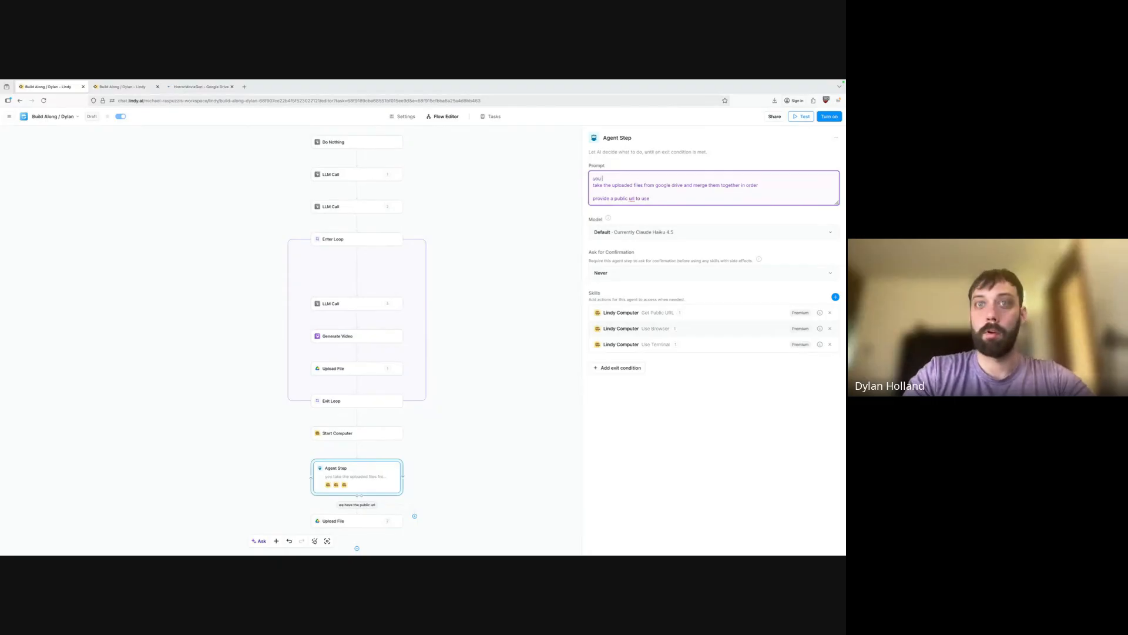
{"action": "type", "text": "are getting file"}
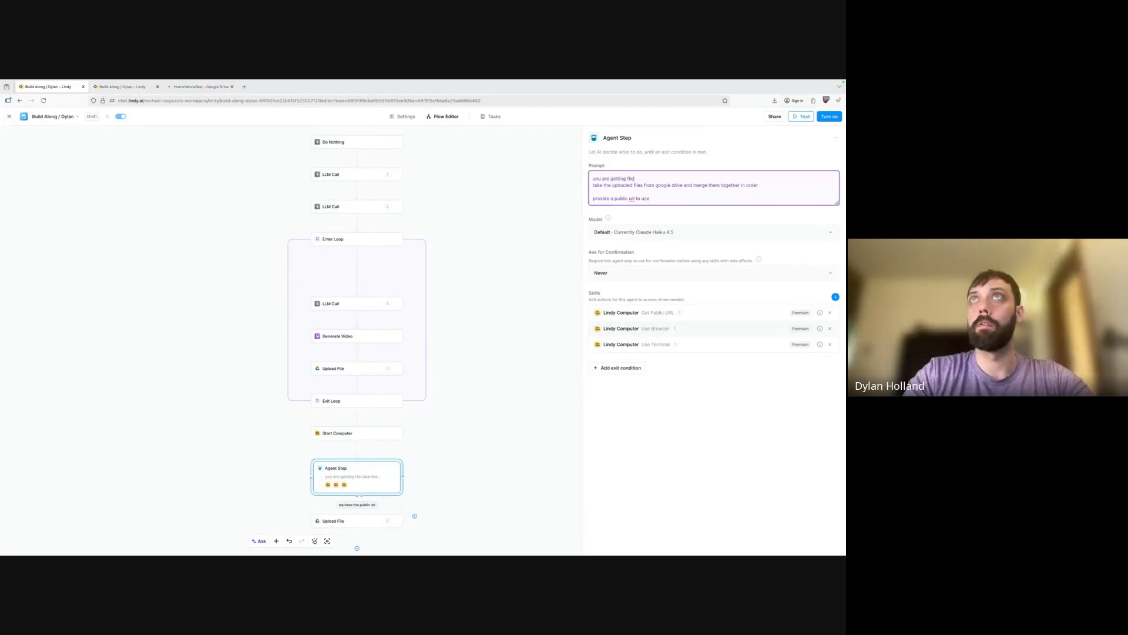
{"action": "type", "text": "s from upstream"}
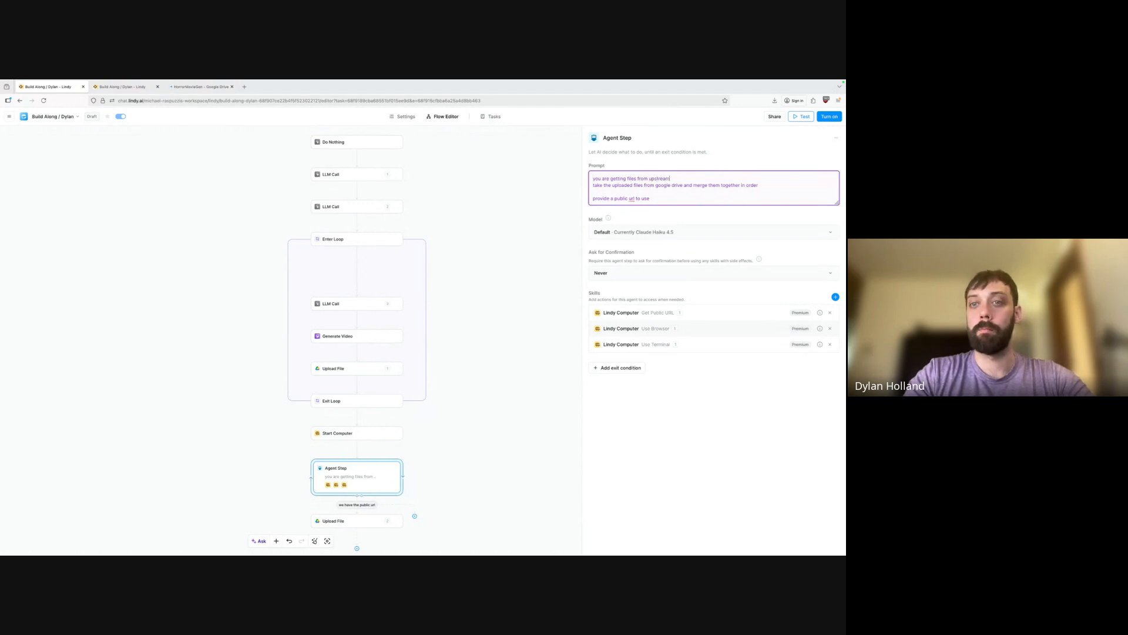
{"action": "key", "text": "Return"}
{"action": "key", "text": "Down"}
{"action": "key", "text": "shift+End"}
{"action": "type", "text": "c"}
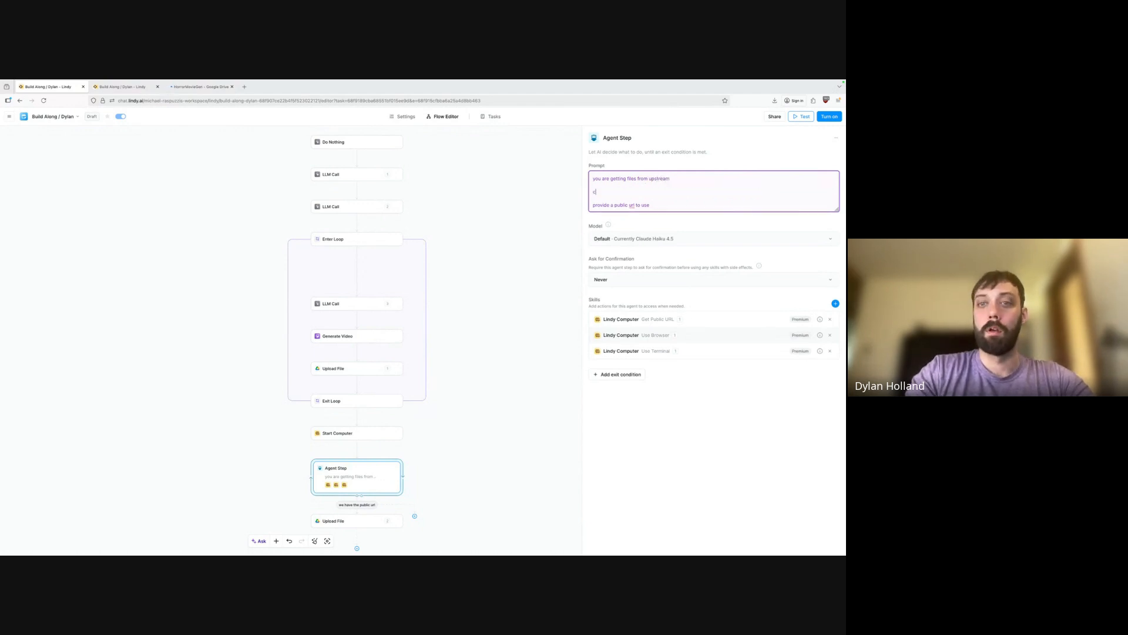
{"action": "type", "text": "ombined them in ord"}
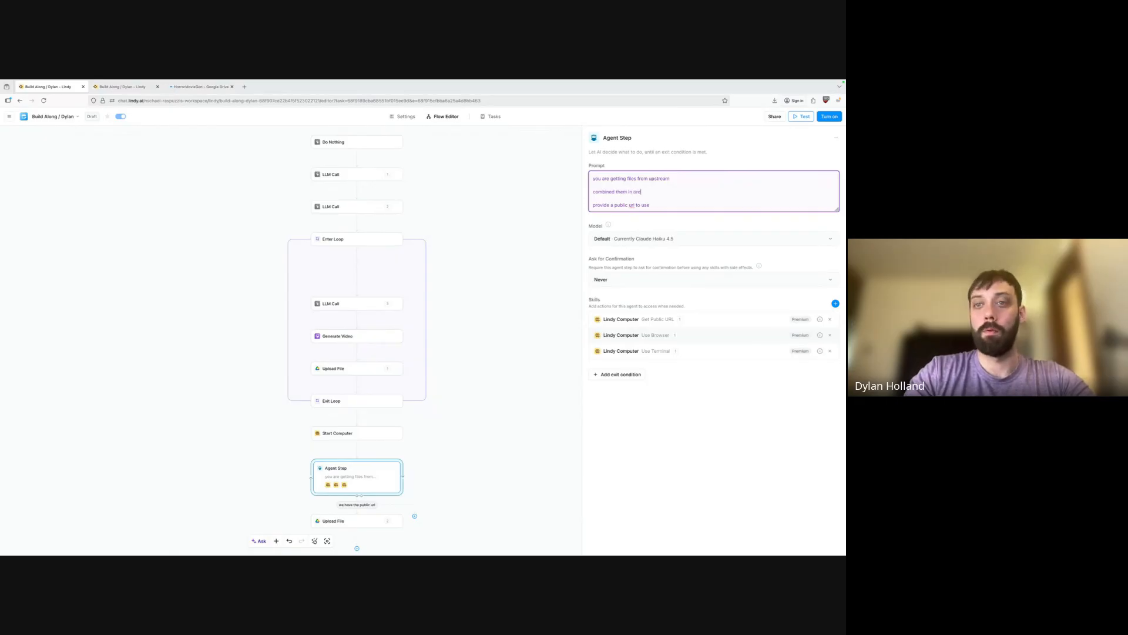
{"action": "type", "text": "er with ffmpeg"}
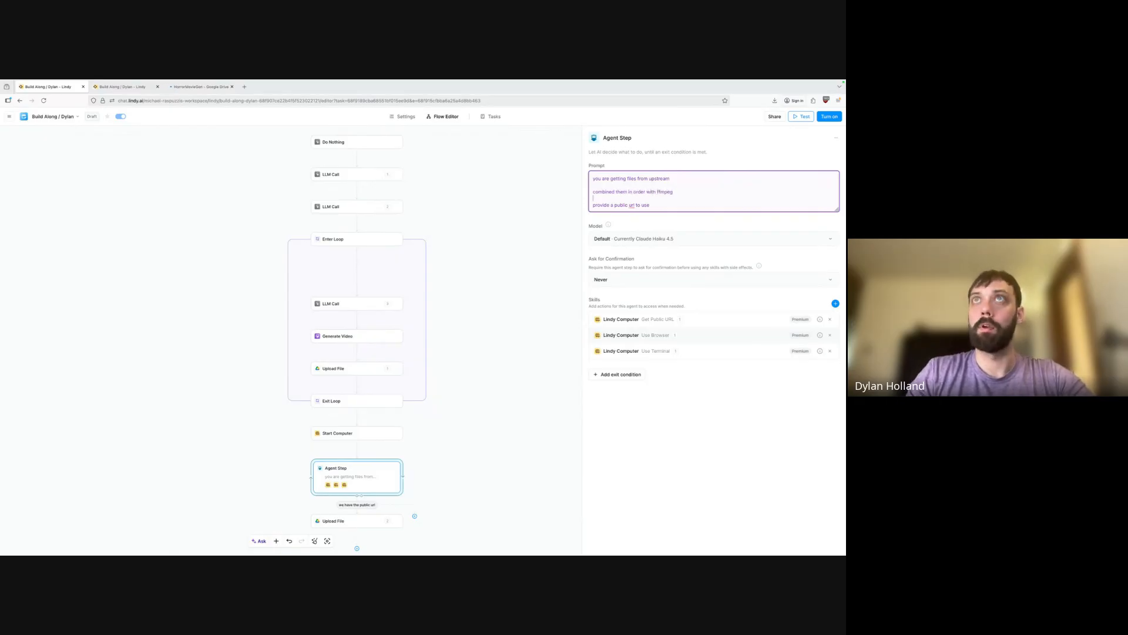
{"action": "key", "text": "shift+Home"}
{"action": "type", "text": "add "}
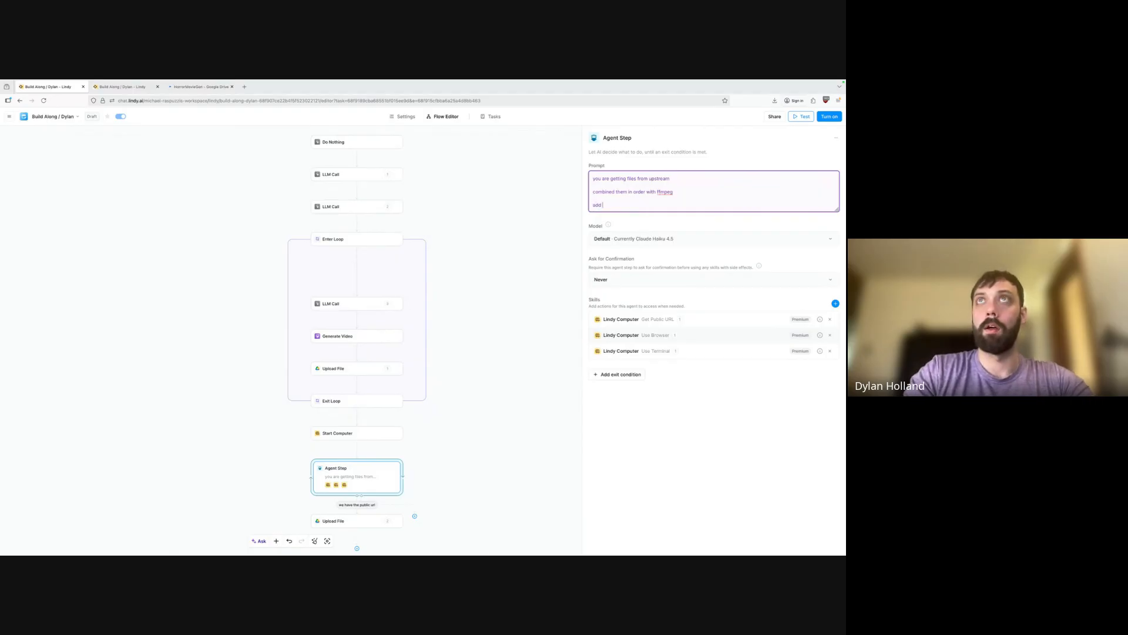
{"action": "type", "text": "output uublic url"}
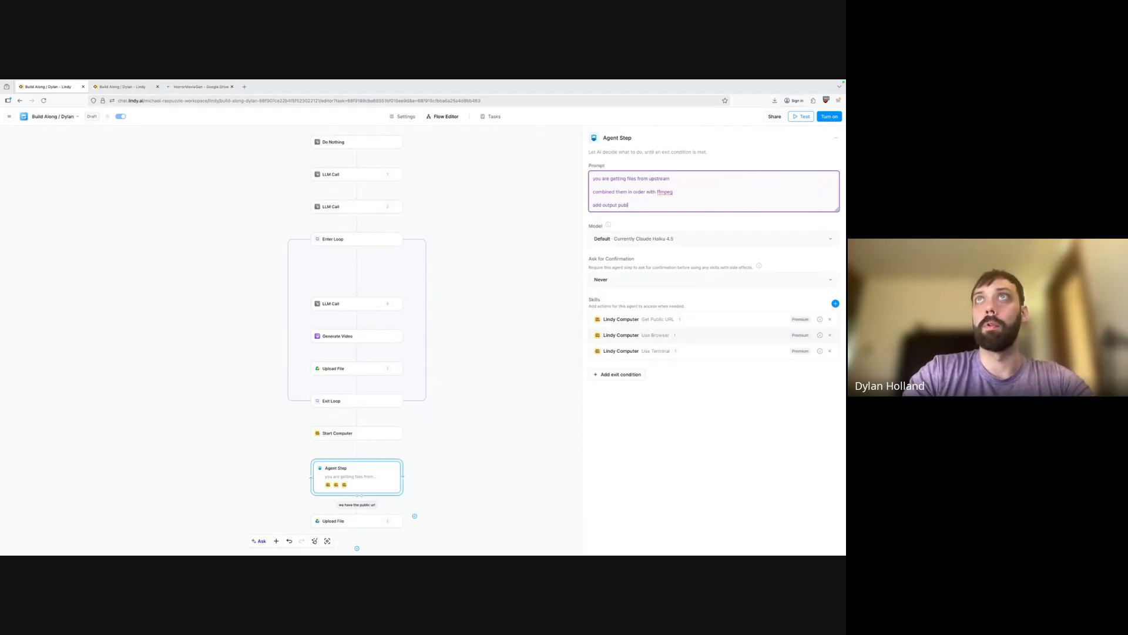
Set the Agent Step model to Smartest (Claude Sonnet 4.5) and turn the agent on.
{"action": "left_click", "coordinate": [674, 239]}
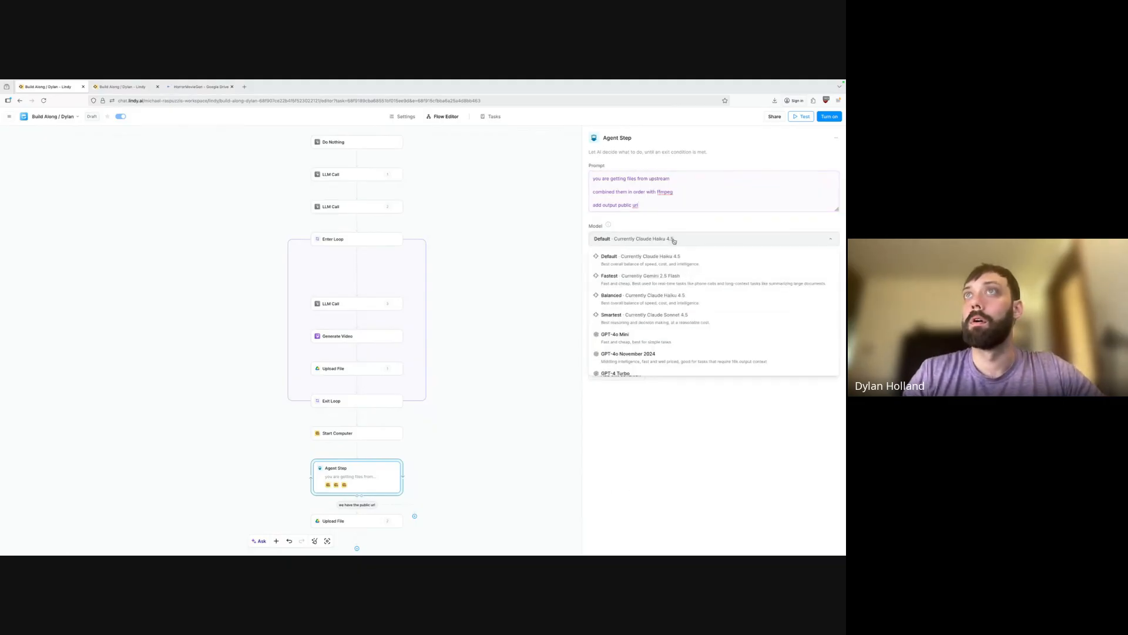
{"action": "left_click", "coordinate": [708, 323]}
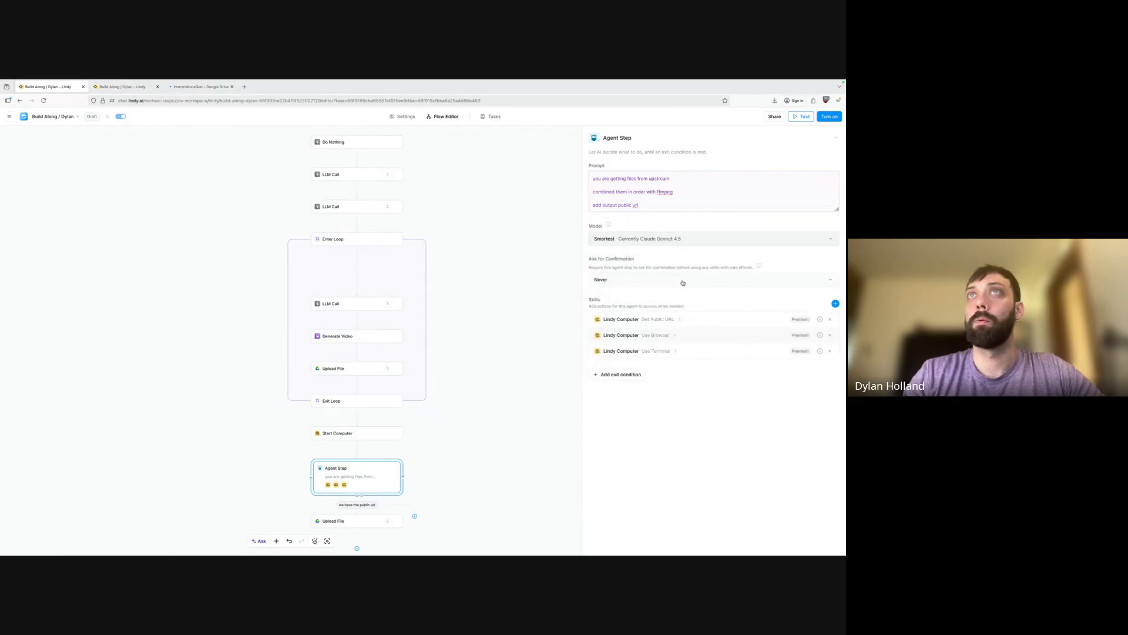
{"action": "left_click", "coordinate": [829, 119]}
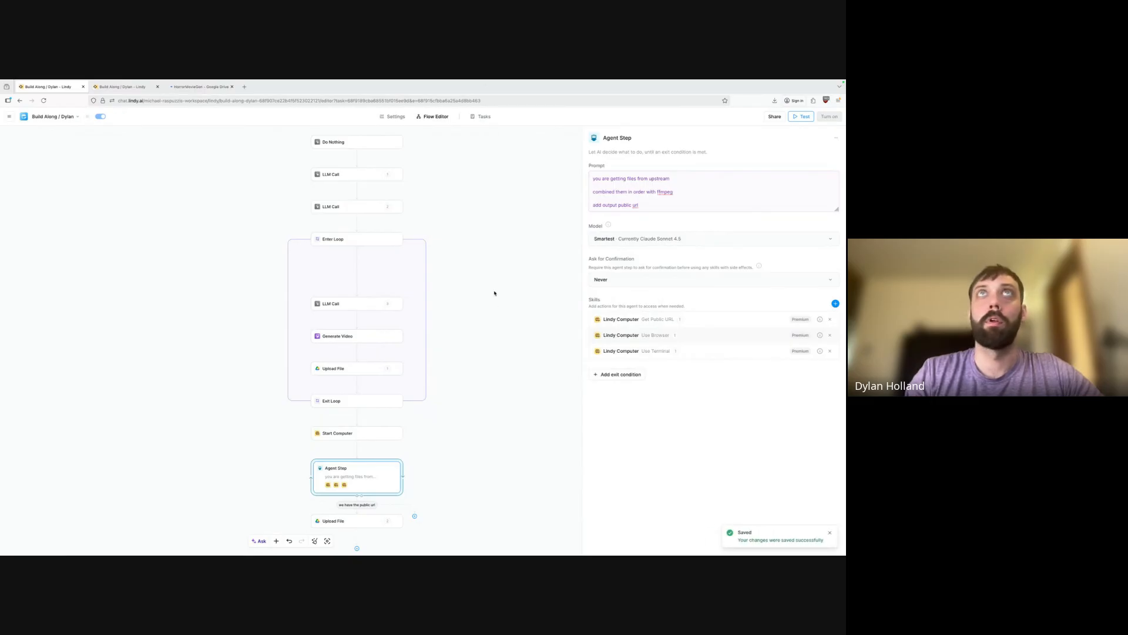
{"action": "left_click", "coordinate": [486, 116]}
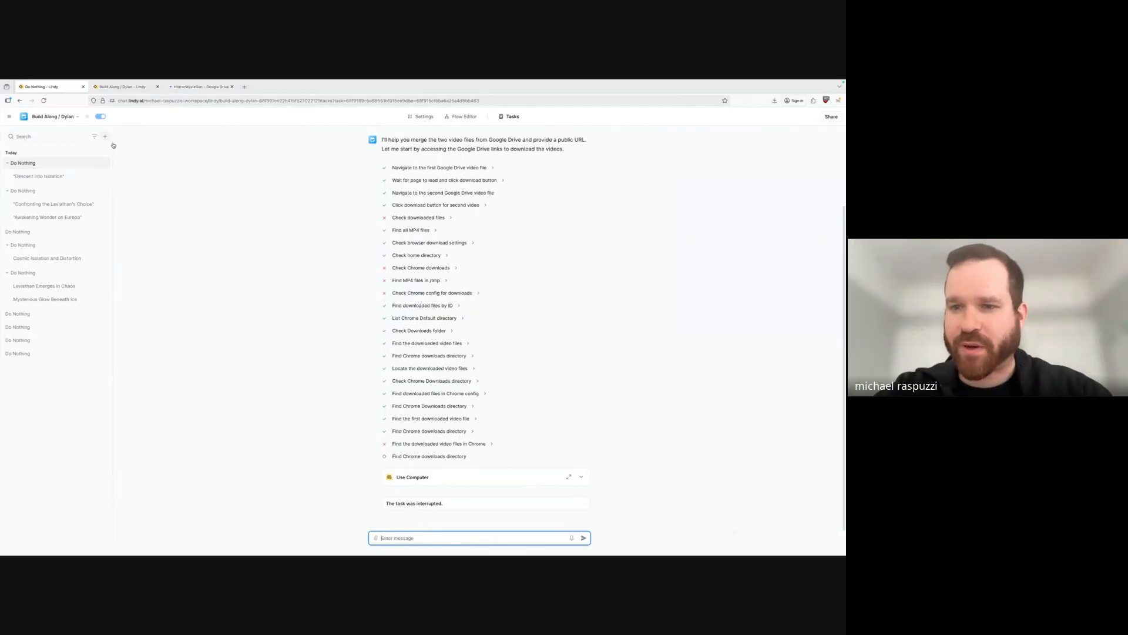
Start a new Do Nothing task, collapse older task groups, and open its Isolation in Twilight cycle.
{"action": "left_click", "coordinate": [105, 135]}
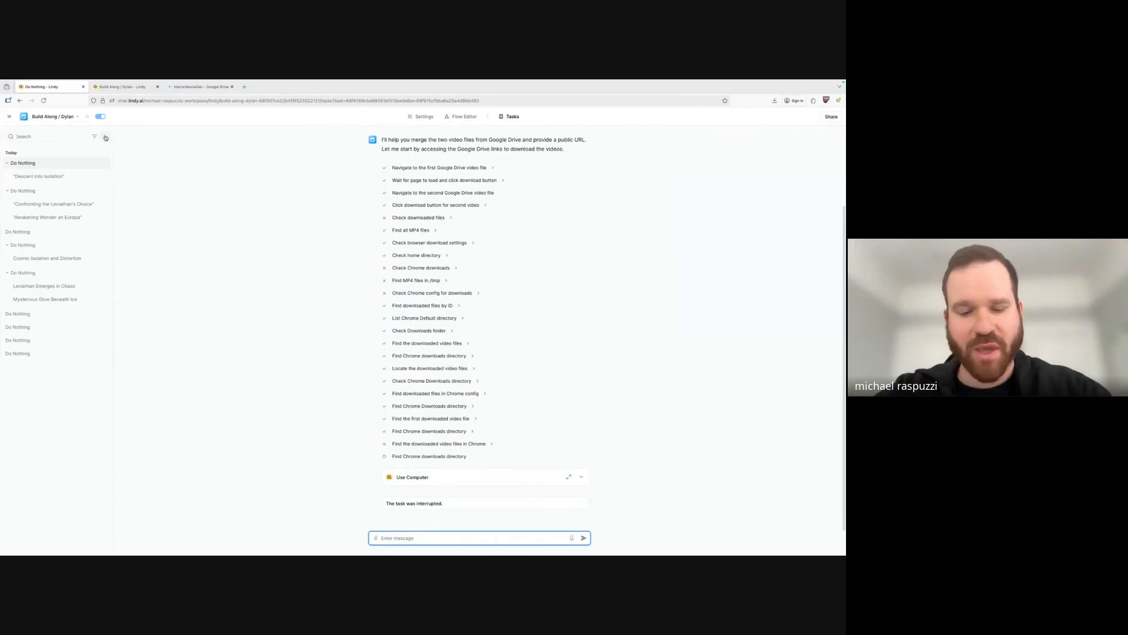
{"action": "left_click", "coordinate": [78, 152]}
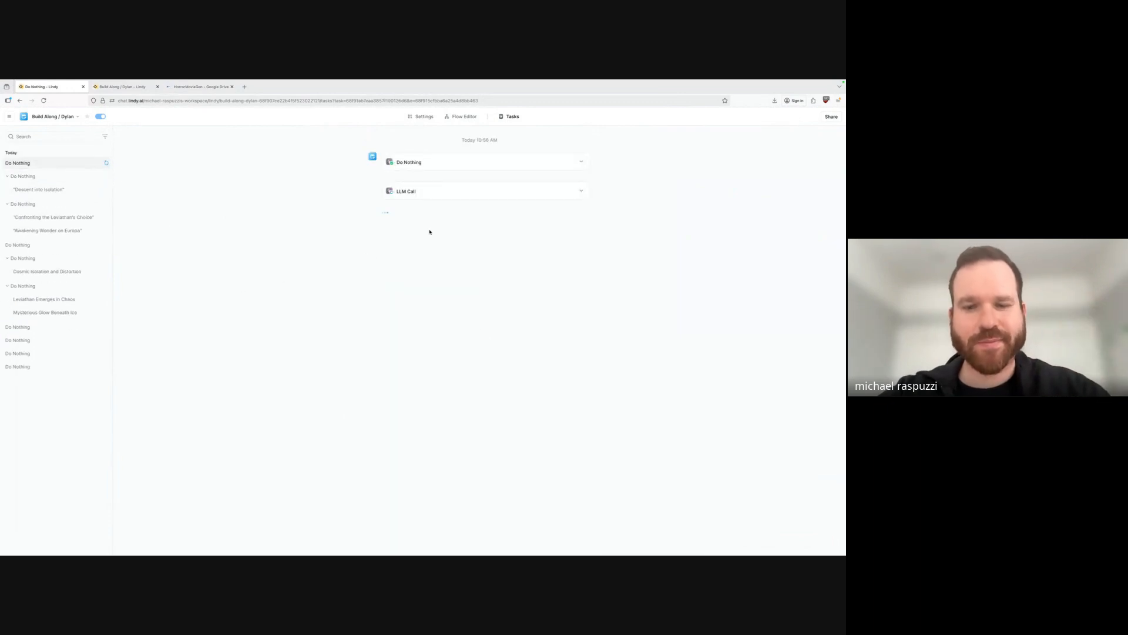
{"action": "left_click", "coordinate": [10, 177]}
{"action": "left_click", "coordinate": [8, 190]}
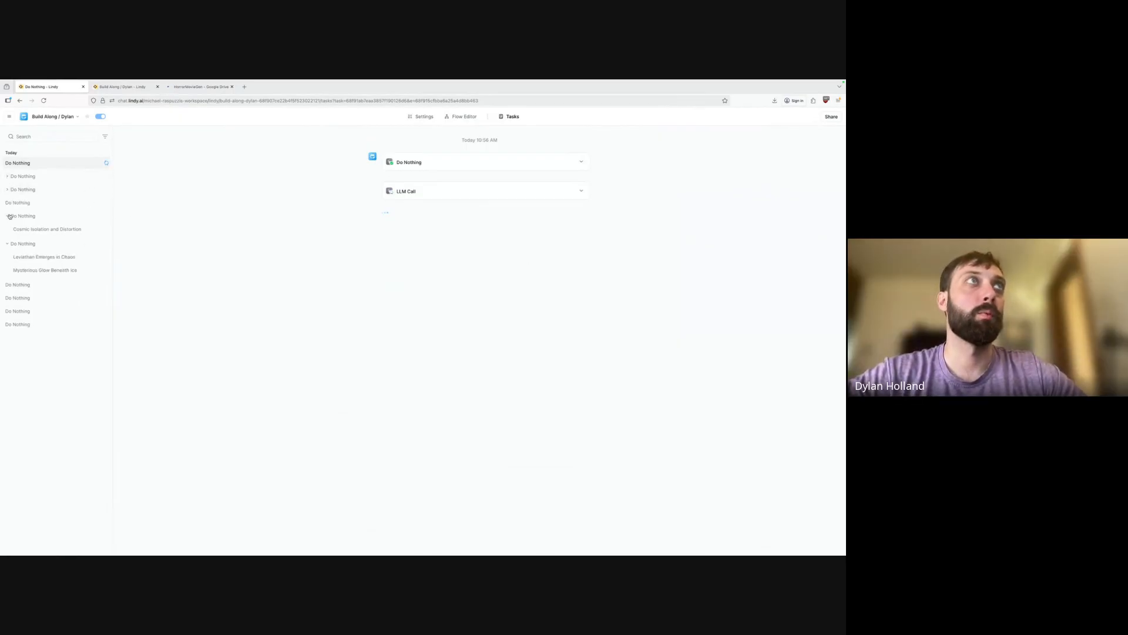
{"action": "left_click", "coordinate": [7, 217]}
{"action": "left_click", "coordinate": [8, 230]}
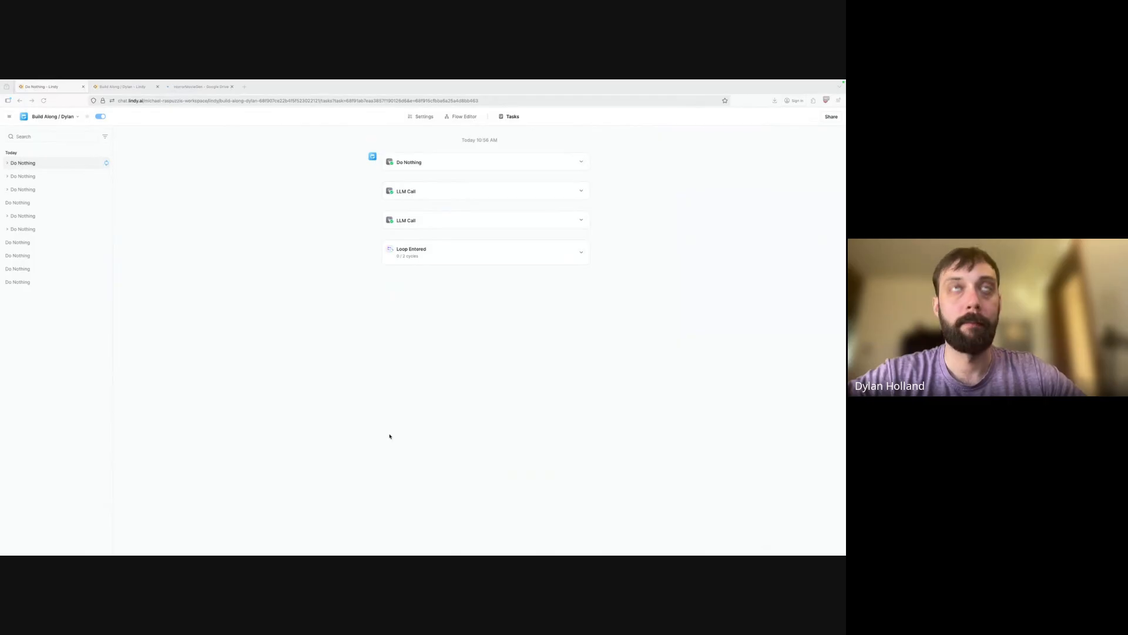
{"action": "left_click", "coordinate": [8, 164]}
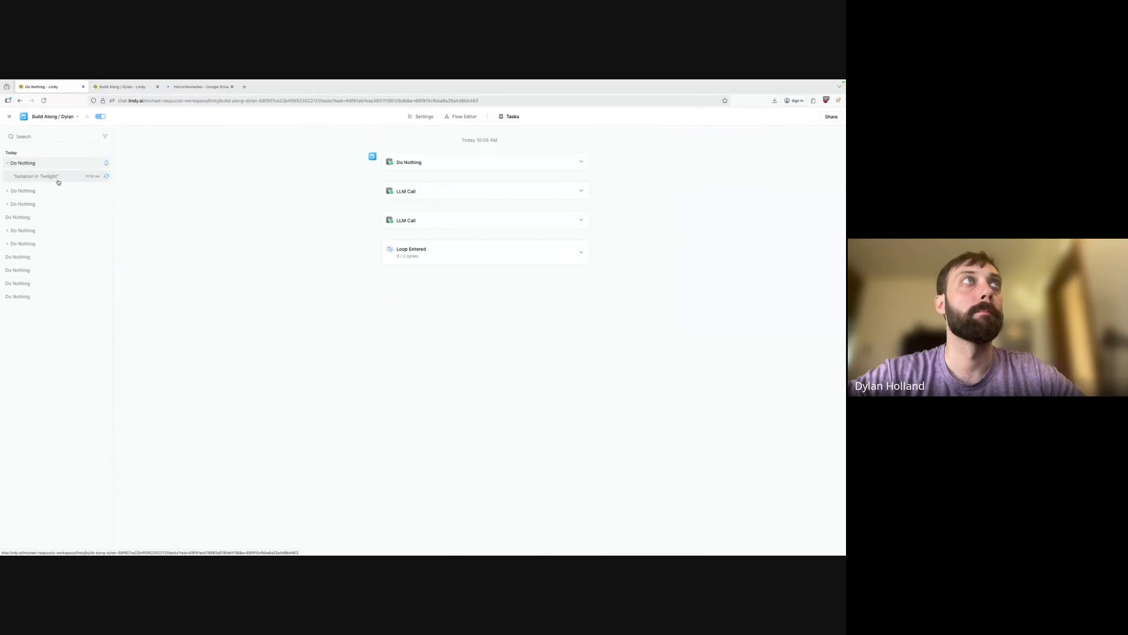
{"action": "left_click", "coordinate": [54, 177]}
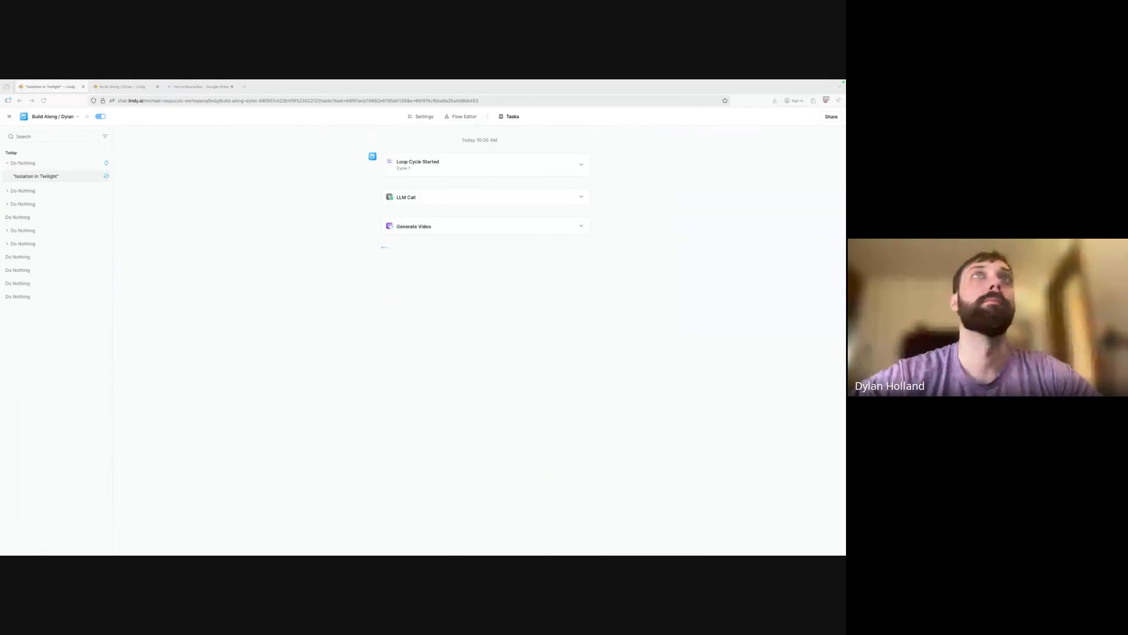
Read the Isolation in Twilight video prompt, play its clip, then return to the parent Do Nothing run.
{"action": "left_click", "coordinate": [581, 227]}
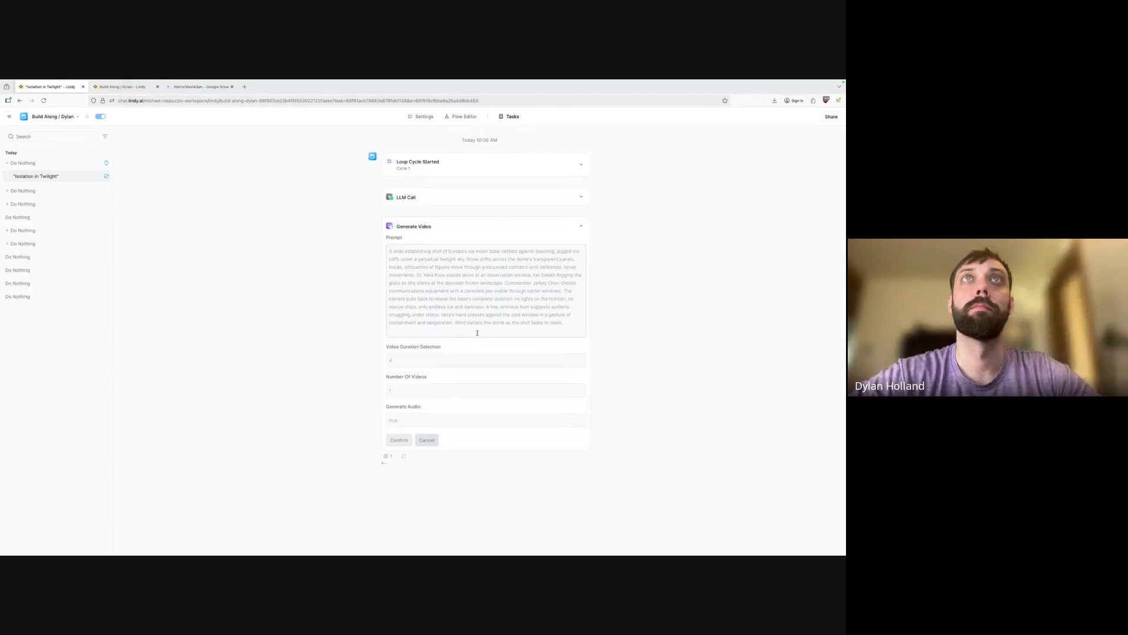
{"action": "left_click_drag", "start_coordinate": [491, 250], "coordinate": [500, 279]}
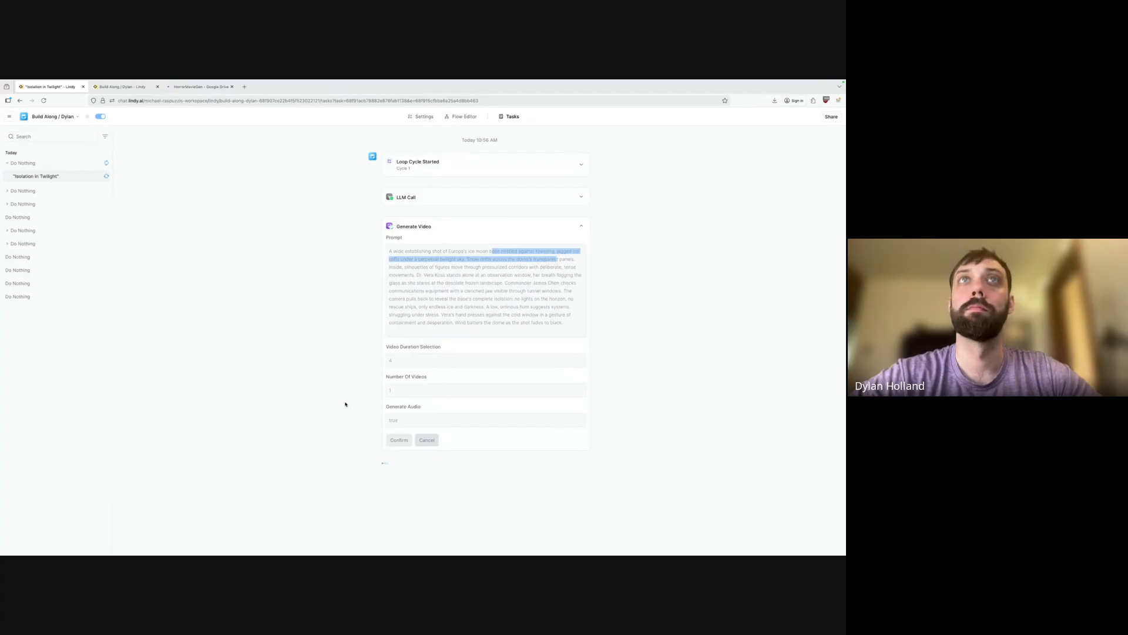
{"action": "left_click", "coordinate": [567, 322]}
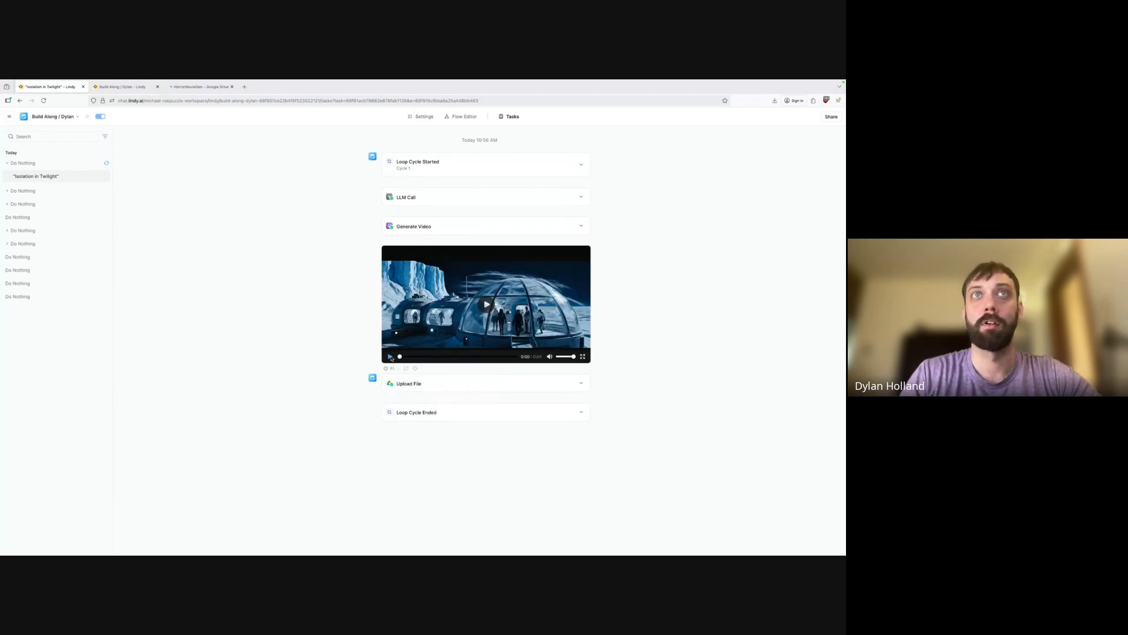
{"action": "left_click", "coordinate": [390, 357]}
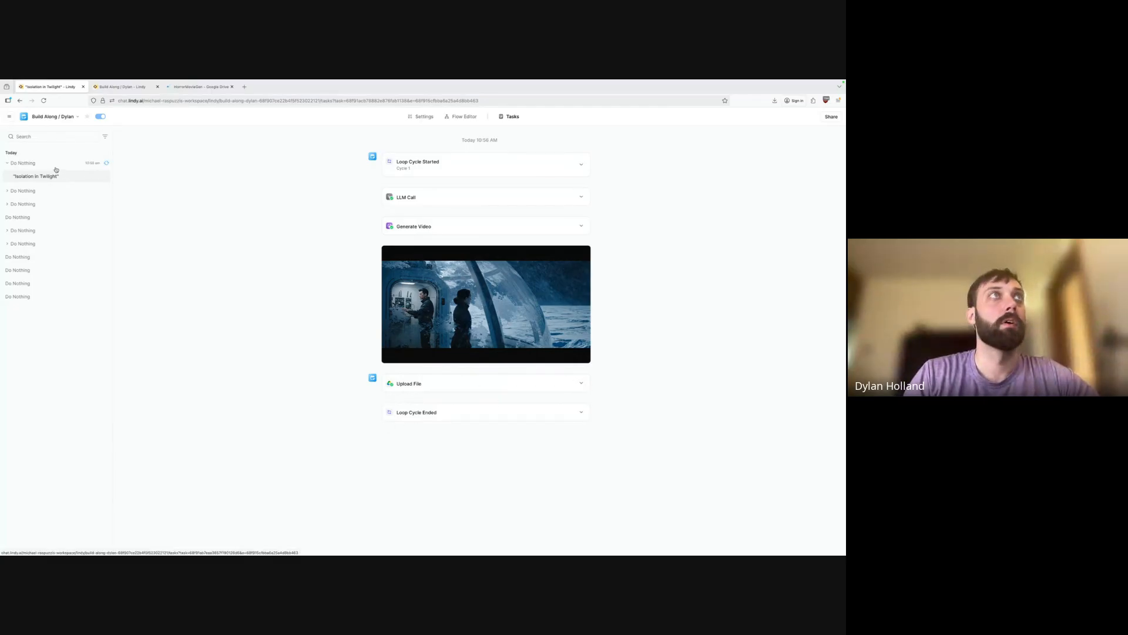
{"action": "left_click", "coordinate": [104, 166]}
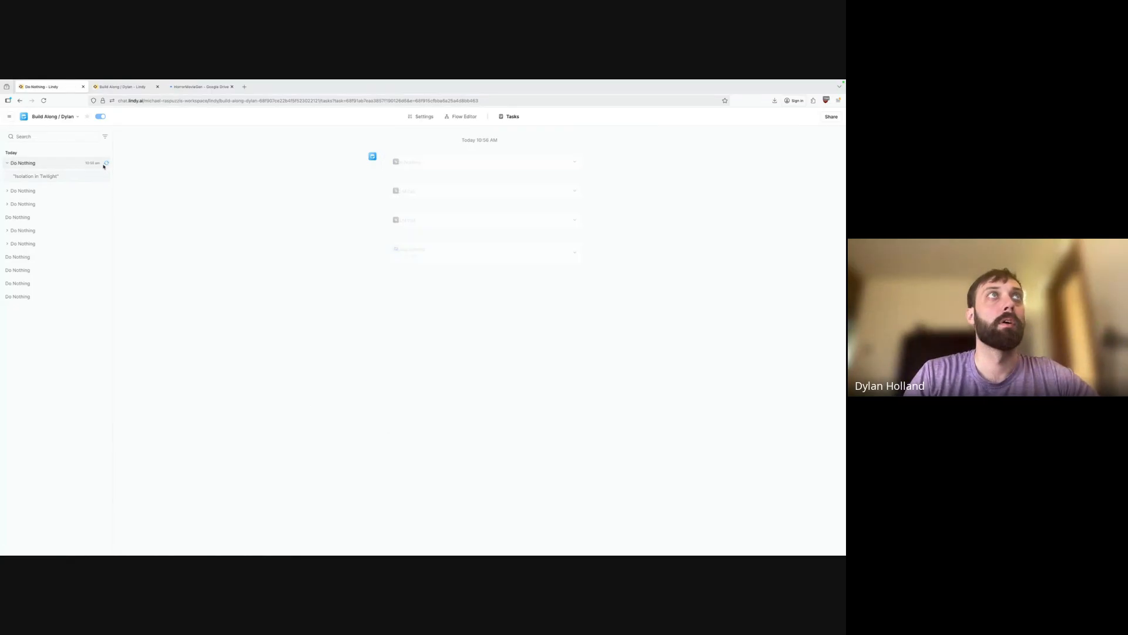
Open the Isolation and Desperation cycle from the Loop Entered card's cycle list.
{"action": "left_click", "coordinate": [581, 253]}
{"action": "left_click", "coordinate": [441, 270]}
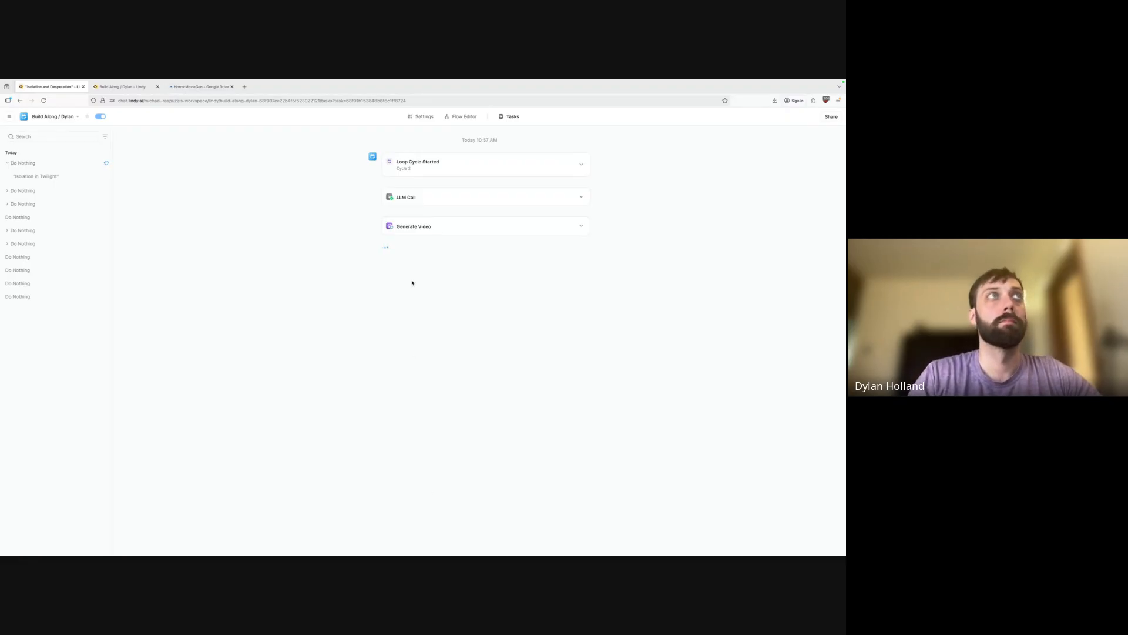
Read the Isolation and Desperation video prompt and play its clip with the volume lowered.
{"action": "left_click", "coordinate": [581, 225]}
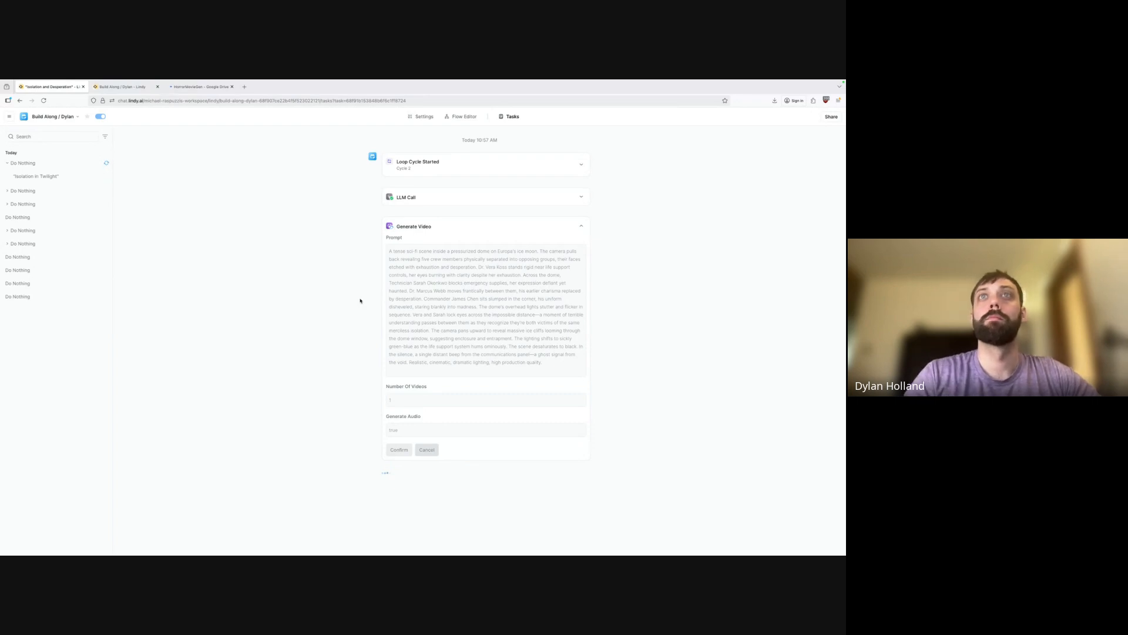
{"action": "left_click_drag", "start_coordinate": [407, 365], "coordinate": [512, 364]}
{"action": "left_click", "coordinate": [536, 363]}
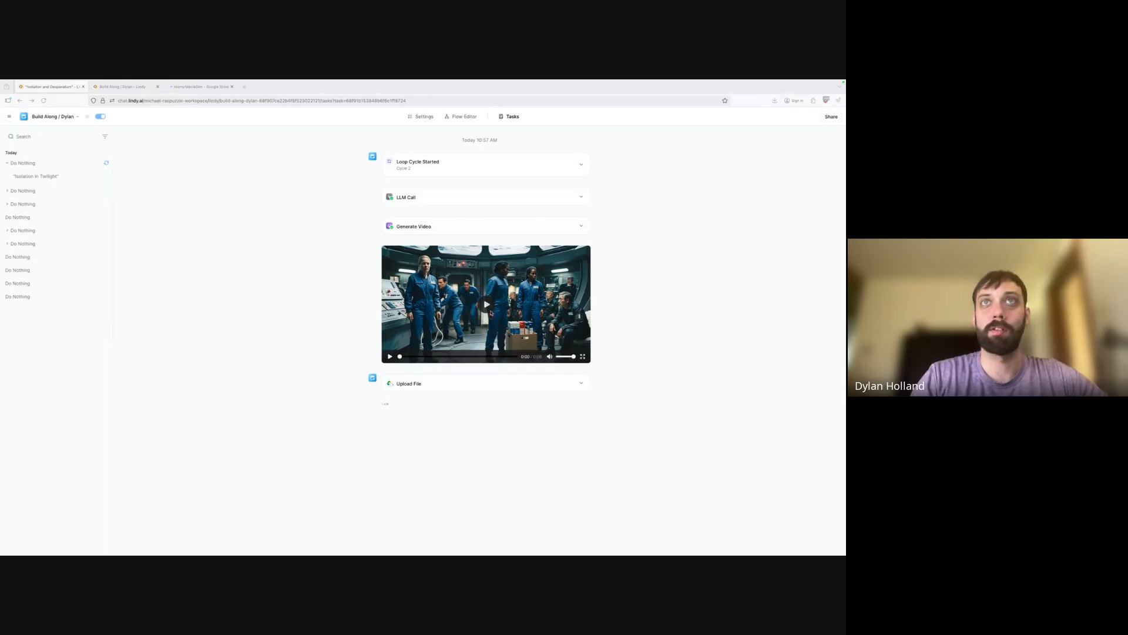
{"action": "left_click", "coordinate": [491, 312]}
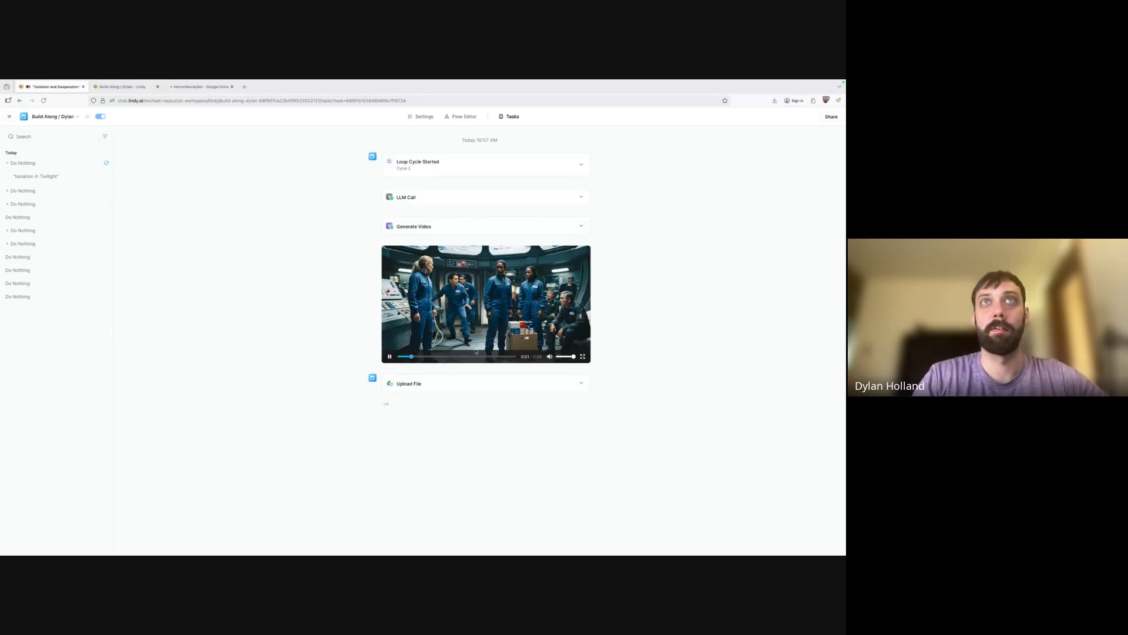
{"action": "left_click", "coordinate": [560, 357]}
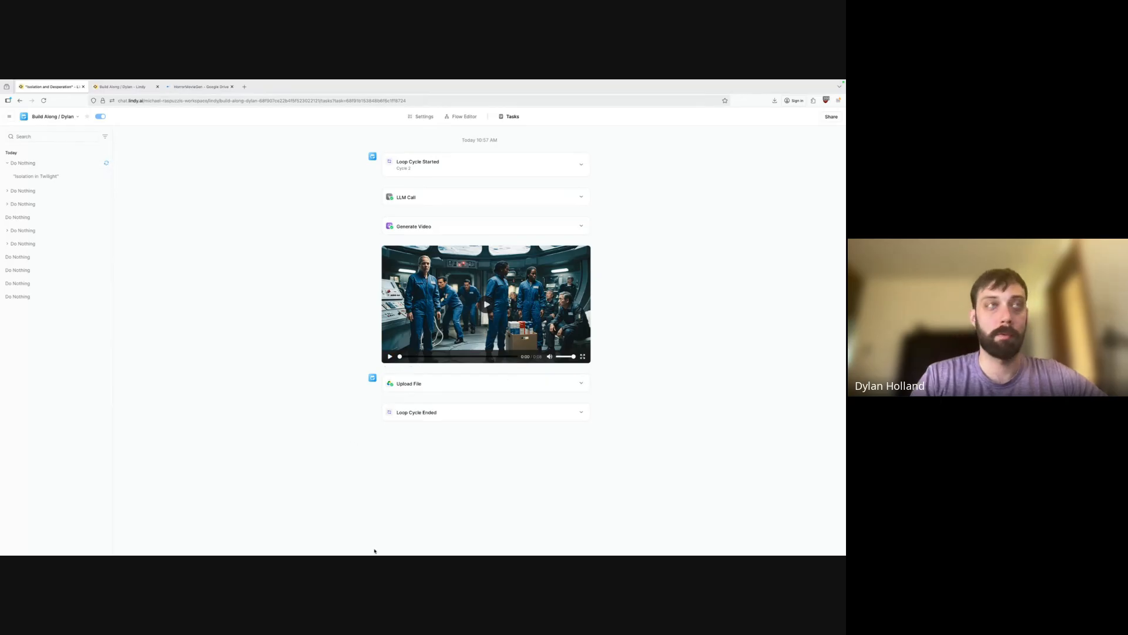
{"action": "left_click", "coordinate": [22, 163]}
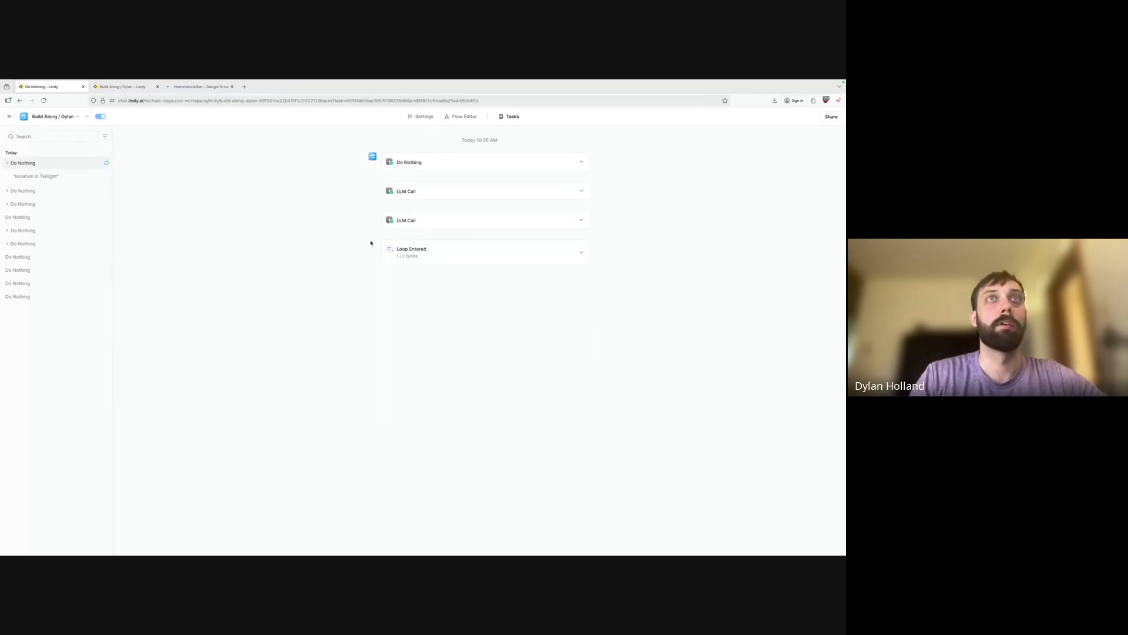
{"action": "left_click", "coordinate": [582, 315]}
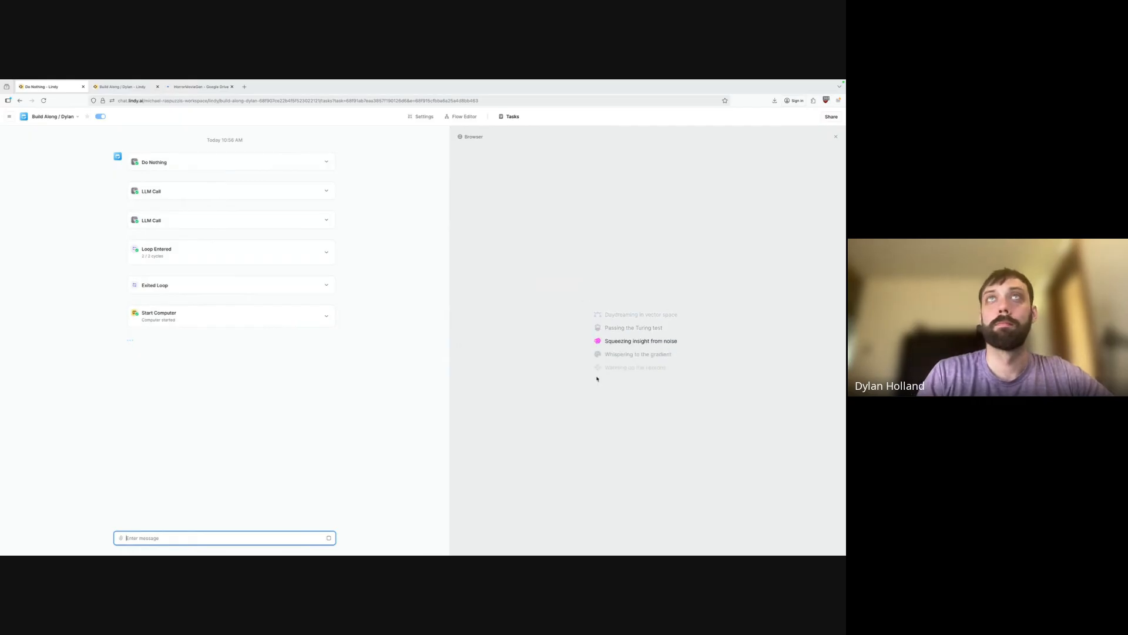
Expand the Start Computer card to see its computer ID and result.
{"action": "left_click", "coordinate": [324, 318]}
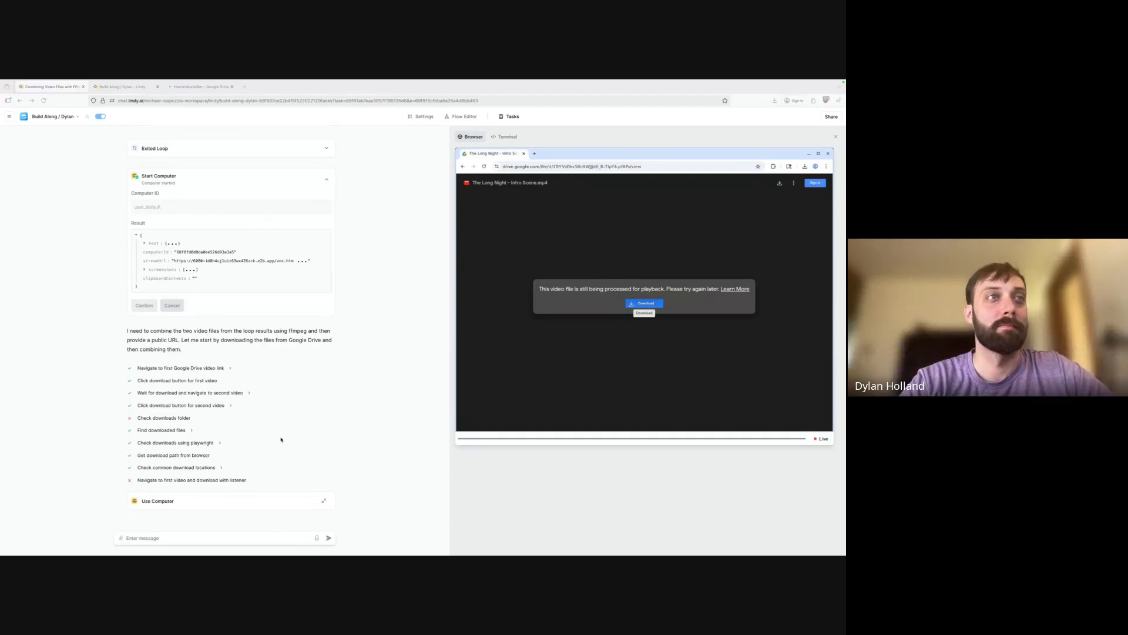
{"action": "left_click", "coordinate": [324, 500]}
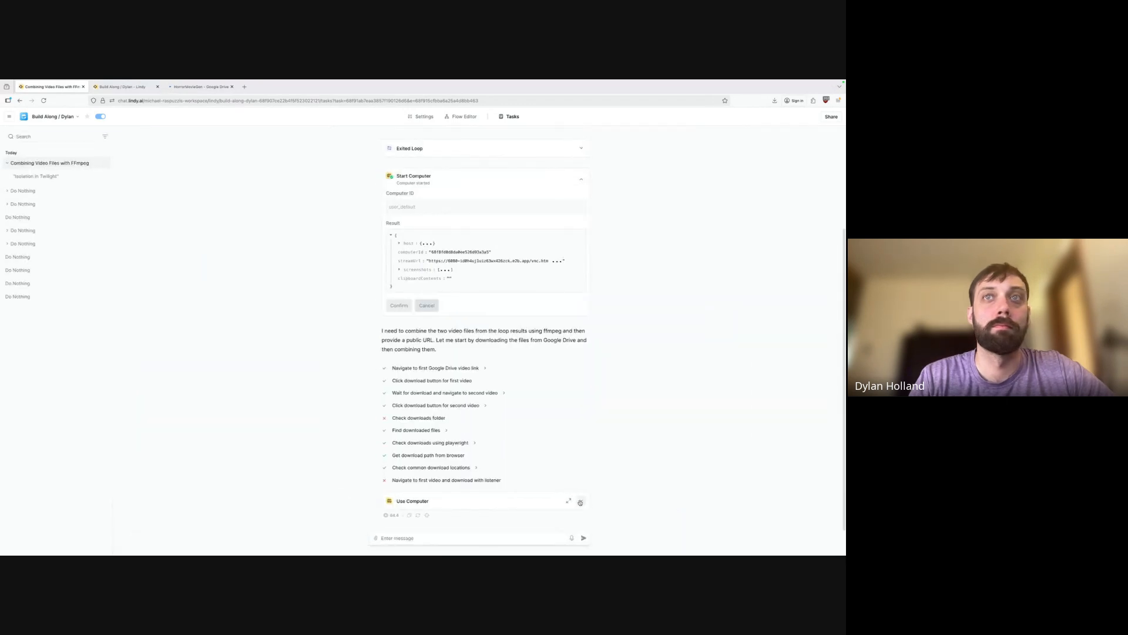
{"action": "left_click", "coordinate": [580, 503]}
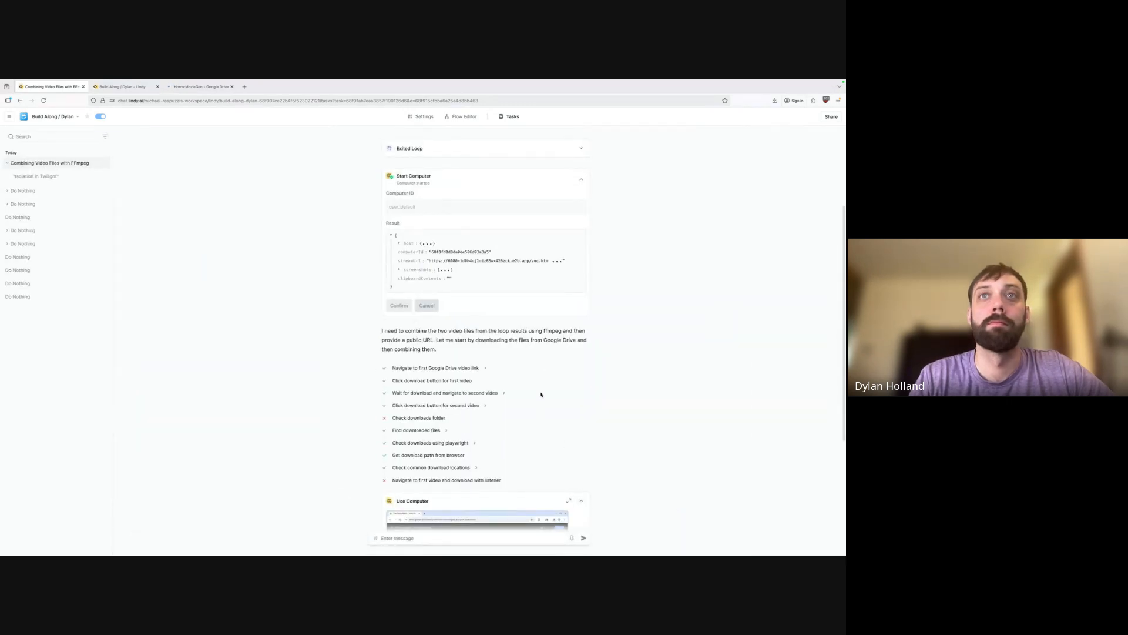
{"action": "scroll", "coordinate": [541, 395], "scroll_direction": "down", "scroll_amount": 3}
{"action": "left_click", "coordinate": [568, 345]}
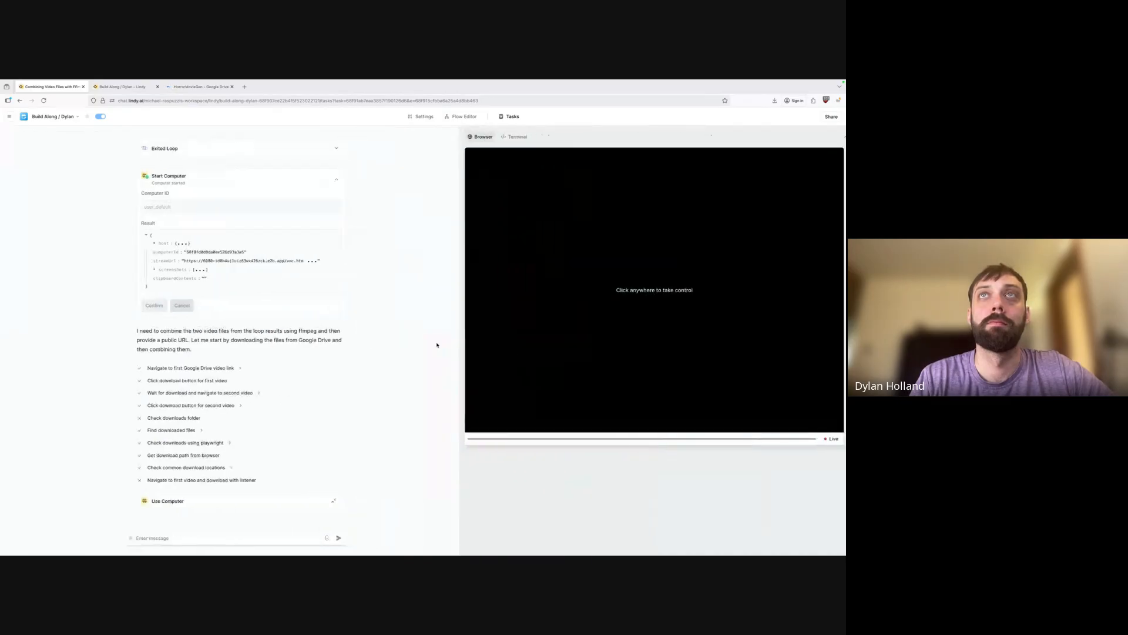
{"action": "left_click", "coordinate": [507, 138]}
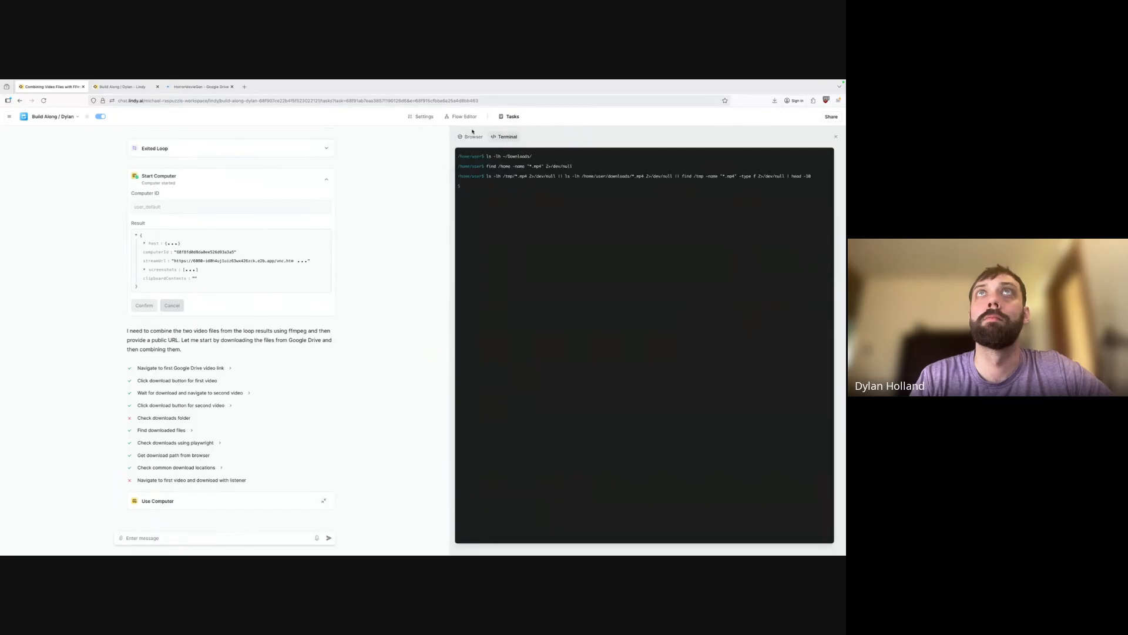
{"action": "left_click", "coordinate": [470, 137]}
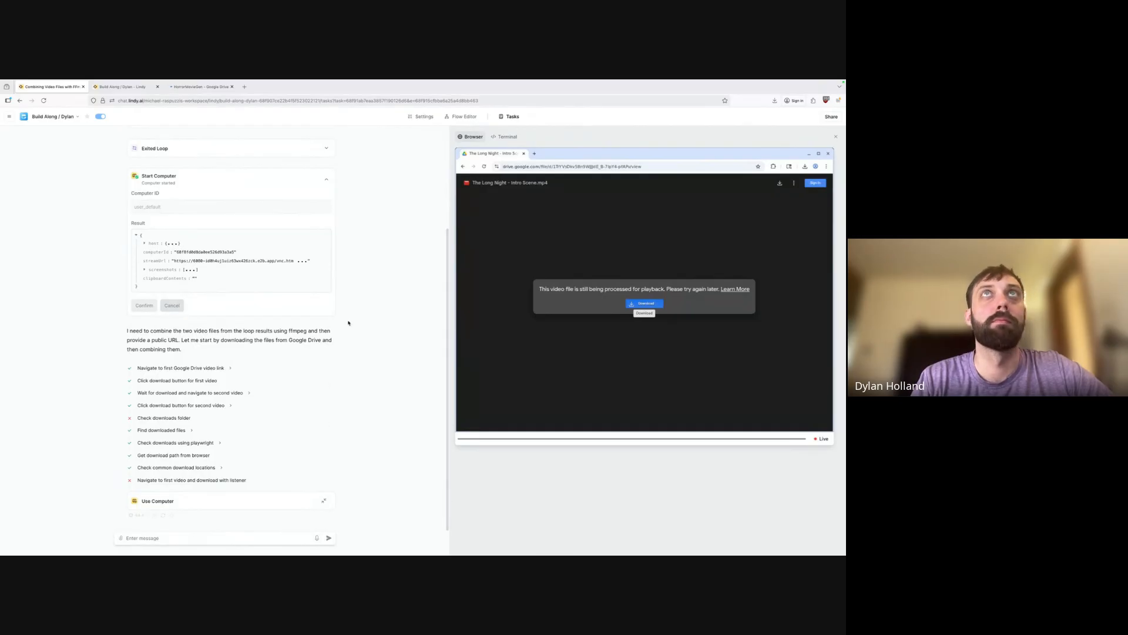
{"action": "scroll", "coordinate": [293, 338], "scroll_direction": "up", "scroll_amount": 3}
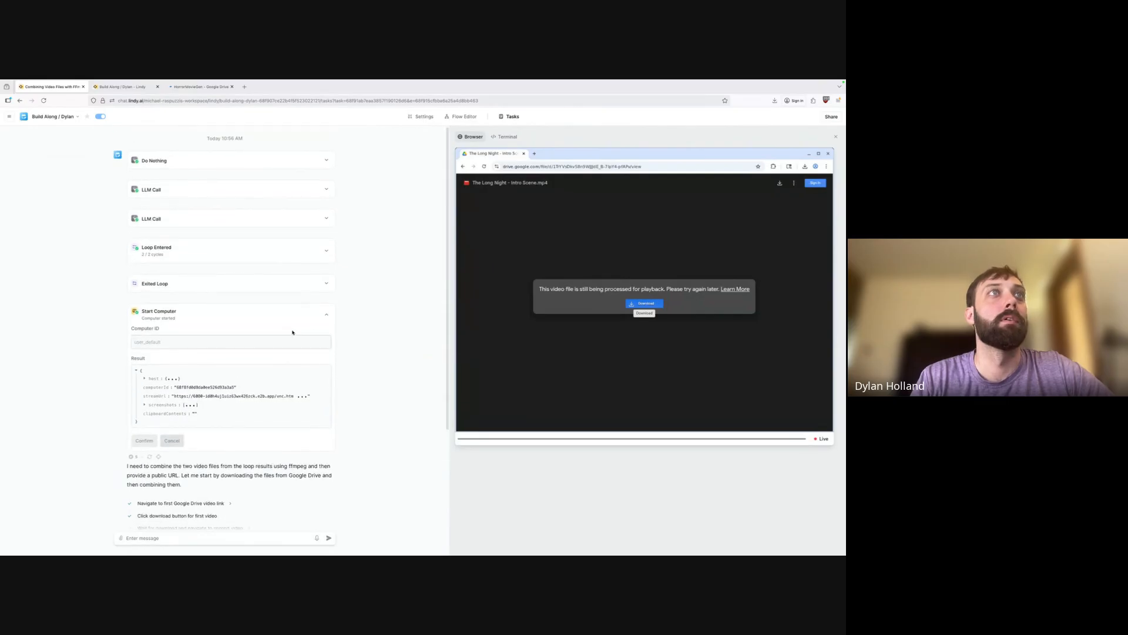
Collapse the Start Computer details and move through the HorrorMovieGen Drive tab to the Build Along flow editor.
{"action": "left_click", "coordinate": [325, 316]}
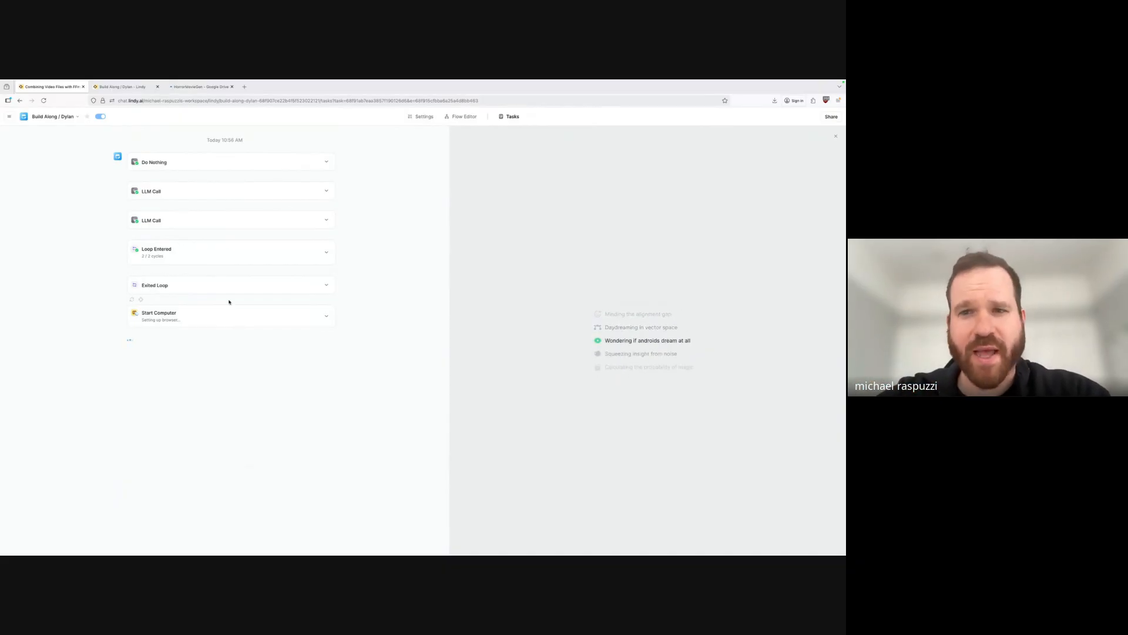
{"action": "left_click", "coordinate": [200, 86]}
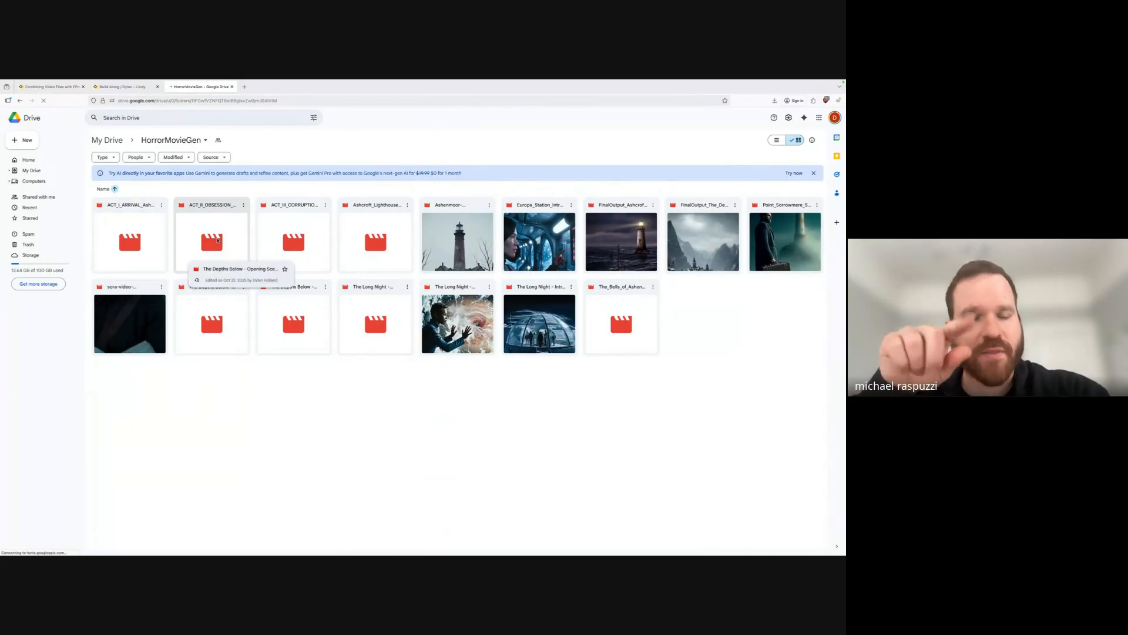
{"action": "left_click", "coordinate": [140, 88]}
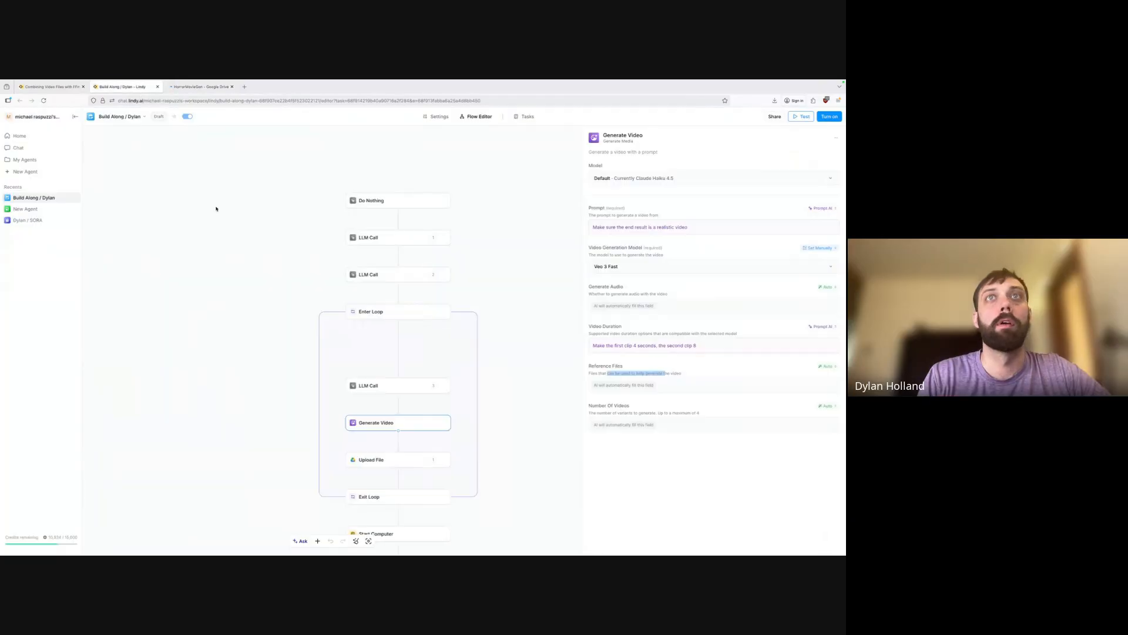
Switch back to the 'Combining Video Files with FFmpeg' run log.
{"action": "left_click", "coordinate": [70, 87]}
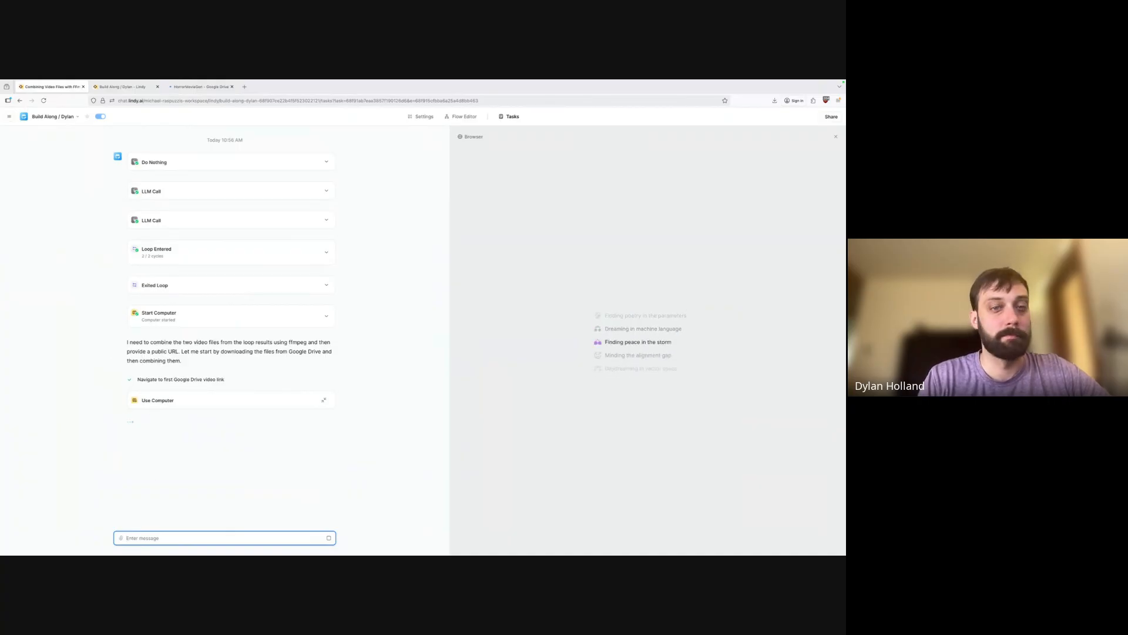
Step away from the browser while the agent downloads the first Drive clip and opens the second link.
{"action": "key", "text": "super+Tab"}
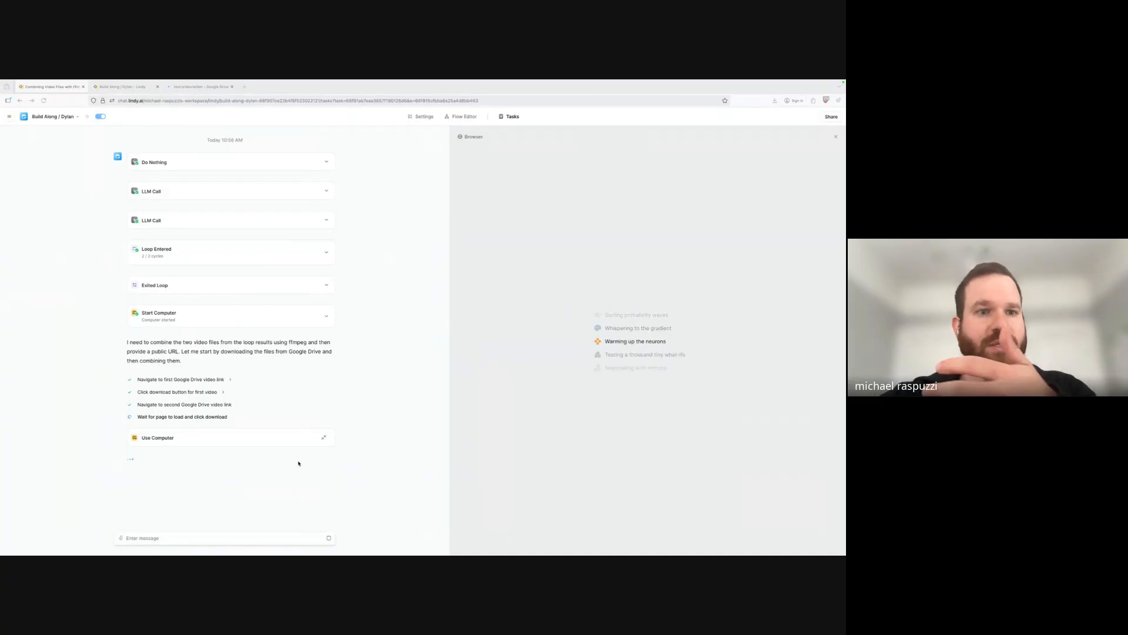
In the Build Along flow editor, select the Start Computer node and launch its configuration session.
{"action": "left_click", "coordinate": [120, 86]}
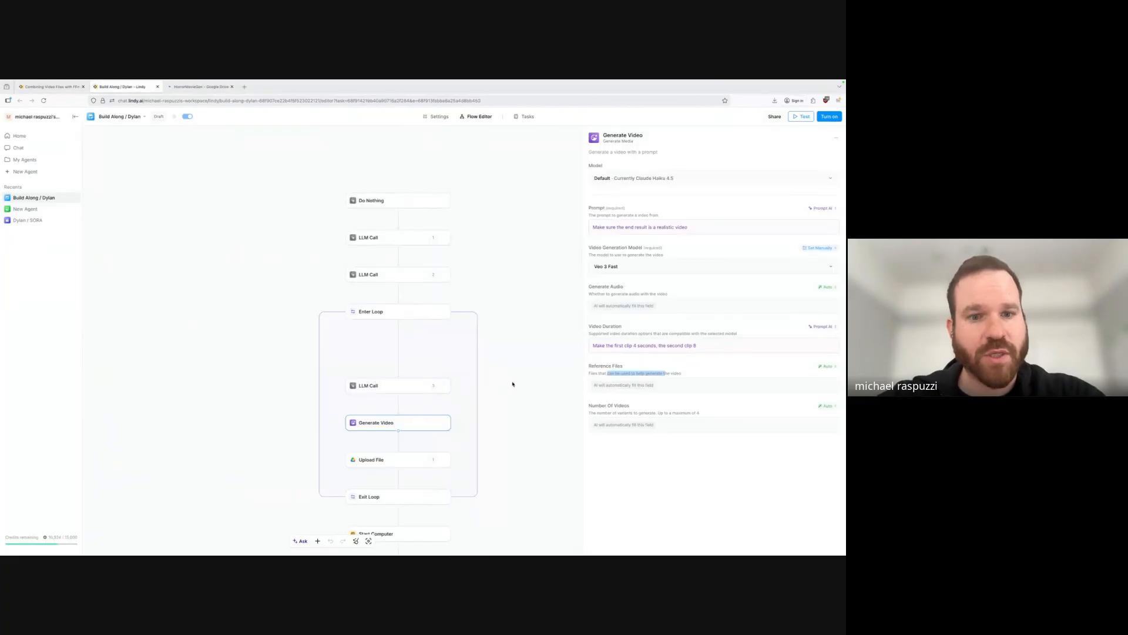
{"action": "scroll", "coordinate": [496, 404], "scroll_direction": "down", "scroll_amount": 3}
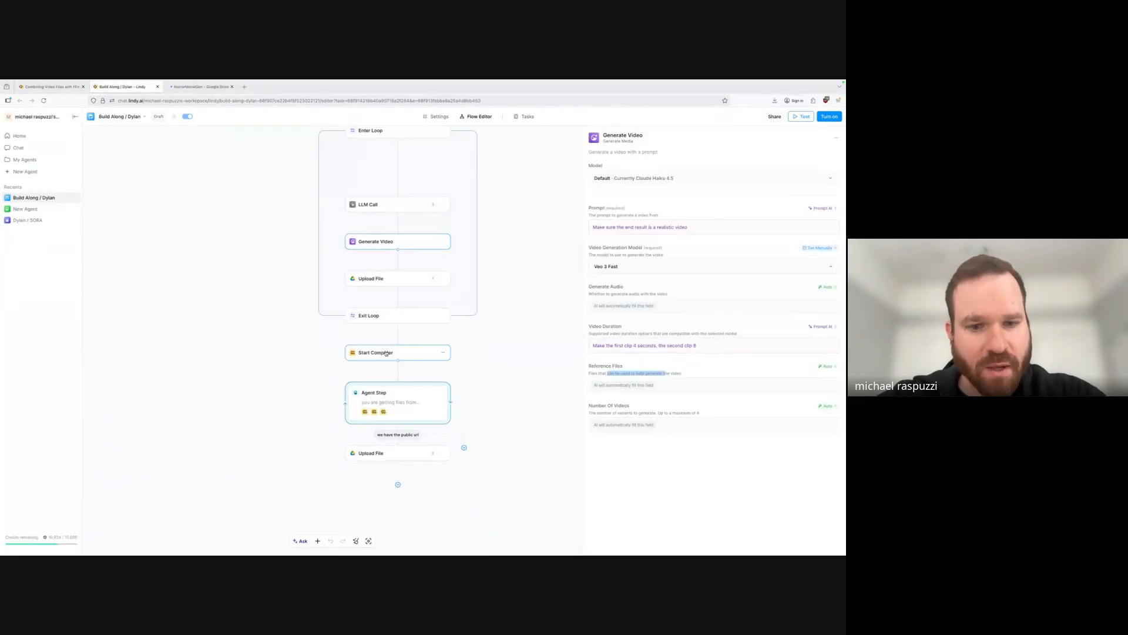
{"action": "left_click", "coordinate": [401, 358]}
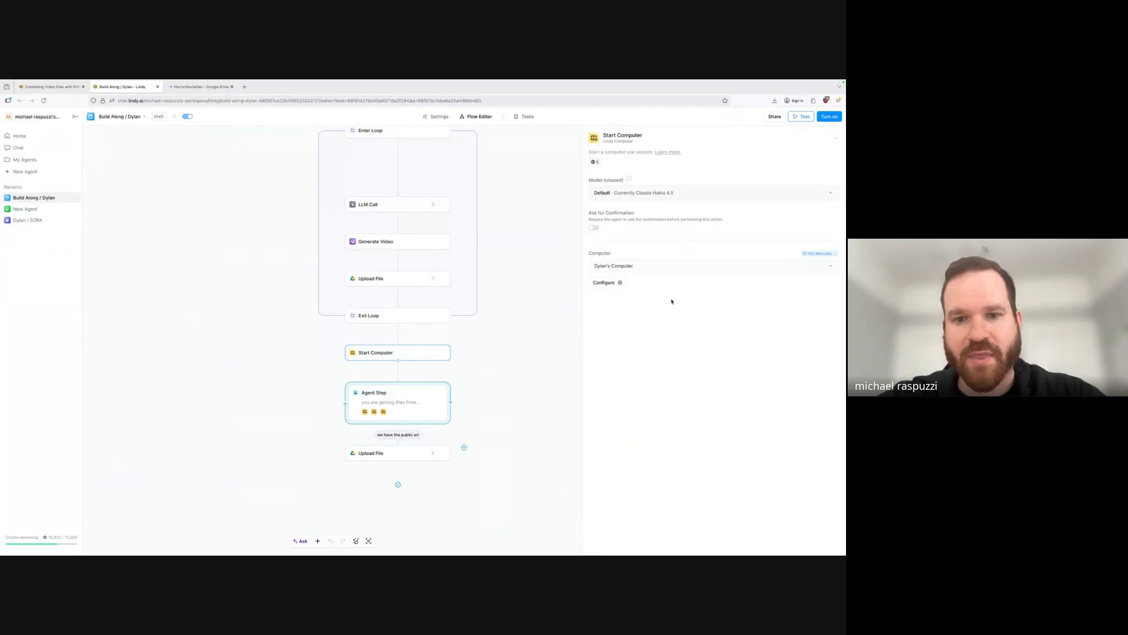
{"action": "left_click", "coordinate": [611, 283]}
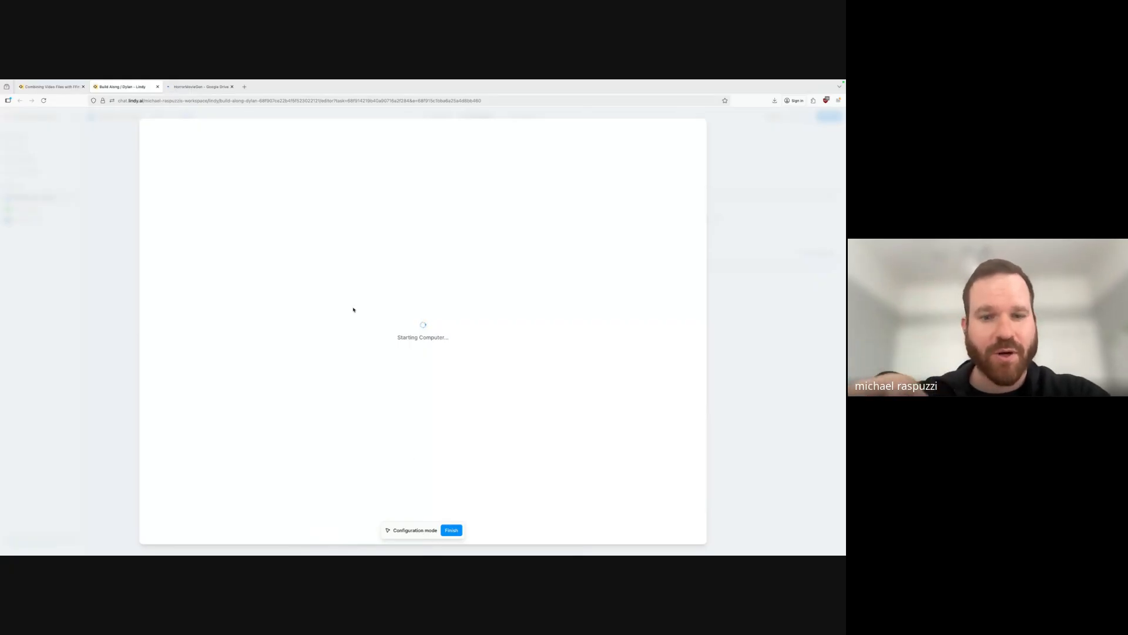
Check the running task's live computer view and terminal output, then return to the configuration session.
{"action": "left_click", "coordinate": [67, 87]}
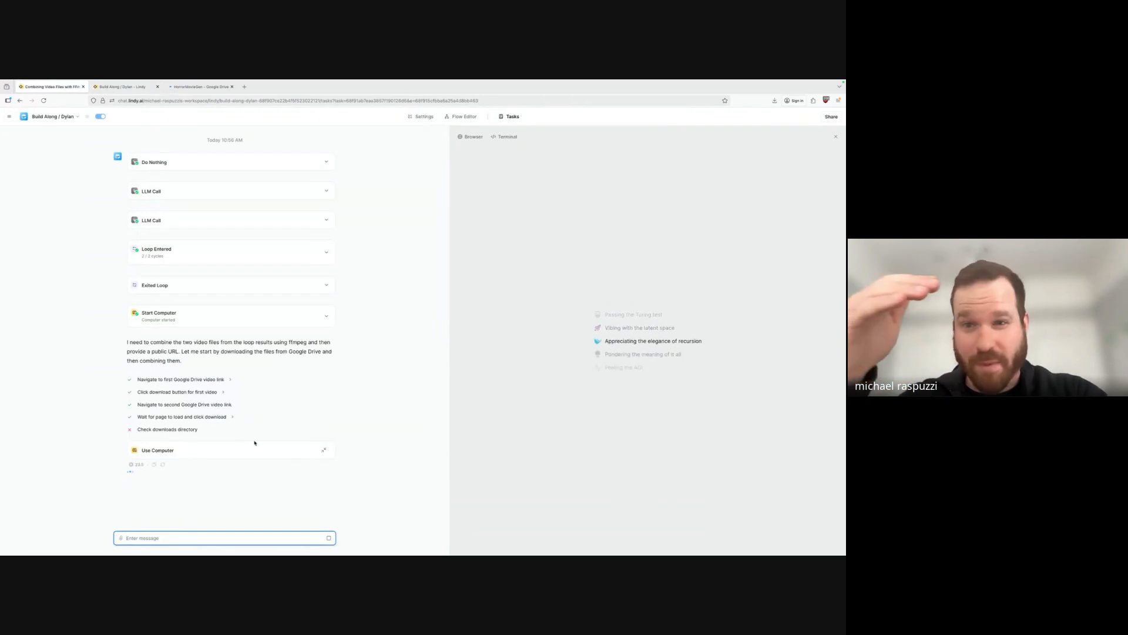
{"action": "left_click", "coordinate": [324, 450]}
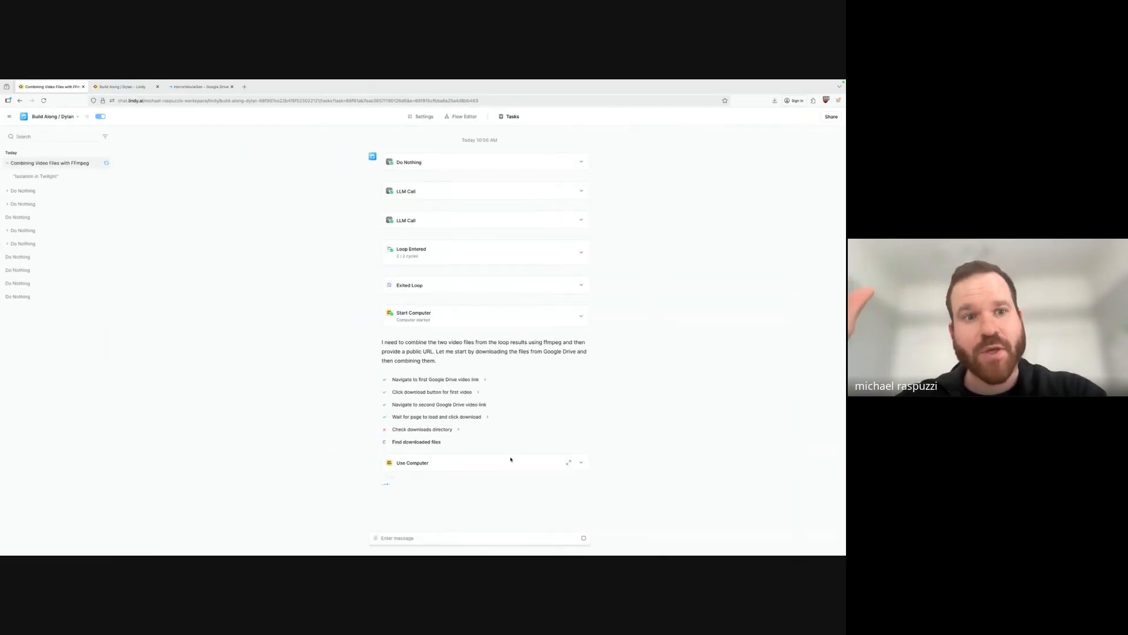
{"action": "left_click", "coordinate": [568, 463]}
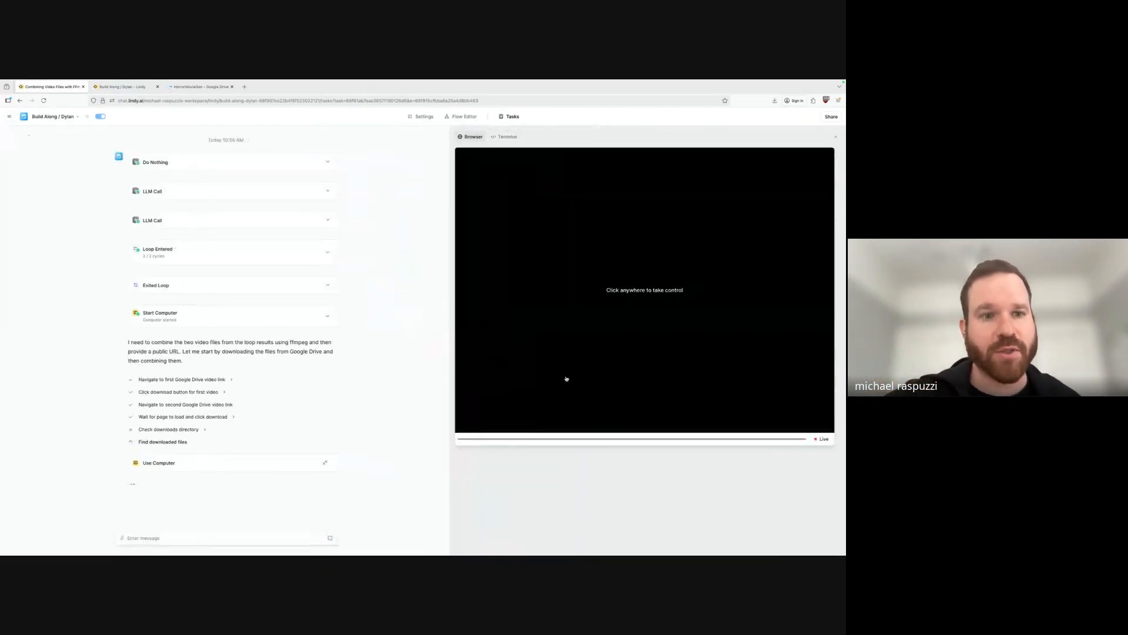
{"action": "left_click", "coordinate": [504, 137]}
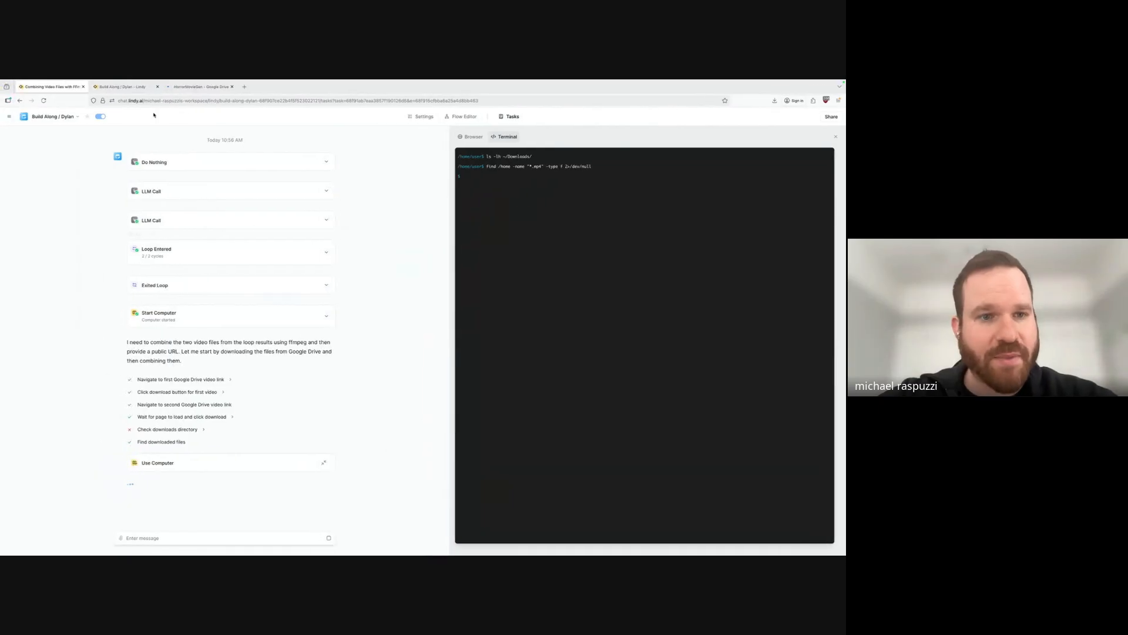
{"action": "left_click", "coordinate": [130, 87]}
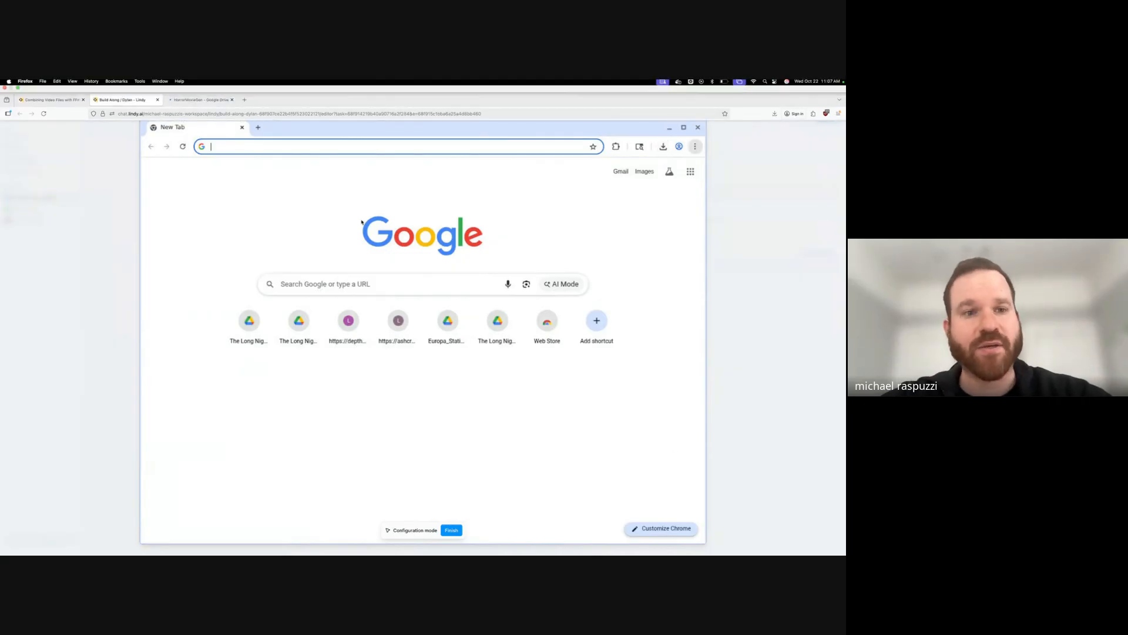
Review the cloud Chrome's download history, where all six files show as deleted, then view the HorrorMovieGen Drive folder.
{"action": "left_click", "coordinate": [663, 146]}
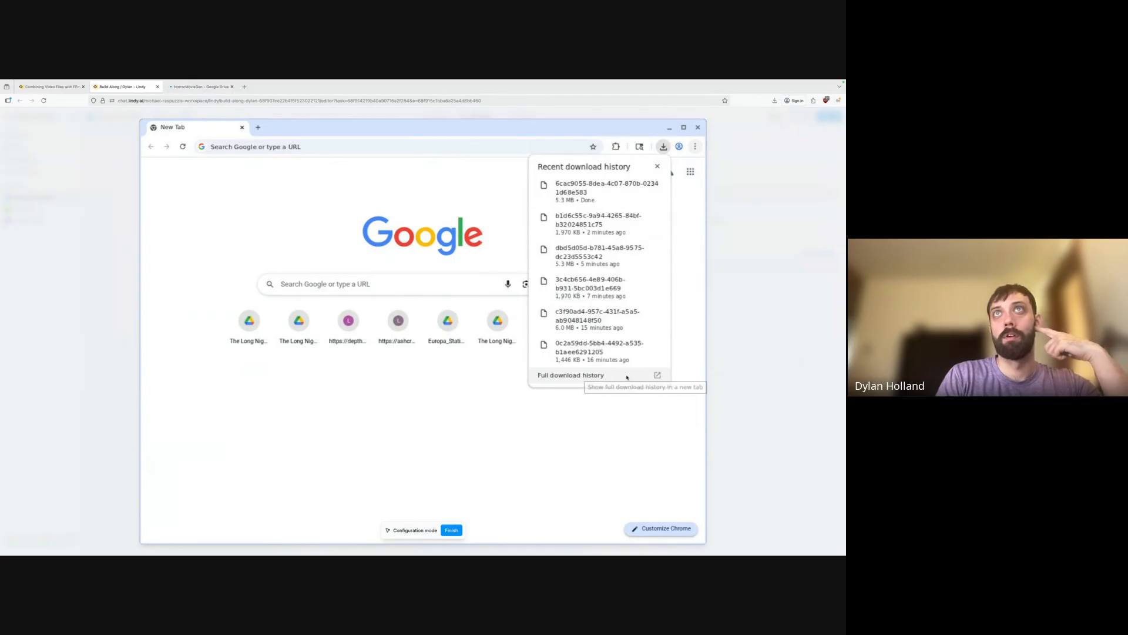
{"action": "left_click", "coordinate": [624, 377]}
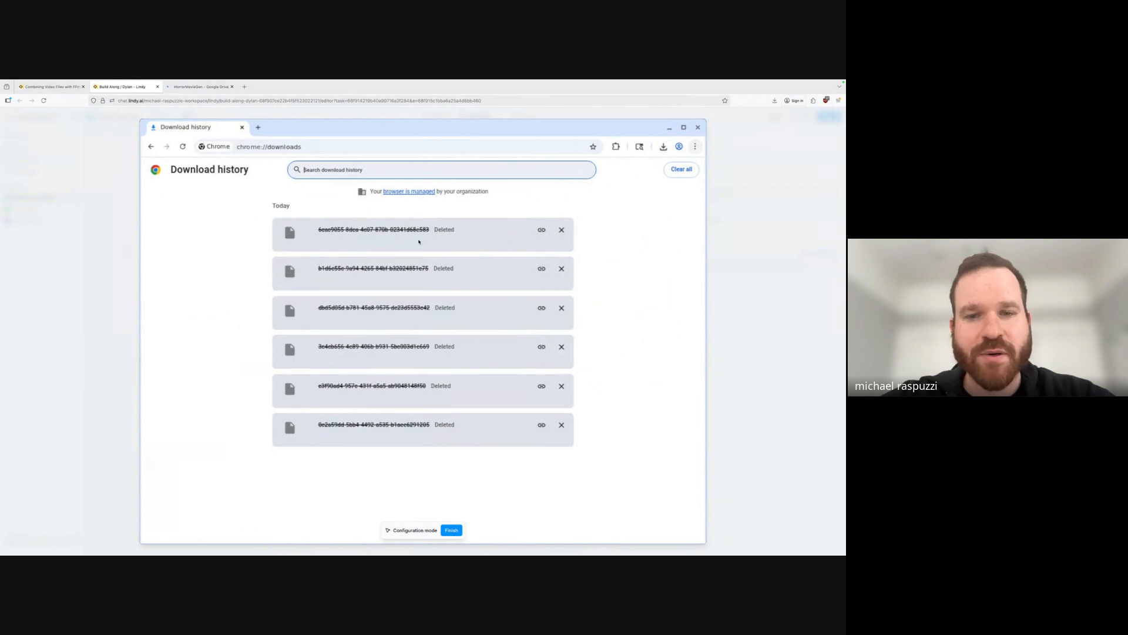
{"action": "left_click", "coordinate": [663, 147]}
{"action": "left_click", "coordinate": [663, 150]}
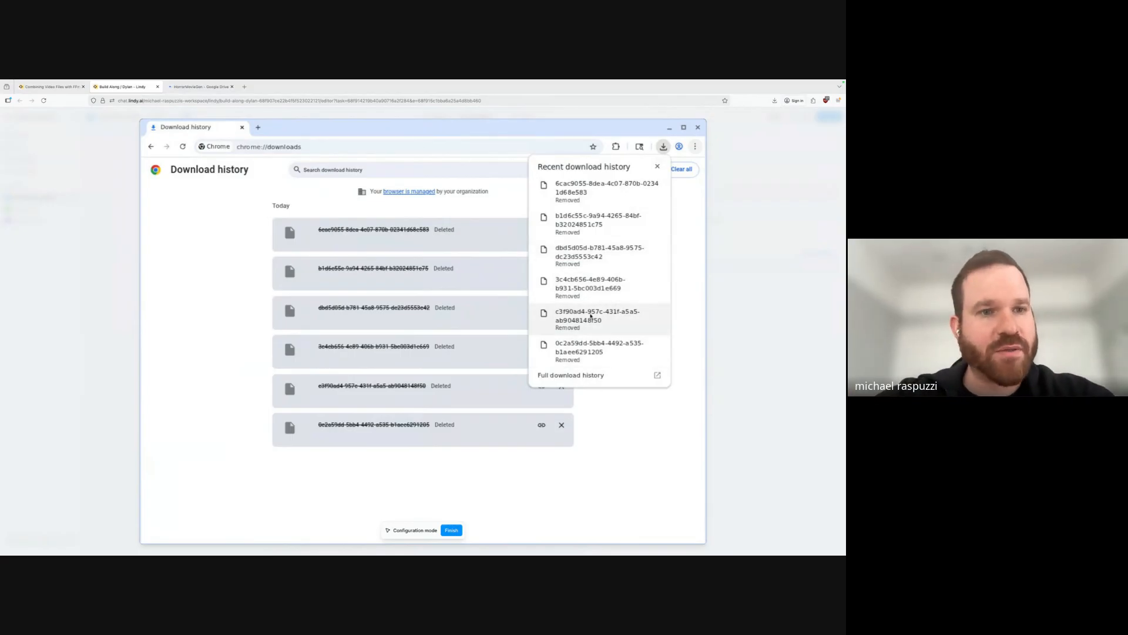
{"action": "left_click", "coordinate": [200, 86]}
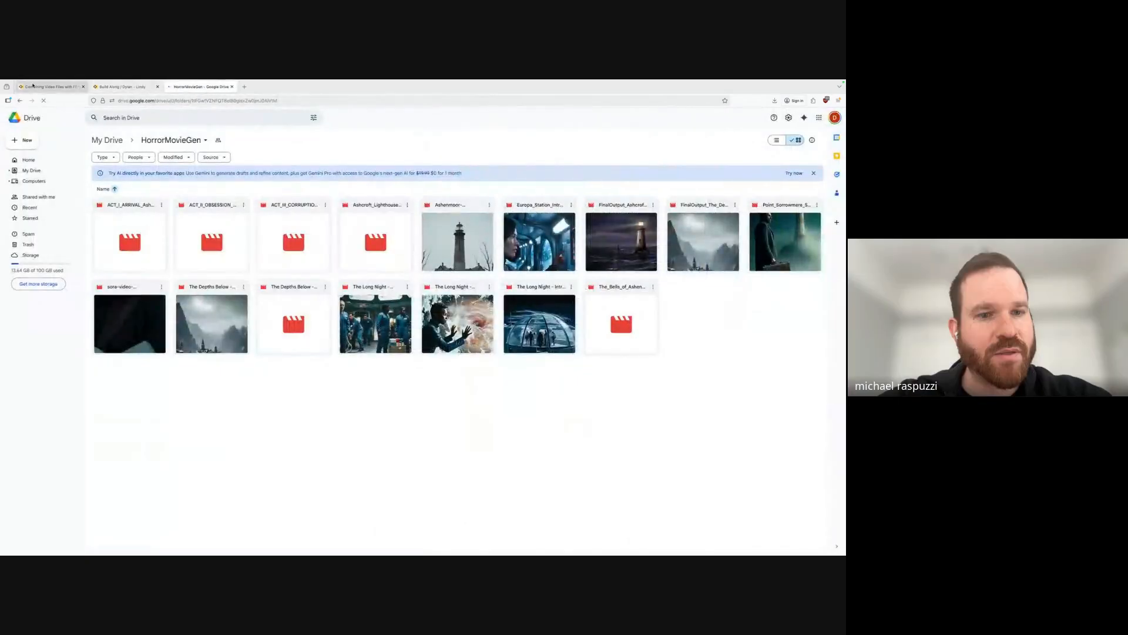
Close the configuration-mode computer and return to the FFmpeg run showing two Drive files downloaded.
{"action": "left_click", "coordinate": [32, 86]}
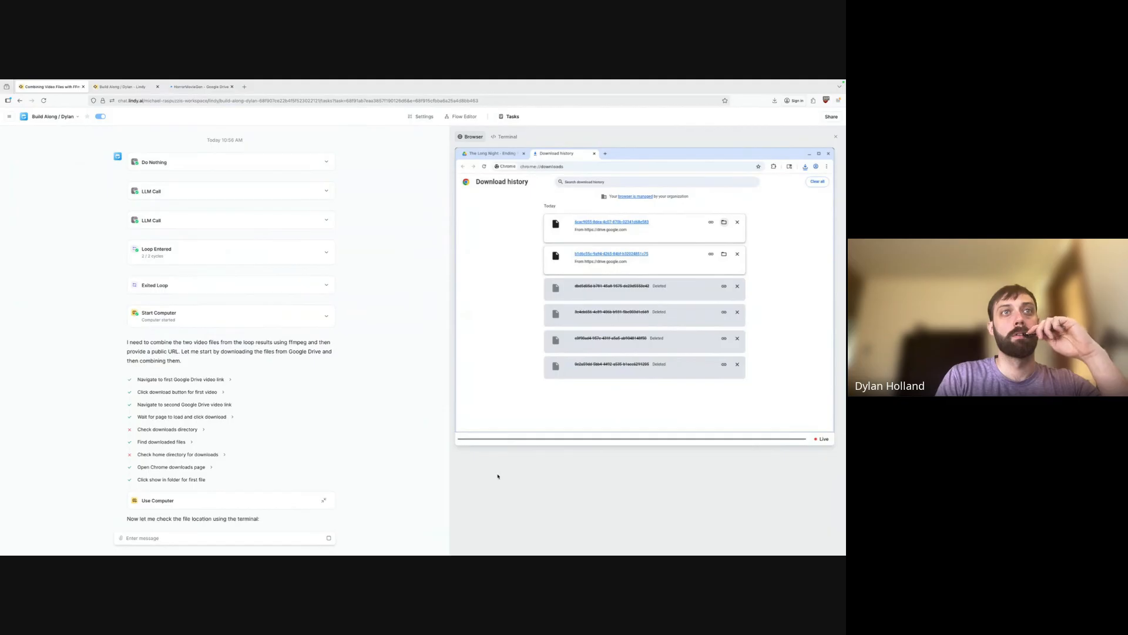
{"action": "left_click", "coordinate": [324, 514]}
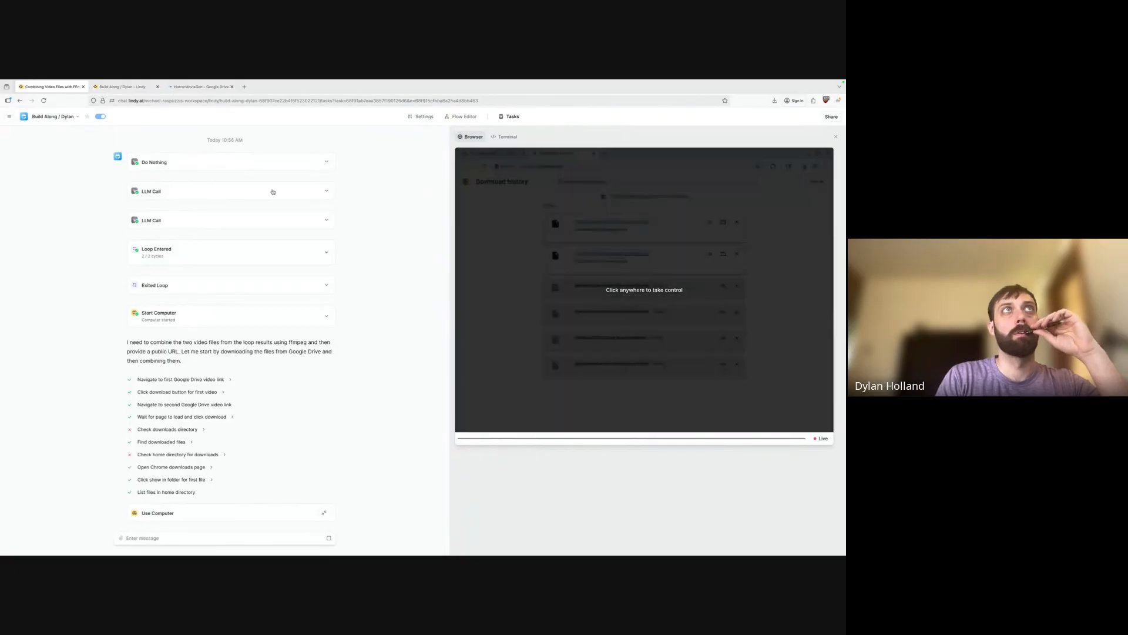
{"action": "left_click", "coordinate": [131, 87]}
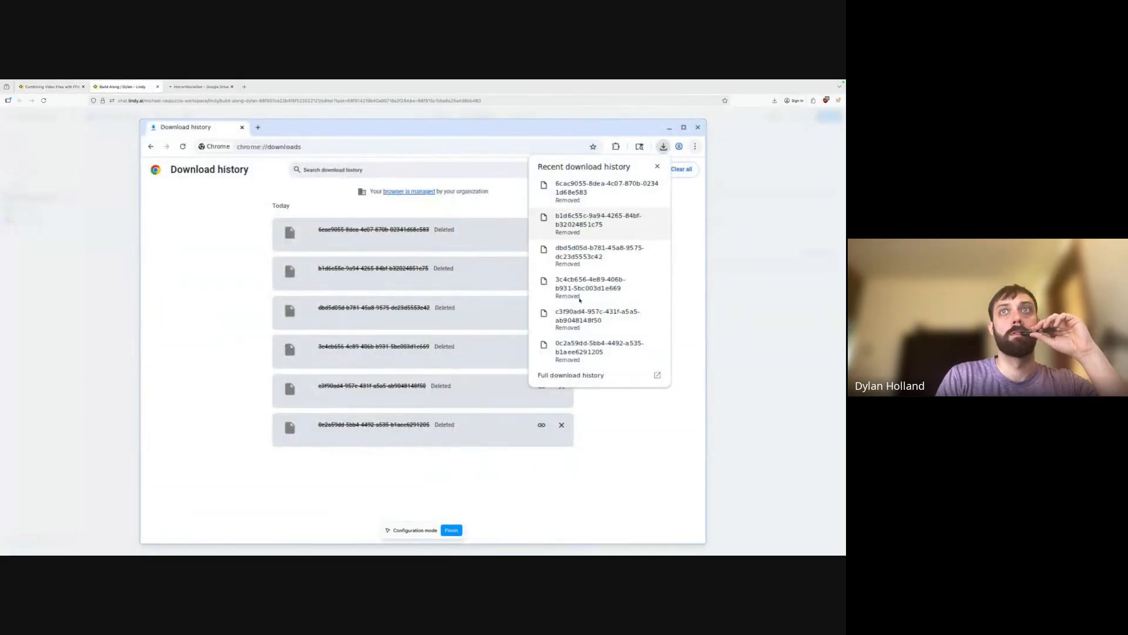
{"action": "left_click", "coordinate": [119, 192]}
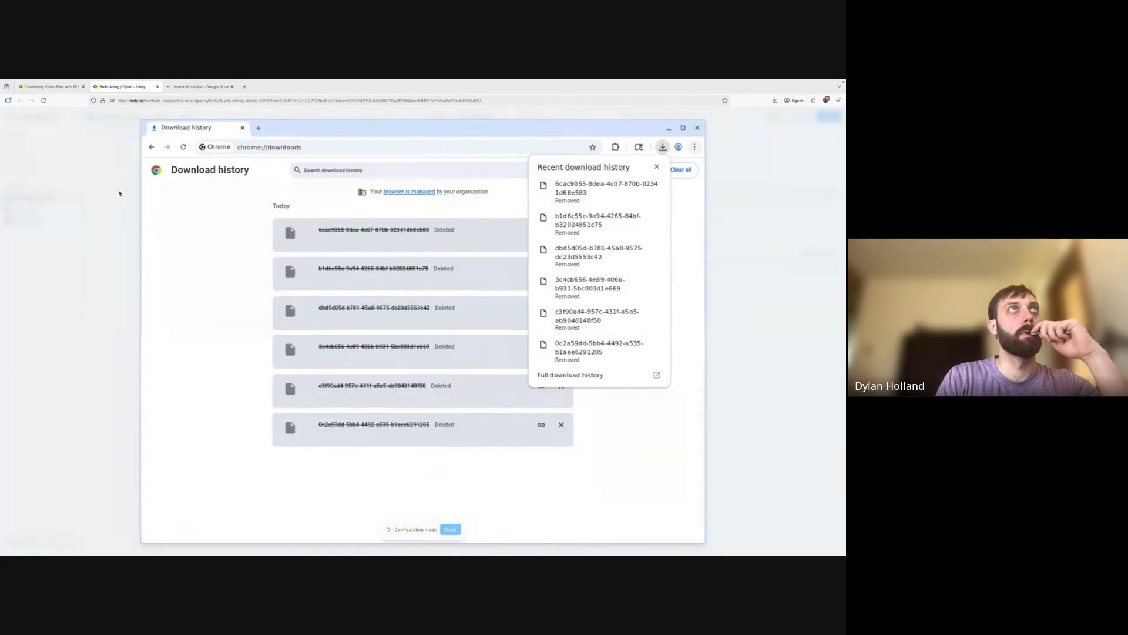
{"action": "left_click", "coordinate": [50, 86]}
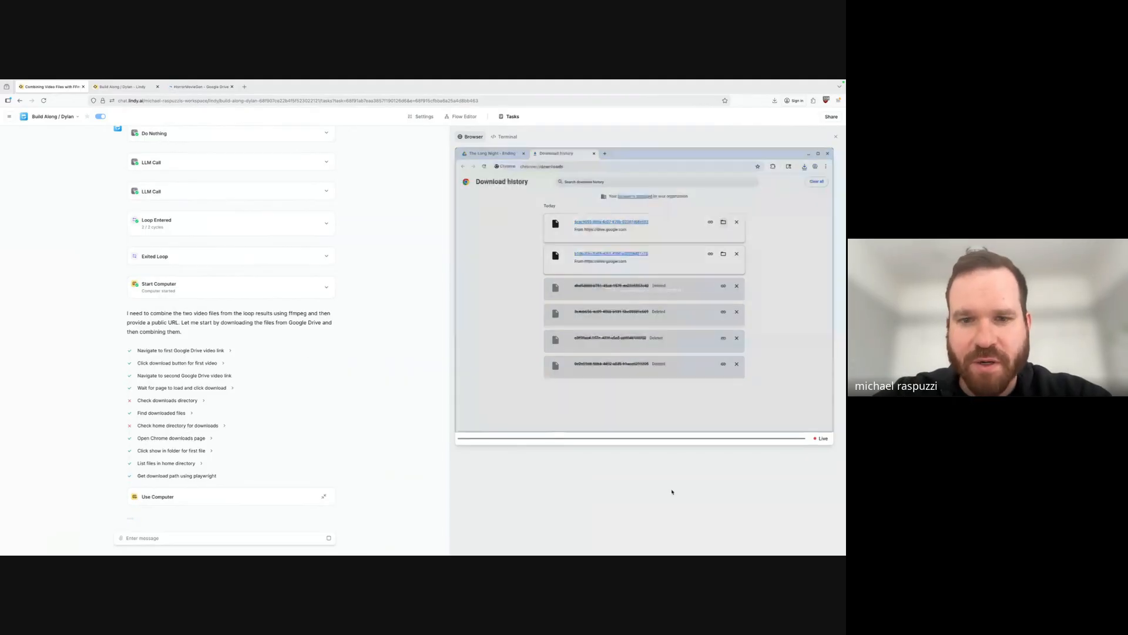
Take control of the agent's live cloud computer, interrupting the video-combining run.
{"action": "mouse_move", "coordinate": [650, 315]}
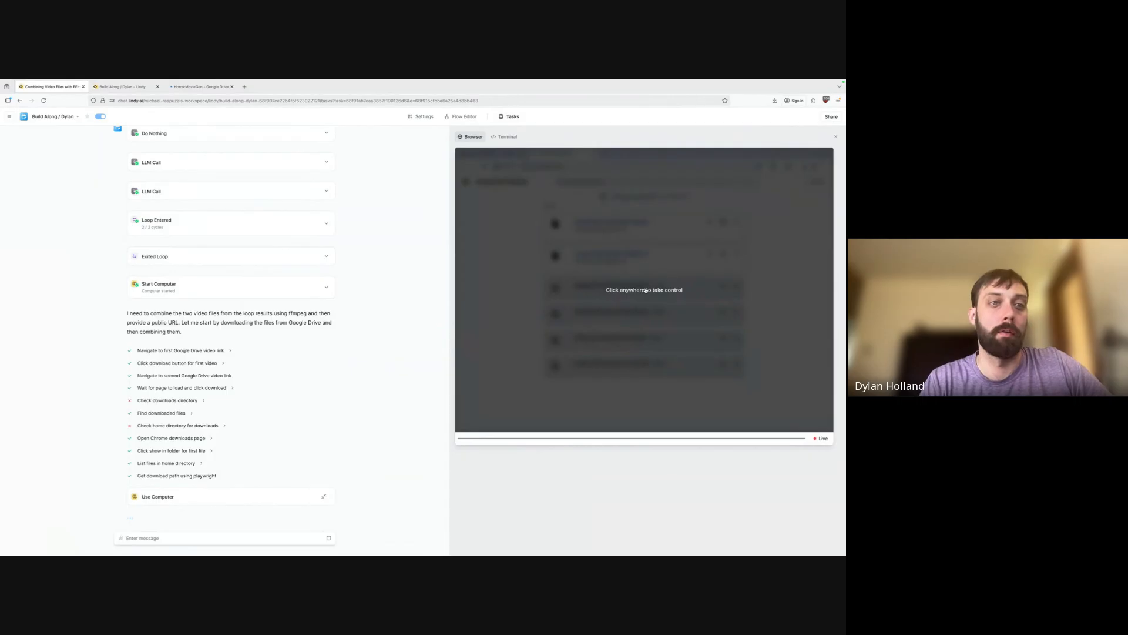
{"action": "left_click", "coordinate": [650, 294]}
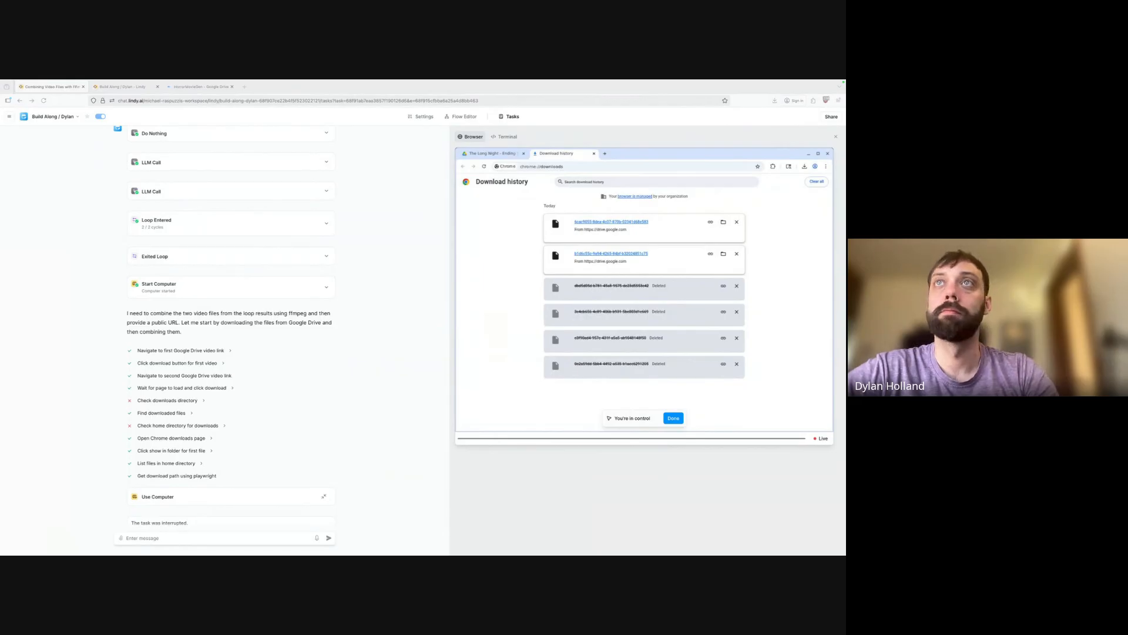
Highlight 'interrupted' in the status message, then end the takeover with Done and no note.
{"action": "scroll", "coordinate": [254, 446], "scroll_direction": "down", "scroll_amount": 1}
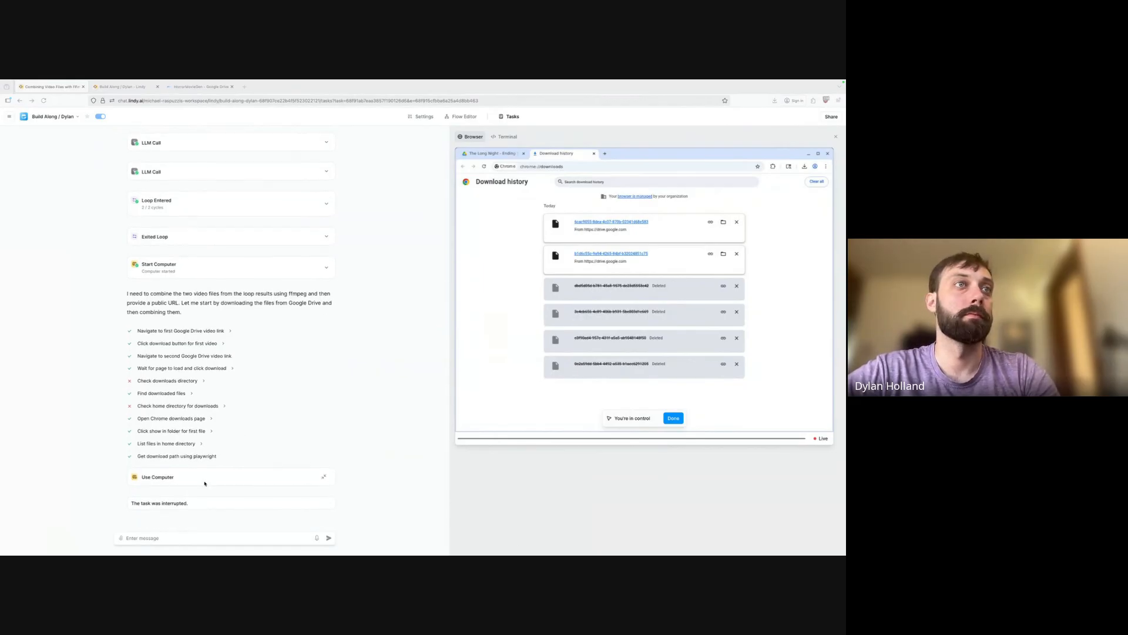
{"action": "scroll", "coordinate": [310, 239], "scroll_direction": "up", "scroll_amount": 2}
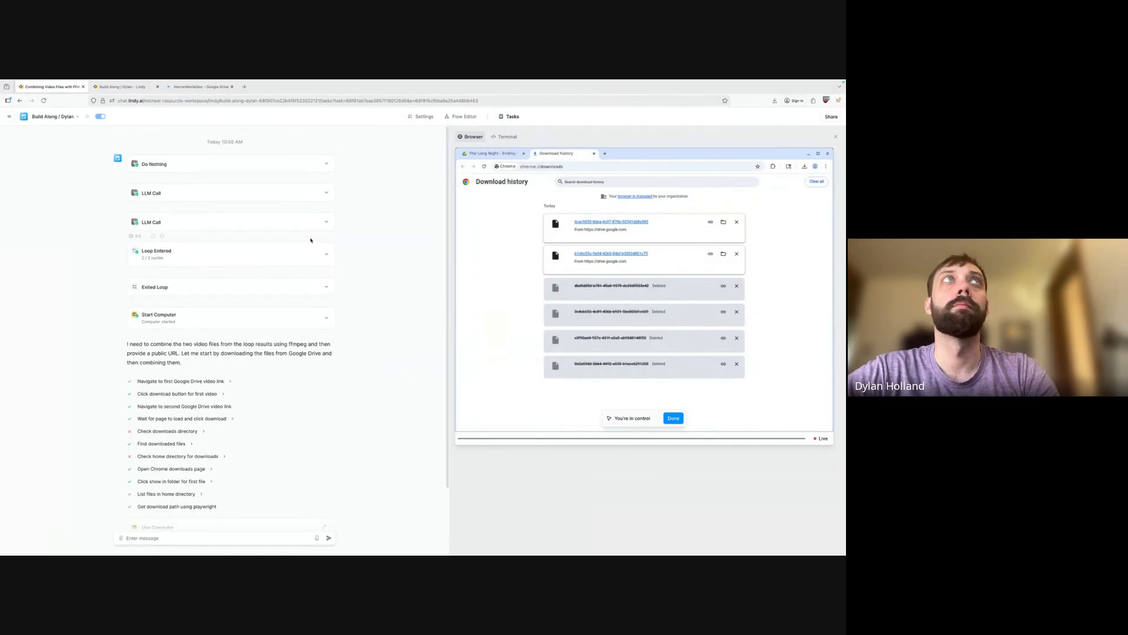
{"action": "scroll", "coordinate": [308, 169], "scroll_direction": "down", "scroll_amount": 2}
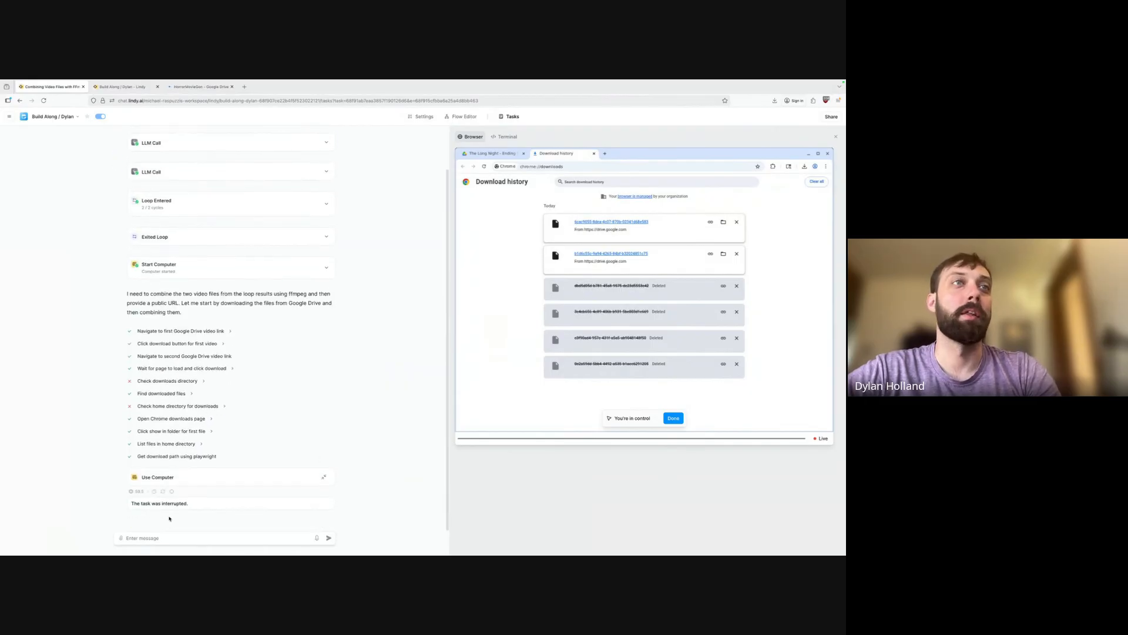
{"action": "left_click_drag", "start_coordinate": [165, 503], "coordinate": [189, 503]}
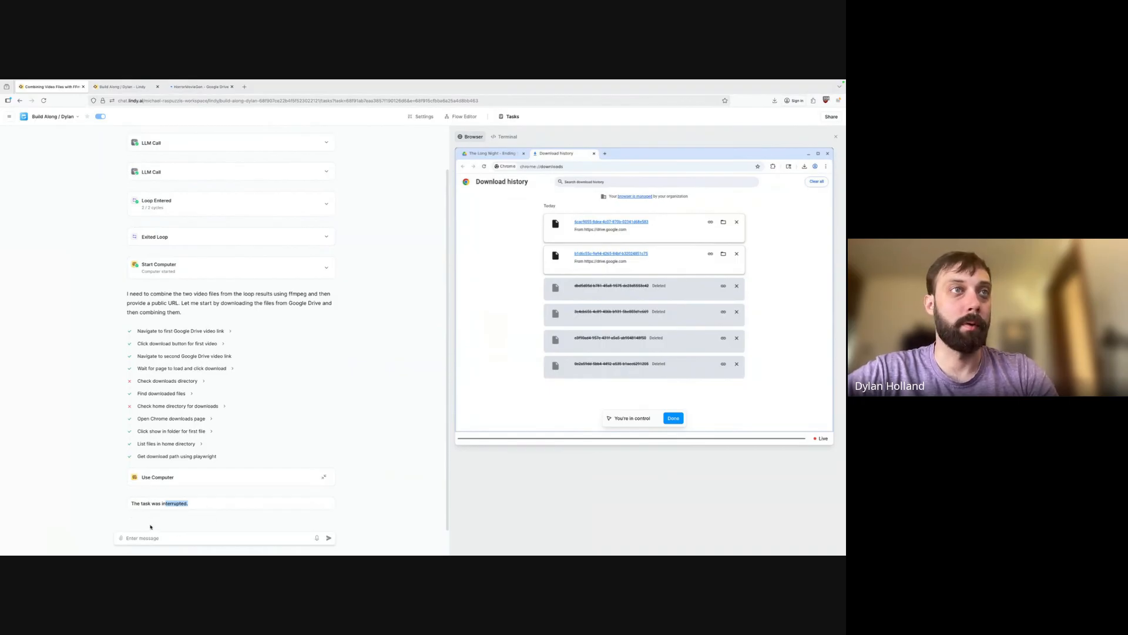
{"action": "left_click", "coordinate": [674, 418]}
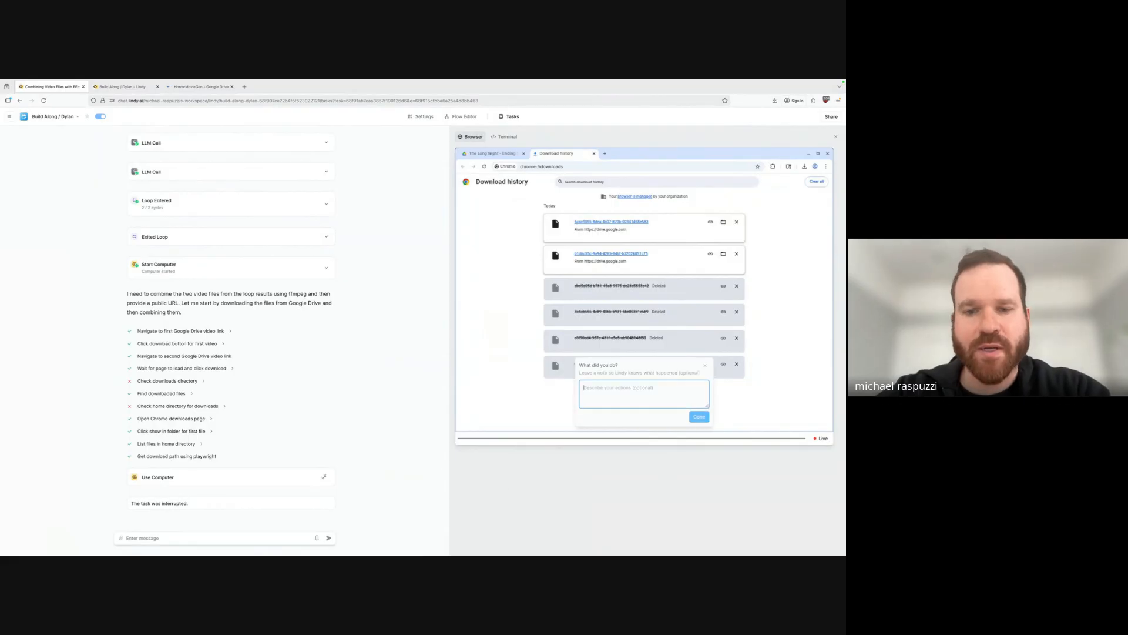
{"action": "left_click", "coordinate": [703, 418]}
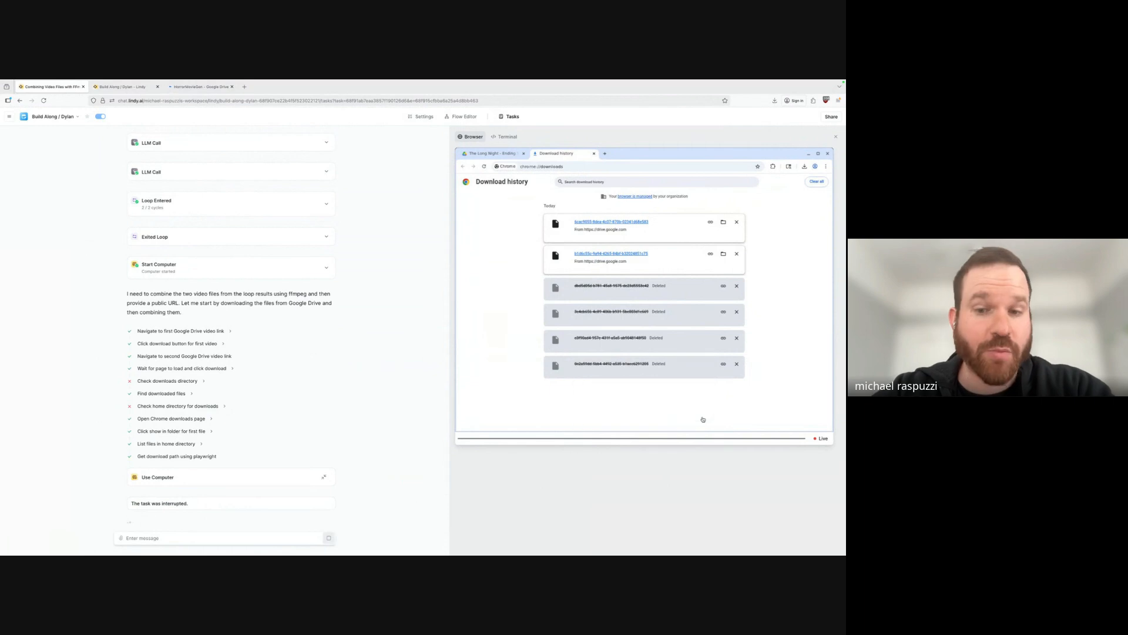